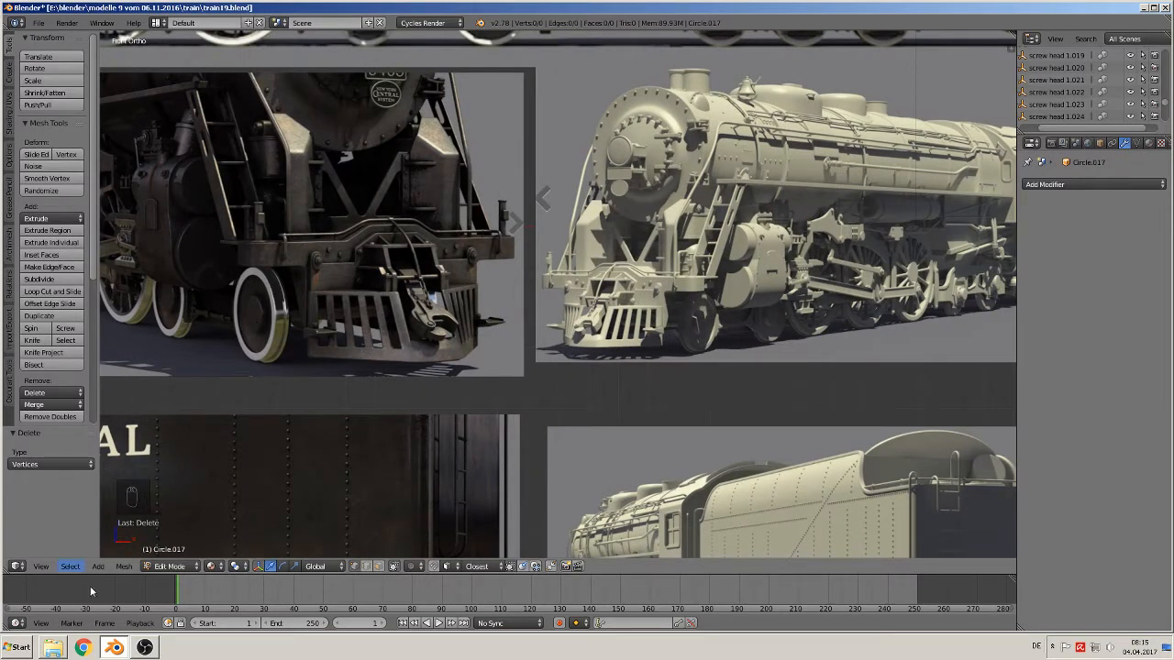
- Add a mesh circle with 32 vertices
{"action": "left_click", "coordinate": [117, 565]}
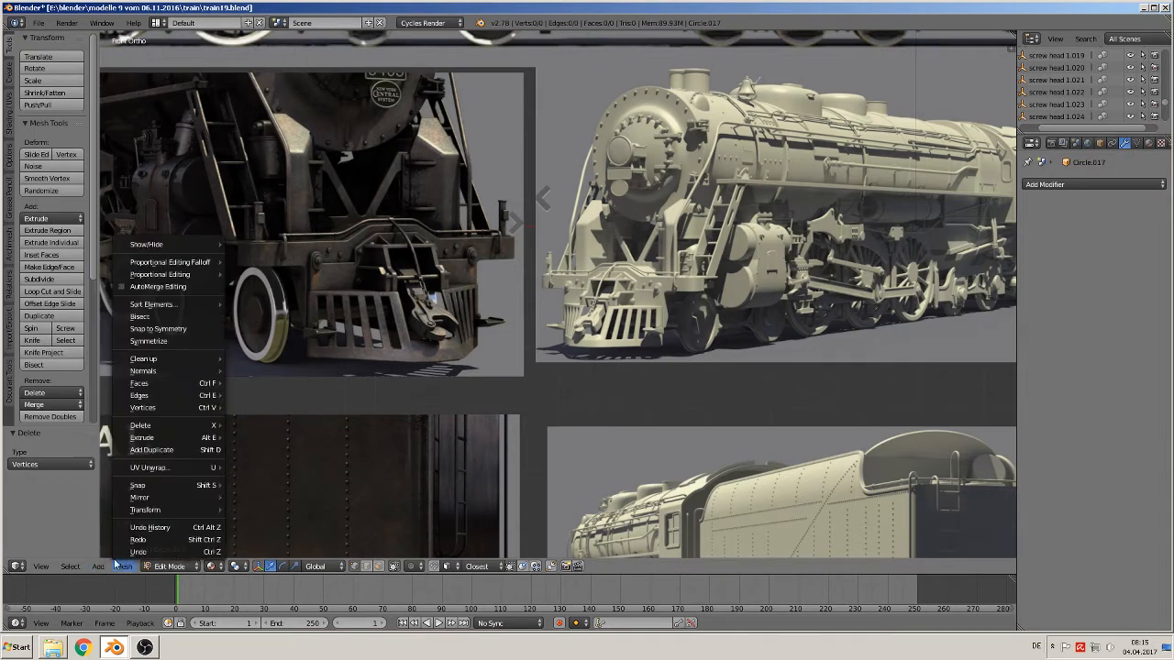
{"action": "mouse_move", "coordinate": [98, 565]}
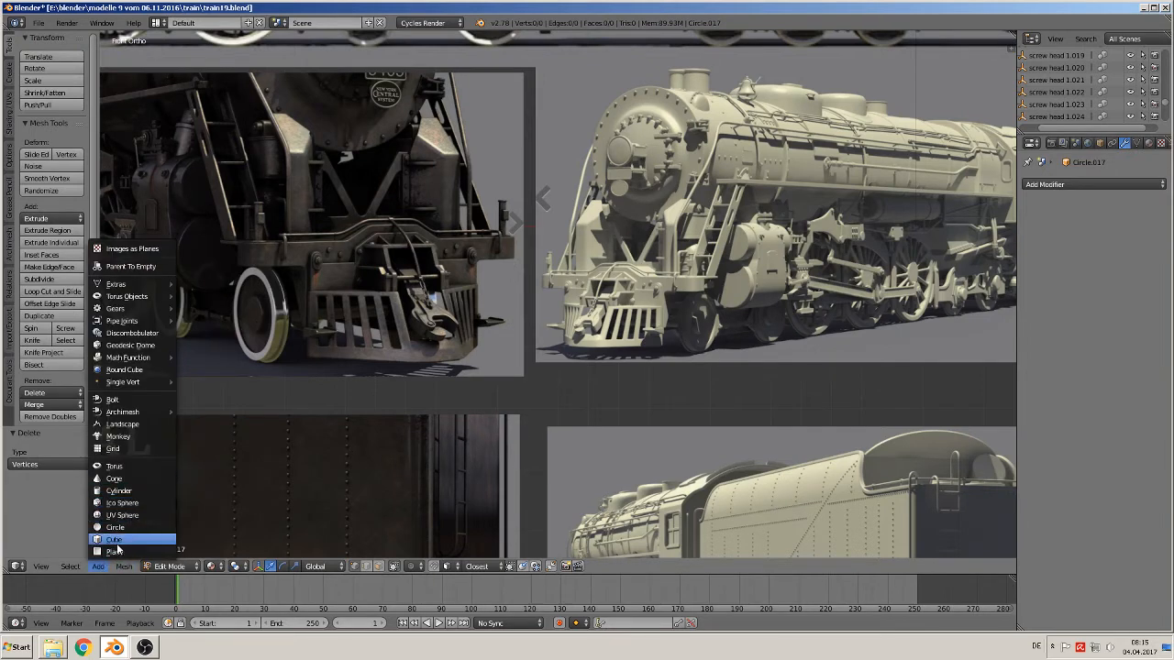
{"action": "left_click", "coordinate": [122, 528]}
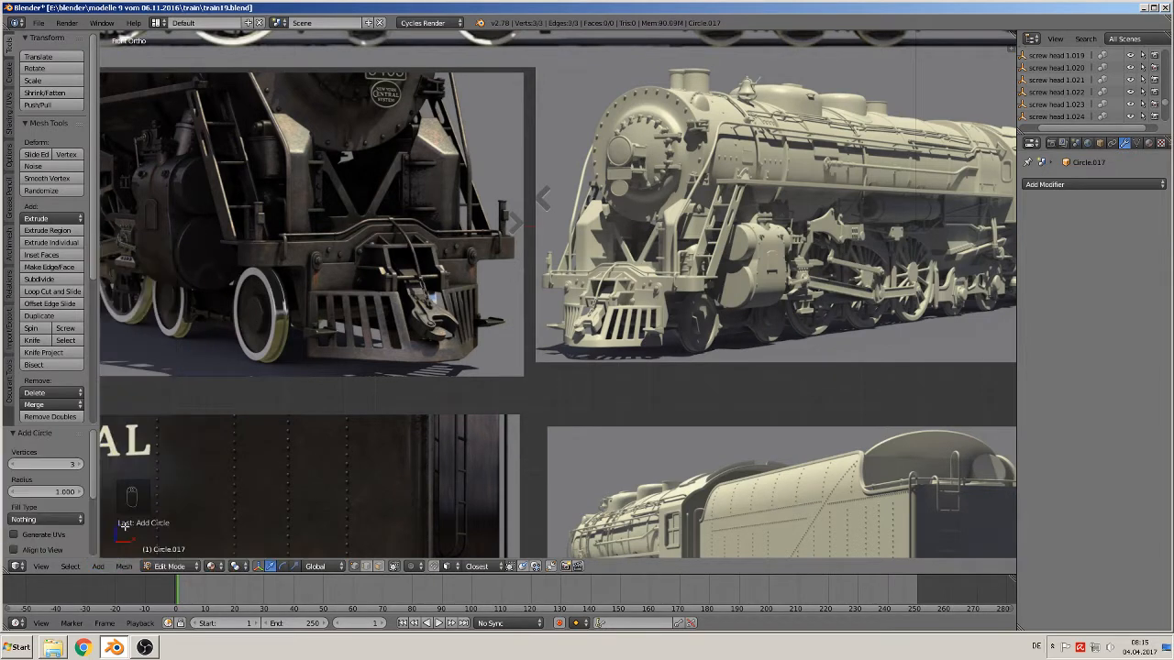
{"action": "left_click", "coordinate": [62, 463]}
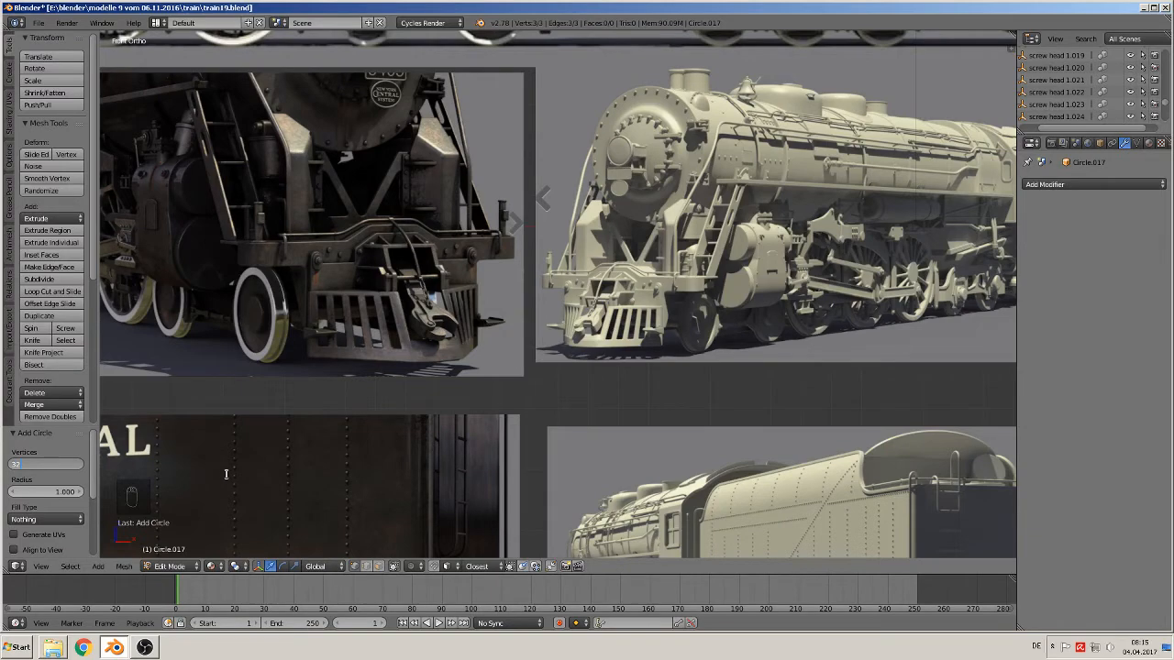
{"action": "key", "text": "Return"}
- Move the circle onto the dark locomotive front photo in the second row of reference images
{"action": "scroll", "coordinate": [358, 469], "scroll_direction": "down", "scroll_amount": 9}
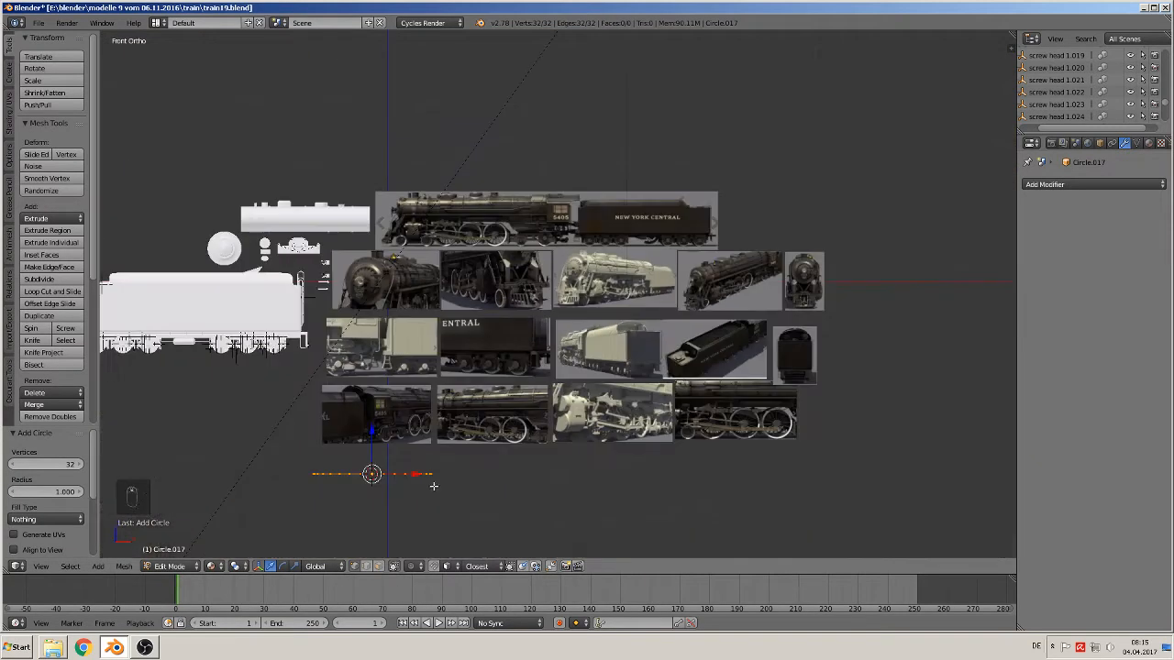
{"action": "key", "text": "g"}
{"action": "left_click", "coordinate": [530, 291]}
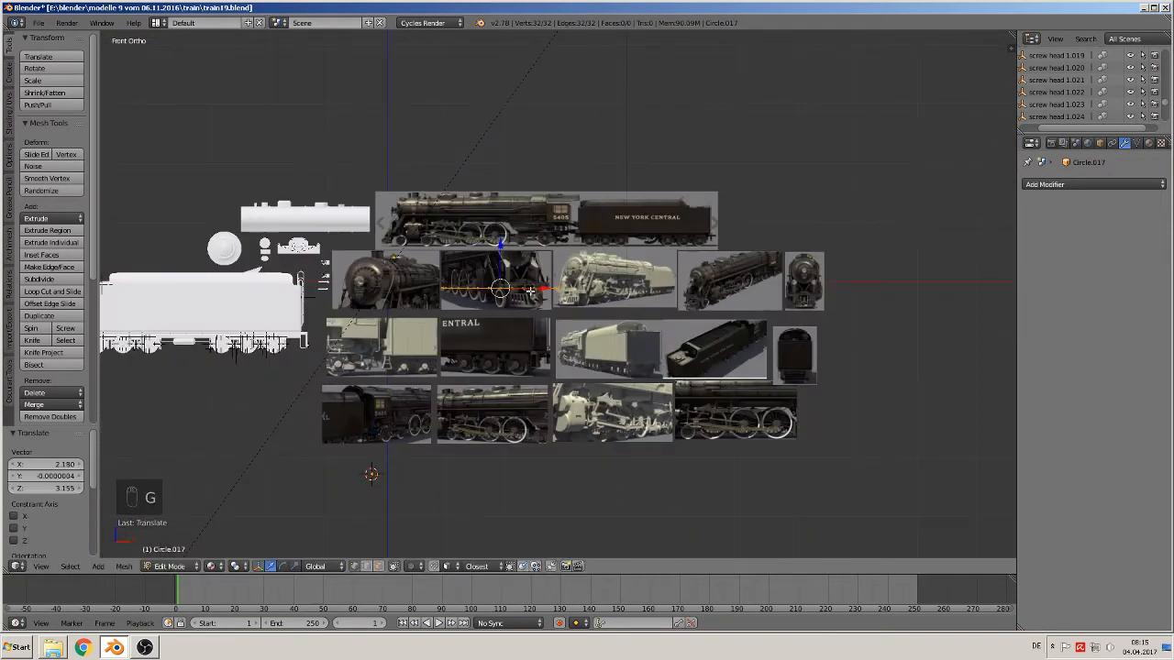
- Rotate the circle 90° about the X axis and scale it down to about 0.434
{"action": "scroll", "coordinate": [578, 368], "scroll_direction": "up", "scroll_amount": 5}
{"action": "scroll", "coordinate": [577, 373], "scroll_direction": "up", "scroll_amount": 2}
{"action": "key", "text": "r"}
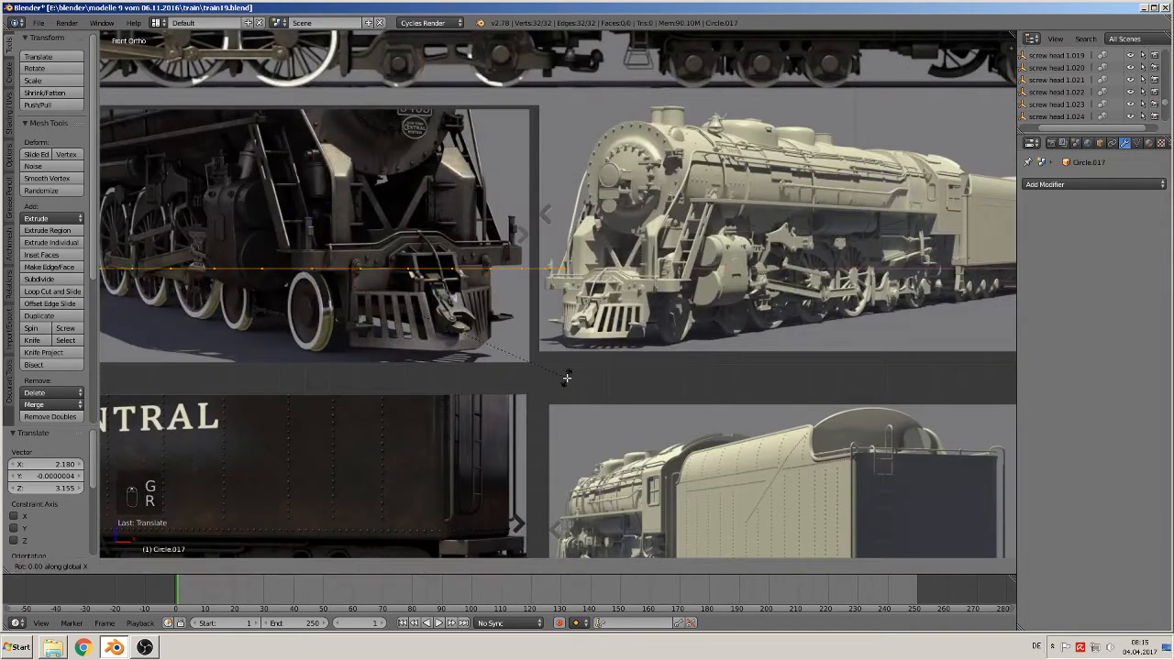
{"action": "key", "text": "x"}
{"action": "key", "text": "9"}
{"action": "key", "text": "0"}
{"action": "key", "text": "Return"}
{"action": "key", "text": "s"}
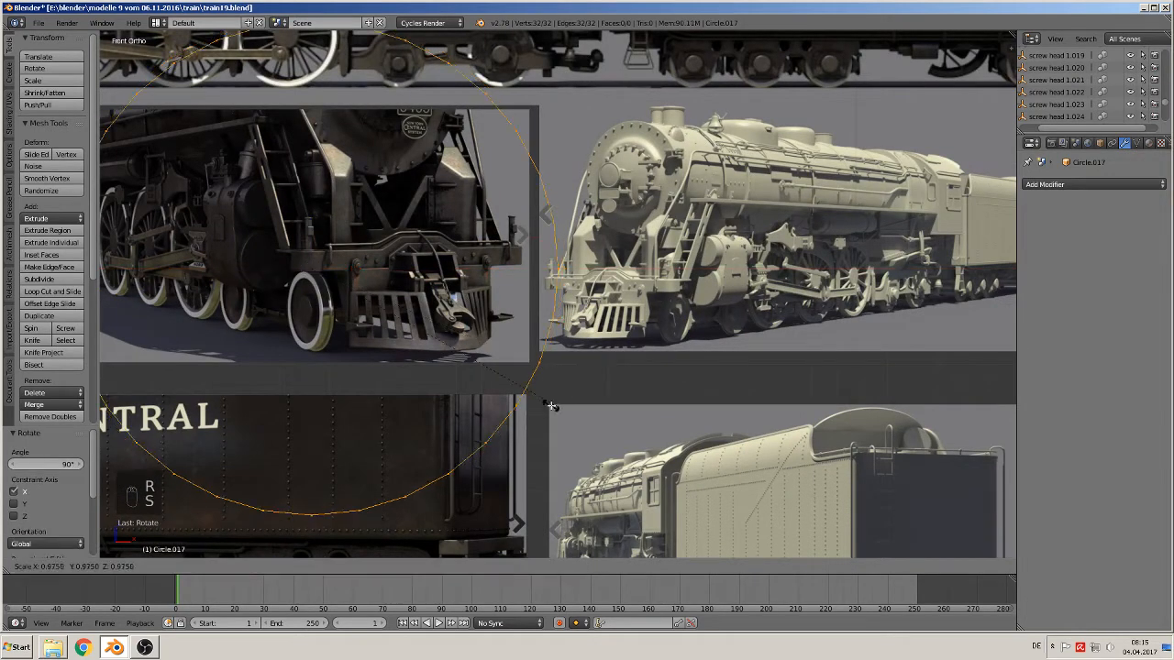
{"action": "left_click", "coordinate": [407, 349]}
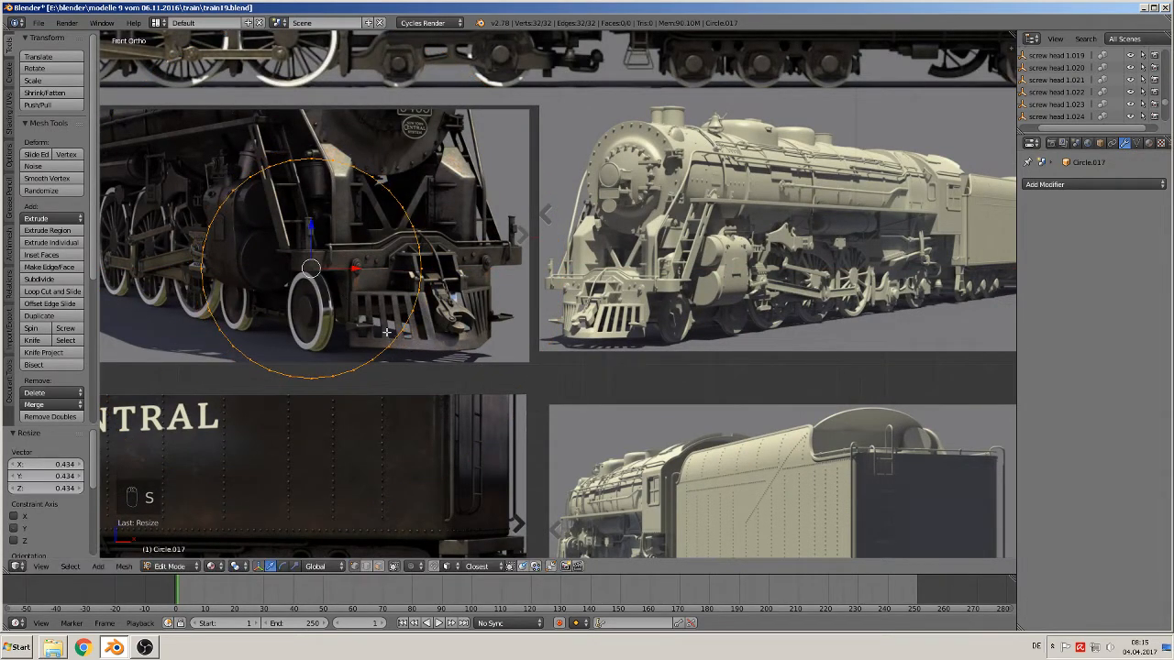
- Delete the vertices of the circle's upper half, keeping both end vertices at mid-height so that a half-circle arc remains
{"action": "key", "text": "a"}
{"action": "key", "text": "a"}
{"action": "key", "text": "a"}
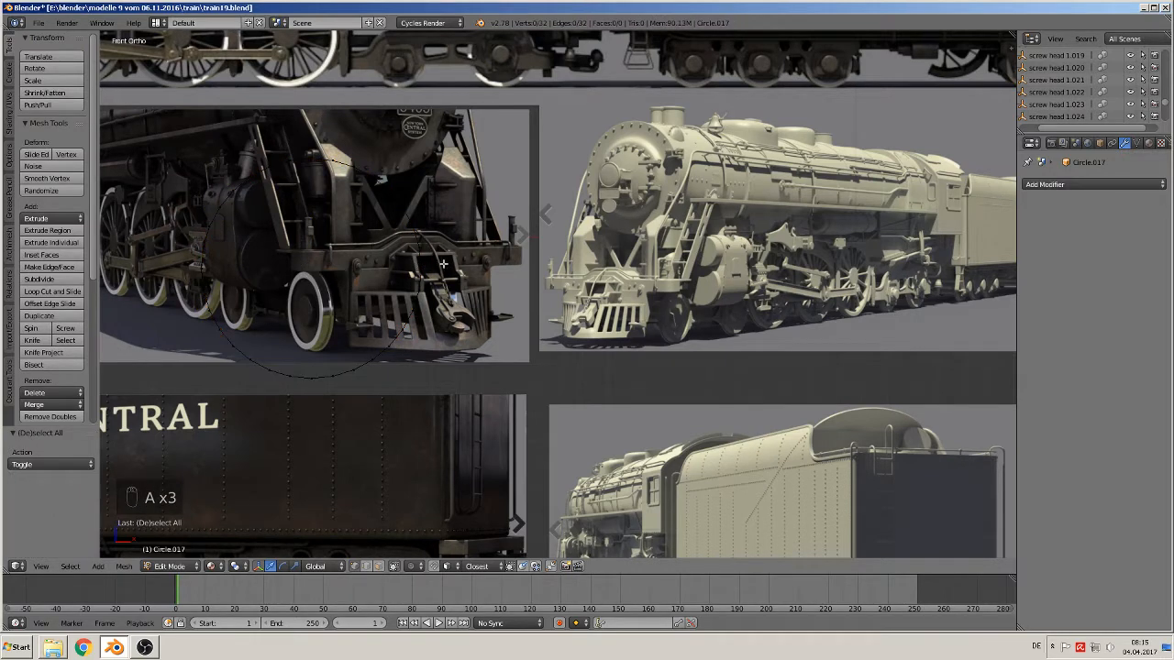
{"action": "key", "text": "b"}
{"action": "left_click_drag", "start_coordinate": [466, 269], "coordinate": [126, 193]}
{"action": "key", "text": "x"}
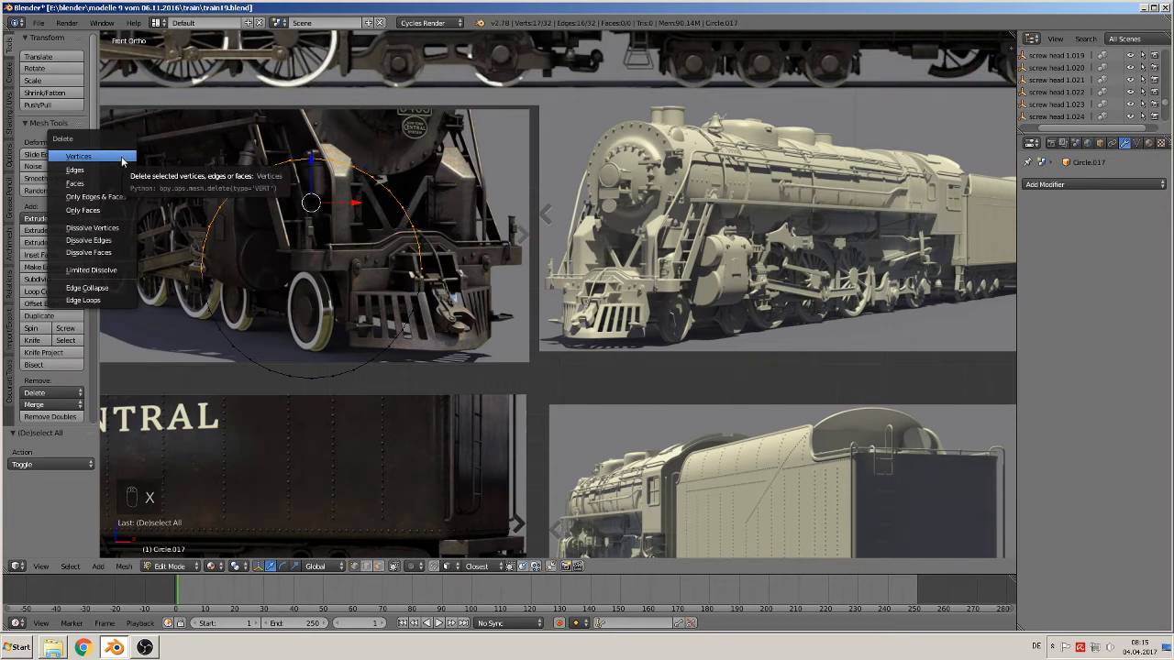
{"action": "right_click", "coordinate": [208, 272], "text": "shift"}
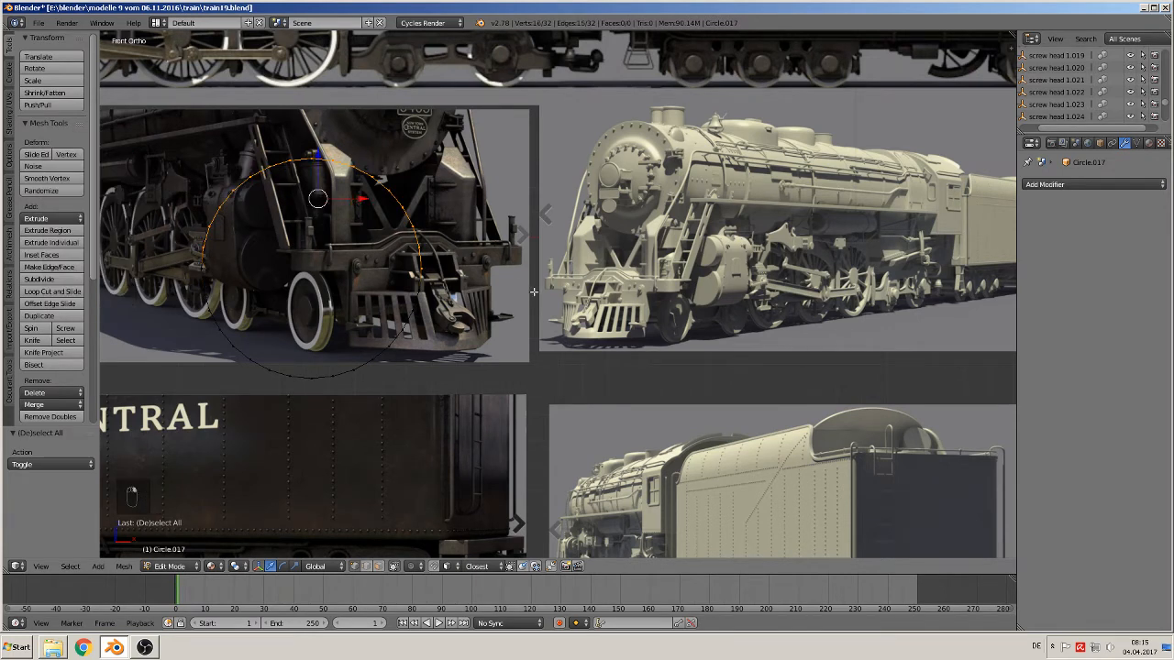
{"action": "key", "text": "x"}
{"action": "left_click", "coordinate": [419, 272]}
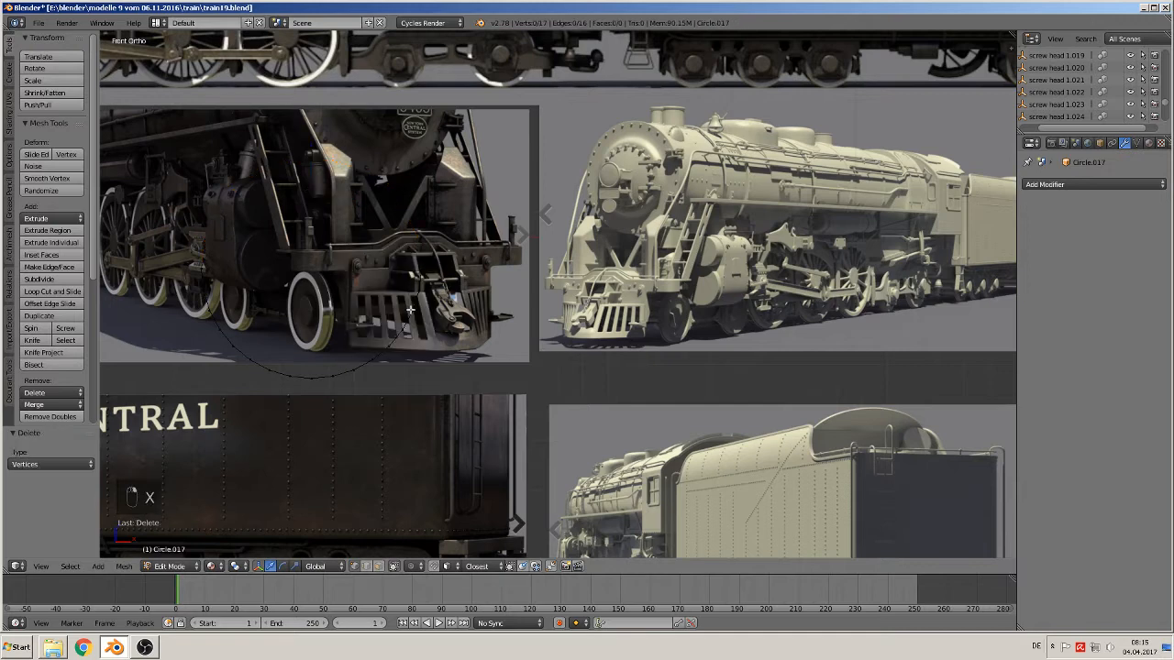
- Subdivide the entire half-circle arc with one cut per edge
{"action": "key", "text": "Tab"}
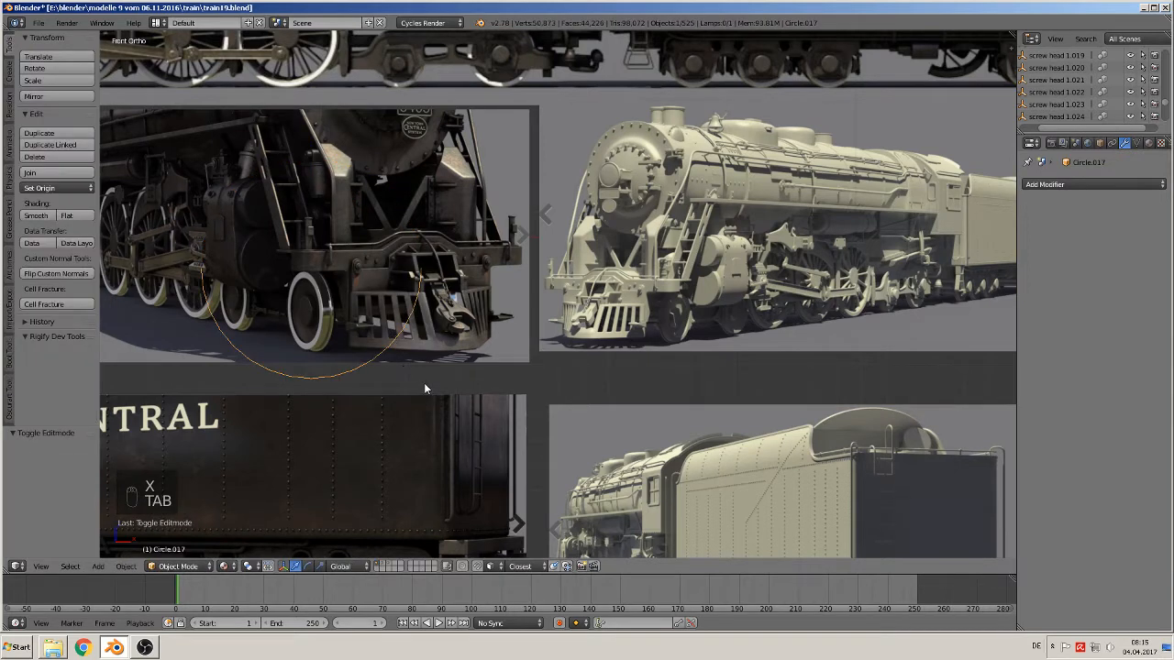
{"action": "key", "text": "Tab"}
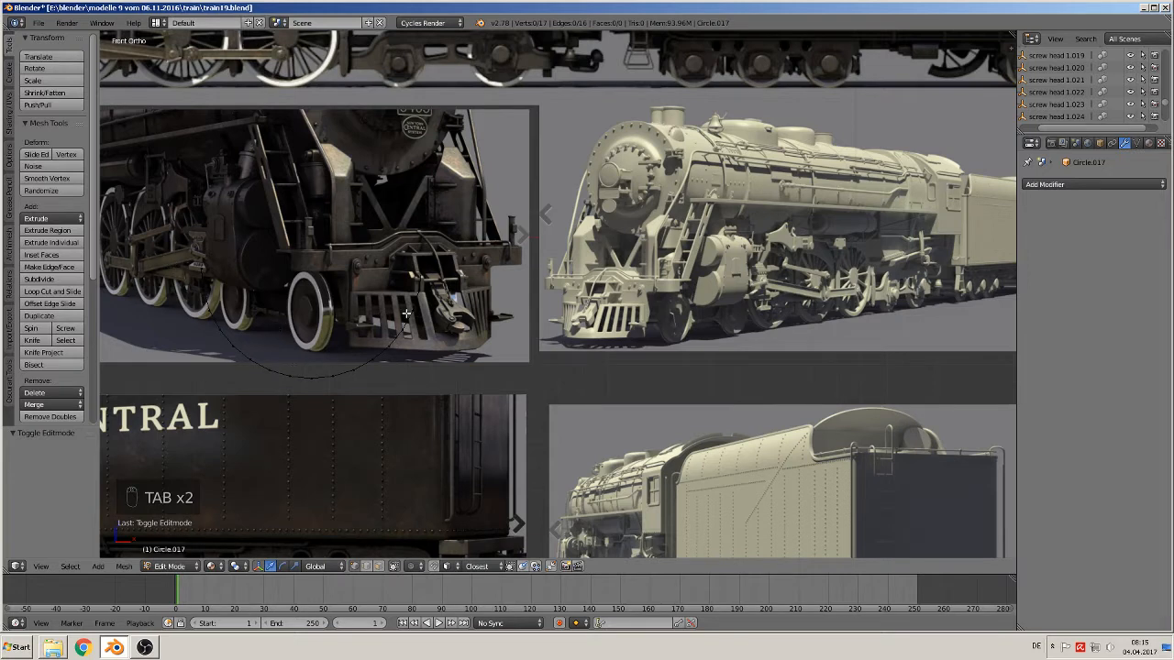
{"action": "key", "text": "a"}
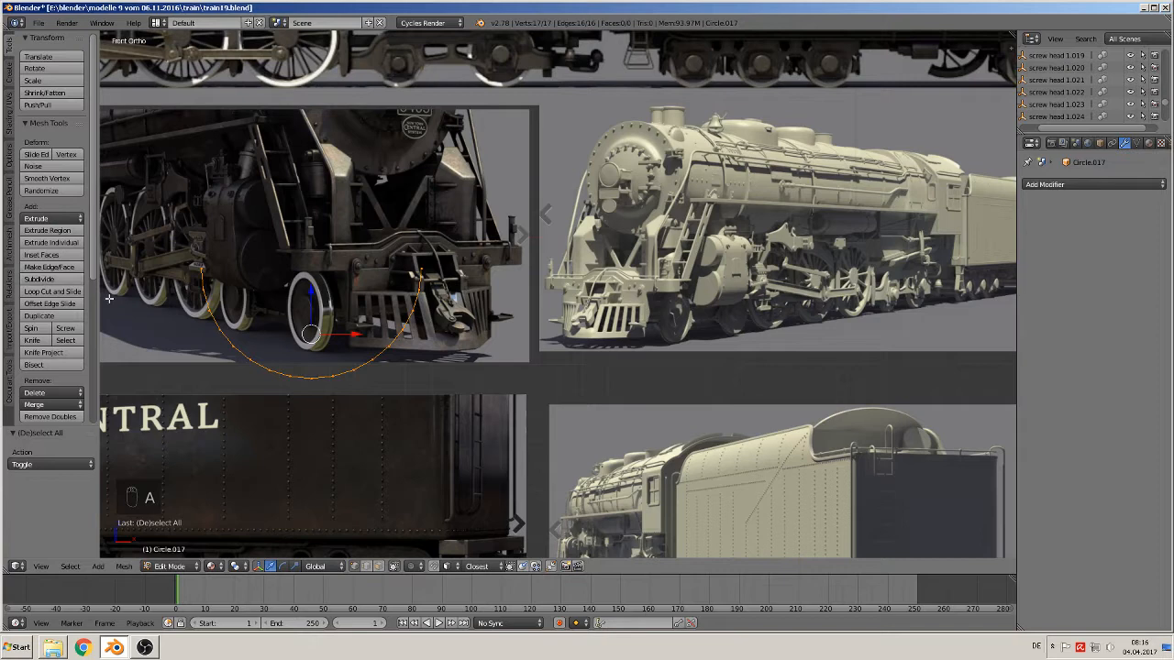
{"action": "left_click", "coordinate": [39, 279]}
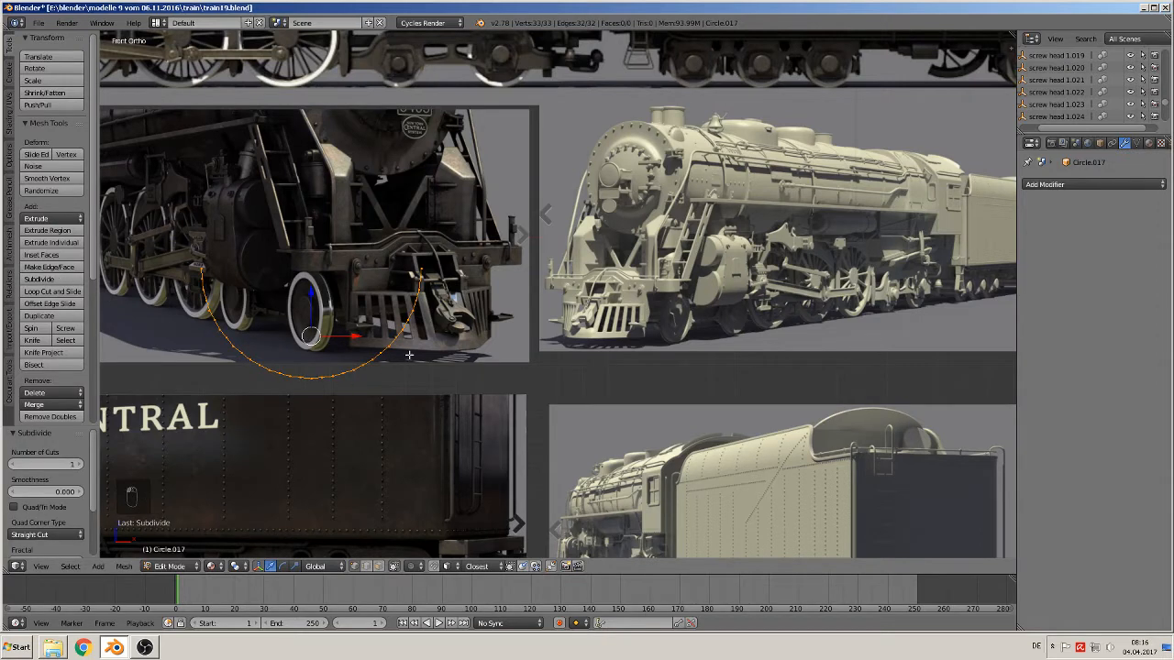
- Flatten the arc by scaling it along the Z axis to about 0.394
{"action": "key", "text": "s"}
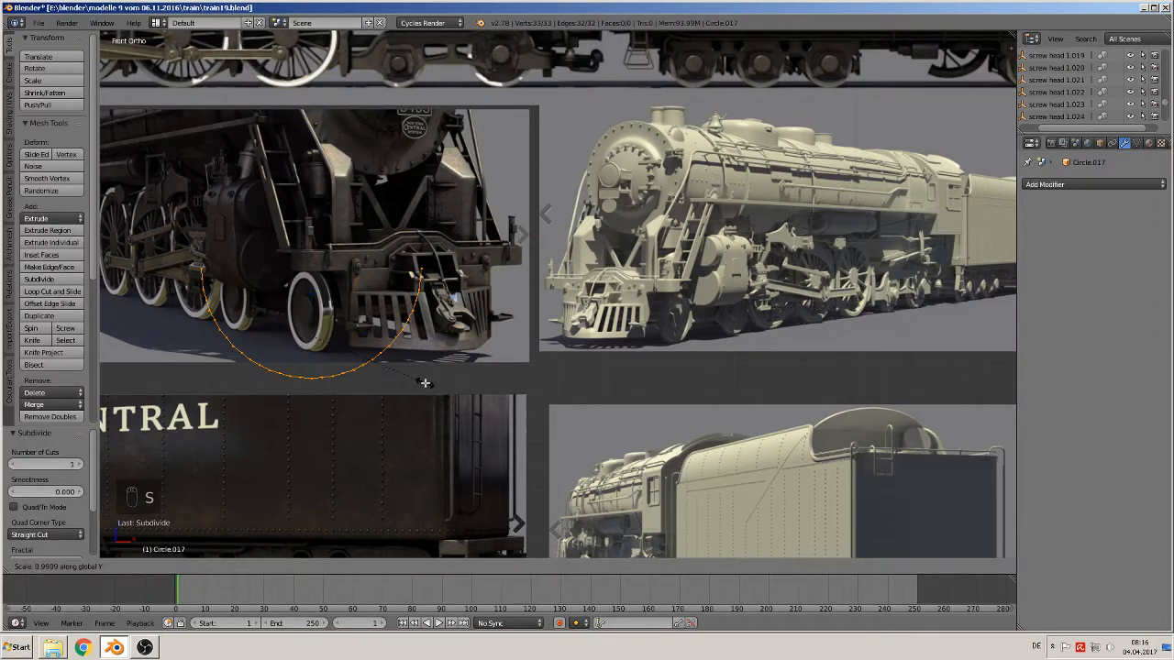
{"action": "left_click", "coordinate": [406, 376]}
{"action": "key", "text": "s"}
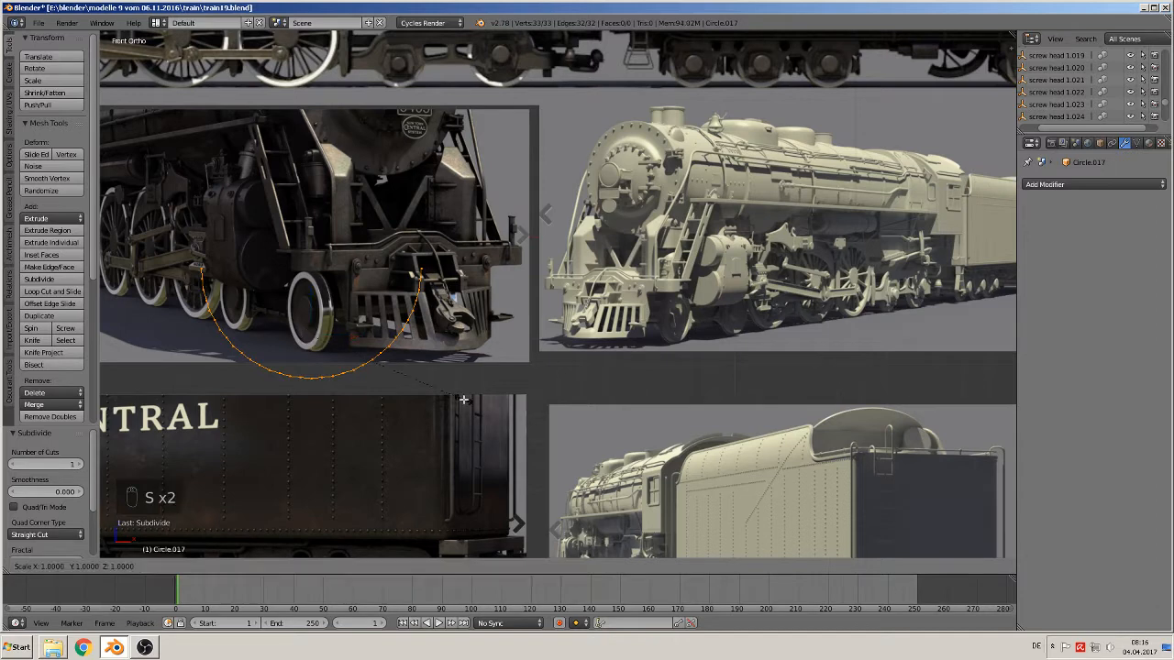
{"action": "key", "text": "z"}
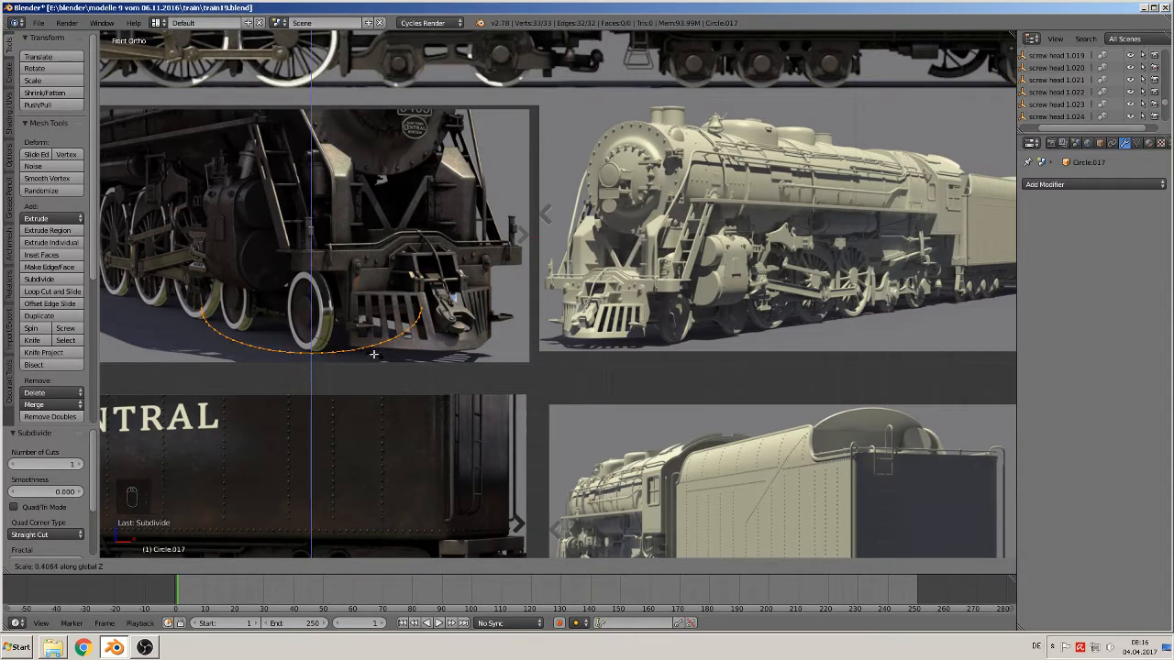
{"action": "left_click", "coordinate": [371, 355]}
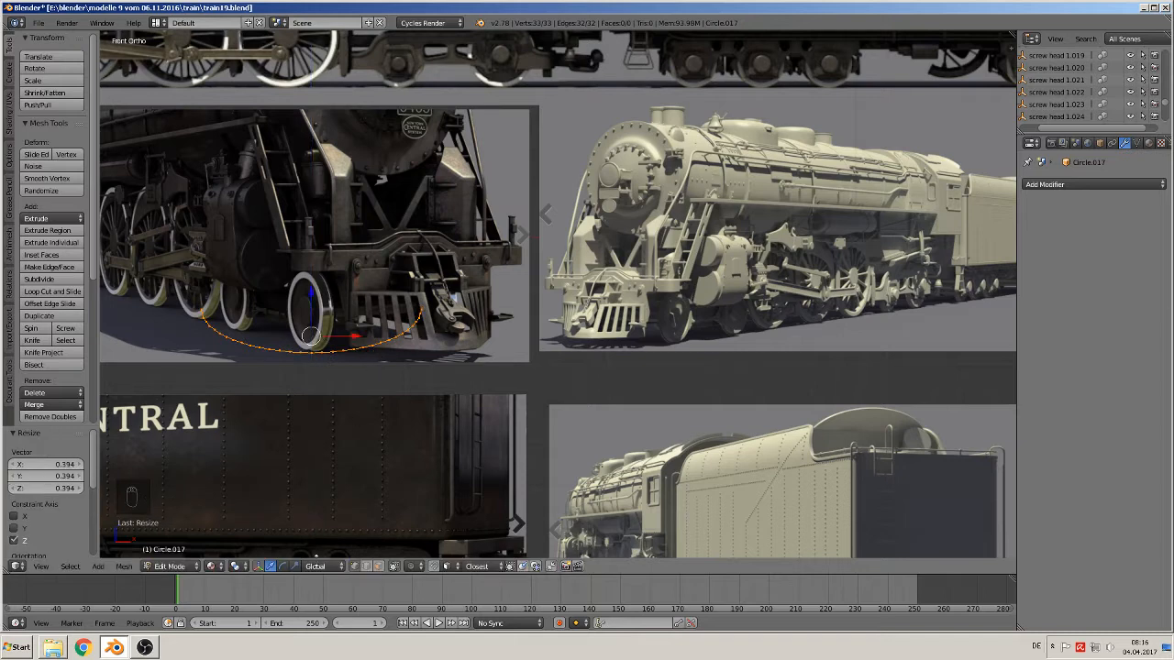
- Enable connected proportional editing and lower the arc's middle vertex about 0.017 along Z with a proportional size of 0.35
{"action": "left_click", "coordinate": [417, 568]}
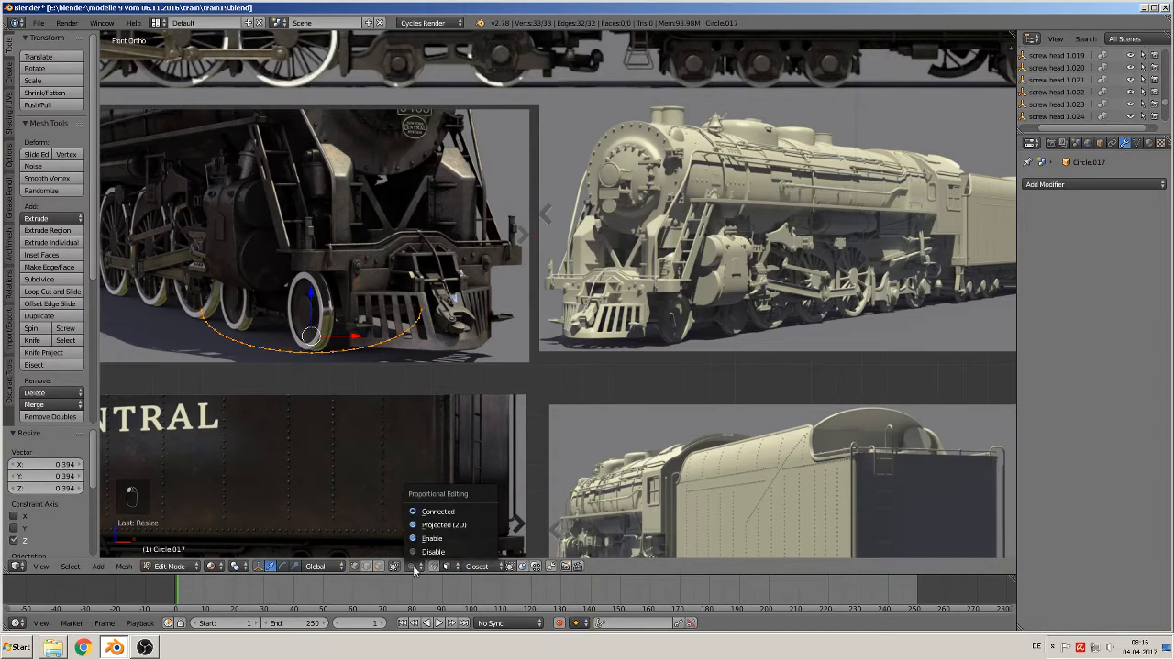
{"action": "left_click", "coordinate": [444, 512]}
{"action": "right_click", "coordinate": [311, 354]}
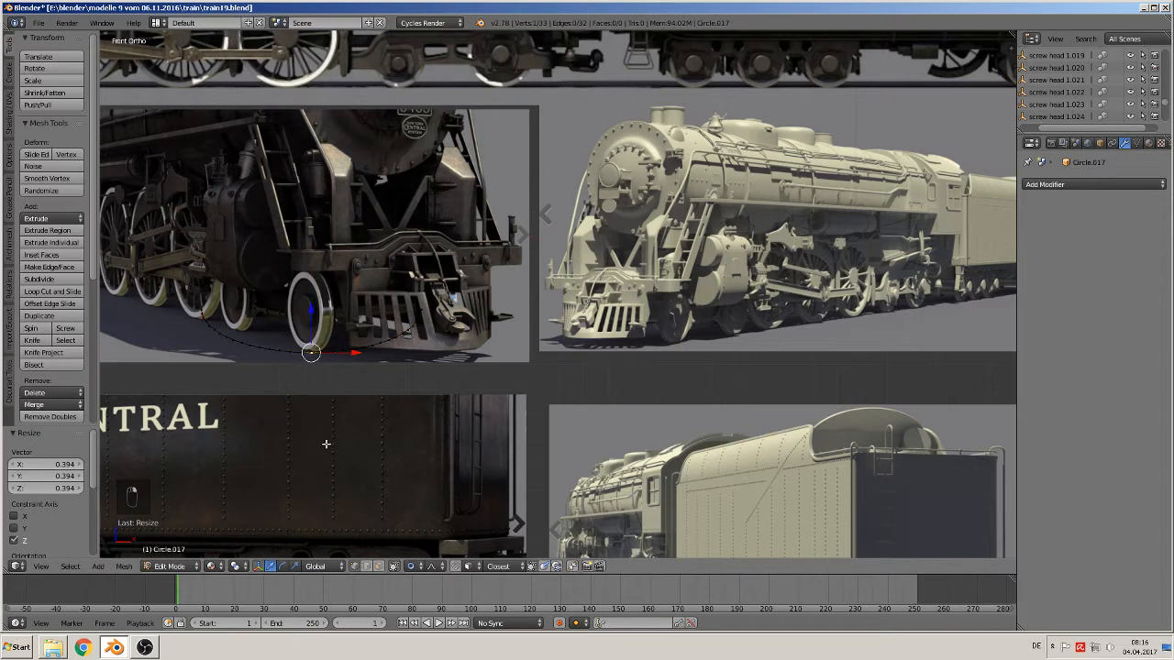
{"action": "key", "text": "g"}
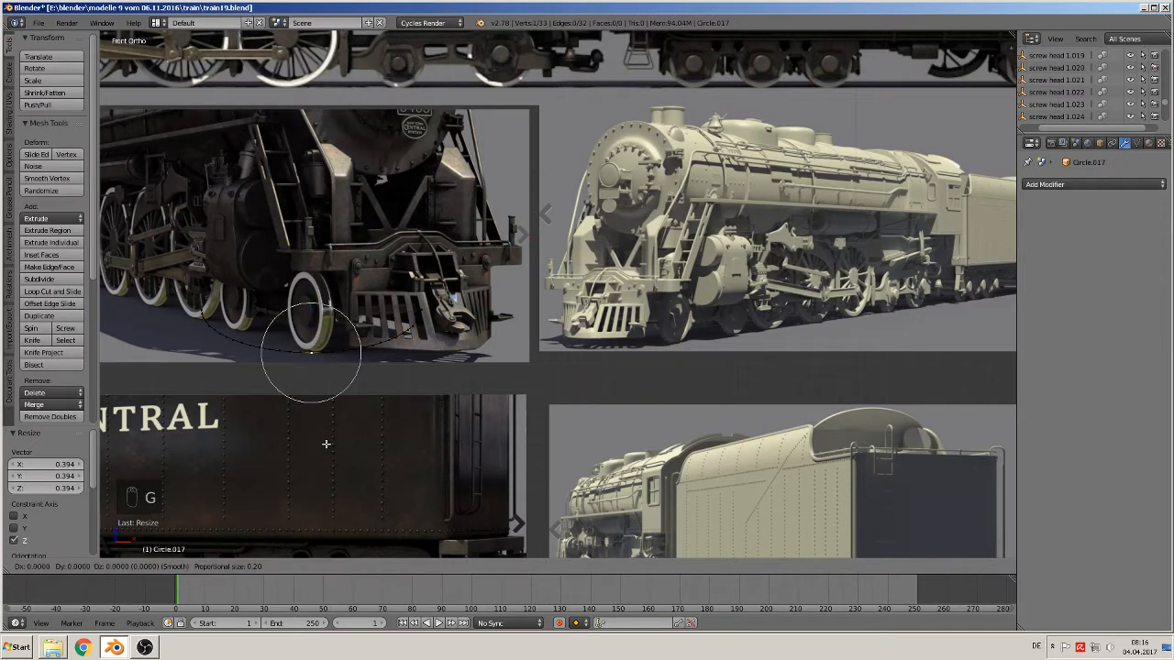
{"action": "key", "text": "z"}
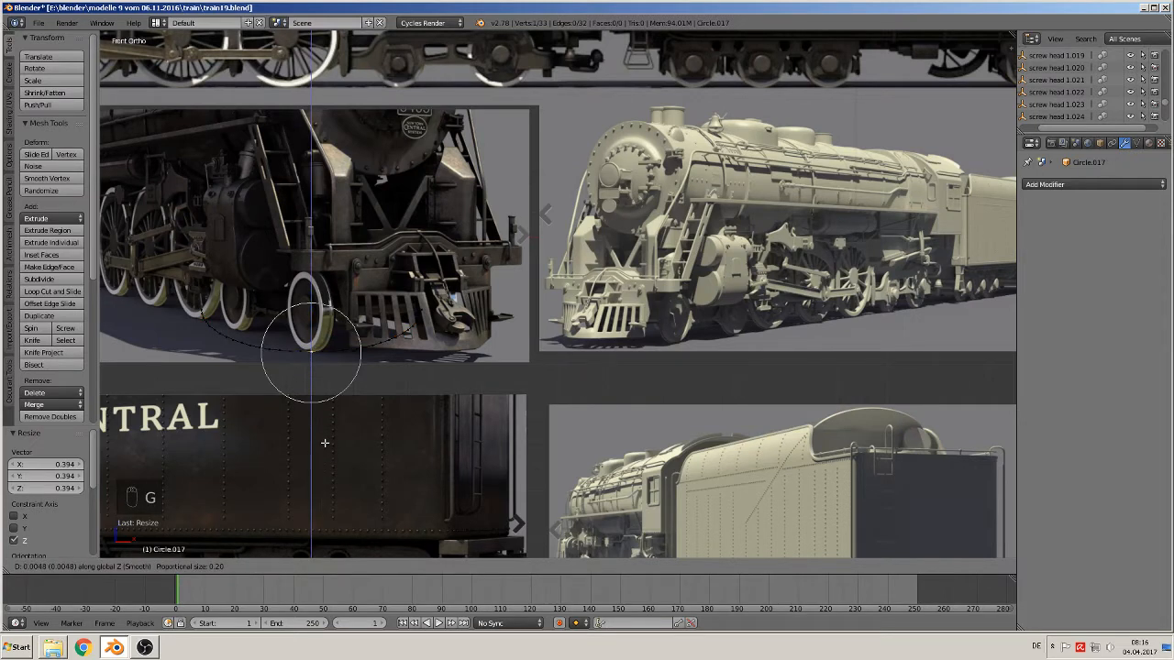
{"action": "scroll", "coordinate": [319, 444], "scroll_direction": "down", "scroll_amount": 3}
{"action": "scroll", "coordinate": [314, 440], "scroll_direction": "down", "scroll_amount": 2}
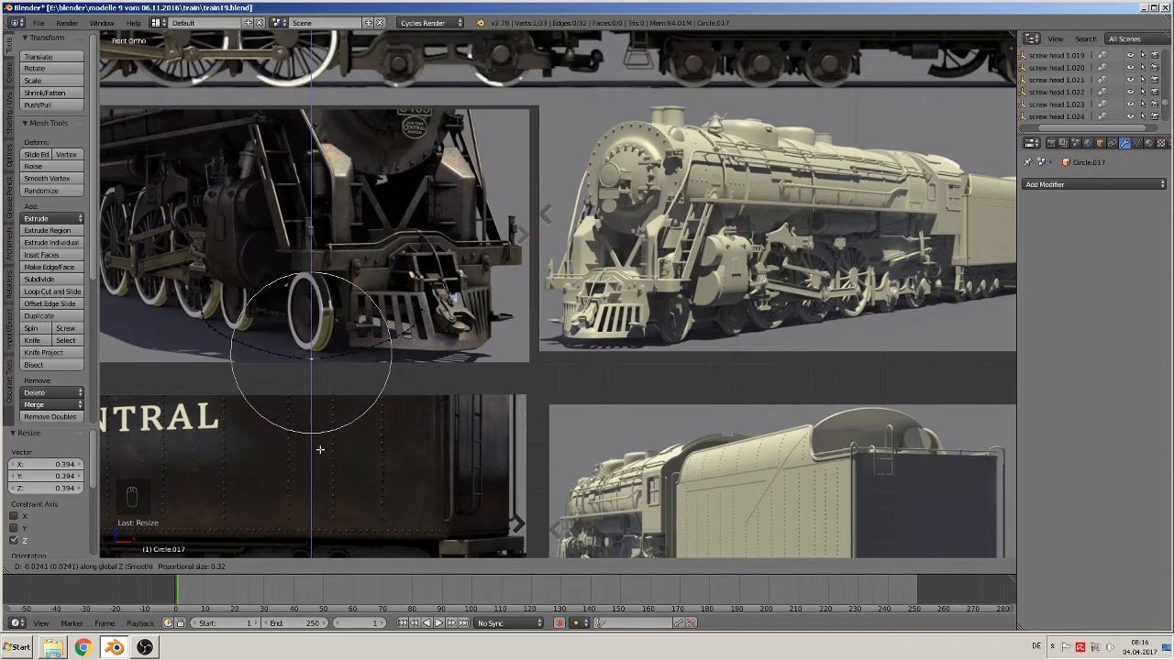
{"action": "scroll", "coordinate": [320, 445], "scroll_direction": "down", "scroll_amount": 2}
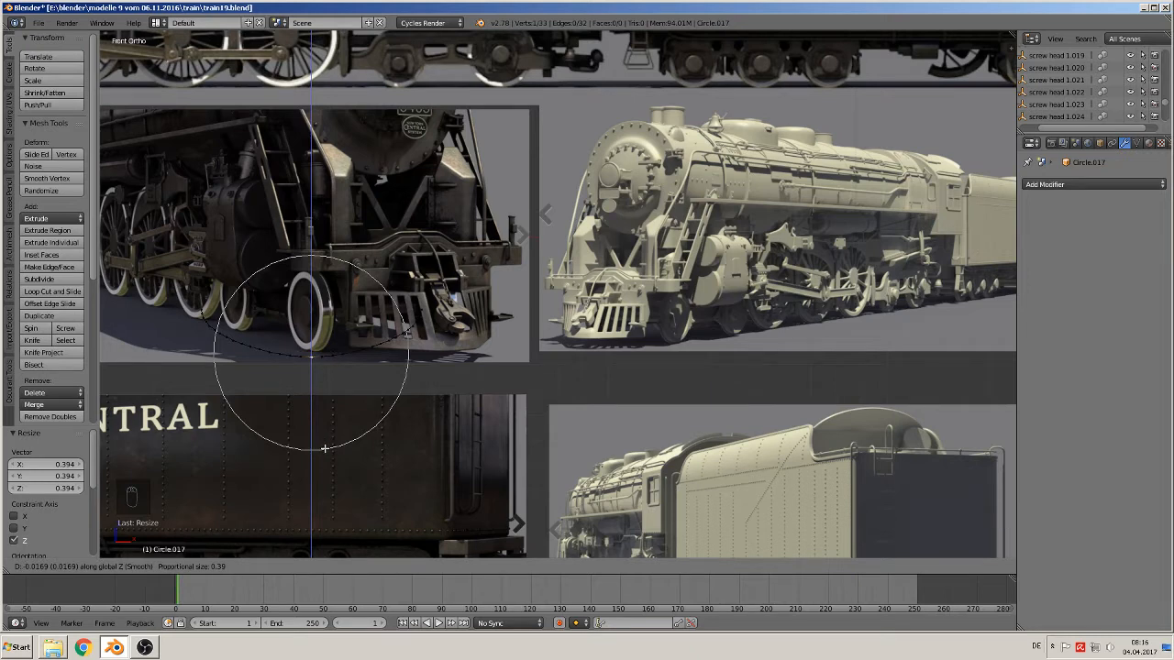
{"action": "scroll", "coordinate": [325, 448], "scroll_direction": "up", "scroll_amount": 1}
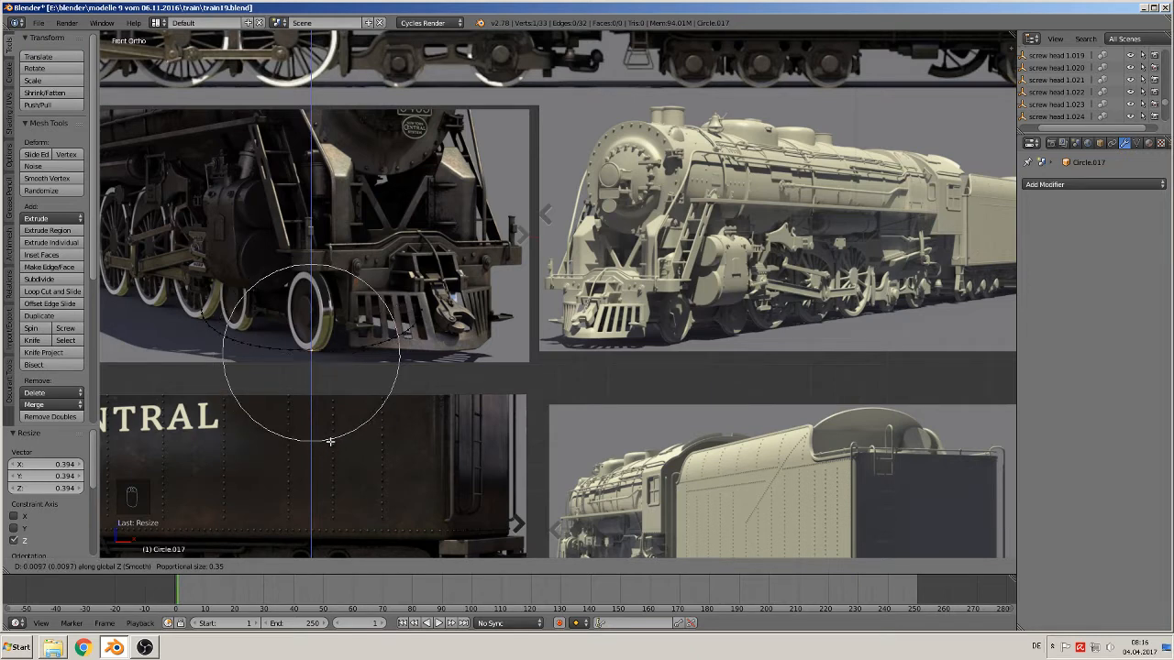
{"action": "left_click", "coordinate": [324, 448]}
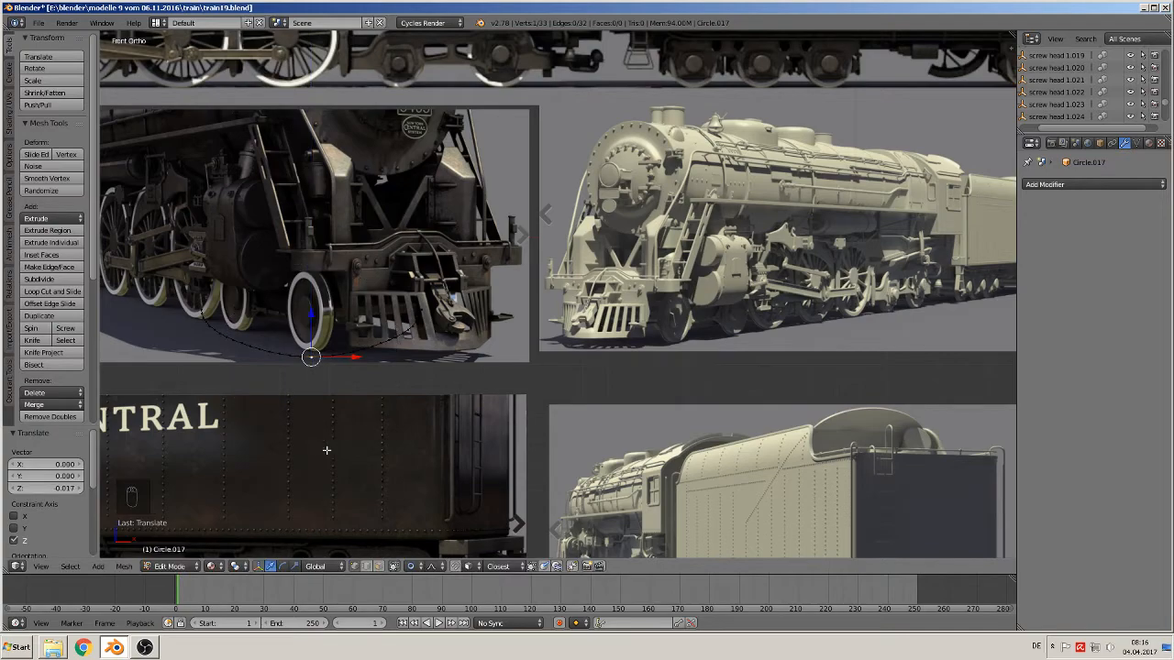
- Extrude the whole arc along the Y axis, then undo the displacement of the extruded vertices
{"action": "middle_click_drag", "start_coordinate": [331, 466], "coordinate": [427, 445]}
{"action": "middle_click_drag", "start_coordinate": [419, 386], "coordinate": [410, 311]}
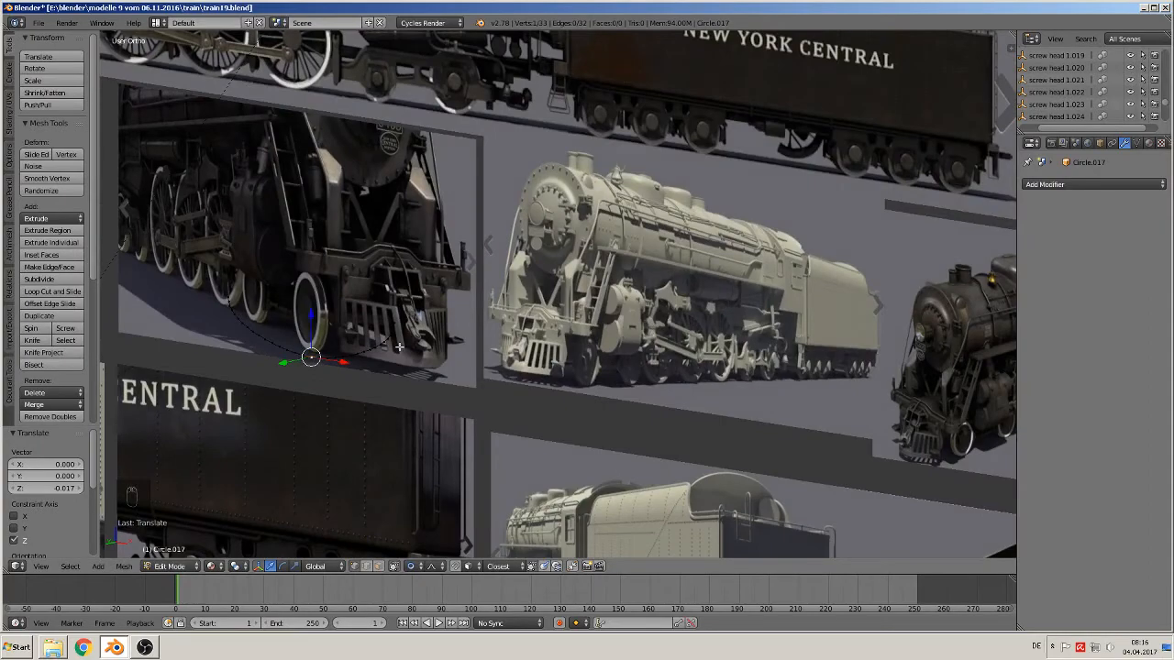
{"action": "key", "text": "a"}
{"action": "key", "text": "a"}
{"action": "key", "text": "a"}
{"action": "middle_click_drag", "start_coordinate": [399, 346], "coordinate": [337, 360]}
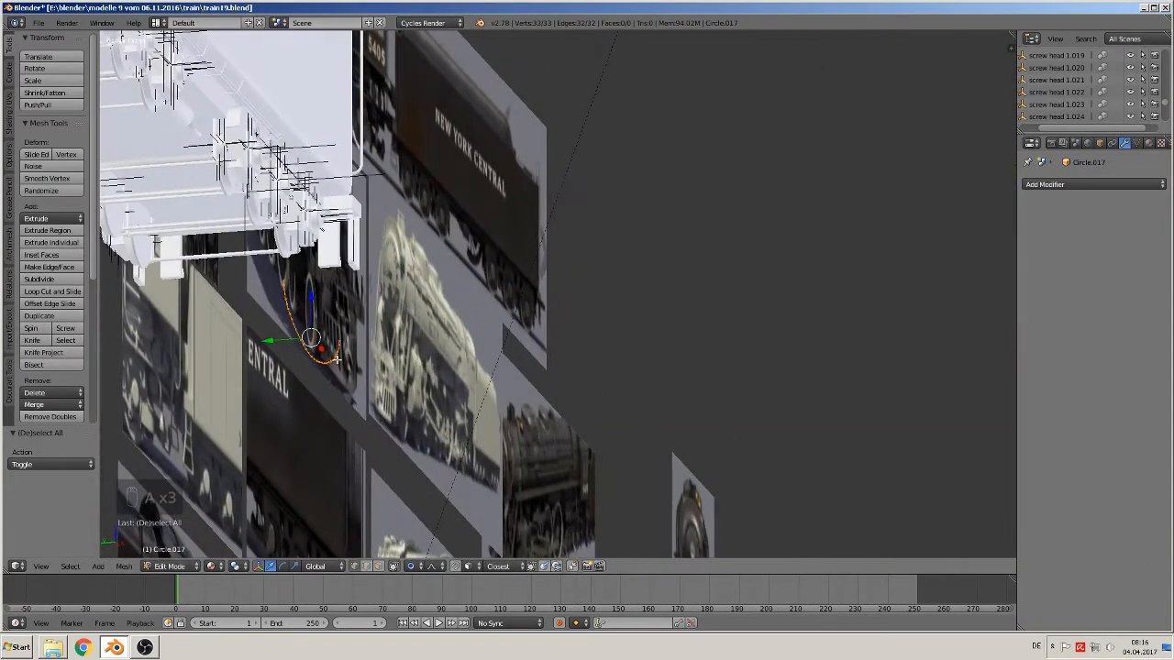
{"action": "key", "text": "e"}
{"action": "key", "text": "y"}
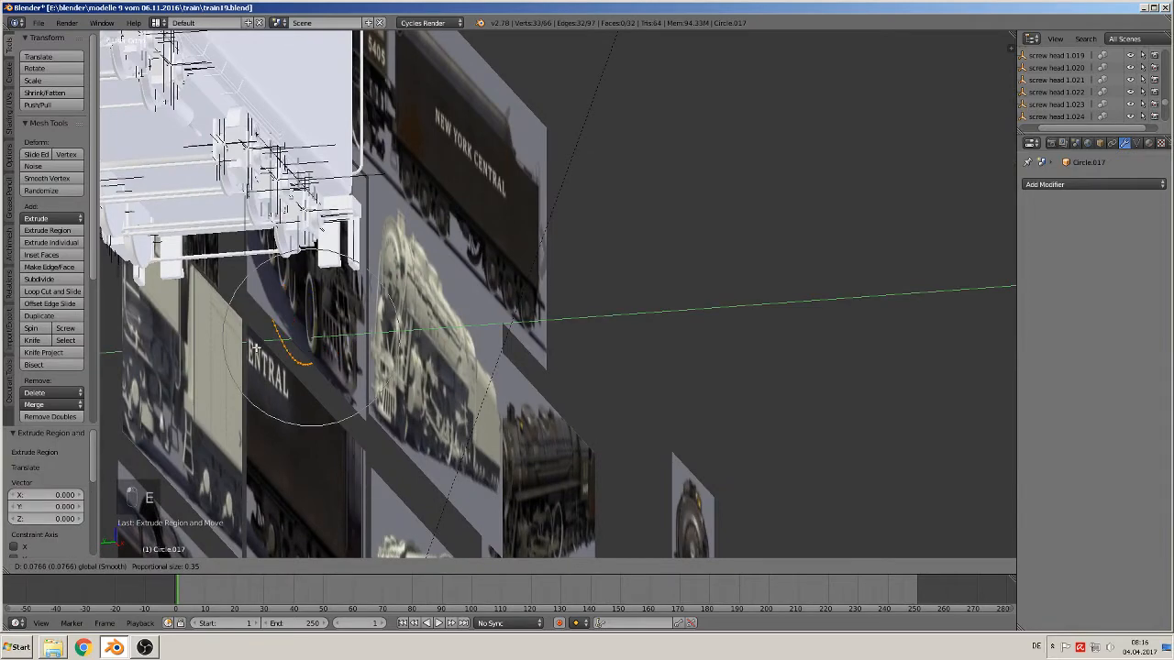
{"action": "left_click", "coordinate": [255, 345]}
{"action": "key", "text": "ctrl+z"}
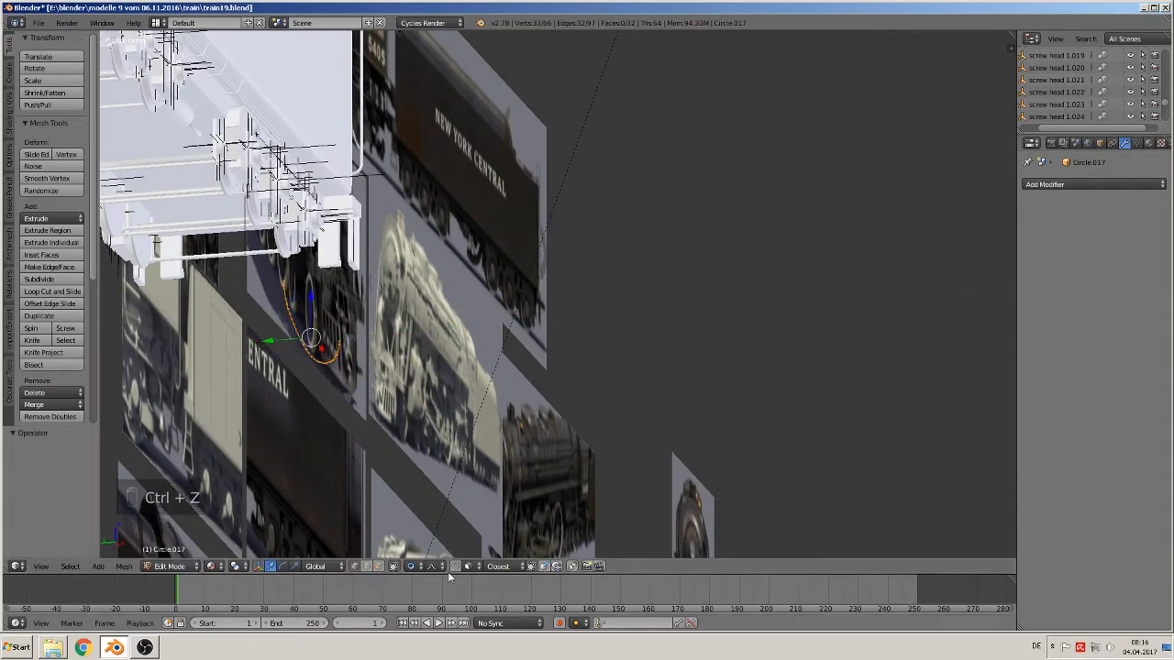
- Disable proportional editing
{"action": "left_click", "coordinate": [417, 566]}
{"action": "left_click", "coordinate": [423, 553]}
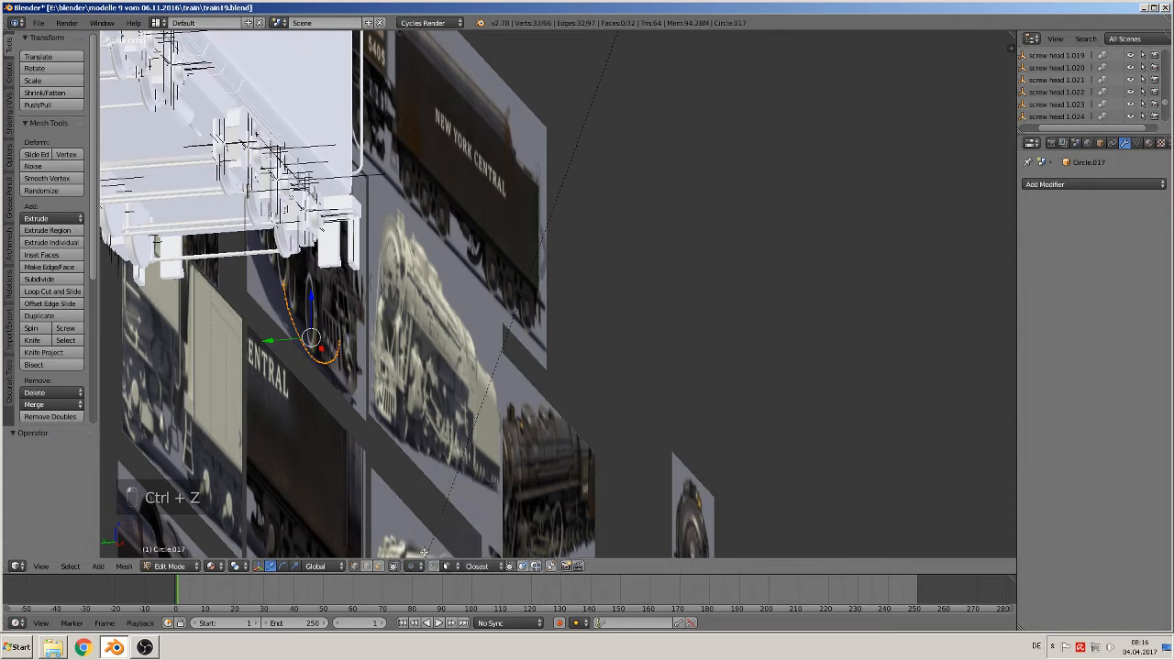
- Try moving the extruded arc vertices along the Y axis, then undo the move
{"action": "key", "text": "g"}
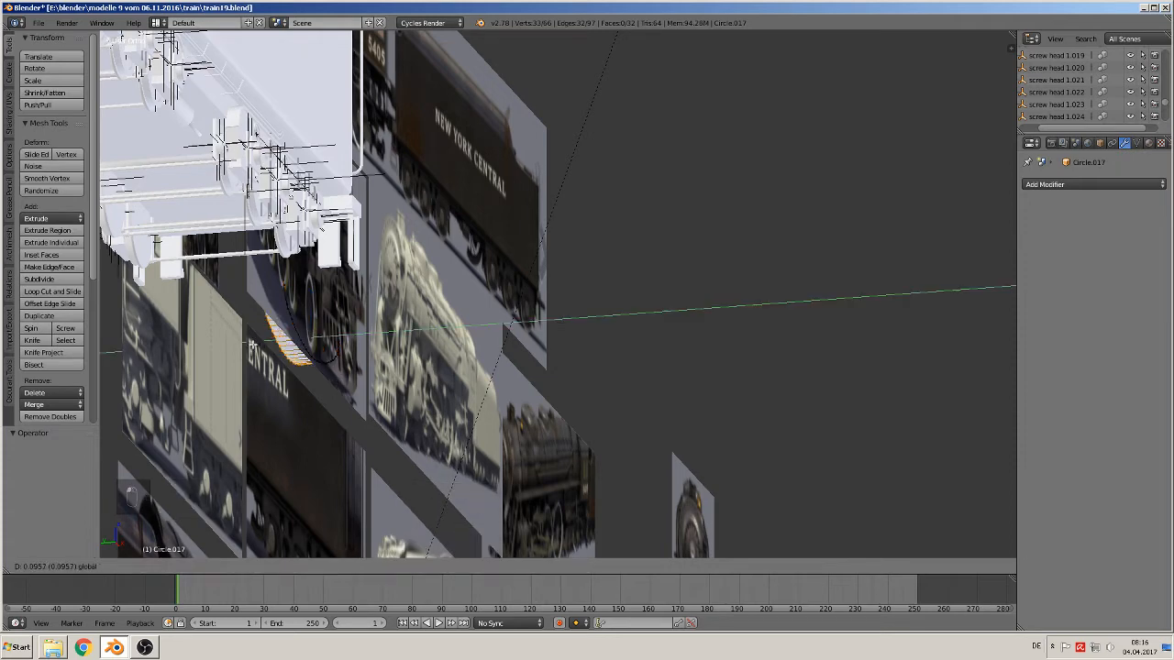
{"action": "key", "text": "y"}
{"action": "left_click", "coordinate": [236, 351]}
{"action": "middle_click_drag", "start_coordinate": [236, 351], "coordinate": [1011, 412]}
{"action": "key", "text": "ctrl+z"}
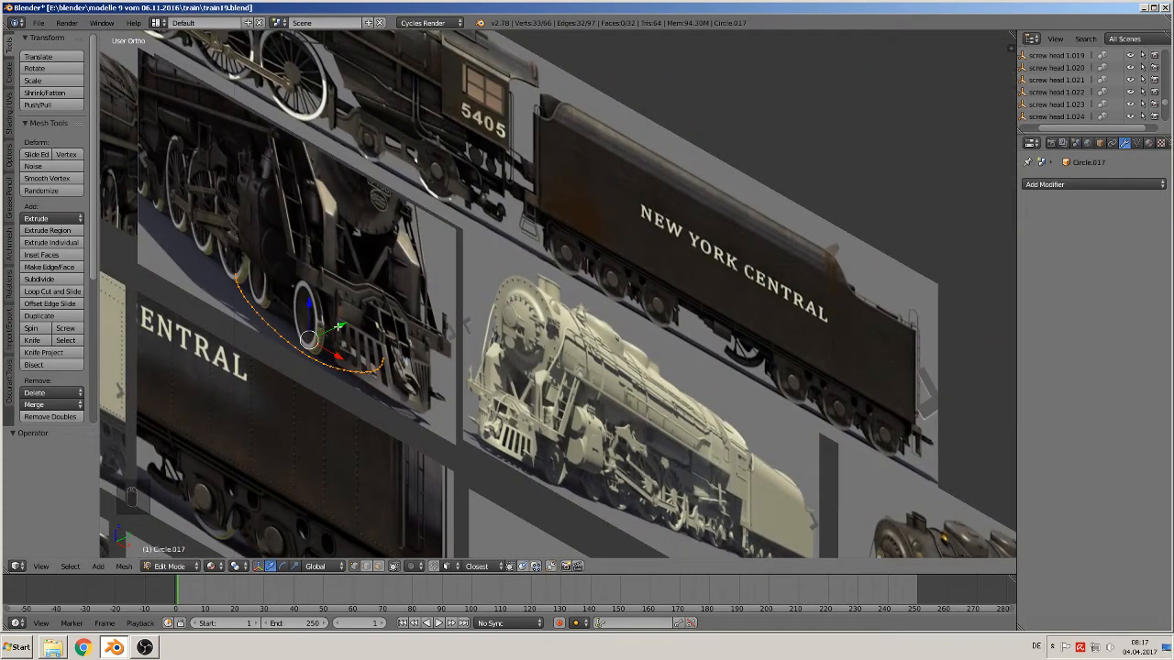
- Move the extruded arc along the Y axis away from the original arc and scale it uniformly to about 0.754
{"action": "key", "text": "g"}
{"action": "key", "text": "y"}
{"action": "left_click", "coordinate": [314, 415]}
{"action": "middle_click_drag", "start_coordinate": [369, 446], "coordinate": [246, 354]}
{"action": "key", "text": "s"}
{"action": "left_click", "coordinate": [371, 396]}
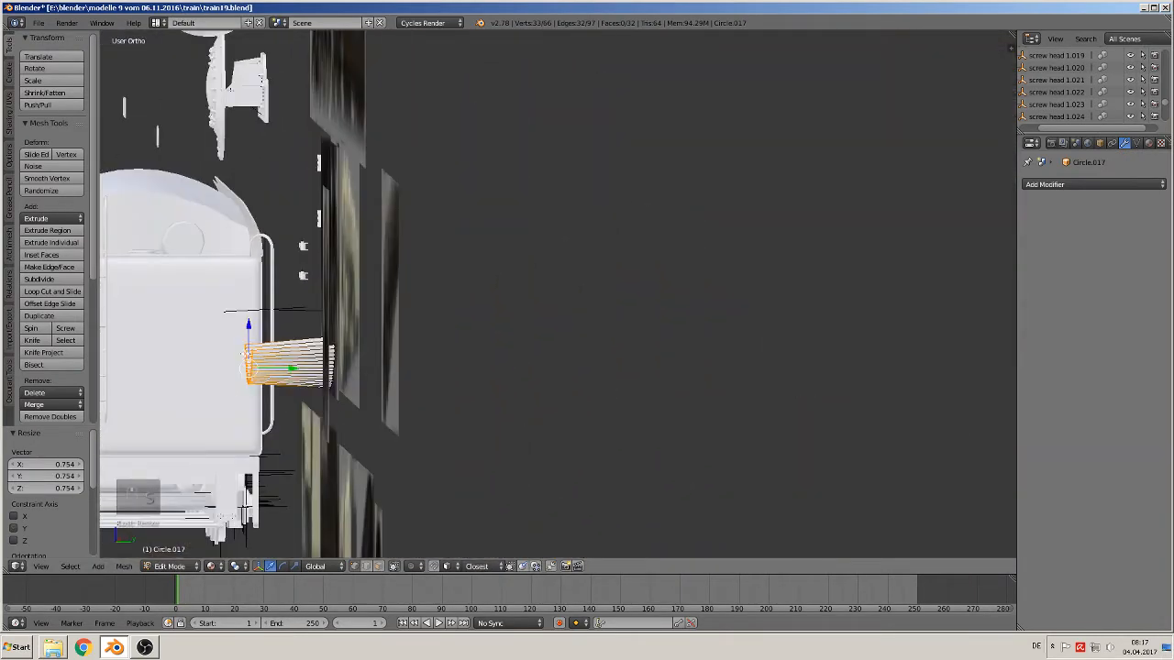
- Raise the extruded arc about 0.101 along the Z axis
{"action": "key", "text": "g"}
{"action": "key", "text": "z"}
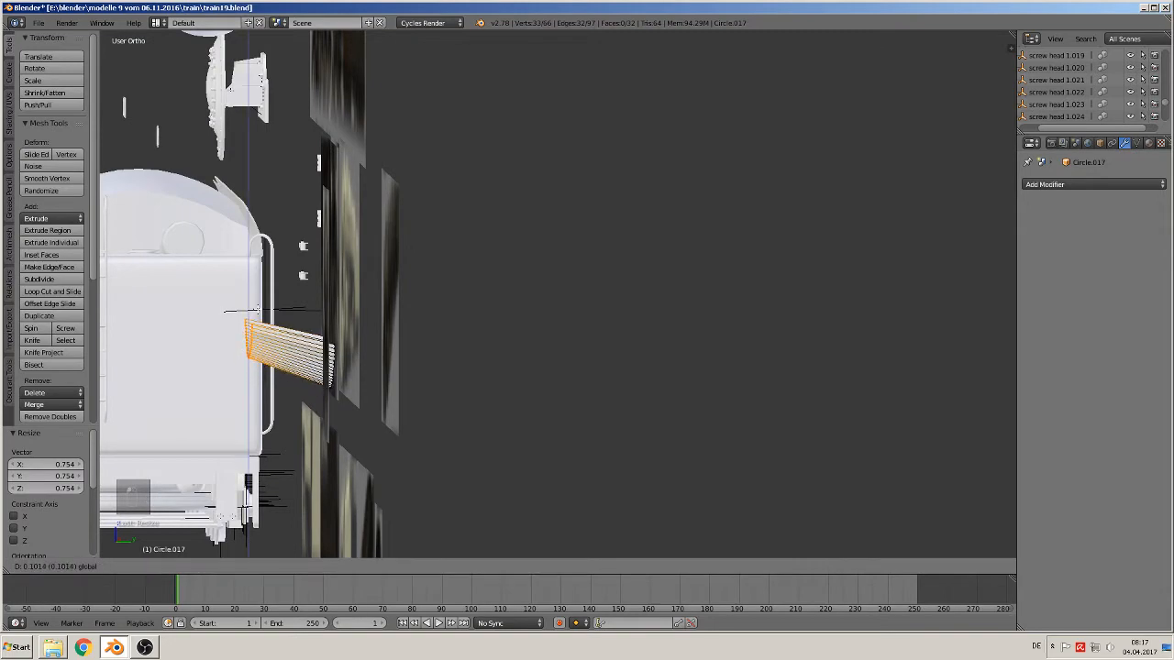
{"action": "left_click", "coordinate": [258, 311]}
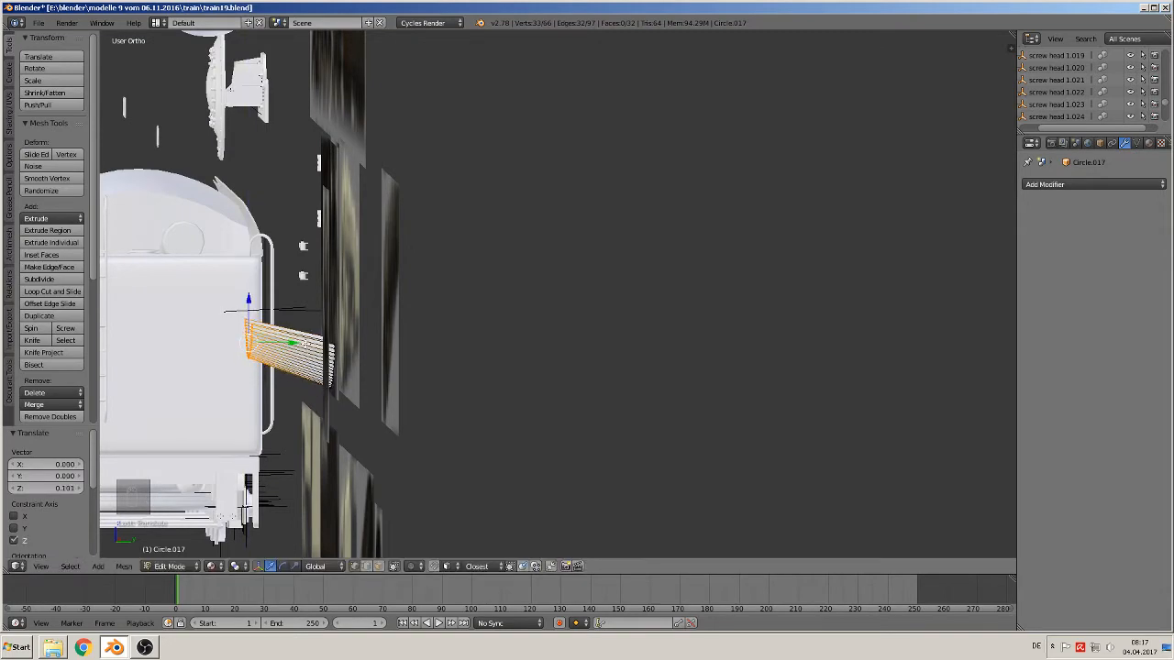
- Leave mesh editing and set the curved strip's origin to its geometry
{"action": "mouse_move", "coordinate": [338, 363]}
{"action": "middle_mouse_down"}
{"action": "mouse_move", "coordinate": [389, 367]}
{"action": "mouse_move", "coordinate": [319, 364]}
{"action": "mouse_move", "coordinate": [324, 374]}
{"action": "middle_mouse_up"}
{"action": "key", "text": "Tab"}
{"action": "right_click", "coordinate": [280, 360]}
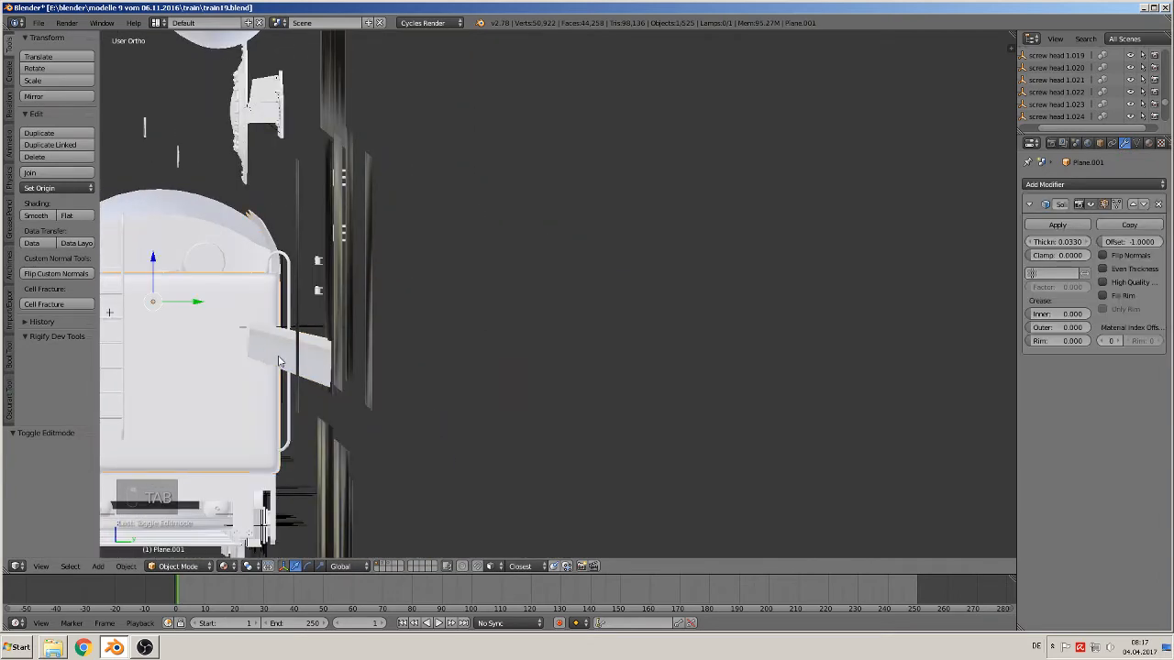
{"action": "right_click", "coordinate": [280, 358]}
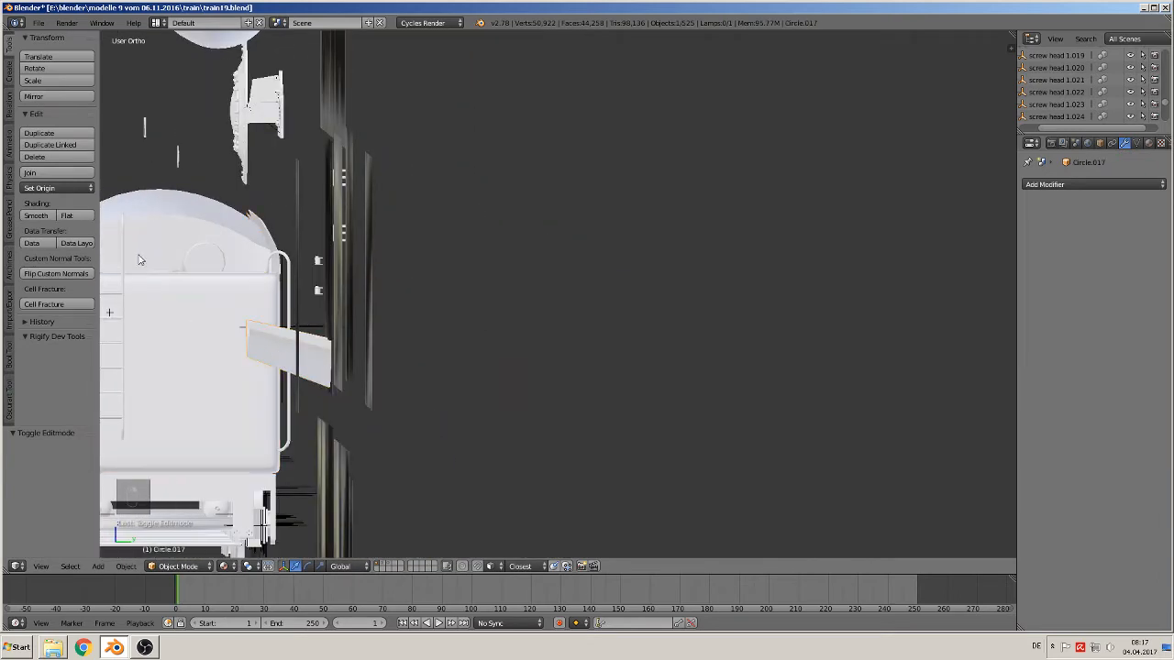
{"action": "left_click", "coordinate": [57, 188]}
{"action": "left_click", "coordinate": [64, 217]}
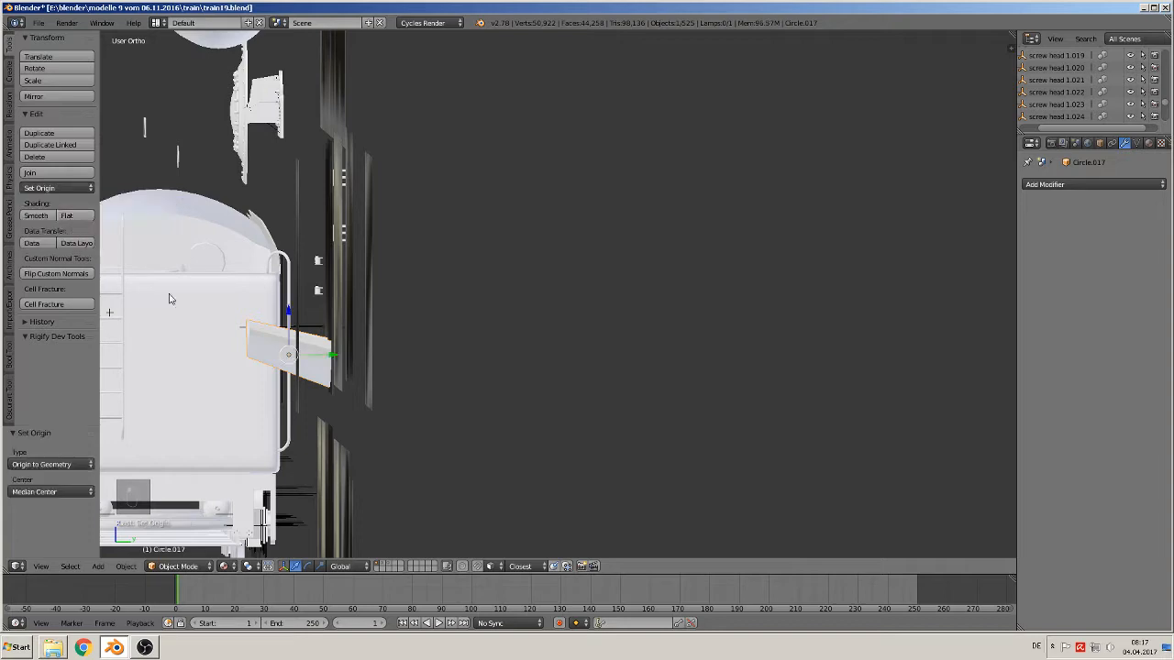
- Rotate the curved strip by -90° around the global X axis
{"action": "type", "text": "r"}
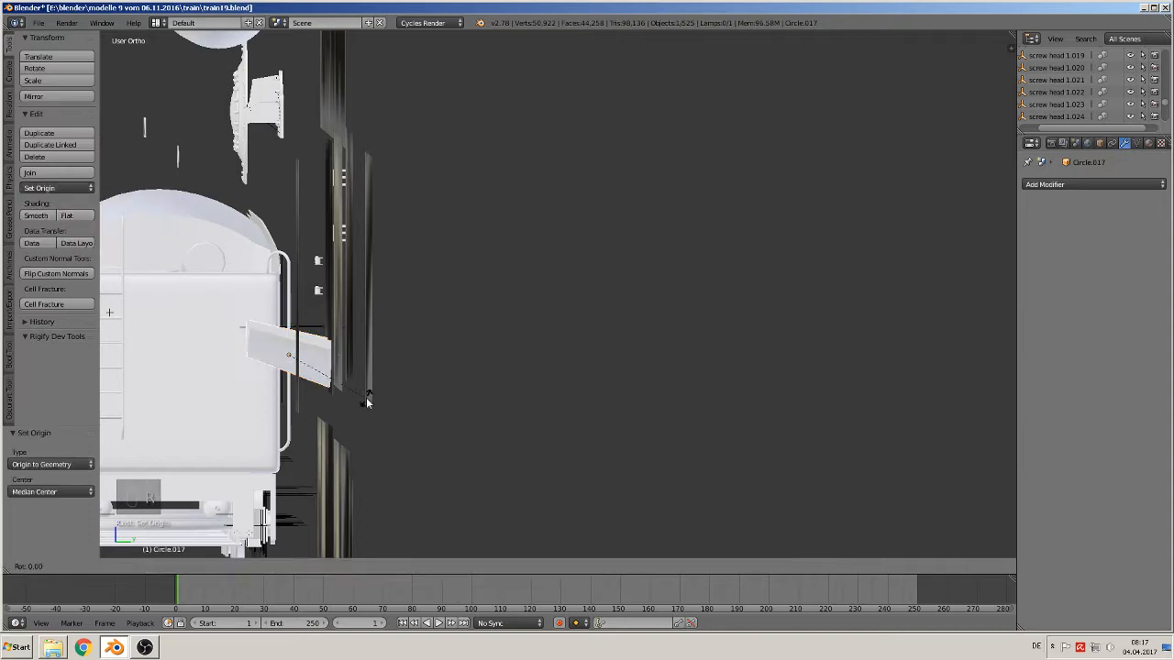
{"action": "type", "text": "x"}
{"action": "type", "text": "-90"}
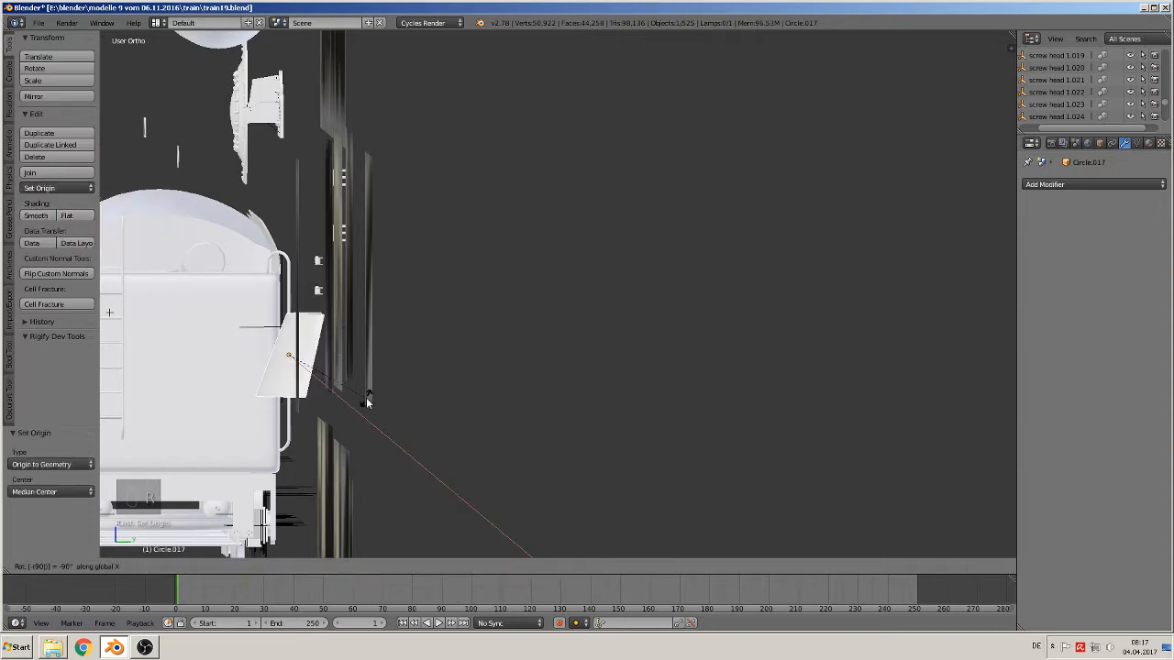
{"action": "key", "text": "Return"}
{"action": "middle_click_drag", "start_coordinate": [283, 390], "coordinate": [411, 413]}
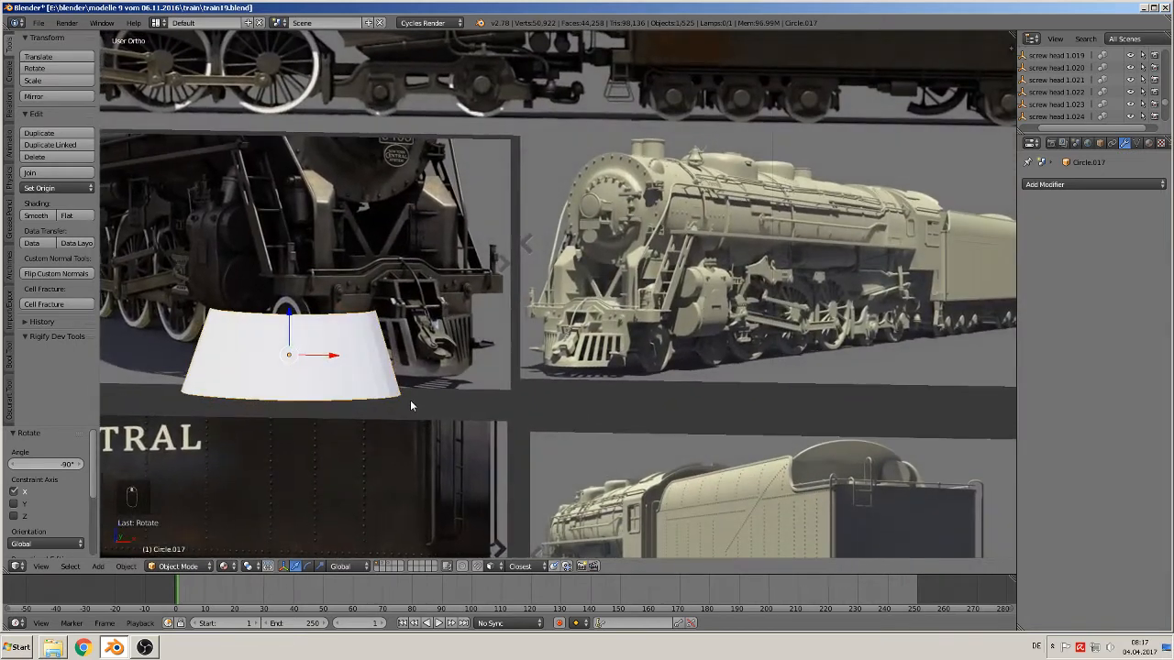
- Move the strip about 1.306 along the X axis in front view, over the light grey locomotive reference
{"action": "key", "text": "KP_1"}
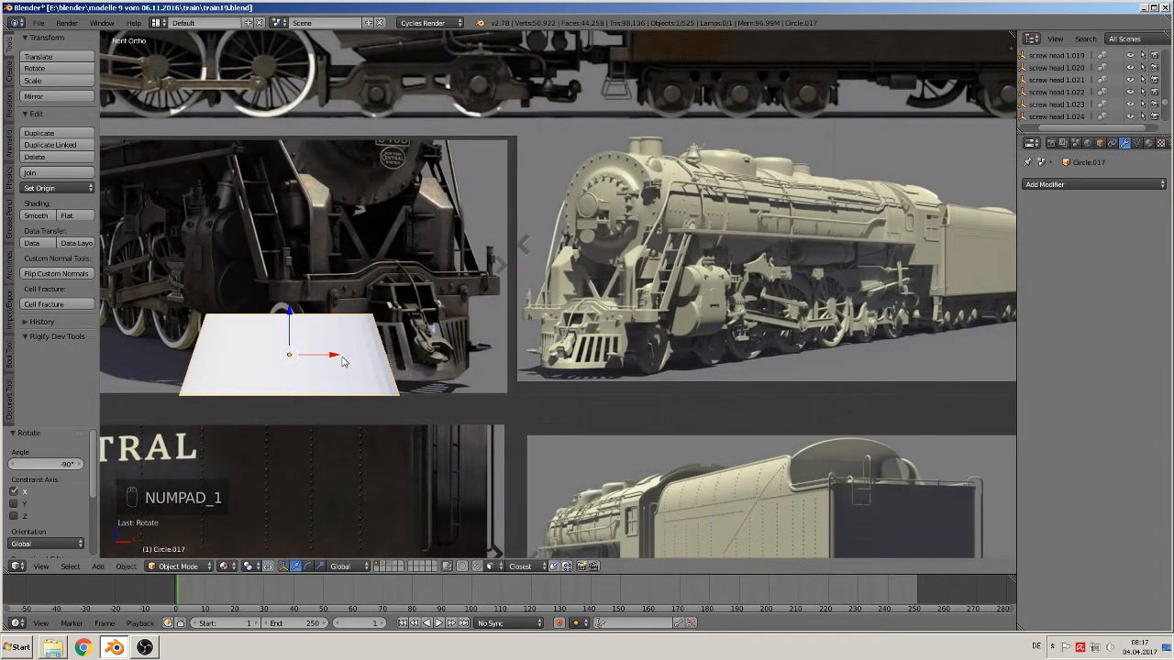
{"action": "left_click_drag", "start_coordinate": [337, 358], "coordinate": [665, 370]}
{"action": "middle_click_drag", "start_coordinate": [666, 371], "coordinate": [548, 361], "text": "shift"}
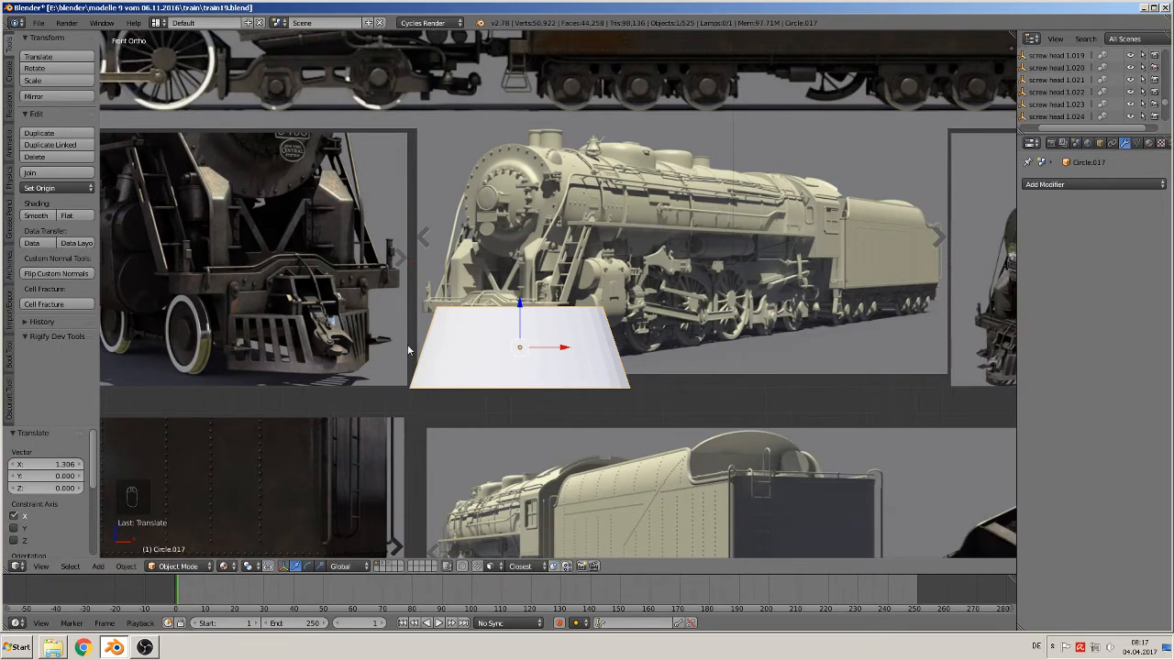
- Widen the strip's upper arc by scaling it along the X axis to about 1.322
{"action": "key", "text": "Tab"}
{"action": "scroll", "coordinate": [481, 332], "scroll_direction": "up", "scroll_amount": 2}
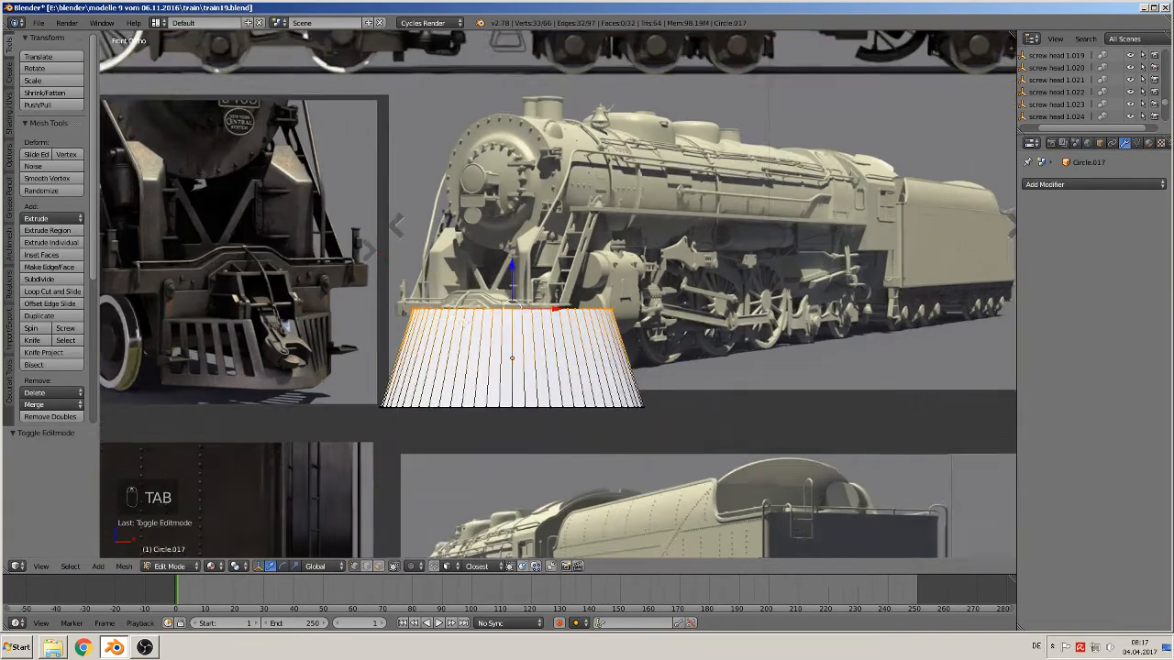
{"action": "middle_click_drag", "start_coordinate": [425, 354], "coordinate": [413, 385]}
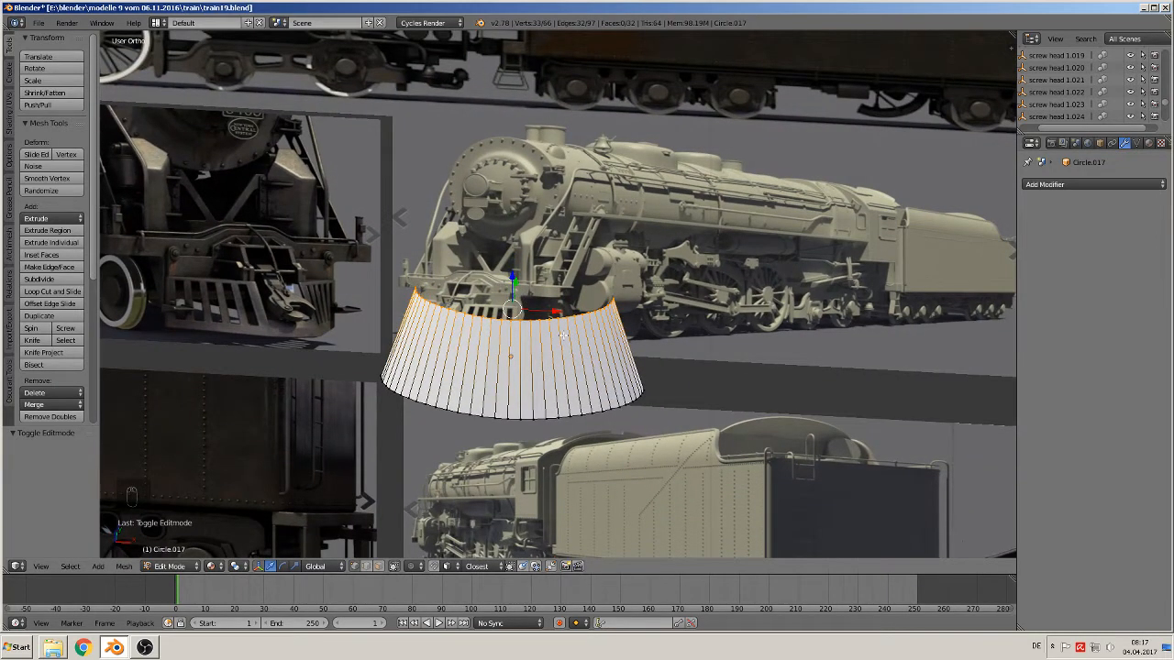
{"action": "key", "text": "s"}
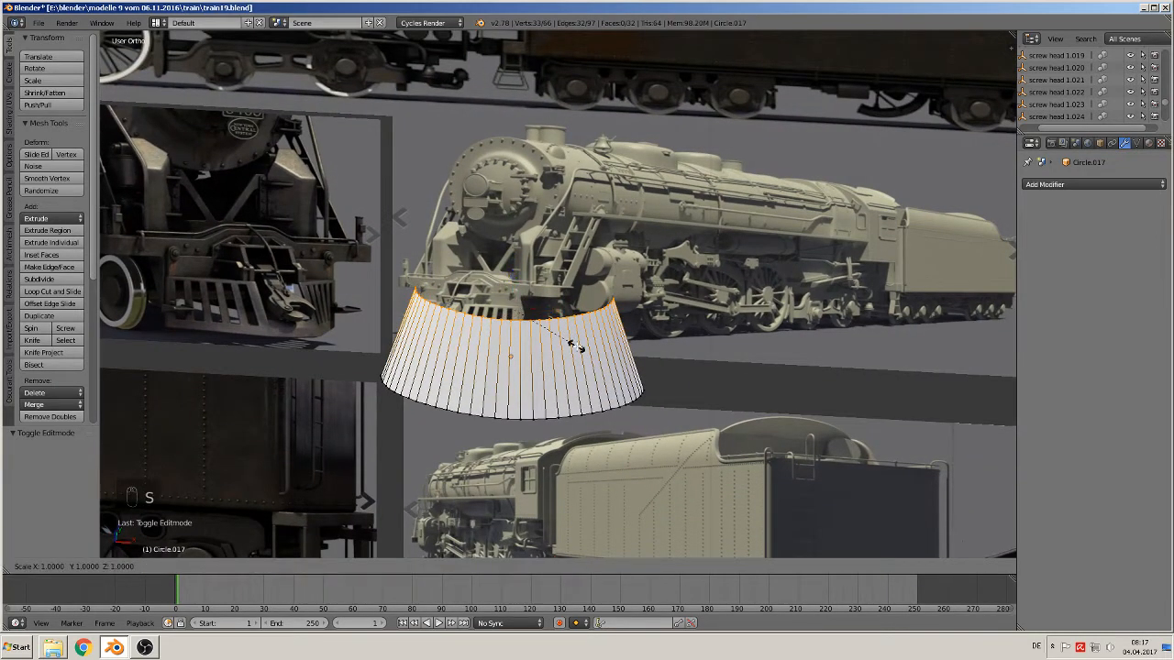
{"action": "key", "text": "x"}
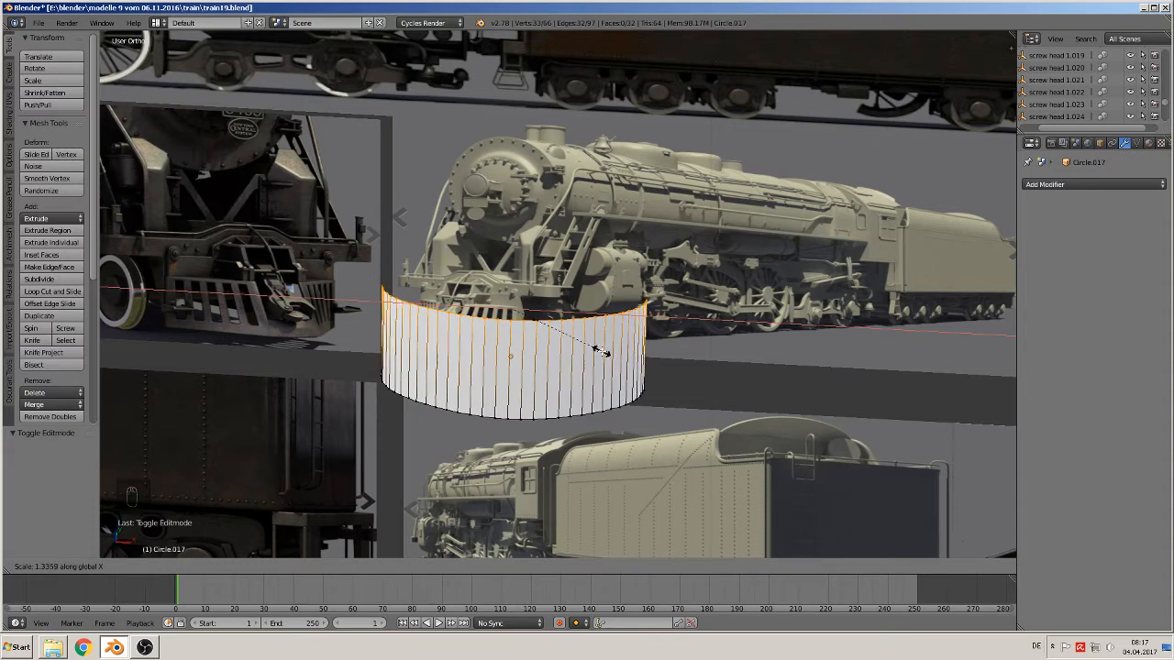
{"action": "left_click", "coordinate": [607, 330]}
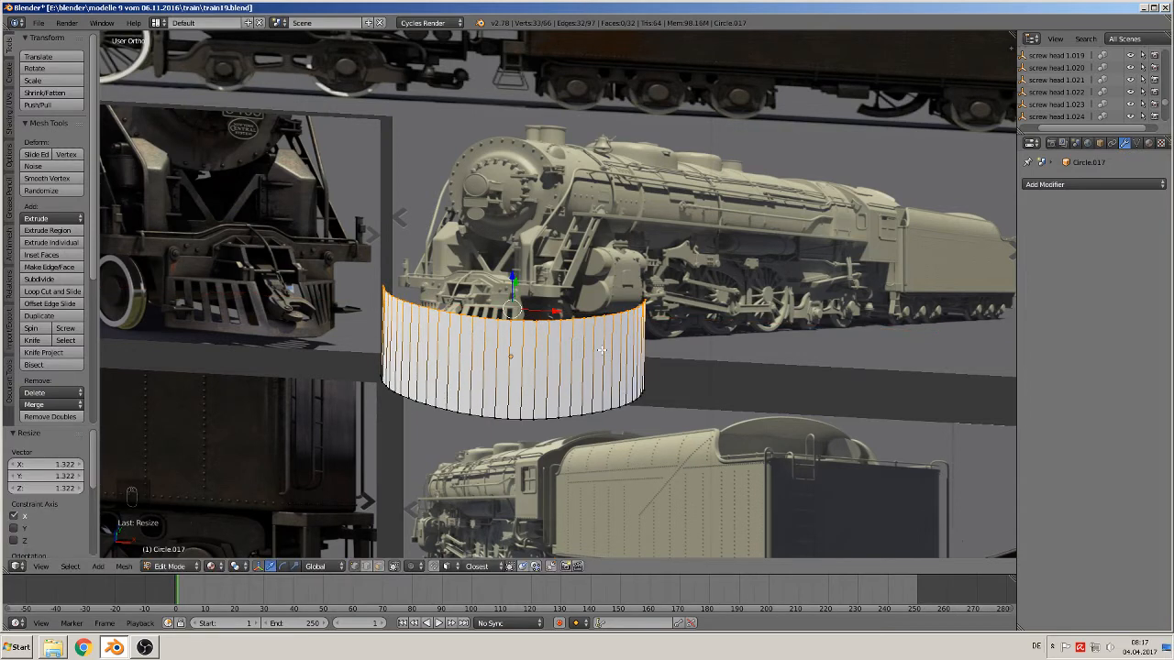
- Enable connected proportional editing and move the lower arc's two end vertices about 0.079 along Y with a proportional size of 0.35
{"action": "key", "text": "KP_1"}
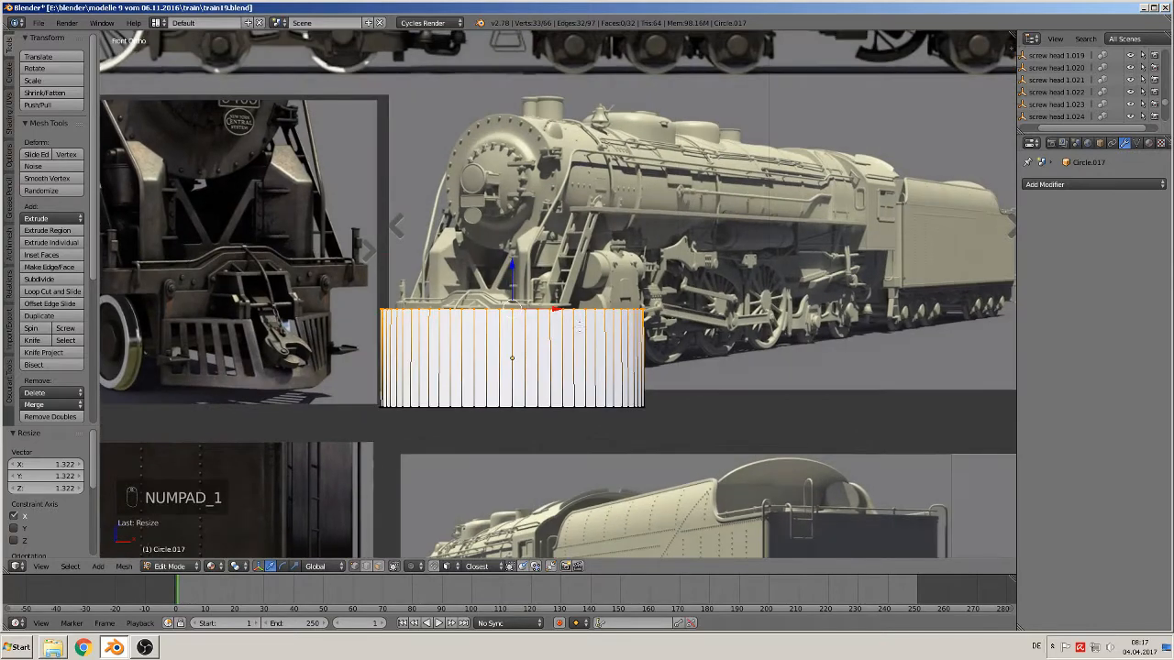
{"action": "middle_click_drag", "start_coordinate": [578, 338], "coordinate": [488, 350]}
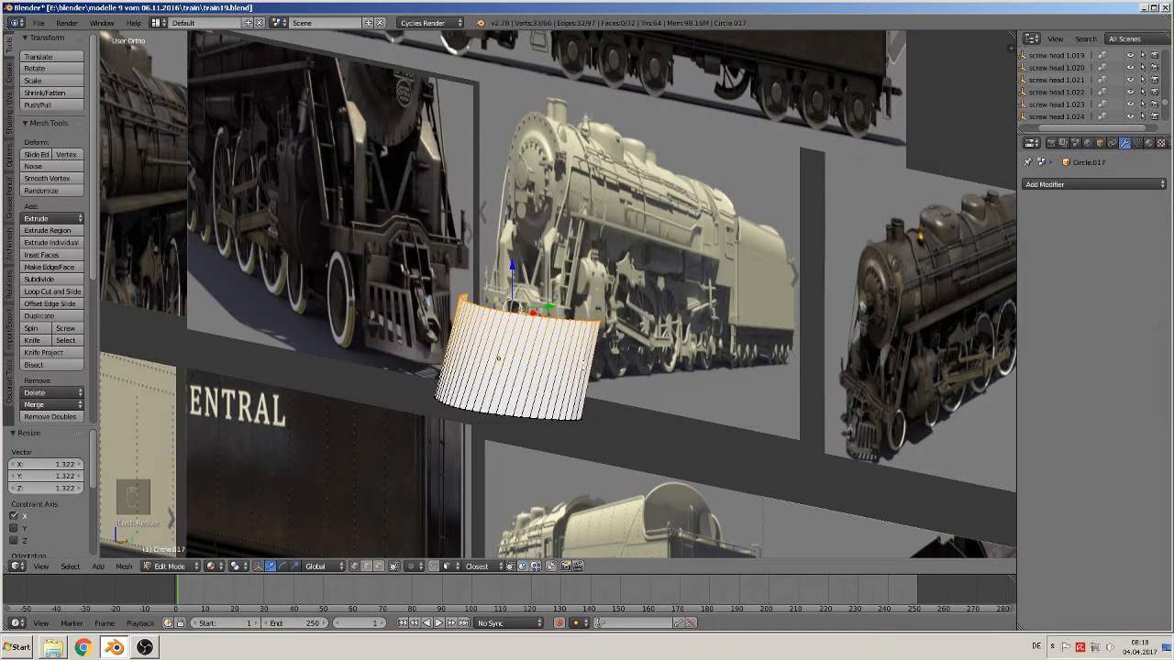
{"action": "right_click", "coordinate": [587, 419]}
{"action": "middle_click_drag", "start_coordinate": [595, 437], "coordinate": [632, 399]}
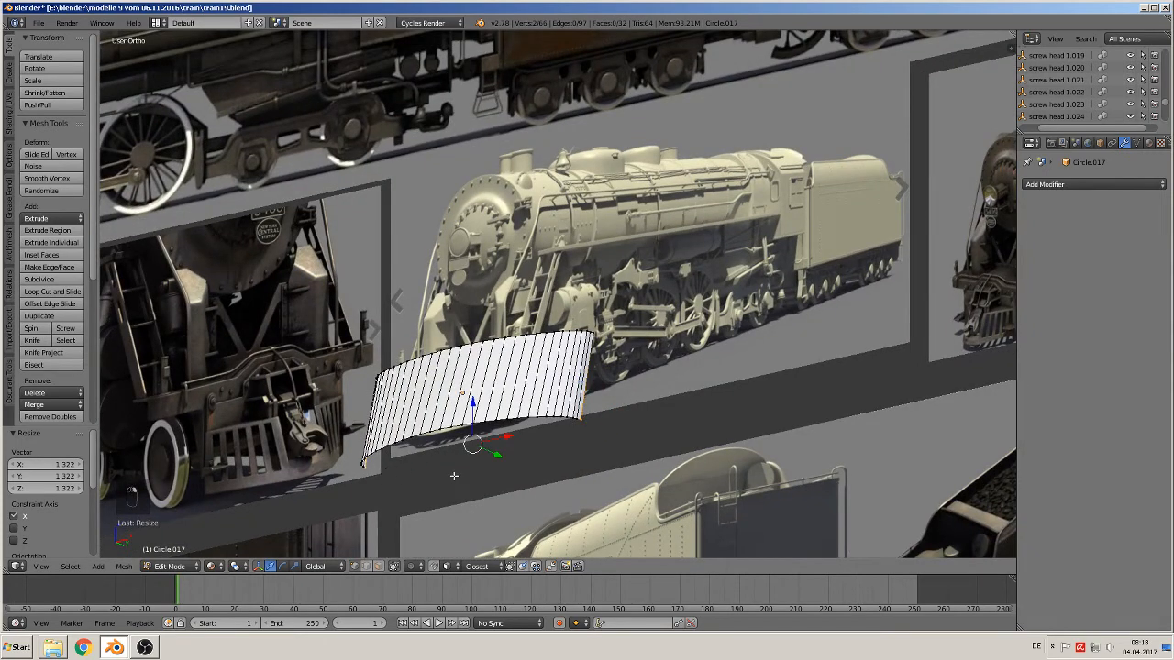
{"action": "middle_click_drag", "start_coordinate": [385, 477], "coordinate": [448, 514]}
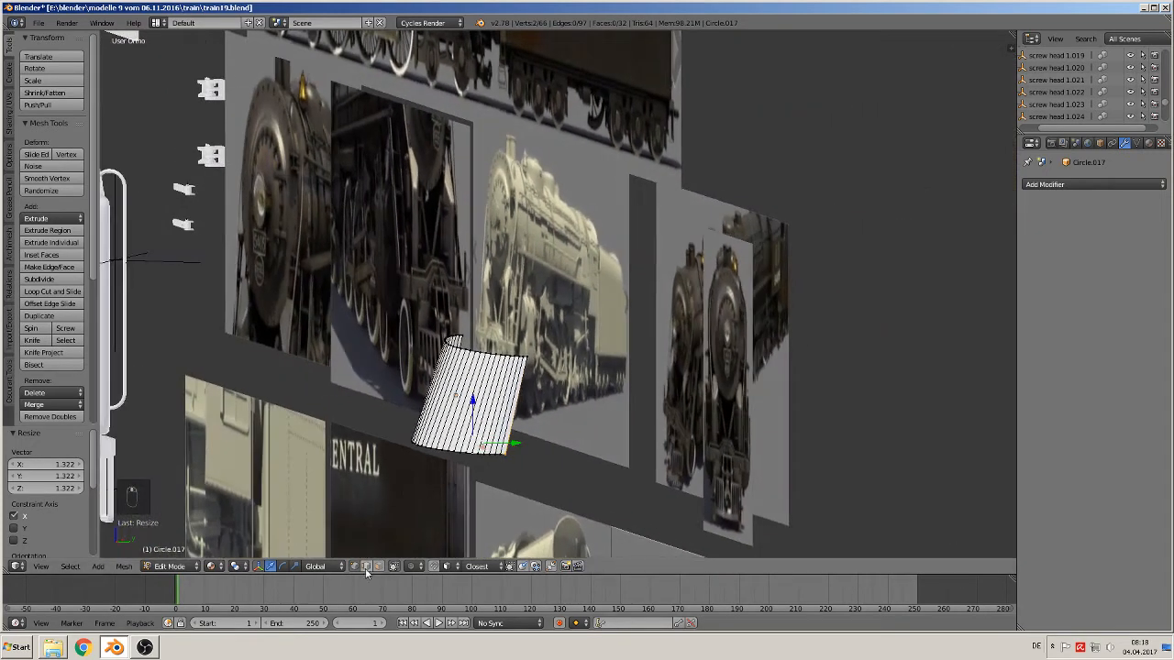
{"action": "left_click", "coordinate": [411, 566]}
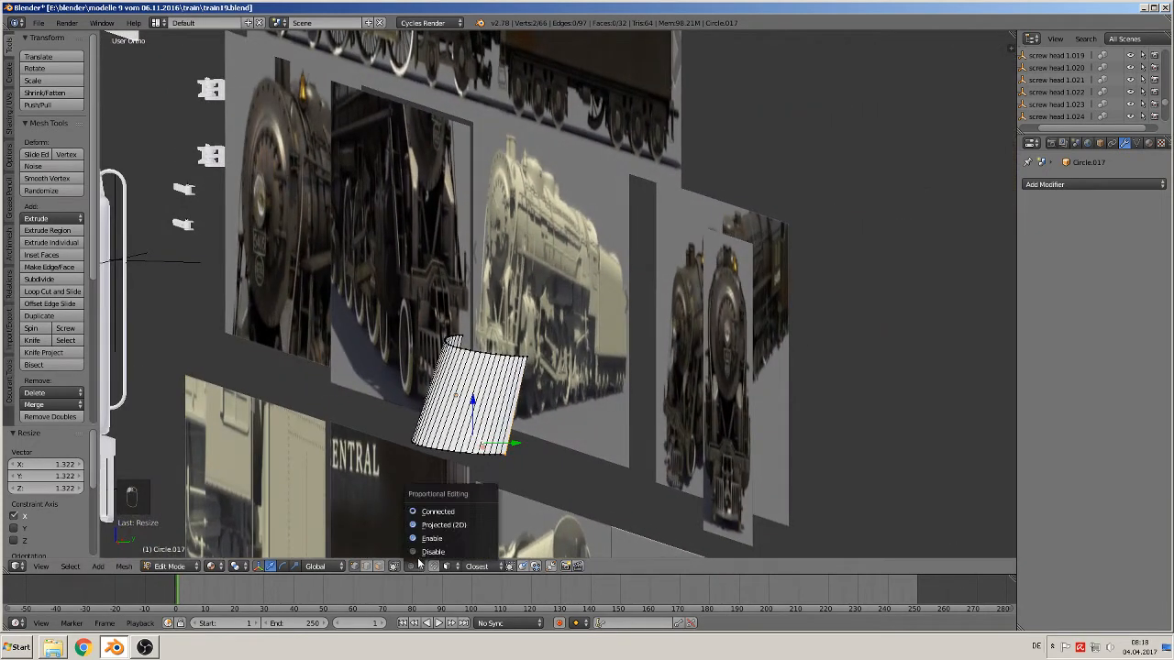
{"action": "left_click", "coordinate": [436, 510]}
{"action": "middle_click_drag", "start_coordinate": [531, 495], "coordinate": [516, 496]}
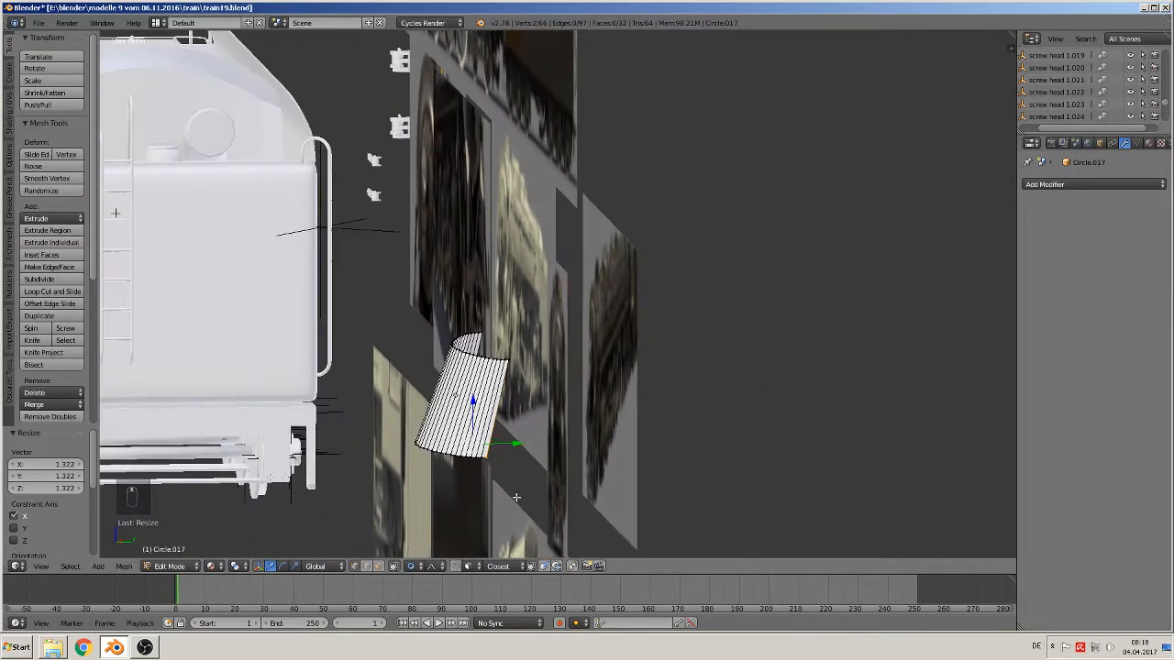
{"action": "key", "text": "g"}
{"action": "key", "text": "y"}
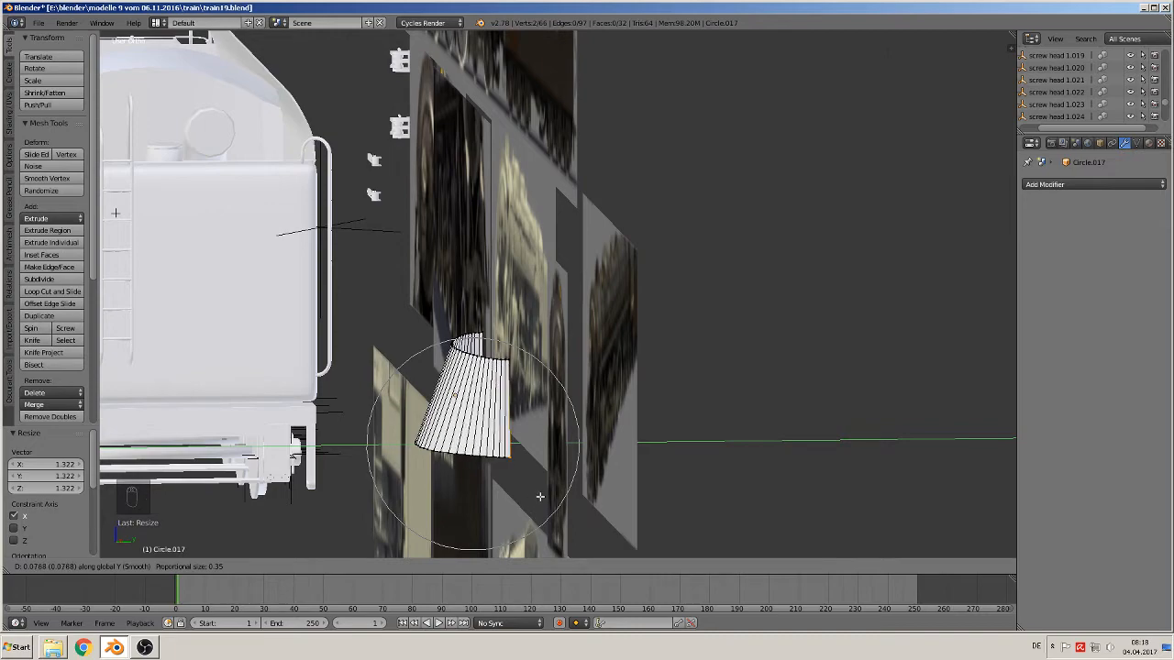
{"action": "left_click", "coordinate": [540, 496]}
- Add two horizontal loop cuts around the strip, one near its lower edge and one near its upper edge
{"action": "middle_click_drag", "start_coordinate": [521, 497], "coordinate": [638, 494]}
{"action": "key", "text": "KP_1"}
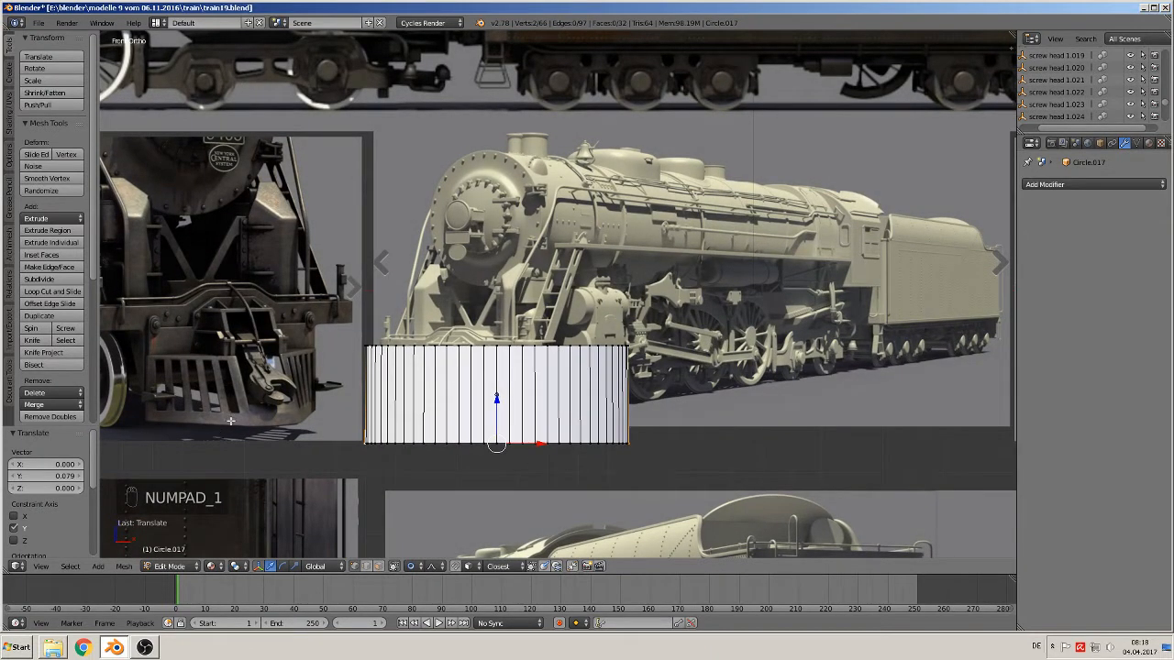
{"action": "key", "text": "ctrl+r"}
{"action": "left_click", "coordinate": [414, 434]}
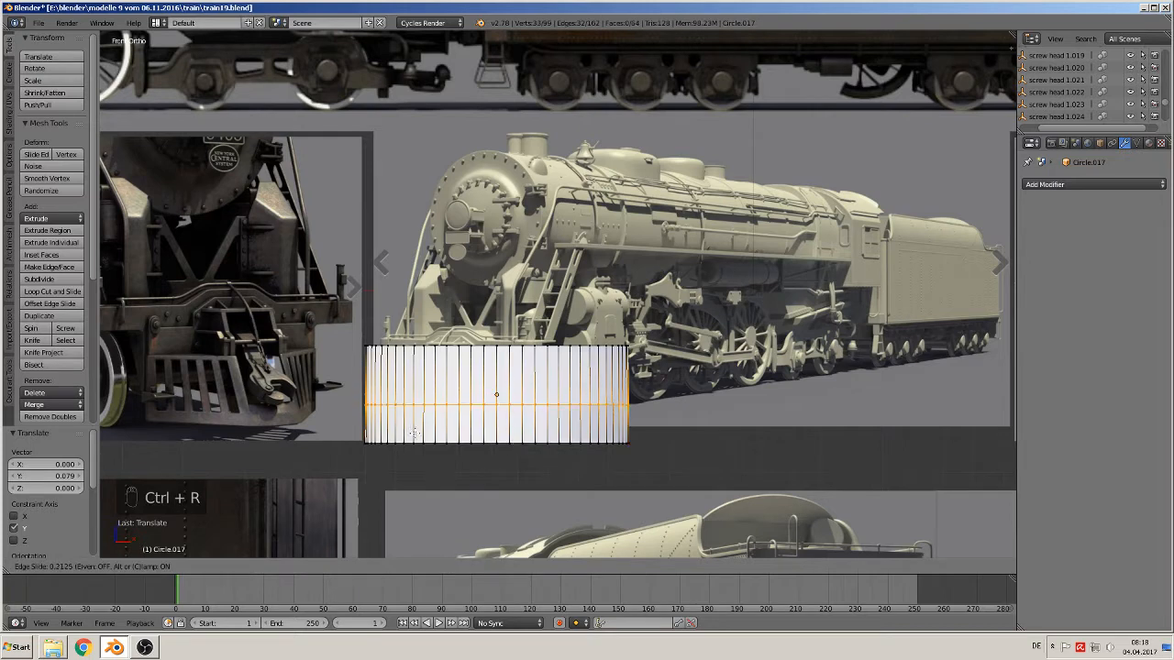
{"action": "left_click", "coordinate": [415, 456]}
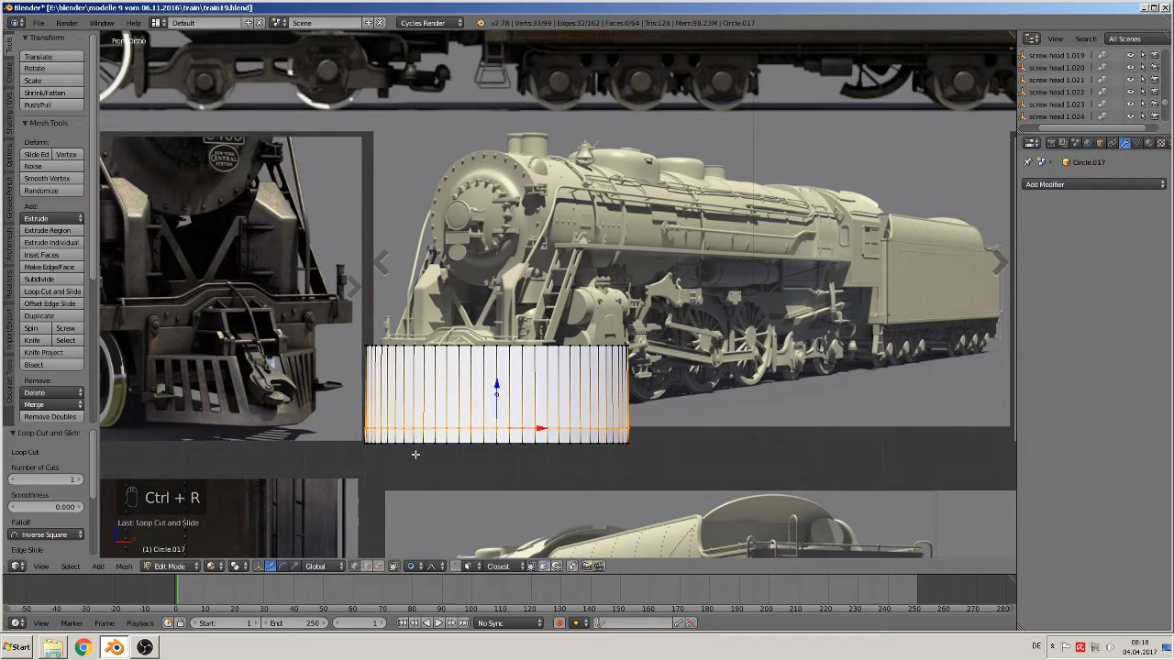
{"action": "key", "text": "ctrl+r"}
{"action": "left_click", "coordinate": [419, 390]}
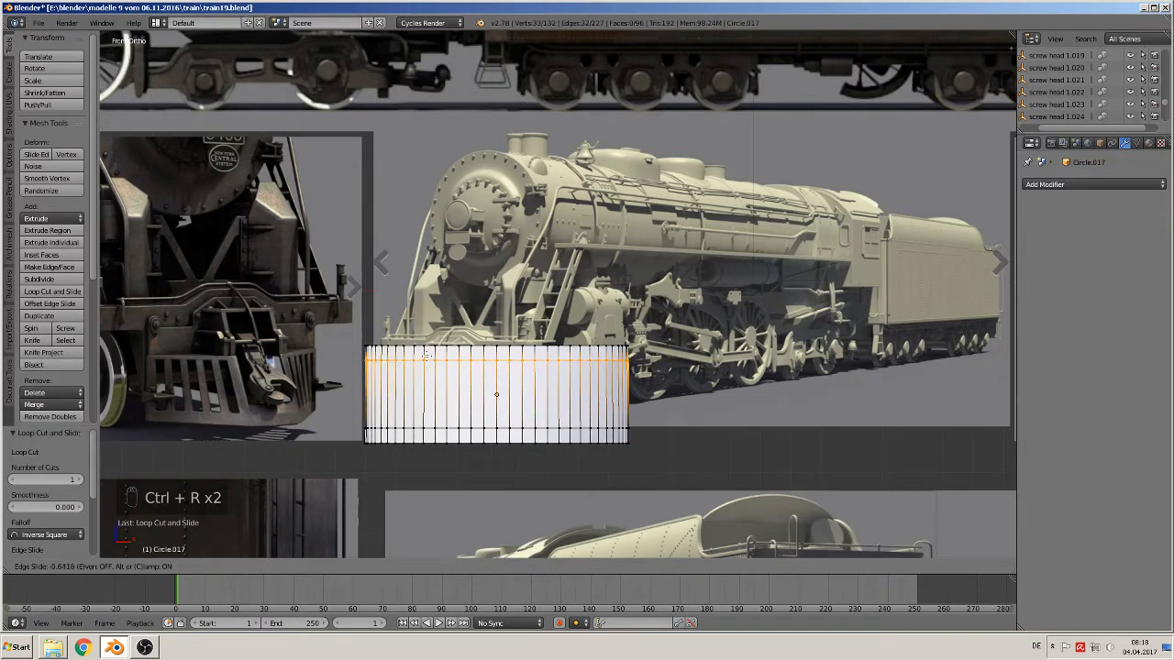
{"action": "left_click", "coordinate": [427, 351]}
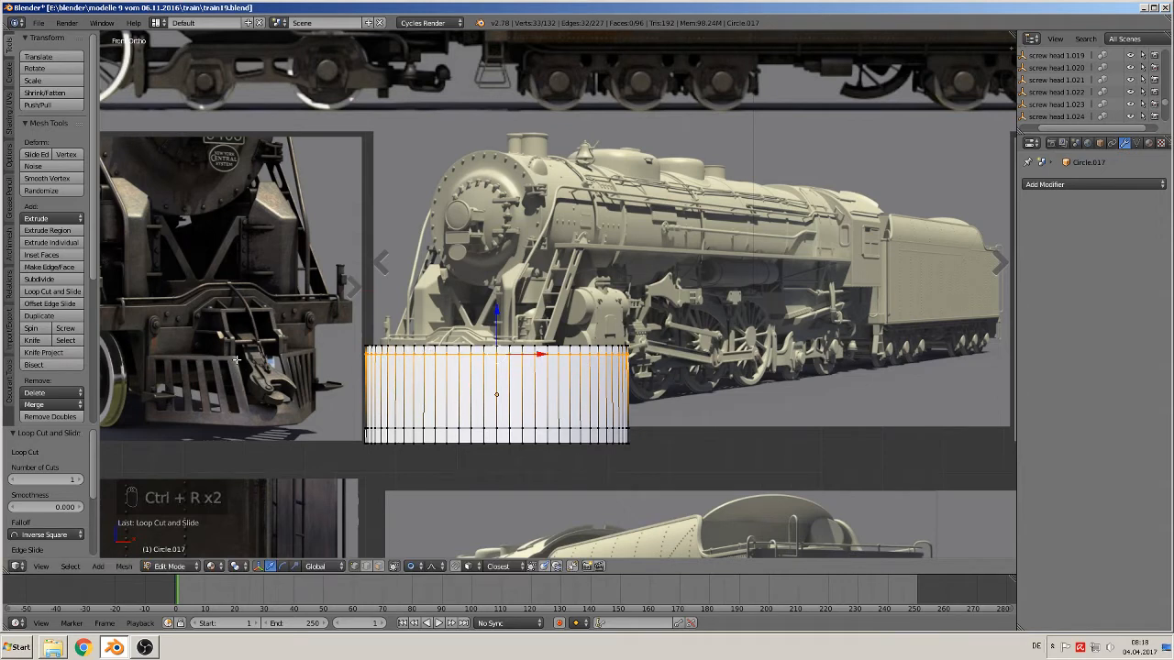
- Cut a central opening in the strip by deleting the eight middle vertices of its two upper edge rows
{"action": "key", "text": "a"}
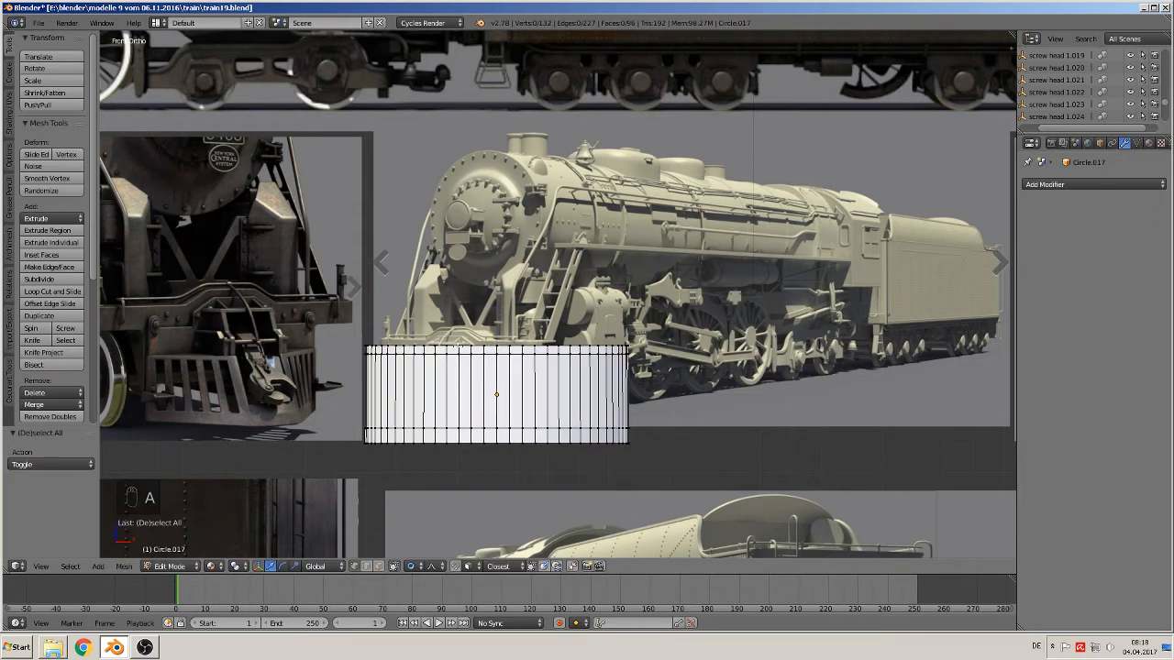
{"action": "key", "text": "v"}
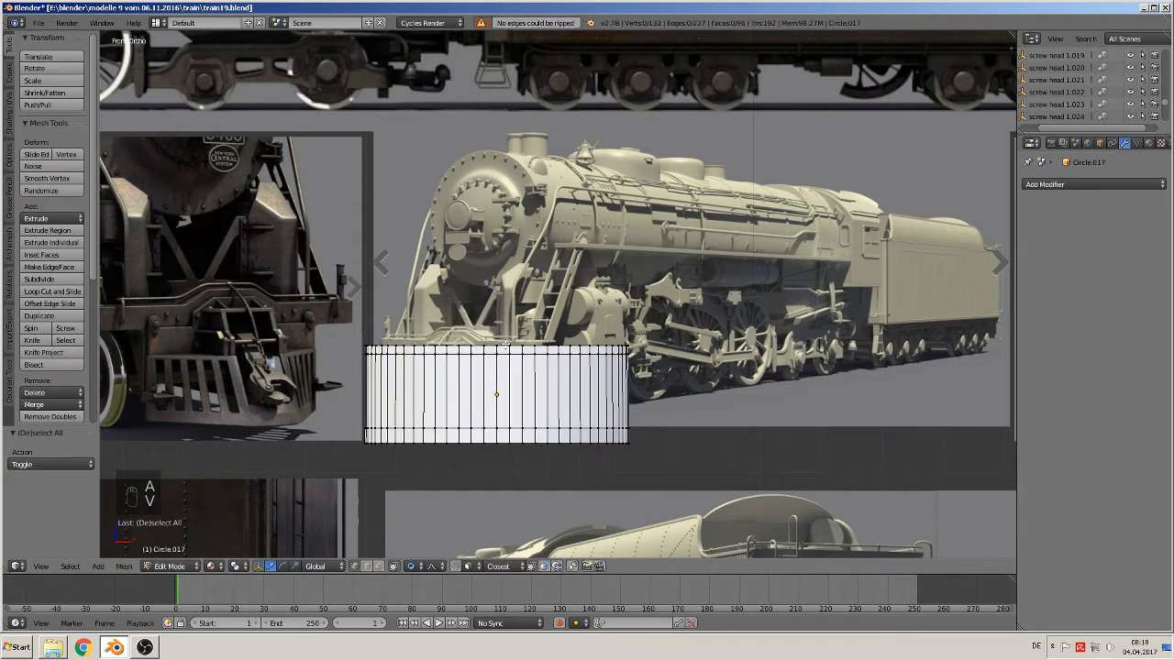
{"action": "key", "text": "c"}
{"action": "left_click", "coordinate": [489, 350]}
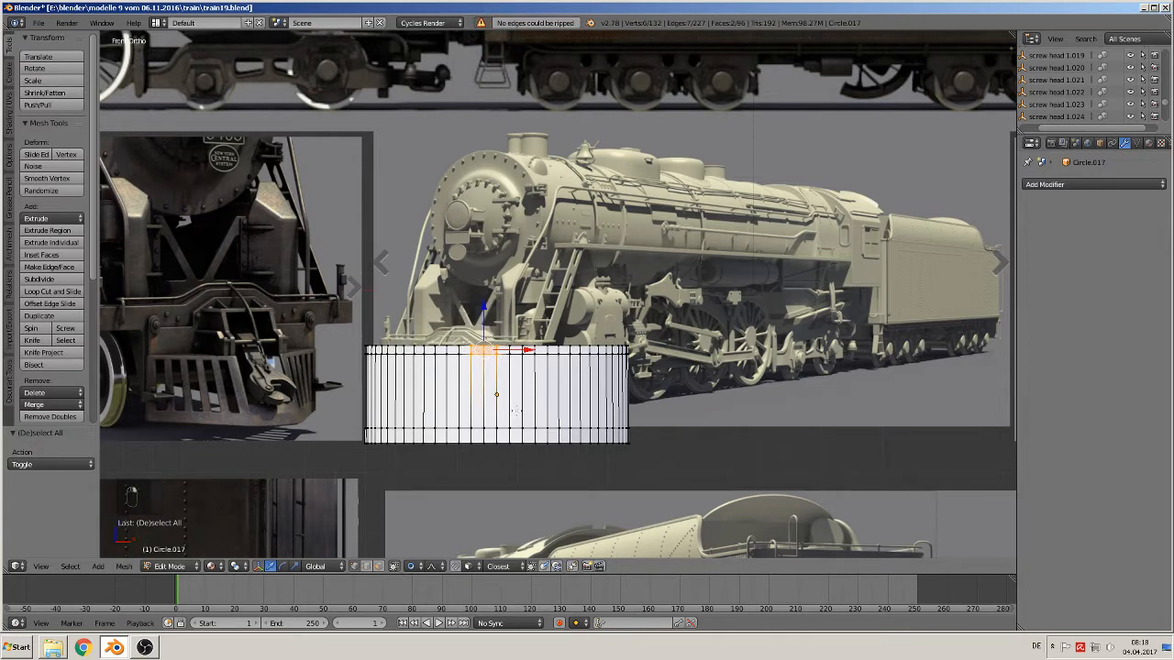
{"action": "scroll", "coordinate": [512, 376], "scroll_direction": "up", "scroll_amount": 2}
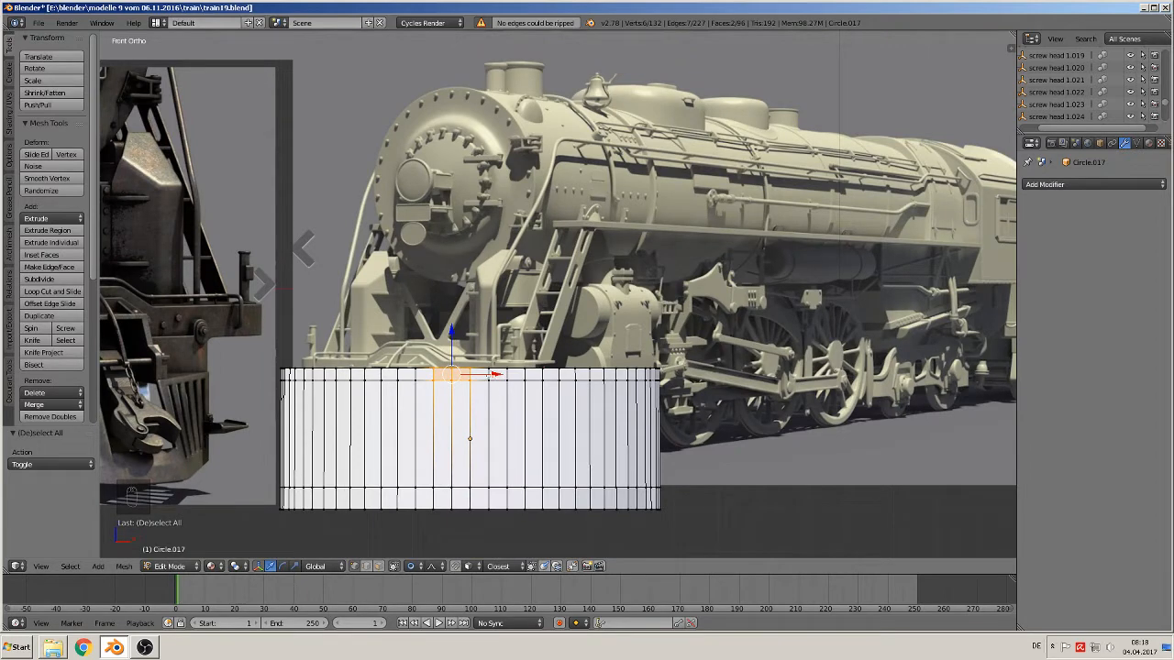
{"action": "key", "text": "c"}
{"action": "left_click", "coordinate": [483, 376]}
{"action": "key", "text": "x"}
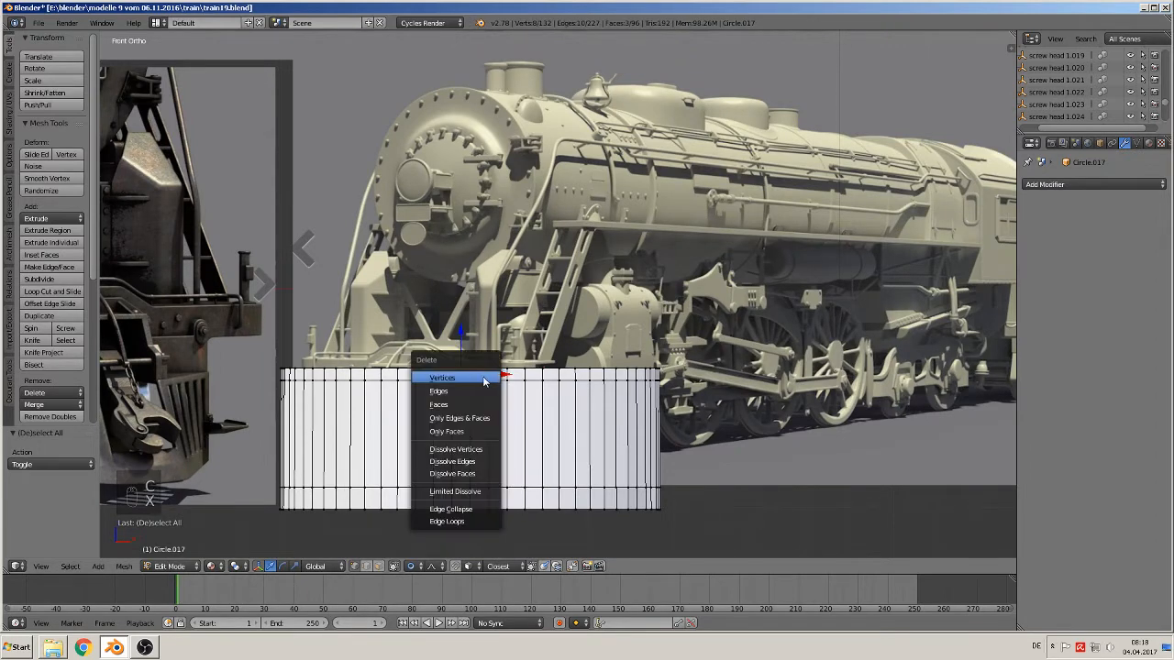
{"action": "left_click", "coordinate": [483, 377]}
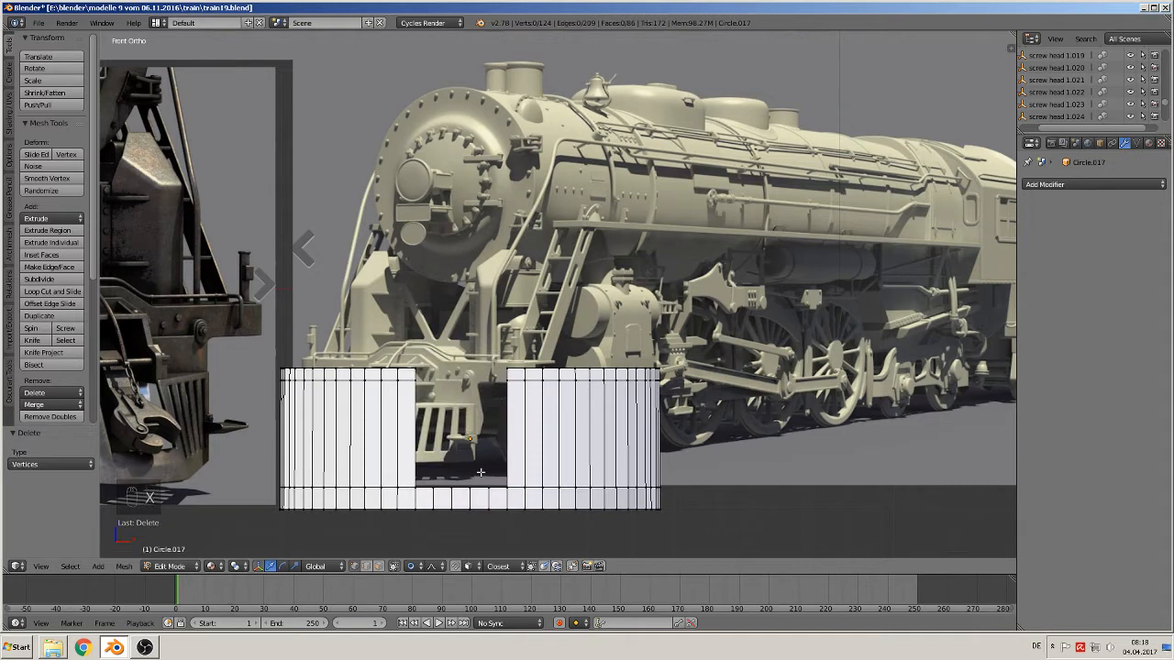
- Cut slots in the strip's right half by selecting six alternate tall faces and deleting them with Only Faces
{"action": "left_click", "coordinate": [355, 566]}
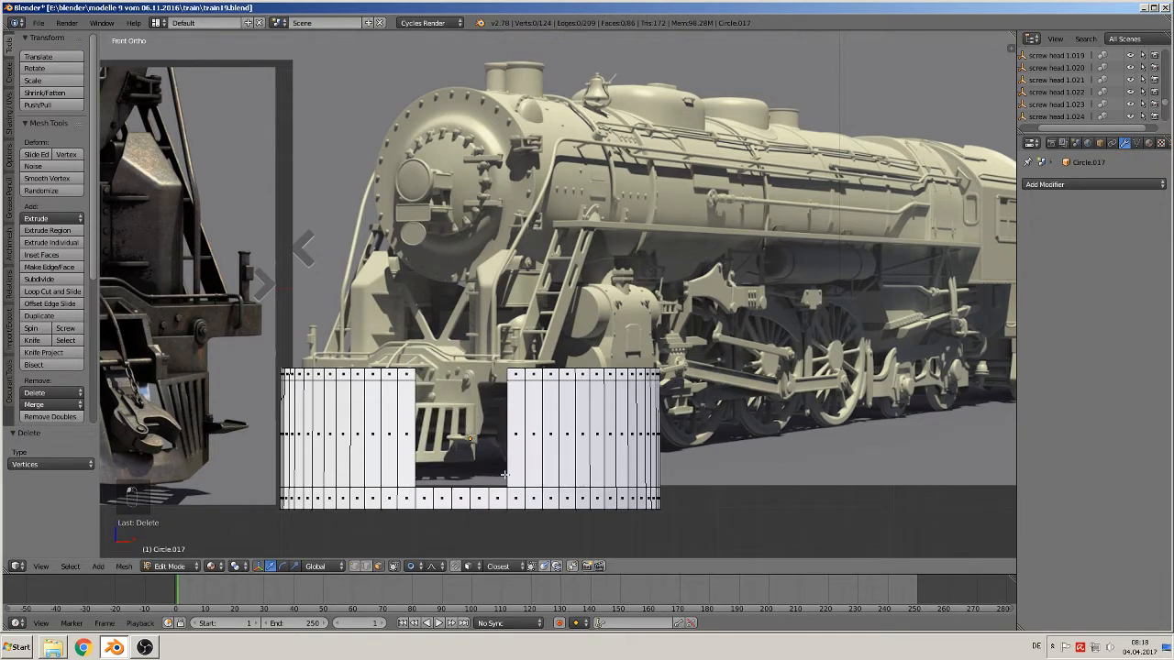
{"action": "right_click", "coordinate": [533, 436]}
{"action": "right_click", "coordinate": [567, 434], "text": "shift"}
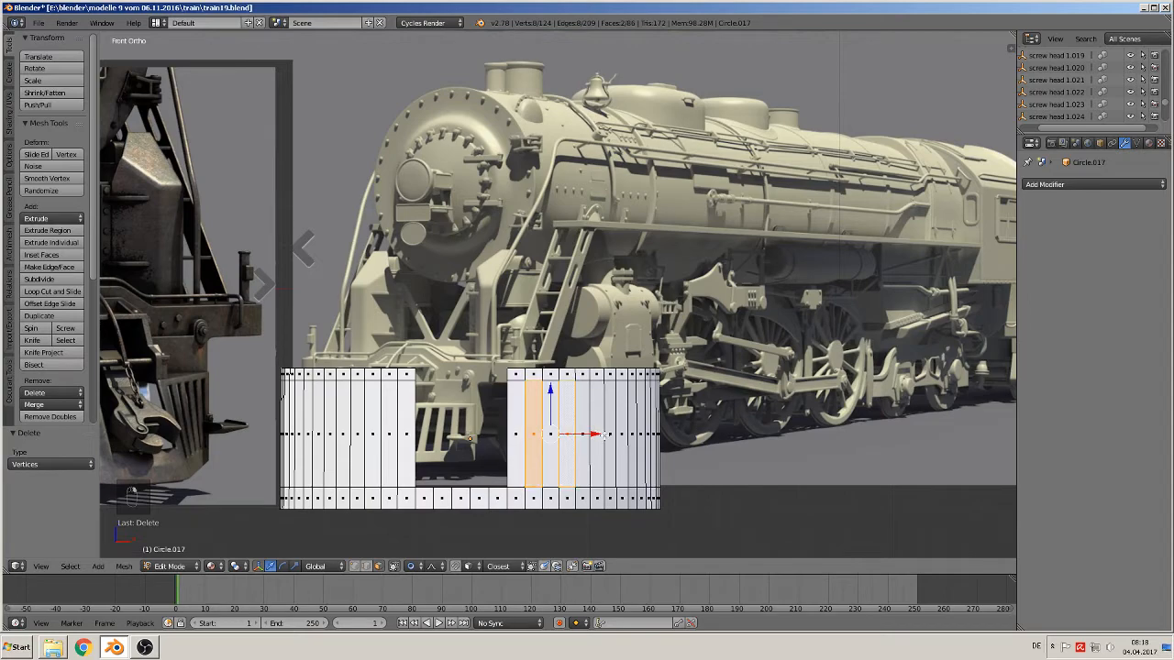
{"action": "right_click", "coordinate": [603, 434], "text": "shift"}
{"action": "right_click", "coordinate": [620, 434], "text": "shift"}
{"action": "right_click", "coordinate": [639, 434], "text": "shift"}
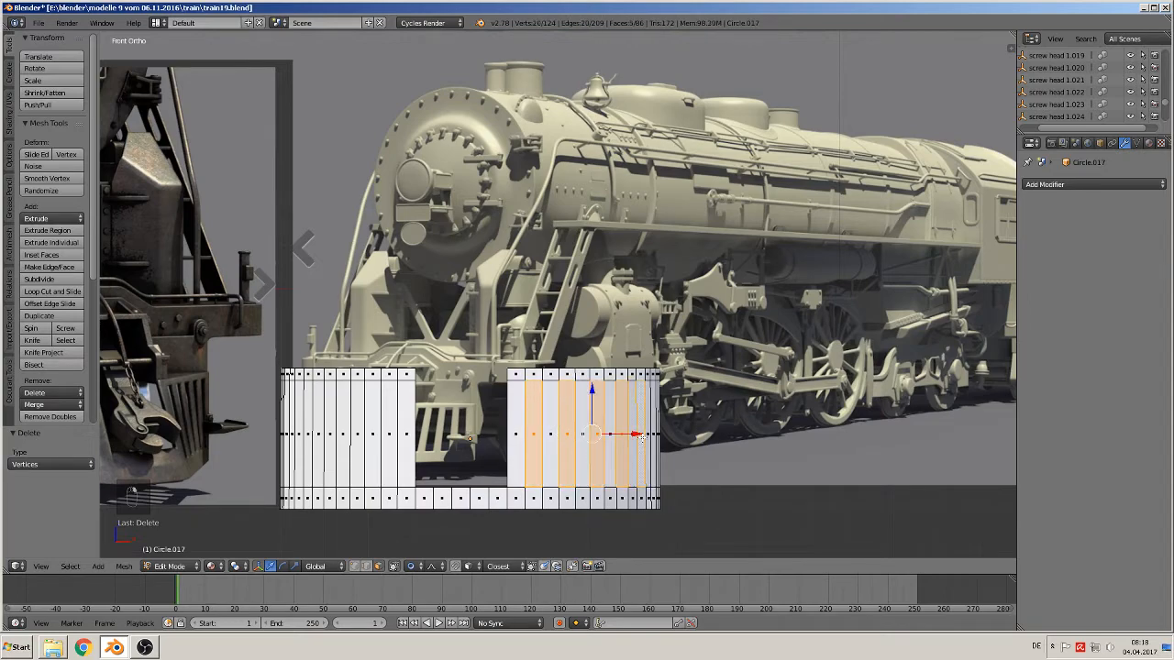
{"action": "middle_click_drag", "start_coordinate": [642, 439], "coordinate": [573, 492]}
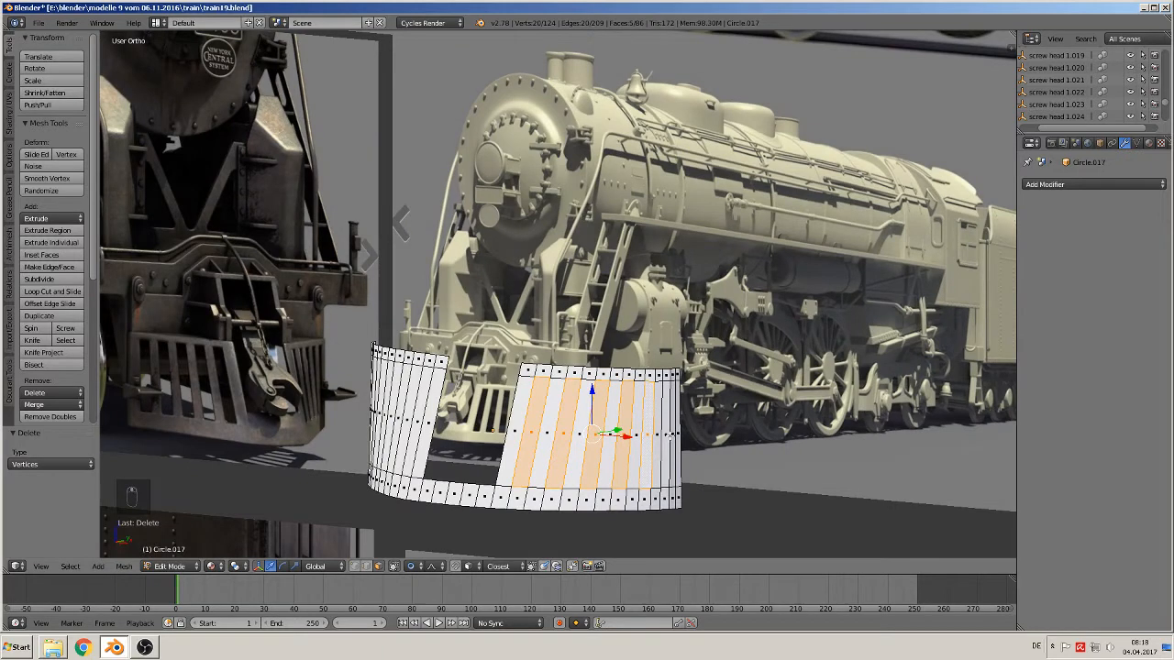
{"action": "right_click", "coordinate": [669, 436], "text": "shift"}
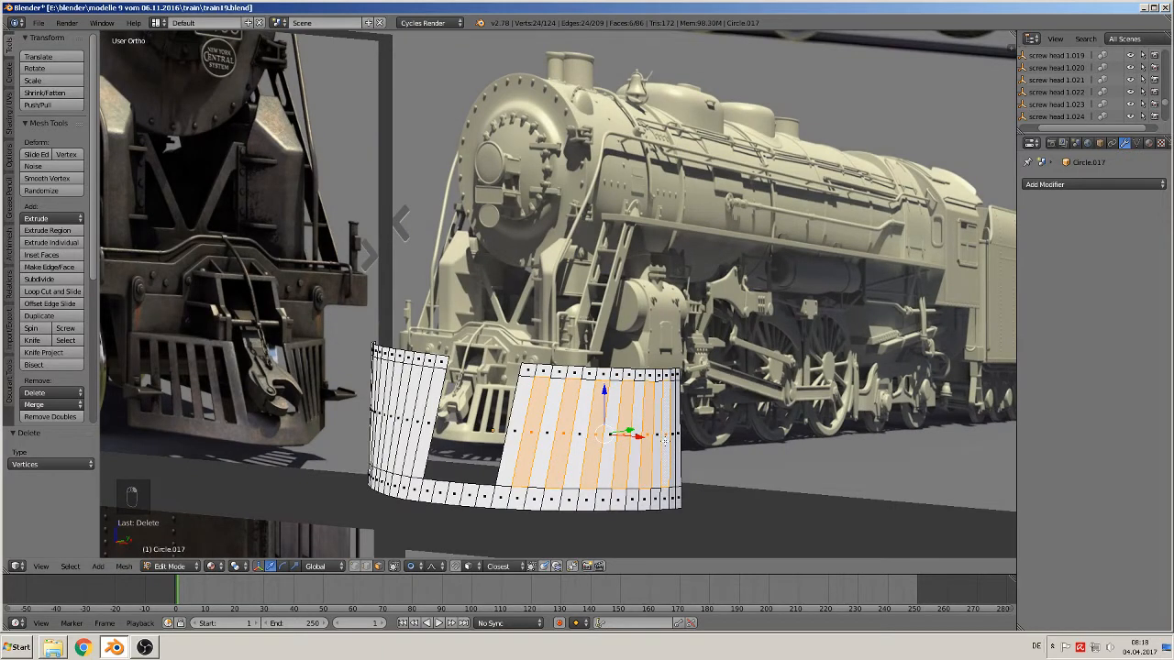
{"action": "key", "text": "x"}
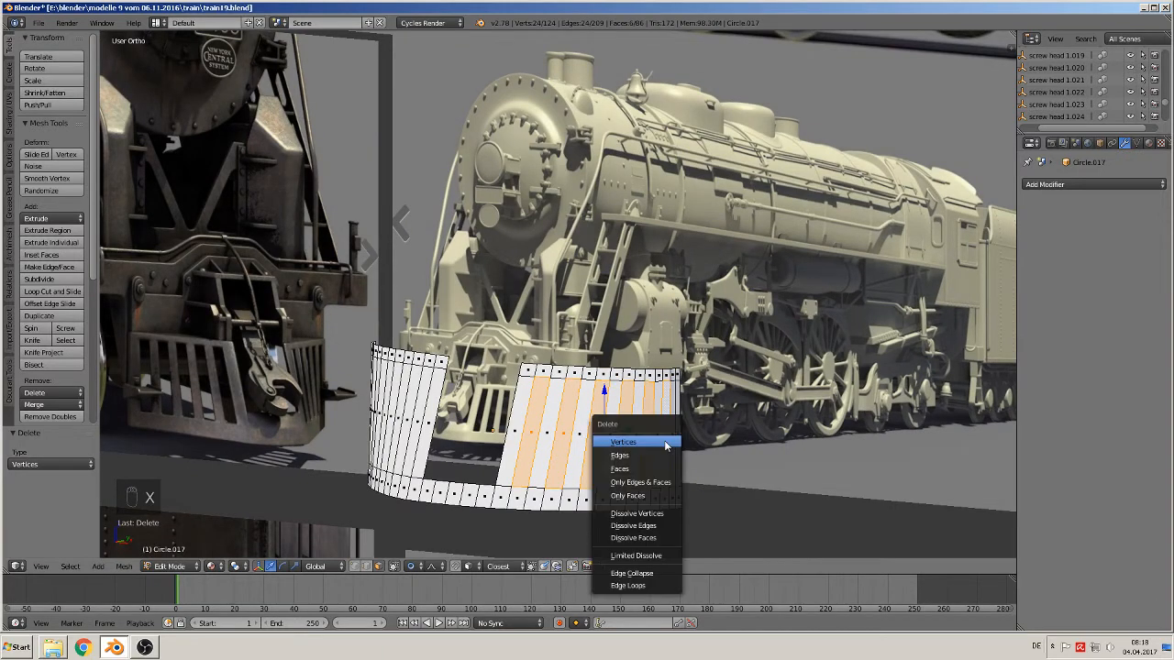
{"action": "left_click", "coordinate": [637, 496]}
- Cut matching slots in the strip's left half by deleting six alternate tall faces with Only Faces
{"action": "mouse_move", "coordinate": [581, 483]}
{"action": "middle_mouse_down"}
{"action": "mouse_move", "coordinate": [555, 452]}
{"action": "mouse_move", "coordinate": [590, 466]}
{"action": "middle_mouse_up"}
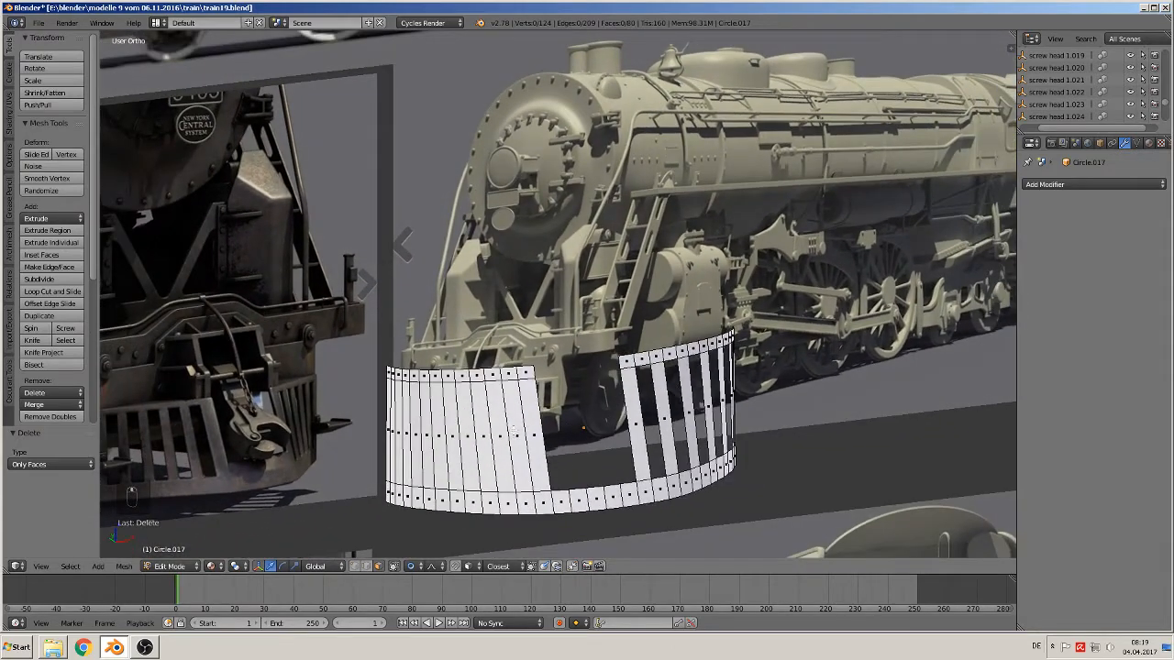
{"action": "right_click", "coordinate": [517, 429]}
{"action": "right_click", "coordinate": [480, 435], "text": "shift"}
{"action": "right_click", "coordinate": [452, 438], "text": "shift"}
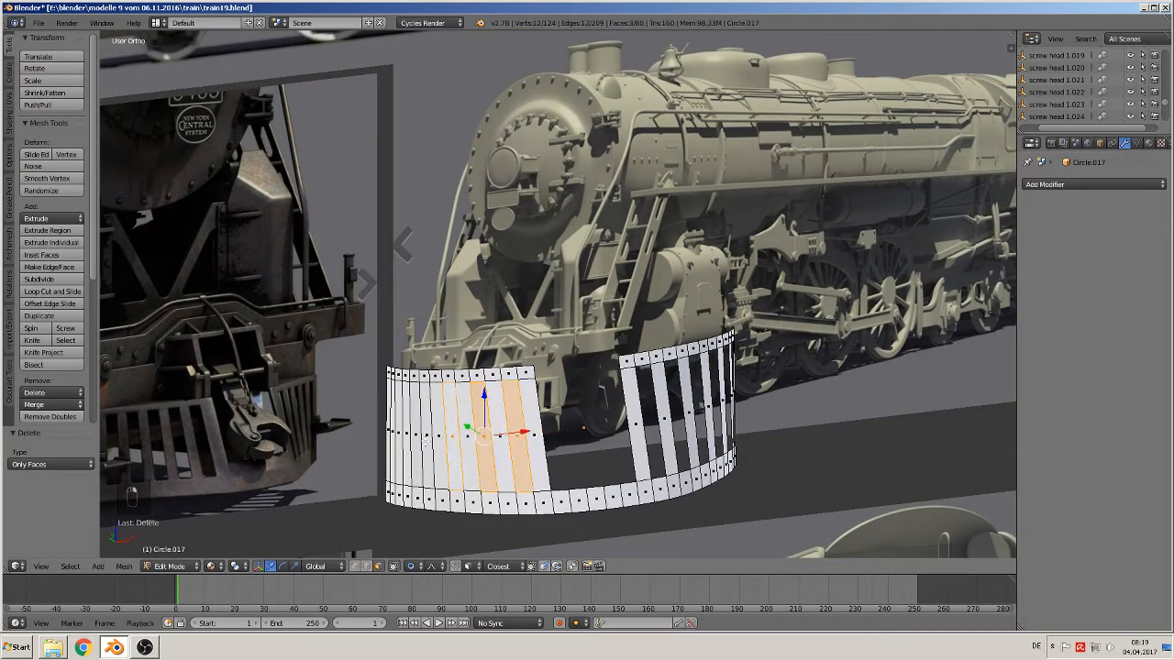
{"action": "right_click", "coordinate": [426, 439], "text": "shift"}
{"action": "right_click", "coordinate": [427, 438], "text": "shift"}
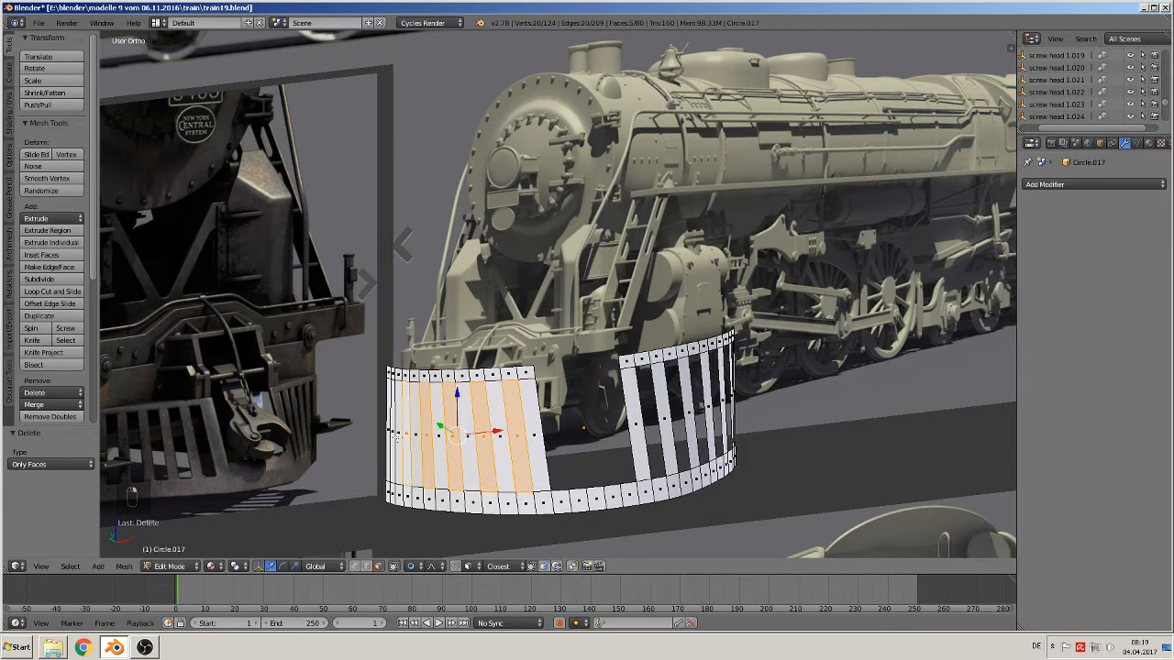
{"action": "right_click", "coordinate": [407, 438], "text": "shift"}
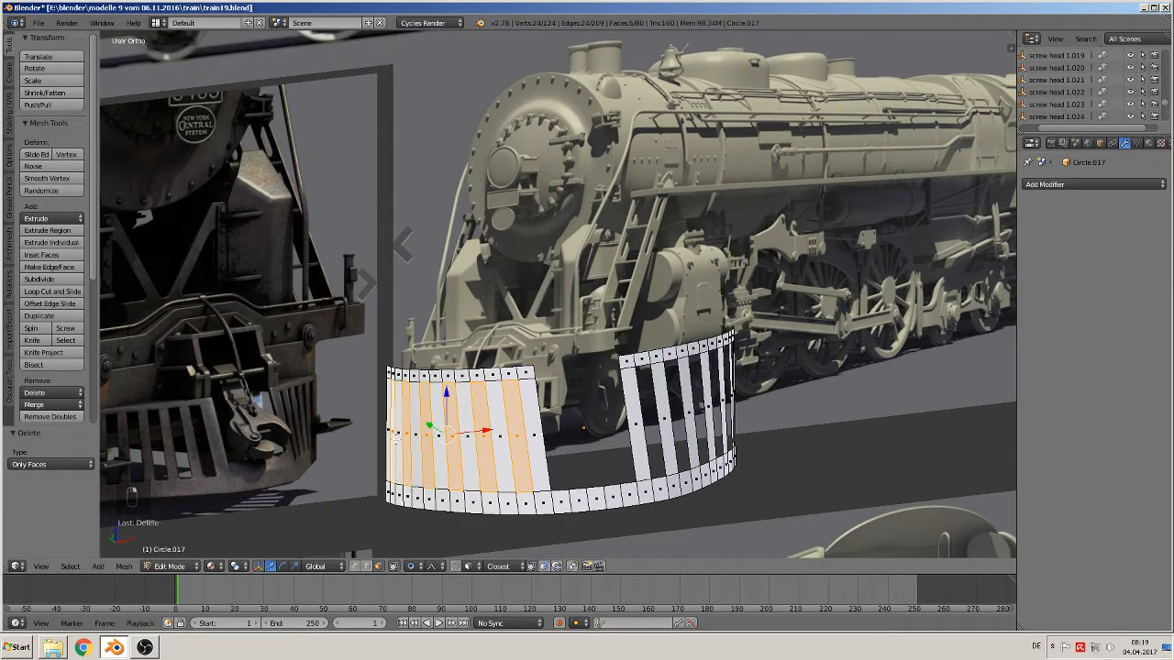
{"action": "key", "text": "x"}
{"action": "left_click", "coordinate": [396, 437]}
{"action": "middle_click_drag", "start_coordinate": [395, 437], "coordinate": [461, 451]}
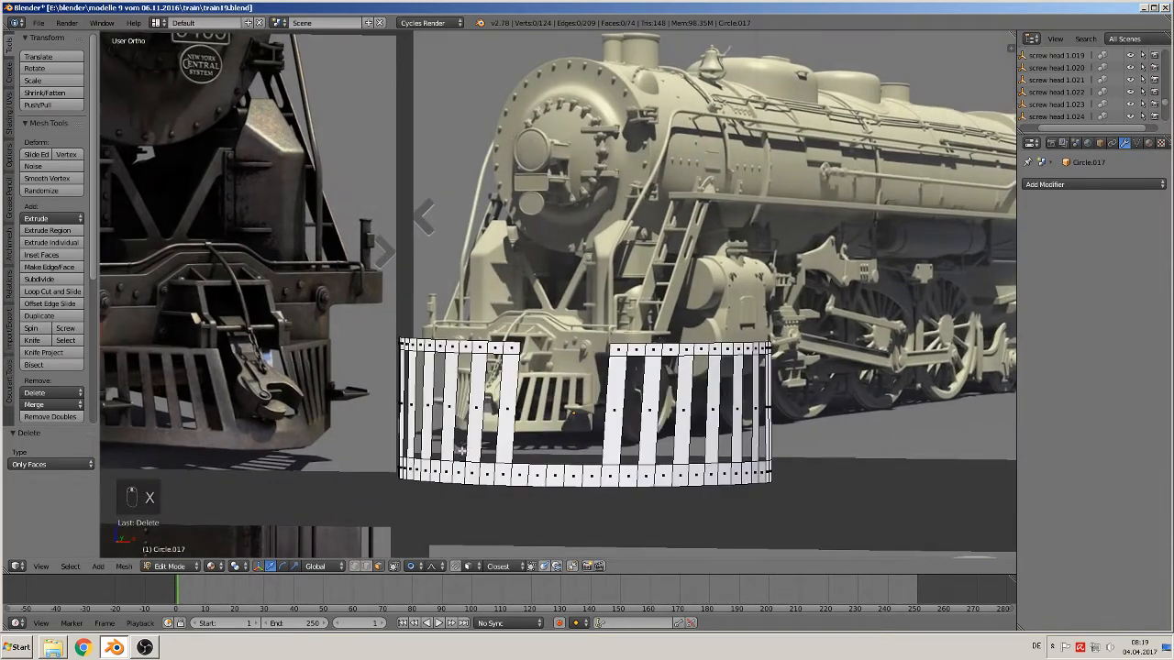
- Return to Object Mode and move the slotted strip about -0.181 along the Y axis
{"action": "key", "text": "Tab"}
{"action": "scroll", "coordinate": [517, 457], "scroll_direction": "down", "scroll_amount": 4}
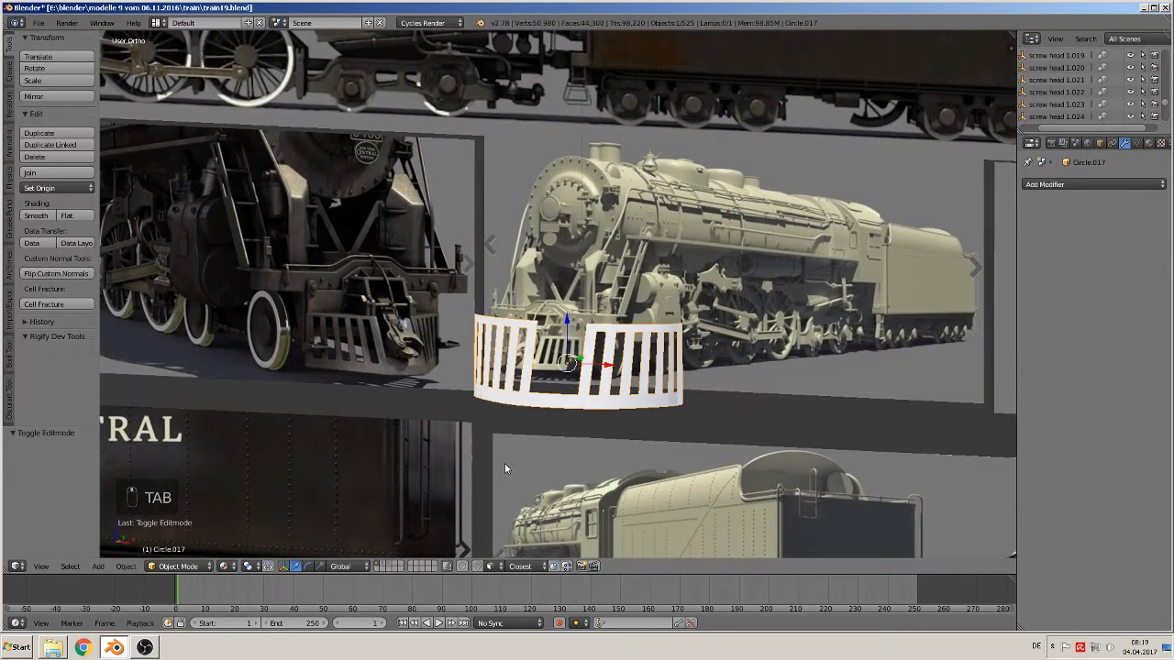
{"action": "scroll", "coordinate": [505, 465], "scroll_direction": "up", "scroll_amount": 2}
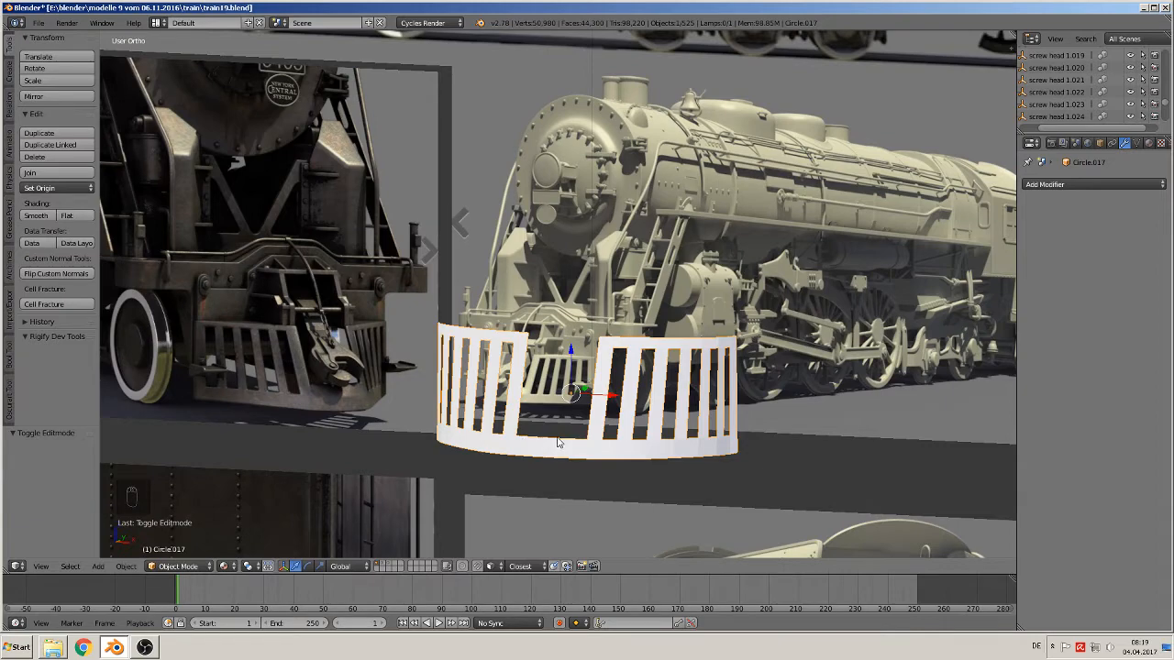
{"action": "middle_click_drag", "start_coordinate": [666, 429], "coordinate": [630, 428]}
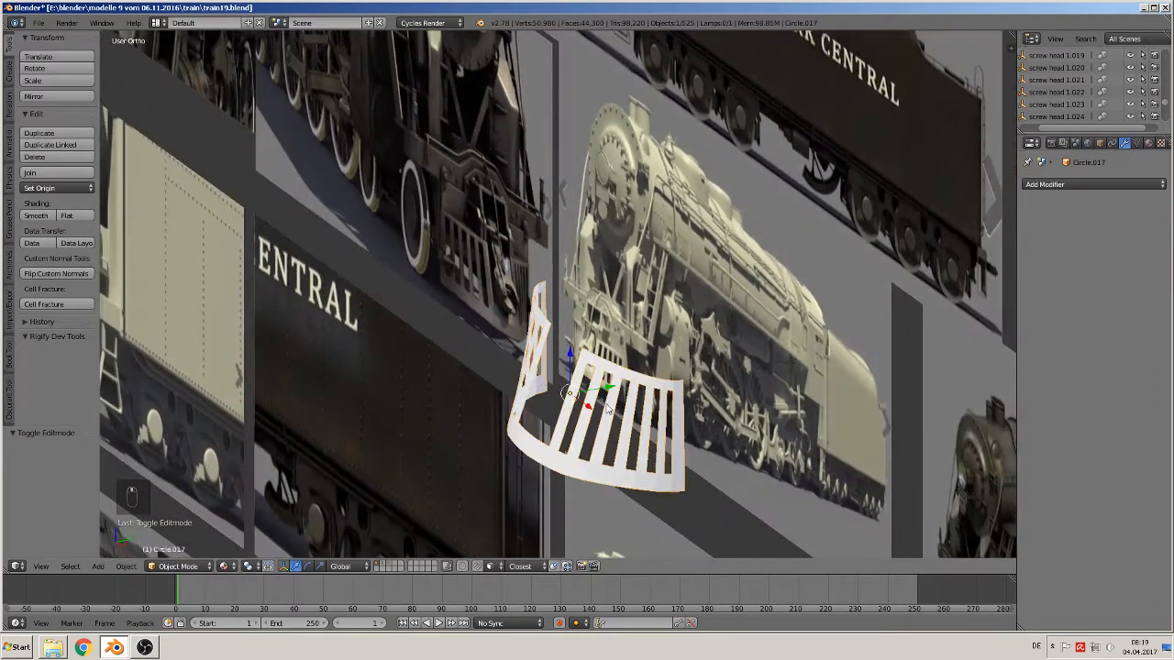
{"action": "left_click_drag", "start_coordinate": [604, 394], "coordinate": [541, 411]}
- Add a Solidify modifier to the slotted strip to thicken it
{"action": "scroll", "coordinate": [551, 411], "scroll_direction": "up", "scroll_amount": 3}
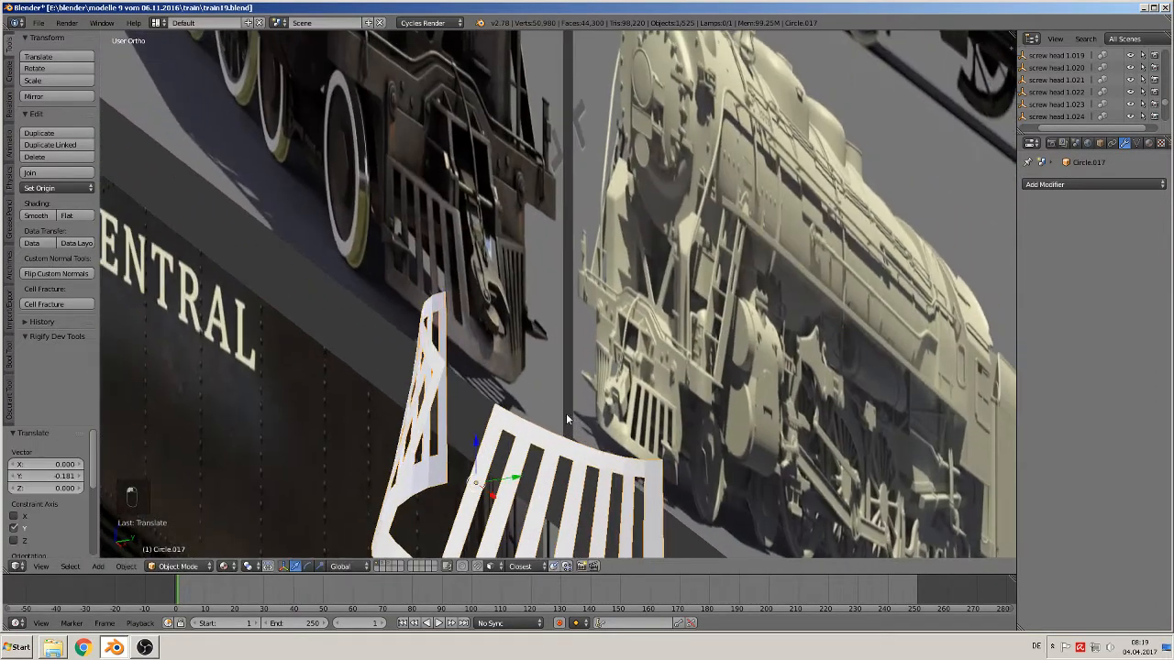
{"action": "left_click", "coordinate": [1069, 184]}
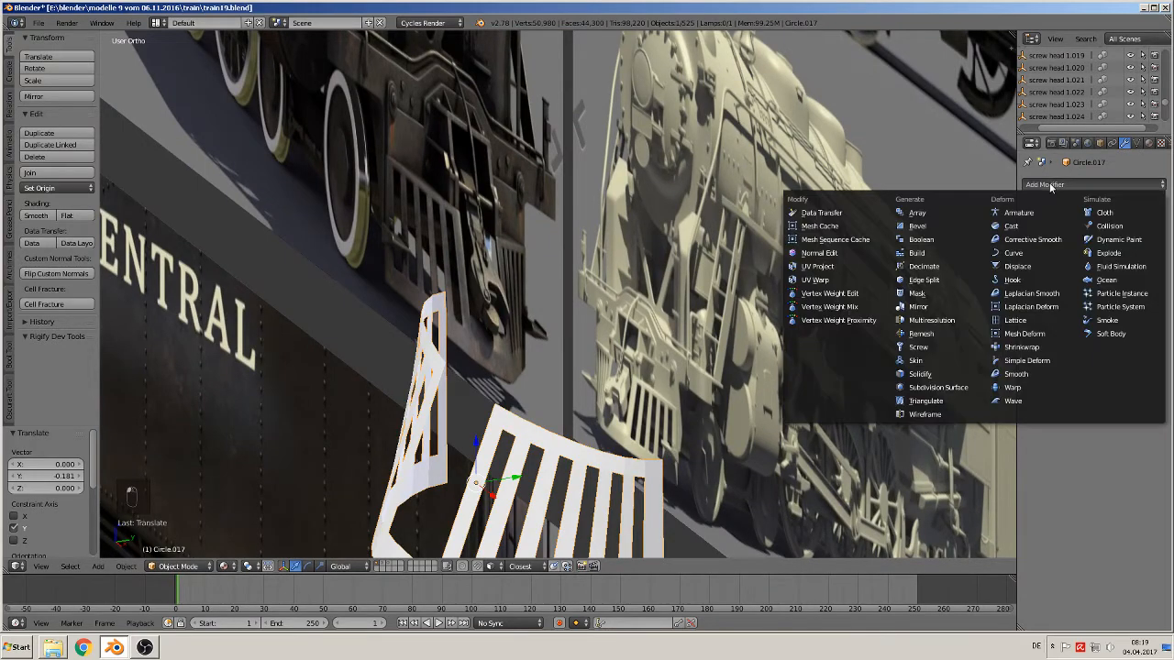
{"action": "left_click", "coordinate": [921, 374]}
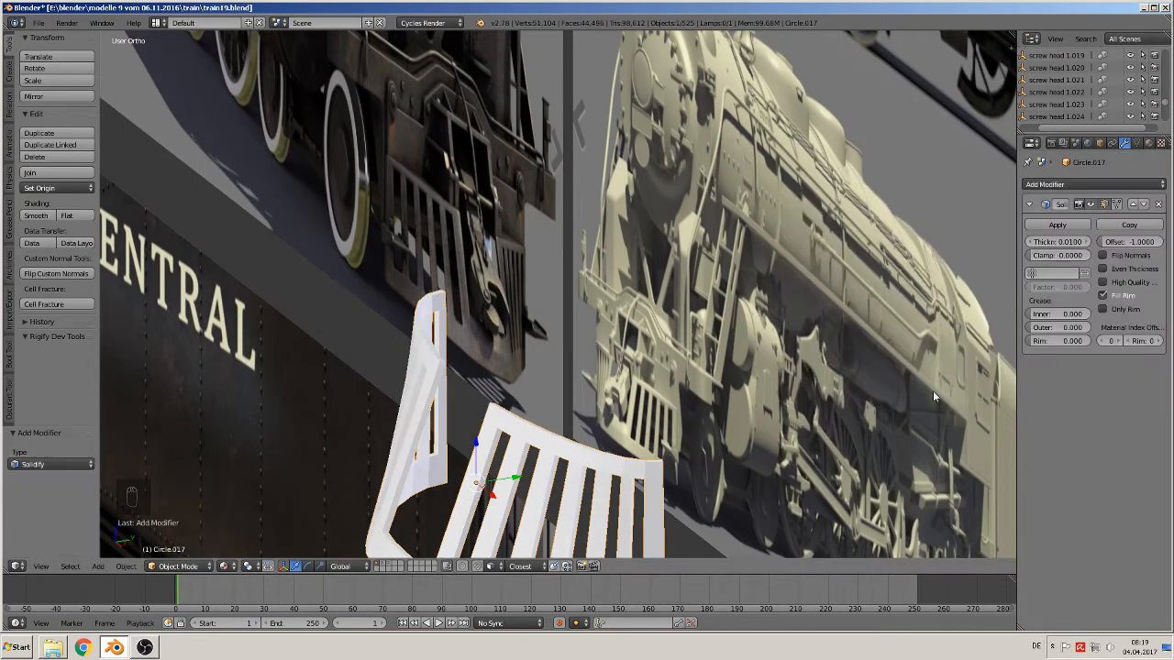
{"action": "middle_click_drag", "start_coordinate": [933, 391], "coordinate": [646, 376]}
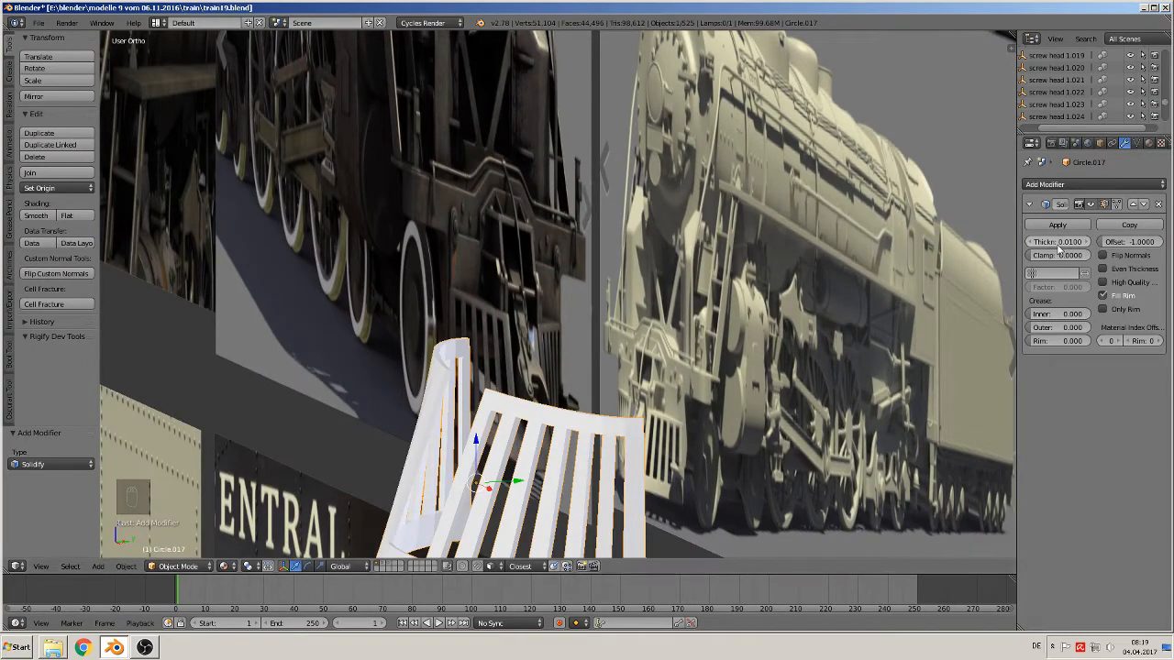
{"action": "middle_click_drag", "start_coordinate": [732, 332], "coordinate": [776, 337]}
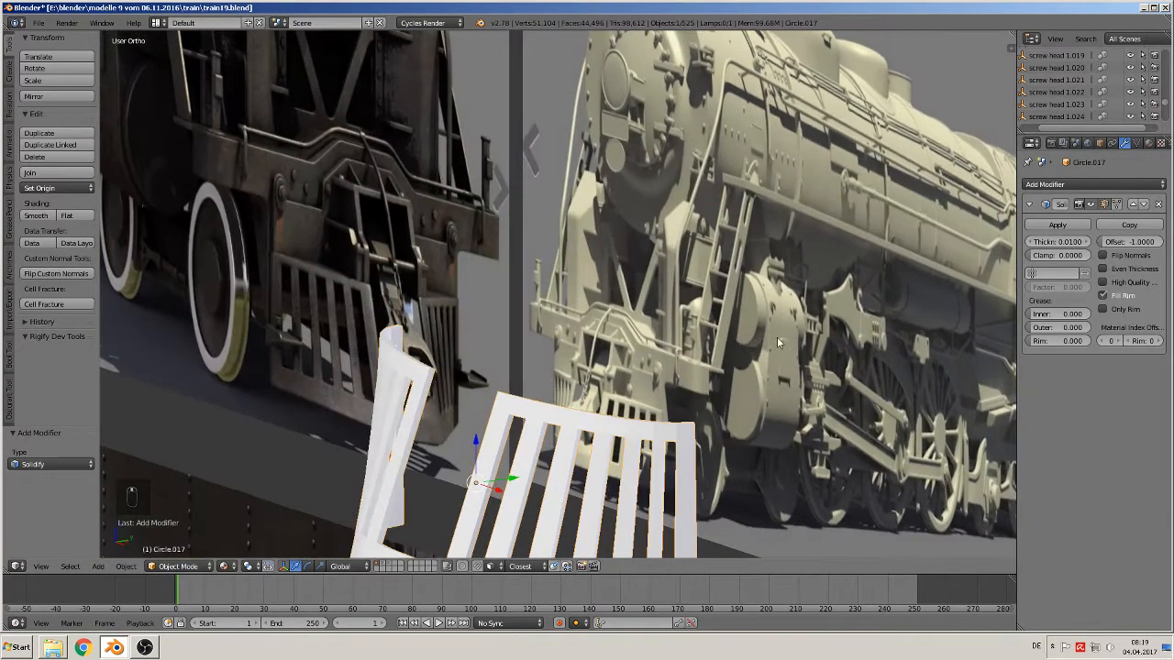
{"action": "middle_click_drag", "start_coordinate": [694, 342], "coordinate": [807, 285]}
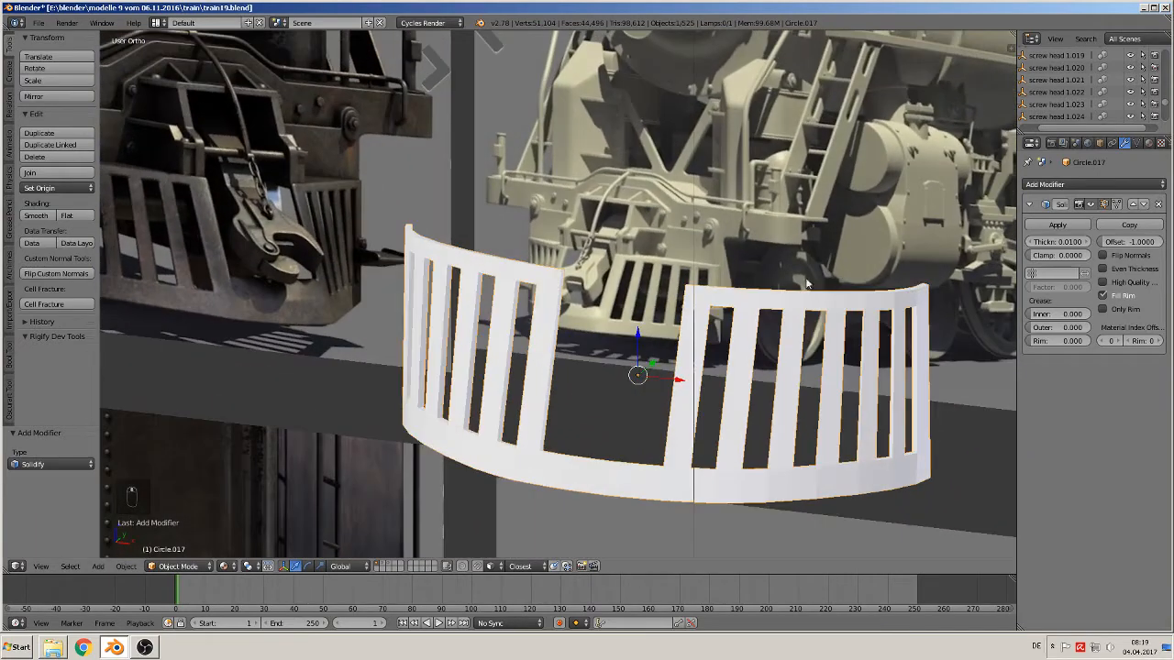
- Try smooth shading on the slotted strip and return it to flat shading
{"action": "left_click", "coordinate": [36, 216]}
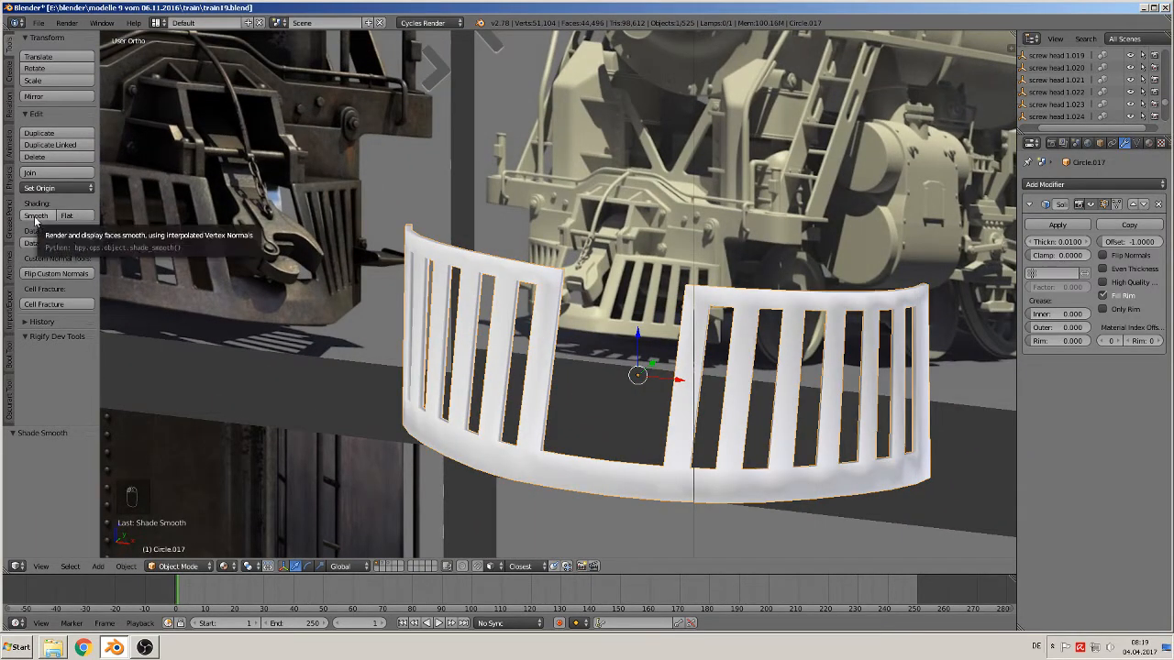
{"action": "left_click", "coordinate": [67, 215]}
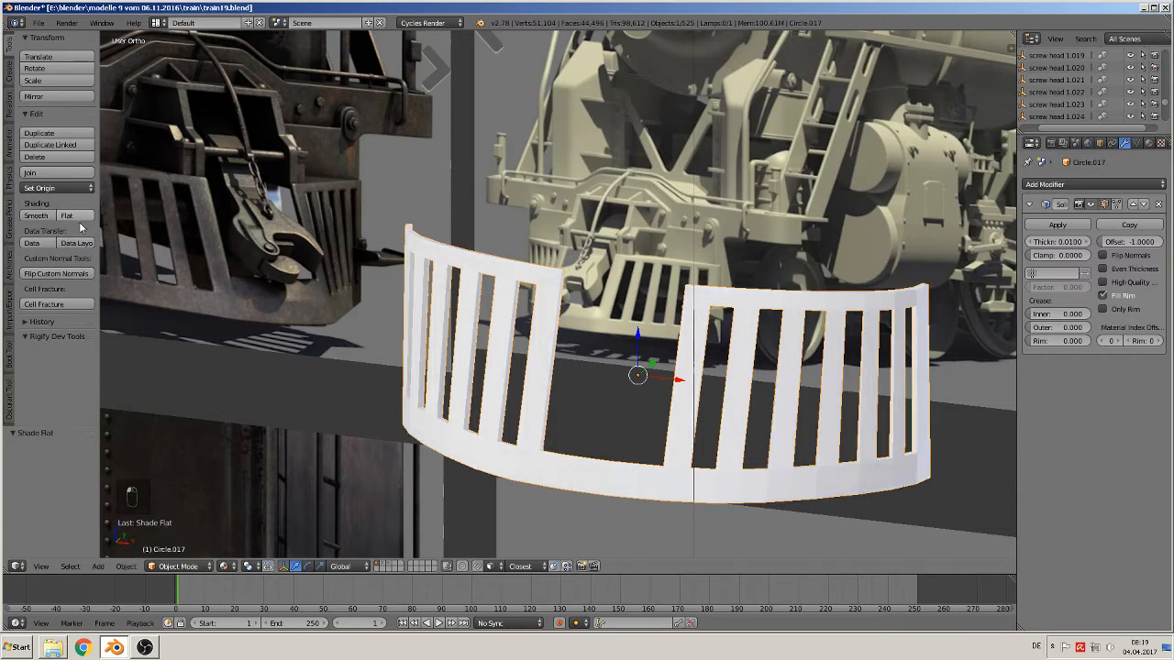
{"action": "scroll", "coordinate": [350, 315], "scroll_direction": "down", "scroll_amount": 1}
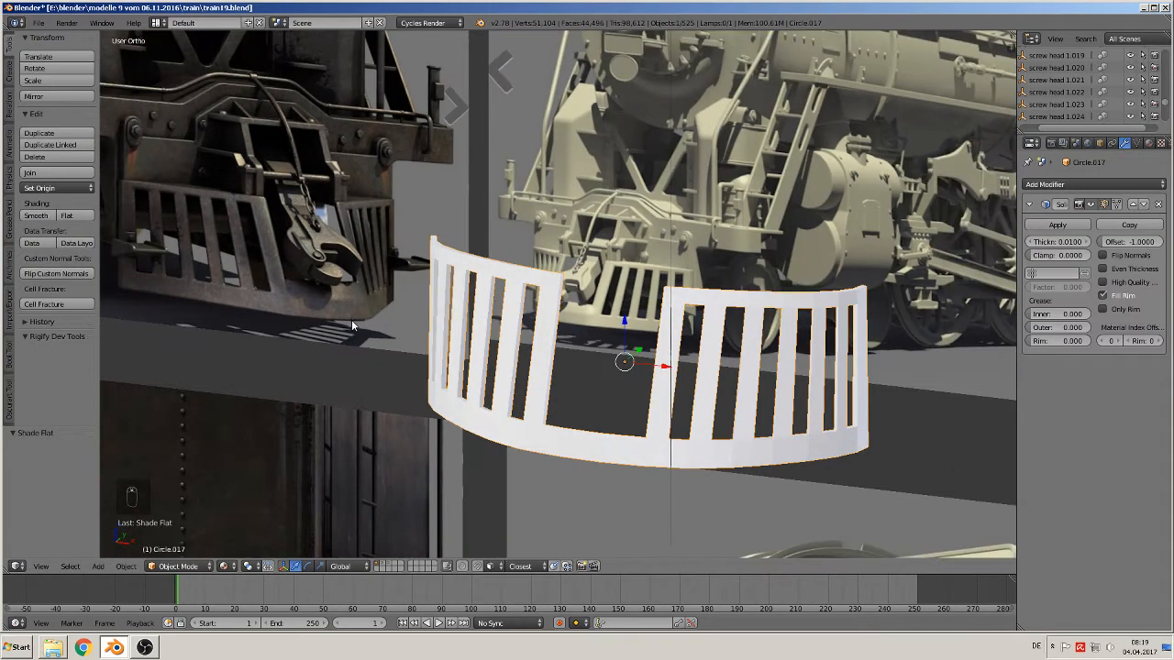
- In front view, move the slotted strip beside the finished locomotive parts, above the round front plate, and deselect it
{"action": "middle_click_drag", "start_coordinate": [351, 316], "coordinate": [379, 311]}
{"action": "scroll", "coordinate": [478, 298], "scroll_direction": "down", "scroll_amount": 4}
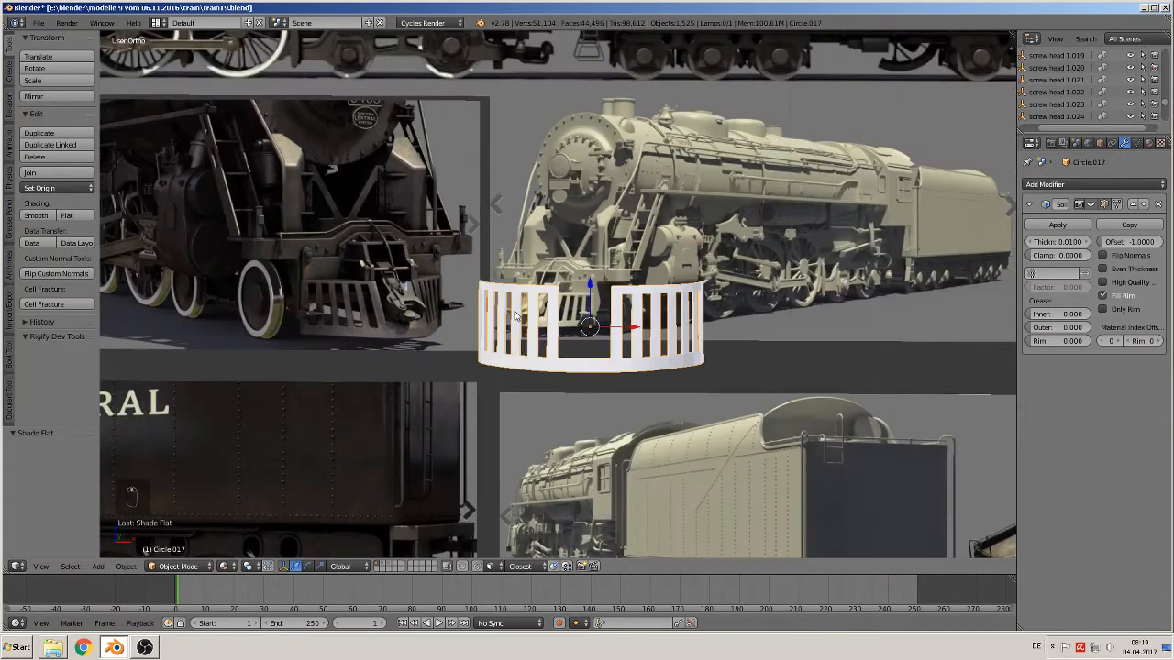
{"action": "key", "text": "KP_1"}
{"action": "scroll", "coordinate": [539, 341], "scroll_direction": "down", "scroll_amount": 6}
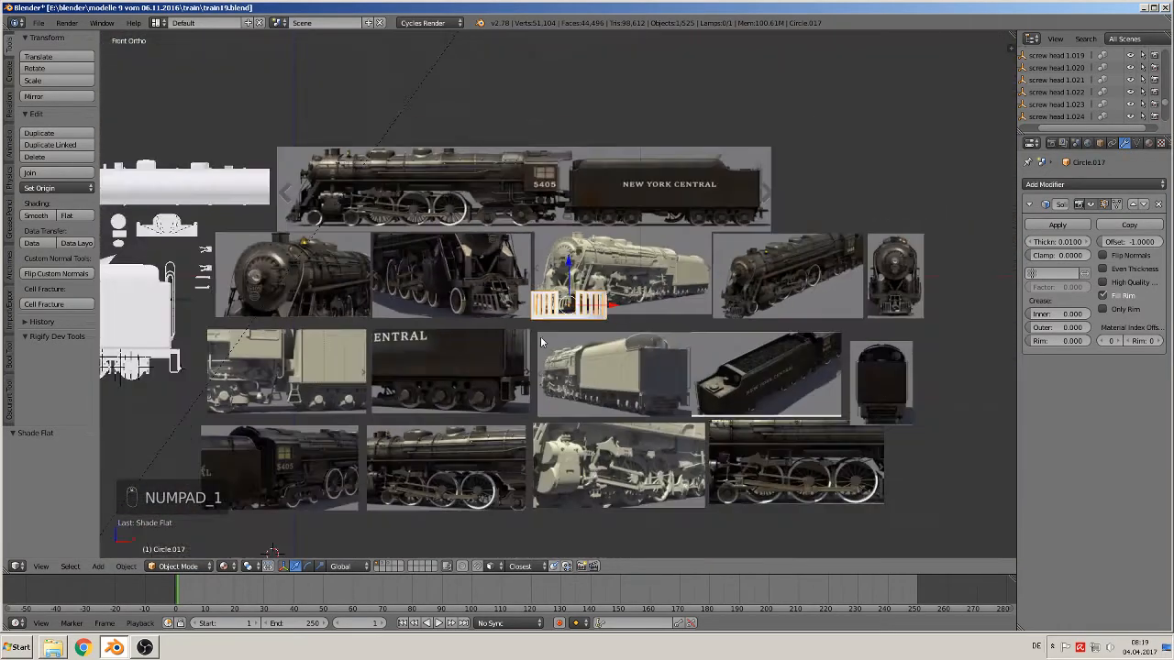
{"action": "middle_click_drag", "start_coordinate": [560, 340], "coordinate": [680, 340], "text": "shift"}
{"action": "key", "text": "g"}
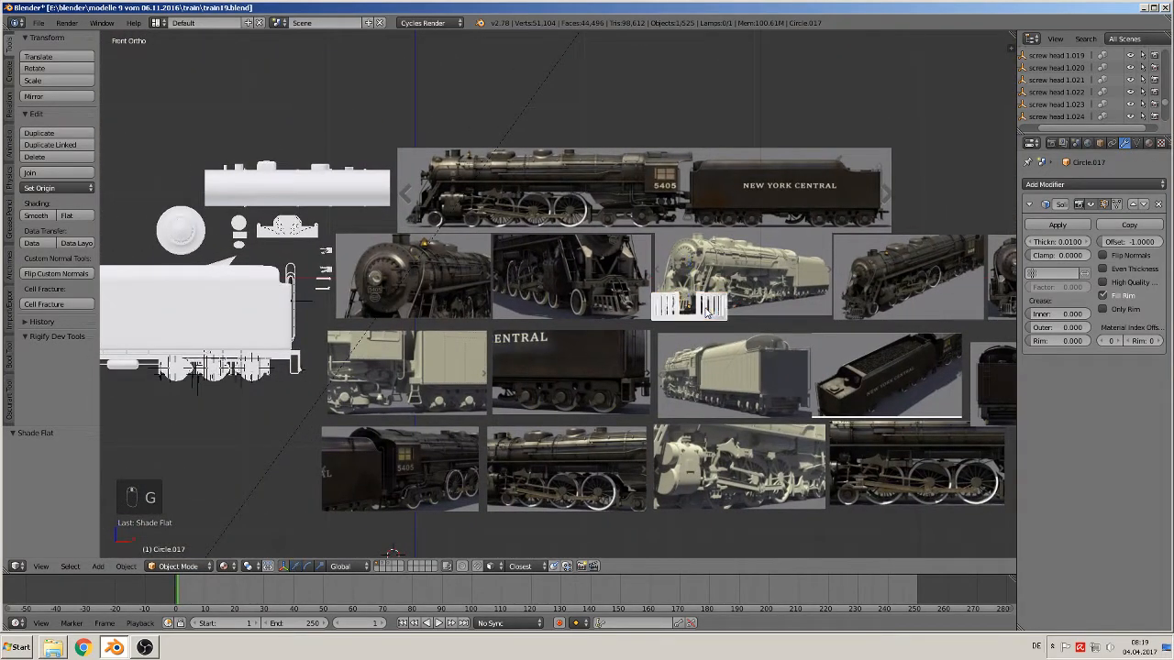
{"action": "left_click", "coordinate": [167, 189]}
{"action": "key", "text": "a"}
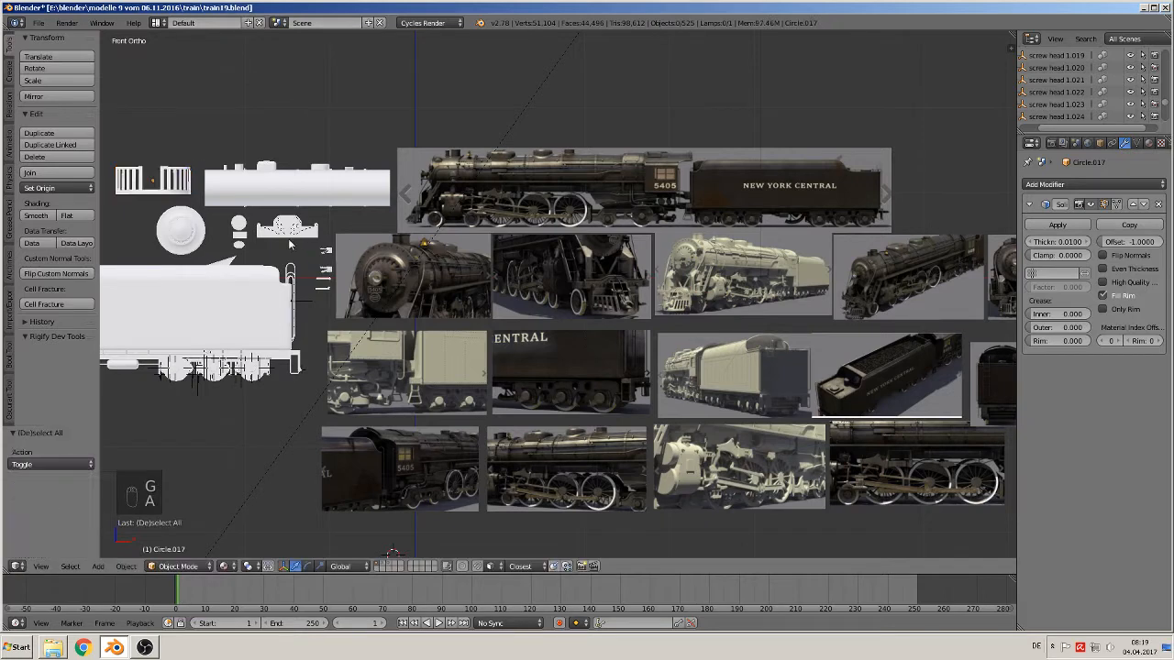
- Save the file train19.blend
{"action": "left_click", "coordinate": [38, 22]}
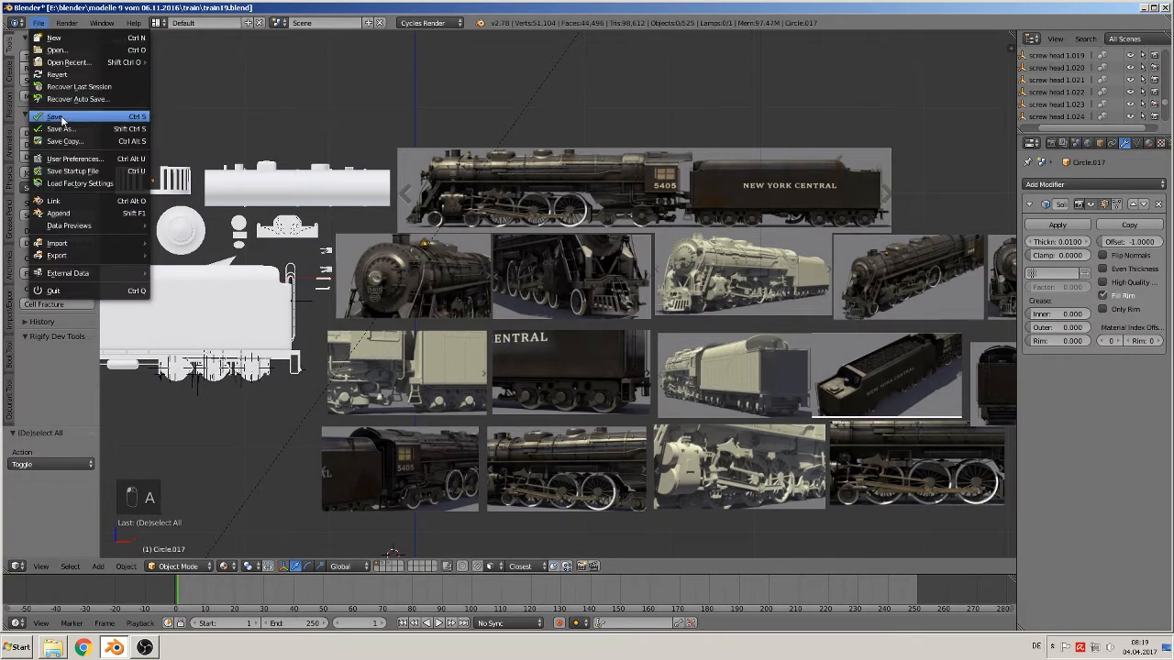
{"action": "scroll", "coordinate": [548, 313], "scroll_direction": "up", "scroll_amount": 4}
{"action": "middle_click_drag", "start_coordinate": [673, 331], "coordinate": [569, 365], "text": "shift"}
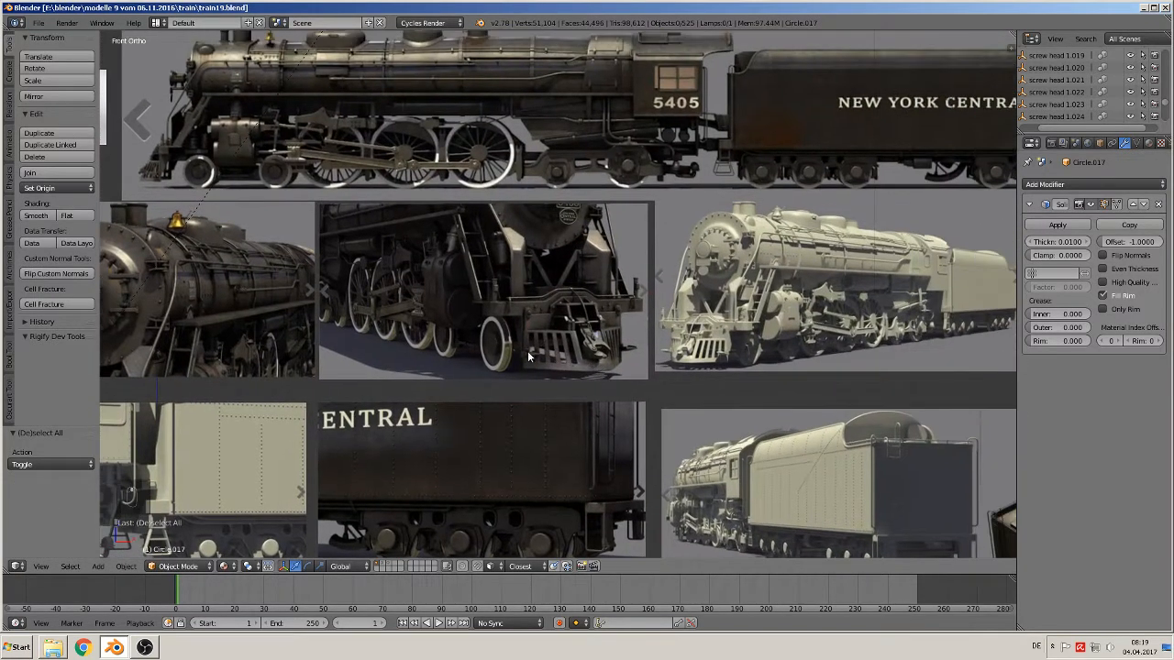
- Add a cube over the middle of the locomotive's running board in the side-view reference image
{"action": "scroll", "coordinate": [436, 296], "scroll_direction": "up", "scroll_amount": 5}
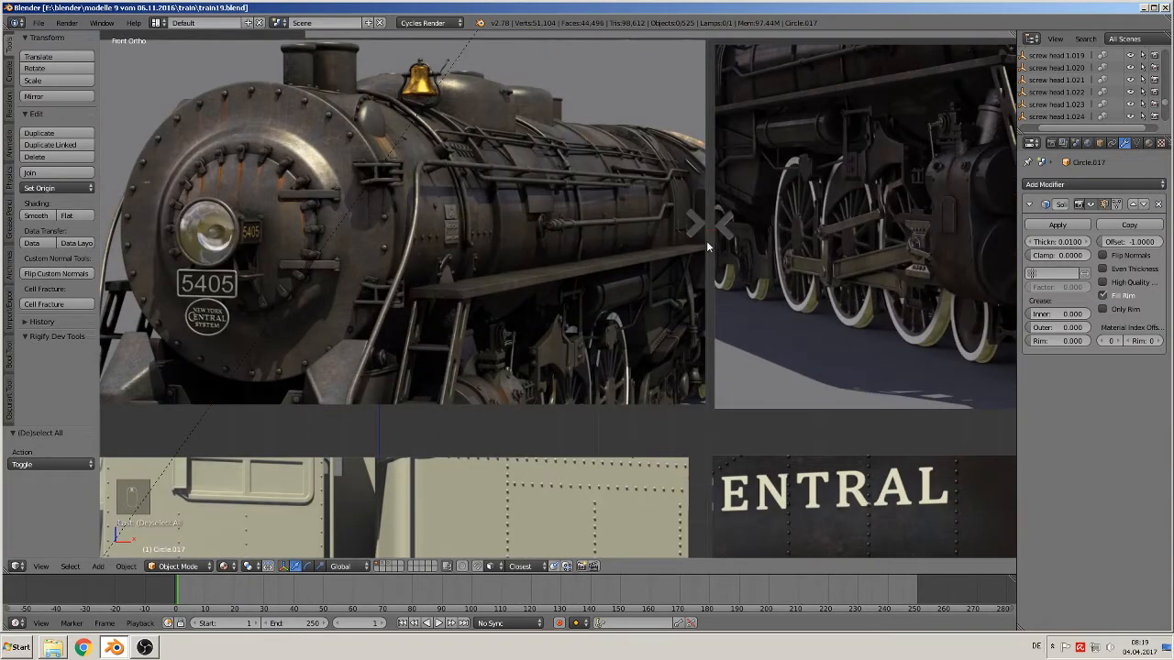
{"action": "scroll", "coordinate": [698, 262], "scroll_direction": "down", "scroll_amount": 4}
{"action": "middle_click_drag", "start_coordinate": [683, 268], "coordinate": [597, 364], "text": "shift"}
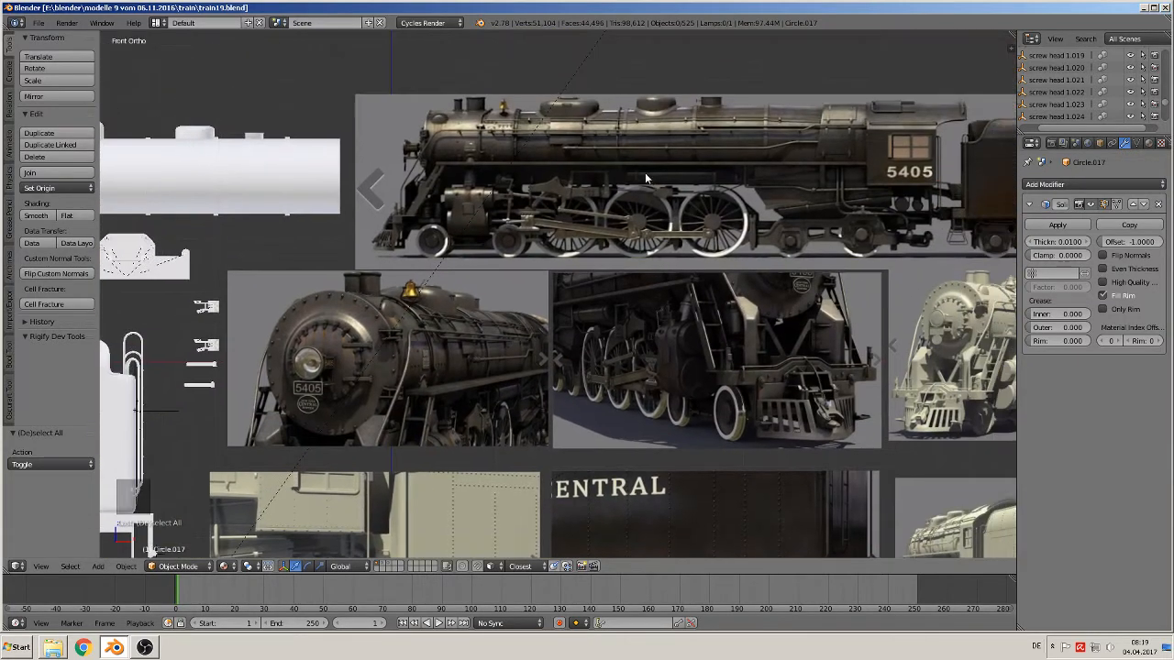
{"action": "left_click", "coordinate": [97, 566]}
{"action": "mouse_move", "coordinate": [114, 551]}
{"action": "left_click", "coordinate": [244, 260]}
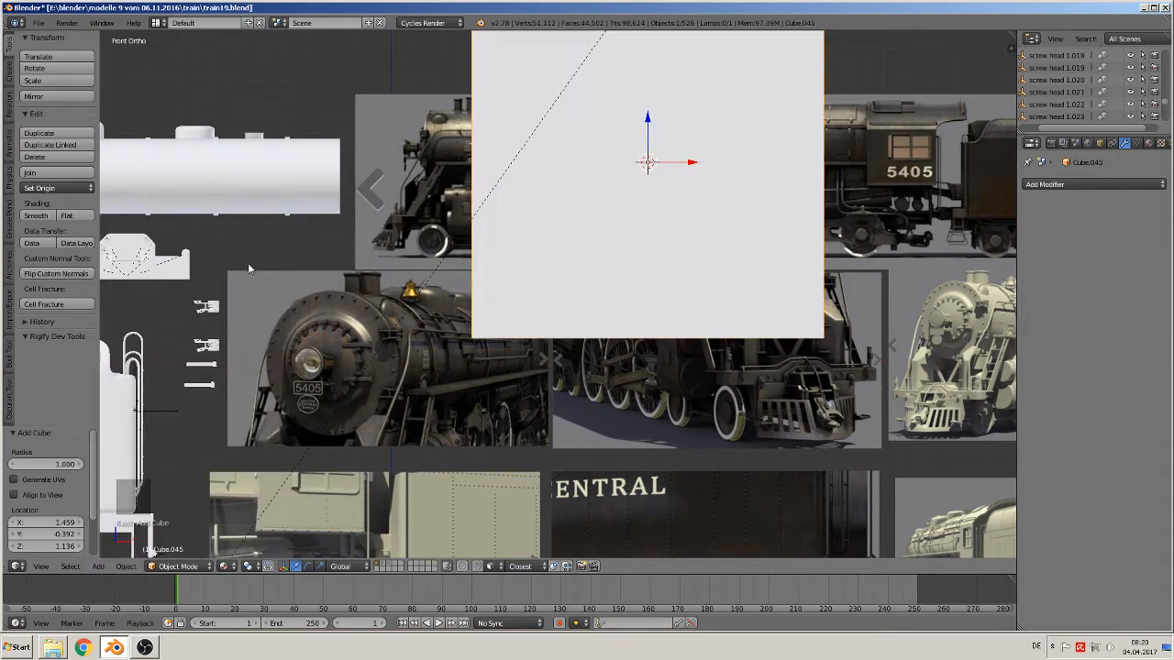
- Flatten the cube along Z into a thin board, scaling by about 0.038 and again by 0.17
{"action": "key", "text": "s"}
{"action": "right_click", "coordinate": [740, 348]}
{"action": "key", "text": "s"}
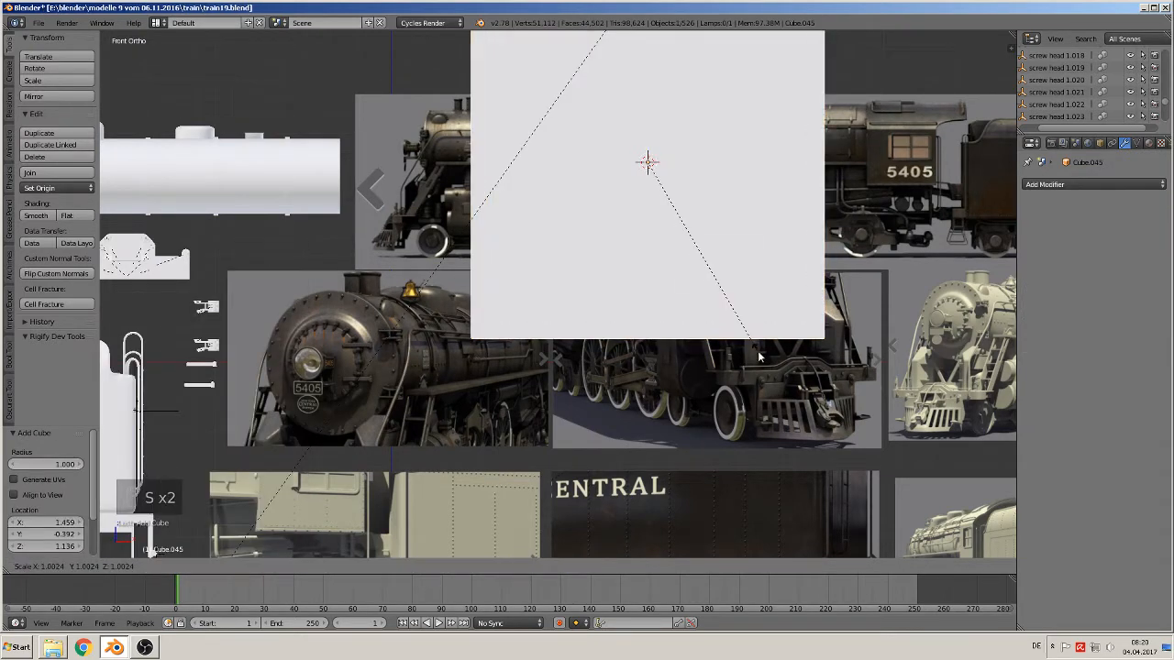
{"action": "key", "text": "z"}
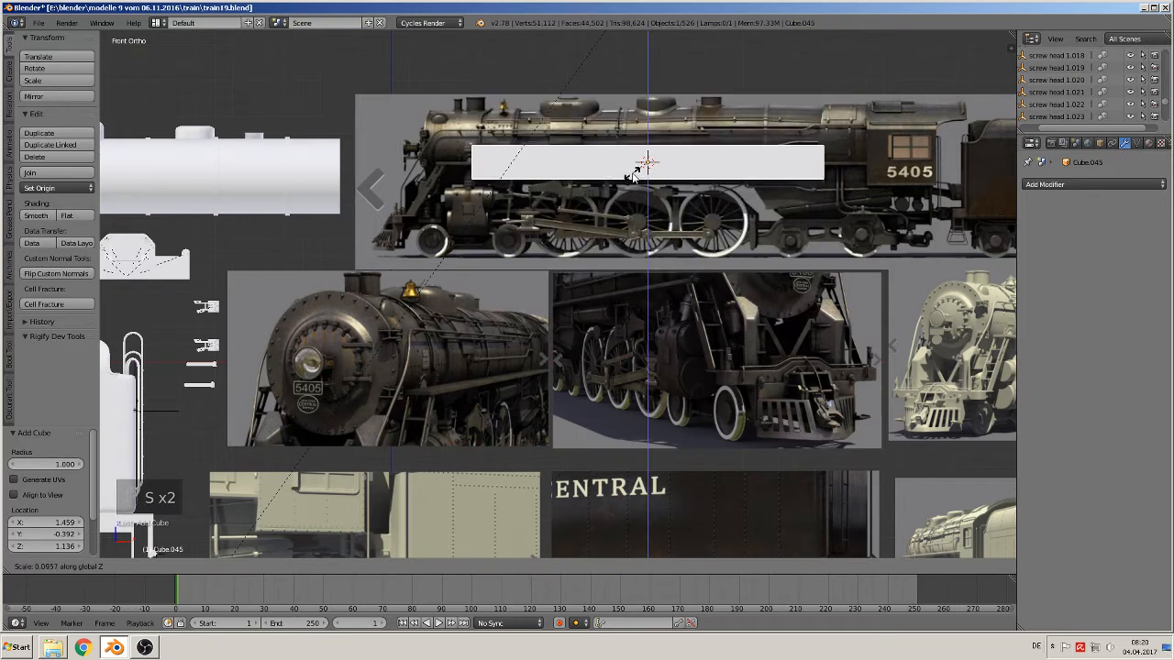
{"action": "left_click", "coordinate": [648, 163]}
{"action": "scroll", "coordinate": [721, 300], "scroll_direction": "up", "scroll_amount": 4}
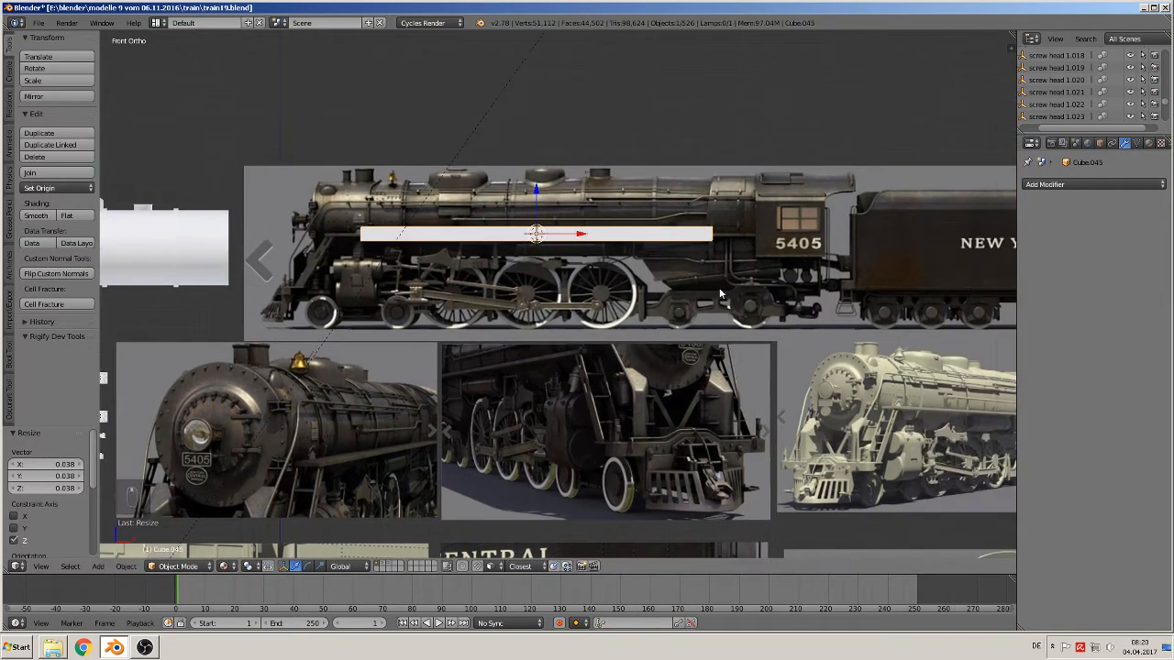
{"action": "key", "text": "s"}
{"action": "key", "text": "z"}
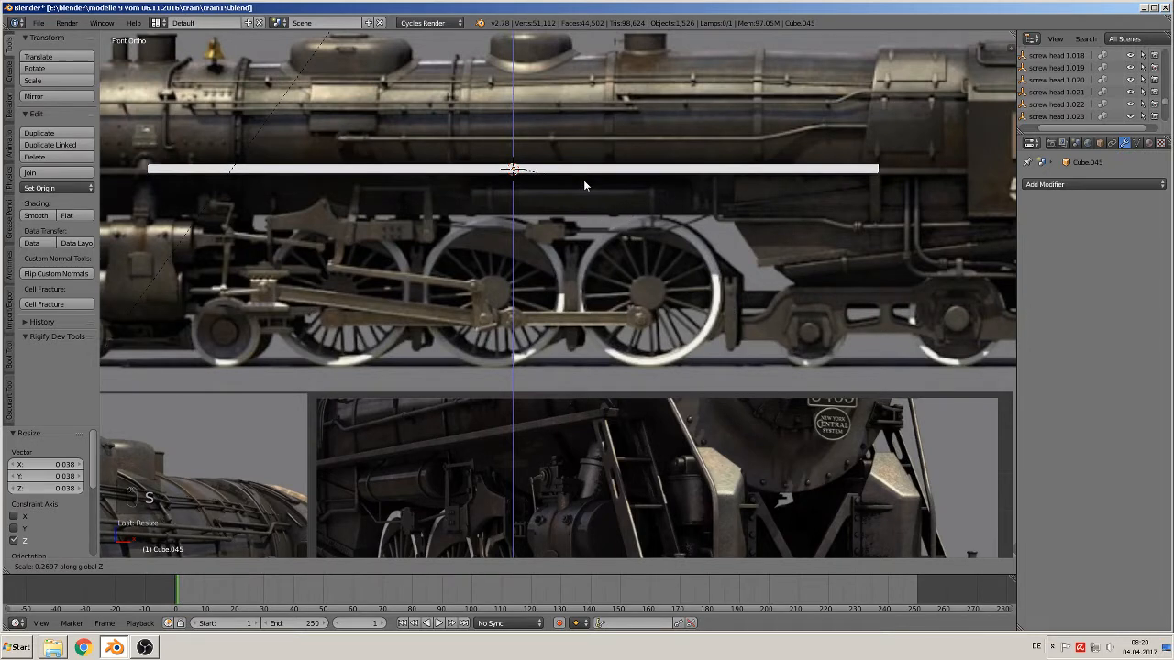
{"action": "left_click", "coordinate": [550, 147]}
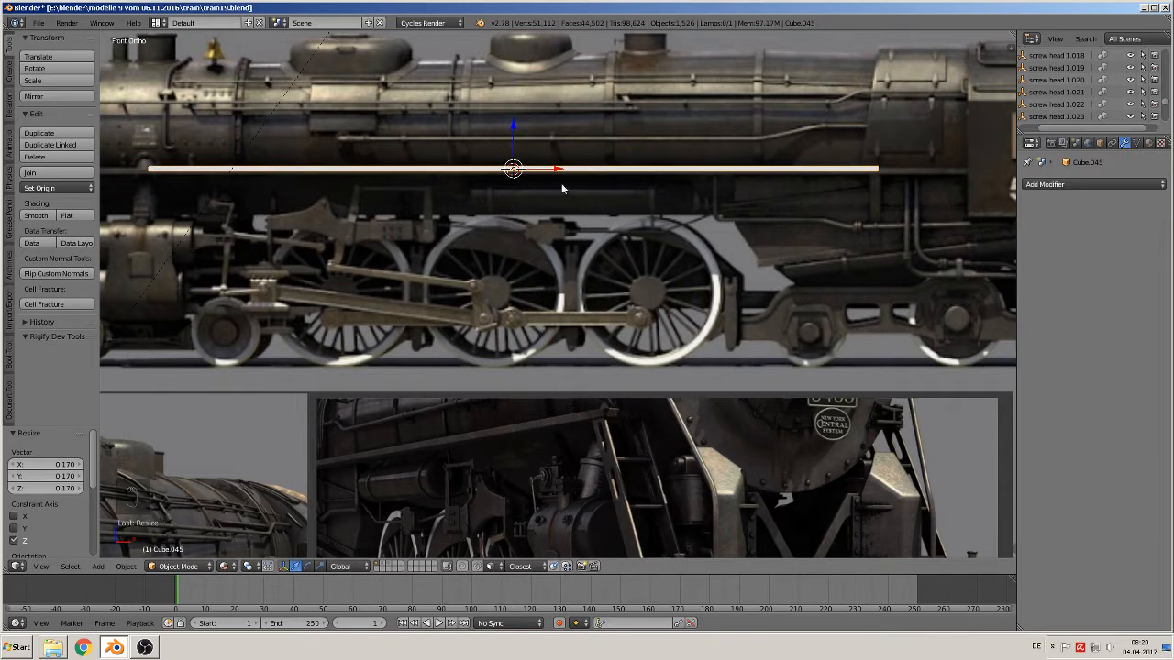
- Stretch the board along X by about 1.21 and shift it about 0.029 along X to match the running board
{"action": "scroll", "coordinate": [563, 188], "scroll_direction": "down", "scroll_amount": 2}
{"action": "key", "text": "s"}
{"action": "key", "text": "x"}
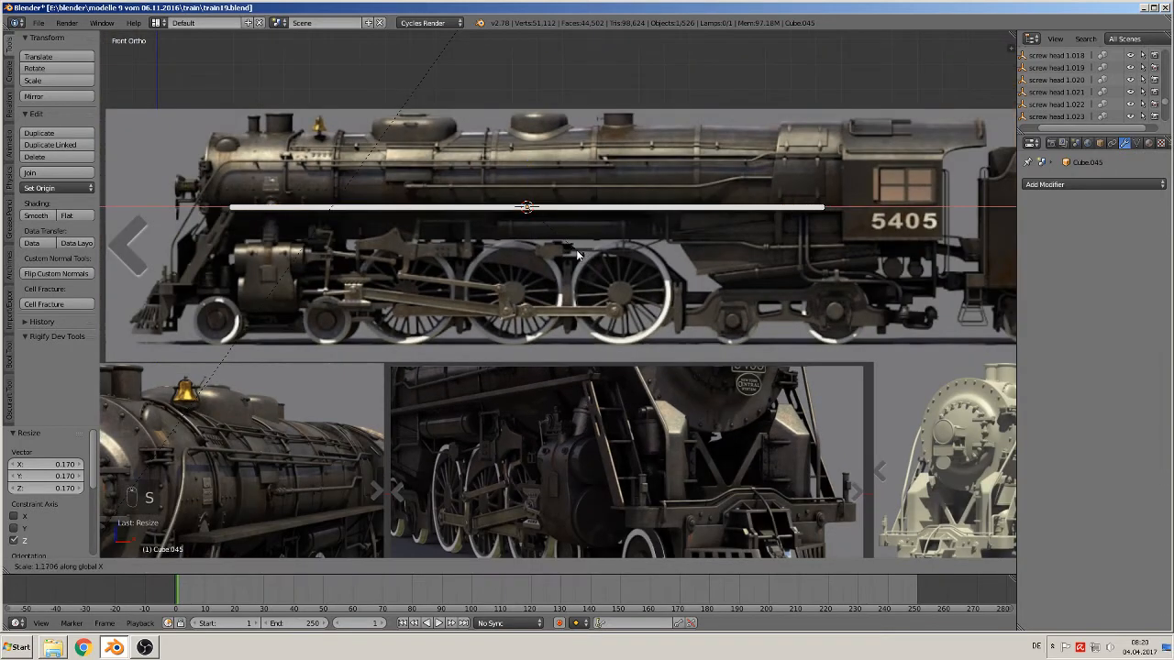
{"action": "left_click", "coordinate": [580, 249]}
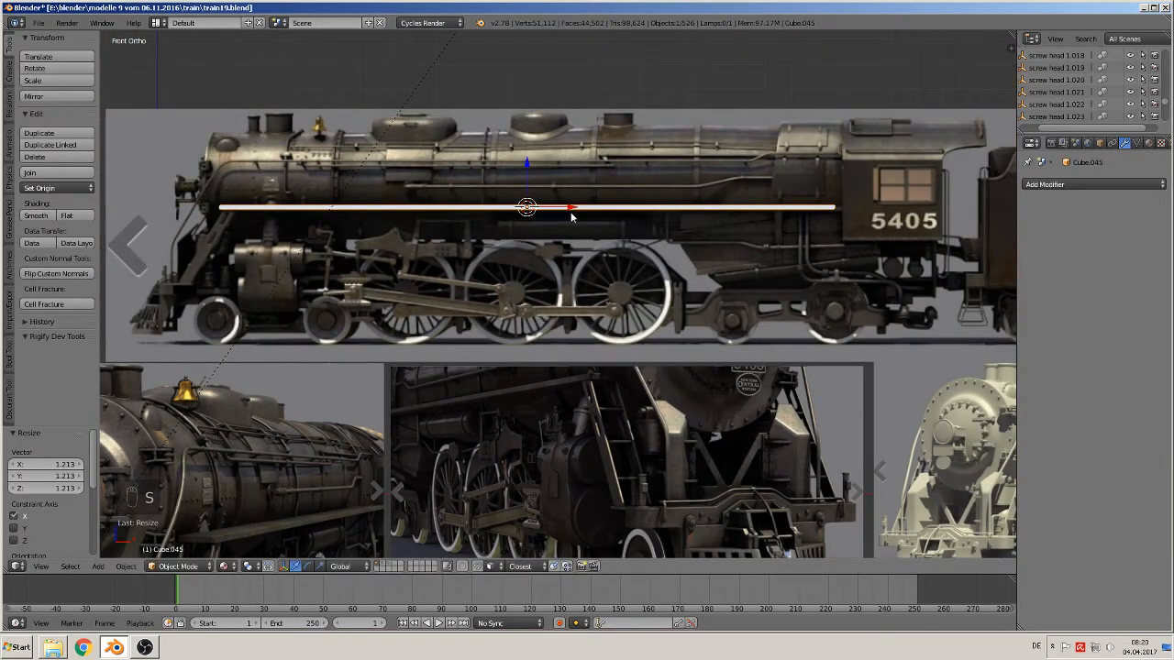
{"action": "left_click_drag", "start_coordinate": [570, 211], "coordinate": [578, 213]}
- Narrow the board along Y to about 0.13, move it about -0.43 along Y, and narrow it again by about 0.4
{"action": "middle_click_drag", "start_coordinate": [581, 246], "coordinate": [503, 305]}
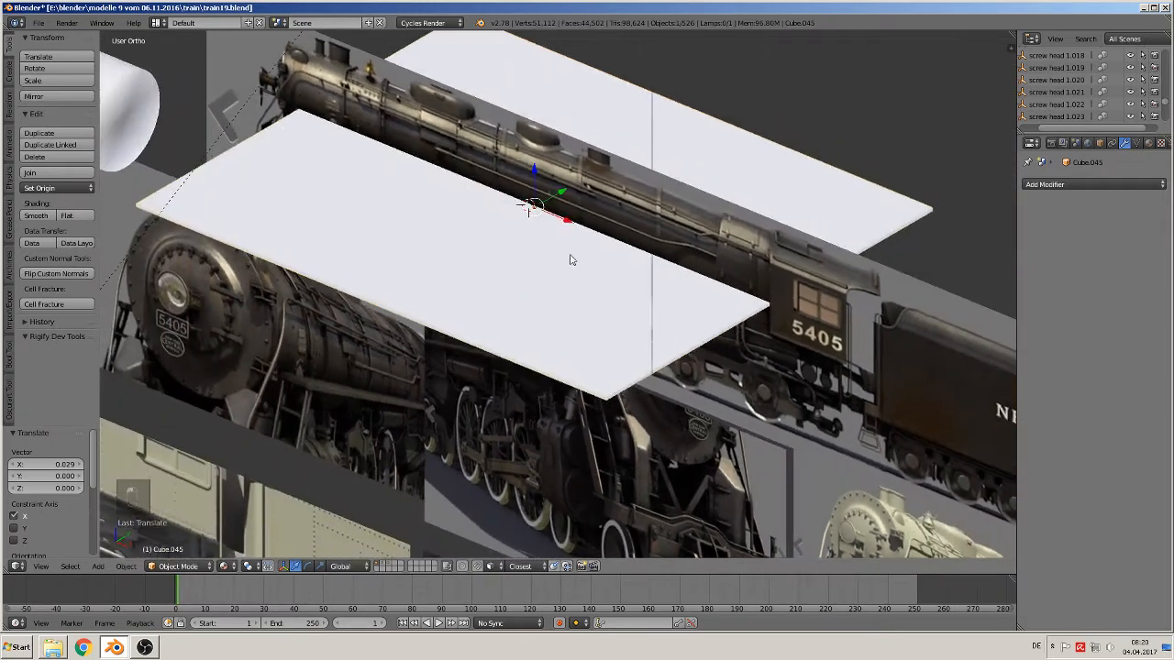
{"action": "key", "text": "s"}
{"action": "key", "text": "y"}
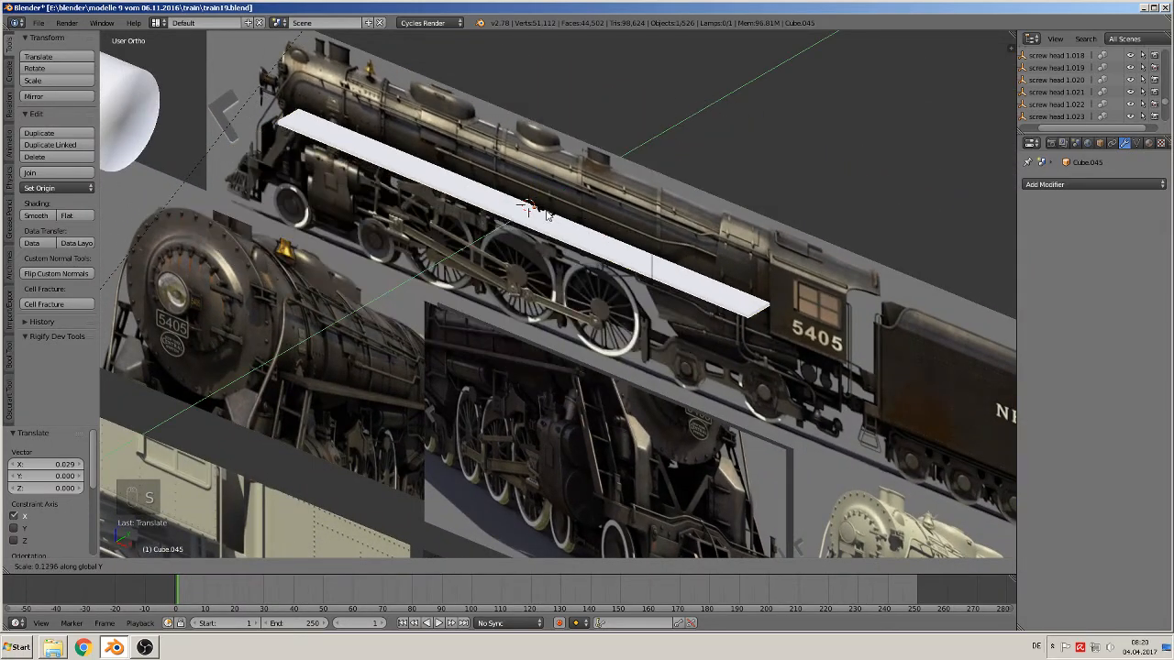
{"action": "left_click", "coordinate": [546, 210]}
{"action": "left_click_drag", "start_coordinate": [553, 194], "coordinate": [488, 238]}
{"action": "key", "text": "s"}
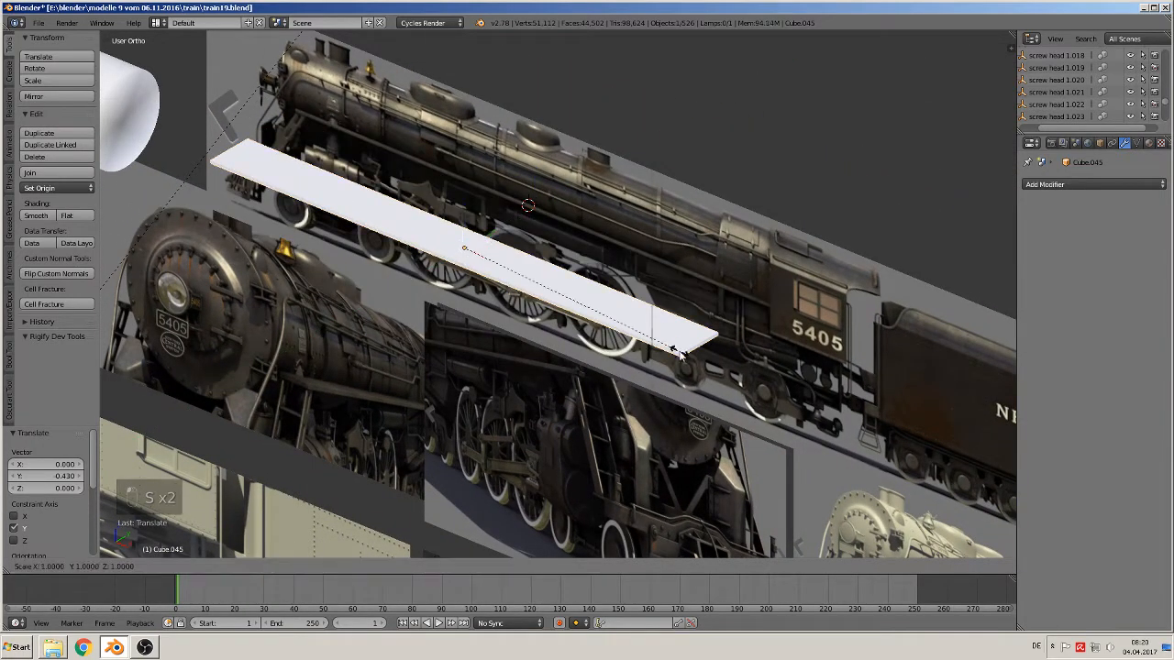
{"action": "key", "text": "y"}
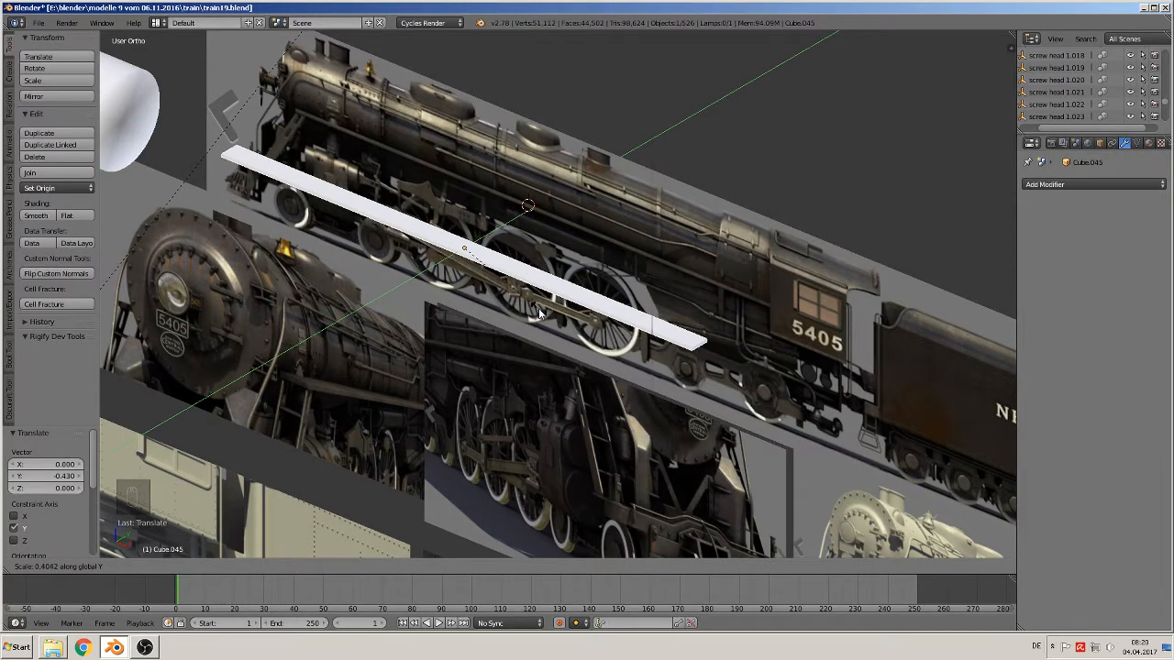
{"action": "left_click", "coordinate": [540, 313]}
- In front view, move the finished running board beside the reference images, above the modelled boiler
{"action": "key", "text": "KP_1"}
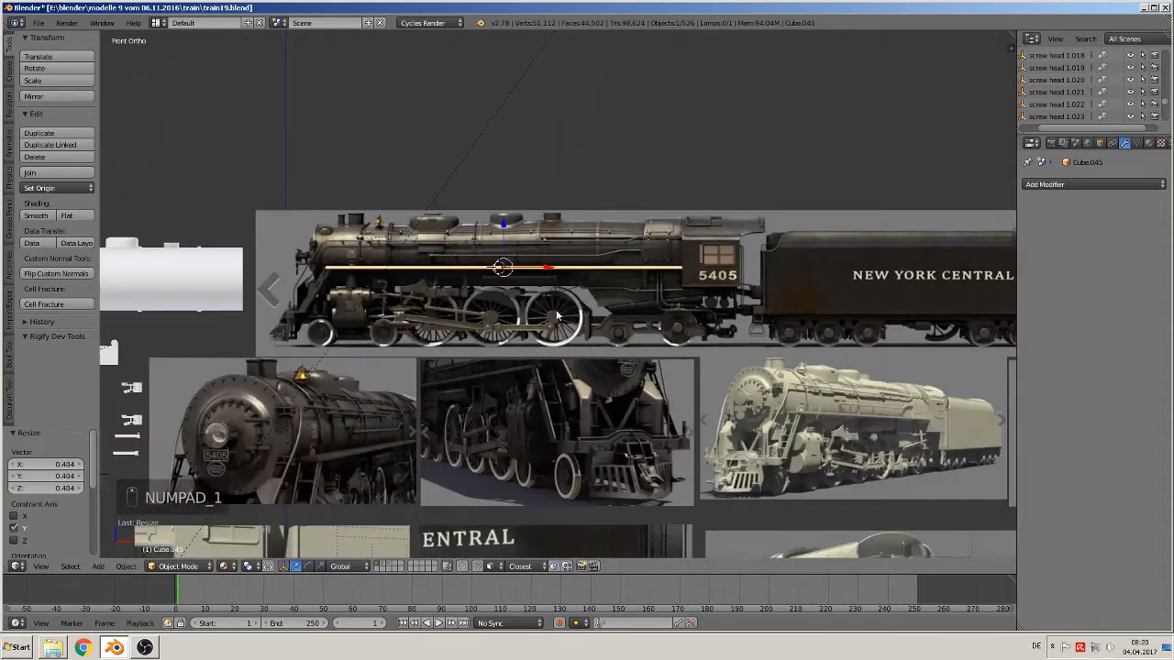
{"action": "scroll", "coordinate": [556, 317], "scroll_direction": "down", "scroll_amount": 1}
{"action": "middle_click_drag", "start_coordinate": [557, 316], "coordinate": [745, 316], "text": "shift"}
{"action": "key", "text": "g"}
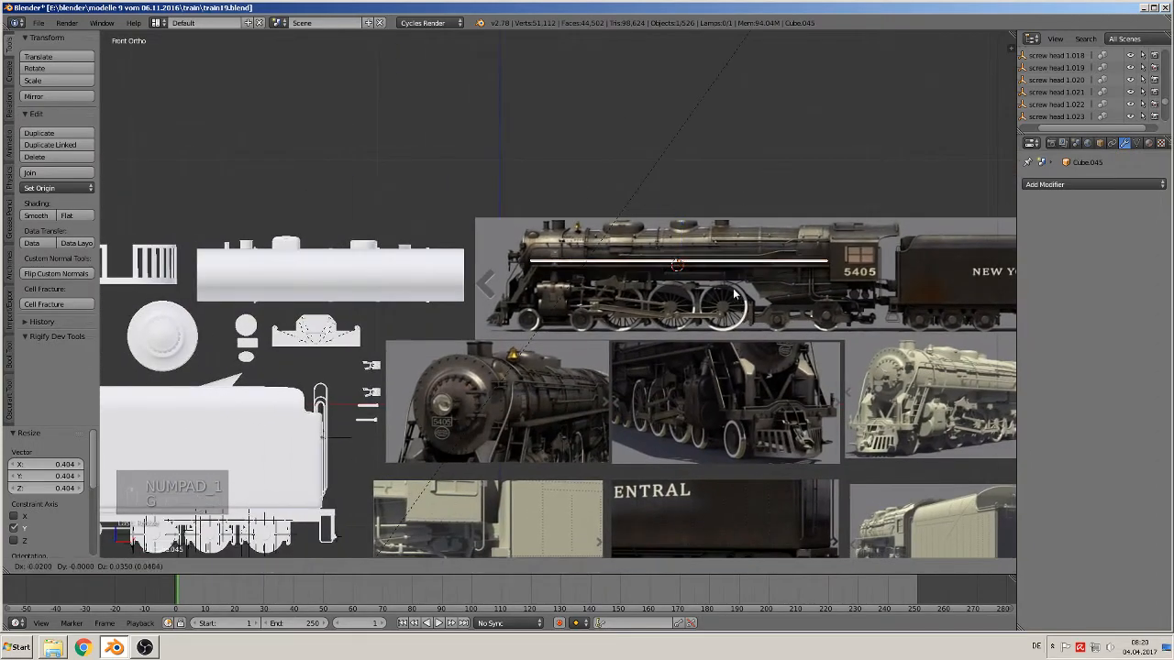
{"action": "left_click", "coordinate": [336, 261]}
- Examine the ladder and slanted support at the locomotive's front in the photo, clay-render and side-view references
{"action": "scroll", "coordinate": [504, 320], "scroll_direction": "up", "scroll_amount": 5}
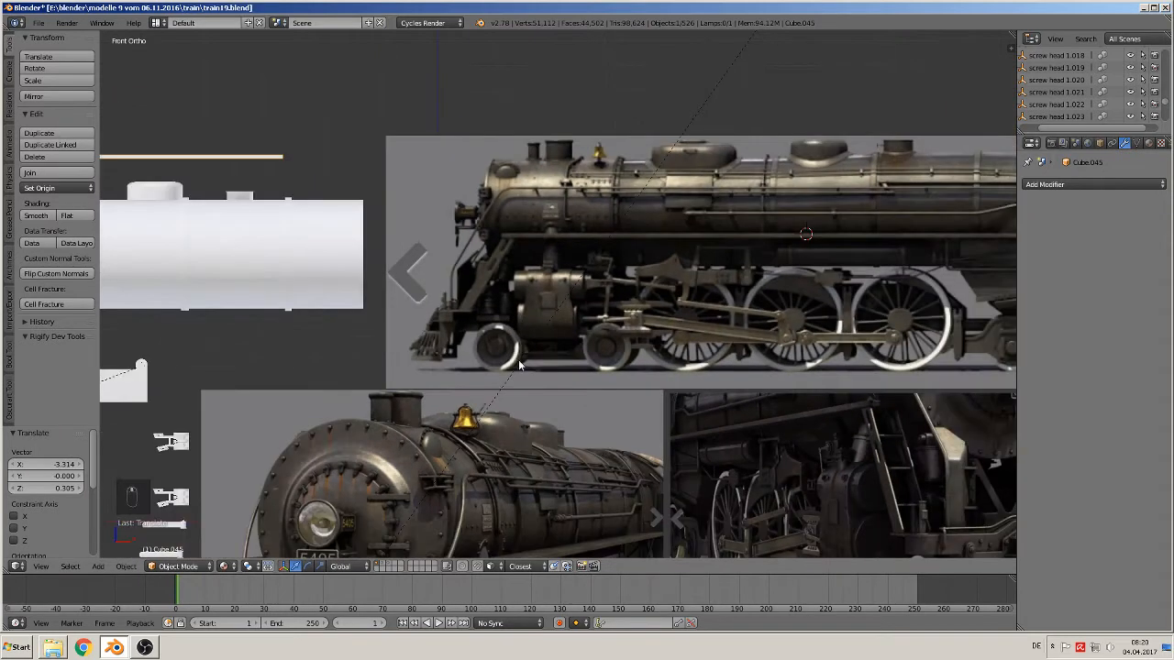
{"action": "middle_click_drag", "start_coordinate": [520, 360], "coordinate": [518, 218], "text": "shift"}
{"action": "middle_click_drag", "start_coordinate": [518, 330], "coordinate": [601, 160], "text": "shift"}
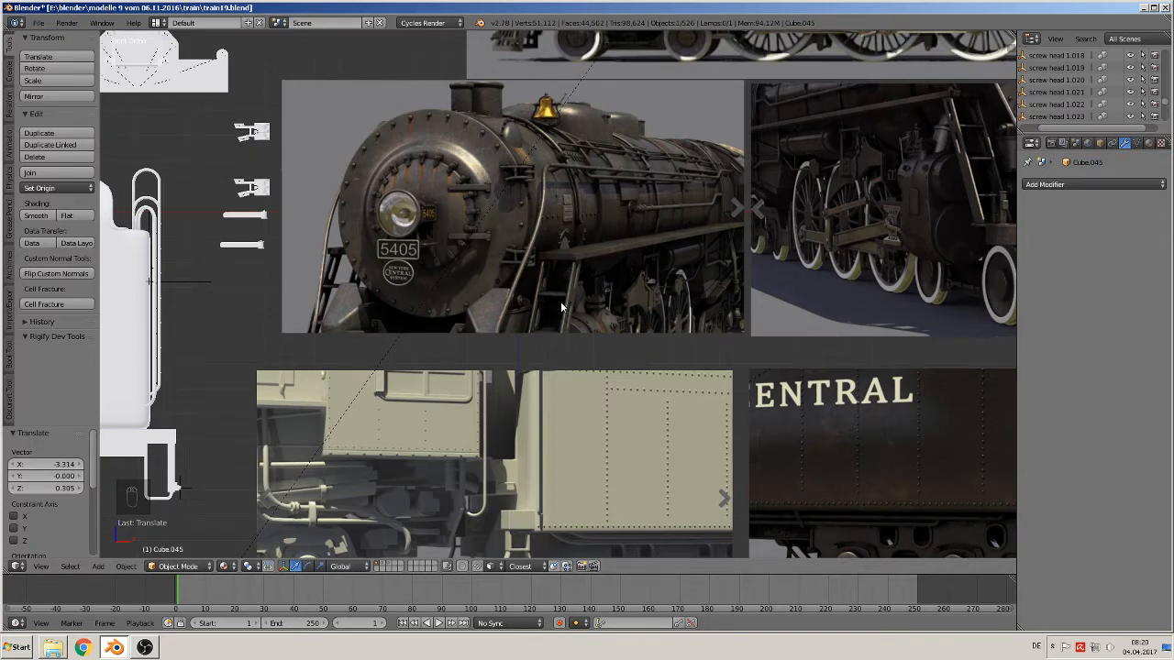
{"action": "scroll", "coordinate": [572, 282], "scroll_direction": "down", "scroll_amount": 3}
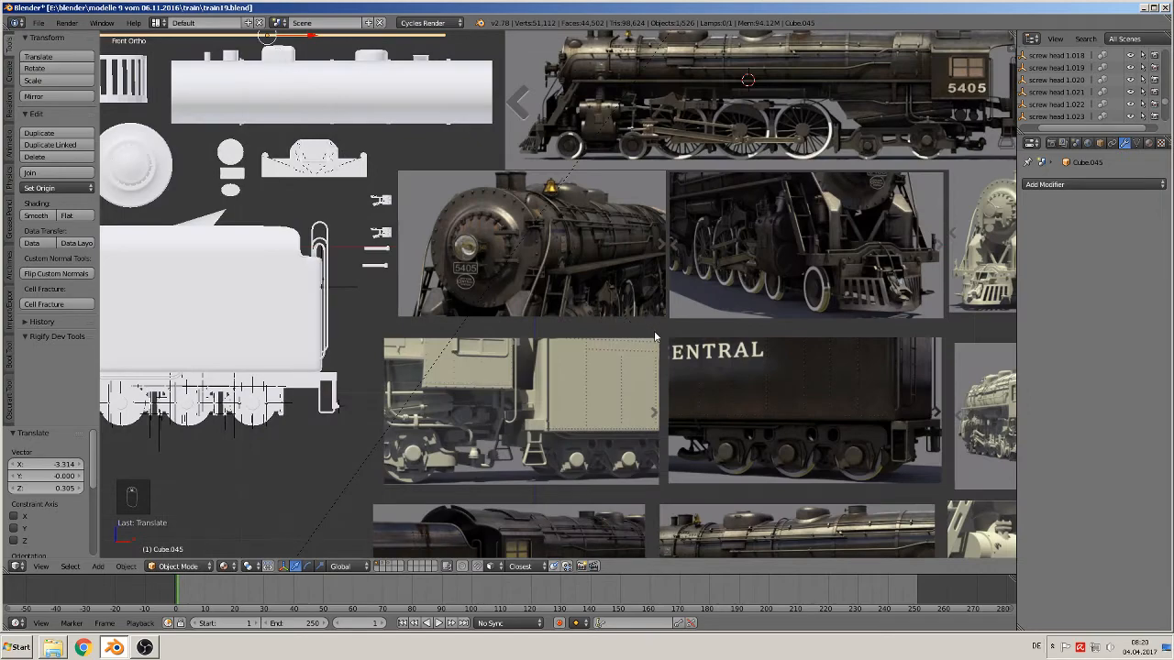
{"action": "middle_click_drag", "start_coordinate": [655, 331], "coordinate": [519, 313], "text": "shift"}
{"action": "middle_click_drag", "start_coordinate": [933, 267], "coordinate": [624, 322], "text": "shift"}
{"action": "scroll", "coordinate": [624, 322], "scroll_direction": "up", "scroll_amount": 4}
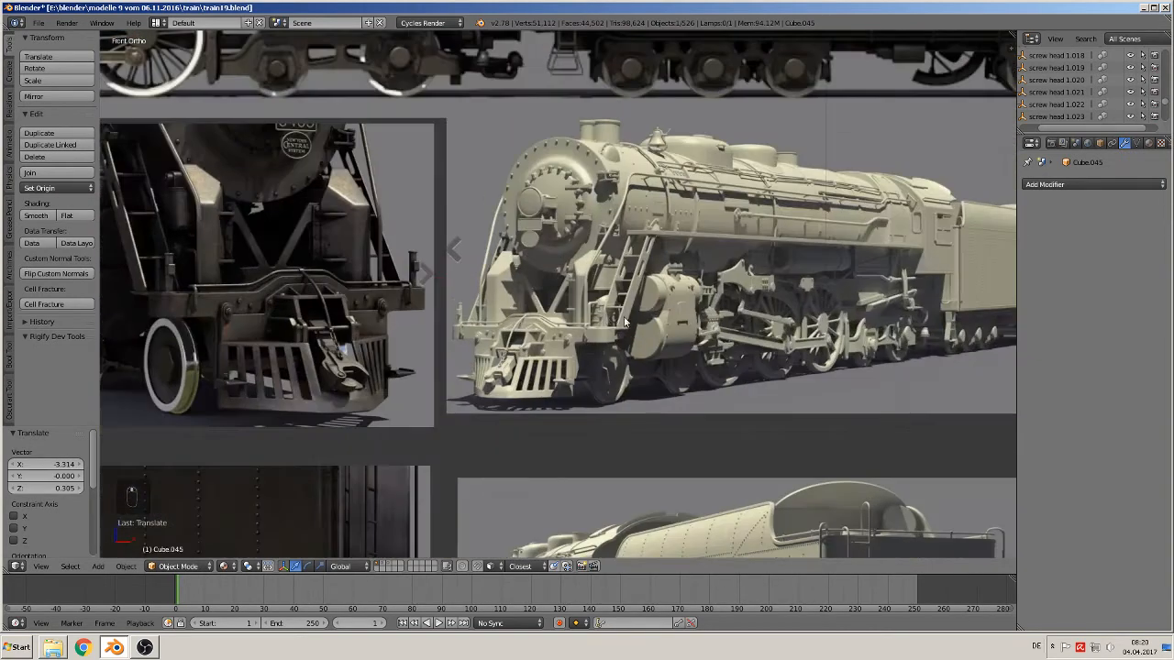
{"action": "scroll", "coordinate": [625, 322], "scroll_direction": "up", "scroll_amount": 2}
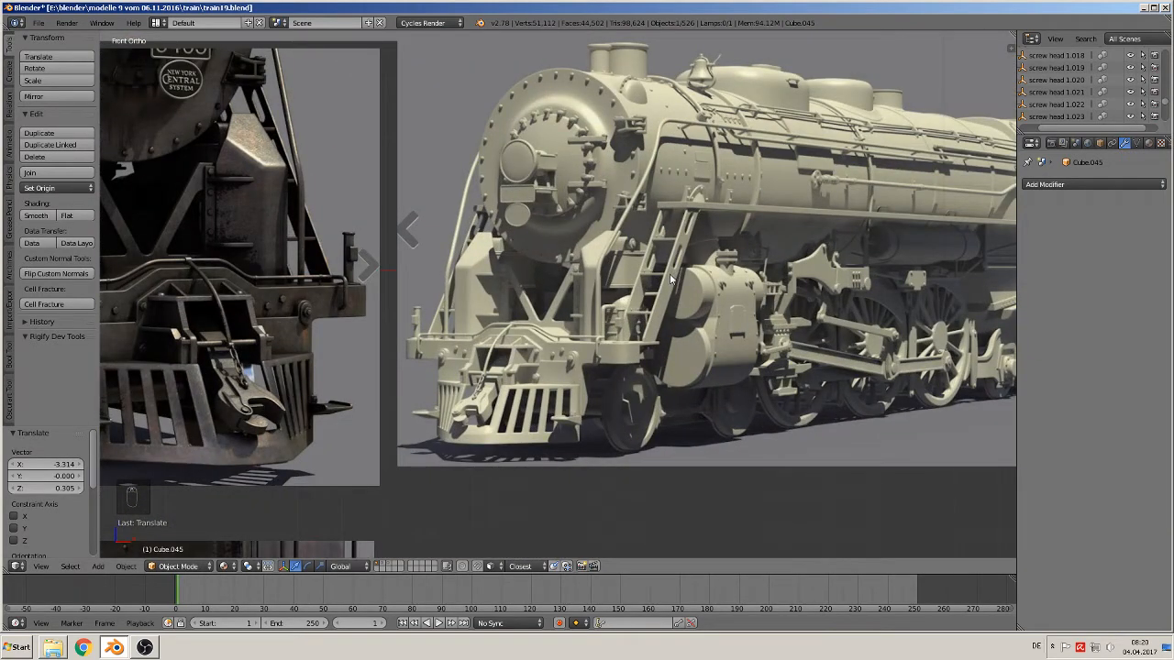
{"action": "scroll", "coordinate": [669, 275], "scroll_direction": "down", "scroll_amount": 3}
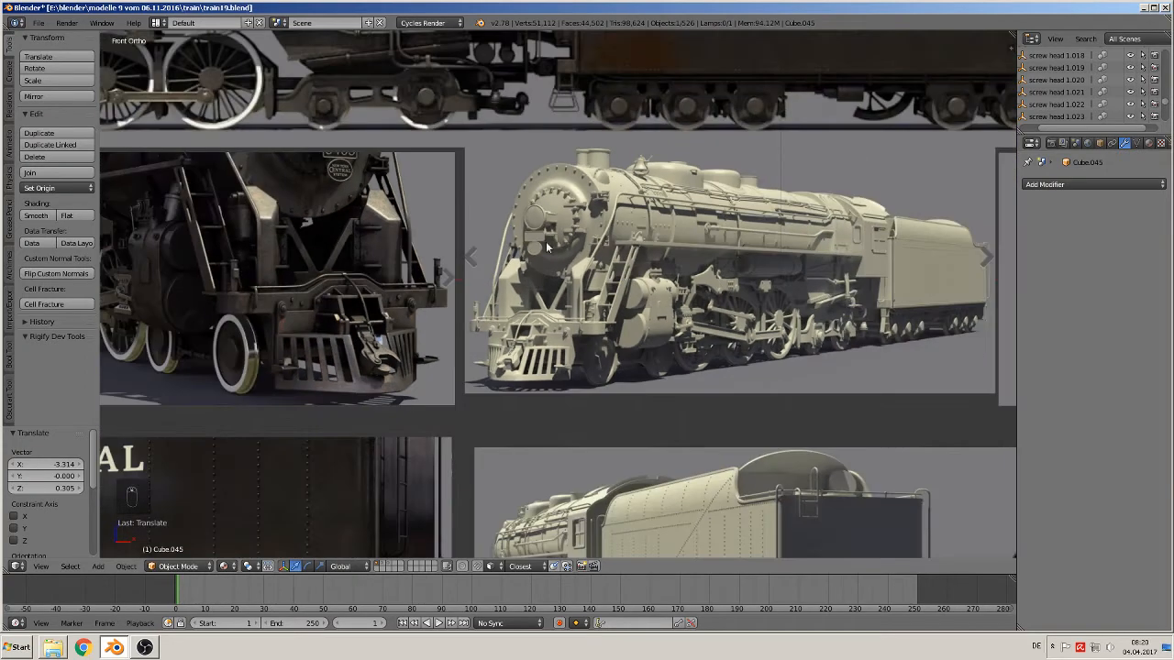
{"action": "middle_click_drag", "start_coordinate": [523, 221], "coordinate": [294, 450], "text": "shift"}
{"action": "scroll", "coordinate": [237, 409], "scroll_direction": "up", "scroll_amount": 3}
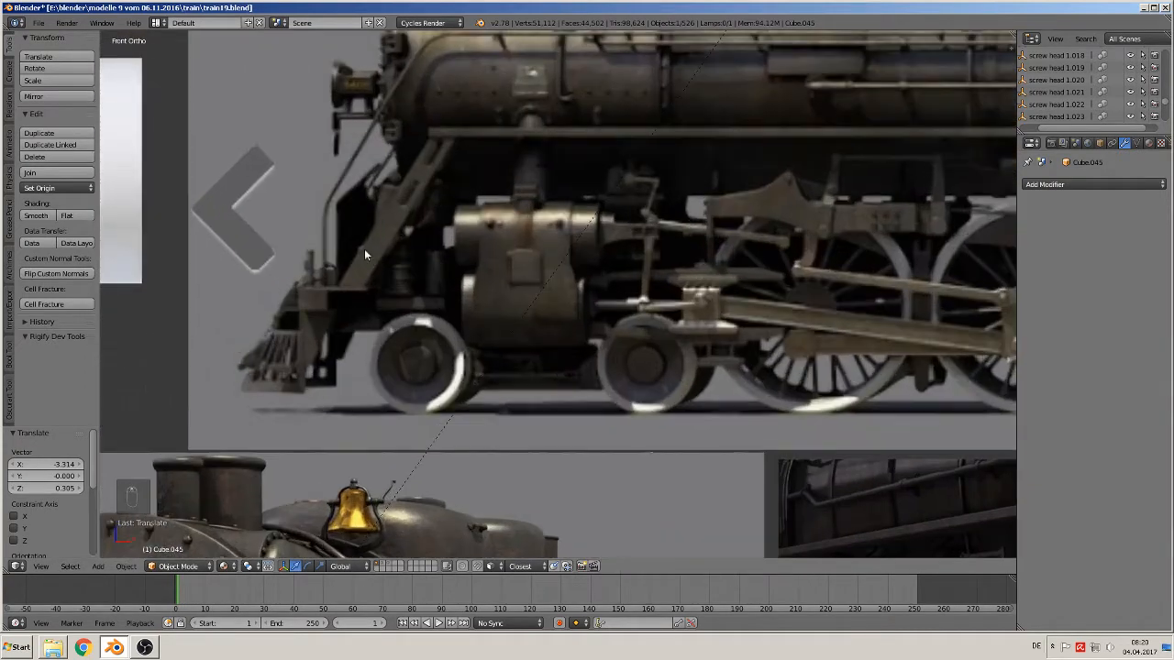
- Add a plane at the slanted front support in the side-view reference and rotate it 90° about X
{"action": "middle_click_drag", "start_coordinate": [364, 249], "coordinate": [455, 301], "text": "shift"}
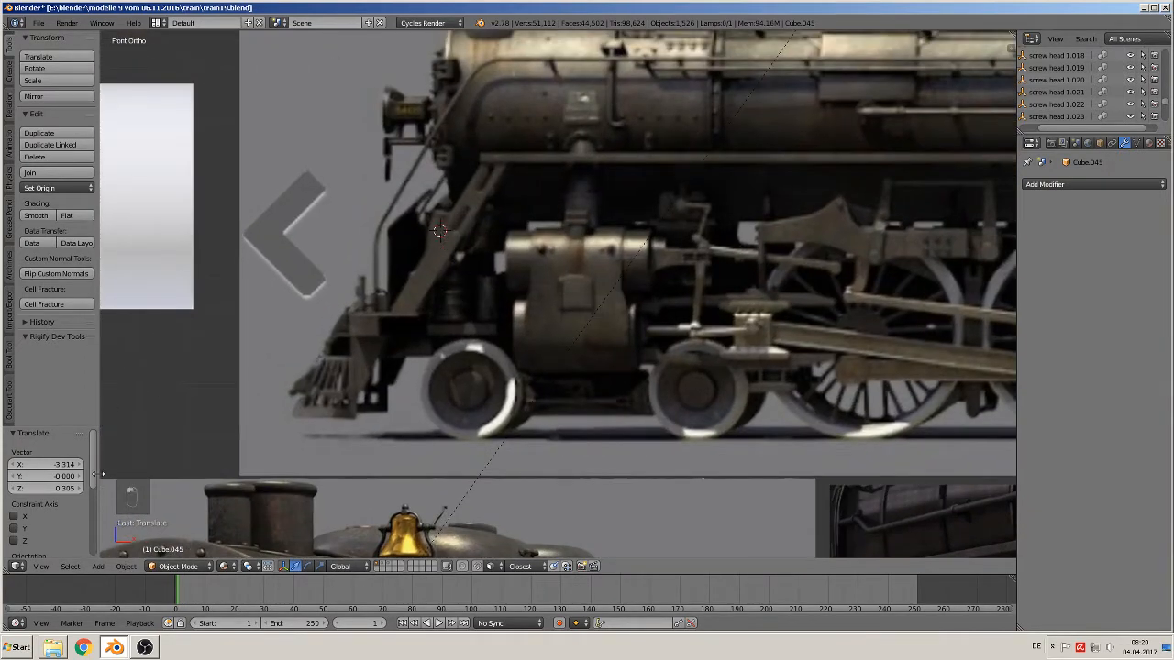
{"action": "left_click", "coordinate": [98, 566]}
{"action": "mouse_move", "coordinate": [110, 553]}
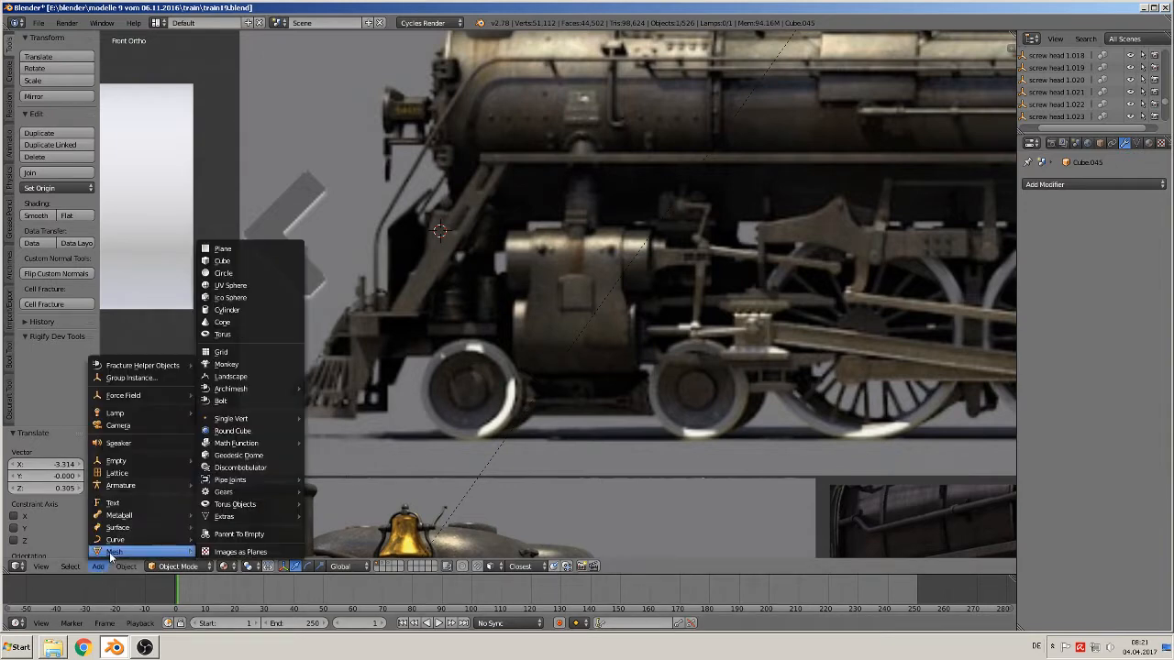
{"action": "left_click", "coordinate": [222, 249]}
{"action": "type", "text": "rx90"}
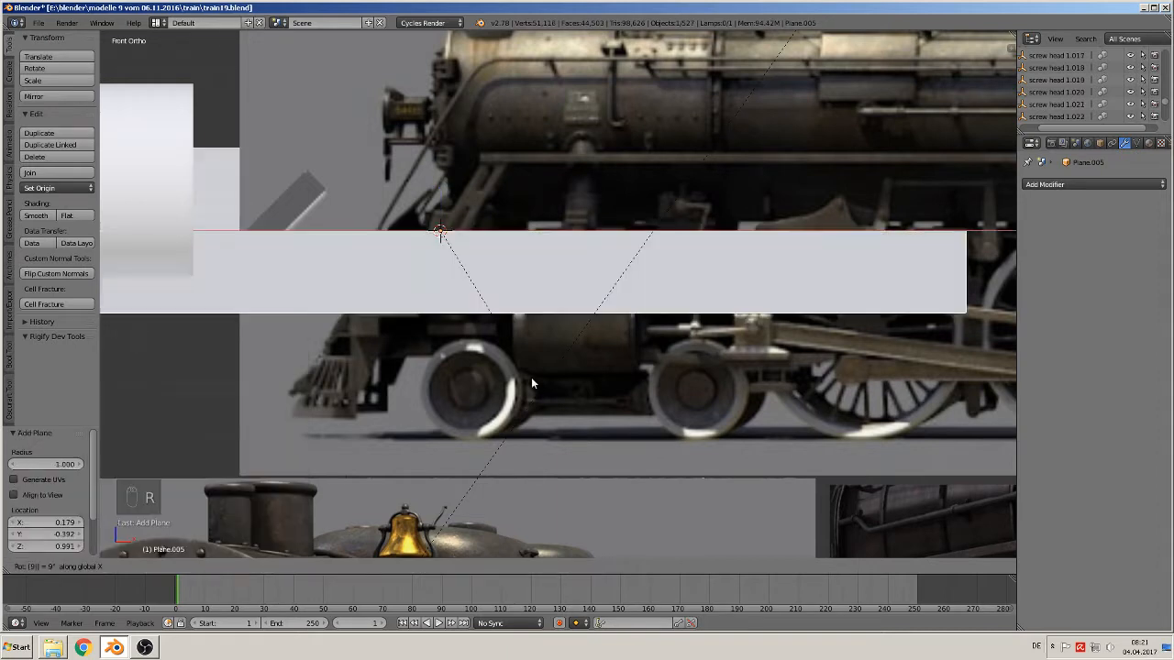
{"action": "key", "text": "Return"}
- Scale the plane to about 0.148 and narrow it along X by about 0.16 into an upright strip
{"action": "key", "text": "s"}
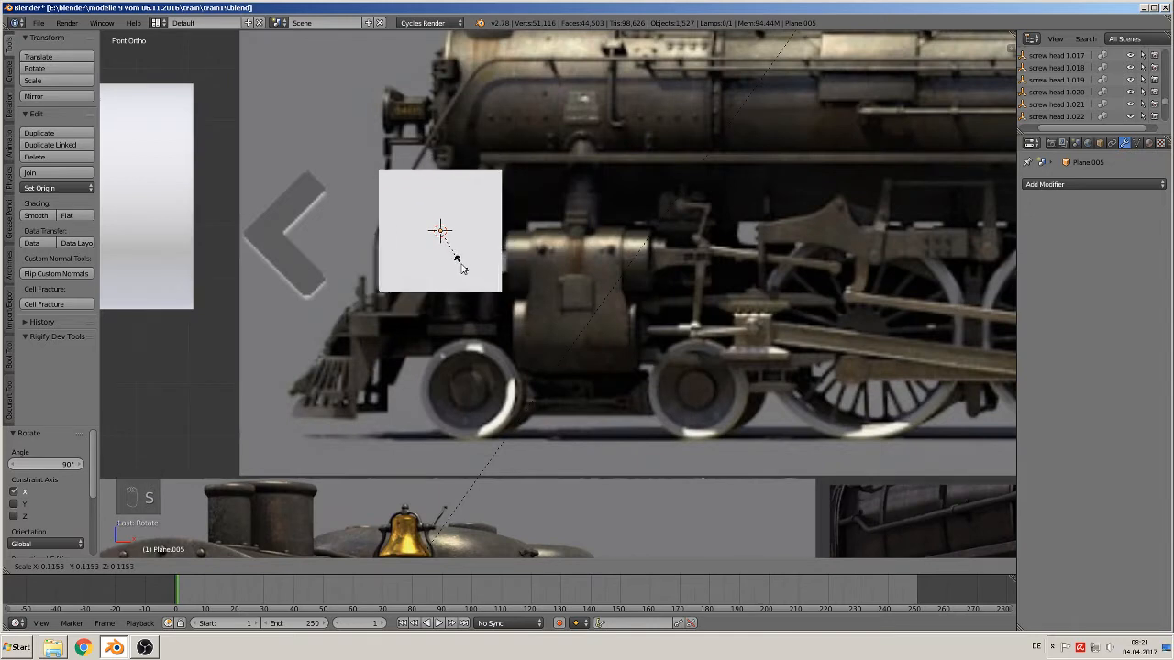
{"action": "left_click", "coordinate": [502, 278]}
{"action": "key", "text": "s"}
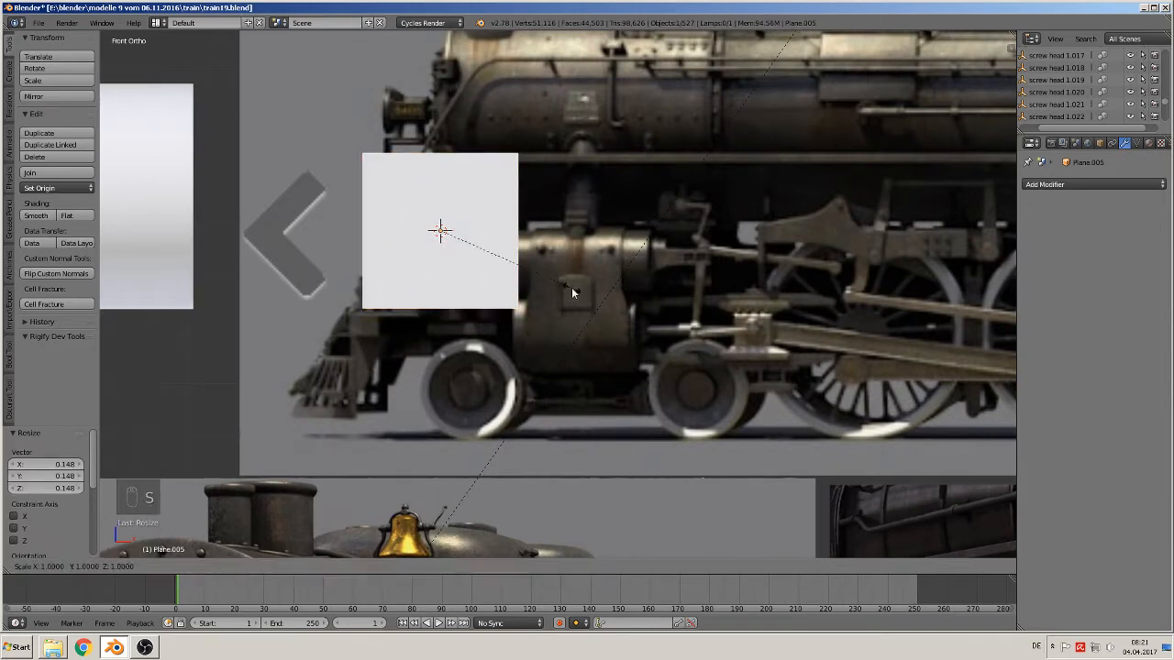
{"action": "key", "text": "x"}
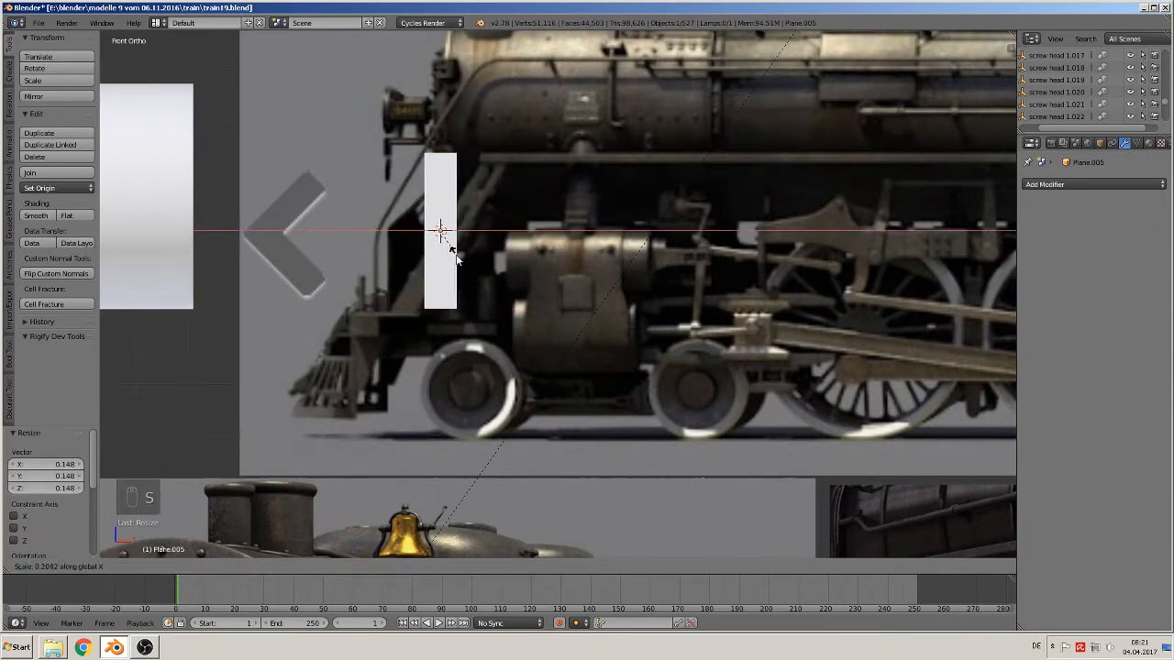
{"action": "left_click", "coordinate": [448, 244]}
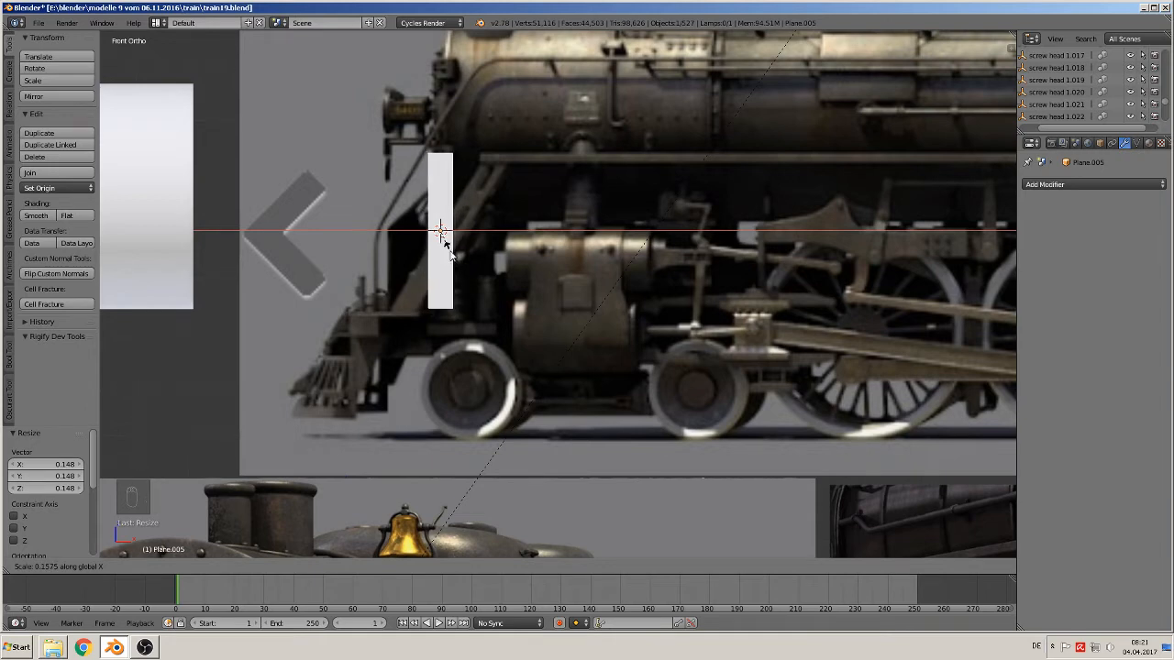
- Move the strip about 0.217 along X and -0.016 along Z, and lengthen it along Z by about 1.22
{"action": "key", "text": "g"}
{"action": "key", "text": "x"}
{"action": "left_click", "coordinate": [573, 262]}
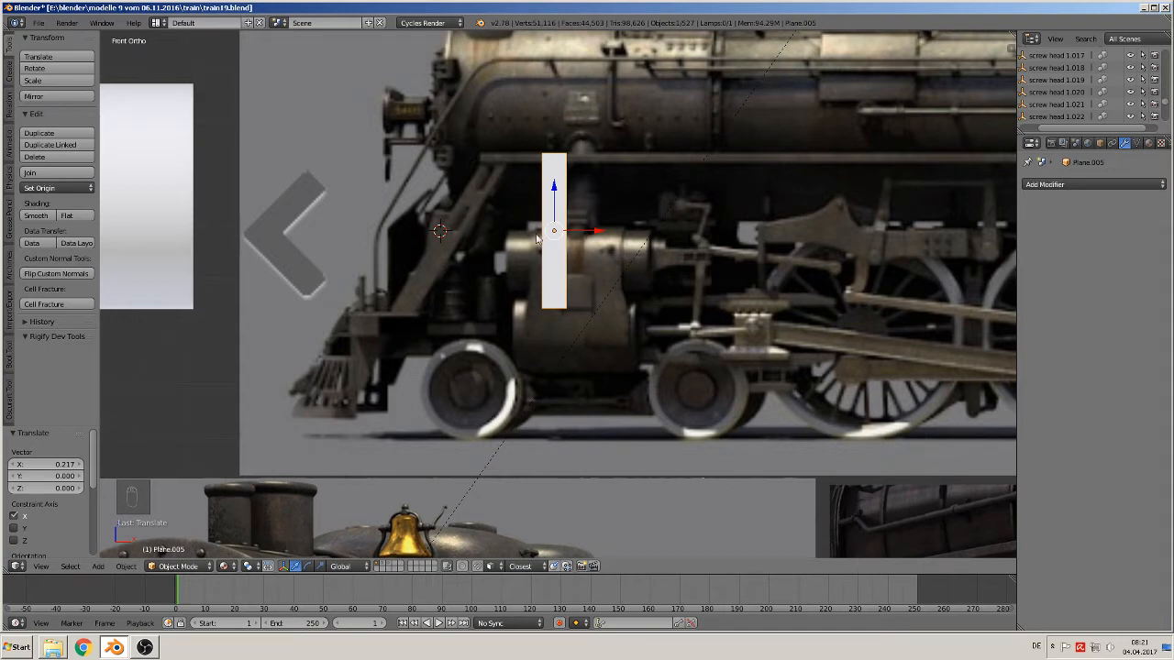
{"action": "key", "text": "g"}
{"action": "key", "text": "z"}
{"action": "left_click", "coordinate": [601, 303]}
{"action": "key", "text": "s"}
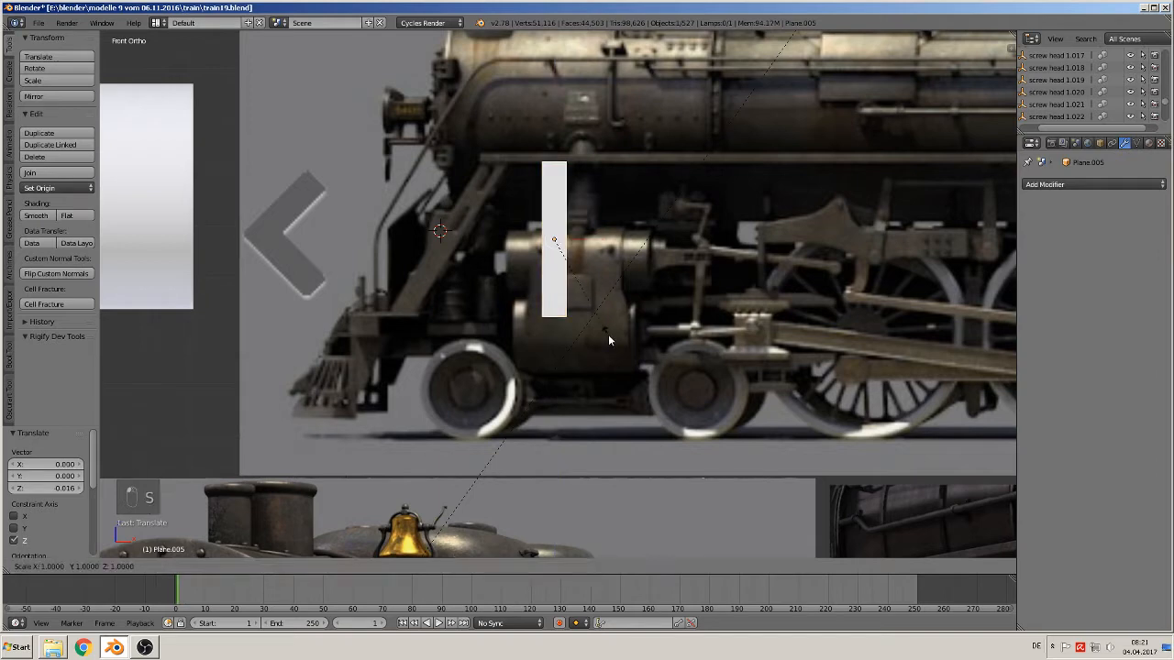
{"action": "key", "text": "z"}
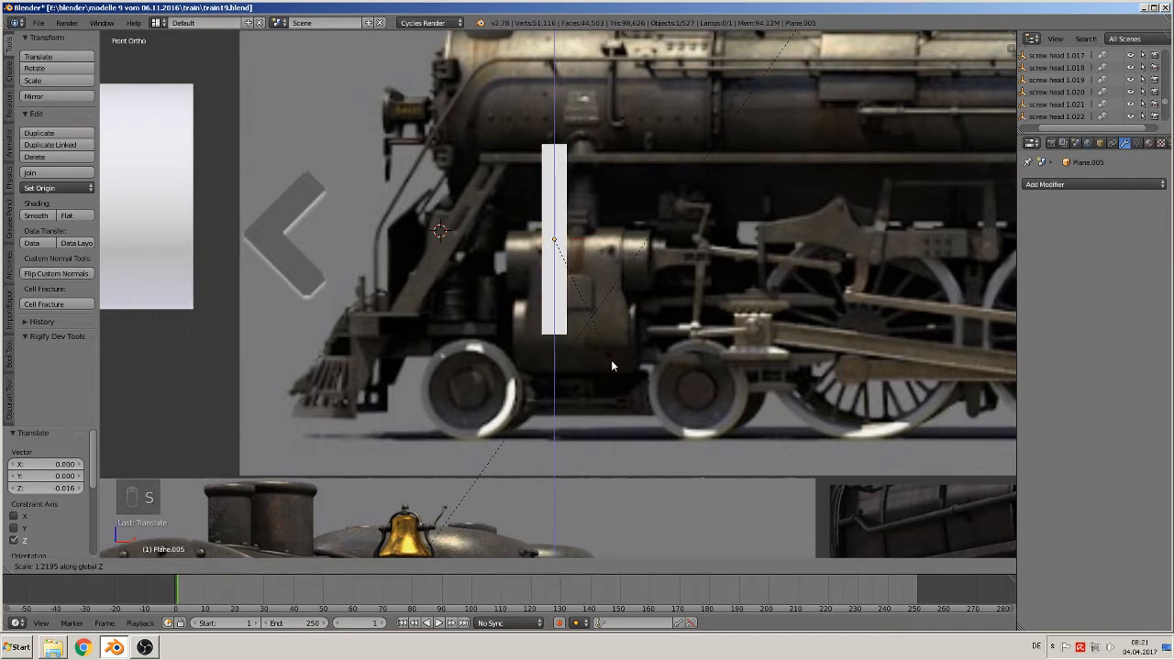
{"action": "left_click", "coordinate": [611, 361]}
{"action": "scroll", "coordinate": [593, 267], "scroll_direction": "up", "scroll_amount": 1}
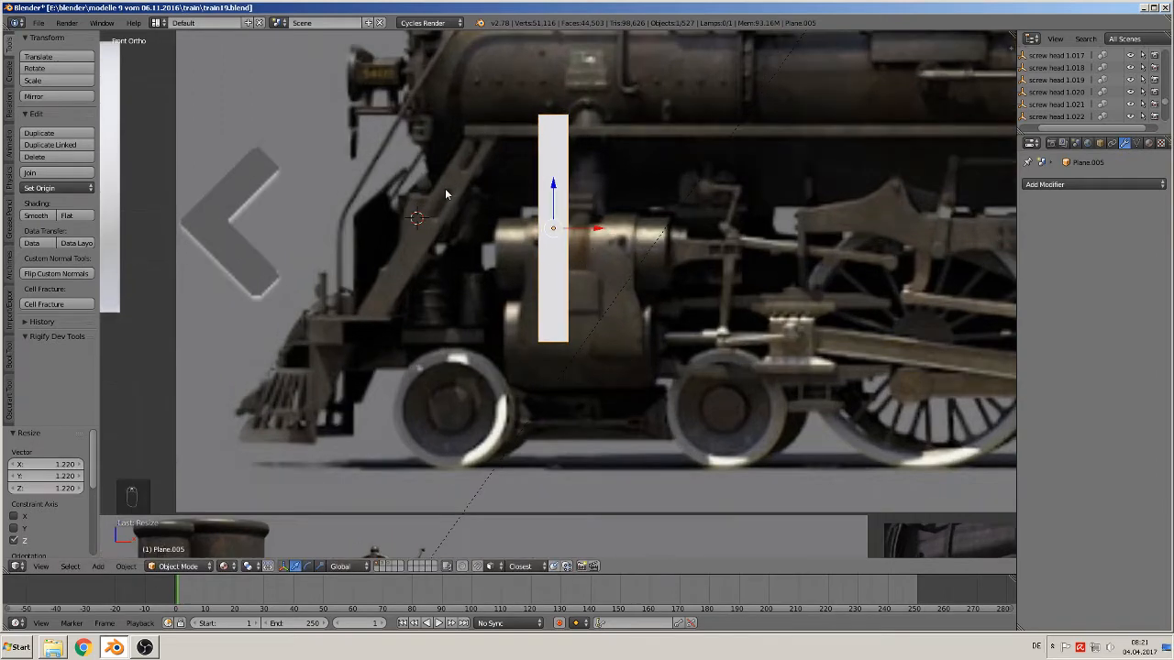
{"action": "scroll", "coordinate": [636, 316], "scroll_direction": "down", "scroll_amount": 6}
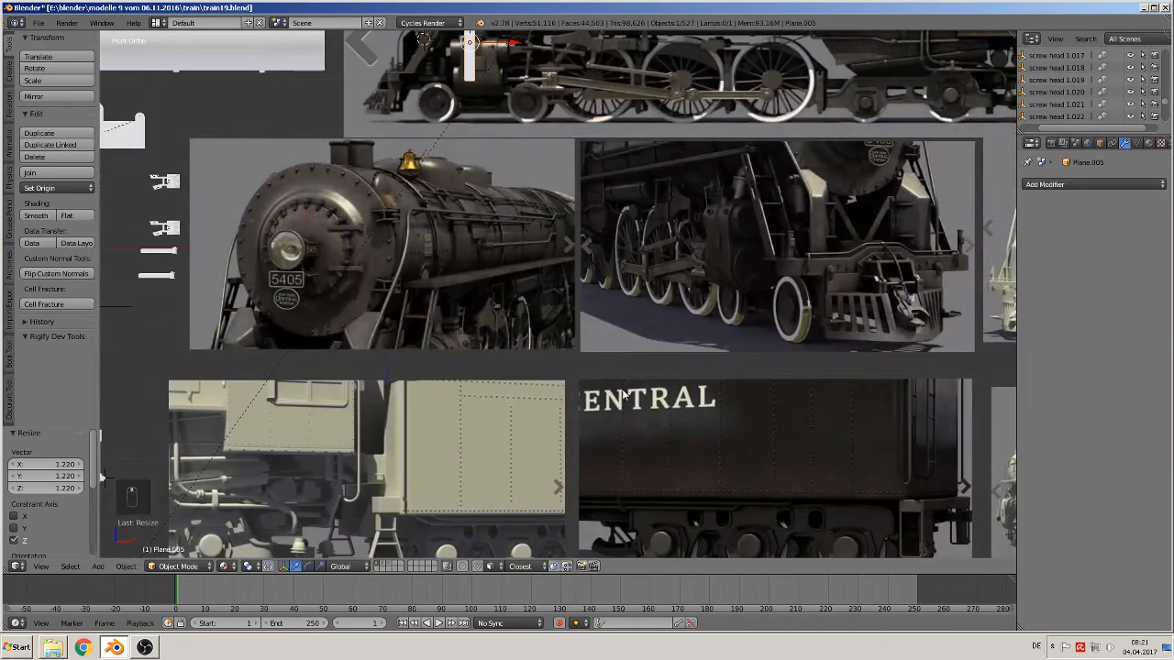
- Examine the slotted rails of the slanted front support in the photo, clay-render and side-view references
{"action": "middle_click_drag", "start_coordinate": [623, 392], "coordinate": [172, 372], "text": "shift"}
{"action": "scroll", "coordinate": [502, 187], "scroll_direction": "up", "scroll_amount": 4}
{"action": "middle_click_drag", "start_coordinate": [778, 157], "coordinate": [677, 274], "text": "shift"}
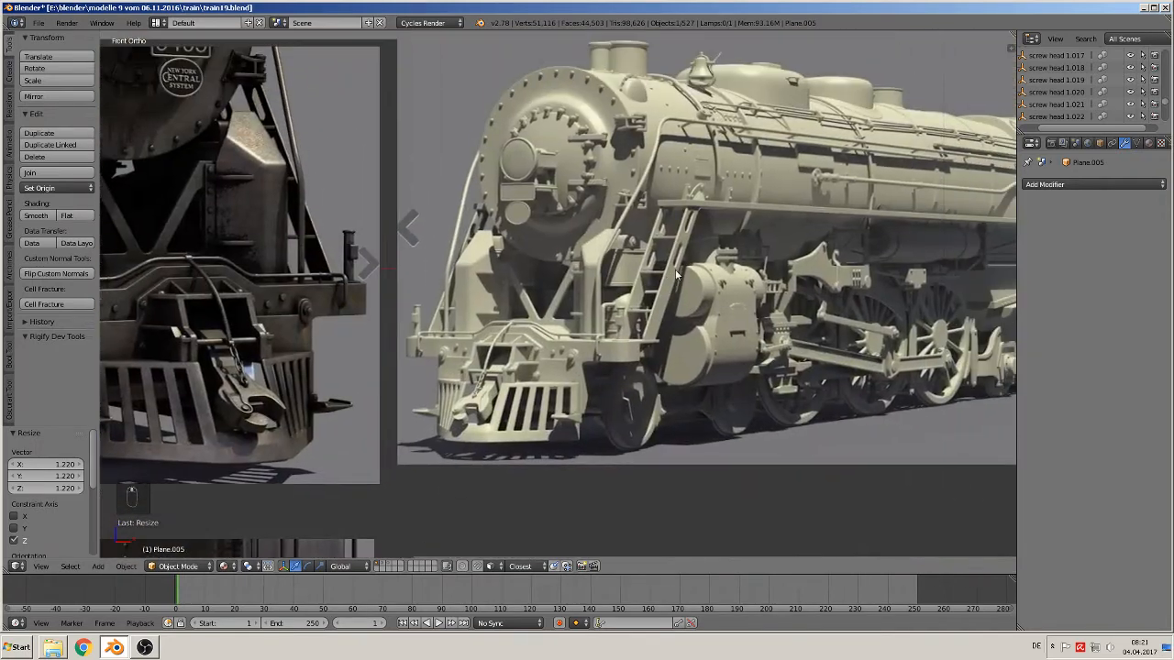
{"action": "scroll", "coordinate": [677, 274], "scroll_direction": "up", "scroll_amount": 2}
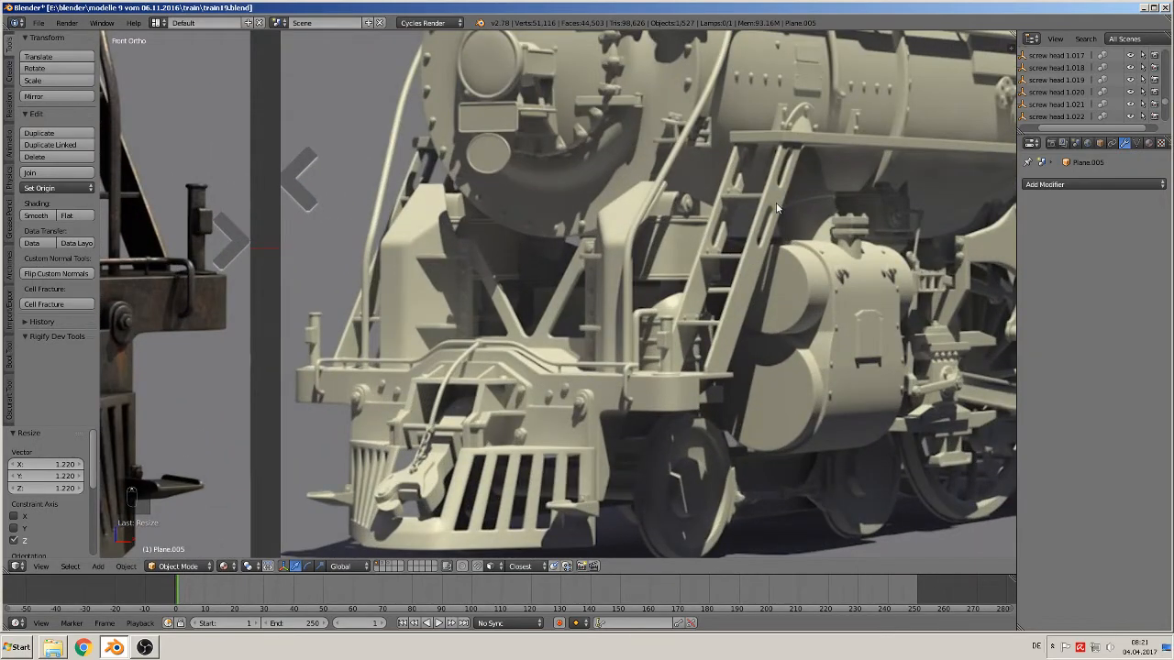
{"action": "scroll", "coordinate": [752, 299], "scroll_direction": "down", "scroll_amount": 13}
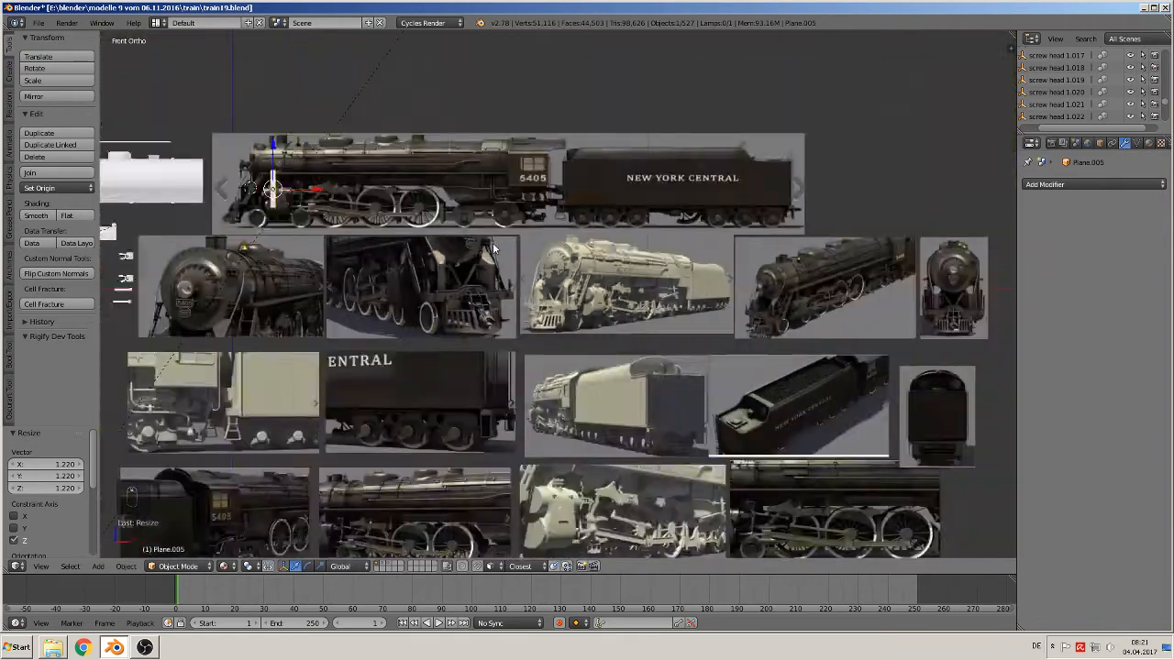
{"action": "middle_click_drag", "start_coordinate": [382, 208], "coordinate": [536, 398], "text": "shift"}
{"action": "scroll", "coordinate": [672, 221], "scroll_direction": "up", "scroll_amount": 5}
{"action": "scroll", "coordinate": [672, 221], "scroll_direction": "up", "scroll_amount": 1}
{"action": "scroll", "coordinate": [587, 330], "scroll_direction": "up", "scroll_amount": 4}
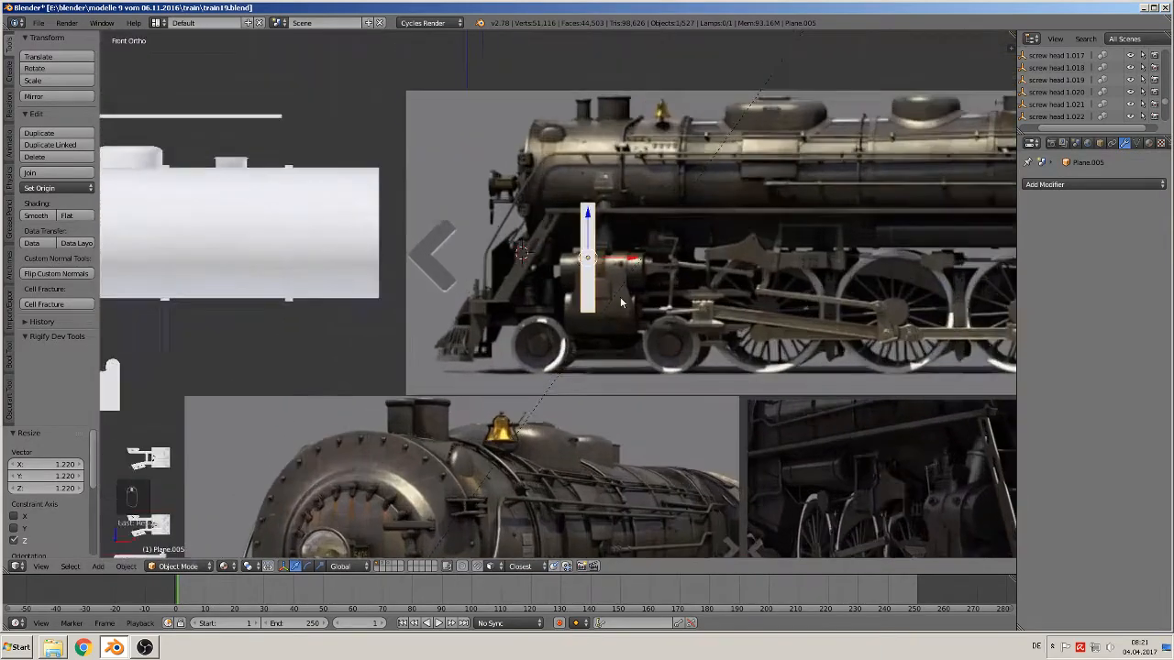
- Narrow the upright strip along X by about 0.917
{"action": "middle_click_drag", "start_coordinate": [600, 313], "coordinate": [556, 383], "text": "shift"}
{"action": "scroll", "coordinate": [587, 353], "scroll_direction": "up", "scroll_amount": 2}
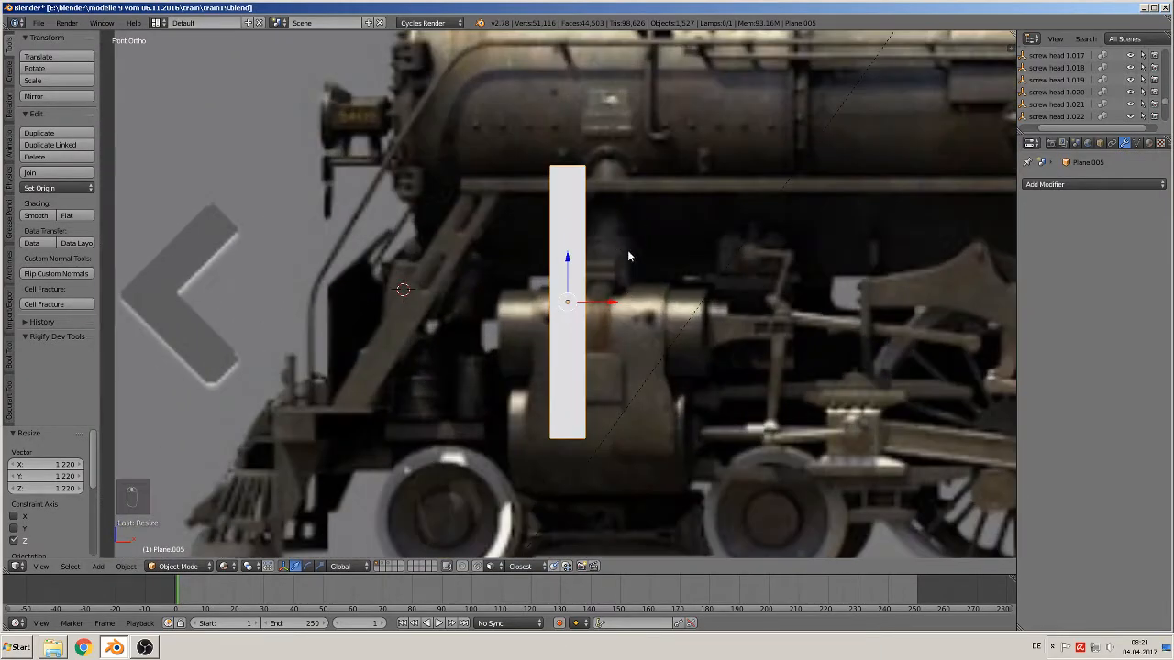
{"action": "key", "text": "s"}
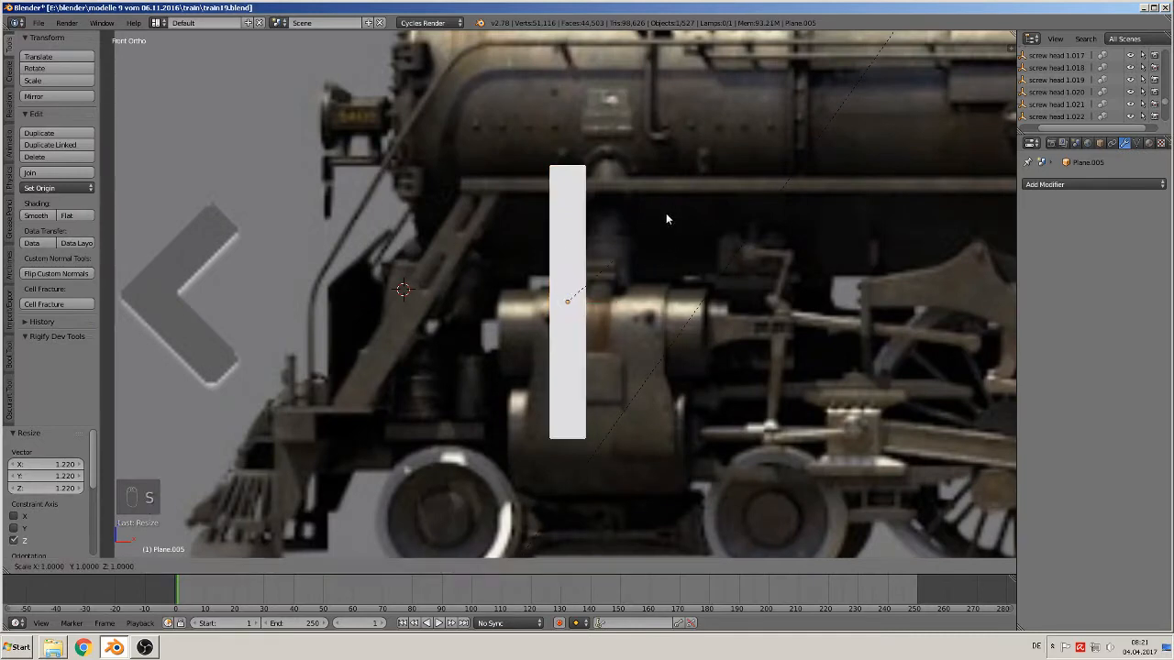
{"action": "key", "text": "x"}
{"action": "left_click", "coordinate": [653, 215]}
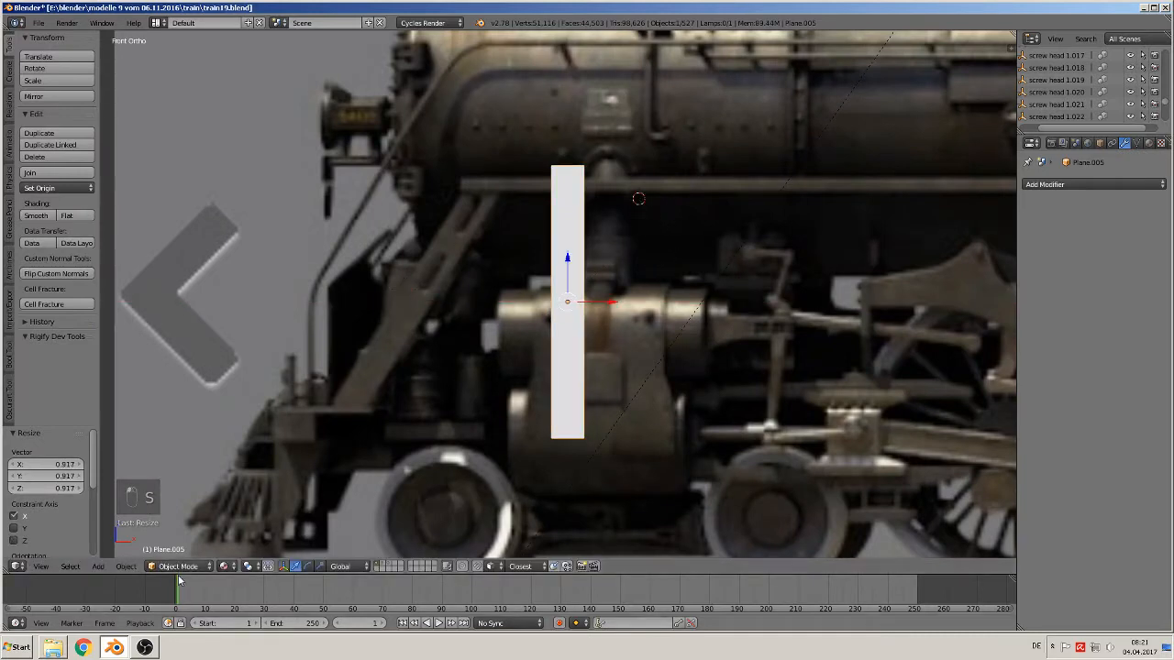
- Add a circle beside the strip's upper end, rotate it 90° about X and scale it to about 0.096
{"action": "left_click", "coordinate": [97, 566]}
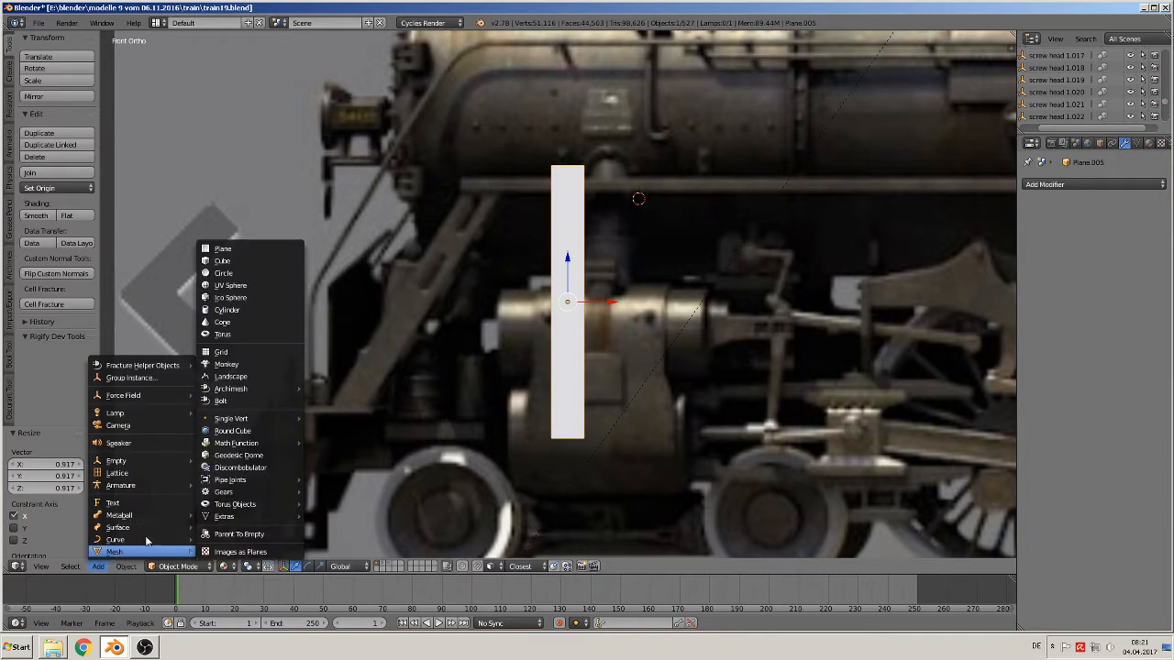
{"action": "left_click", "coordinate": [275, 274]}
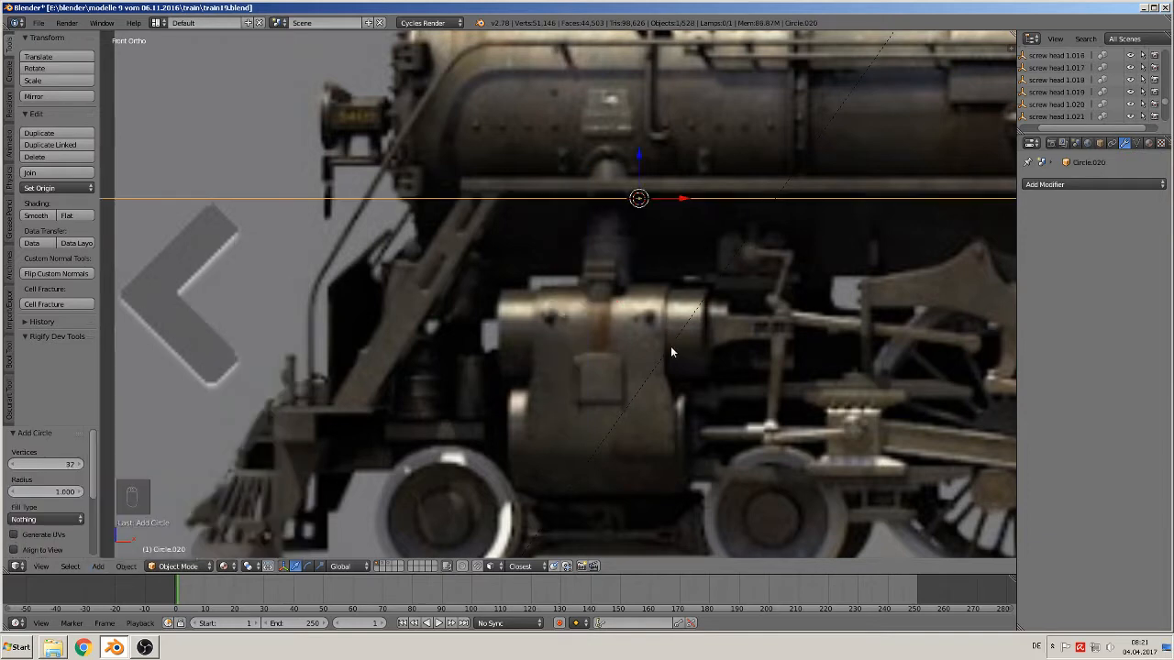
{"action": "key", "text": "r"}
{"action": "key", "text": "x"}
{"action": "key", "text": "9"}
{"action": "key", "text": "0"}
{"action": "key", "text": "Return"}
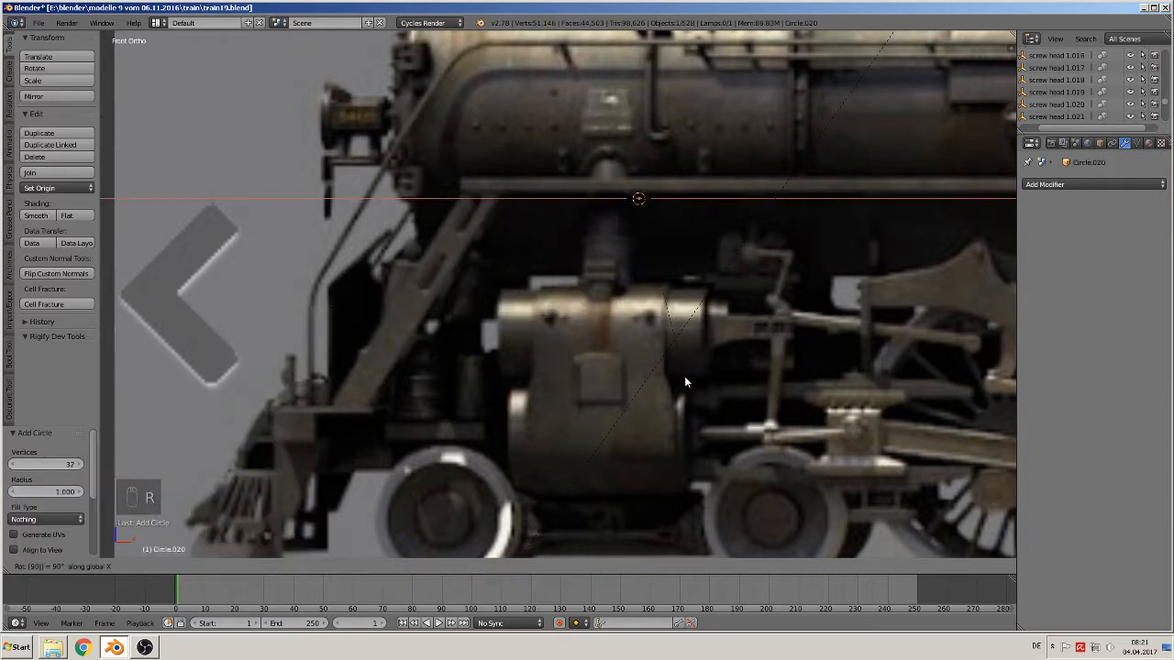
{"action": "key", "text": "s"}
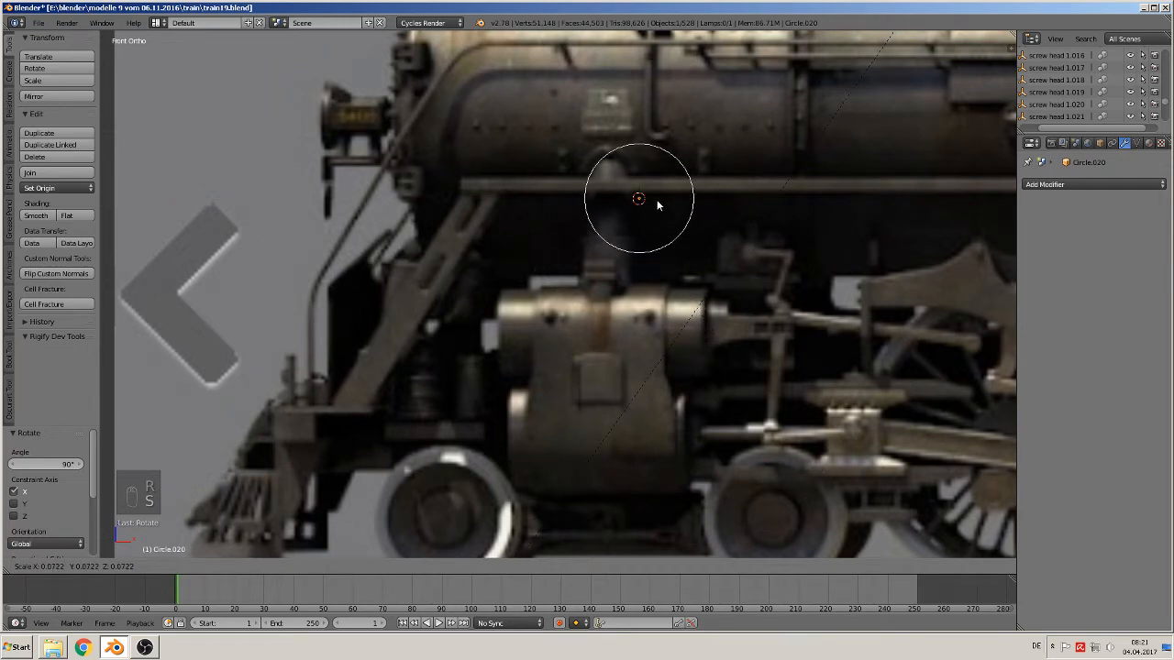
{"action": "left_click", "coordinate": [665, 211]}
- Move the strip about -0.021 and the circle about -0.054 along Y, in front of the reference image
{"action": "middle_click_drag", "start_coordinate": [665, 209], "coordinate": [642, 318]}
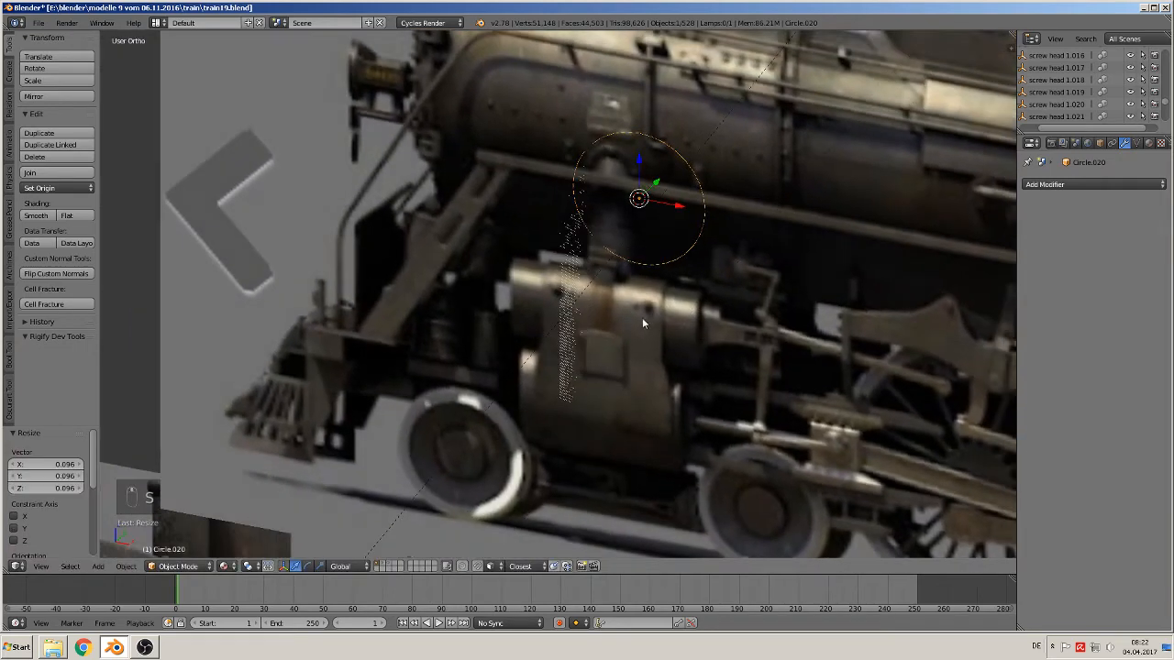
{"action": "right_click", "coordinate": [581, 275]}
{"action": "left_click_drag", "start_coordinate": [595, 263], "coordinate": [587, 268]}
{"action": "right_click", "coordinate": [600, 226]}
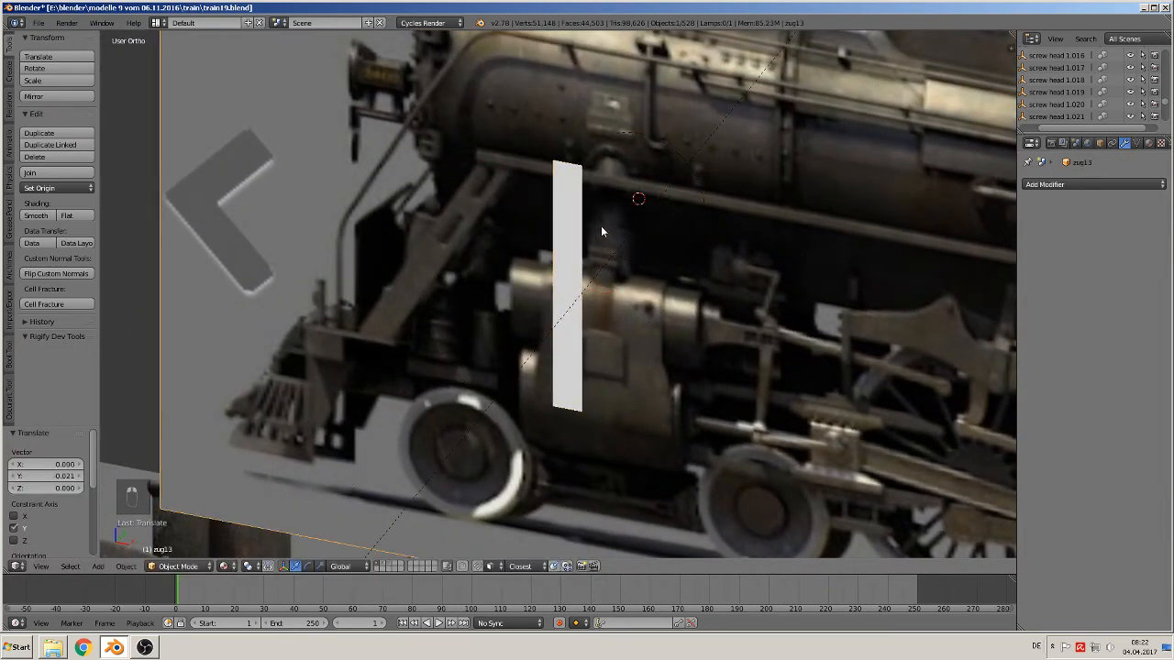
{"action": "right_click", "coordinate": [589, 229]}
{"action": "left_click_drag", "start_coordinate": [660, 187], "coordinate": [645, 206]}
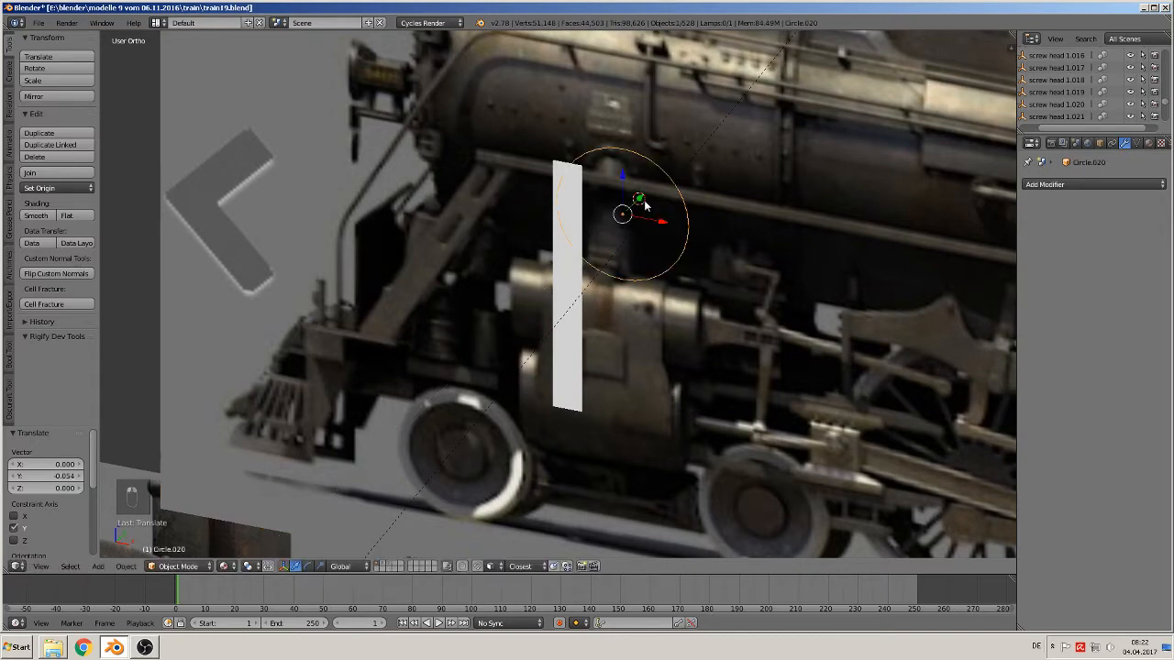
- Shrink the circle and move it about -0.095 along X onto the strip's upper end, with a last scaling of about 0.752
{"action": "key", "text": "KP_1"}
{"action": "key", "text": "s"}
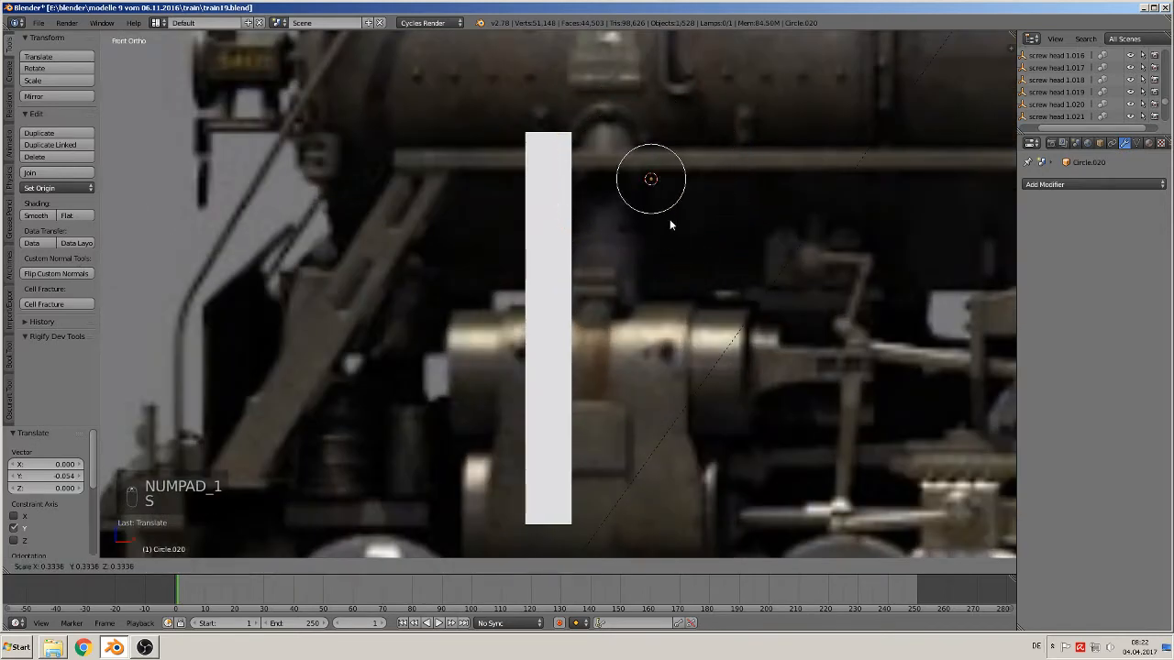
{"action": "left_click", "coordinate": [660, 196]}
{"action": "left_click_drag", "start_coordinate": [690, 179], "coordinate": [587, 182]}
{"action": "key", "text": "s"}
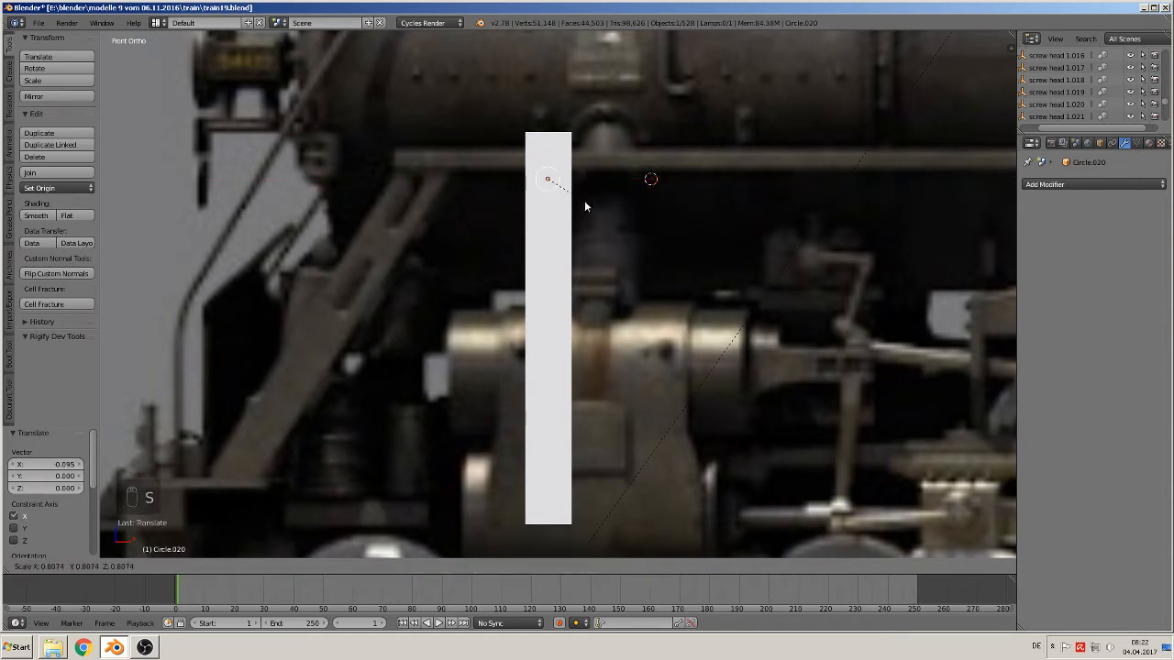
{"action": "left_click", "coordinate": [582, 201]}
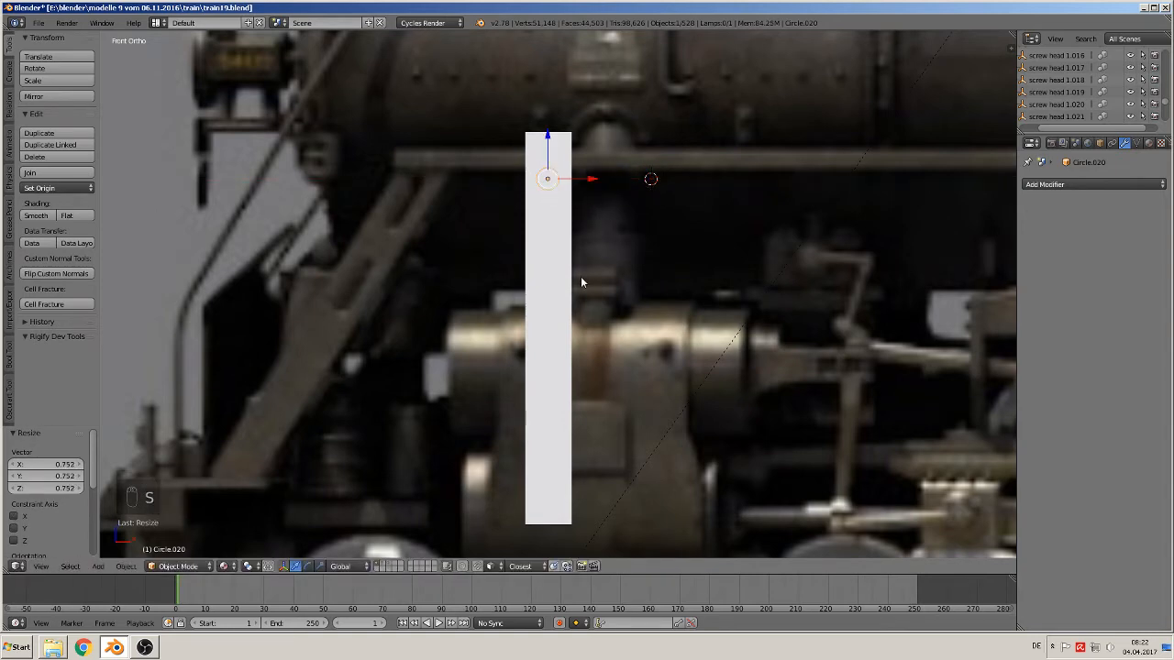
- Enter Edit Mode on the circle and disable proportional editing
{"action": "scroll", "coordinate": [581, 276], "scroll_direction": "up", "scroll_amount": 4}
{"action": "key", "text": "Tab"}
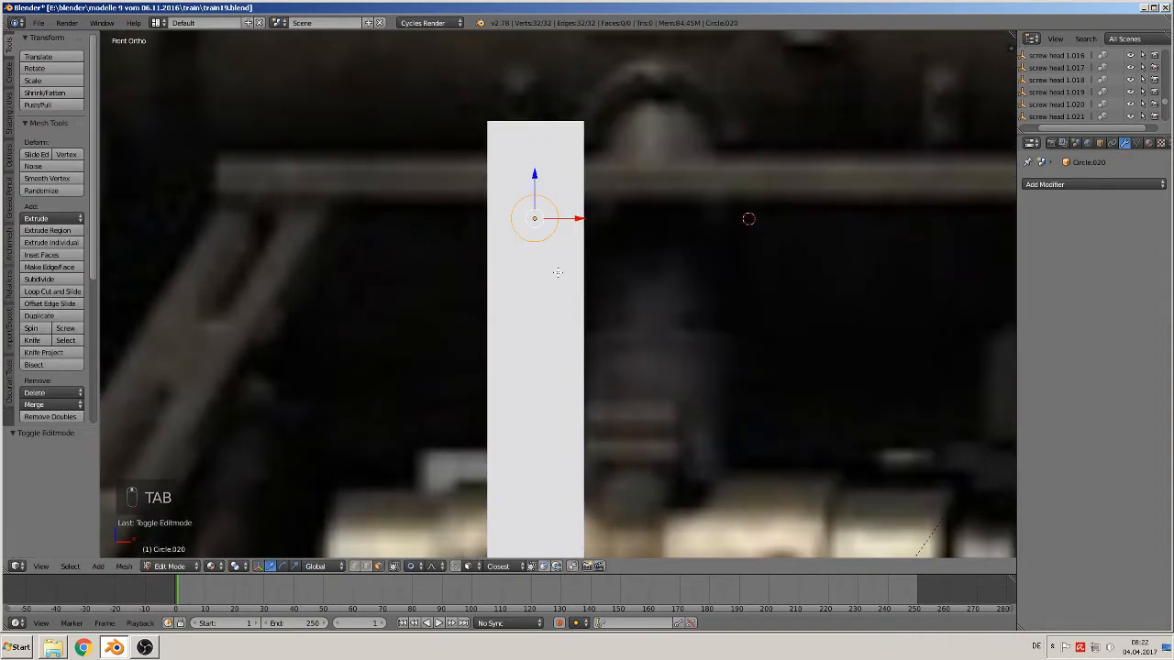
{"action": "left_click", "coordinate": [409, 563]}
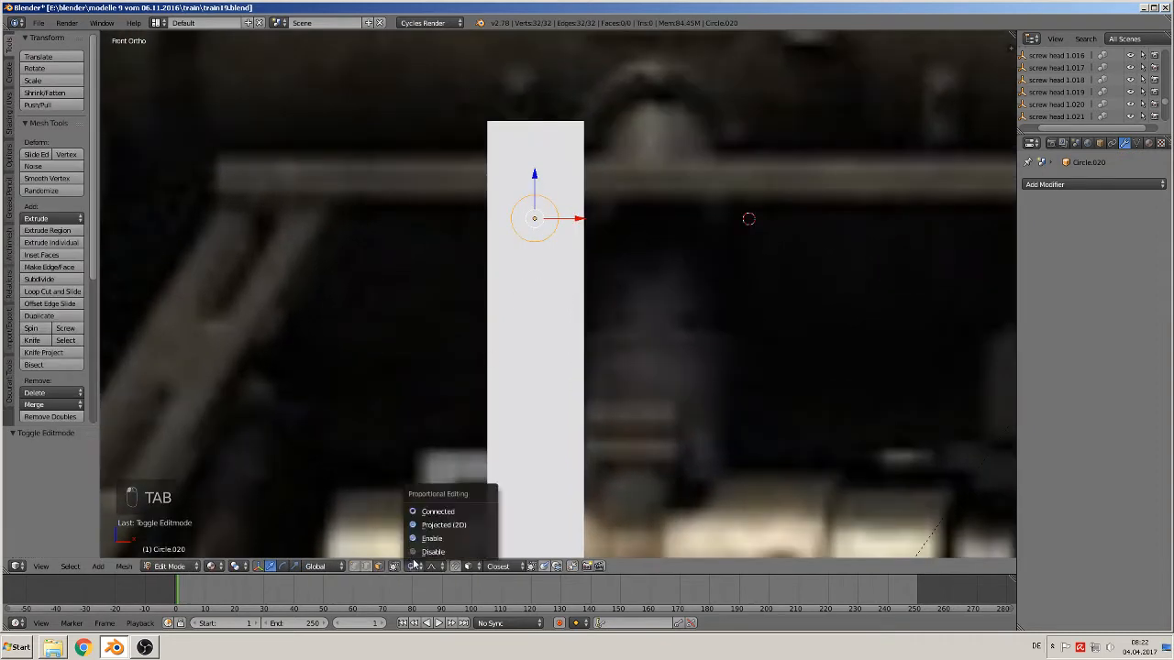
{"action": "left_click", "coordinate": [413, 551]}
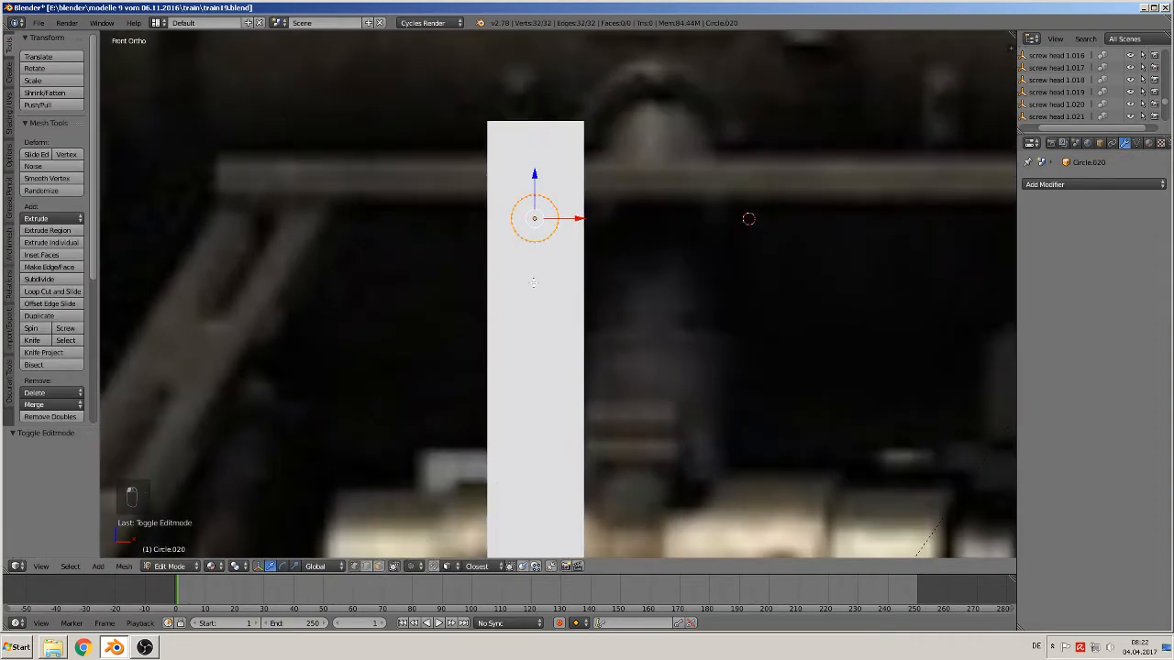
- Delete the vertices of the circle's lower half, leaving an upper half-circle arc
{"action": "key", "text": "a"}
{"action": "key", "text": "b"}
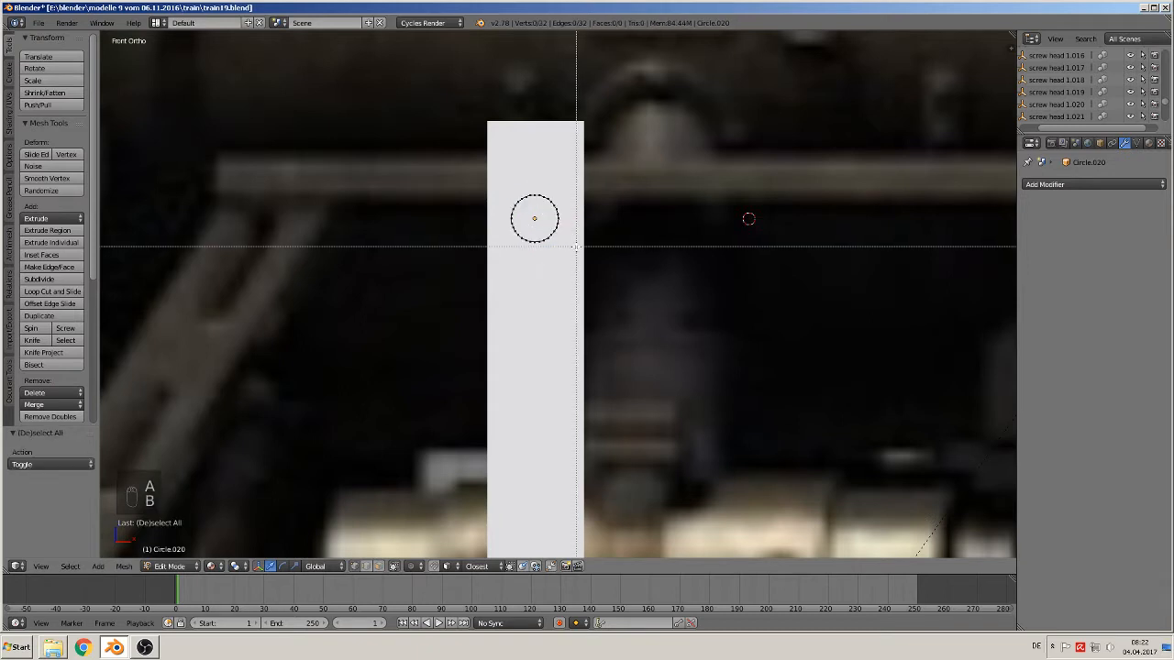
{"action": "left_click_drag", "start_coordinate": [577, 247], "coordinate": [490, 221]}
{"action": "key", "text": "x"}
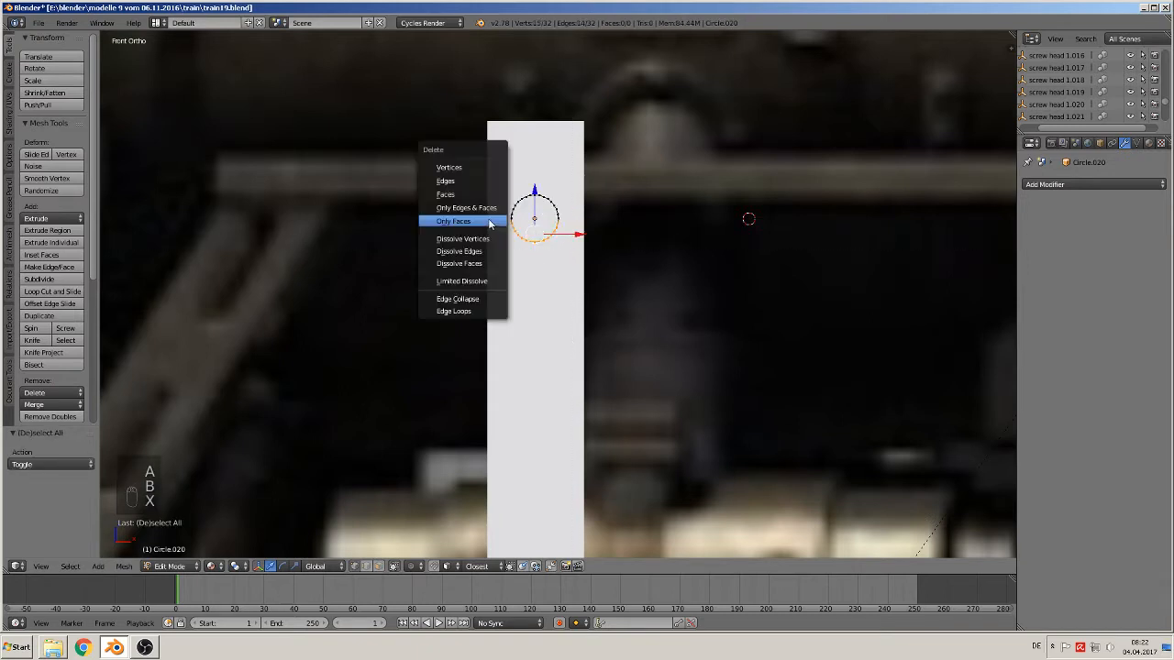
{"action": "left_click", "coordinate": [450, 168]}
- Duplicate the whole arc and place the copy about -0.045 along Z
{"action": "key", "text": "a"}
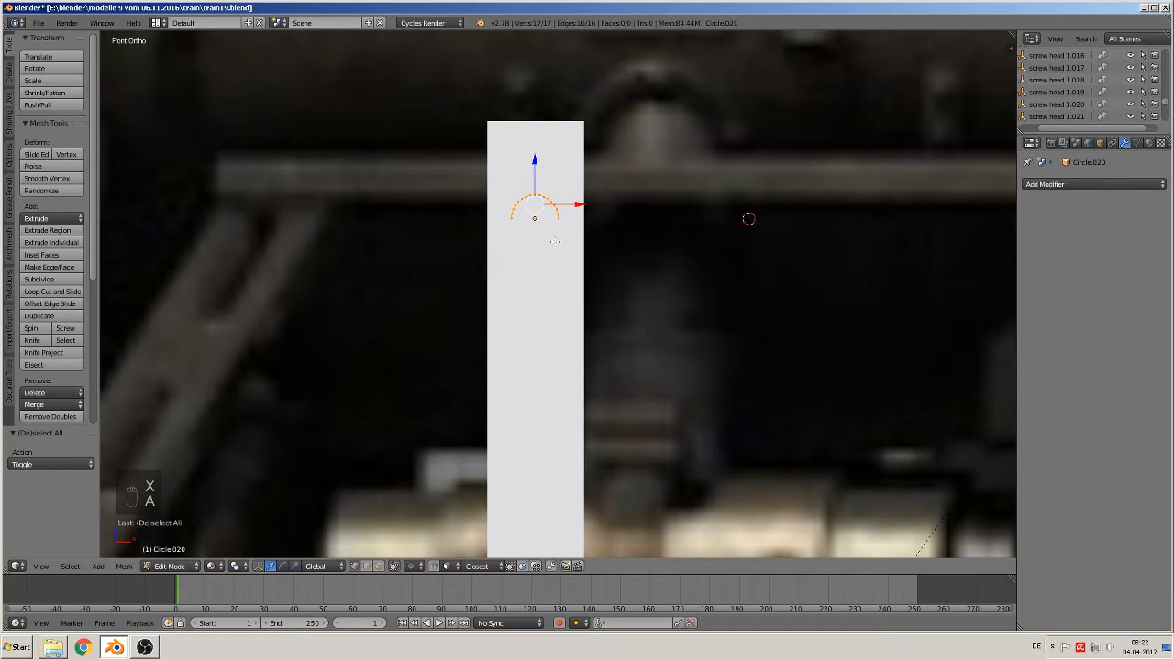
{"action": "key", "text": "shift+d"}
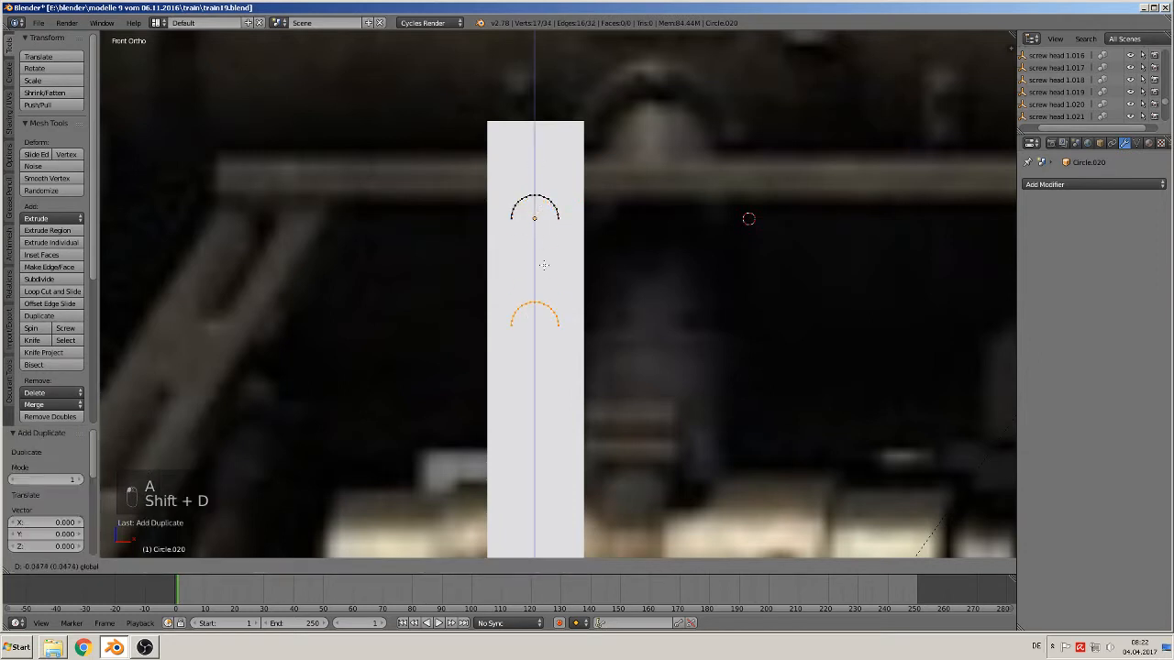
{"action": "left_click", "coordinate": [563, 281]}
{"action": "key", "text": "r"}
{"action": "key", "text": "x"}
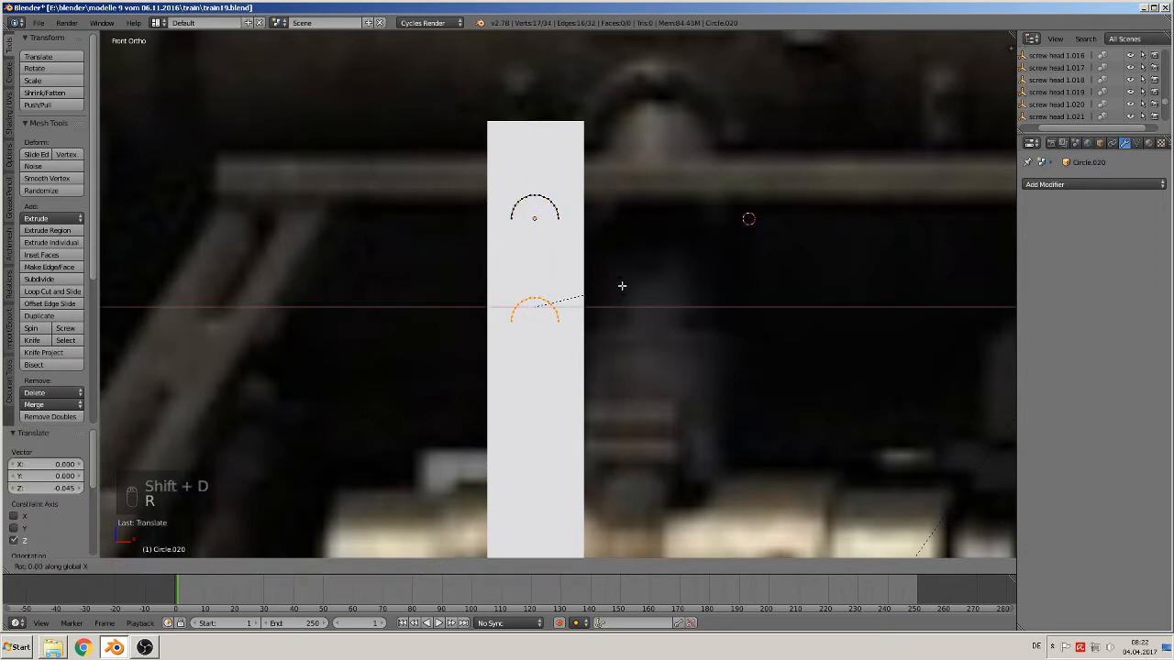
{"action": "key", "text": "9"}
{"action": "key", "text": "0"}
{"action": "key", "text": "Escape"}
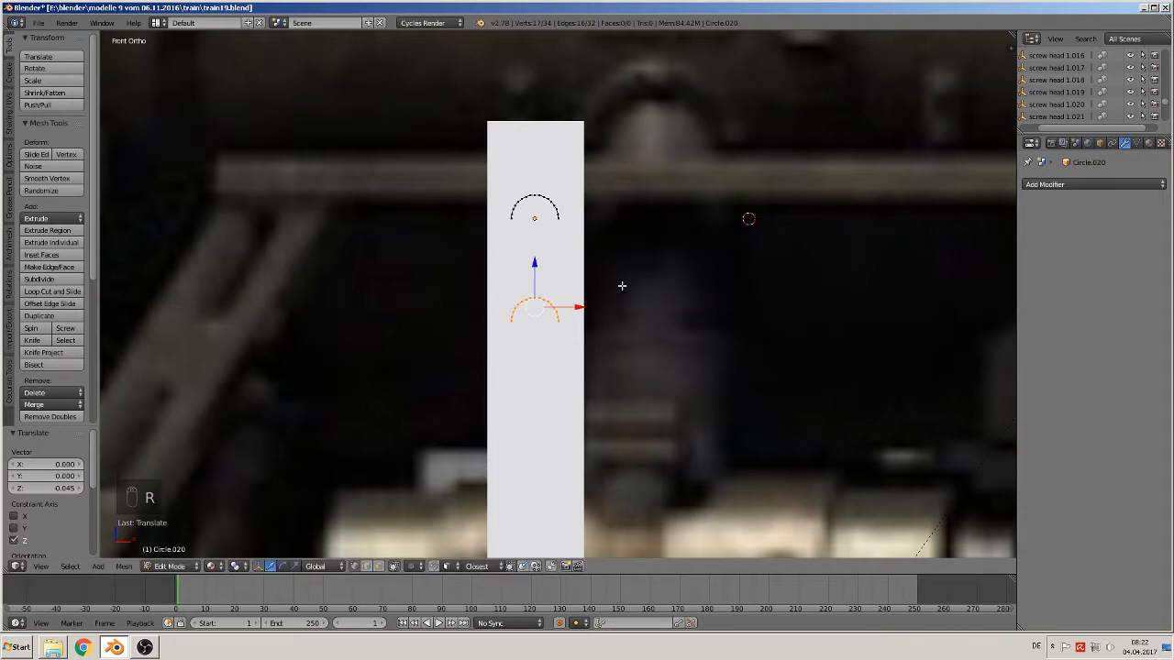
- Rotate the duplicated arc 180° about X so it mirrors the upper one
{"action": "key", "text": "r"}
{"action": "key", "text": "x"}
{"action": "key", "text": "1"}
{"action": "key", "text": "8"}
{"action": "key", "text": "0"}
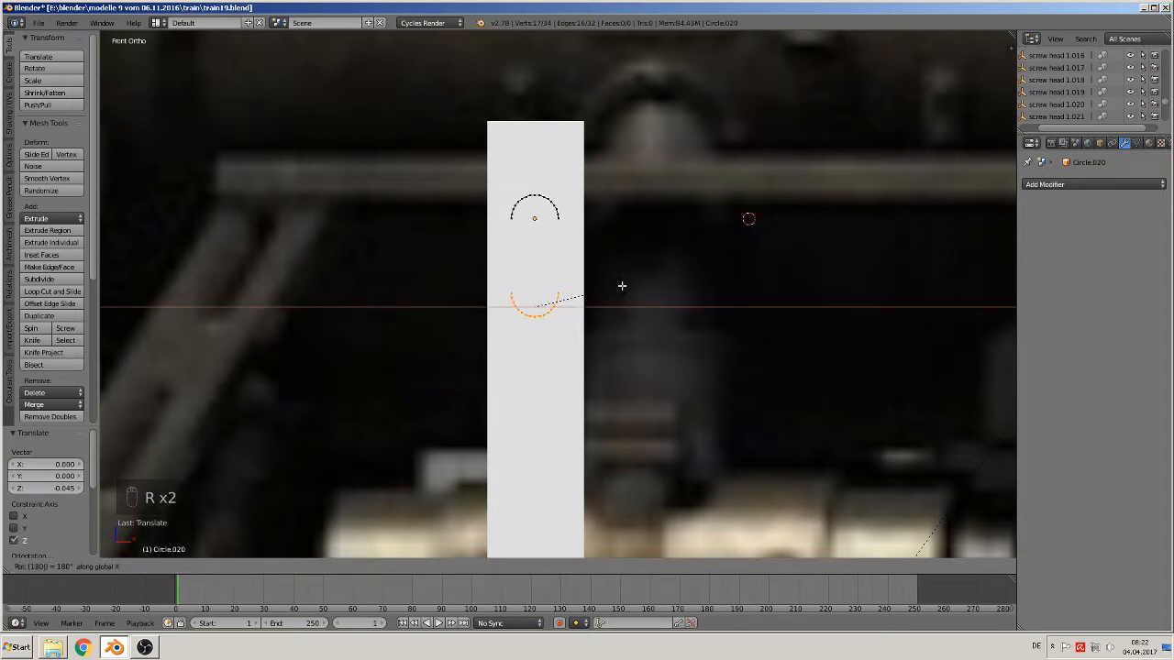
{"action": "key", "text": "Return"}
- Connect the open ends of the two arcs with a straight edge on each side to close the slot outline
{"action": "scroll", "coordinate": [647, 254], "scroll_direction": "down", "scroll_amount": 6}
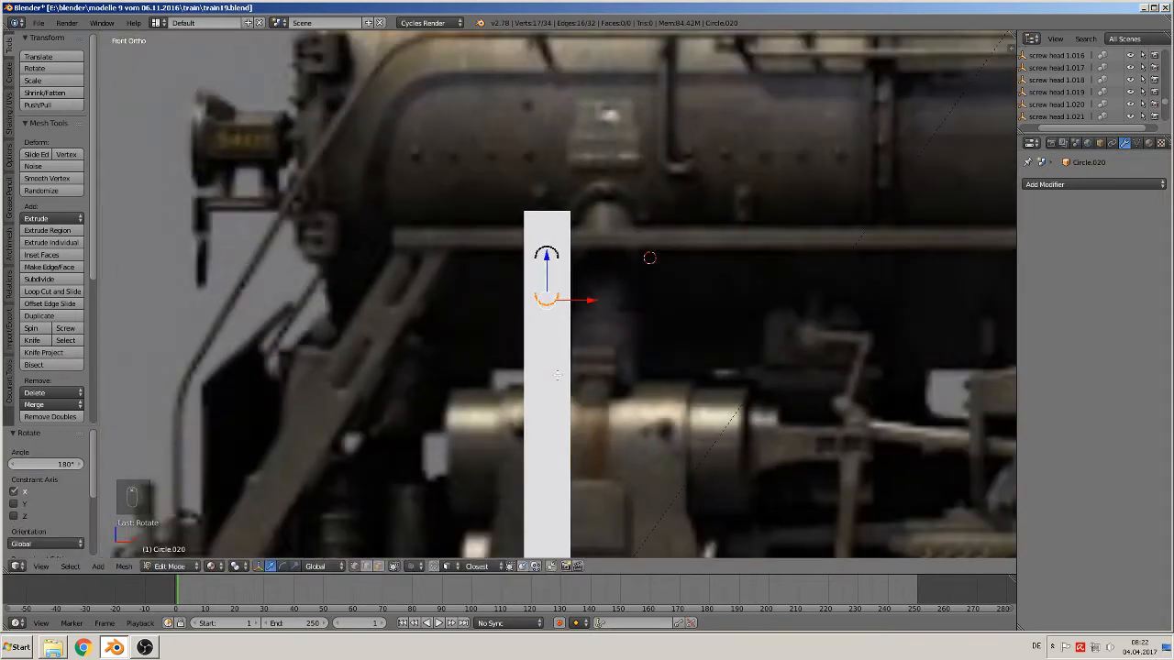
{"action": "scroll", "coordinate": [647, 254], "scroll_direction": "up", "scroll_amount": 4}
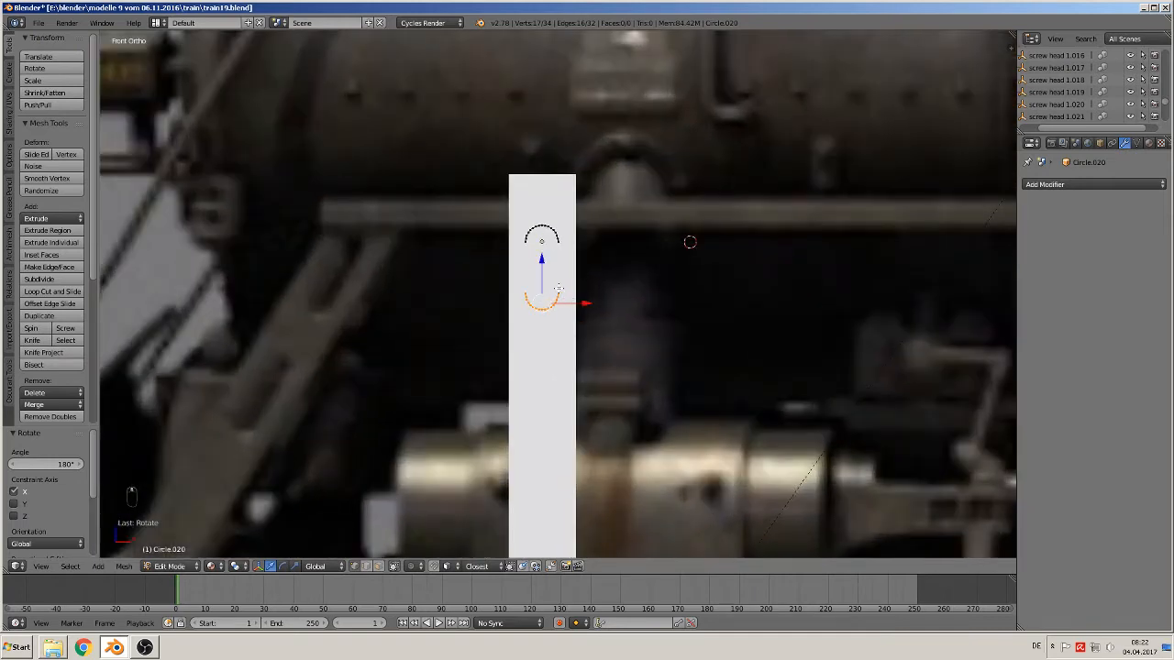
{"action": "right_click", "coordinate": [557, 291]}
{"action": "right_click", "coordinate": [564, 248], "text": "shift"}
{"action": "key", "text": "f"}
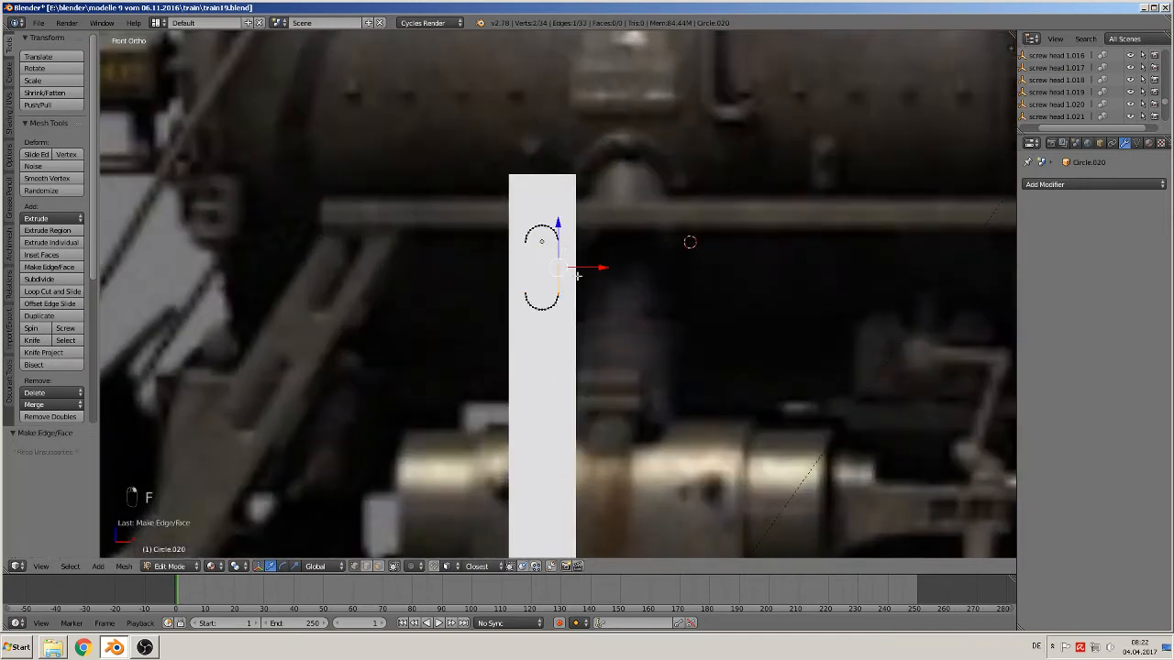
{"action": "right_click", "coordinate": [533, 288]}
{"action": "right_click", "coordinate": [536, 248], "text": "shift"}
{"action": "key", "text": "f"}
- Lengthen the slot outline by moving its lower arc about -0.011 along Z
{"action": "scroll", "coordinate": [546, 266], "scroll_direction": "down", "scroll_amount": 4}
{"action": "scroll", "coordinate": [554, 334], "scroll_direction": "up", "scroll_amount": 3}
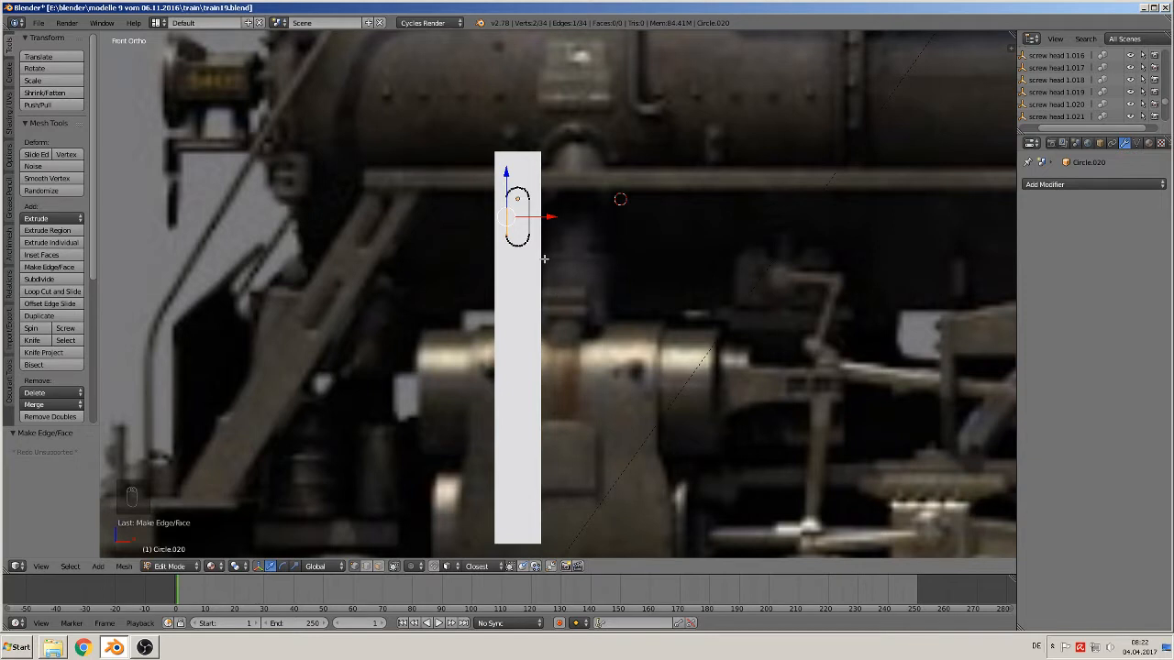
{"action": "key", "text": "a"}
{"action": "key", "text": "b"}
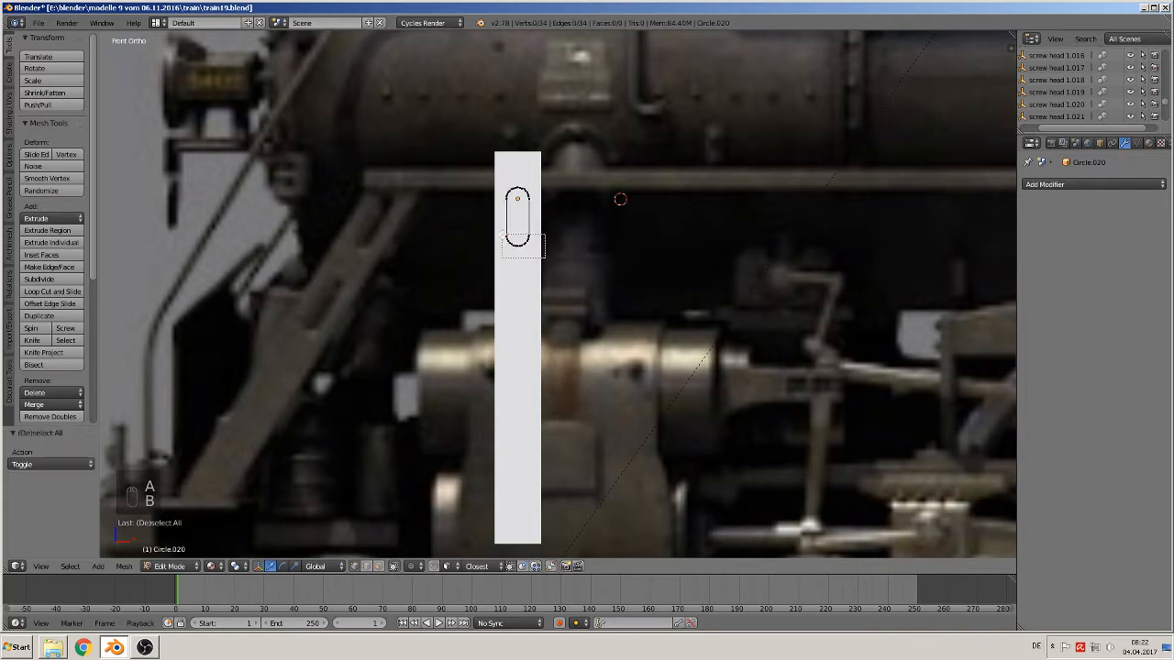
{"action": "left_click_drag", "start_coordinate": [543, 255], "coordinate": [515, 213]}
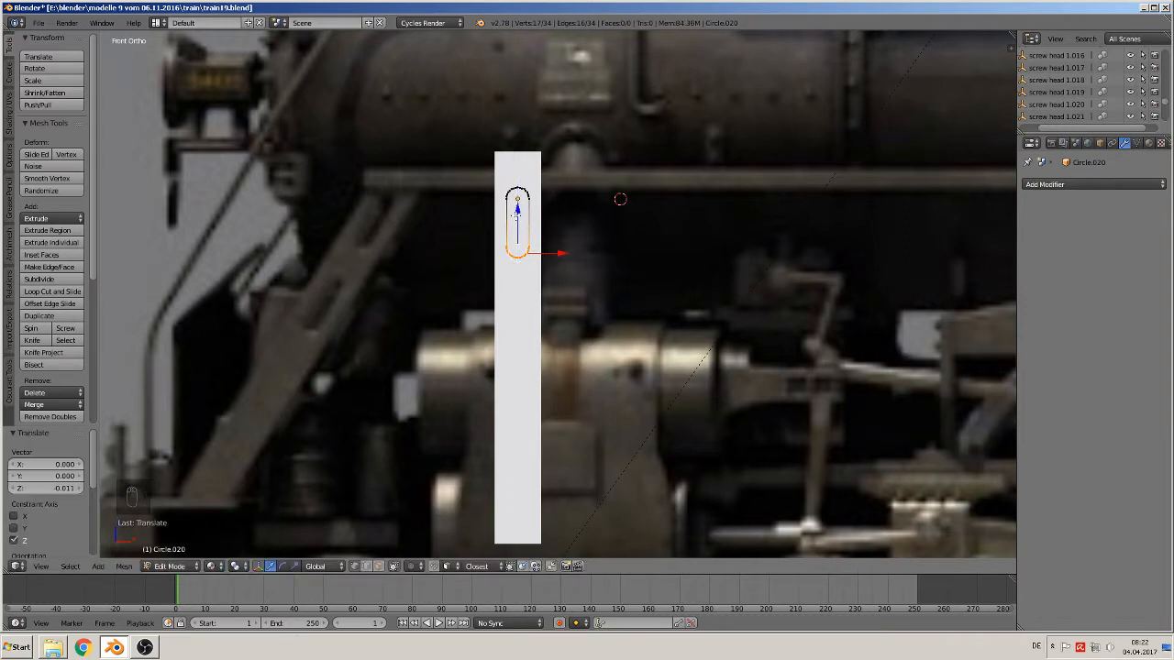
- Select the entire slot outline and move it about 0.003 along Z
{"action": "key", "text": "a"}
{"action": "key", "text": "a"}
{"action": "key", "text": "a"}
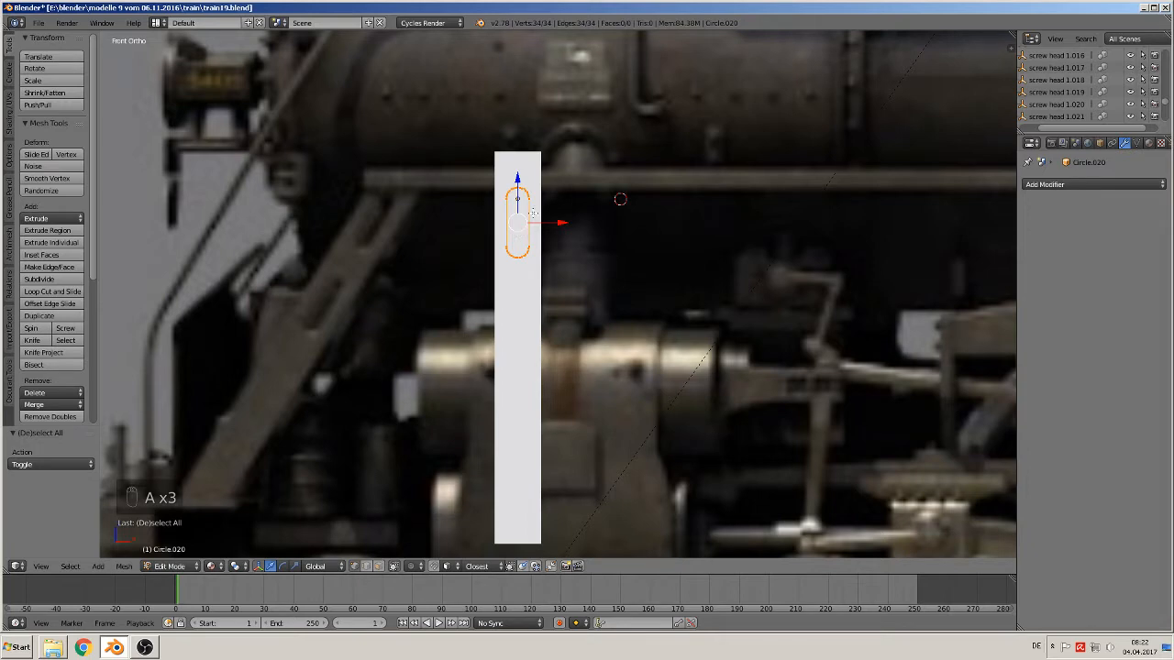
{"action": "left_click_drag", "start_coordinate": [518, 174], "coordinate": [517, 173]}
{"action": "middle_click_drag", "start_coordinate": [556, 267], "coordinate": [446, 378], "text": "shift"}
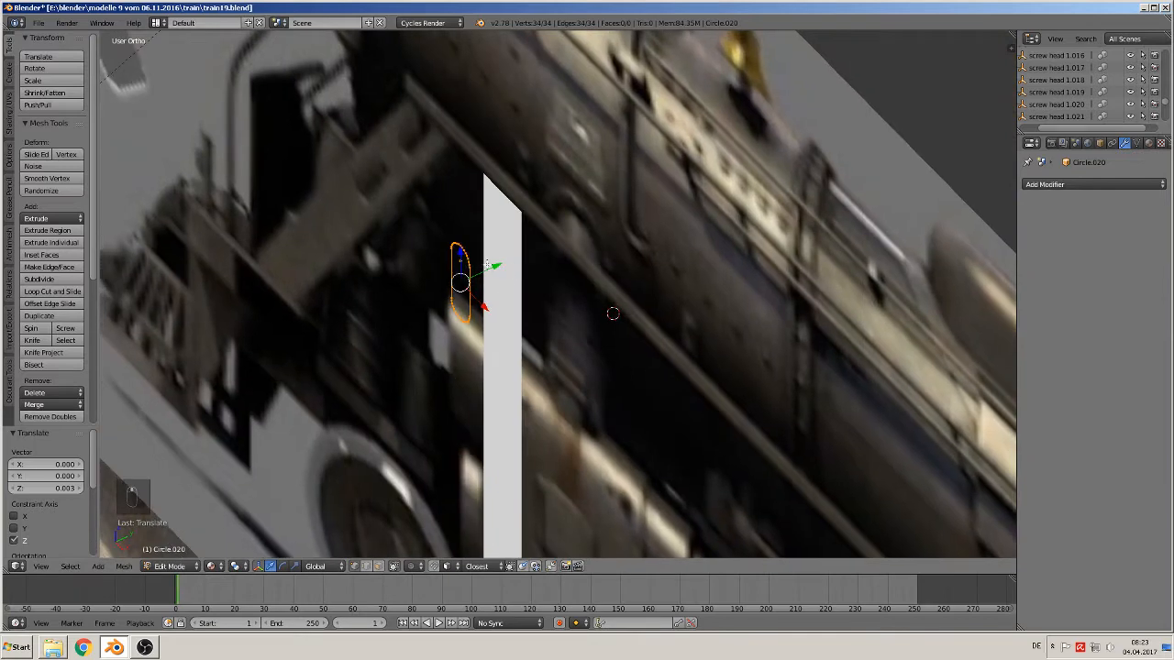
{"action": "key", "text": "KP_1"}
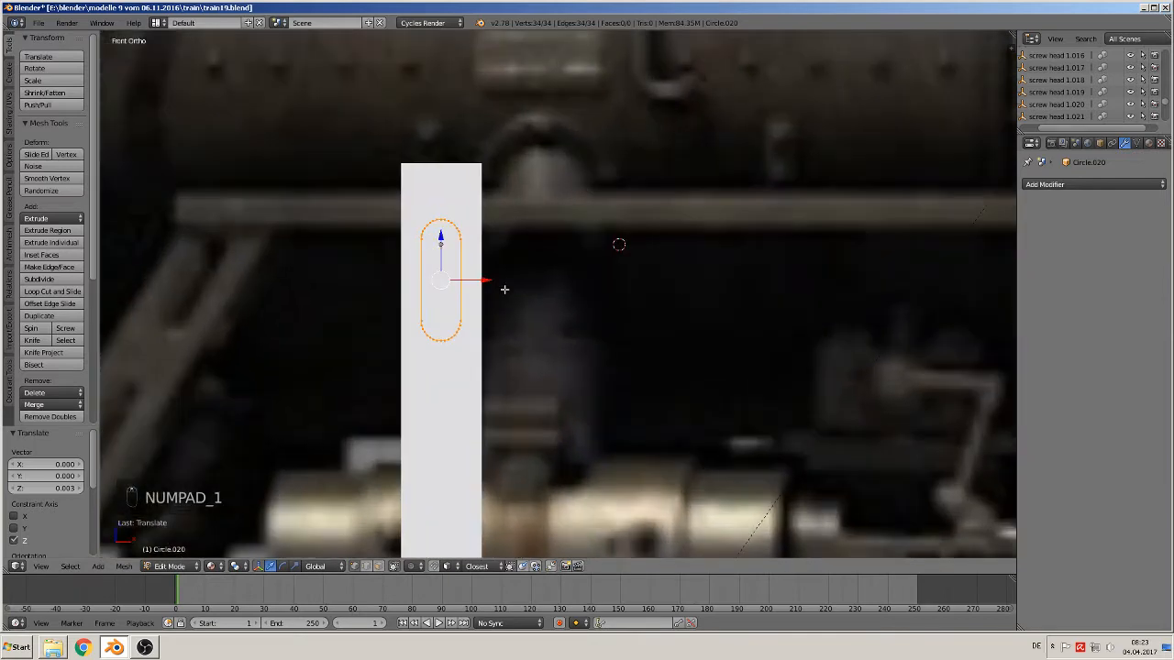
{"action": "key", "text": "Tab"}
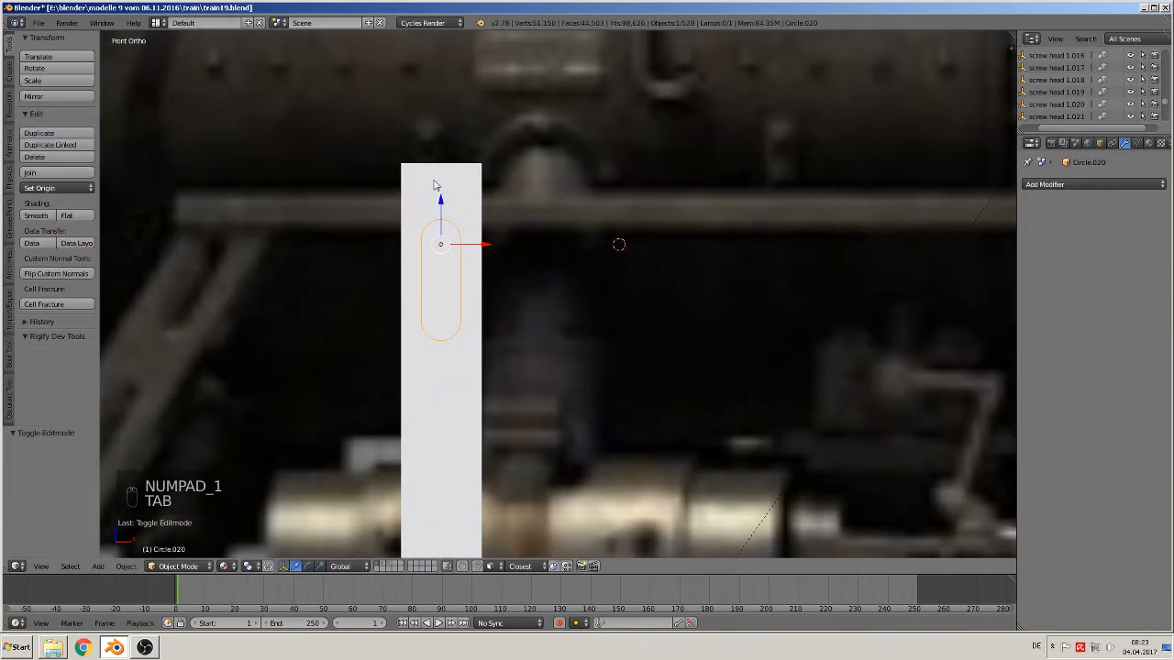
{"action": "right_click", "coordinate": [436, 183]}
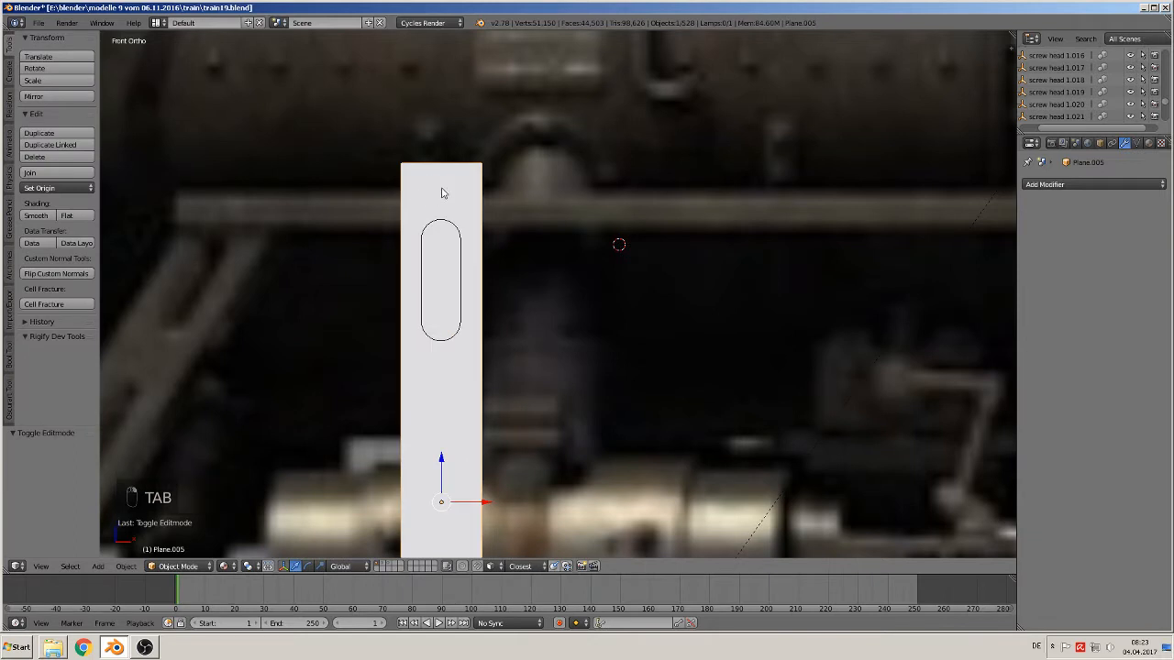
{"action": "right_click", "coordinate": [461, 235]}
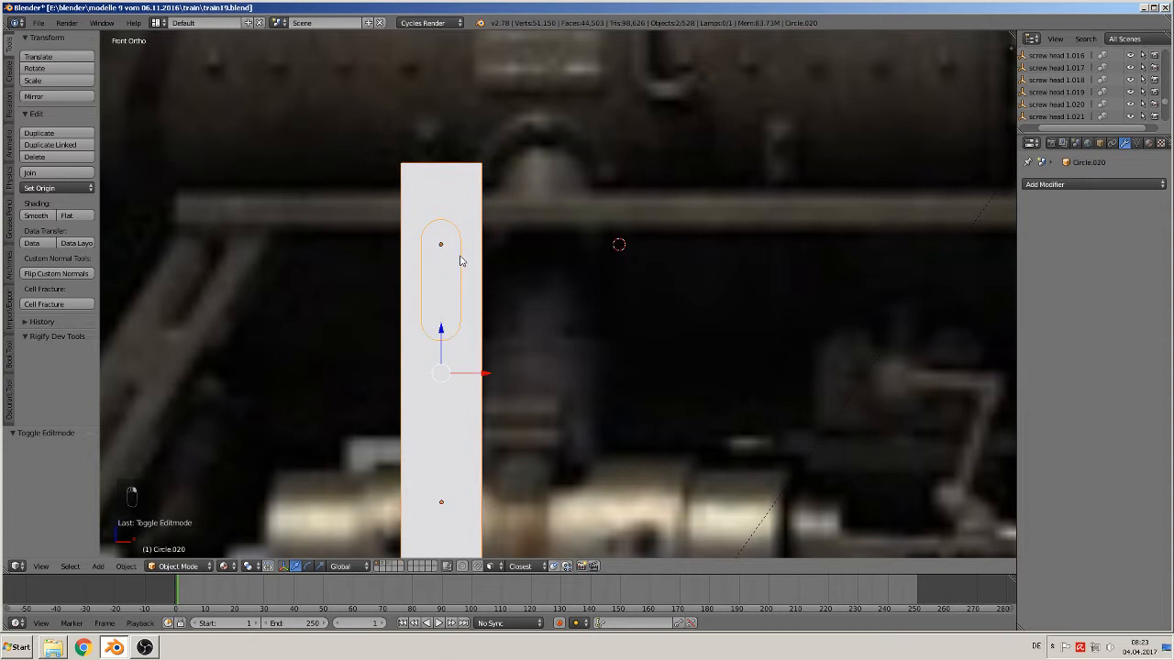
{"action": "key", "text": "Tab"}
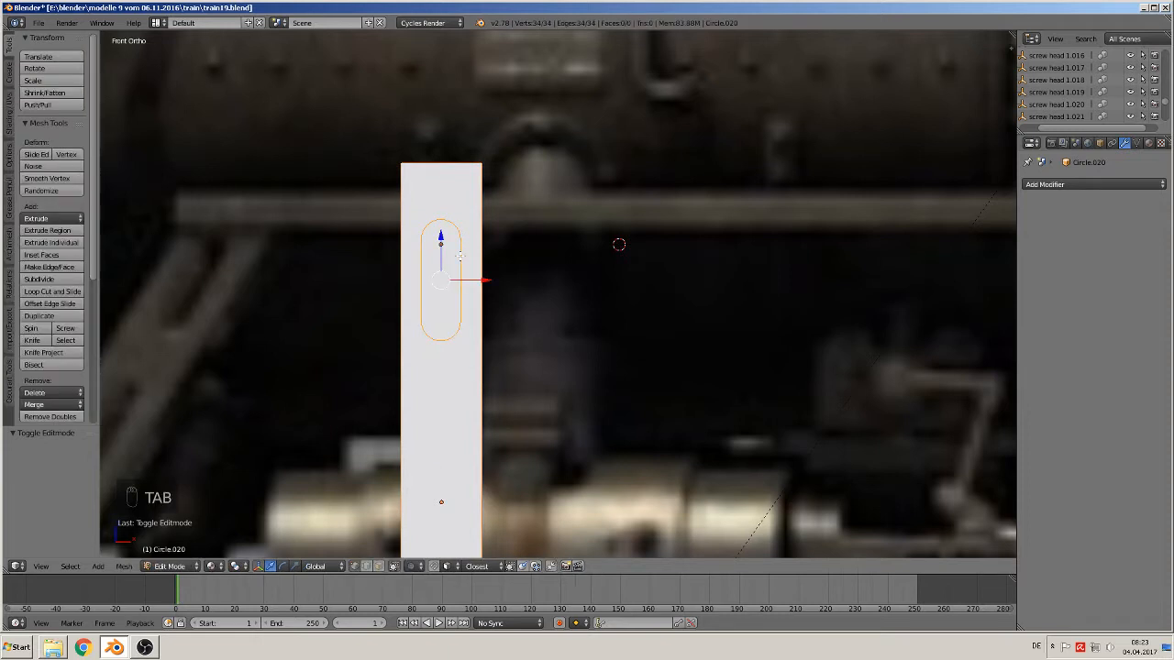
{"action": "key", "text": "a"}
{"action": "key", "text": "a"}
{"action": "key", "text": "a"}
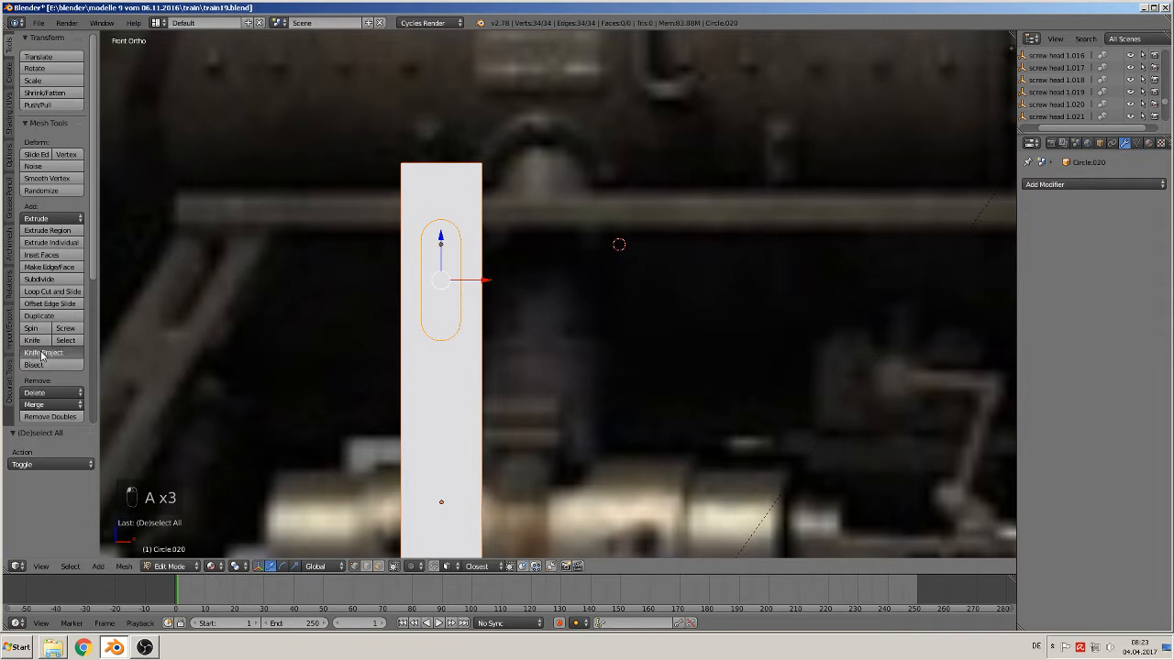
{"action": "key", "text": "a"}
{"action": "key", "text": "Tab"}
{"action": "right_click", "coordinate": [458, 267]}
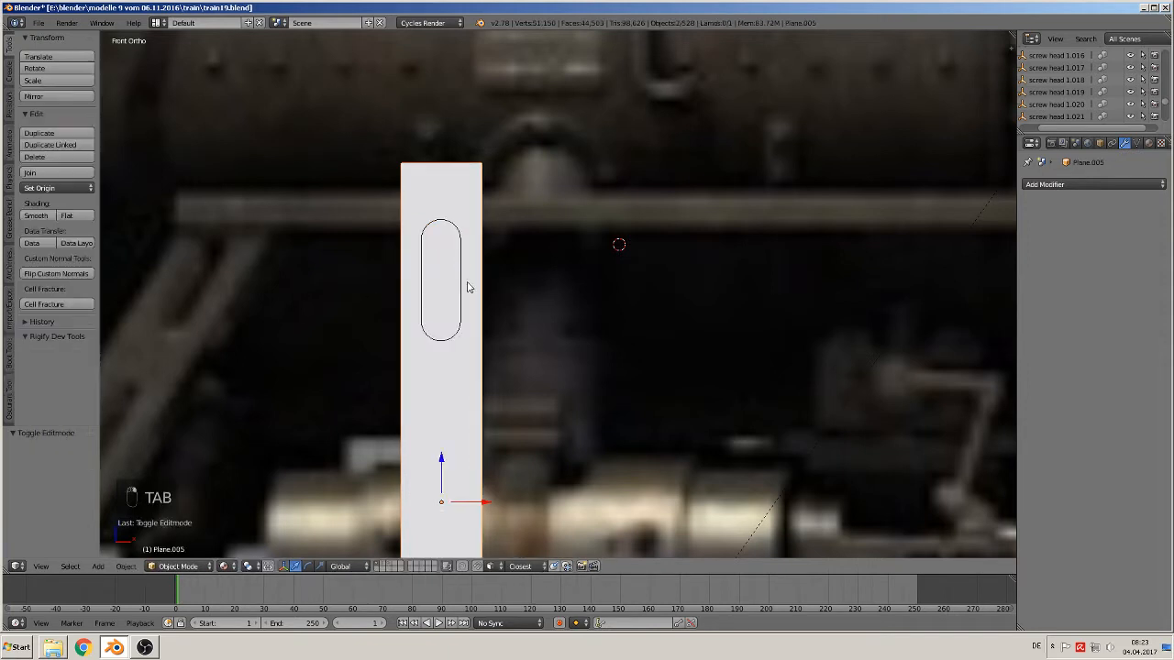
{"action": "right_click", "coordinate": [463, 305]}
{"action": "right_click", "coordinate": [462, 309]}
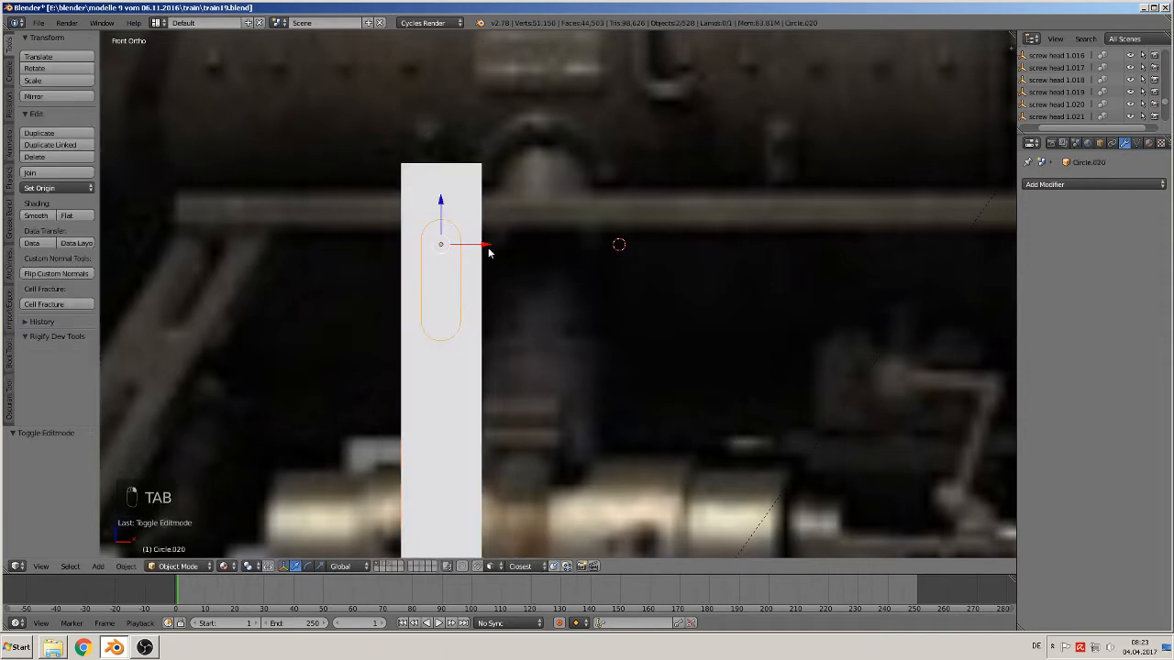
- Move the slot outline down along Z, and shift the strip's geometry about -0.110 along Z so its upper end sits just above the outline
{"action": "left_click_drag", "start_coordinate": [448, 208], "coordinate": [411, 463]}
{"action": "right_click", "coordinate": [467, 288]}
{"action": "key", "text": "Tab"}
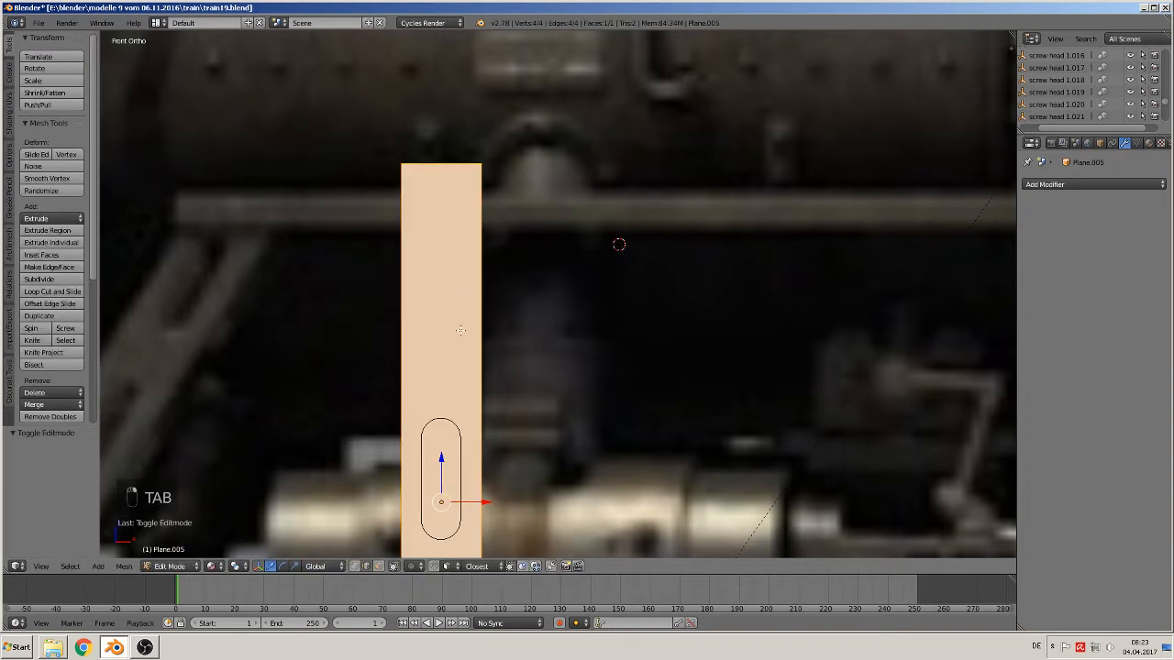
{"action": "scroll", "coordinate": [452, 360], "scroll_direction": "down", "scroll_amount": 1}
{"action": "middle_click_drag", "start_coordinate": [453, 360], "coordinate": [456, 313], "text": "shift"}
{"action": "left_click_drag", "start_coordinate": [439, 341], "coordinate": [415, 515]}
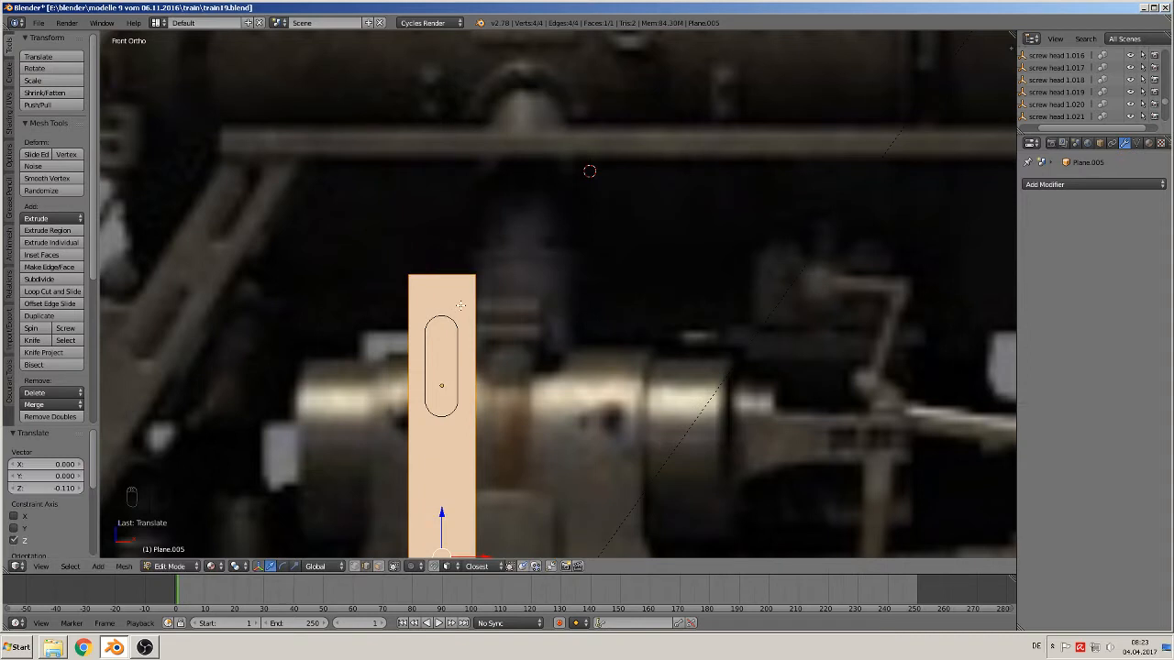
{"action": "key", "text": "Tab"}
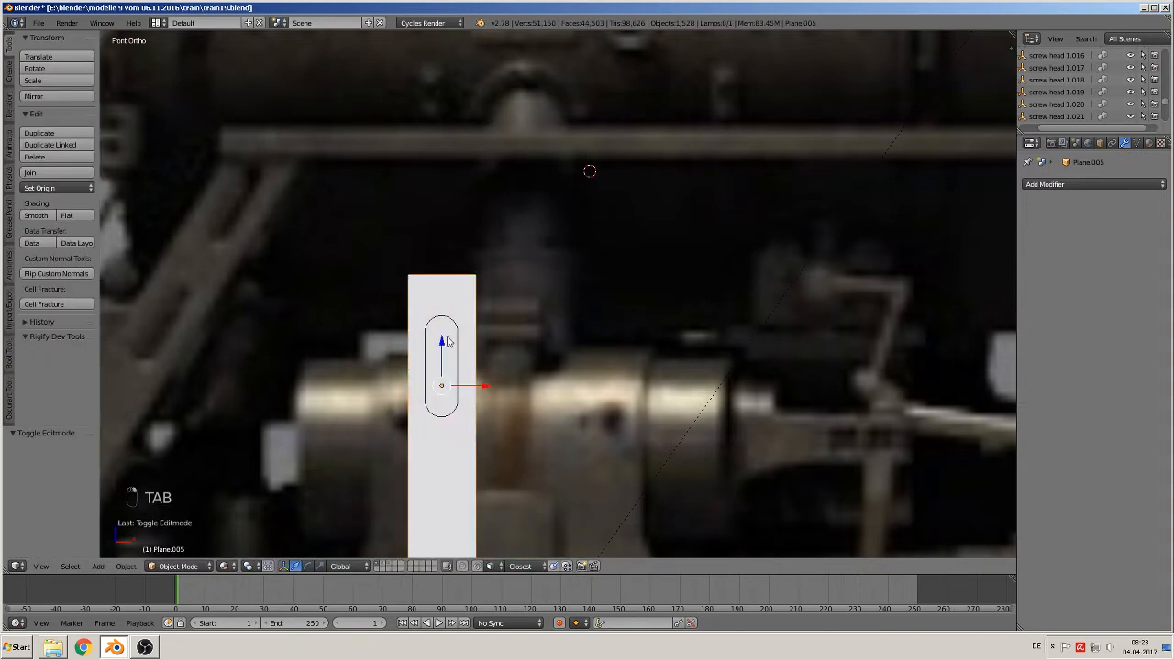
- Try to cut the slot into the strip with Knife Project while editing the slot outline
{"action": "right_click", "coordinate": [453, 328]}
{"action": "key", "text": "Tab"}
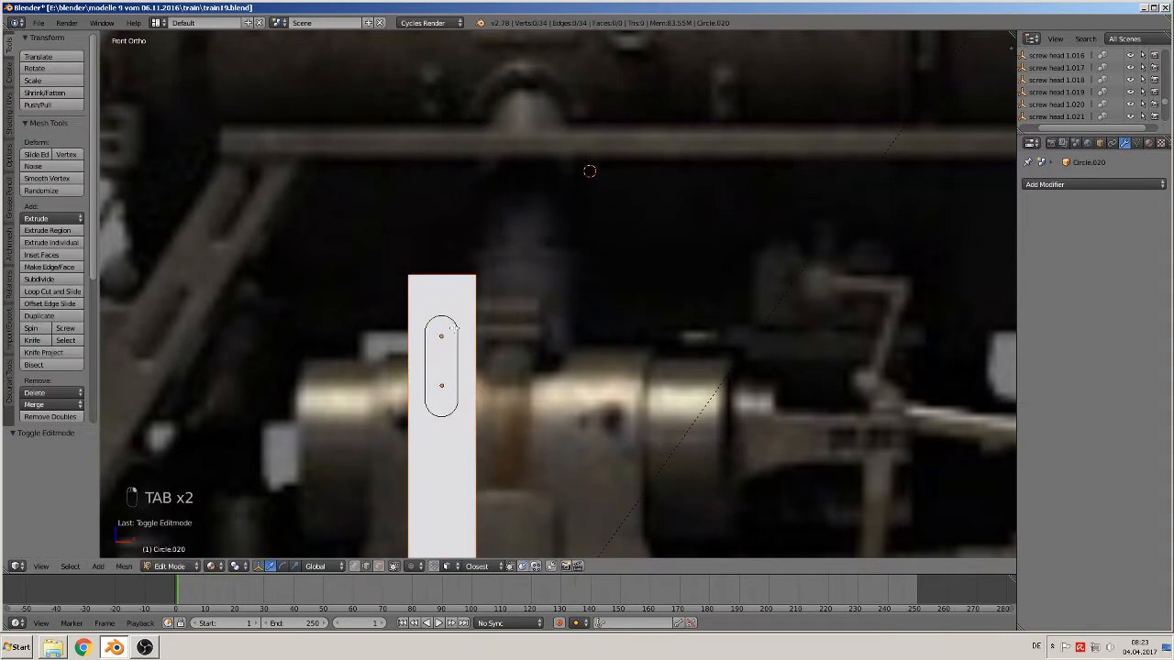
{"action": "key", "text": "a"}
{"action": "key", "text": "a"}
{"action": "key", "text": "a"}
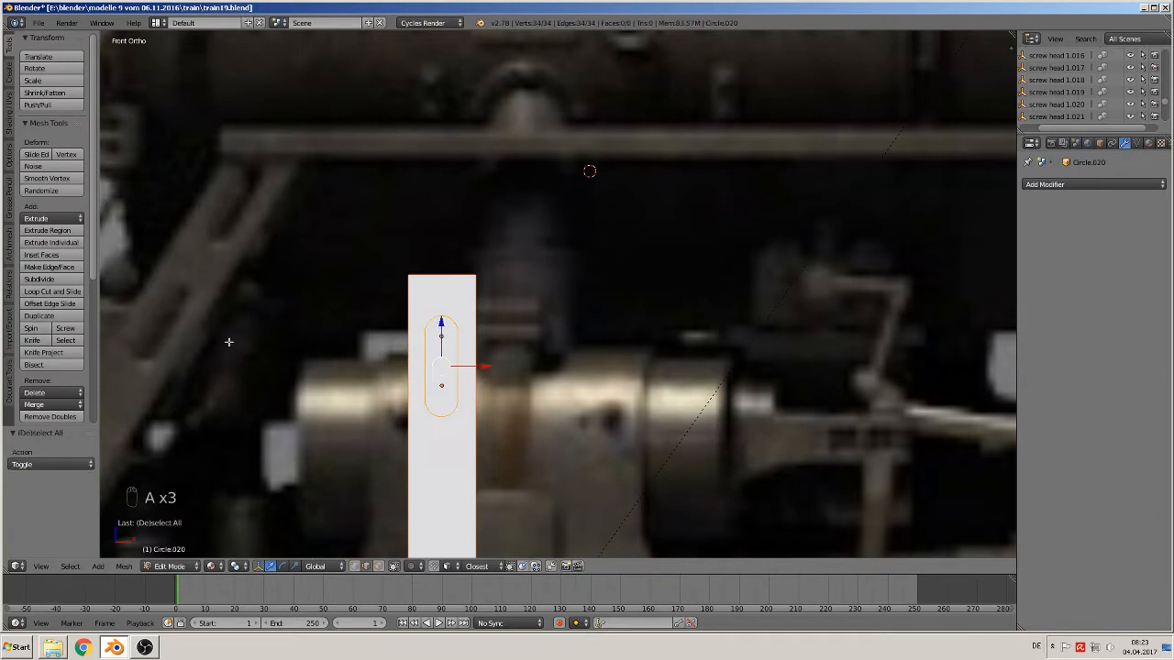
{"action": "left_click", "coordinate": [43, 352]}
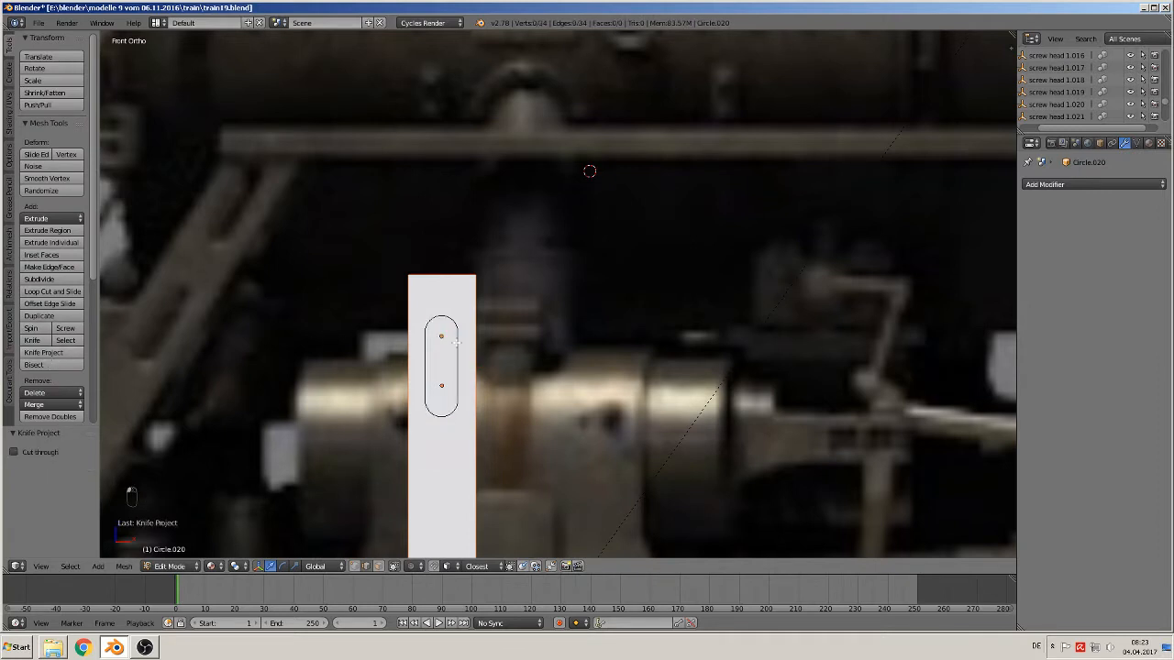
{"action": "key", "text": "Tab"}
{"action": "middle_click_drag", "start_coordinate": [431, 394], "coordinate": [365, 410]}
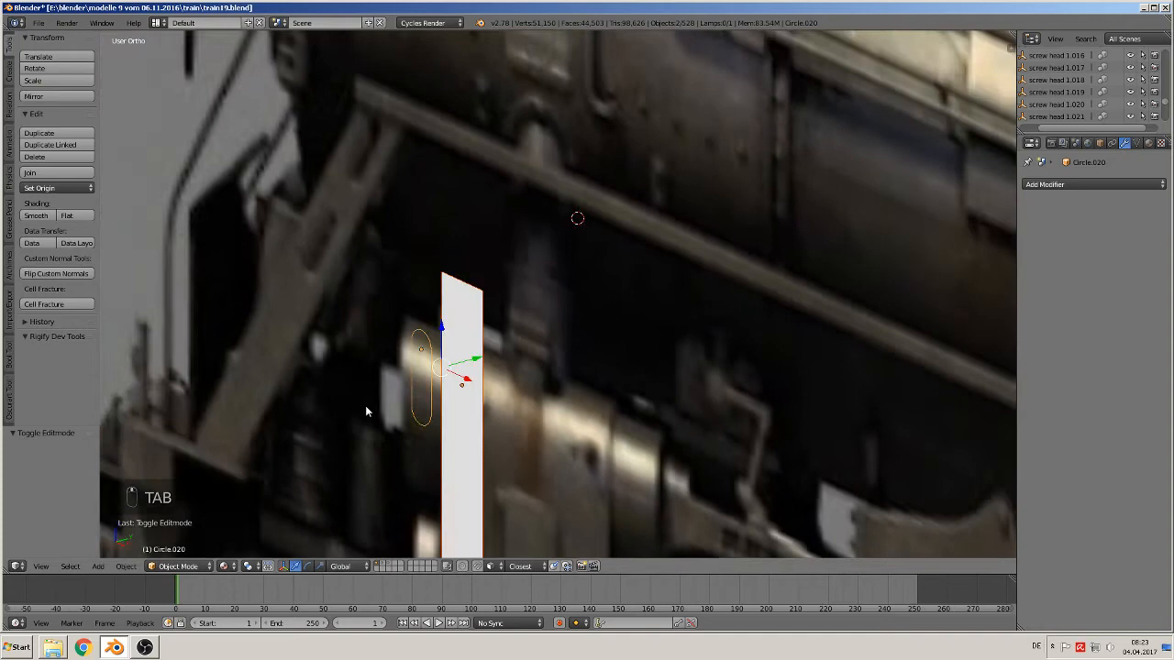
- In front view, cut the slot shape into the strip with Knife Project, using the outline as cutter and editing the strip
{"action": "right_click", "coordinate": [460, 334]}
{"action": "key", "text": "Tab"}
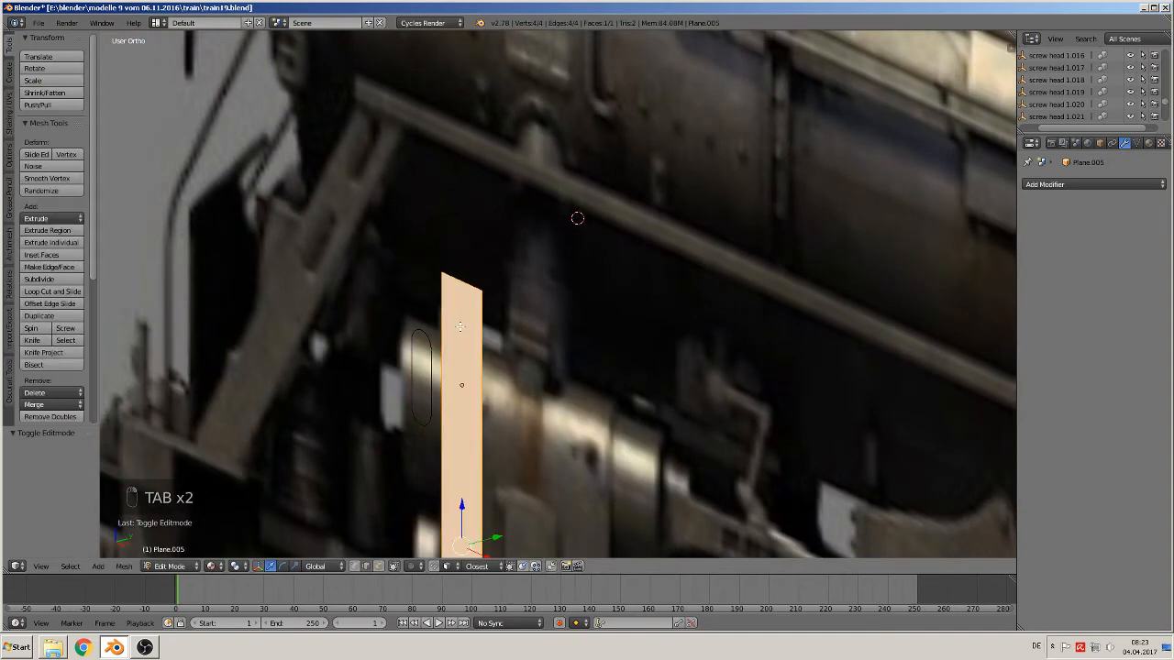
{"action": "key", "text": "KP_1"}
{"action": "key", "text": "Tab"}
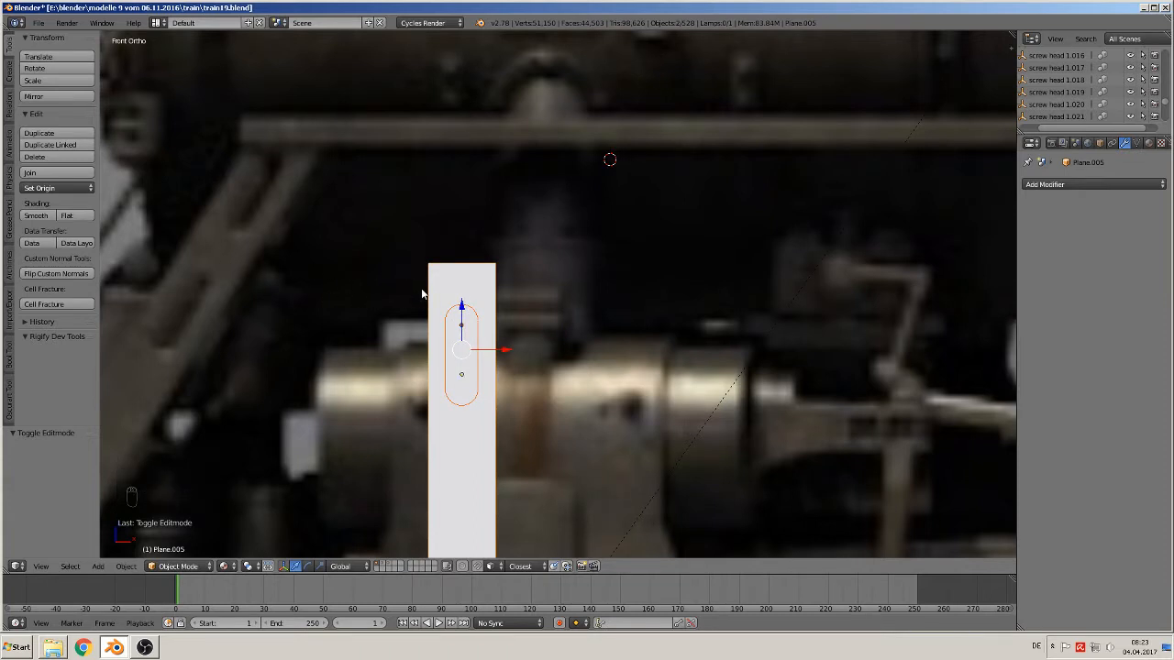
{"action": "key", "text": "Tab"}
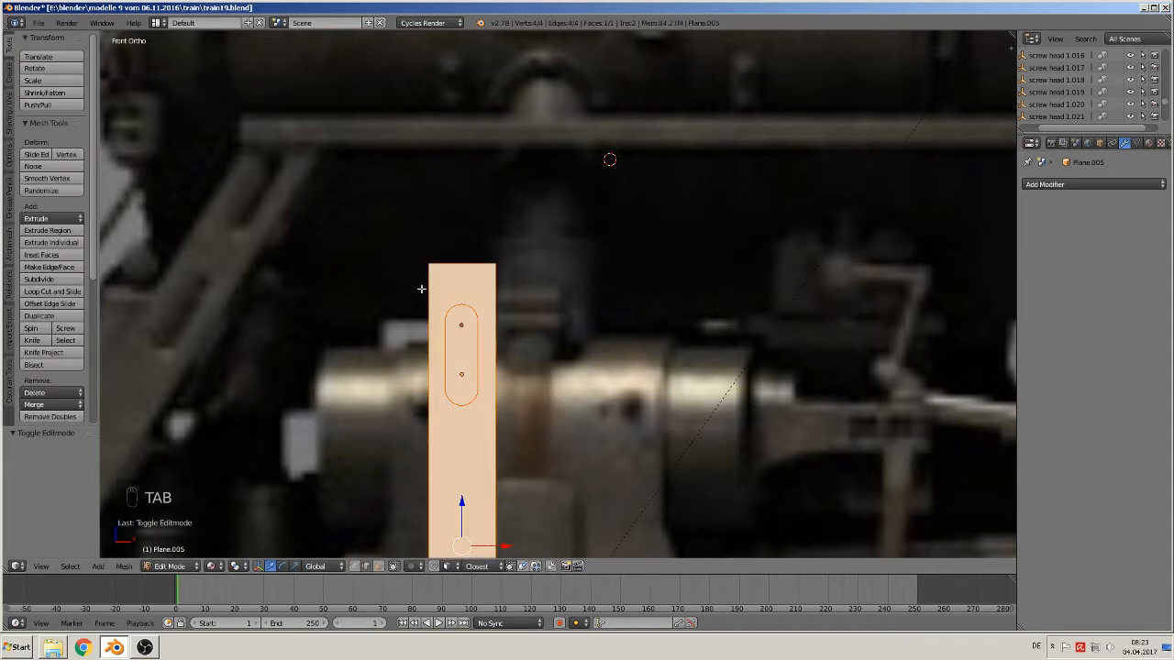
{"action": "key", "text": "a"}
{"action": "key", "text": "a"}
{"action": "key", "text": "a"}
{"action": "key", "text": "a"}
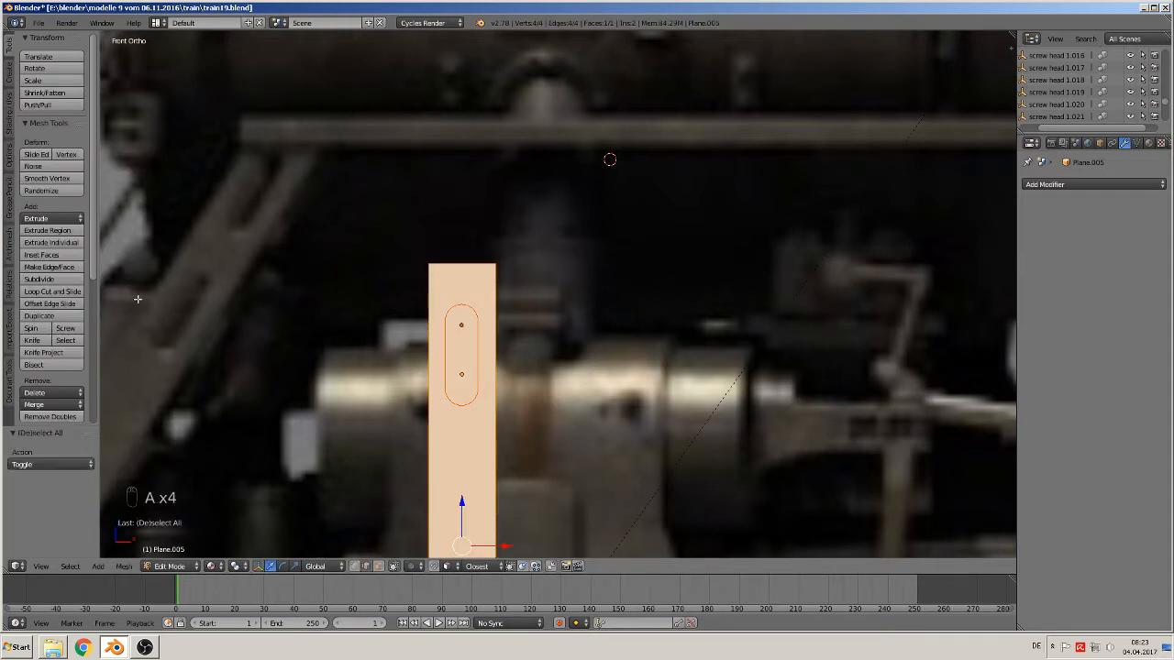
{"action": "left_click", "coordinate": [60, 354]}
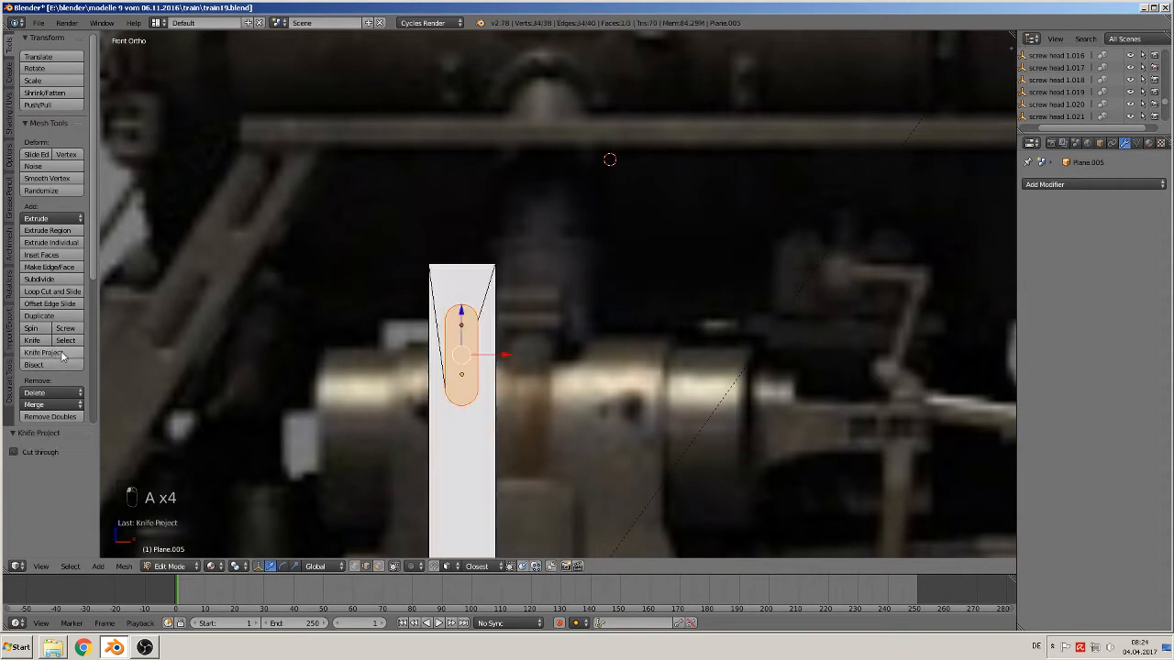
{"action": "middle_click_drag", "start_coordinate": [411, 345], "coordinate": [470, 326]}
{"action": "key", "text": "Tab"}
{"action": "key", "text": "Tab"}
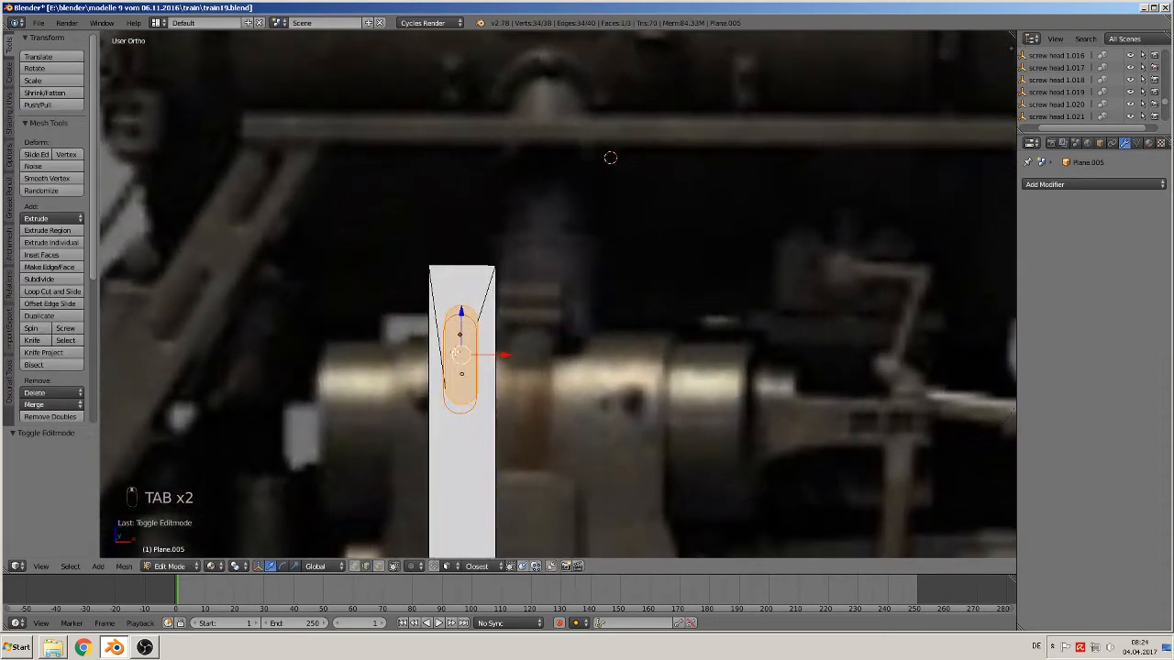
- Select only the slot outline and move it about -0.096 along Z to a second slot position on the strip
{"action": "key", "text": "Tab"}
{"action": "right_click", "coordinate": [469, 327]}
{"action": "right_click", "coordinate": [471, 330]}
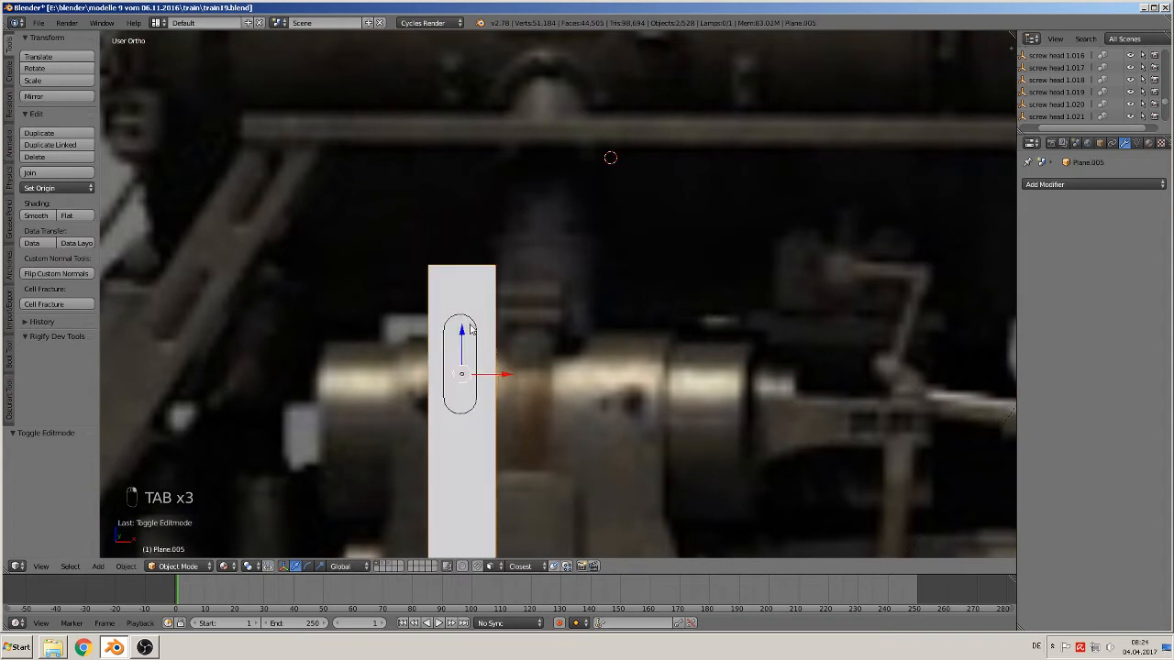
{"action": "right_click", "coordinate": [476, 328]}
{"action": "key", "text": "KP_1"}
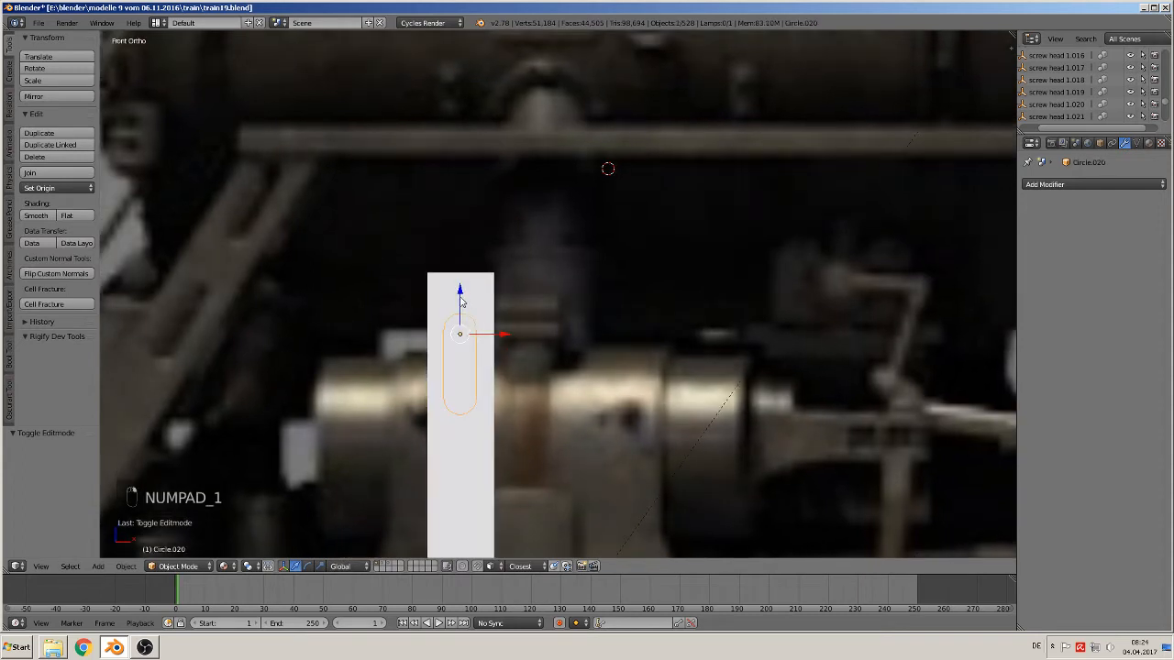
{"action": "left_click_drag", "start_coordinate": [462, 300], "coordinate": [448, 454]}
- Open the upper slot in the strip by deleting its cut-out area with Only Faces
{"action": "right_click", "coordinate": [468, 353]}
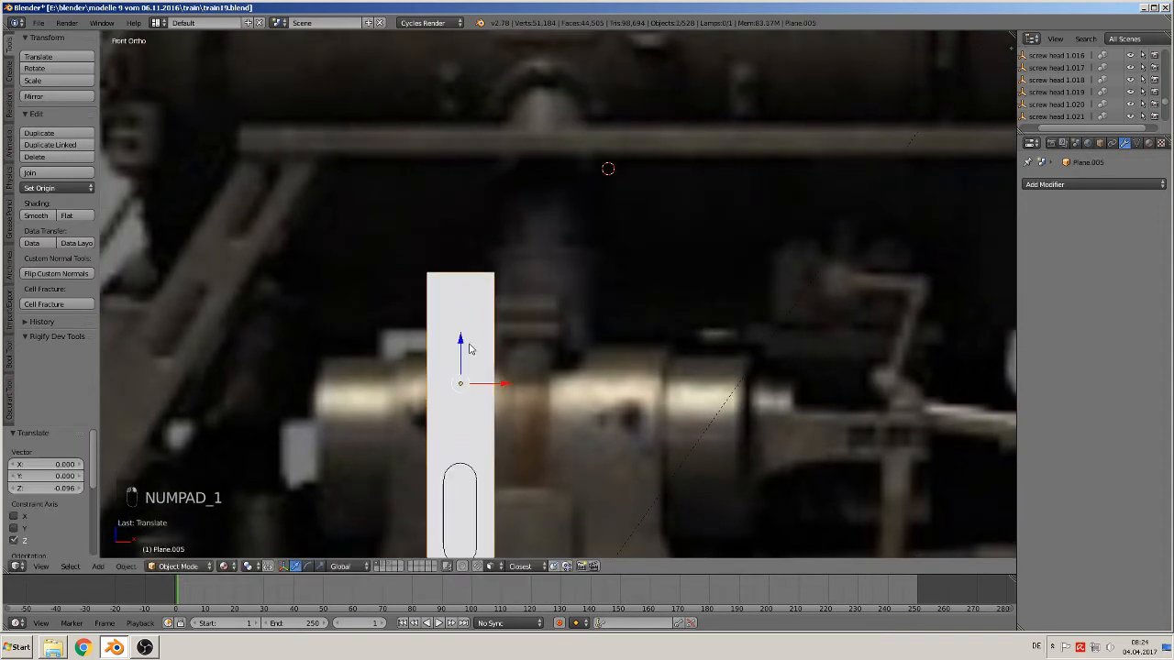
{"action": "key", "text": "Tab"}
{"action": "scroll", "coordinate": [468, 345], "scroll_direction": "up", "scroll_amount": 3}
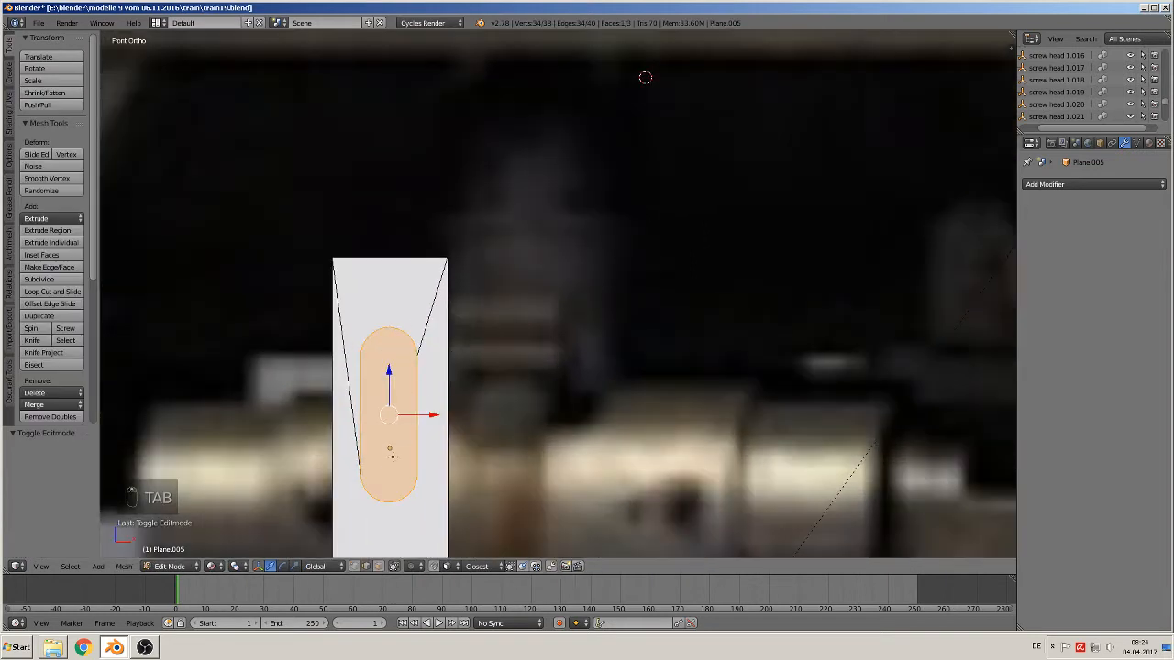
{"action": "key", "text": "x"}
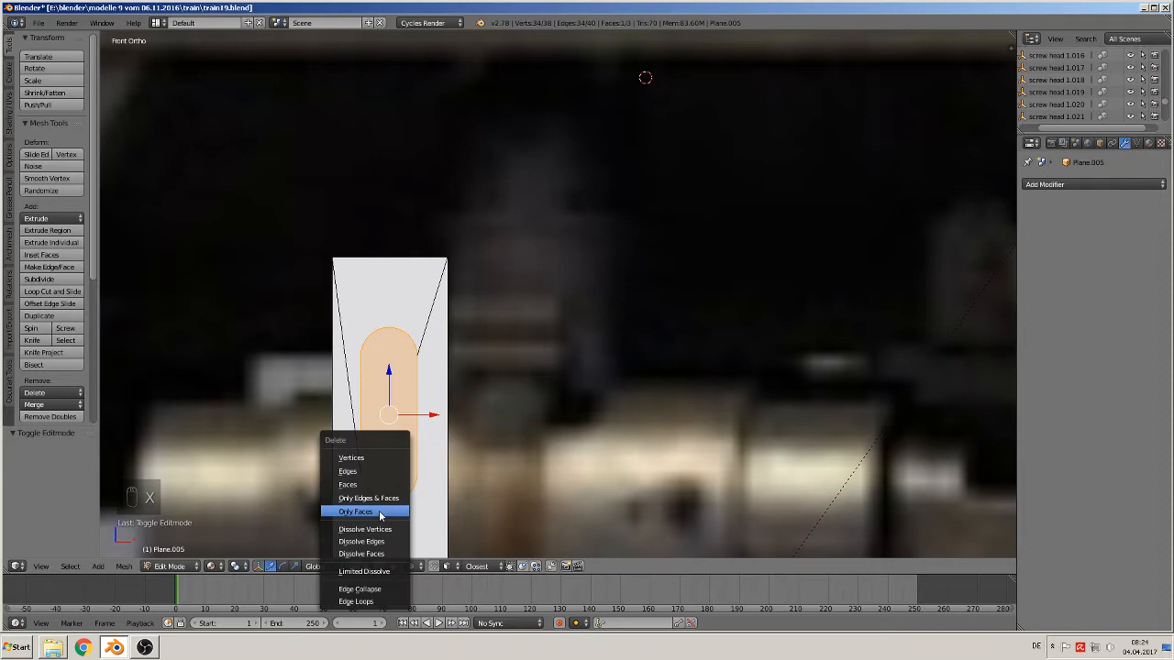
{"action": "left_click", "coordinate": [380, 515]}
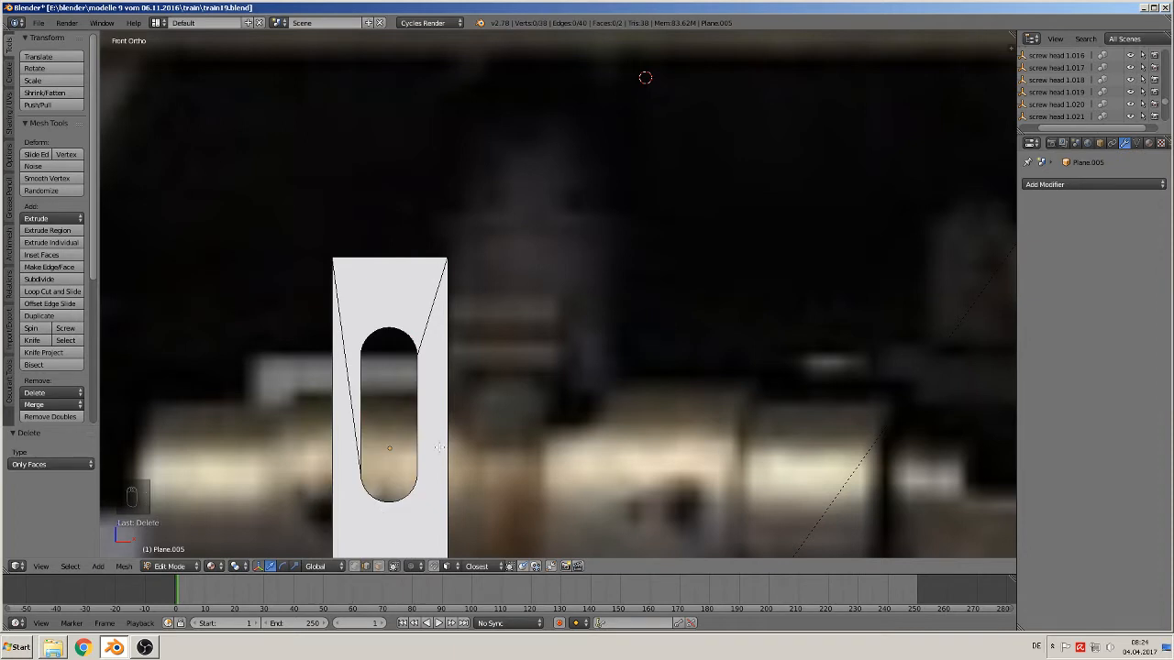
- Raise the slot outline about 0.006 along Z to adjust its spacing from the upper hole
{"action": "scroll", "coordinate": [516, 466], "scroll_direction": "down", "scroll_amount": 4}
{"action": "middle_click_drag", "start_coordinate": [516, 466], "coordinate": [502, 326], "text": "shift"}
{"action": "scroll", "coordinate": [499, 337], "scroll_direction": "up", "scroll_amount": 1}
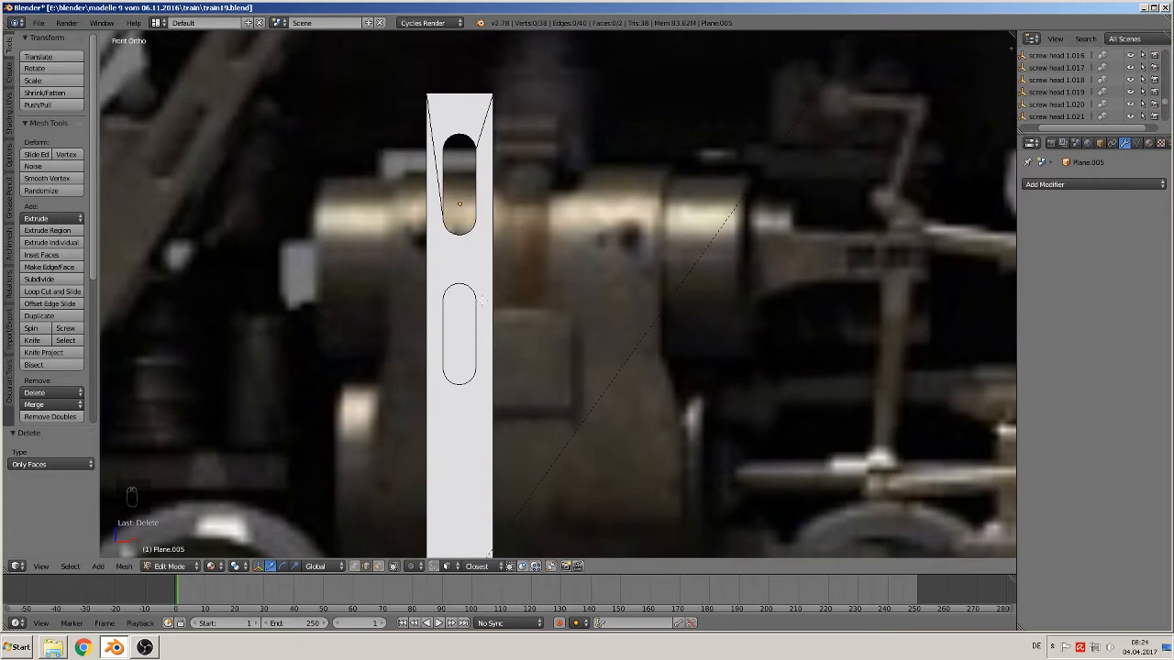
{"action": "key", "text": "Tab"}
{"action": "right_click", "coordinate": [478, 305]}
{"action": "left_click_drag", "start_coordinate": [457, 280], "coordinate": [491, 275]}
{"action": "scroll", "coordinate": [453, 285], "scroll_direction": "down", "scroll_amount": 2}
{"action": "scroll", "coordinate": [549, 401], "scroll_direction": "up", "scroll_amount": 4}
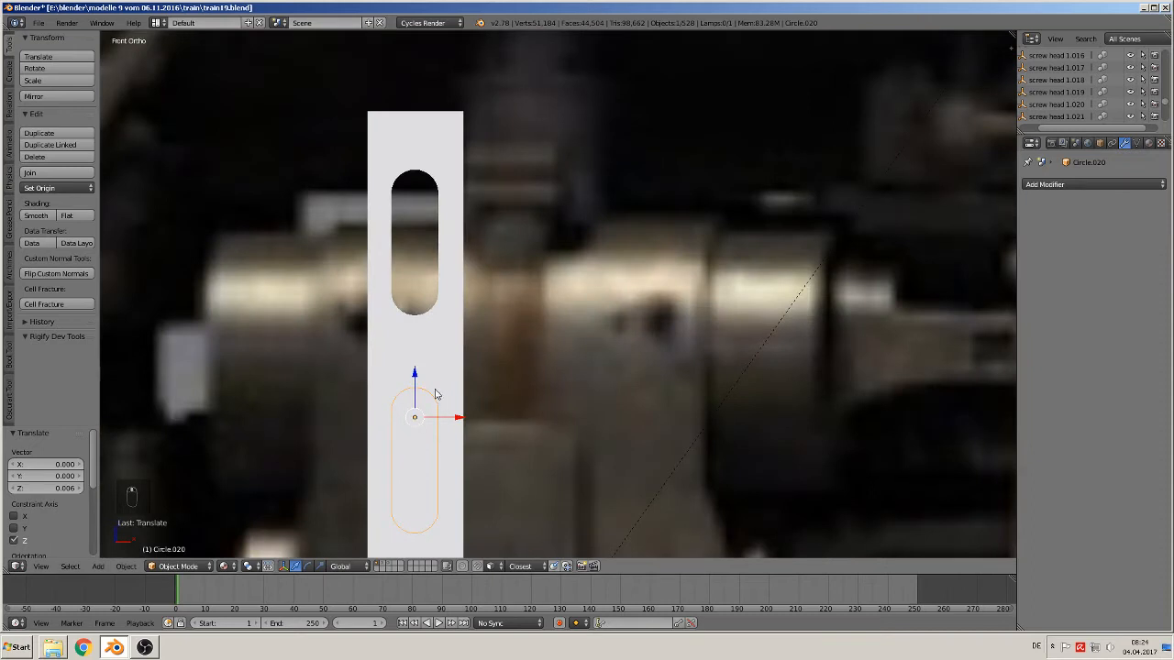
- Cut the second slot into the strip with Knife Project and delete the resulting face with Only Faces
{"action": "right_click", "coordinate": [452, 351], "text": "shift"}
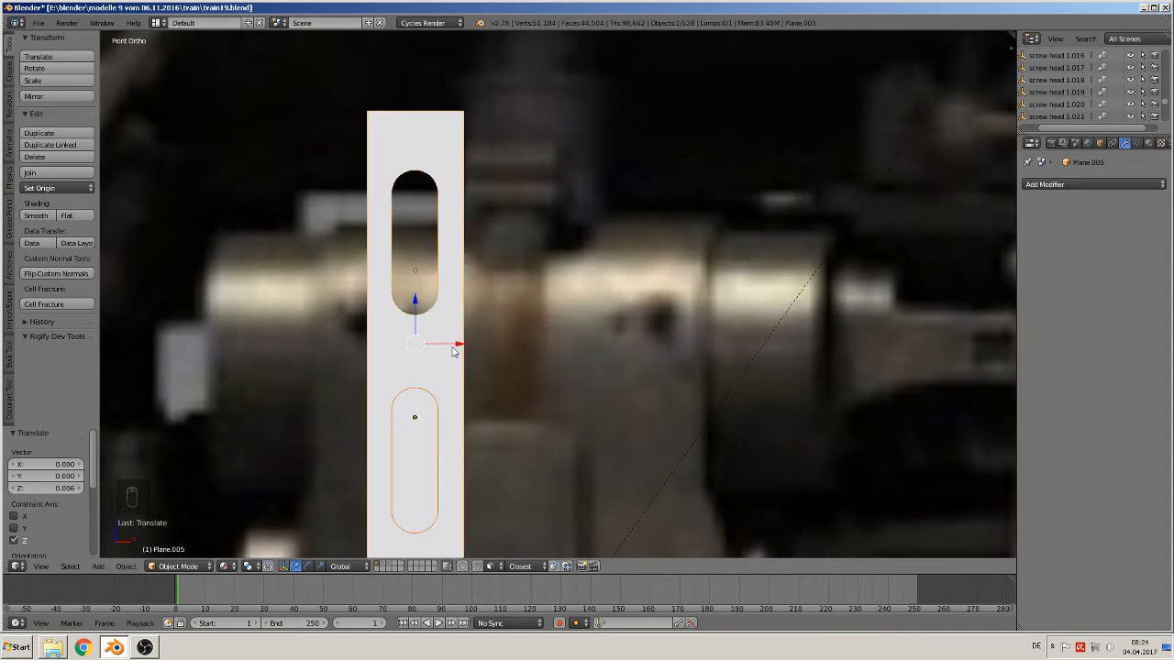
{"action": "key", "text": "Tab"}
{"action": "key", "text": "a"}
{"action": "key", "text": "a"}
{"action": "key", "text": "a"}
{"action": "key", "text": "a"}
{"action": "key", "text": "a"}
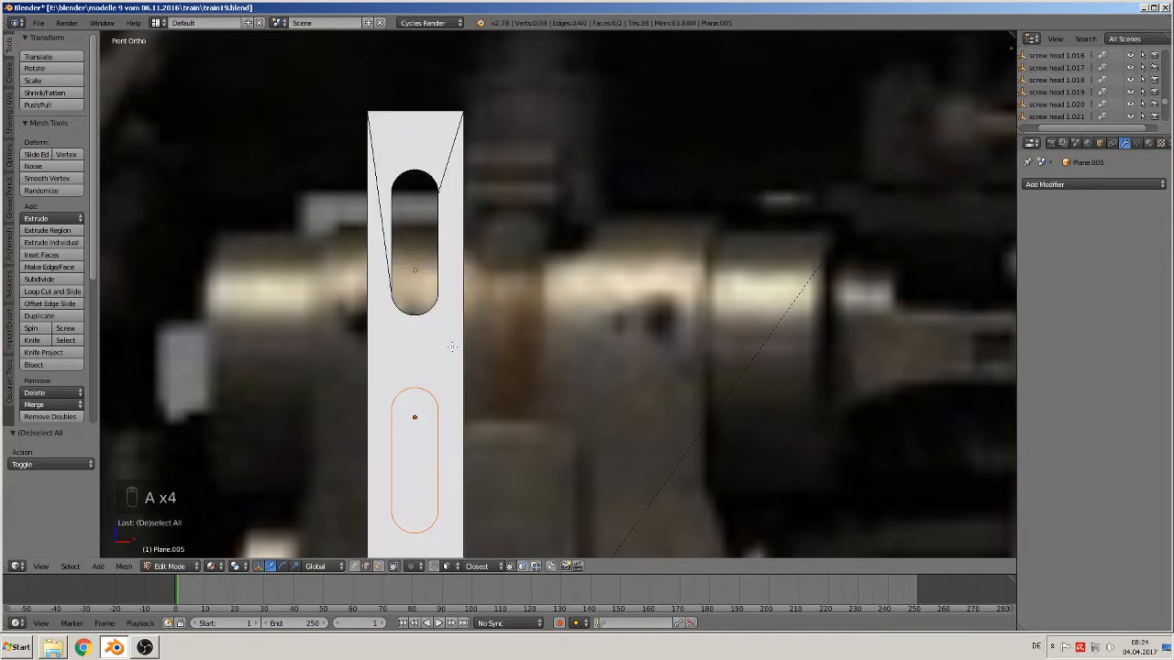
{"action": "left_click", "coordinate": [43, 352]}
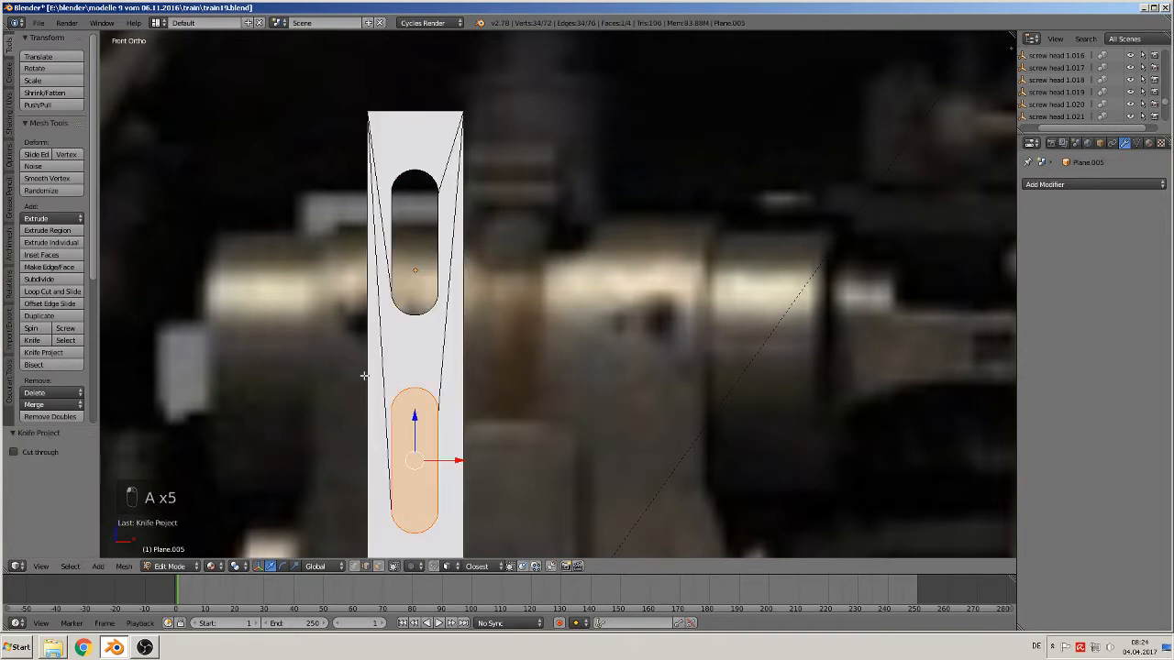
{"action": "key", "text": "x"}
{"action": "left_click", "coordinate": [425, 444]}
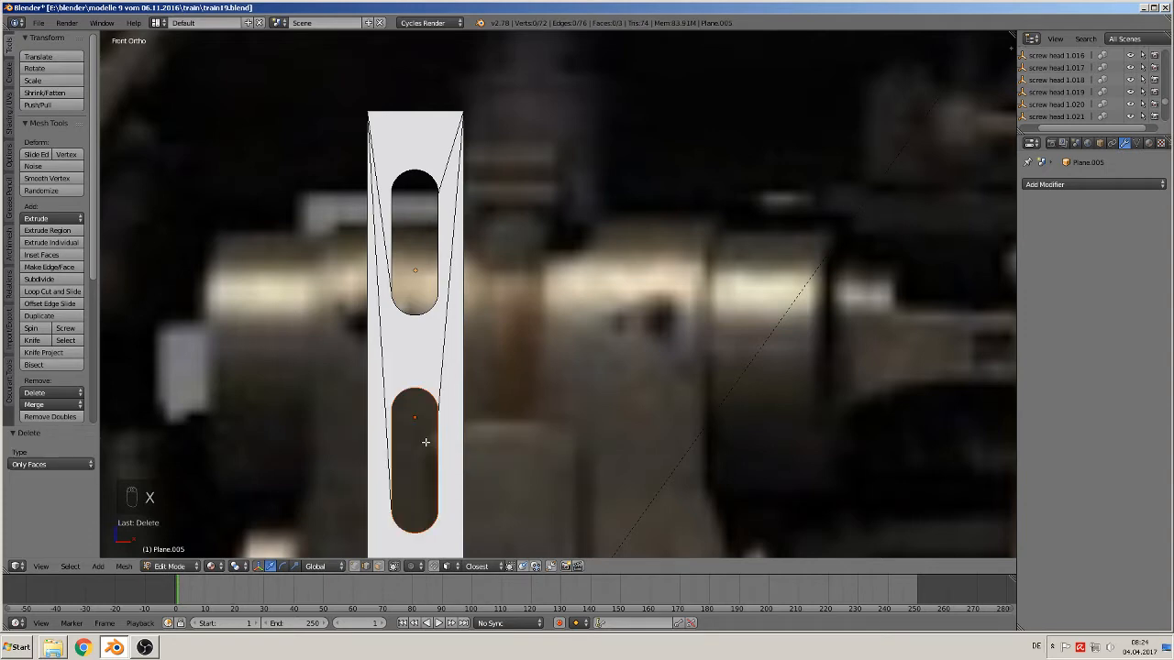
- Move the slotted strip together with the outline about -0.116 along X toward the locomotive's slanted front support
{"action": "key", "text": "Tab"}
{"action": "scroll", "coordinate": [431, 440], "scroll_direction": "down", "scroll_amount": 7}
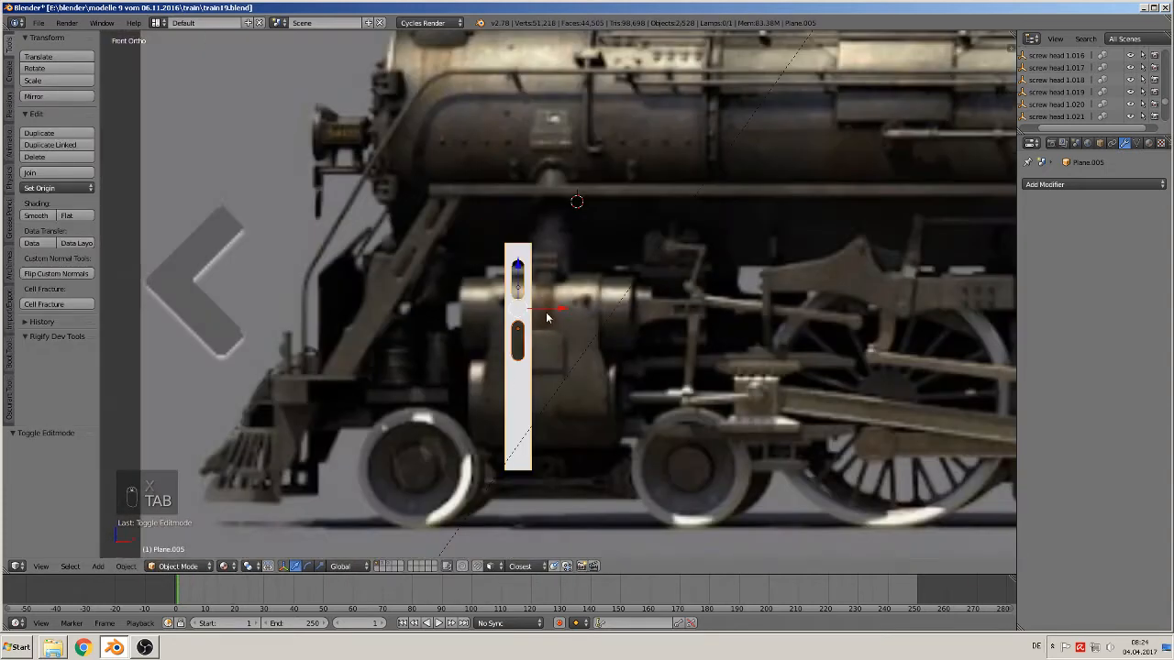
{"action": "left_click_drag", "start_coordinate": [569, 313], "coordinate": [497, 315]}
{"action": "scroll", "coordinate": [503, 366], "scroll_direction": "up", "scroll_amount": 4}
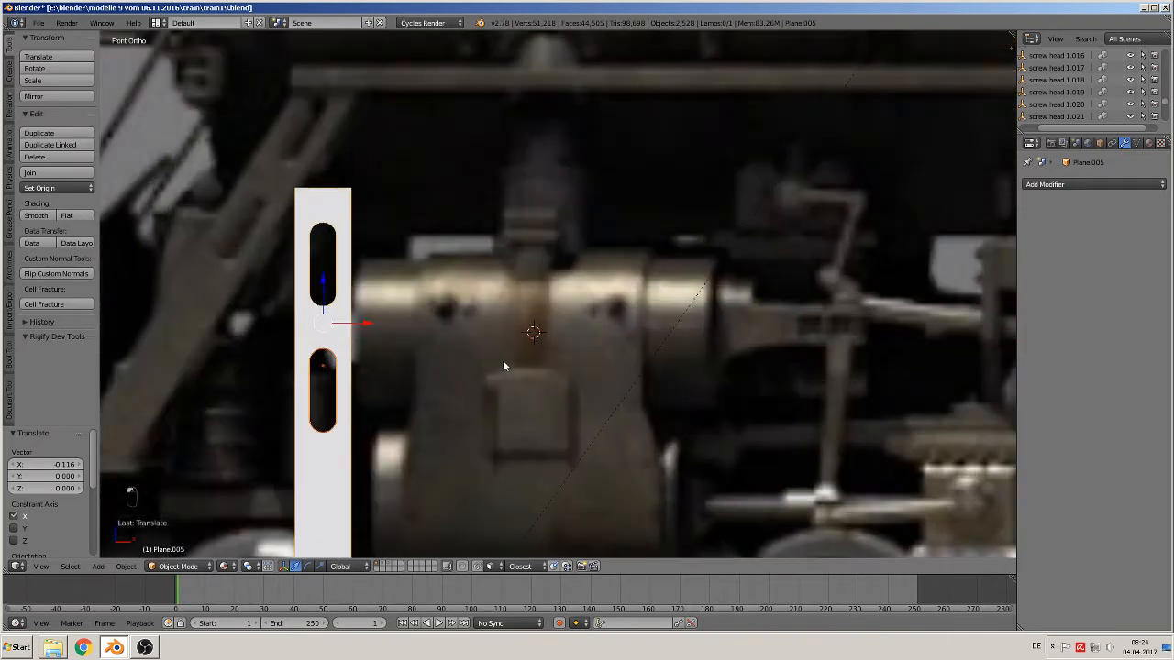
- Select only the slot outline beside the strip and move it to the third layer
{"action": "scroll", "coordinate": [471, 370], "scroll_direction": "up", "scroll_amount": 3}
{"action": "key", "text": "Tab"}
{"action": "scroll", "coordinate": [444, 380], "scroll_direction": "up", "scroll_amount": 2}
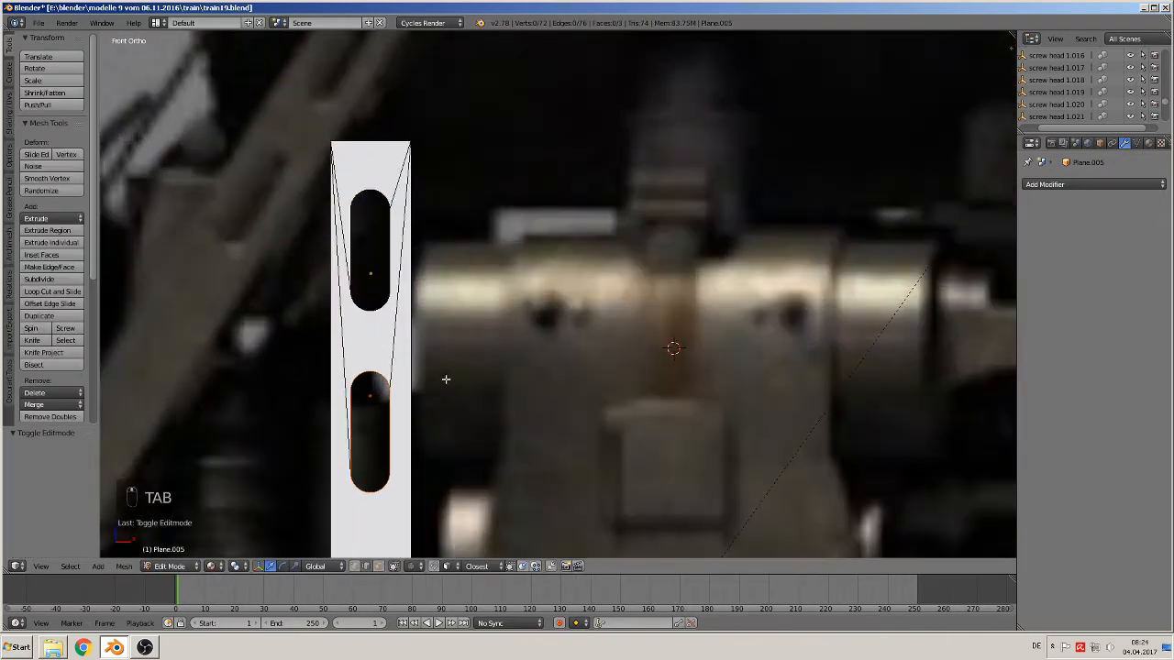
{"action": "key", "text": "a"}
{"action": "key", "text": "a"}
{"action": "middle_click_drag", "start_coordinate": [423, 393], "coordinate": [340, 443]}
{"action": "key", "text": "Tab"}
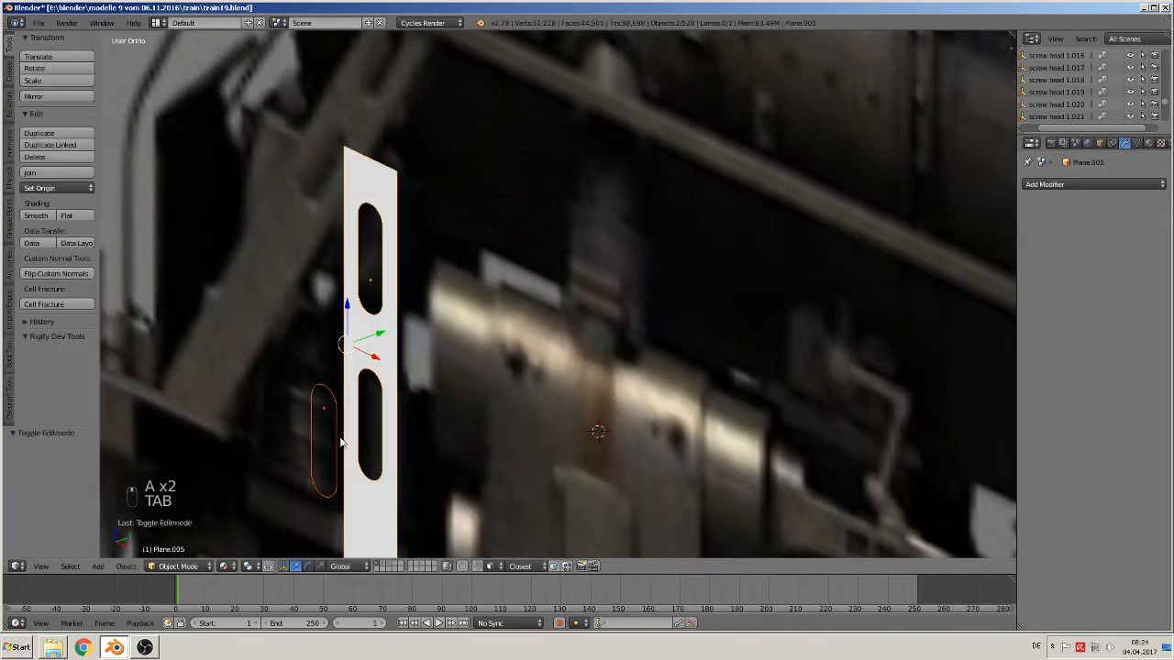
{"action": "right_click", "coordinate": [335, 415]}
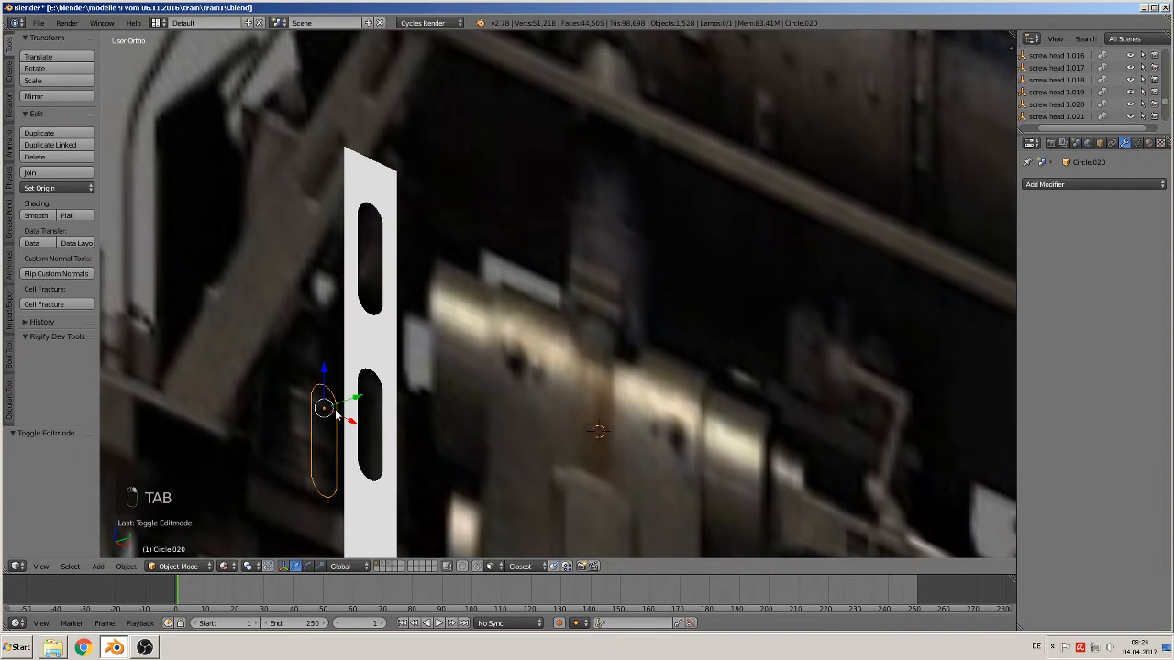
{"action": "key", "text": "m"}
{"action": "left_click", "coordinate": [451, 436]}
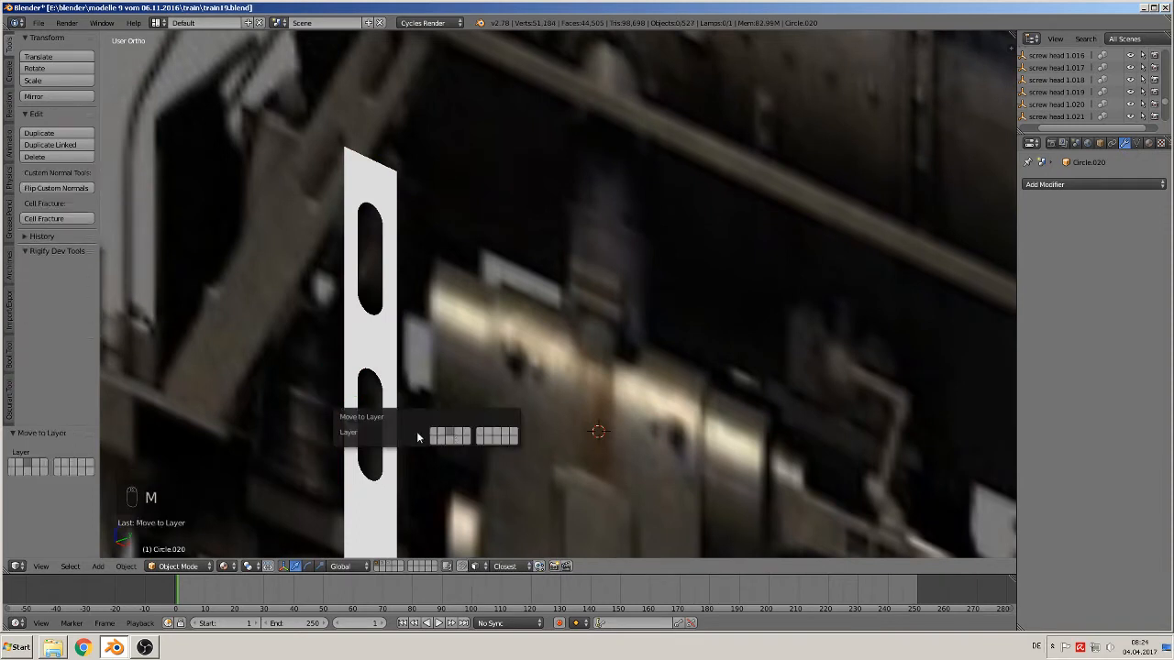
- Move the slotted strip about -0.364 along Y, away from the reference image plane
{"action": "right_click", "coordinate": [388, 347]}
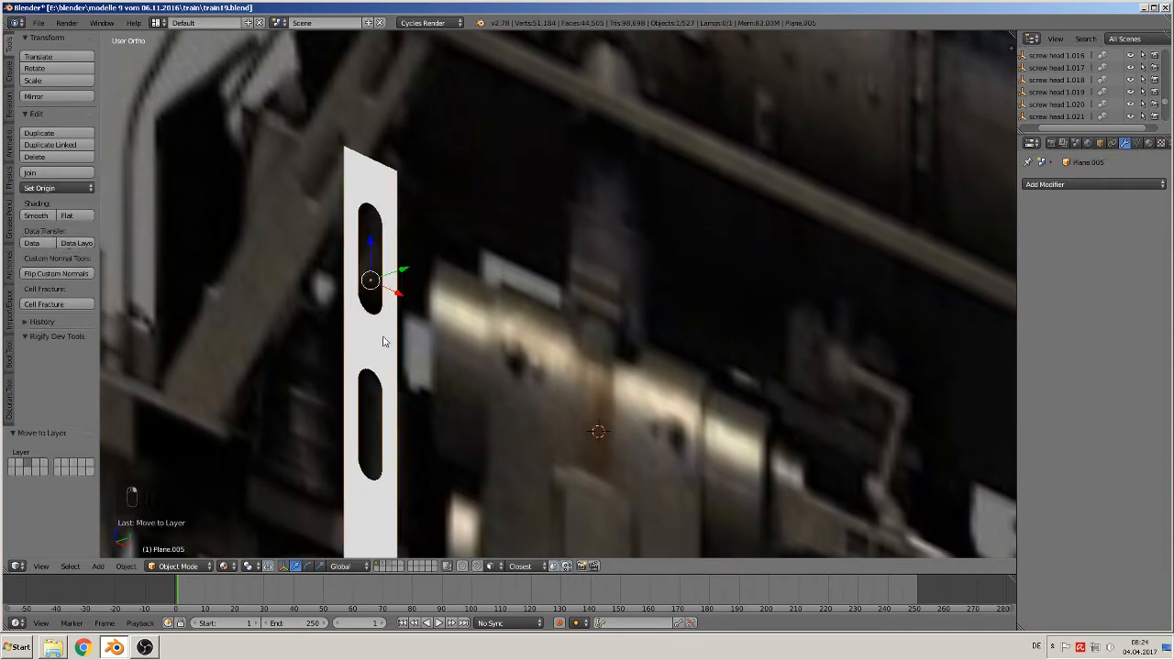
{"action": "scroll", "coordinate": [387, 330], "scroll_direction": "down", "scroll_amount": 4}
{"action": "left_click_drag", "start_coordinate": [501, 277], "coordinate": [240, 342]}
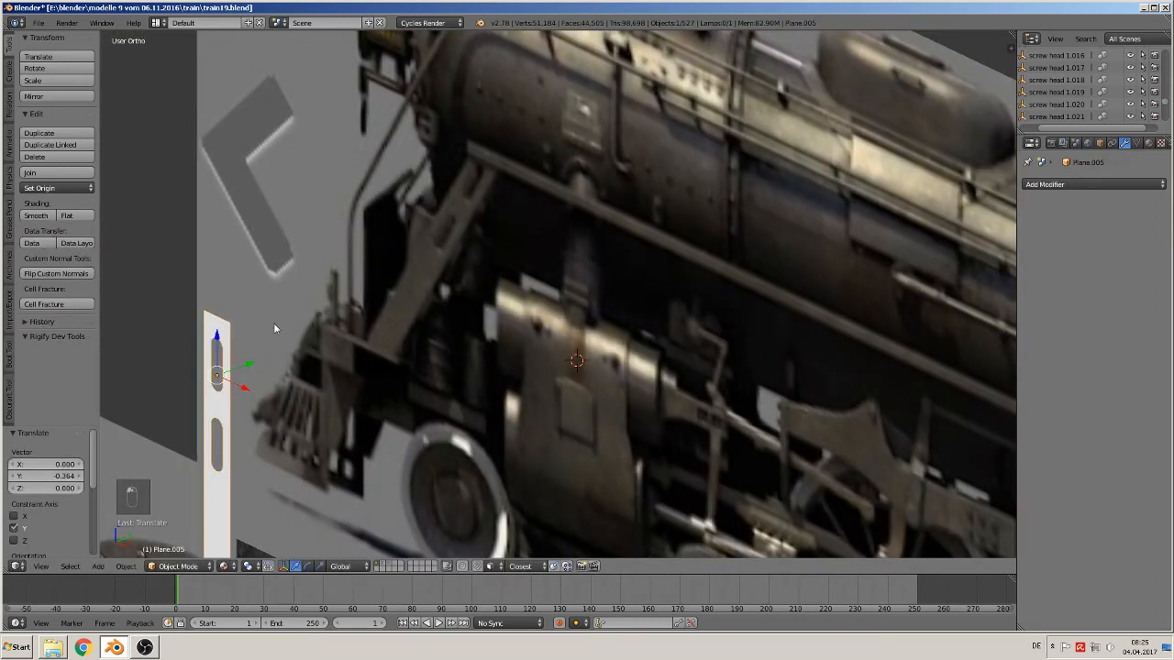
- Extrude the whole slotted strip slightly along Y to give it thickness
{"action": "middle_click_drag", "start_coordinate": [273, 324], "coordinate": [452, 268], "text": "shift"}
{"action": "key", "text": "Tab"}
{"action": "key", "text": "e"}
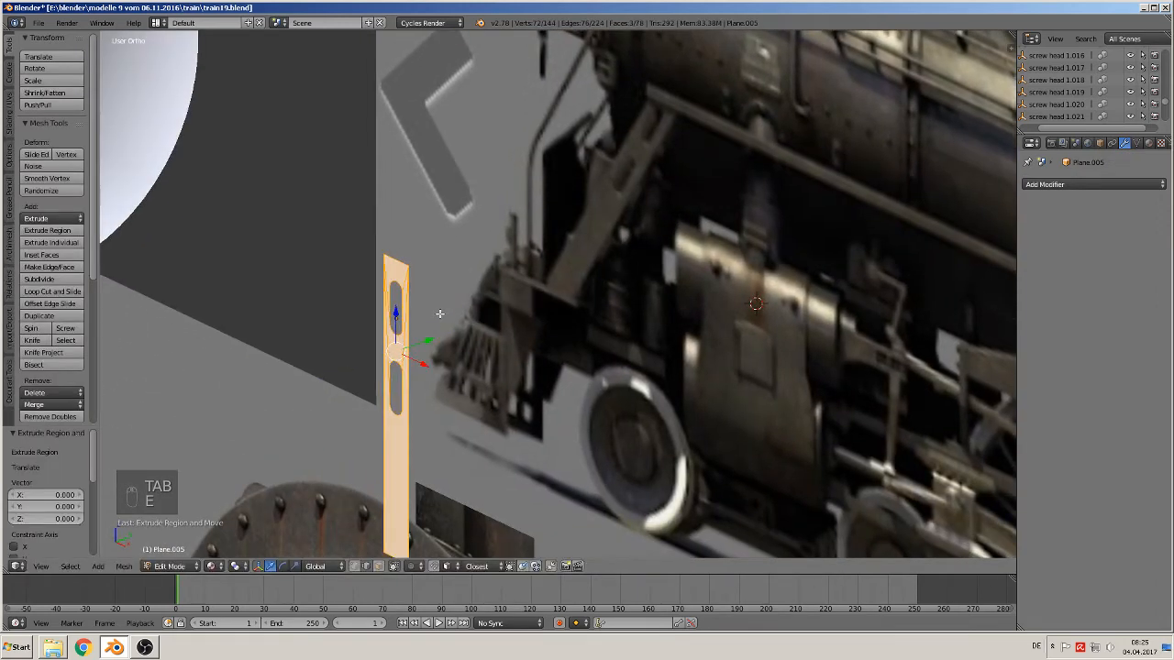
{"action": "left_click_drag", "start_coordinate": [424, 341], "coordinate": [434, 341]}
{"action": "key", "text": "Tab"}
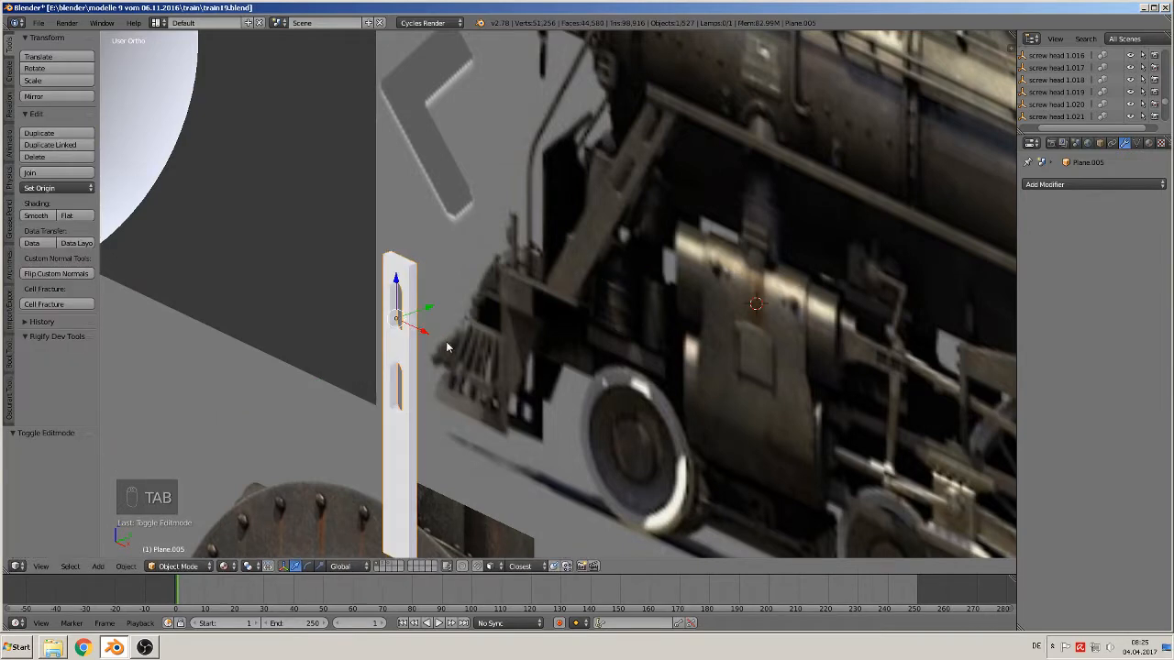
- Duplicate the thickened strip in front view and move the copy about 0.270 along X
{"action": "middle_click_drag", "start_coordinate": [446, 341], "coordinate": [522, 325]}
{"action": "key", "text": "KP_1"}
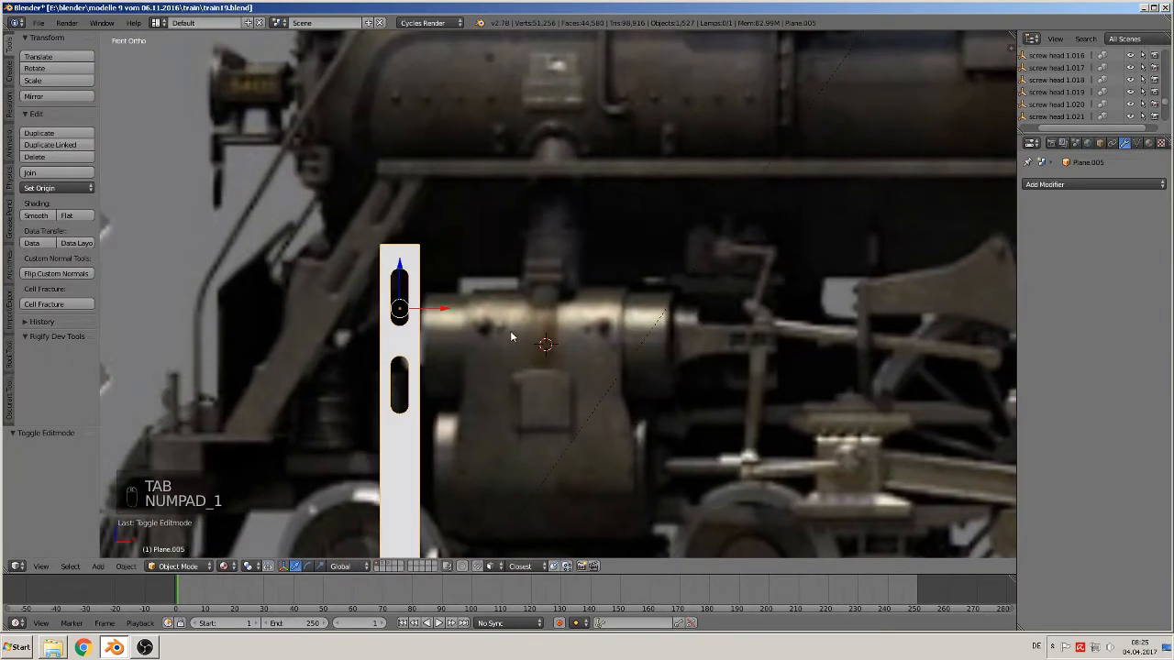
{"action": "key", "text": "shift+d"}
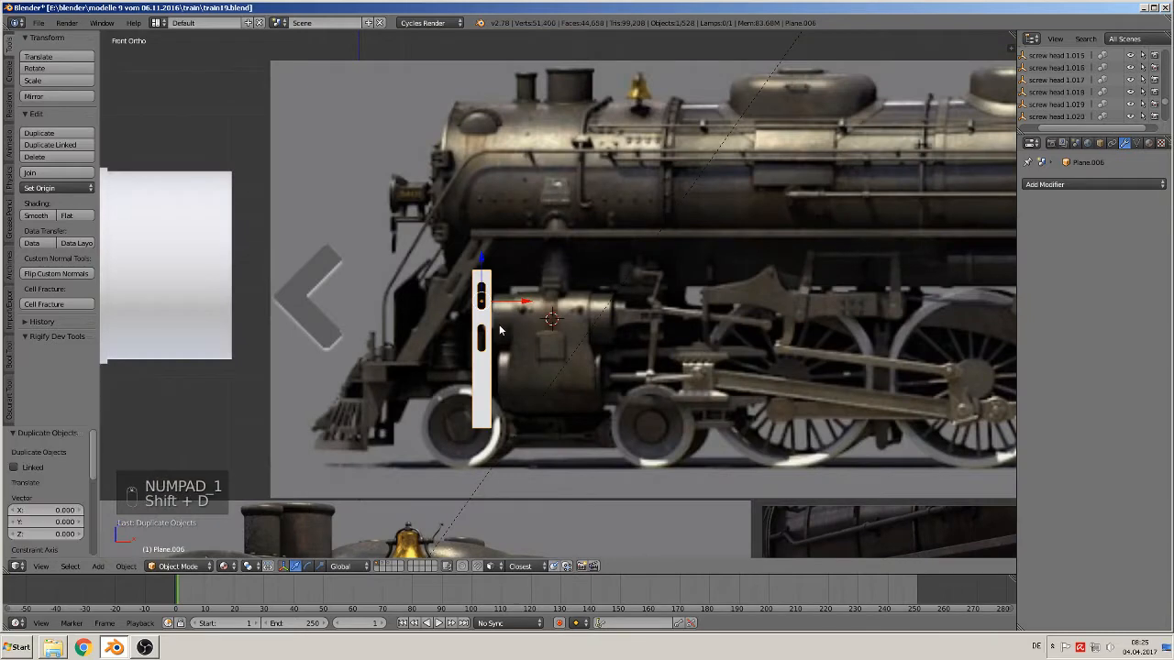
{"action": "left_click", "coordinate": [513, 305]}
{"action": "left_click_drag", "start_coordinate": [532, 302], "coordinate": [650, 302]}
- Rotate the original strip about 32.43° and move it about -0.021 in X and 0.098 in Z onto the slanted support
{"action": "right_click", "coordinate": [479, 317]}
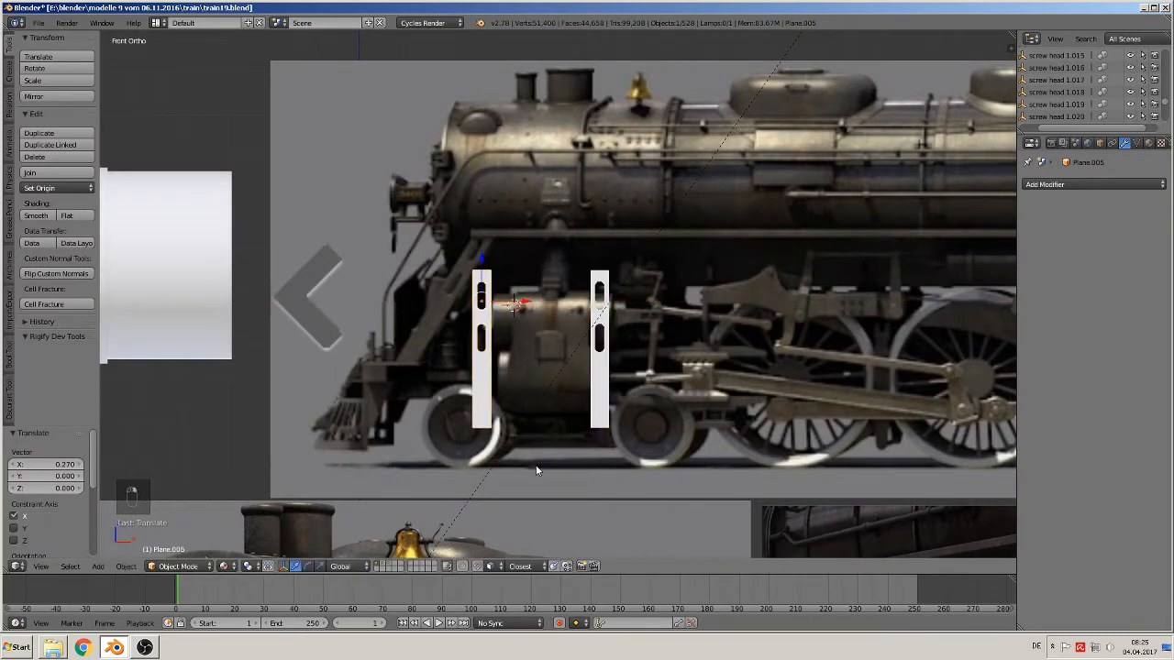
{"action": "key", "text": "r"}
{"action": "left_click", "coordinate": [441, 458]}
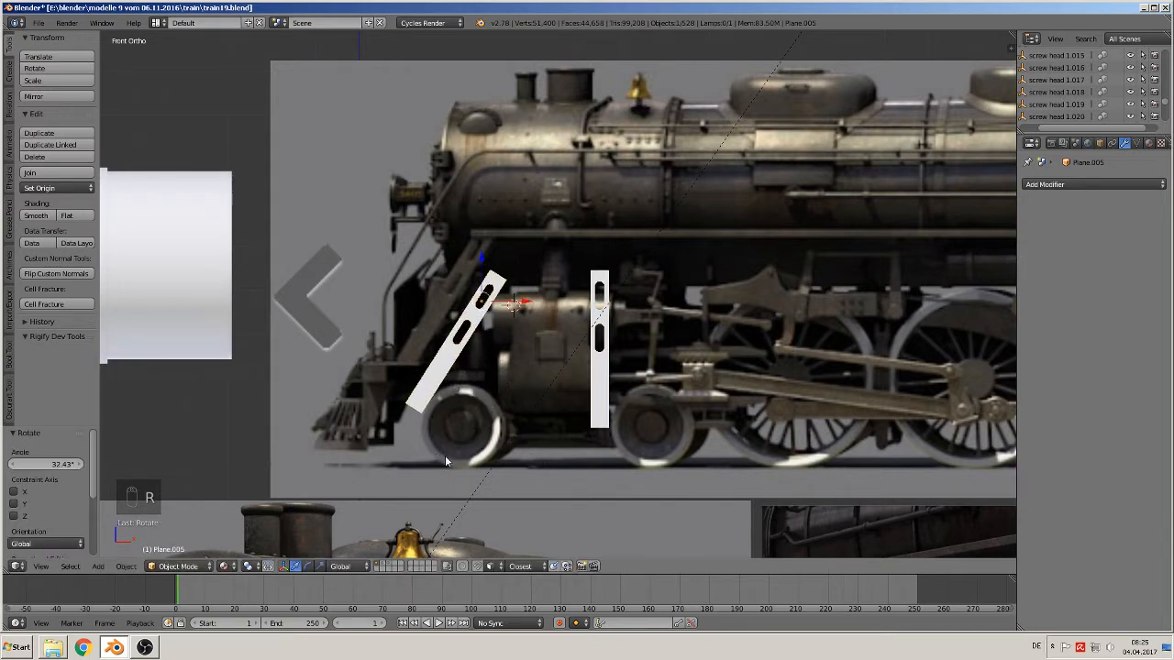
{"action": "key", "text": "g"}
{"action": "left_click", "coordinate": [436, 411]}
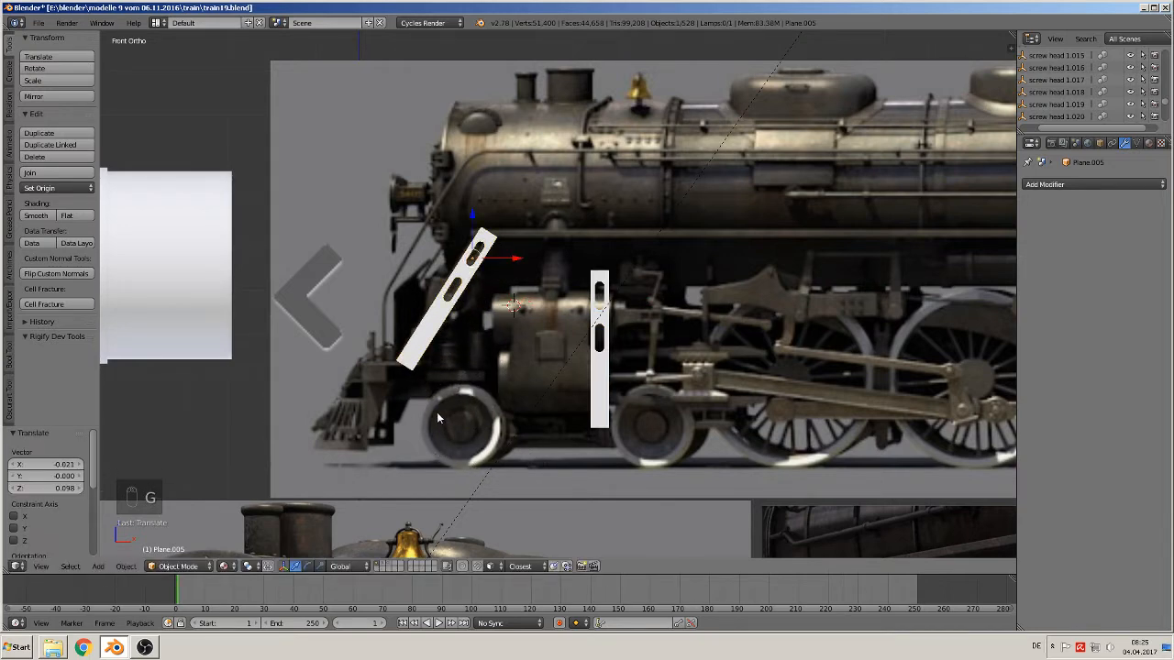
- Open the slanted strip's mesh for editing at its upper end
{"action": "scroll", "coordinate": [437, 412], "scroll_direction": "up", "scroll_amount": 2}
{"action": "middle_click_drag", "start_coordinate": [424, 242], "coordinate": [507, 316], "text": "shift"}
{"action": "scroll", "coordinate": [529, 301], "scroll_direction": "up", "scroll_amount": 5}
{"action": "key", "text": "Tab"}
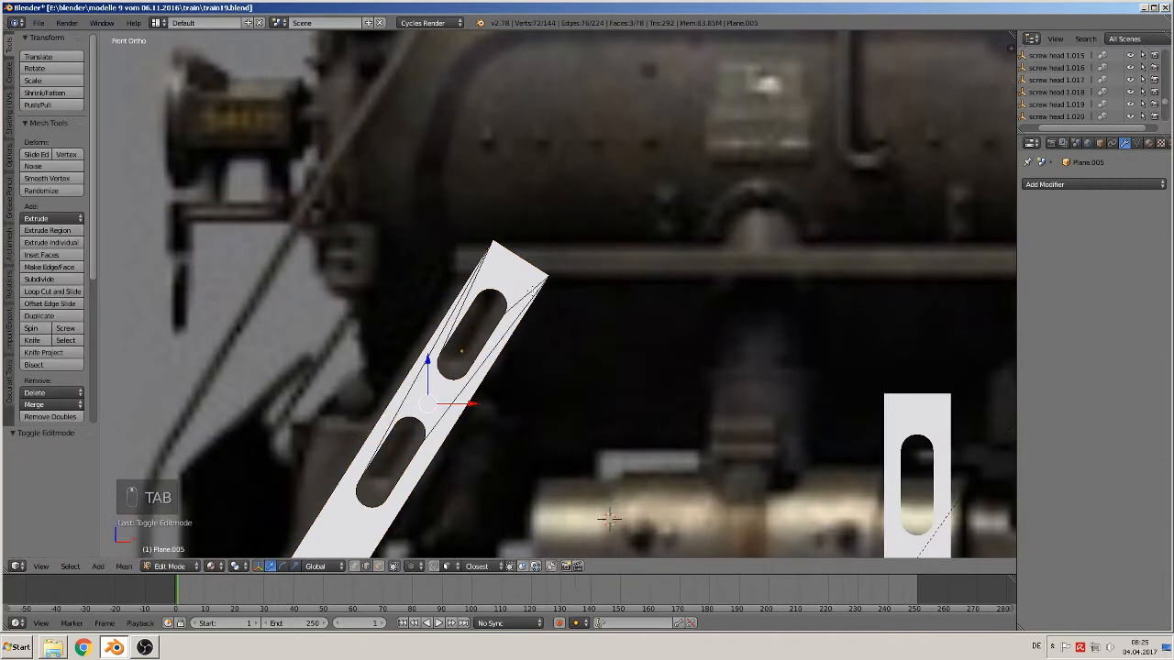
{"action": "scroll", "coordinate": [545, 274], "scroll_direction": "up", "scroll_amount": 1}
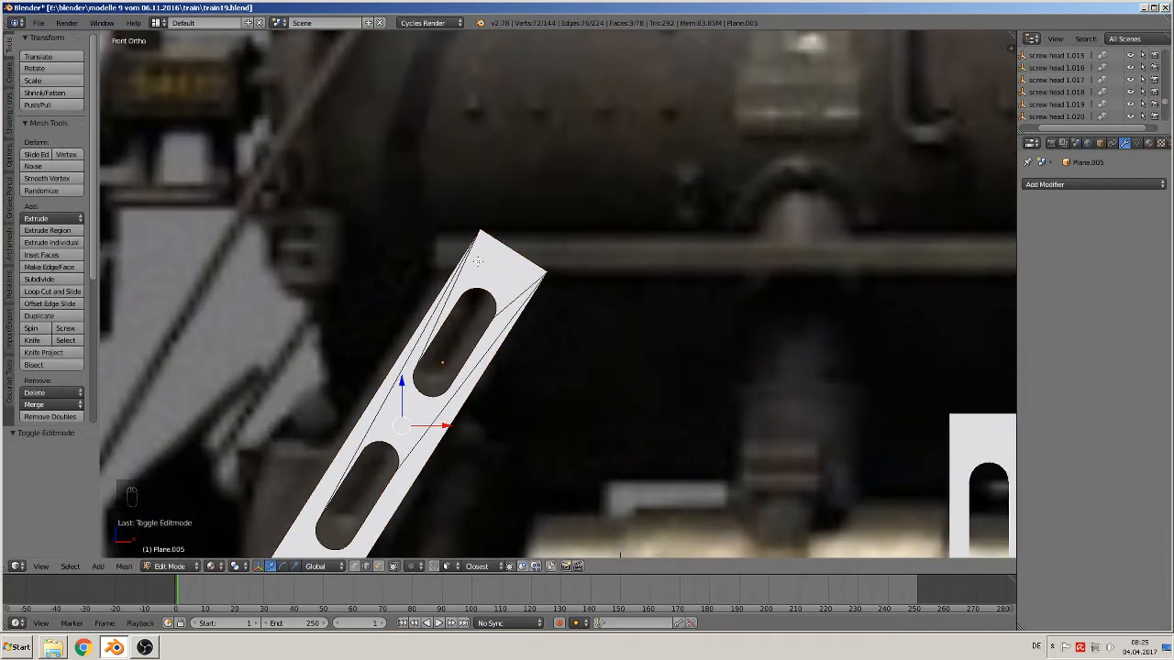
- Try to lower a single vertex at the slanted strip's upper corner about 0.007 along Z, and undo the move
{"action": "key", "text": "ctrl+r"}
{"action": "right_click", "coordinate": [503, 244]}
{"action": "left_click", "coordinate": [355, 565]}
{"action": "key", "text": "a"}
{"action": "right_click", "coordinate": [481, 229]}
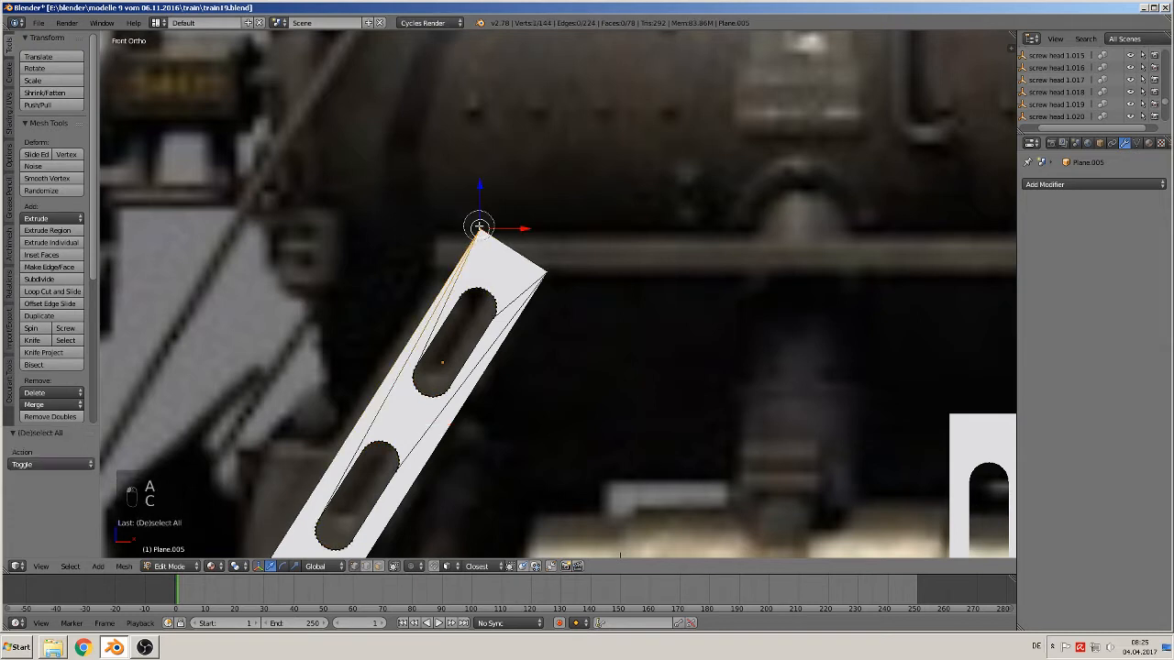
{"action": "key", "text": "g"}
{"action": "key", "text": "z"}
{"action": "left_click", "coordinate": [478, 207]}
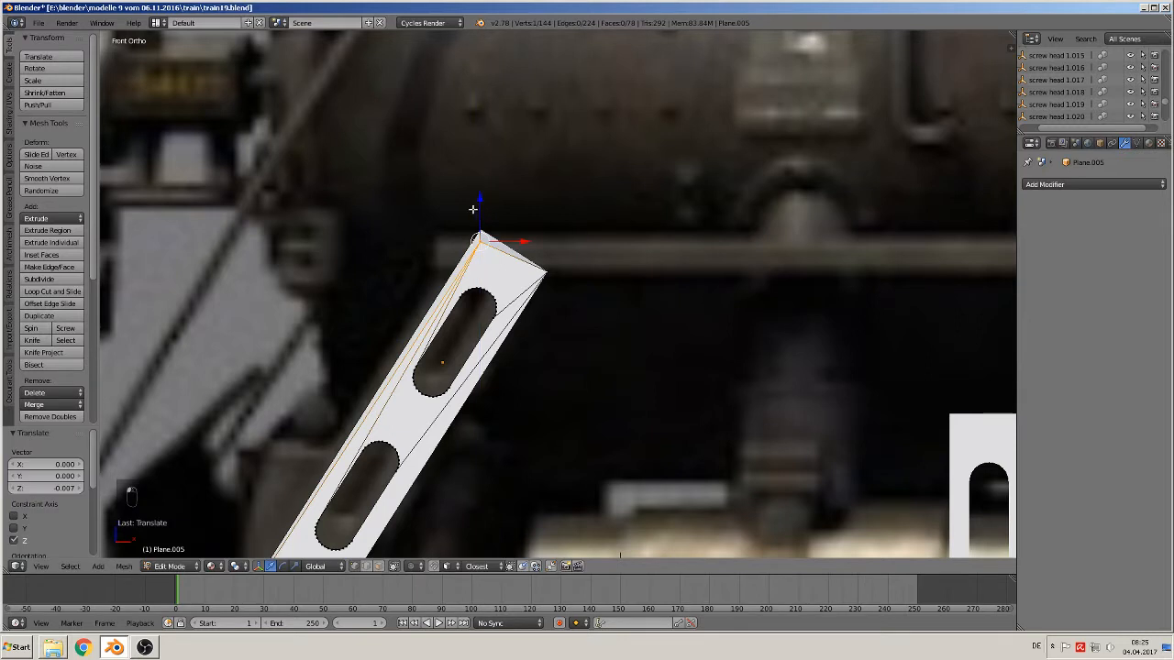
{"action": "key", "text": "ctrl+z"}
{"action": "key", "text": "ctrl+z"}
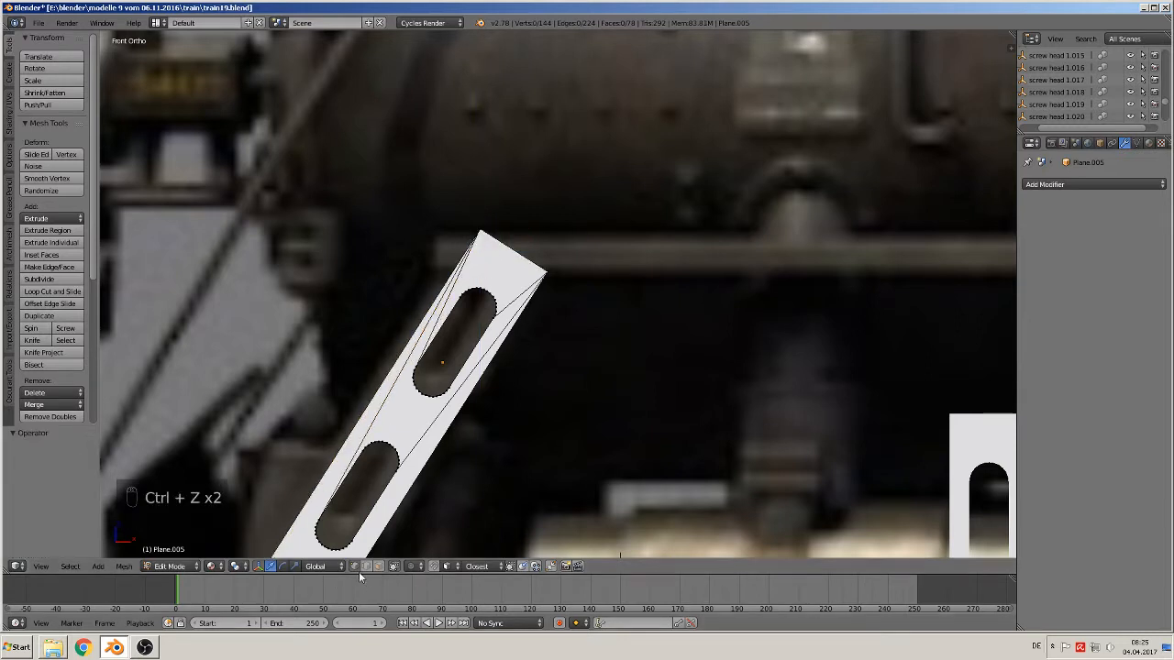
- Move both vertices of the strip's highest corner down and along negative X, making the top edge horizontal under the running board
{"action": "key", "text": "a"}
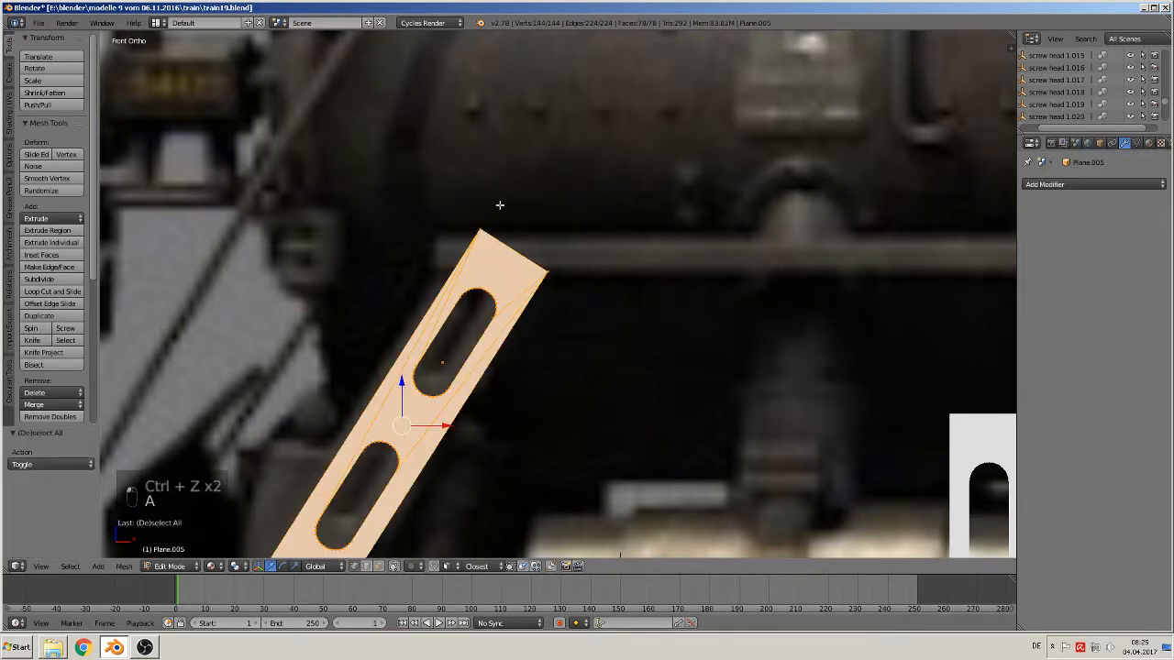
{"action": "key", "text": "a"}
{"action": "key", "text": "c"}
{"action": "left_click", "coordinate": [480, 224]}
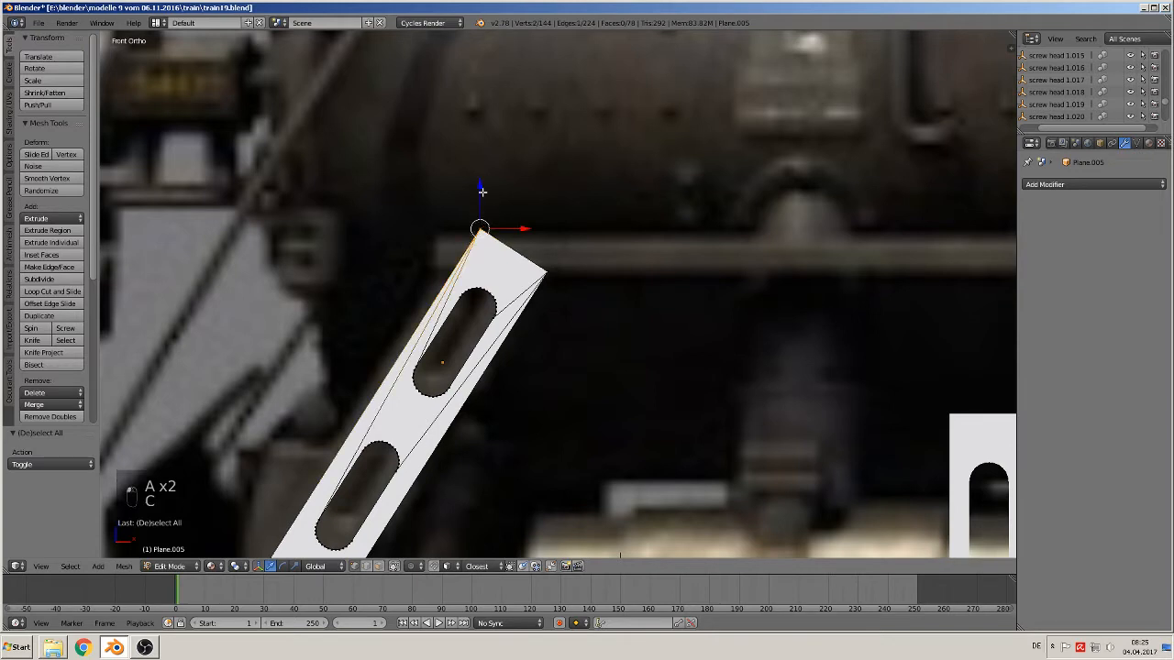
{"action": "left_click_drag", "start_coordinate": [482, 192], "coordinate": [504, 253]}
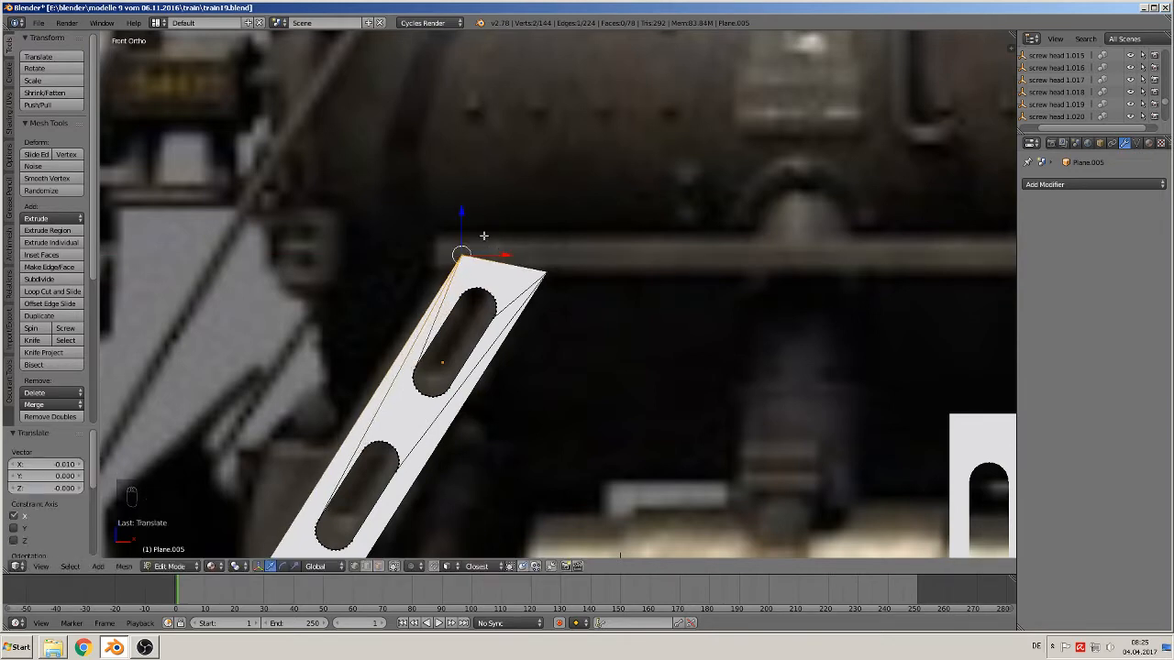
{"action": "left_click_drag", "start_coordinate": [461, 215], "coordinate": [460, 226]}
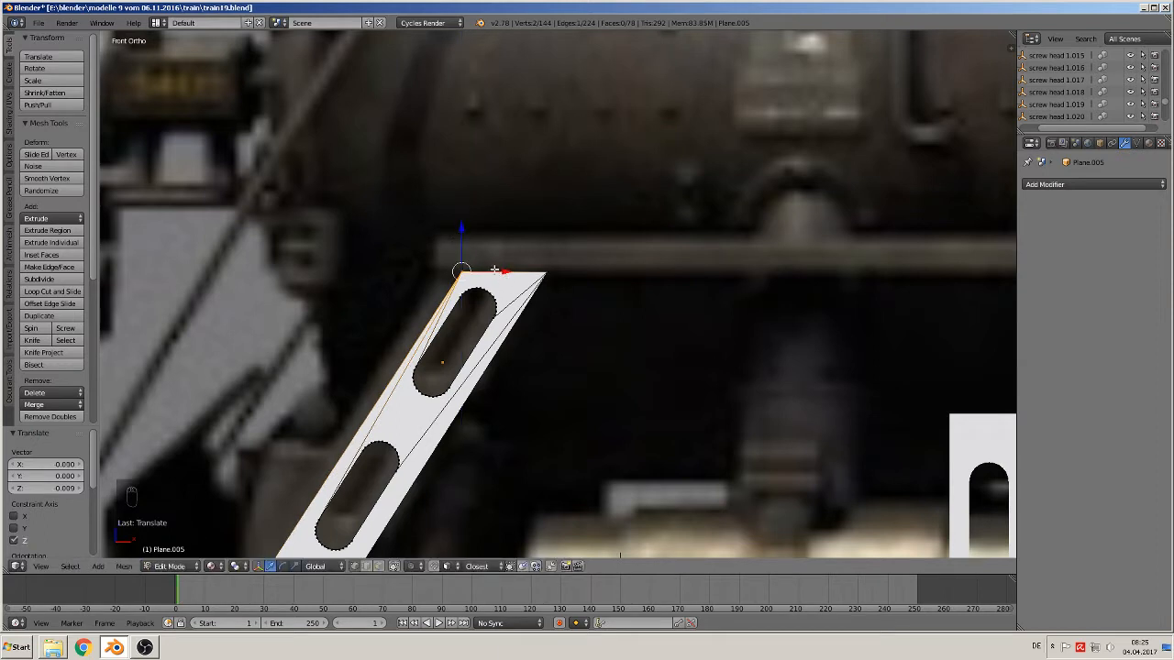
{"action": "left_click_drag", "start_coordinate": [509, 273], "coordinate": [504, 273]}
- Raise both vertices of the strip's lowest corner about 0.023 along Z to level the bottom edge, and shift them slightly along positive X
{"action": "middle_click_drag", "start_coordinate": [346, 466], "coordinate": [499, 182], "text": "shift"}
{"action": "scroll", "coordinate": [434, 319], "scroll_direction": "down", "scroll_amount": 2}
{"action": "middle_click_drag", "start_coordinate": [412, 389], "coordinate": [463, 358], "text": "shift"}
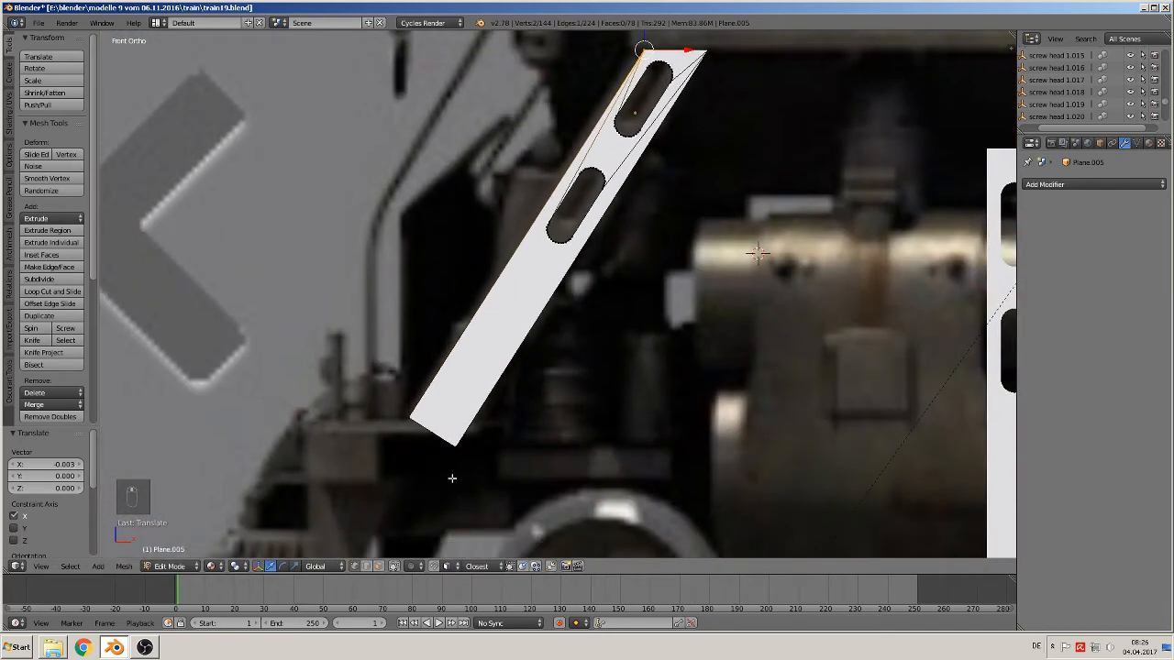
{"action": "key", "text": "a"}
{"action": "right_click", "coordinate": [458, 448]}
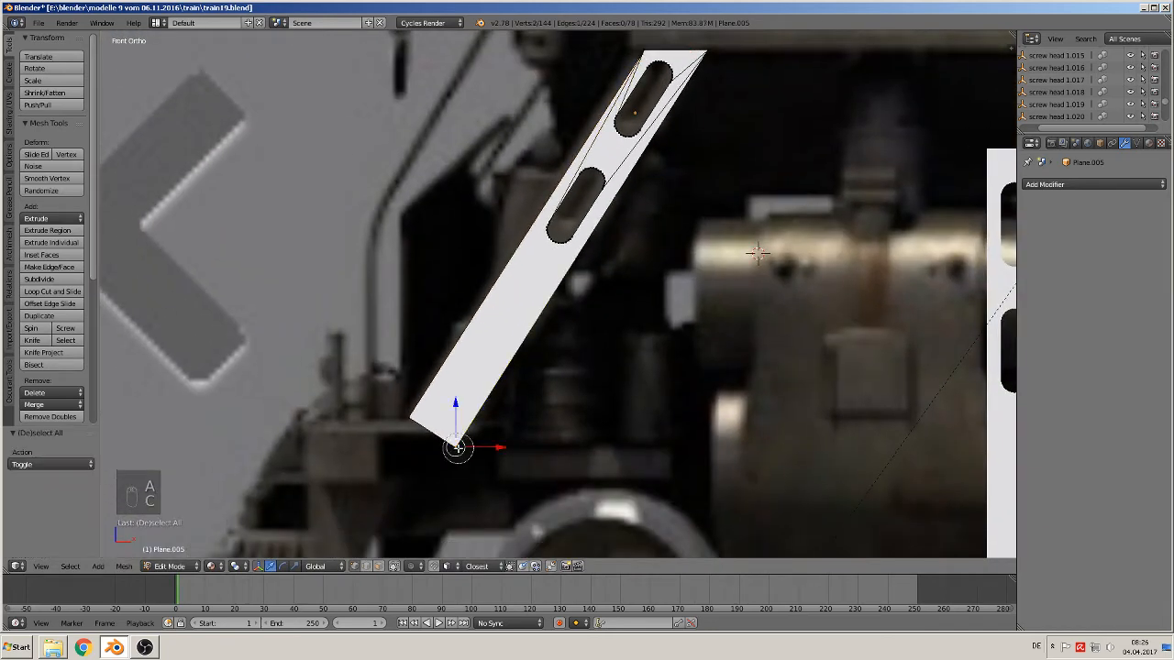
{"action": "left_click_drag", "start_coordinate": [456, 412], "coordinate": [453, 377]}
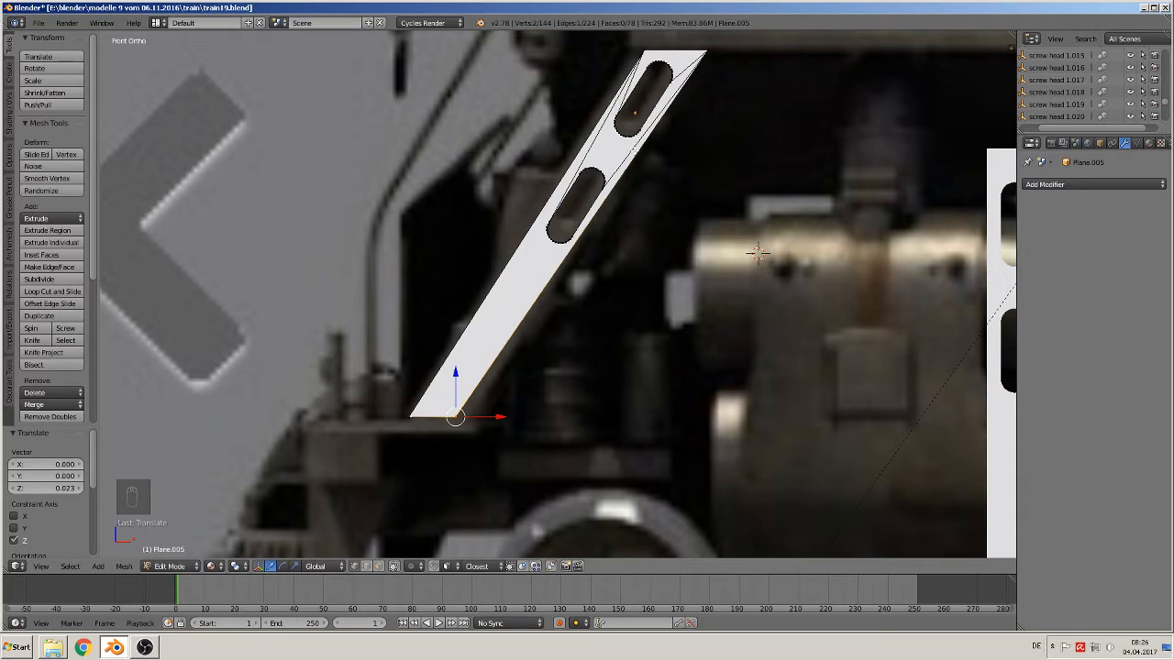
{"action": "left_click_drag", "start_coordinate": [503, 419], "coordinate": [519, 420]}
{"action": "key", "text": "Tab"}
{"action": "scroll", "coordinate": [620, 228], "scroll_direction": "down", "scroll_amount": 4}
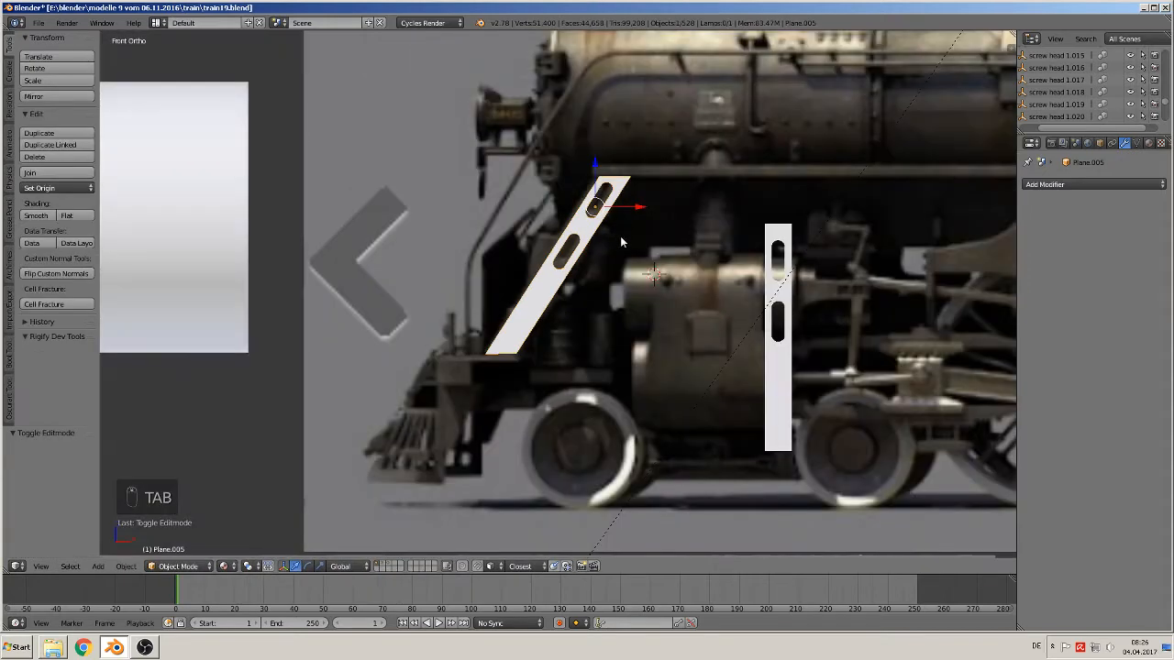
- Duplicate the finished slanted rail and move the copy about 0.089 along Y to form the parallel second rail
{"action": "right_click", "coordinate": [784, 287]}
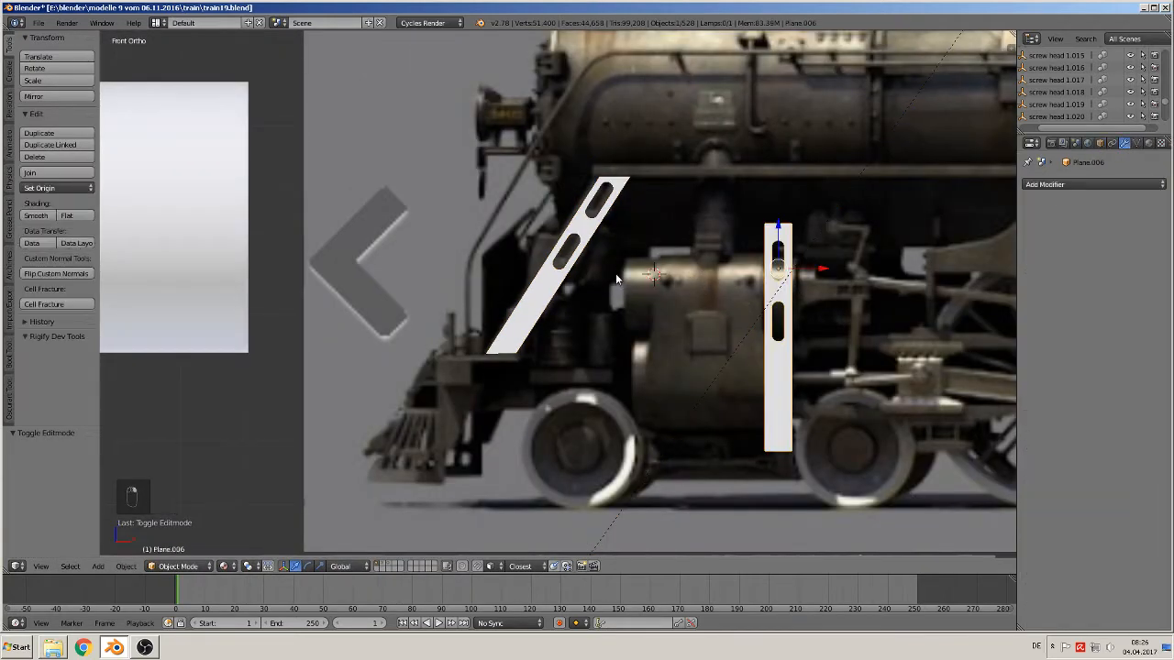
{"action": "scroll", "coordinate": [635, 222], "scroll_direction": "up", "scroll_amount": 3}
{"action": "scroll", "coordinate": [632, 223], "scroll_direction": "down", "scroll_amount": 3}
{"action": "right_click", "coordinate": [588, 223]}
{"action": "middle_click_drag", "start_coordinate": [588, 223], "coordinate": [635, 286]}
{"action": "key", "text": "shift+d"}
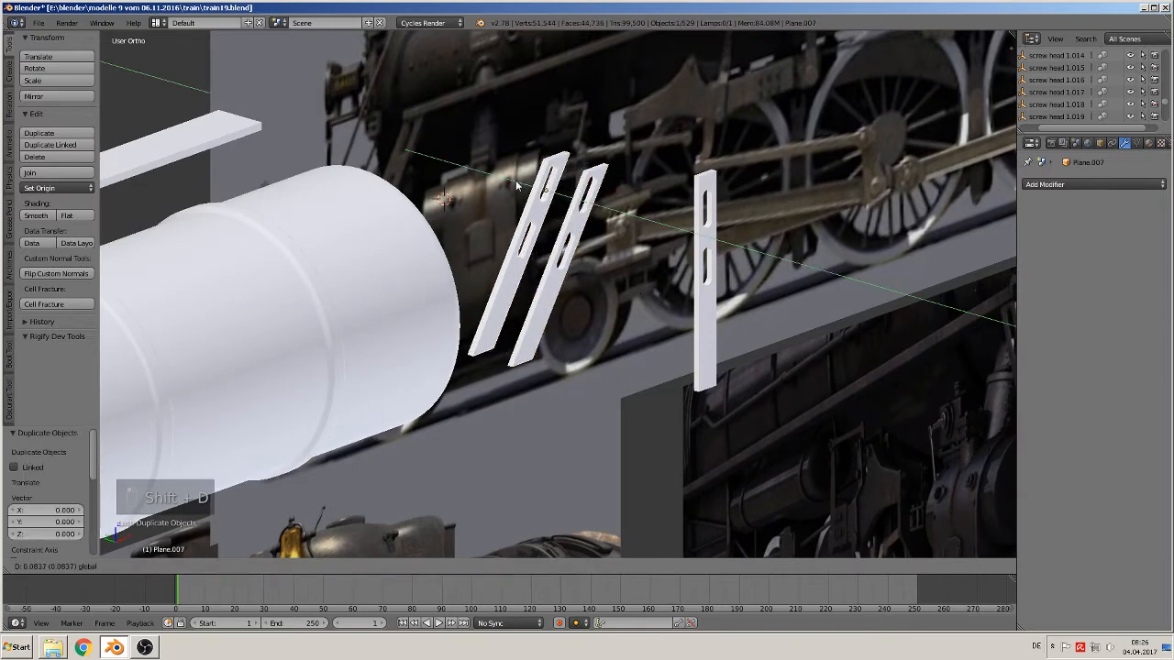
{"action": "left_click", "coordinate": [550, 214]}
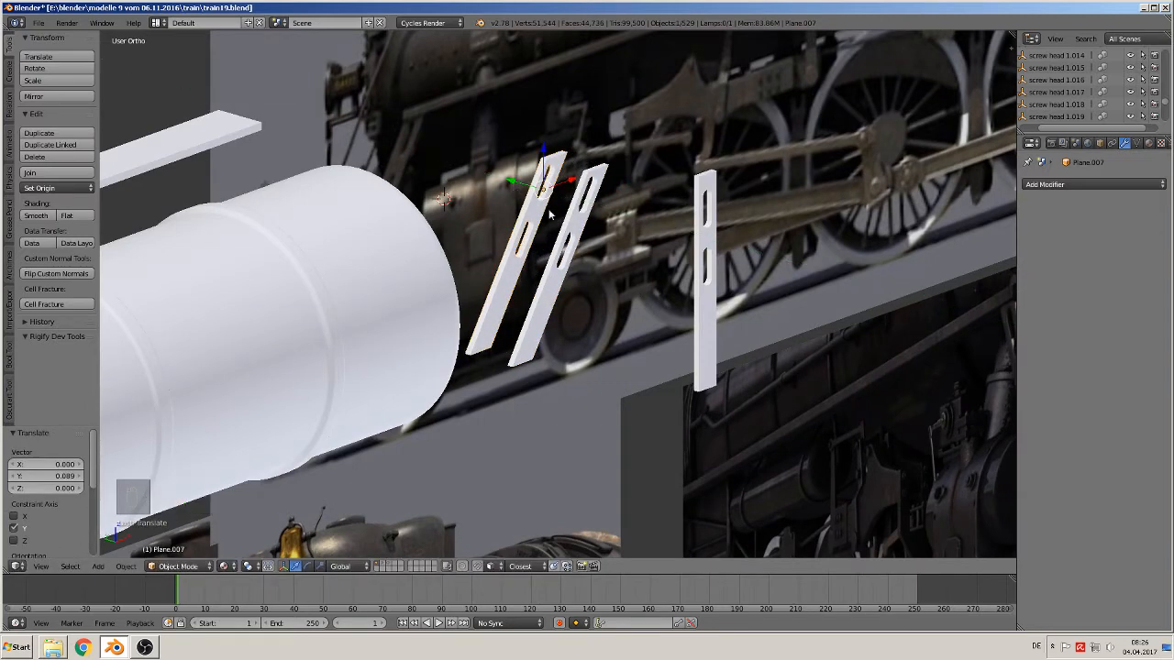
- Move the spare upright strip to the third layer
{"action": "right_click", "coordinate": [708, 303]}
{"action": "middle_click_drag", "start_coordinate": [725, 326], "coordinate": [673, 322]}
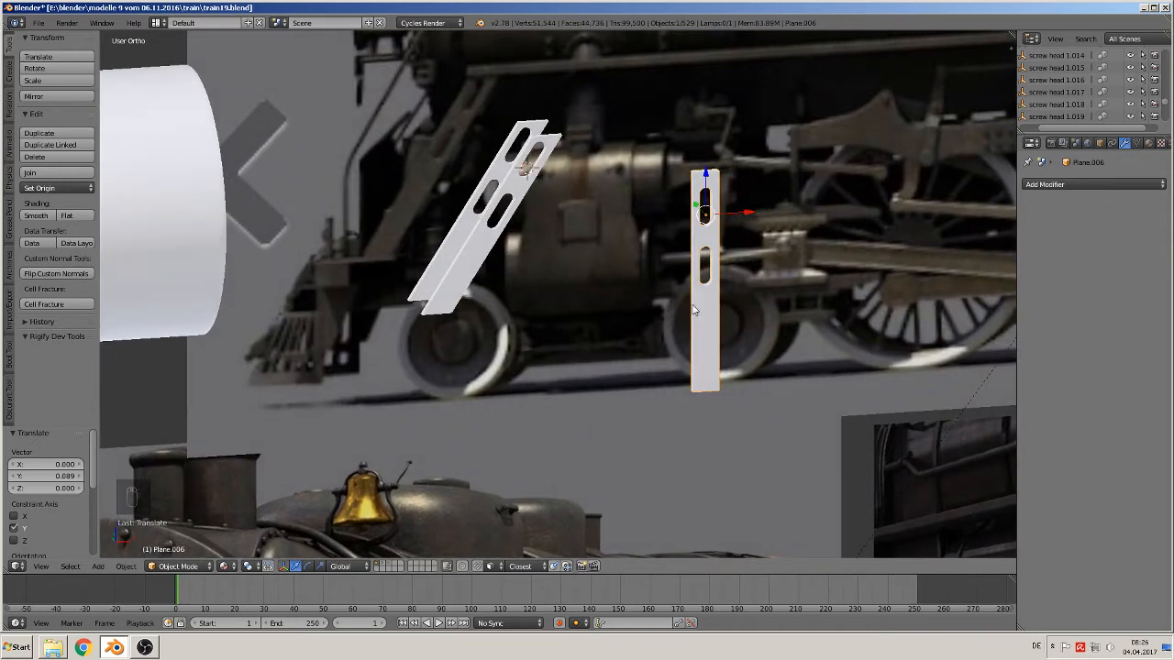
{"action": "key", "text": "m"}
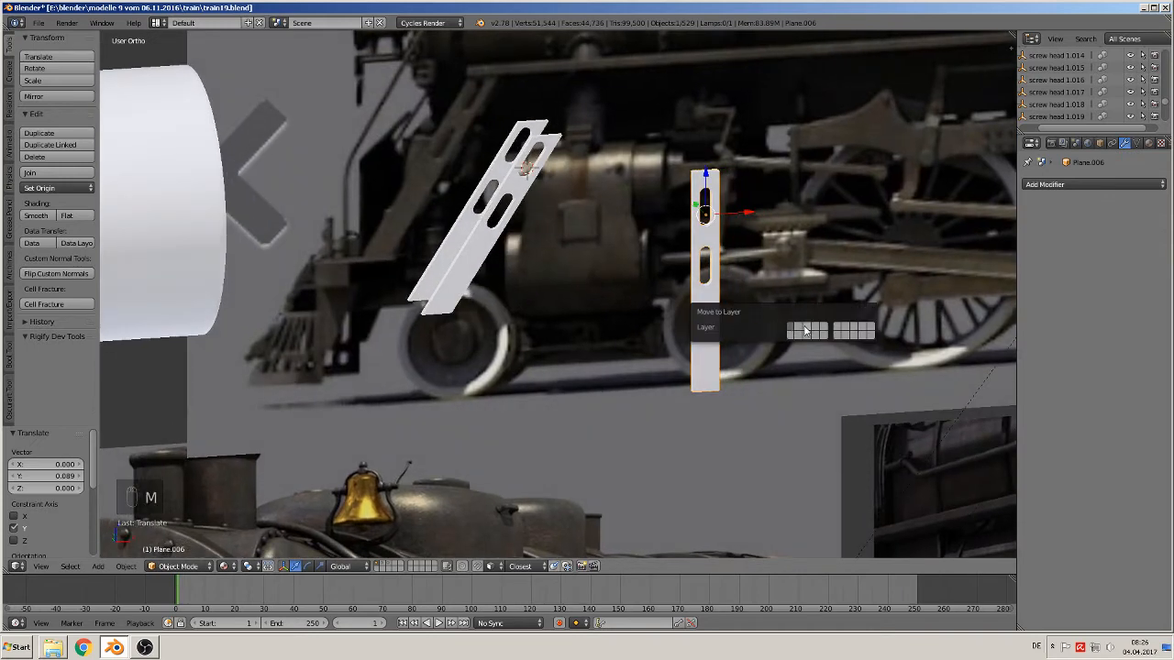
{"action": "left_click", "coordinate": [804, 329]}
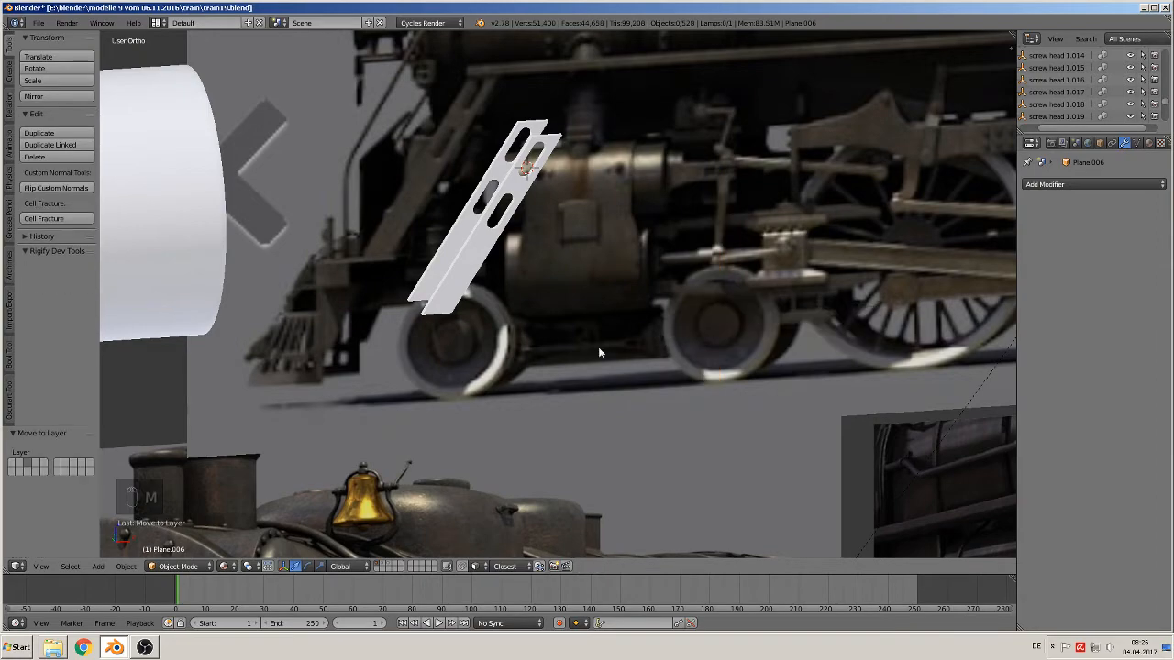
- Examine the rendered reference image for how the rungs sit between the two slotted ladder rails
{"action": "scroll", "coordinate": [598, 347], "scroll_direction": "down", "scroll_amount": 5}
{"action": "scroll", "coordinate": [600, 312], "scroll_direction": "up", "scroll_amount": 6}
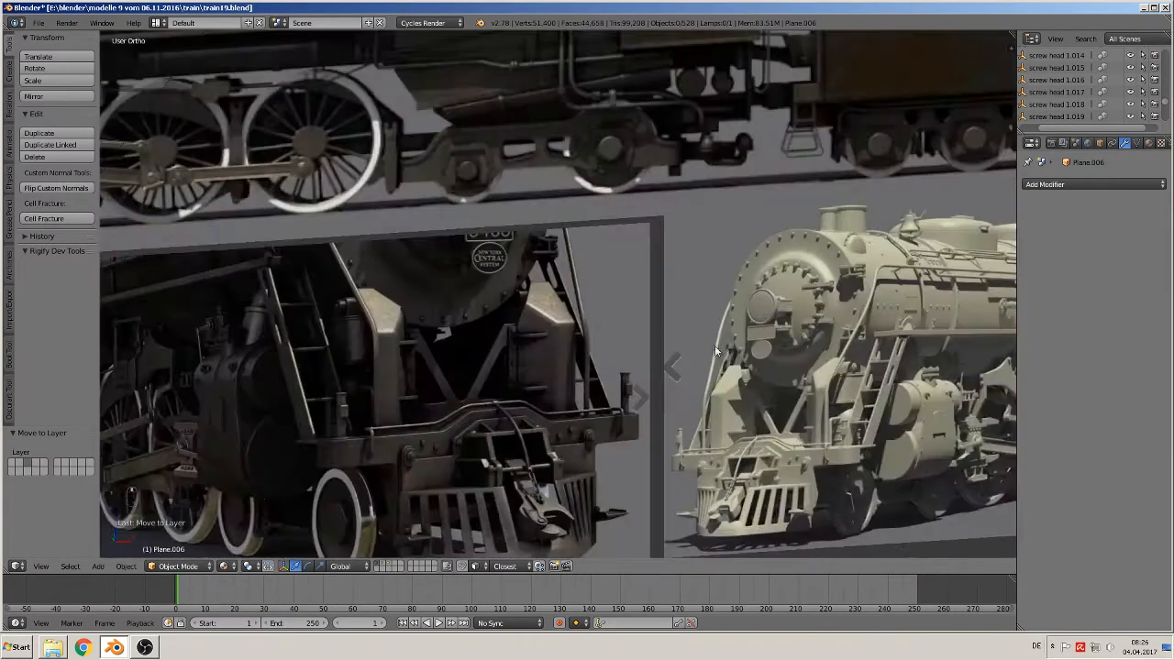
{"action": "scroll", "coordinate": [714, 345], "scroll_direction": "up", "scroll_amount": 5}
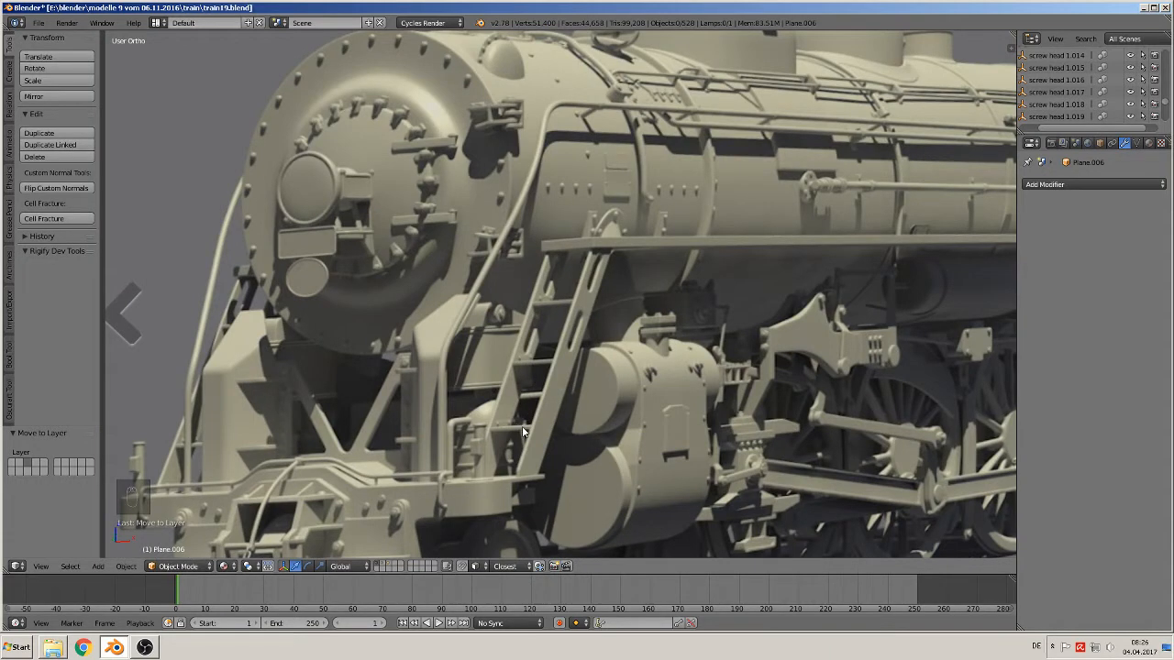
{"action": "scroll", "coordinate": [530, 325], "scroll_direction": "up", "scroll_amount": 3}
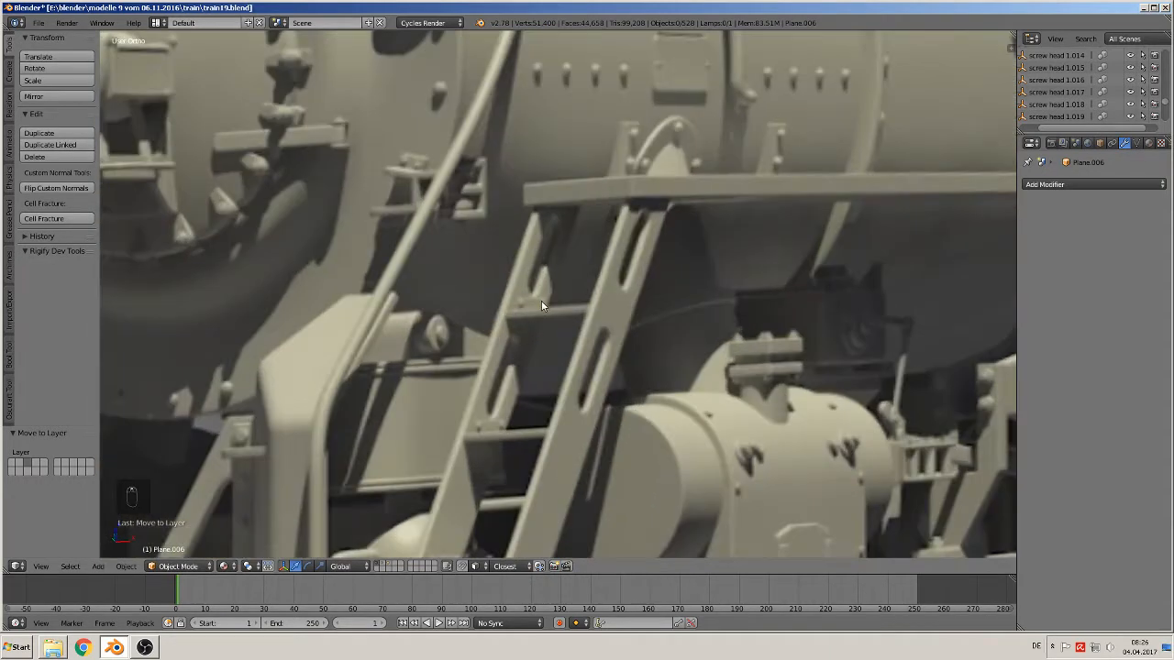
- Add a cube over the ladder in the reference image and scale it to about 0.075
{"action": "scroll", "coordinate": [557, 333], "scroll_direction": "down", "scroll_amount": 6}
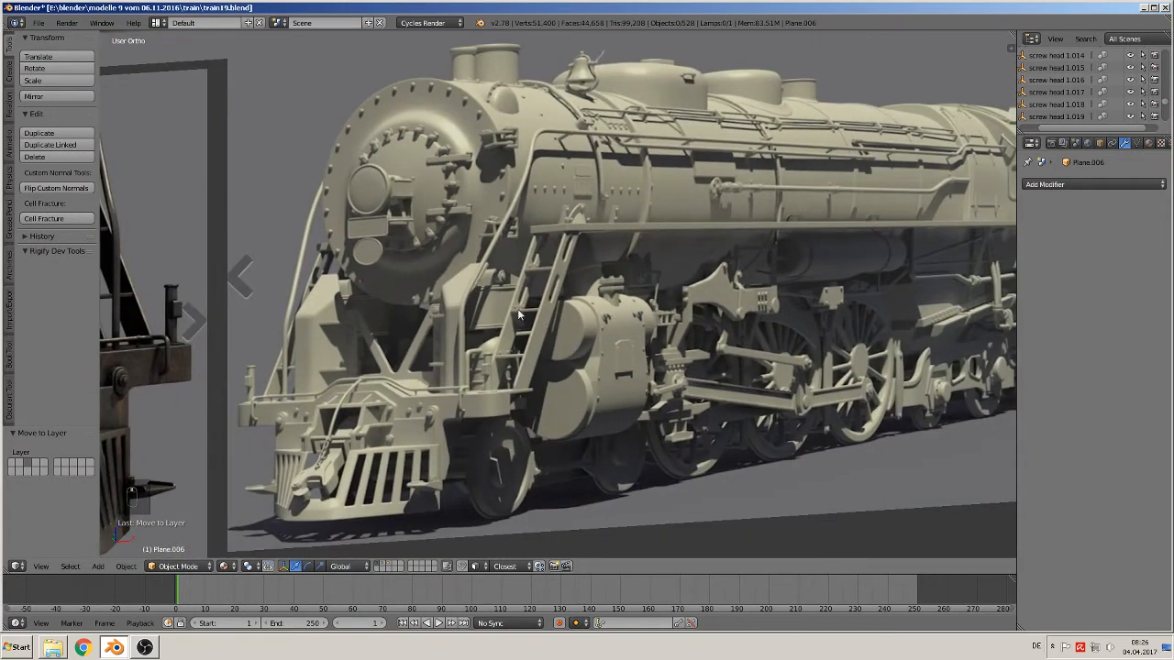
{"action": "left_click", "coordinate": [123, 566]}
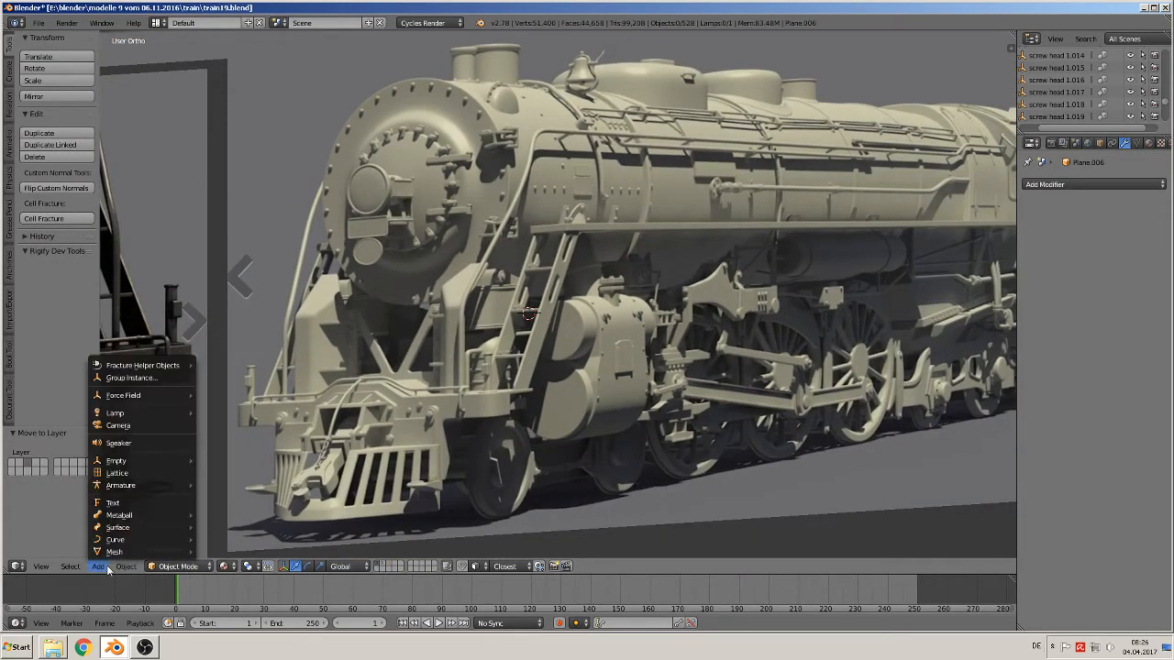
{"action": "mouse_move", "coordinate": [102, 565]}
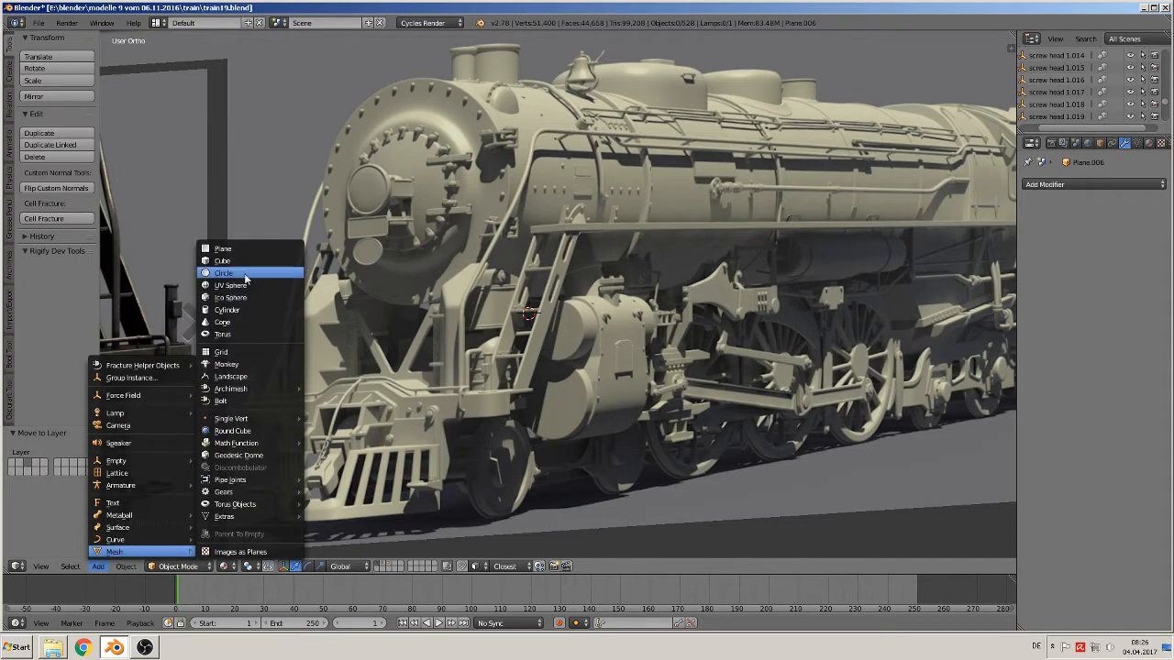
{"action": "left_click", "coordinate": [248, 266]}
{"action": "key", "text": "s"}
{"action": "left_click", "coordinate": [565, 343]}
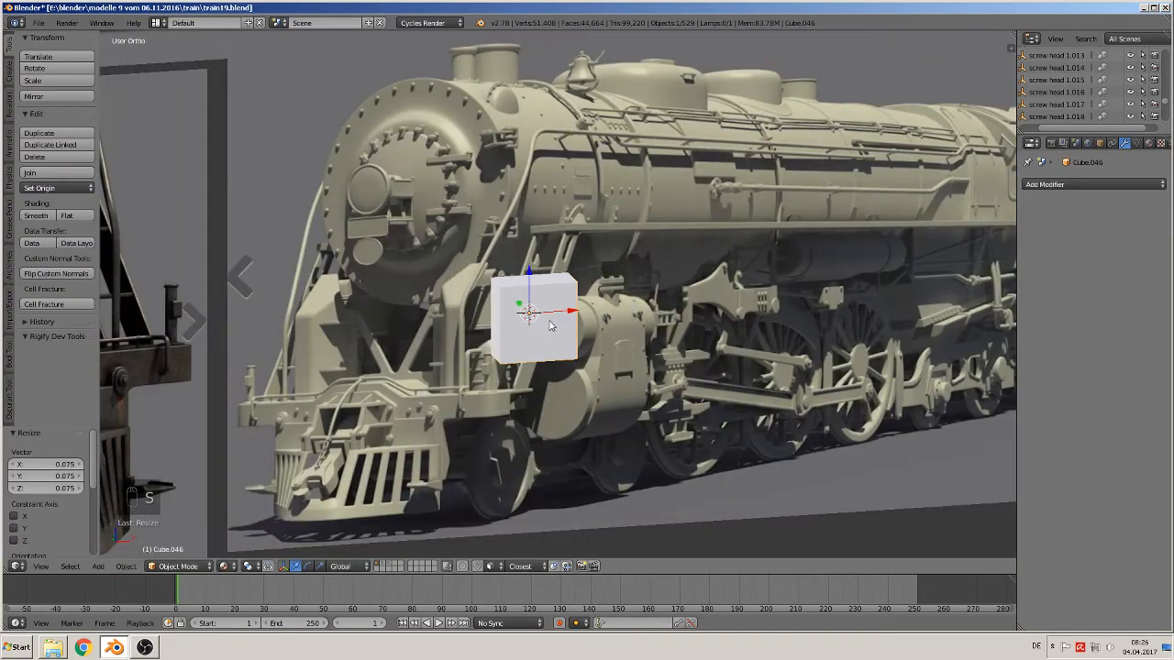
- In front view, scale the cube to about 0.456, then flatten it to about 0.076 along Z into a thin plate
{"action": "key", "text": "KP_1"}
{"action": "scroll", "coordinate": [639, 389], "scroll_direction": "up", "scroll_amount": 4}
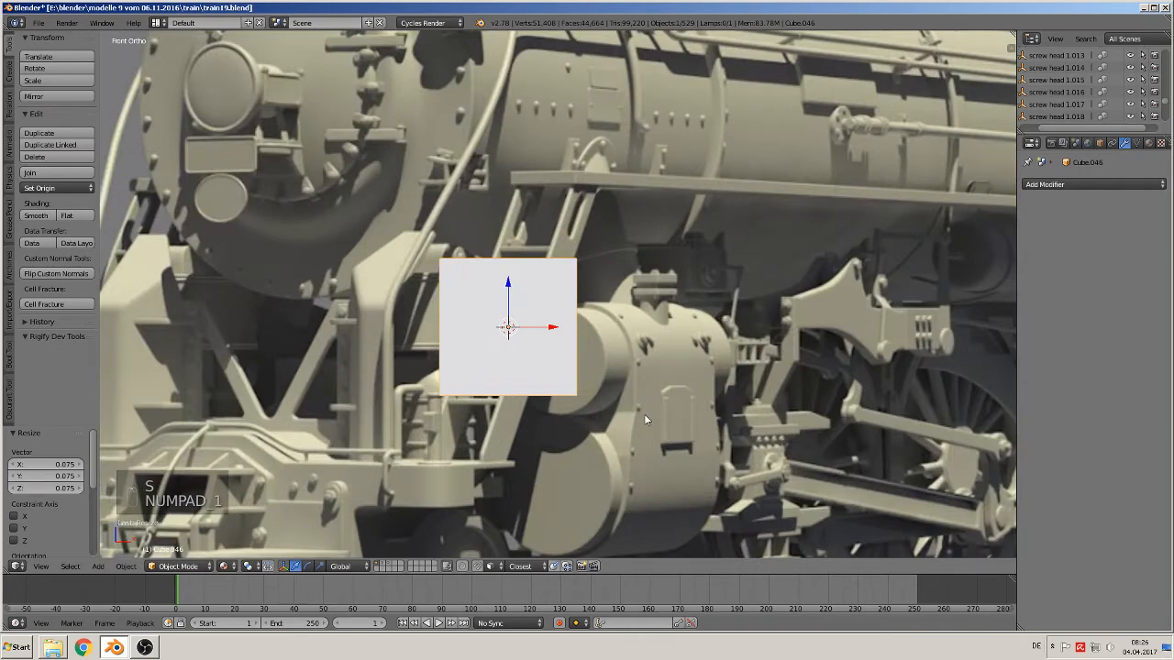
{"action": "key", "text": "s"}
{"action": "left_click", "coordinate": [566, 374]}
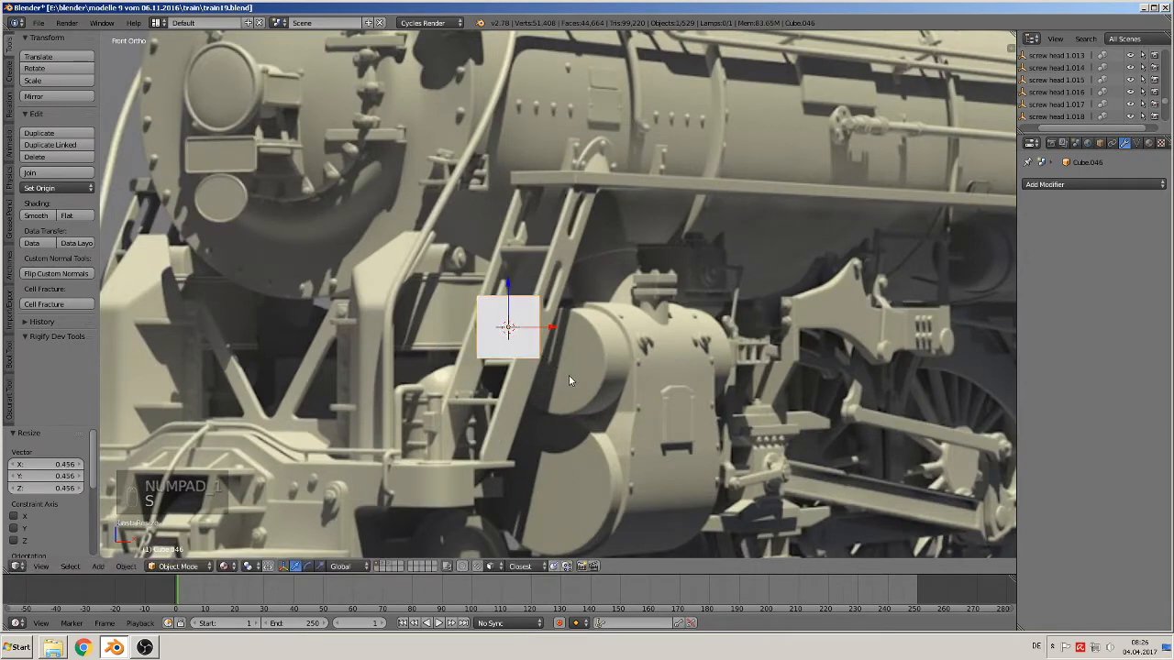
{"action": "key", "text": "s"}
{"action": "key", "text": "z"}
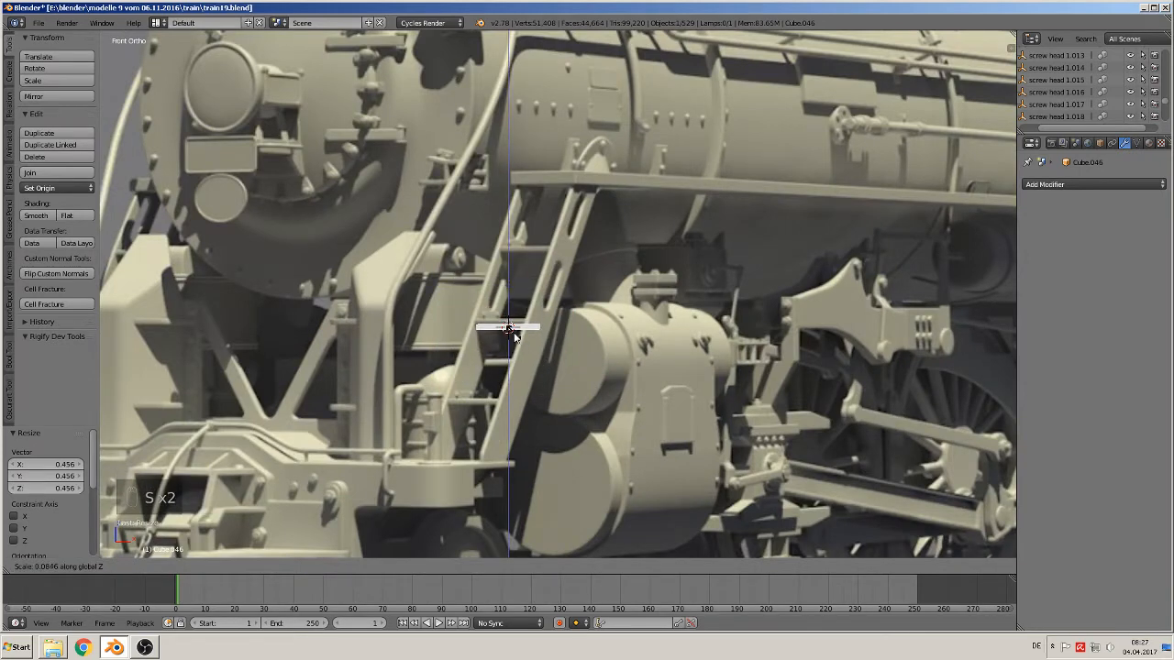
{"action": "left_click", "coordinate": [511, 332]}
- Move the plate about 0.115 along negative Y and narrow it to about 0.530 along Y
{"action": "mouse_move", "coordinate": [511, 332]}
{"action": "middle_mouse_down"}
{"action": "mouse_move", "coordinate": [446, 388]}
{"action": "mouse_move", "coordinate": [509, 332]}
{"action": "middle_mouse_up"}
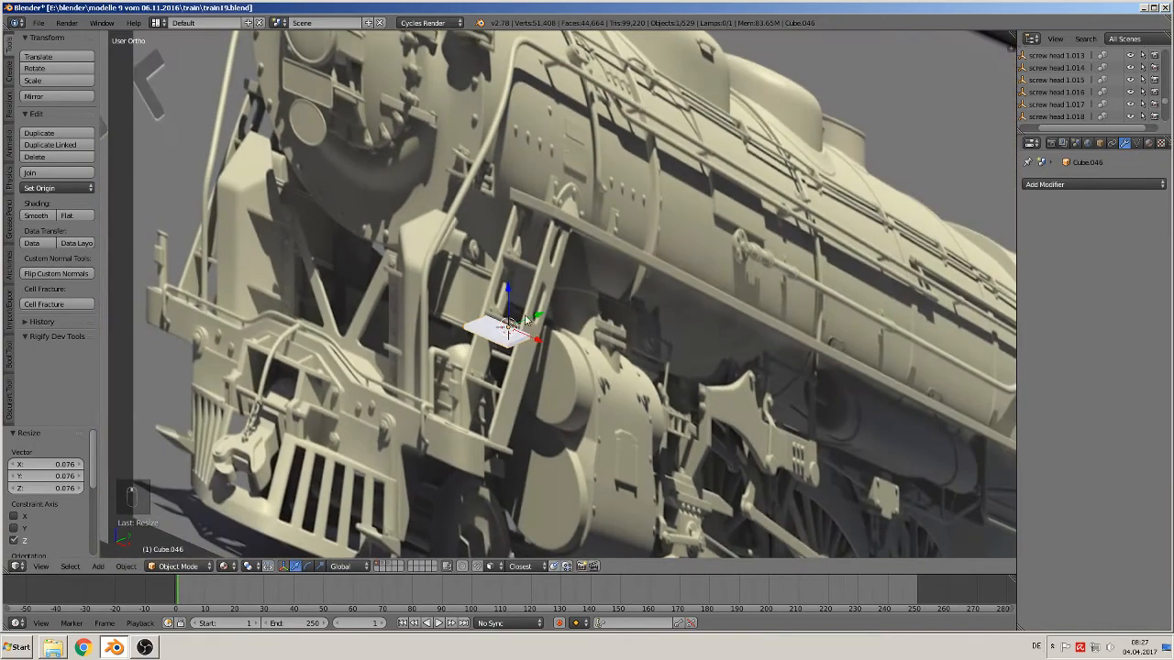
{"action": "key", "text": "g"}
{"action": "left_click", "coordinate": [487, 383]}
{"action": "key", "text": "s"}
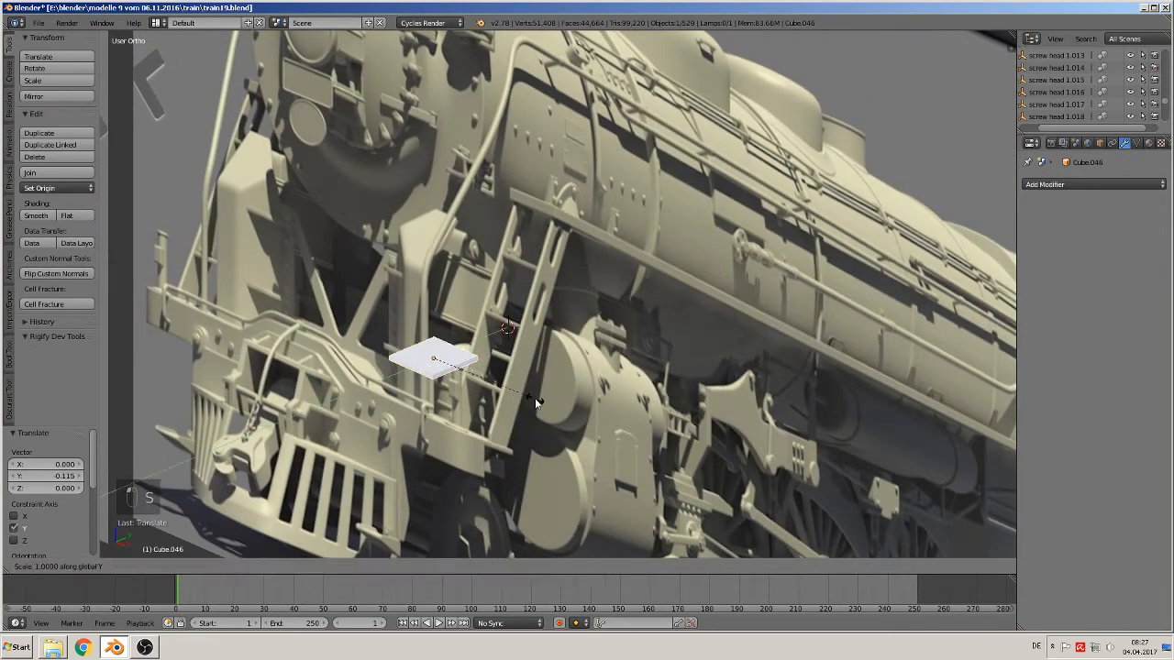
{"action": "key", "text": "y"}
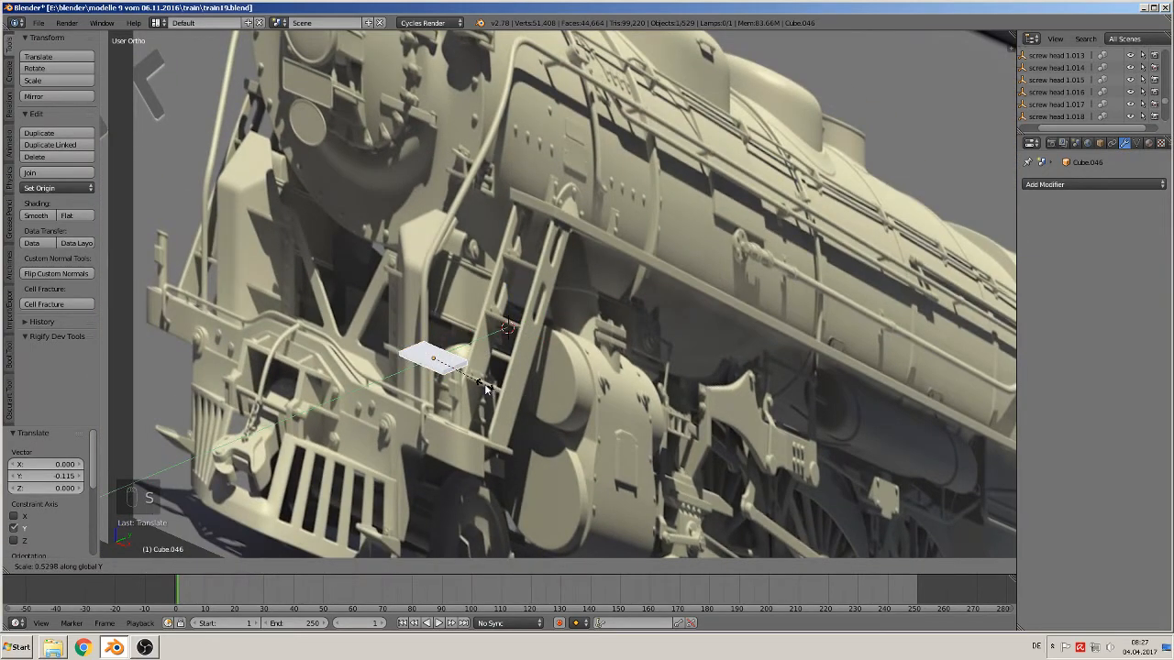
{"action": "left_click", "coordinate": [487, 389]}
- Cut two edge loops across the plate's length and spread them by about 2.731 along X towards its short ends
{"action": "scroll", "coordinate": [479, 343], "scroll_direction": "up", "scroll_amount": 5}
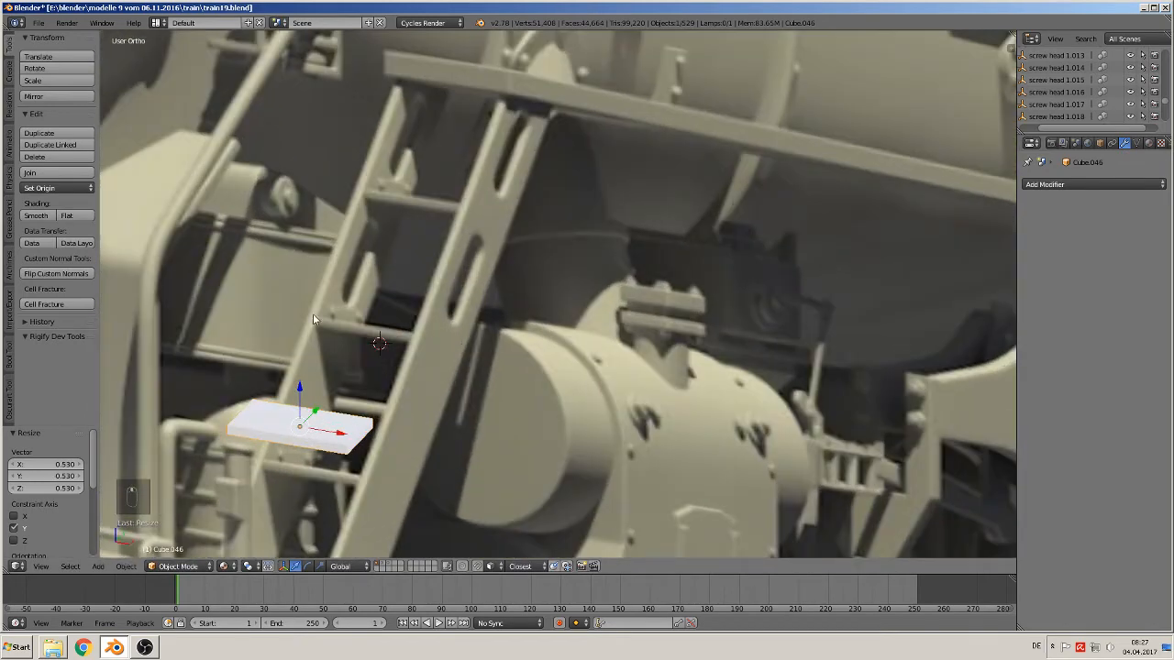
{"action": "middle_click_drag", "start_coordinate": [356, 379], "coordinate": [559, 307], "text": "shift"}
{"action": "scroll", "coordinate": [560, 307], "scroll_direction": "up", "scroll_amount": 2}
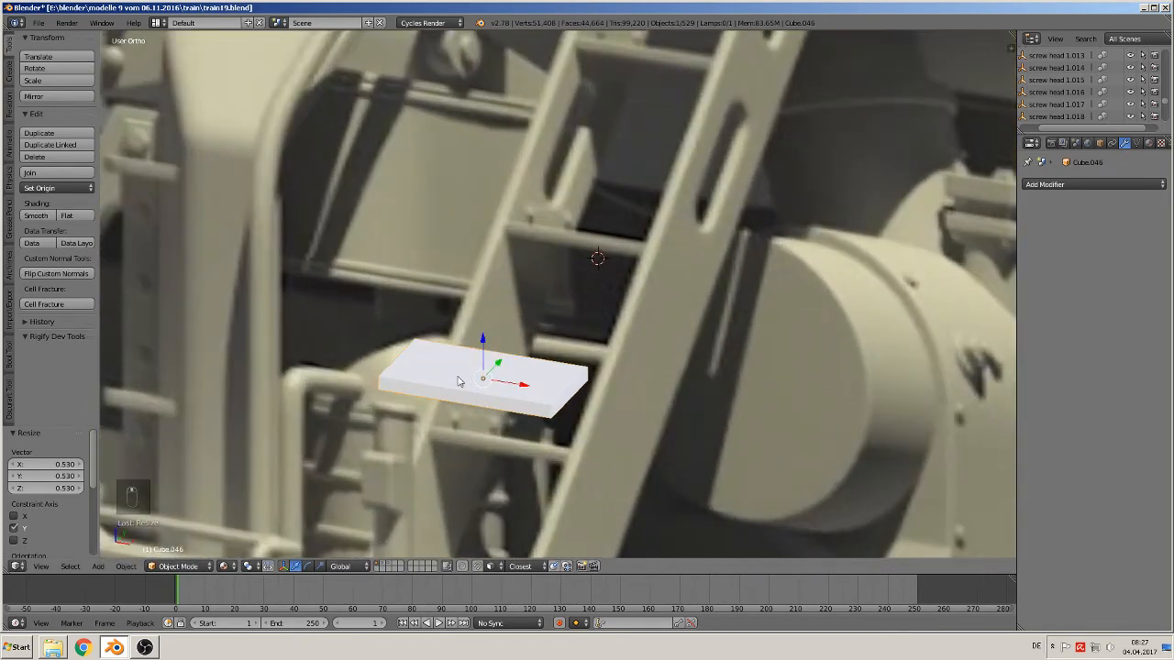
{"action": "key", "text": "Tab"}
{"action": "key", "text": "ctrl+r"}
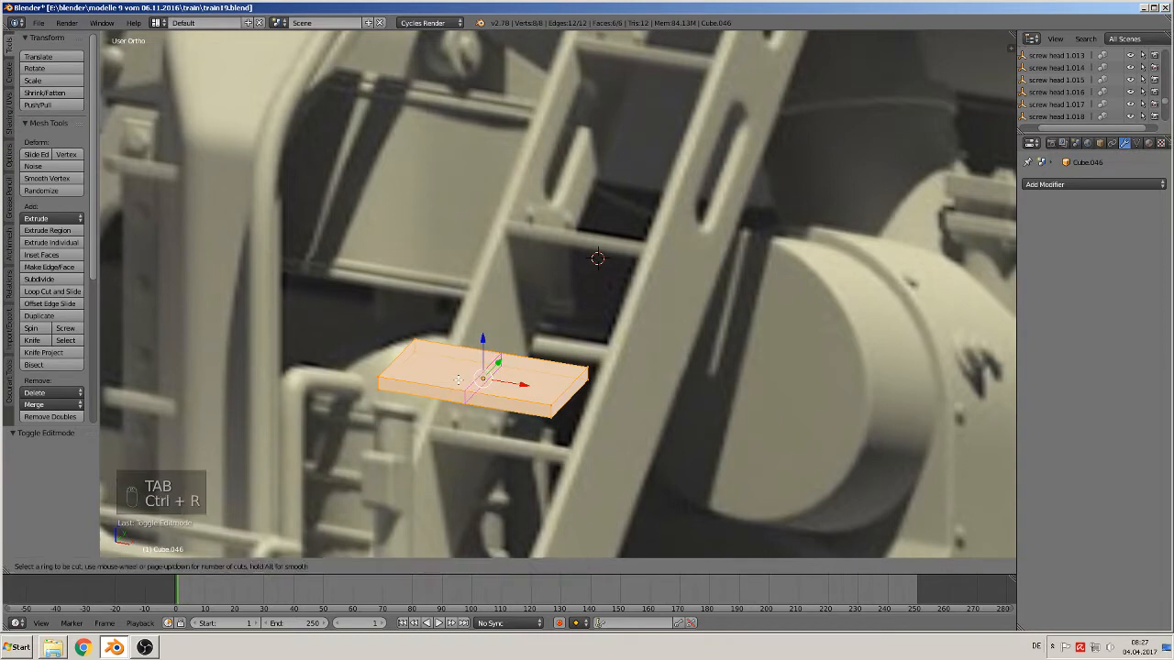
{"action": "scroll", "coordinate": [458, 379], "scroll_direction": "up", "scroll_amount": 1}
{"action": "left_click", "coordinate": [459, 380]}
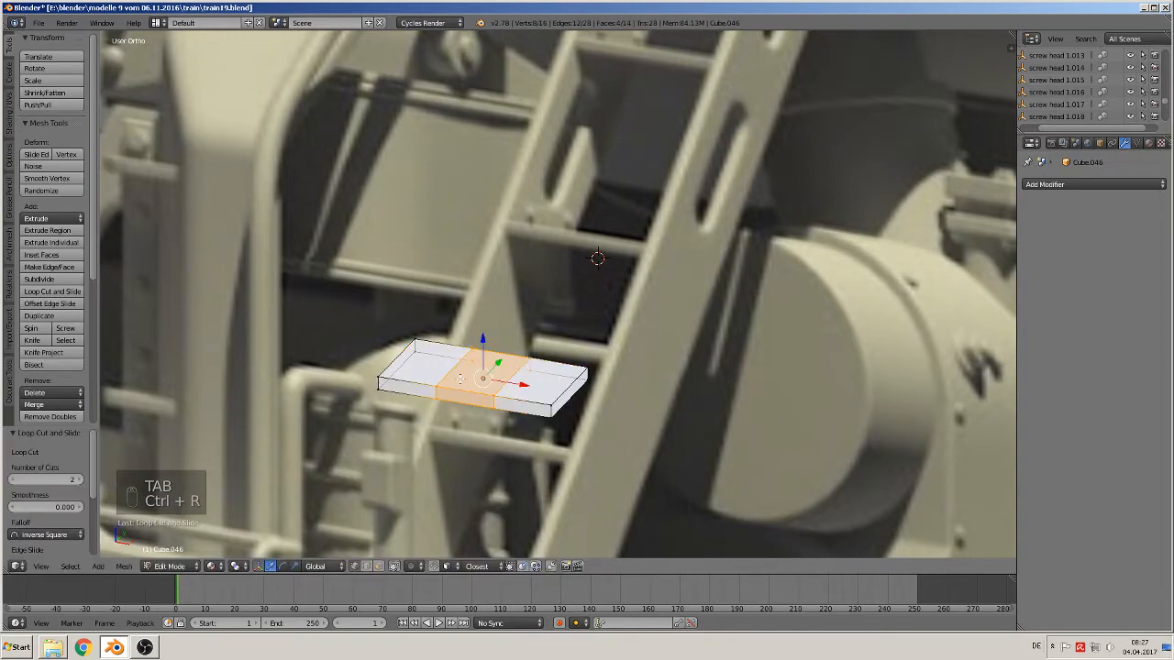
{"action": "right_click", "coordinate": [501, 428]}
{"action": "key", "text": "s"}
{"action": "key", "text": "x"}
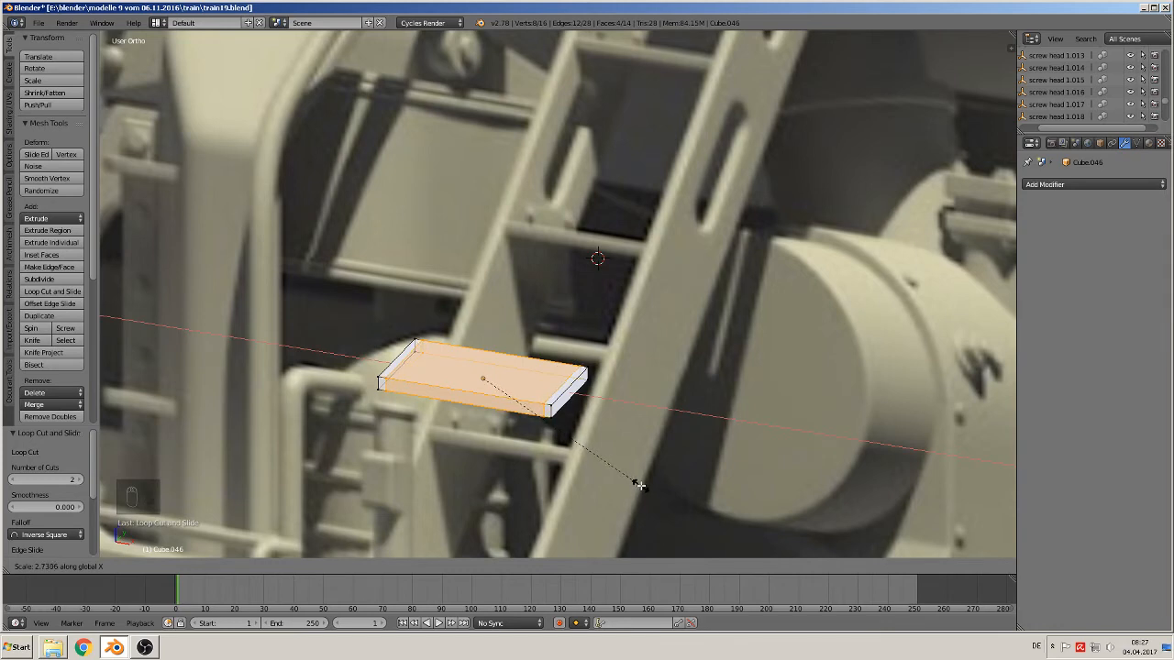
{"action": "left_click", "coordinate": [640, 486]}
- Cut two lengthwise edge loops in the plate and spread them by about 2.518 along Y towards its long edges
{"action": "middle_click_drag", "start_coordinate": [640, 486], "coordinate": [551, 486]}
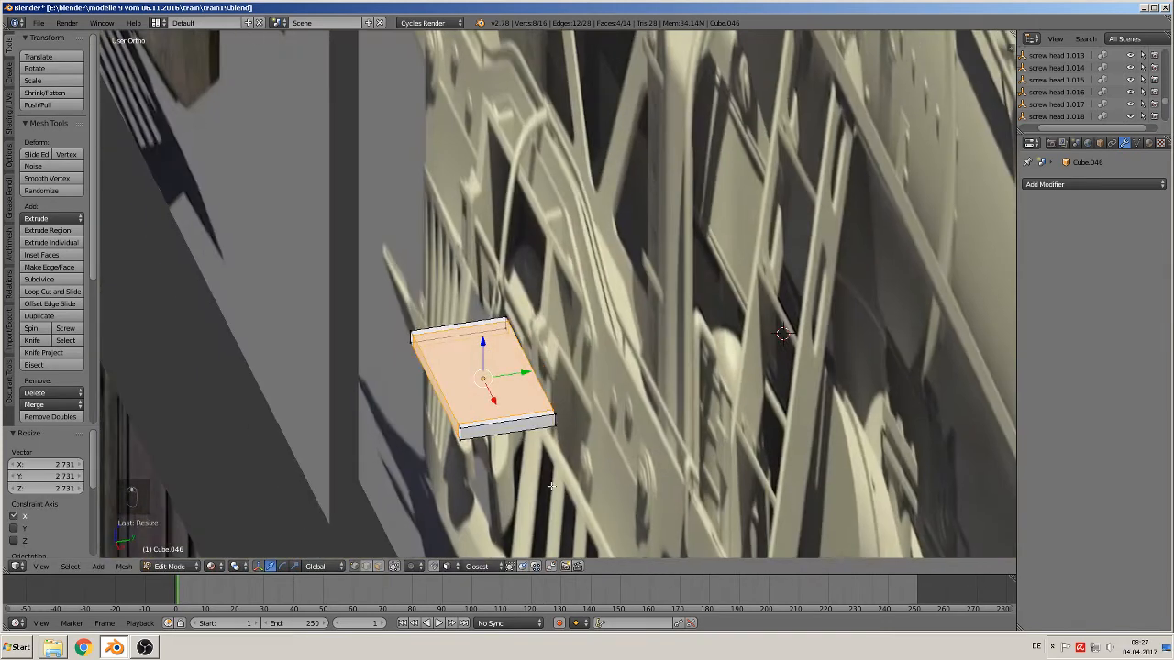
{"action": "key", "text": "ctrl+r"}
{"action": "left_click", "coordinate": [506, 405]}
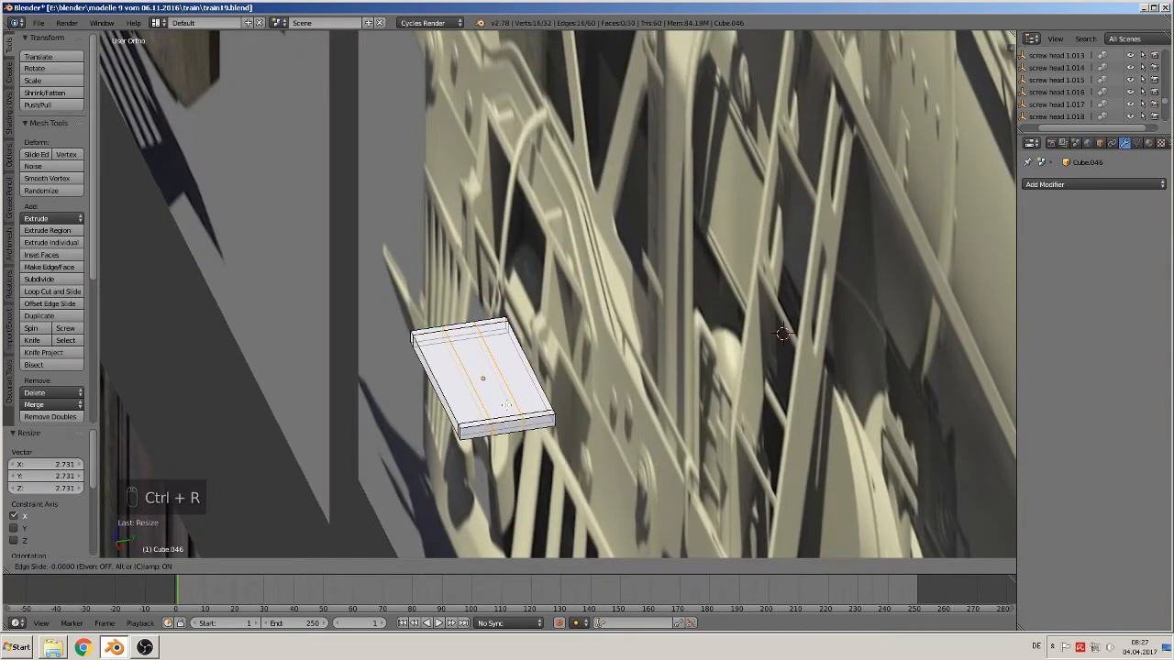
{"action": "left_click", "coordinate": [506, 405]}
{"action": "key", "text": "s"}
{"action": "key", "text": "y"}
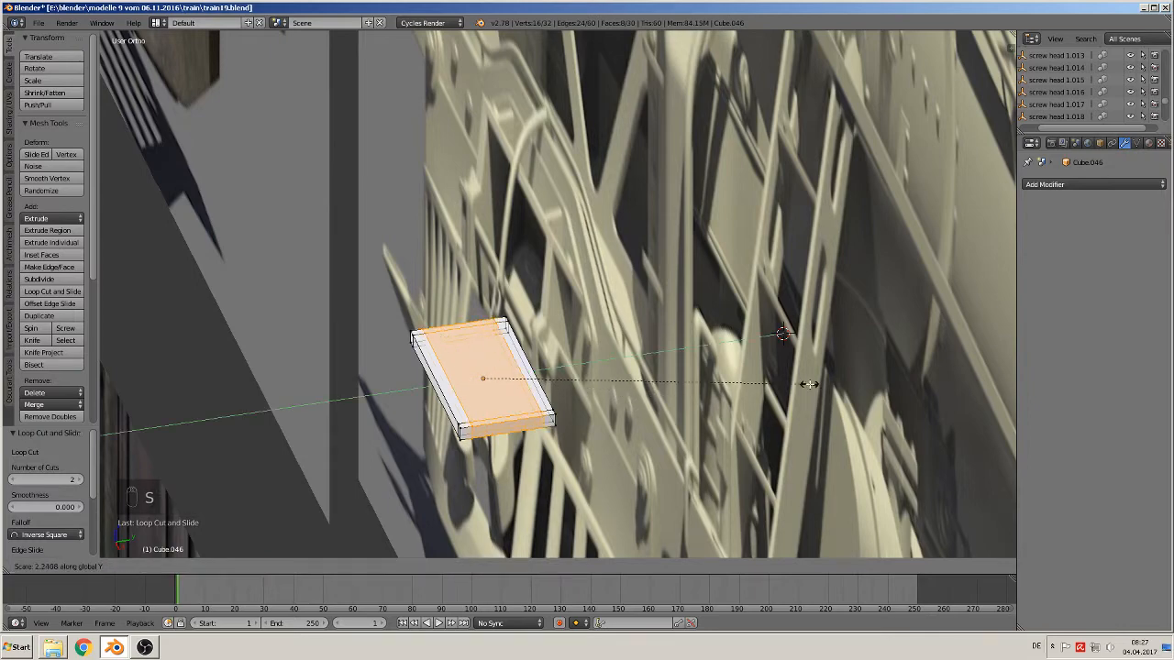
{"action": "left_click", "coordinate": [846, 385]}
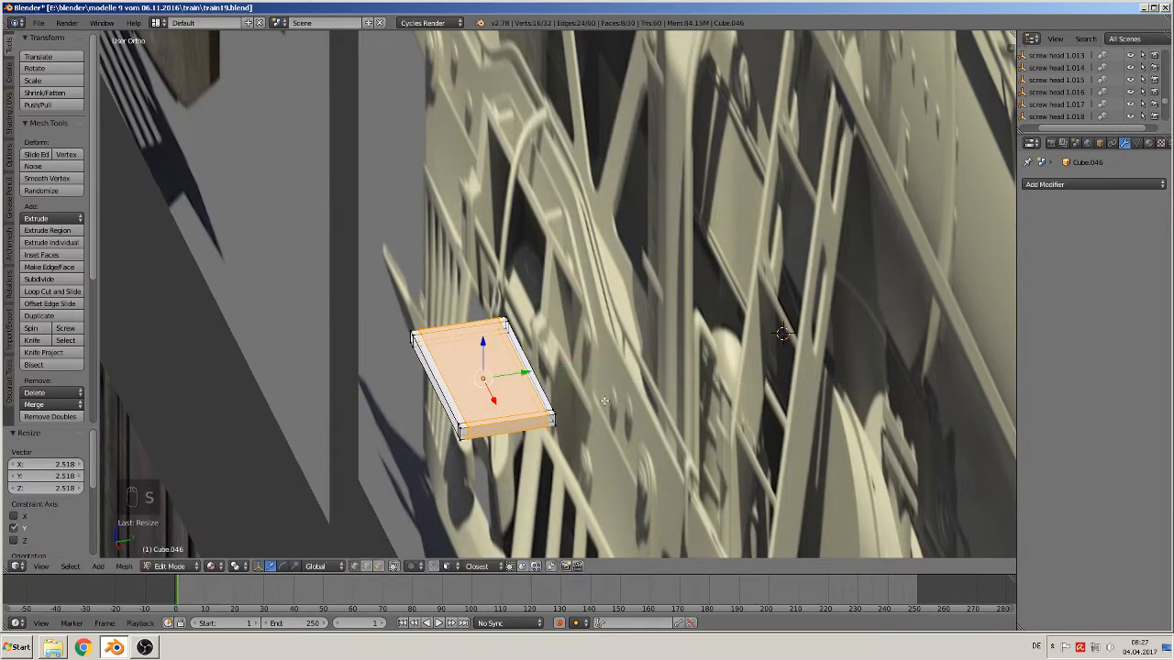
- Extrude the narrow top faces at both short ends of the plate upward along Z to form two upright flanges
{"action": "middle_click_drag", "start_coordinate": [604, 401], "coordinate": [721, 418]}
{"action": "middle_click_drag", "start_coordinate": [447, 502], "coordinate": [439, 556]}
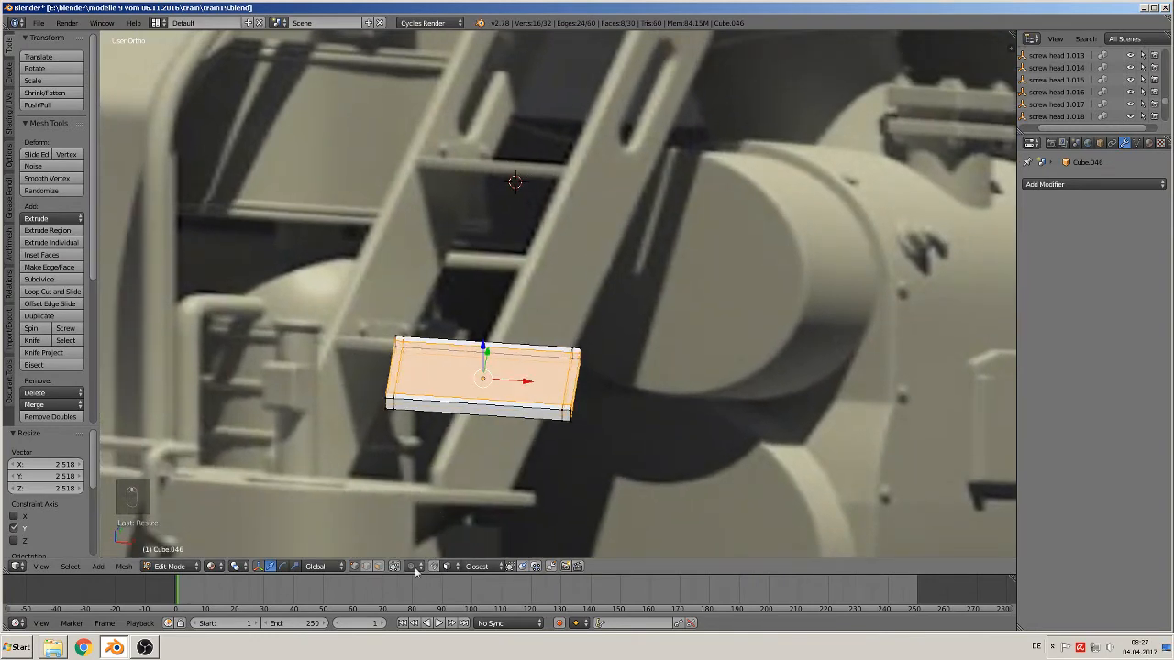
{"action": "left_click", "coordinate": [394, 565]}
{"action": "left_click", "coordinate": [379, 566]}
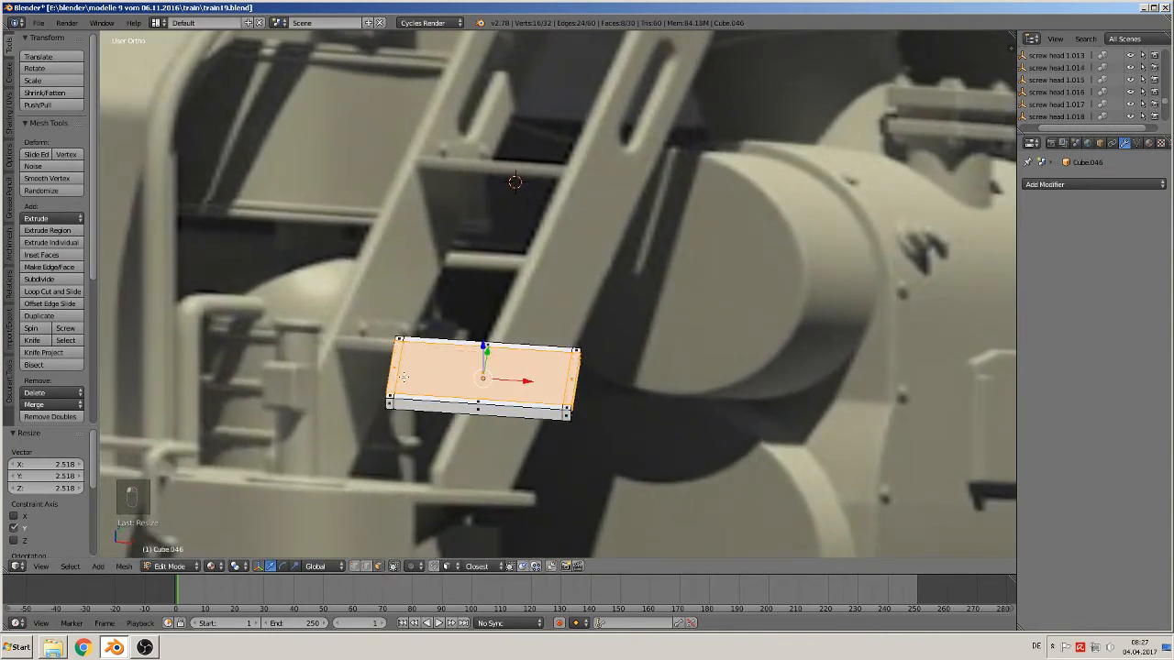
{"action": "right_click", "coordinate": [394, 364]}
{"action": "right_click", "coordinate": [567, 378], "text": "shift"}
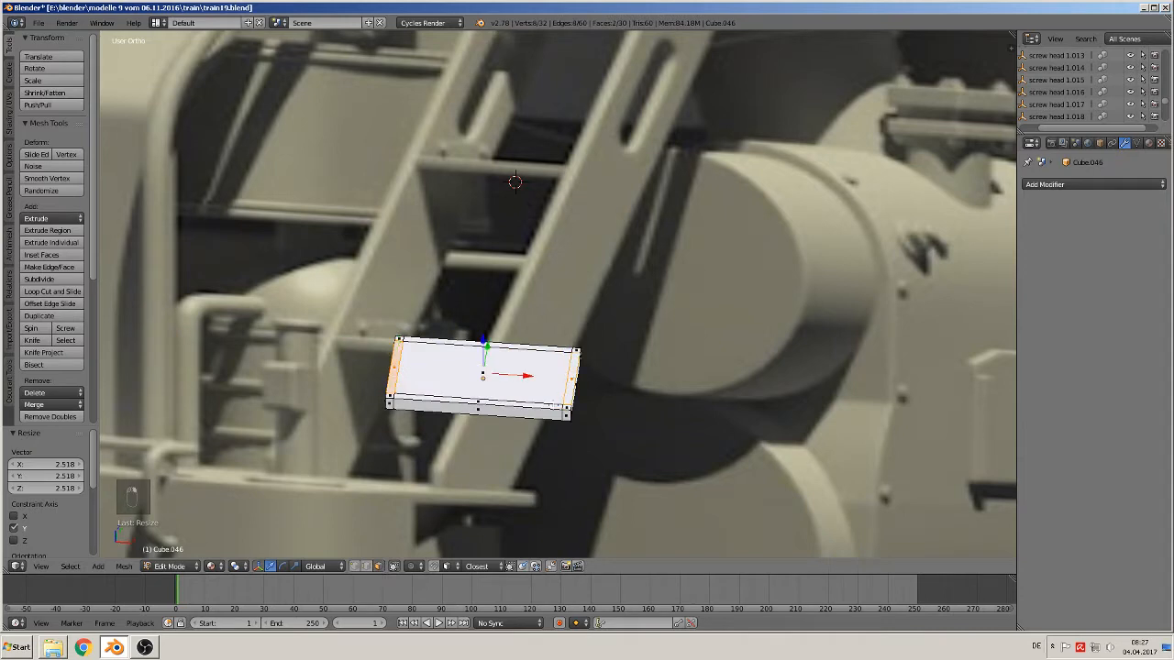
{"action": "middle_click_drag", "start_coordinate": [554, 413], "coordinate": [451, 372], "text": "shift"}
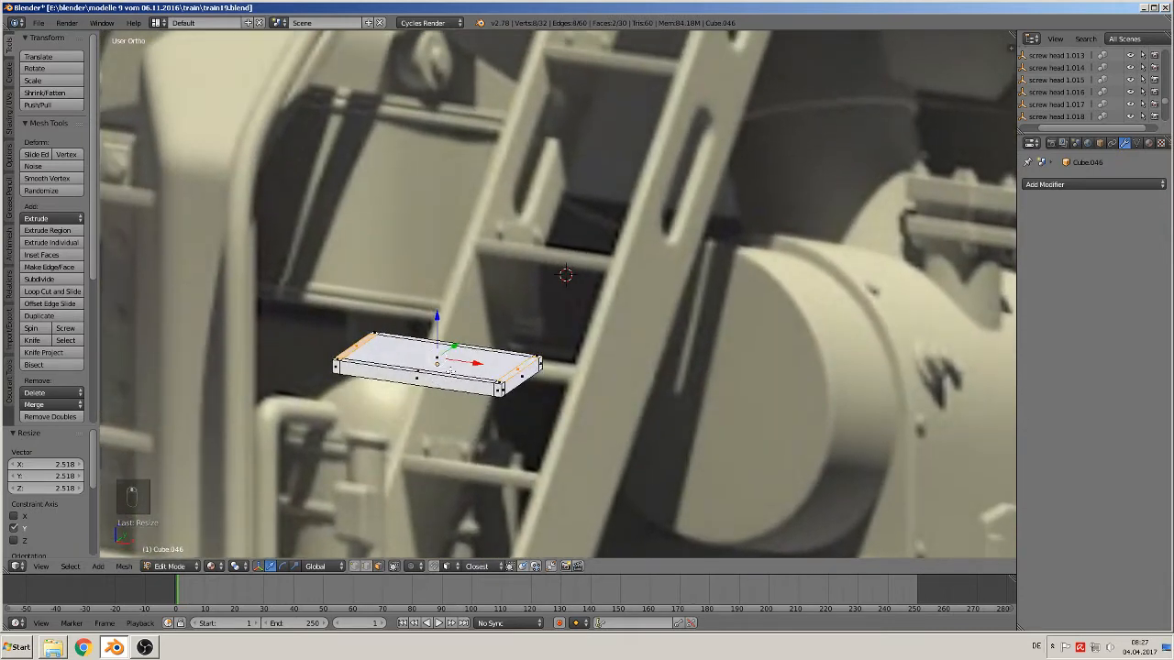
{"action": "key", "text": "e"}
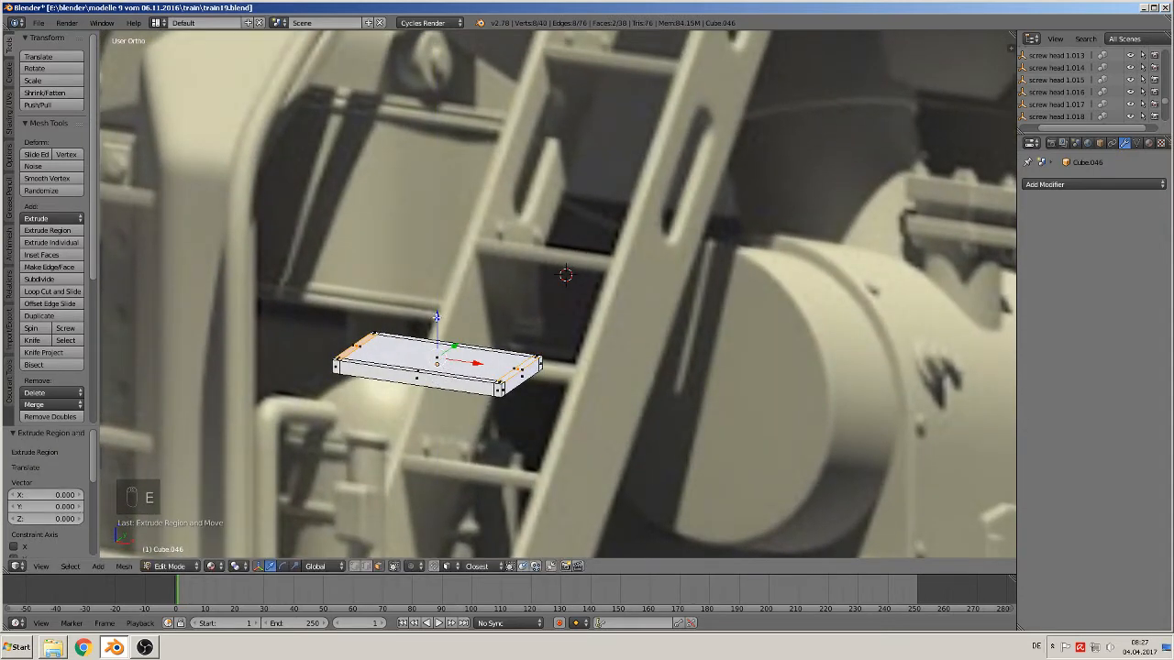
{"action": "left_click", "coordinate": [433, 302]}
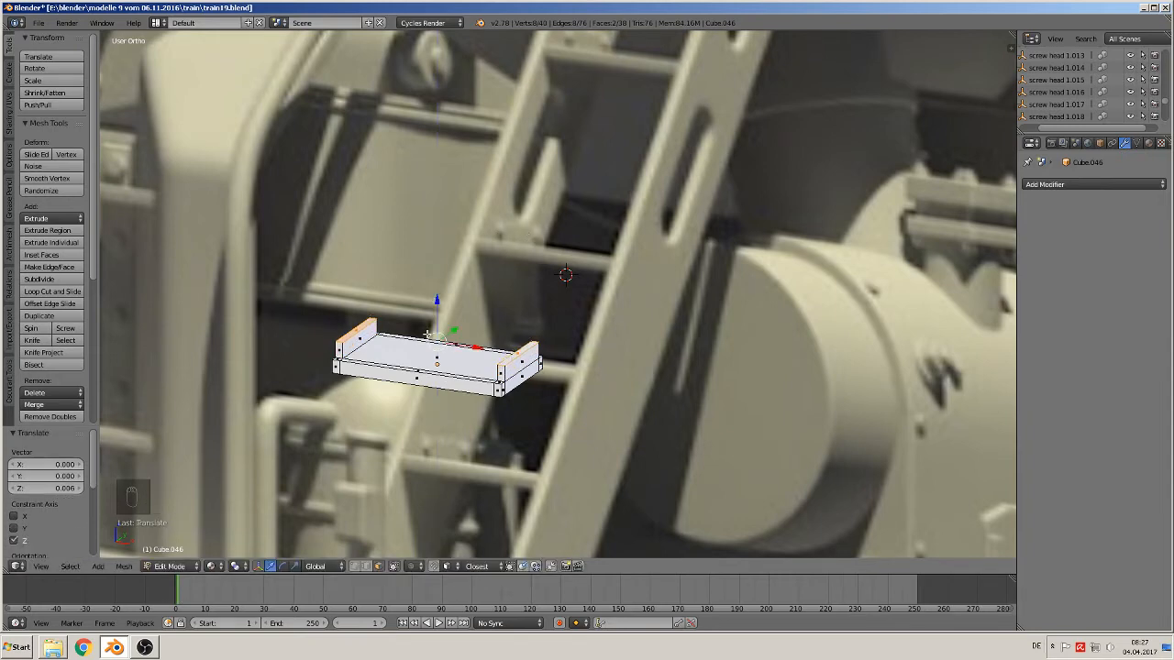
{"action": "left_click_drag", "start_coordinate": [436, 301], "coordinate": [433, 321]}
{"action": "middle_click_drag", "start_coordinate": [466, 383], "coordinate": [487, 371], "text": "shift"}
{"action": "scroll", "coordinate": [487, 371], "scroll_direction": "up", "scroll_amount": 2}
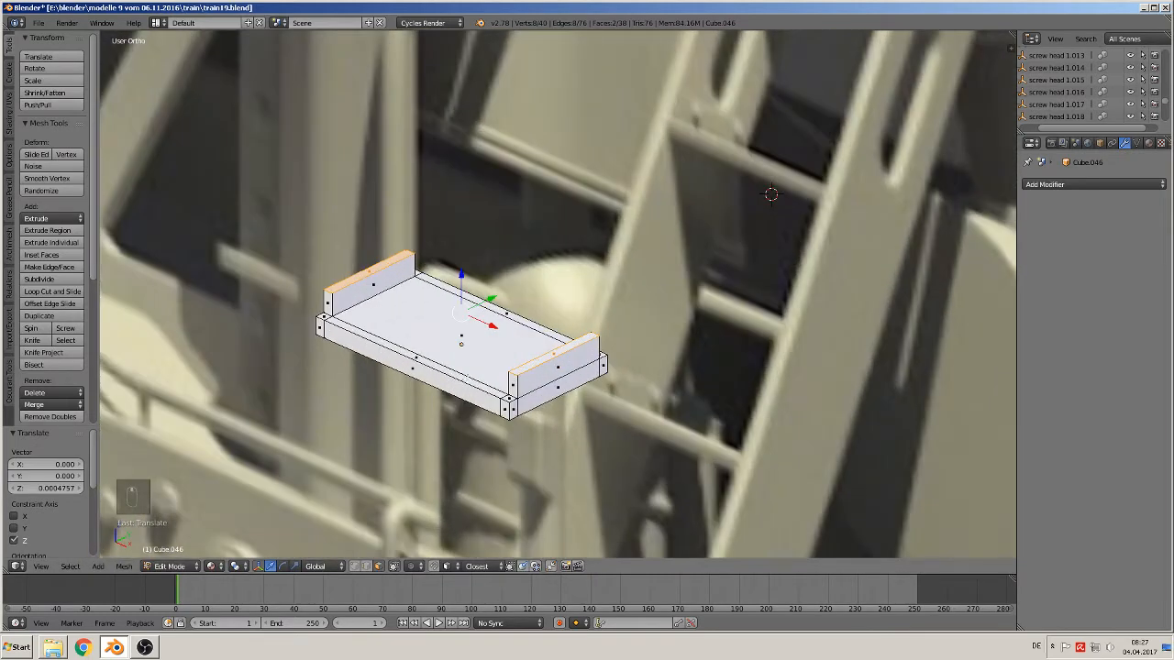
{"action": "left_click", "coordinate": [366, 565]}
{"action": "right_click", "coordinate": [478, 377]}
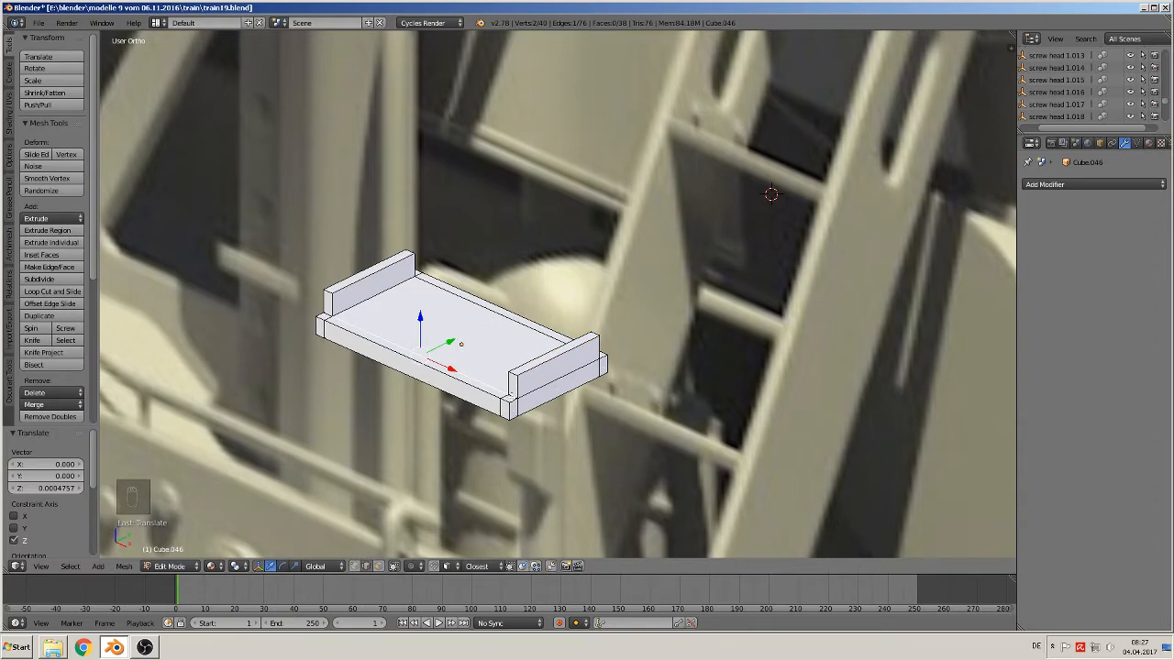
{"action": "middle_click_drag", "start_coordinate": [509, 398], "coordinate": [516, 376]}
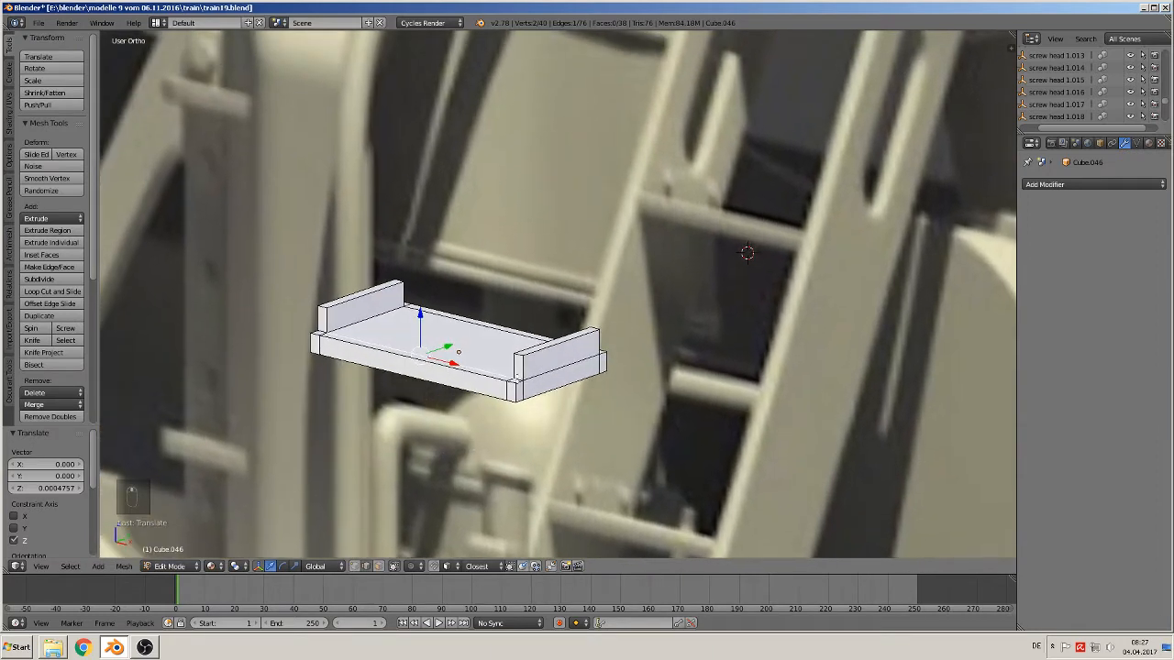
- Return to Object Mode and, in the right side view, move the flanged plate about 0.049 along Y
{"action": "key", "text": "Tab"}
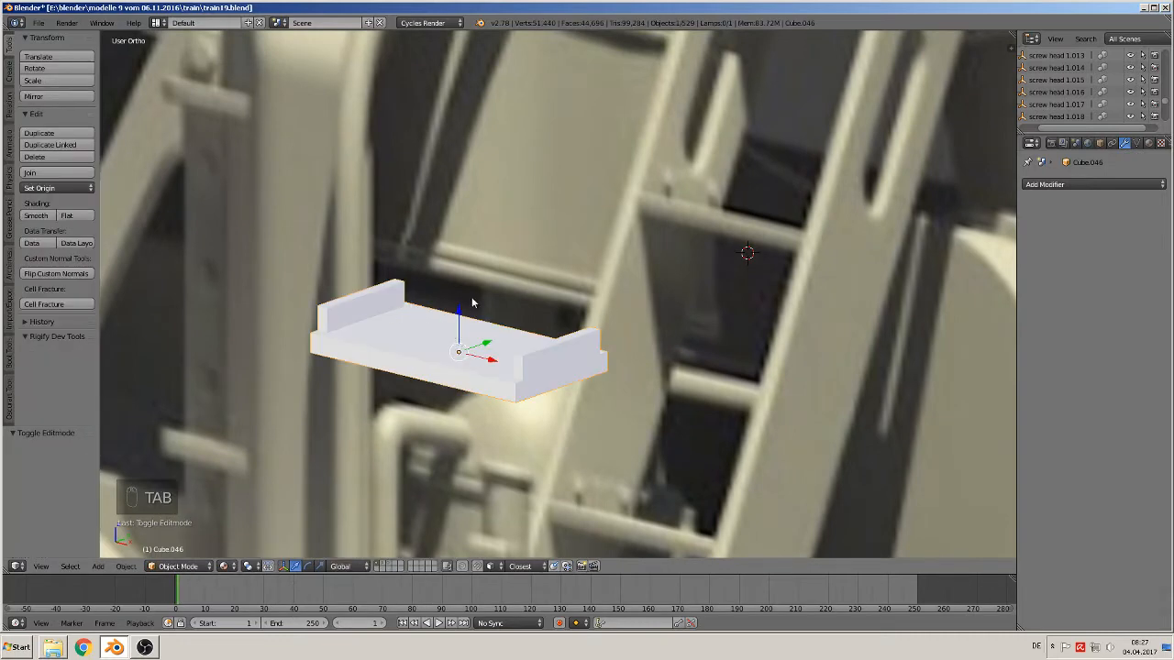
{"action": "key", "text": "KP_1"}
{"action": "key", "text": "KP_3"}
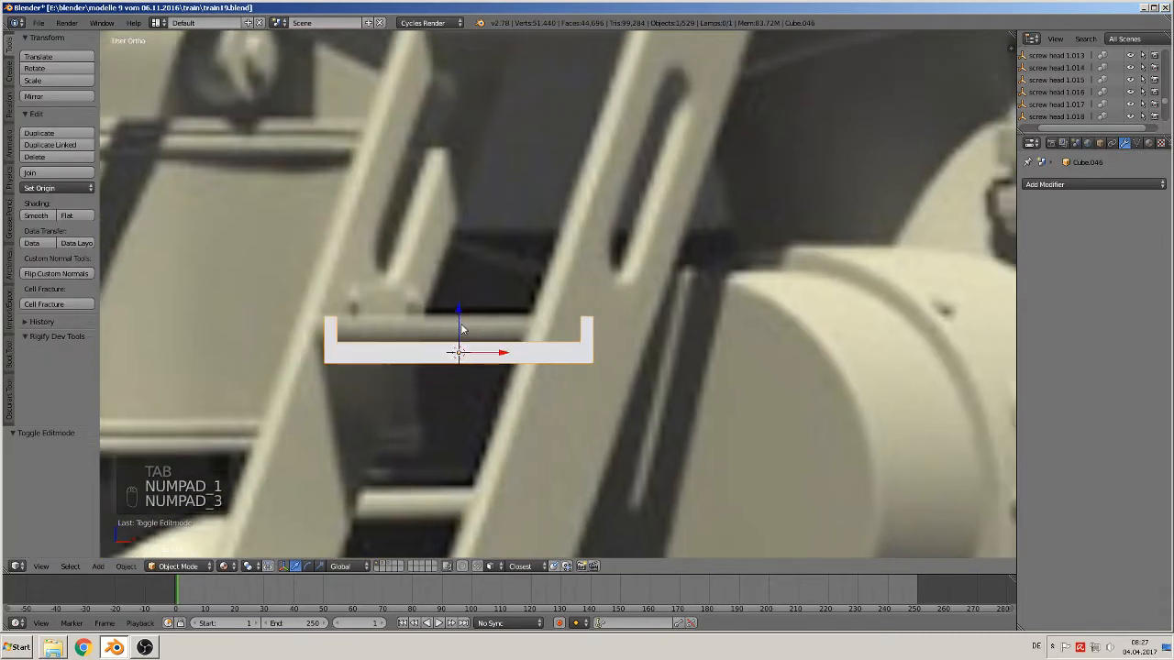
{"action": "left_click_drag", "start_coordinate": [505, 354], "coordinate": [697, 347]}
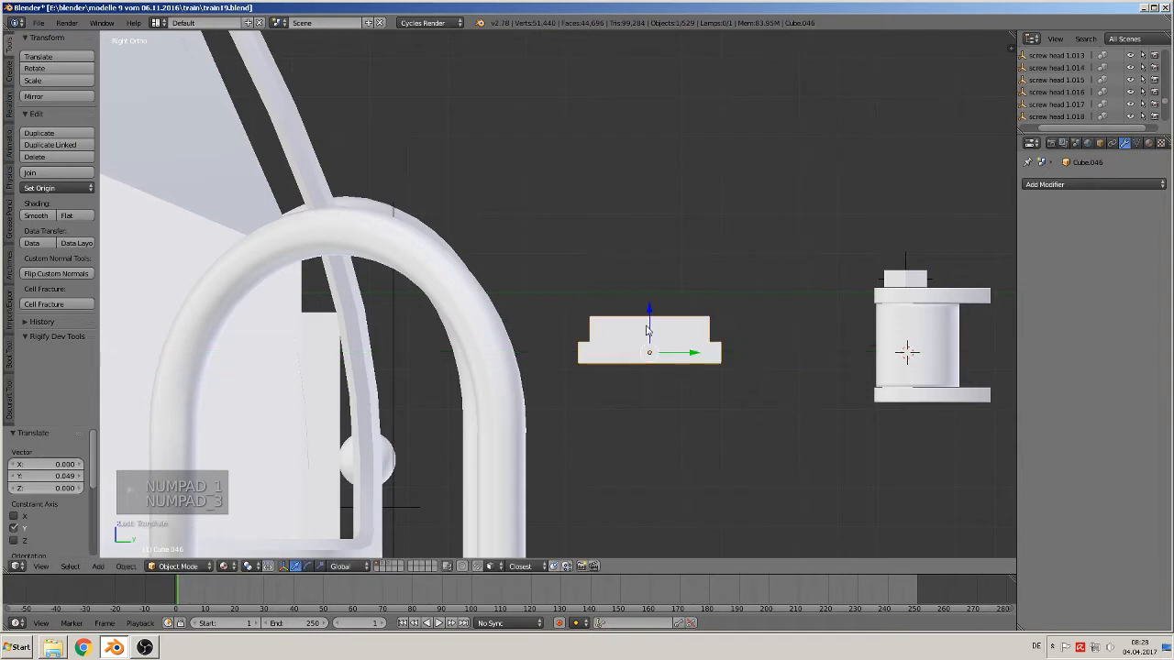
- Place the 3D cursor near one end of the plate's flange and add a screw head 1 group instance there
{"action": "left_click", "coordinate": [610, 331]}
{"action": "left_click", "coordinate": [107, 570]}
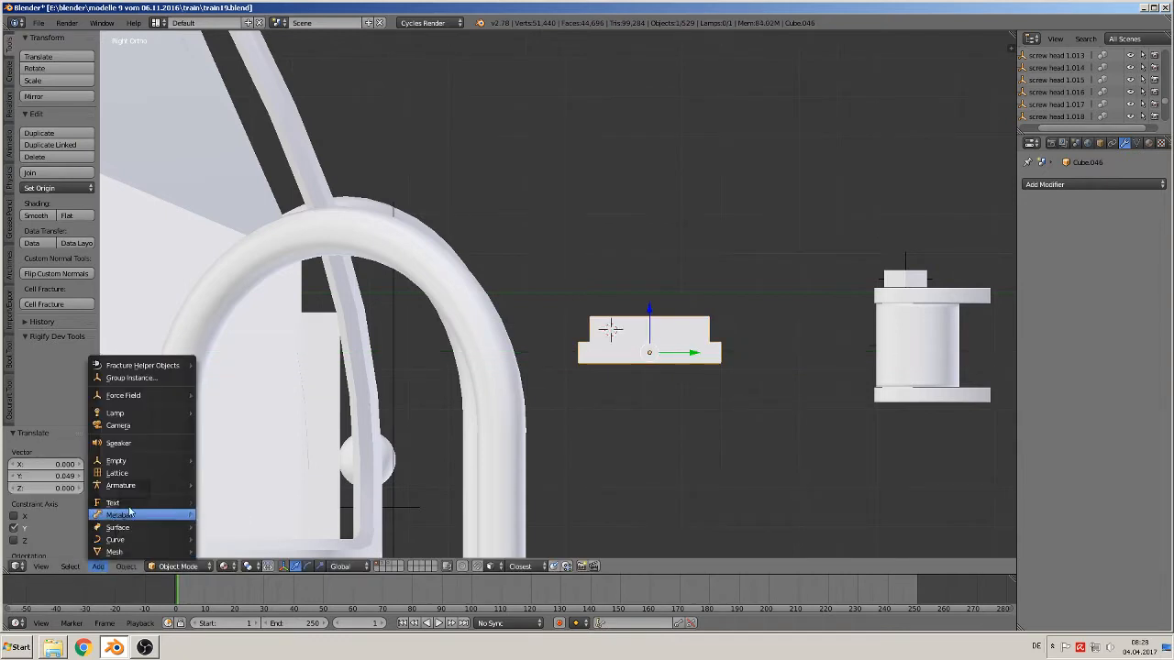
{"action": "left_click", "coordinate": [137, 388]}
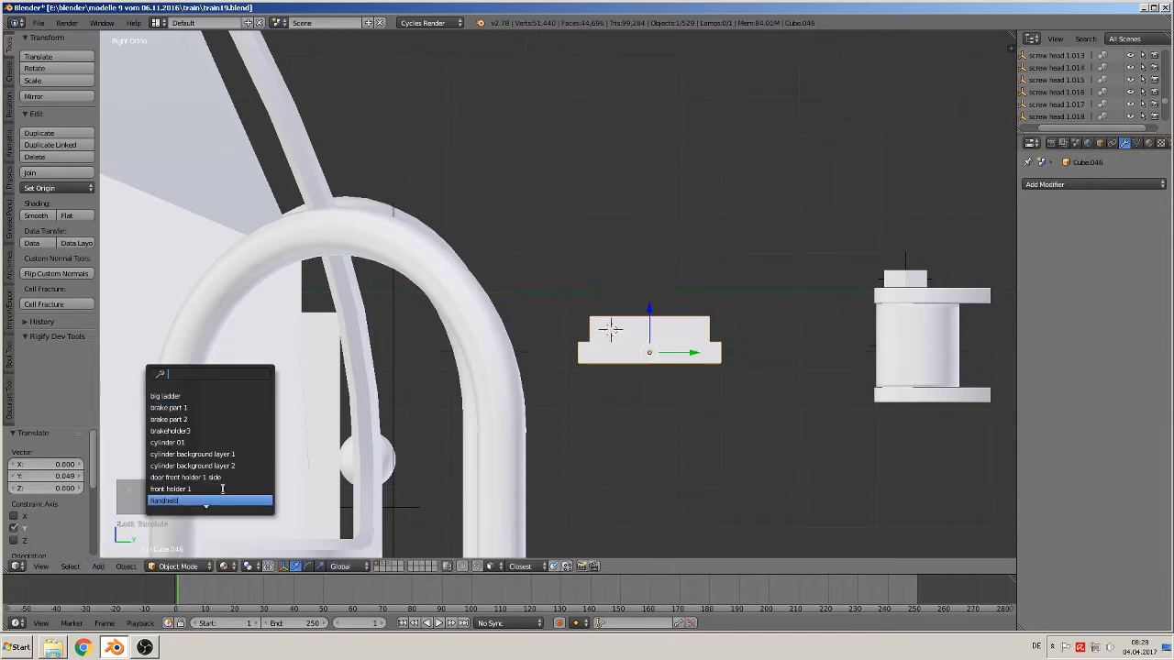
{"action": "scroll", "coordinate": [220, 488], "scroll_direction": "down", "scroll_amount": 5}
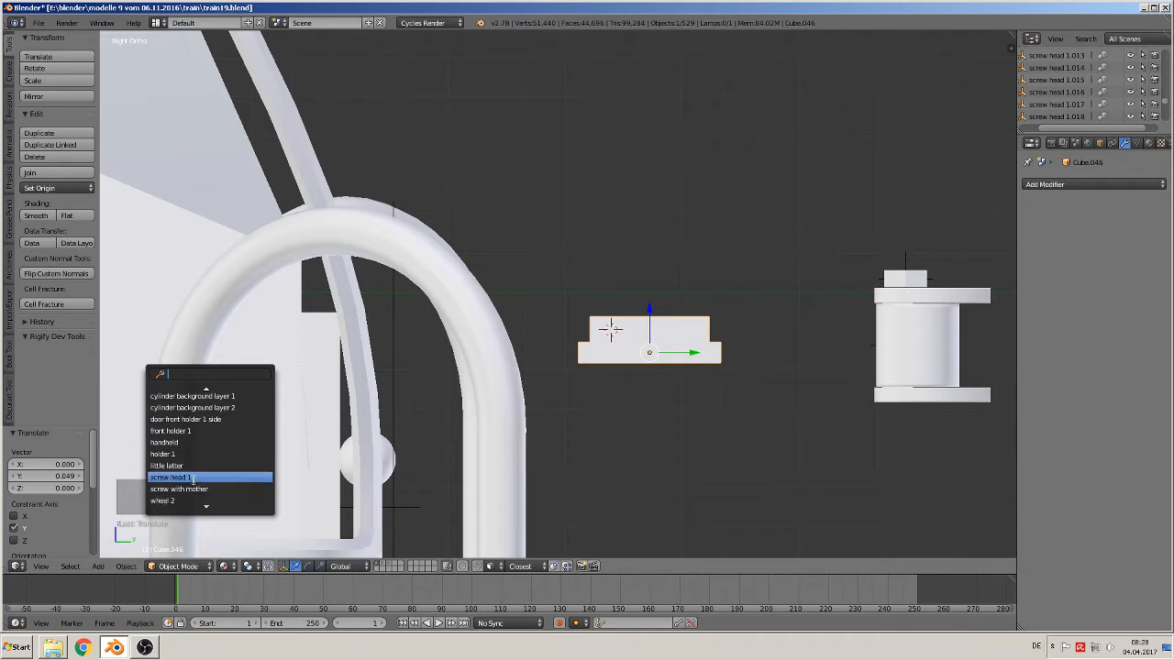
{"action": "left_click", "coordinate": [209, 477]}
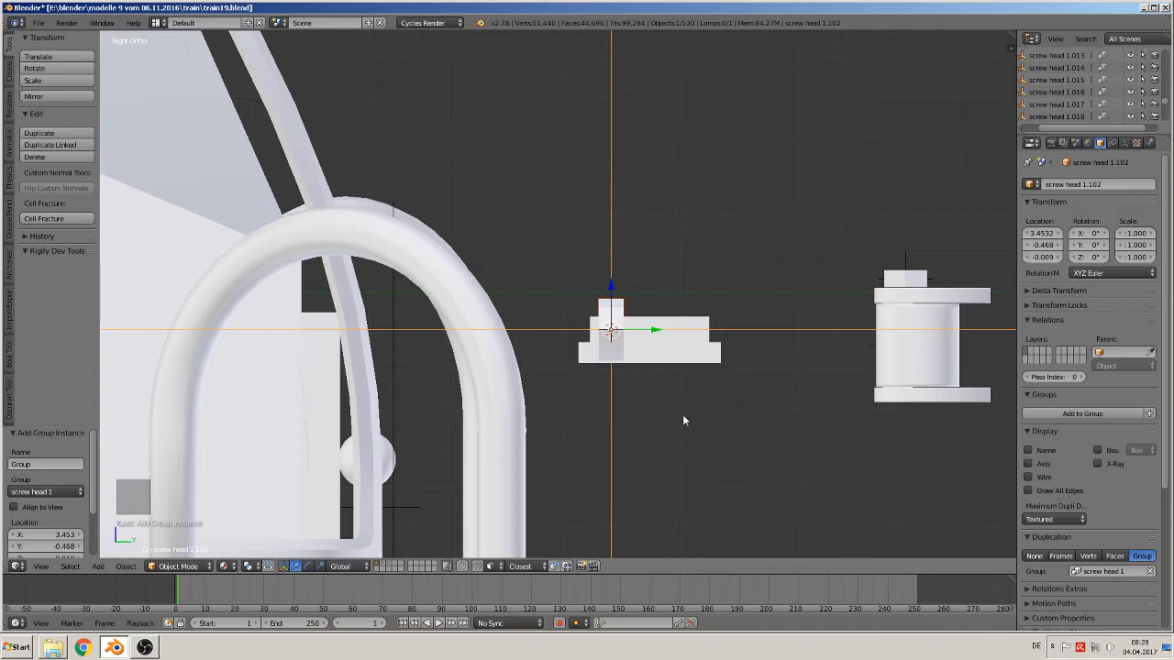
- Rotate the new screw head instance 90° about Z and scale it down to about 0.337
{"action": "type", "text": "rz90"}
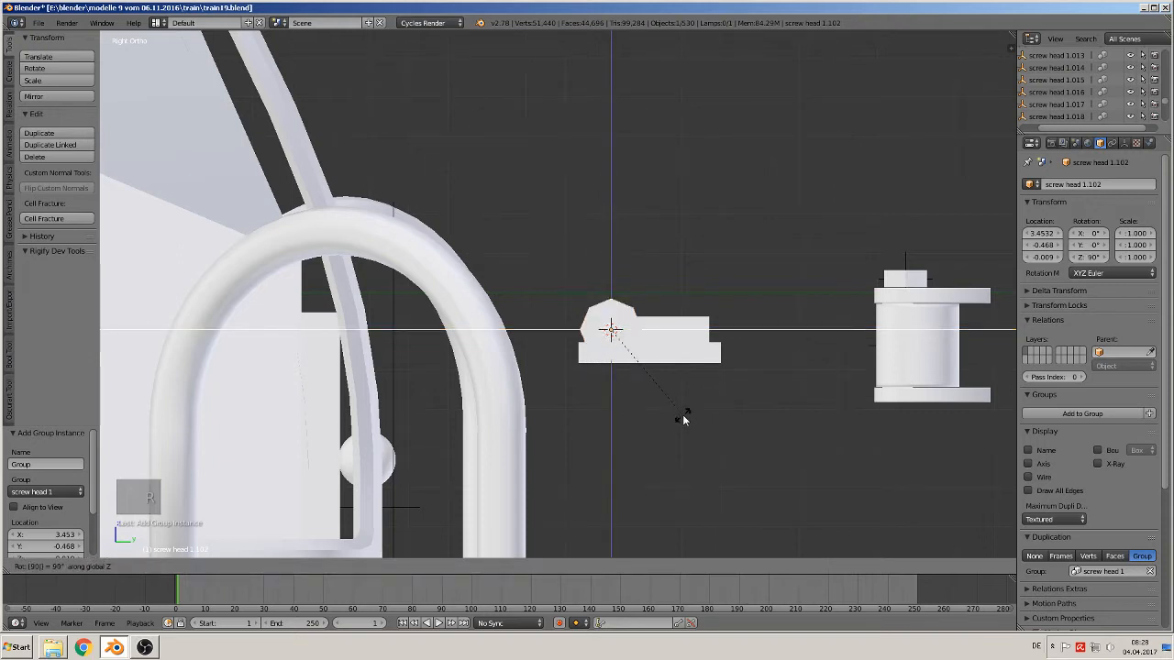
{"action": "key", "text": "Return"}
{"action": "key", "text": "s"}
{"action": "left_click", "coordinate": [628, 365]}
- Move the screw head about -0.004 along X against the flange's inner face and set its empty display size to 0.01
{"action": "middle_click_drag", "start_coordinate": [628, 364], "coordinate": [688, 354]}
{"action": "scroll", "coordinate": [687, 354], "scroll_direction": "up", "scroll_amount": 3}
{"action": "left_click_drag", "start_coordinate": [687, 358], "coordinate": [661, 357]}
{"action": "middle_click_drag", "start_coordinate": [661, 358], "coordinate": [779, 364]}
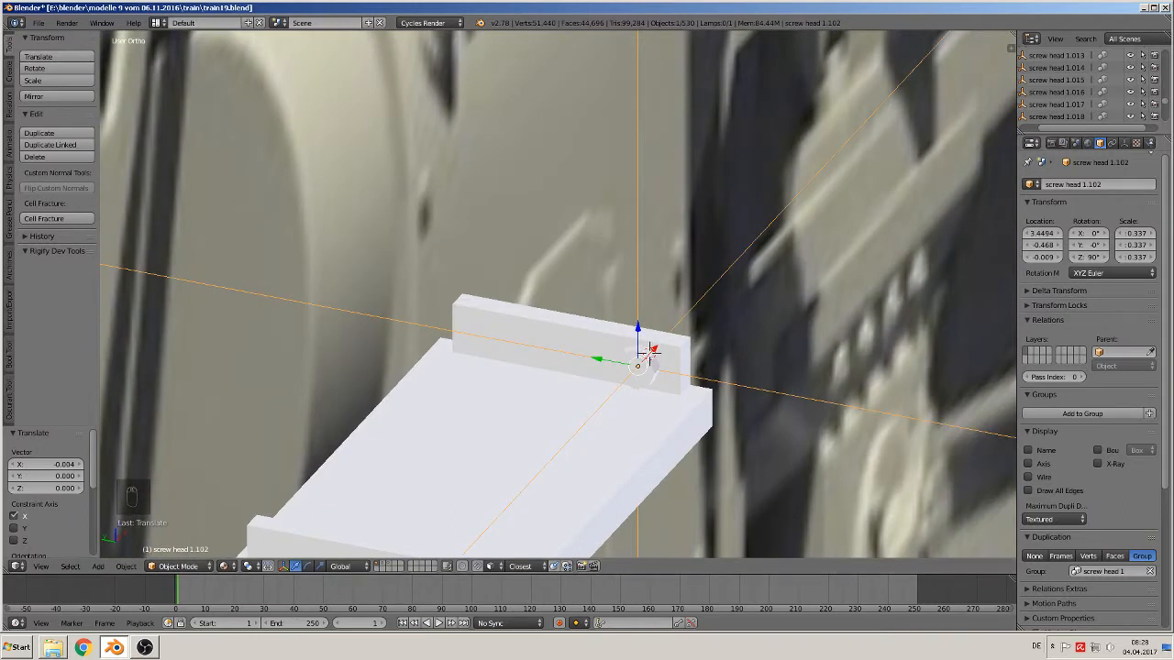
{"action": "left_click", "coordinate": [1125, 143]}
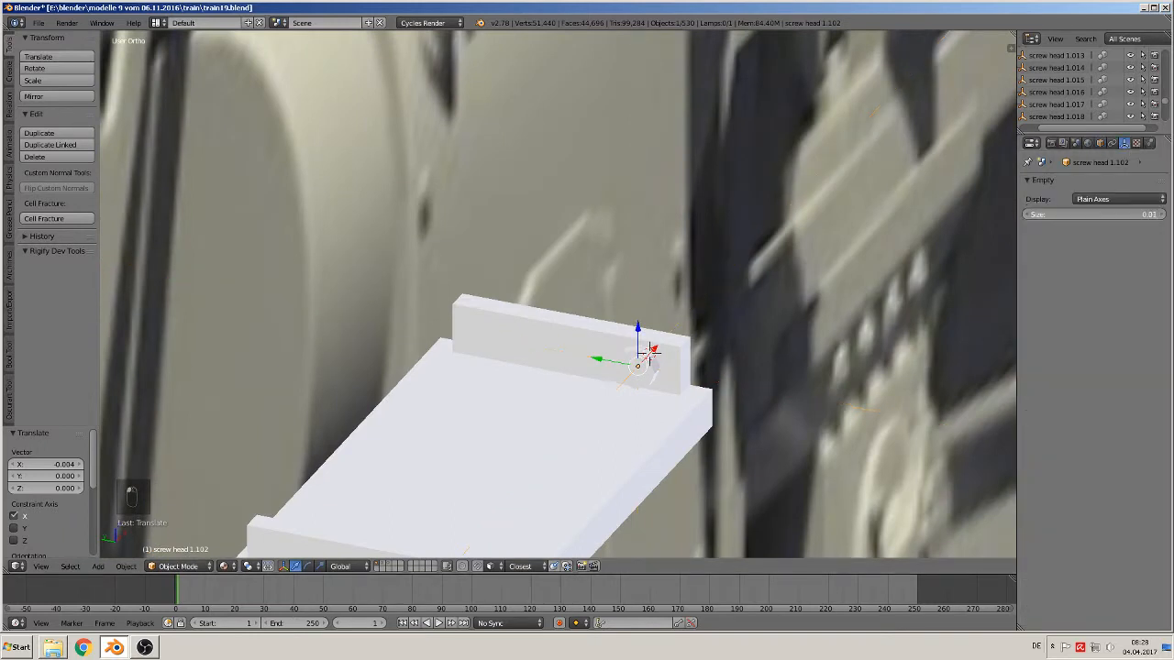
- Duplicate the screw head about 0.020 along Y to the other end of the same flange
{"action": "key", "text": "shift+d"}
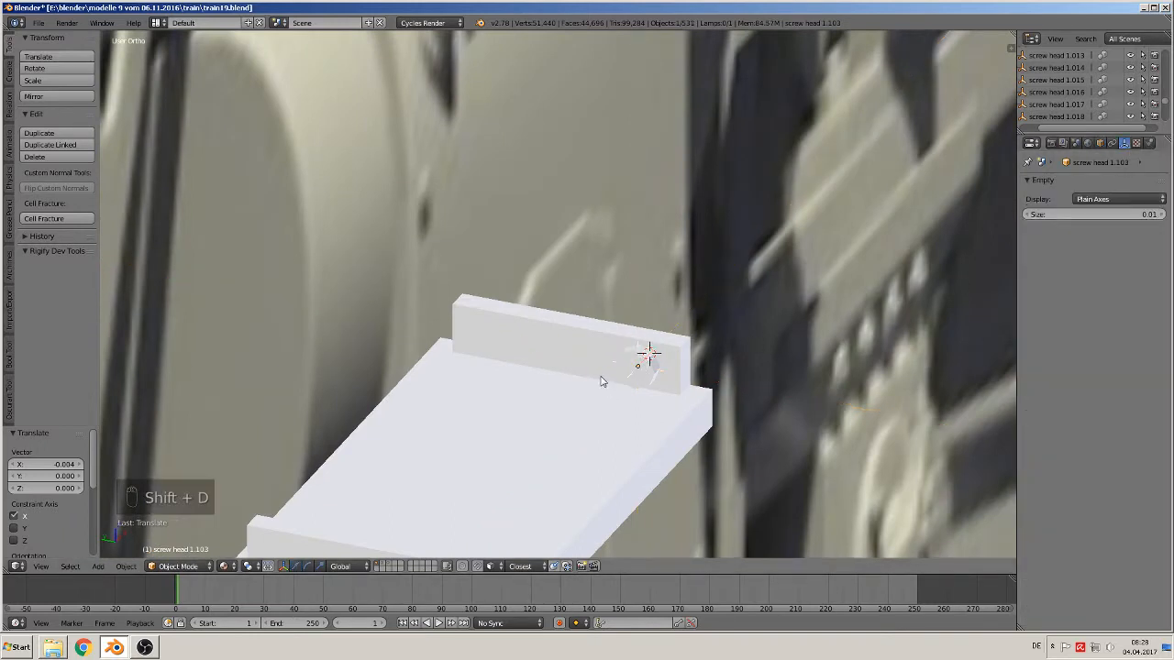
{"action": "key", "text": "y"}
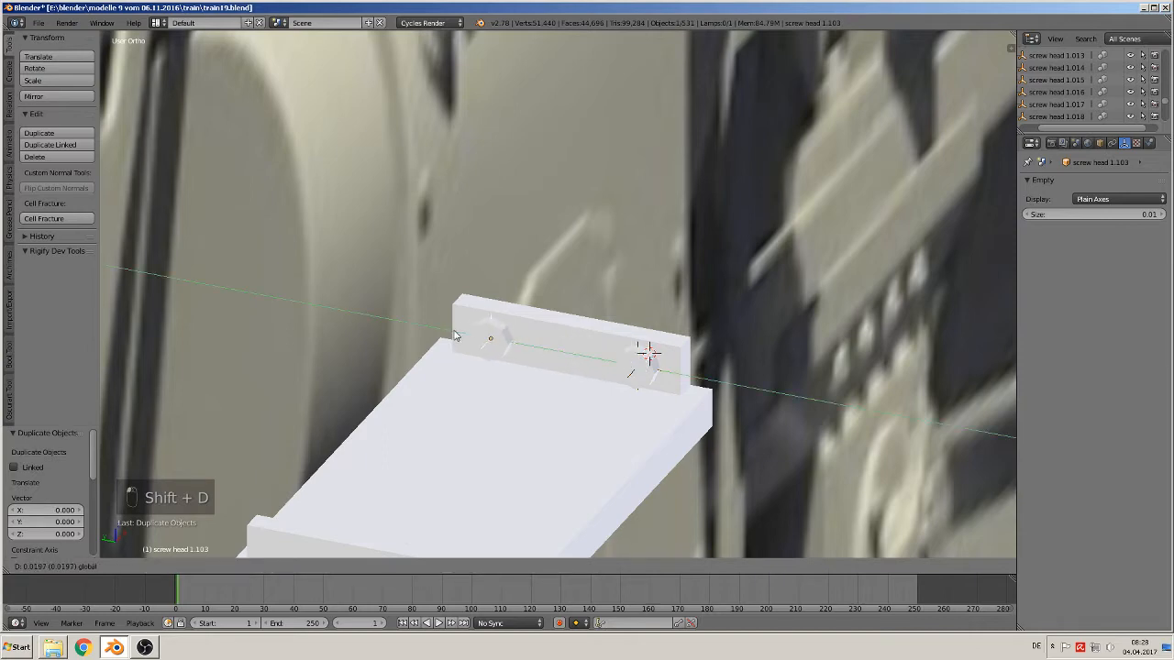
{"action": "left_click", "coordinate": [458, 336]}
- Duplicate both screw heads together along X and fit the copies against the inner face of the opposite flange
{"action": "right_click", "coordinate": [632, 367], "text": "shift"}
{"action": "middle_click_drag", "start_coordinate": [633, 367], "coordinate": [563, 369]}
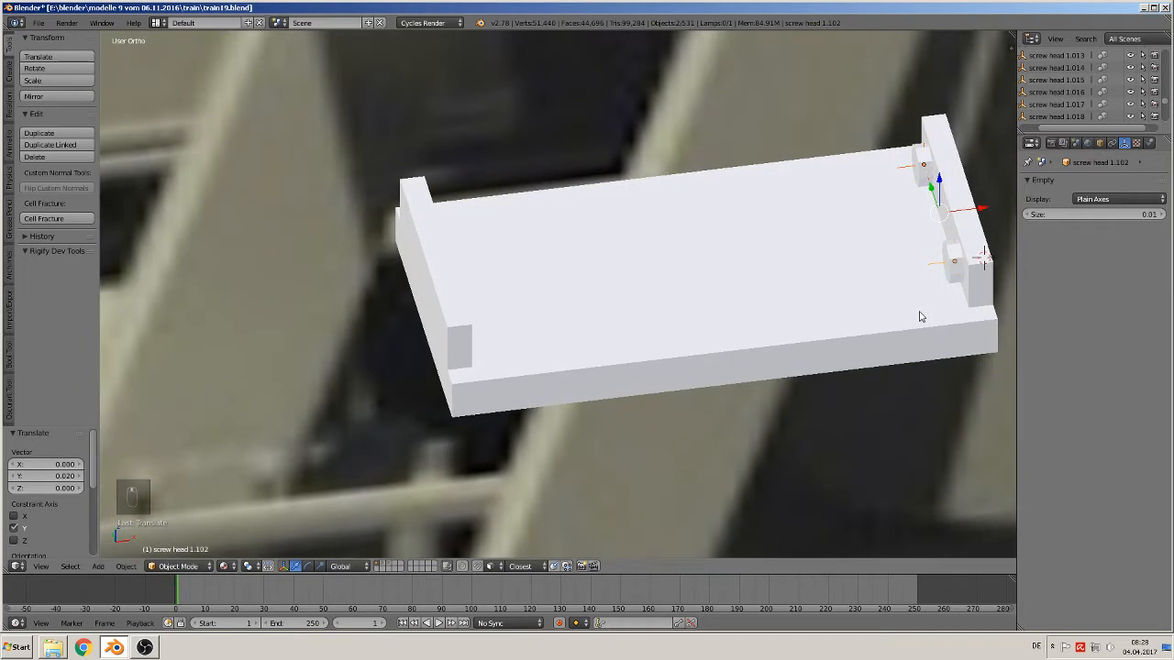
{"action": "key", "text": "shift+d"}
{"action": "left_click_drag", "start_coordinate": [980, 206], "coordinate": [490, 260]}
{"action": "middle_click_drag", "start_coordinate": [491, 263], "coordinate": [467, 258]}
{"action": "left_click_drag", "start_coordinate": [486, 269], "coordinate": [485, 270]}
{"action": "middle_click_drag", "start_coordinate": [485, 270], "coordinate": [449, 268]}
- Parent the two copied screw heads to the flanged plate one by one, using the Object parent type
{"action": "right_click", "coordinate": [382, 272]}
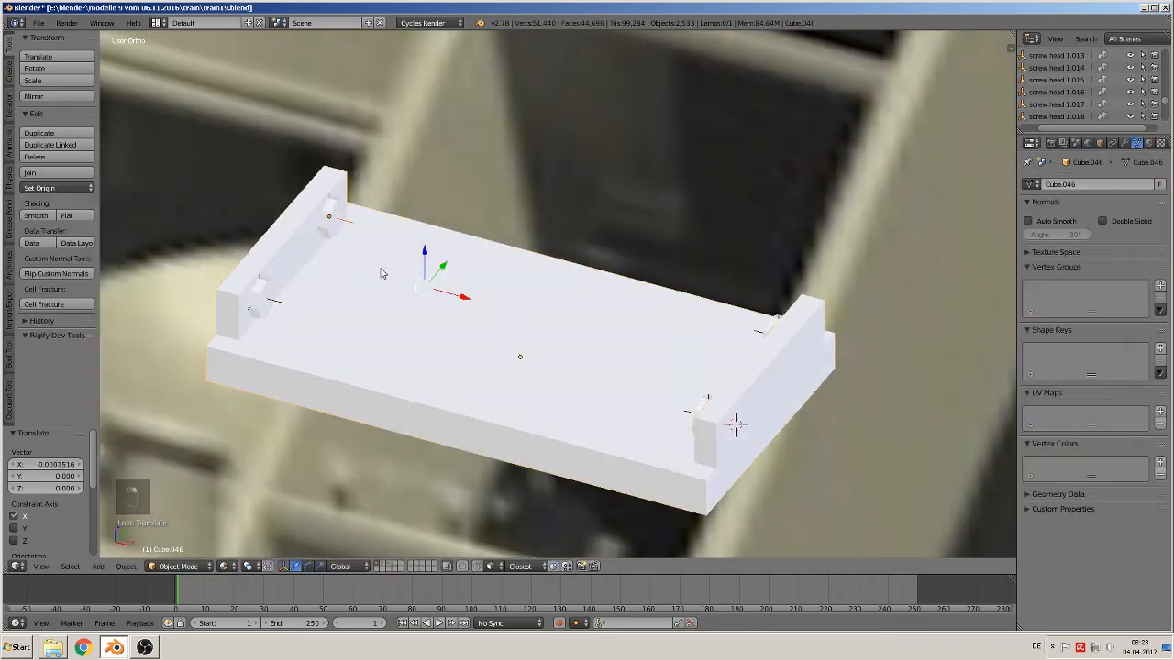
{"action": "key", "text": "ctrl+p"}
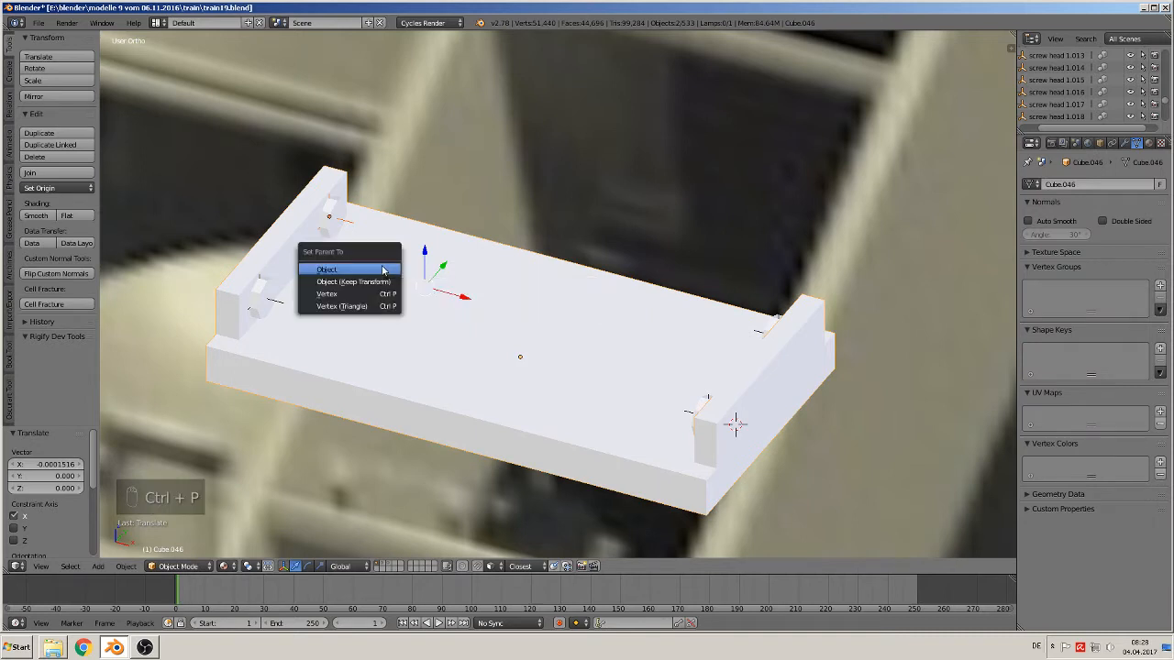
{"action": "left_click", "coordinate": [383, 267]}
{"action": "right_click", "coordinate": [263, 300], "text": "shift"}
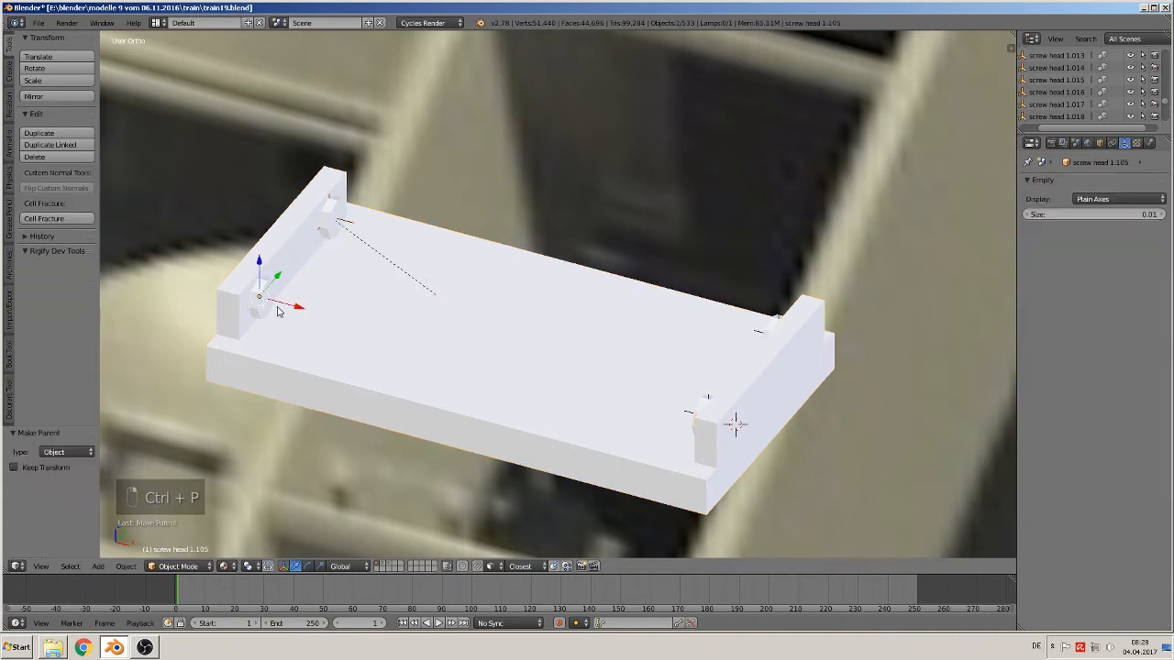
{"action": "right_click", "coordinate": [364, 319], "text": "shift"}
{"action": "key", "text": "ctrl+p"}
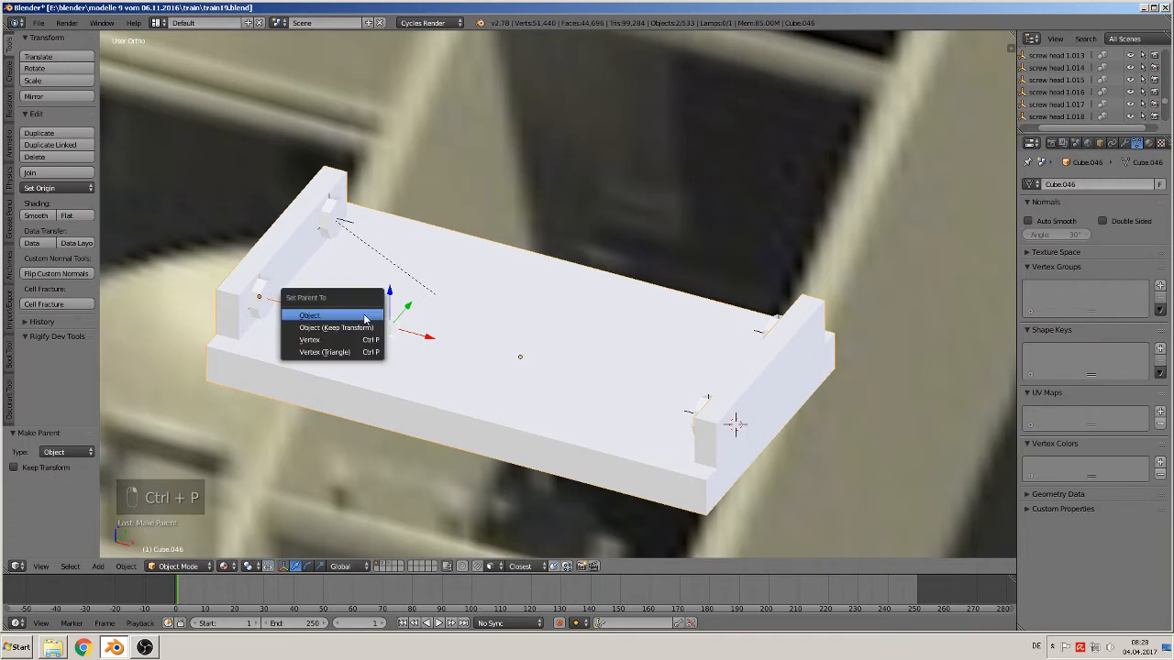
{"action": "left_click", "coordinate": [365, 318]}
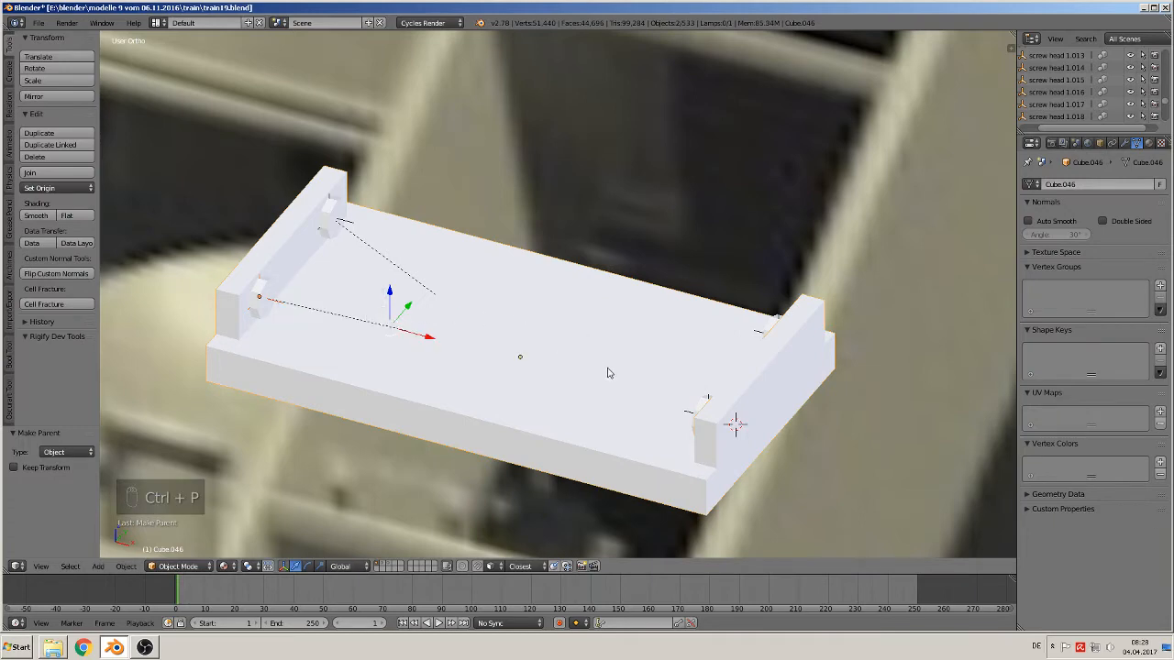
- Parent the two original screw heads on the other flange to the plate, using the Object parent type
{"action": "middle_click_drag", "start_coordinate": [607, 373], "coordinate": [761, 254]}
{"action": "right_click", "coordinate": [761, 254], "text": "shift"}
{"action": "right_click", "coordinate": [707, 301], "text": "shift"}
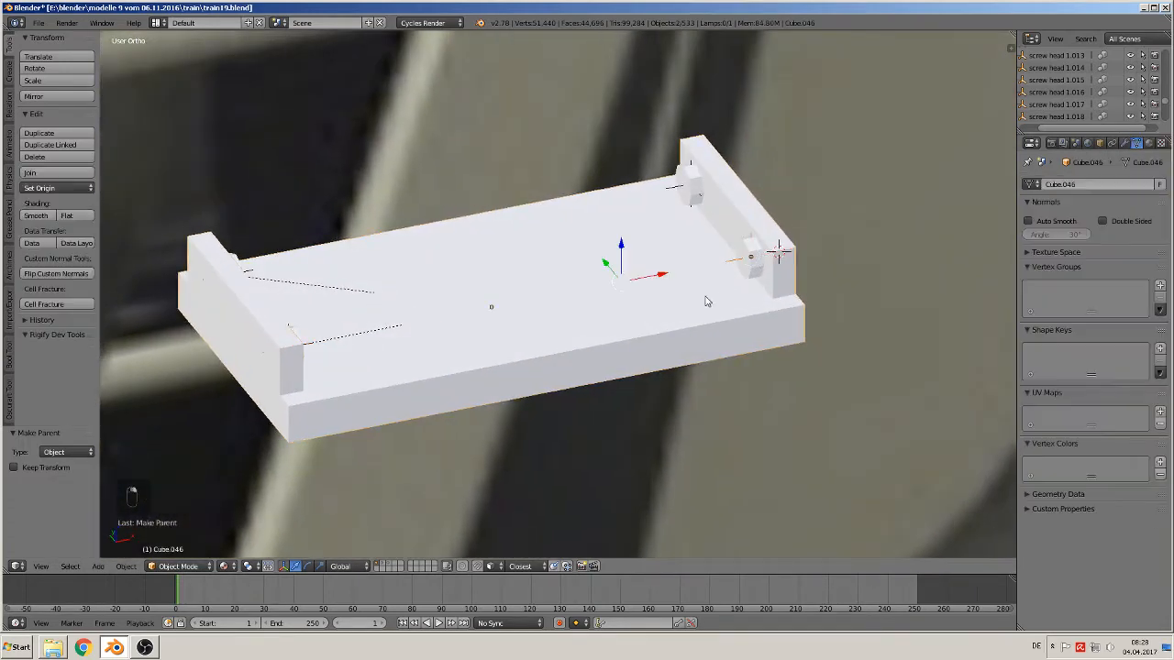
{"action": "key", "text": "ctrl+p"}
{"action": "left_click", "coordinate": [707, 298]}
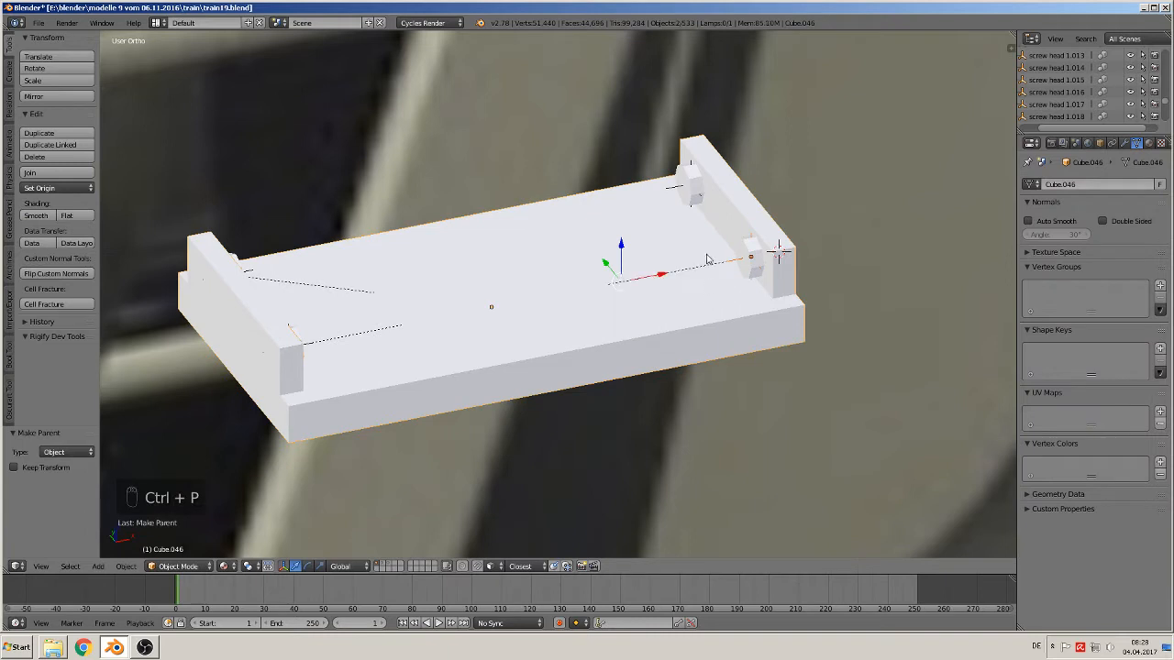
{"action": "right_click", "coordinate": [692, 192]}
{"action": "right_click", "coordinate": [636, 231], "text": "shift"}
{"action": "key", "text": "ctrl+p"}
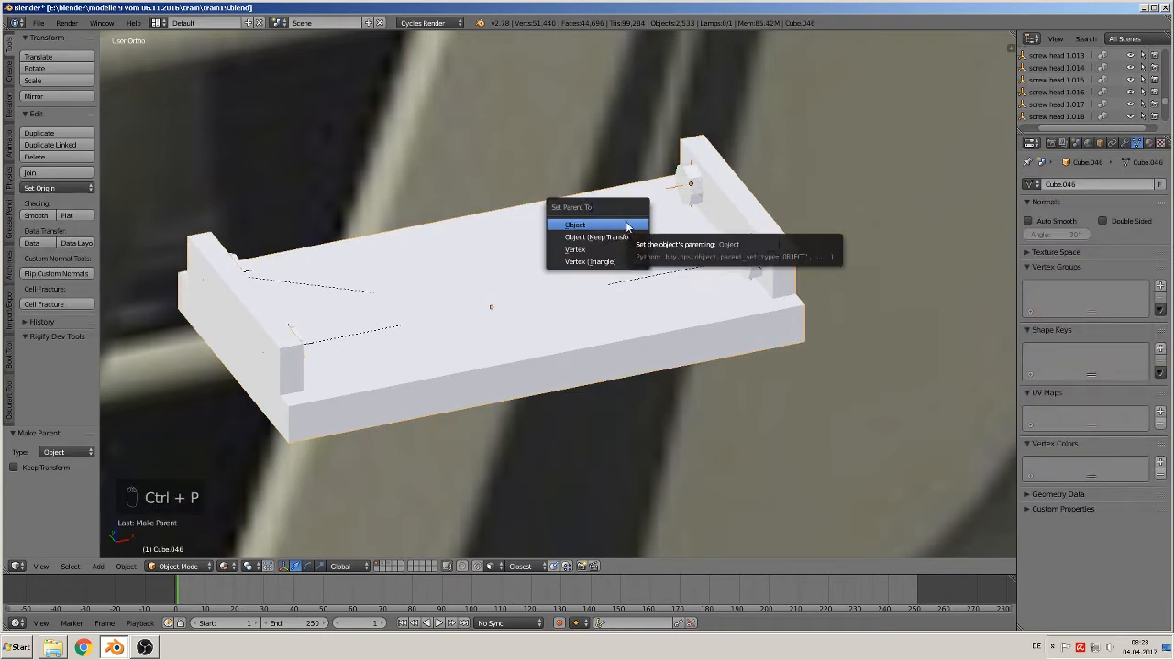
{"action": "left_click", "coordinate": [628, 226]}
{"action": "right_click", "coordinate": [521, 279]}
{"action": "key", "text": "g"}
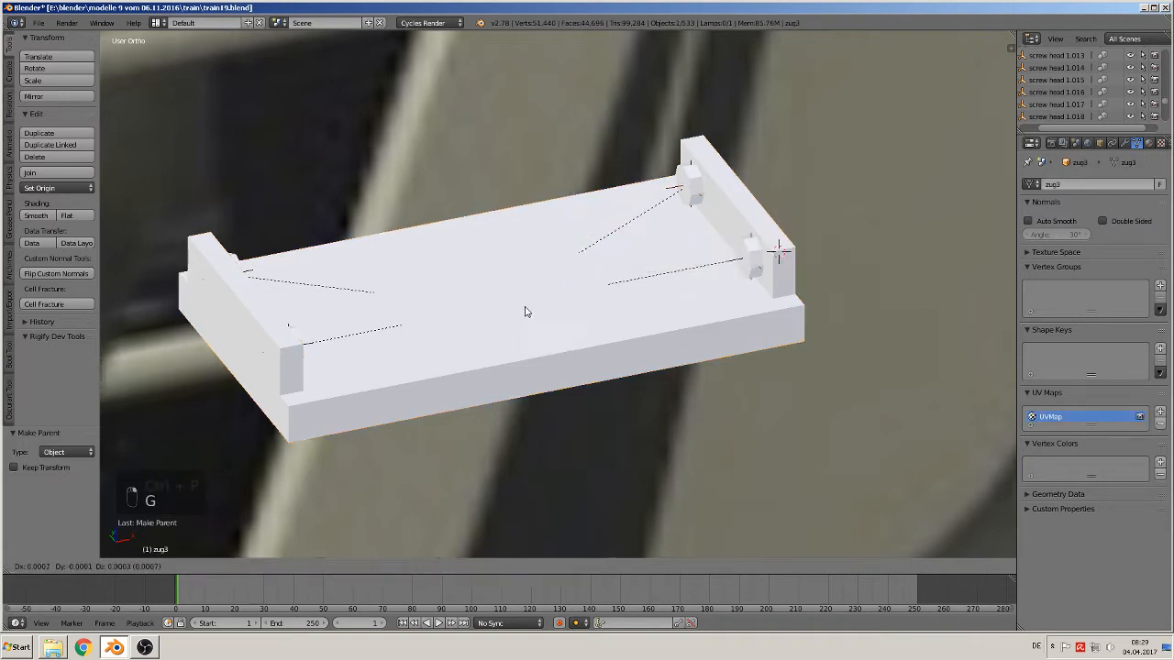
{"action": "right_click", "coordinate": [483, 296]}
- In the front view, move the flanged plate with its screw heads about -3.148 along X and 1.089 along Z to the ladder's upper end
{"action": "right_click", "coordinate": [502, 314]}
{"action": "key", "text": "g"}
{"action": "key", "text": "g"}
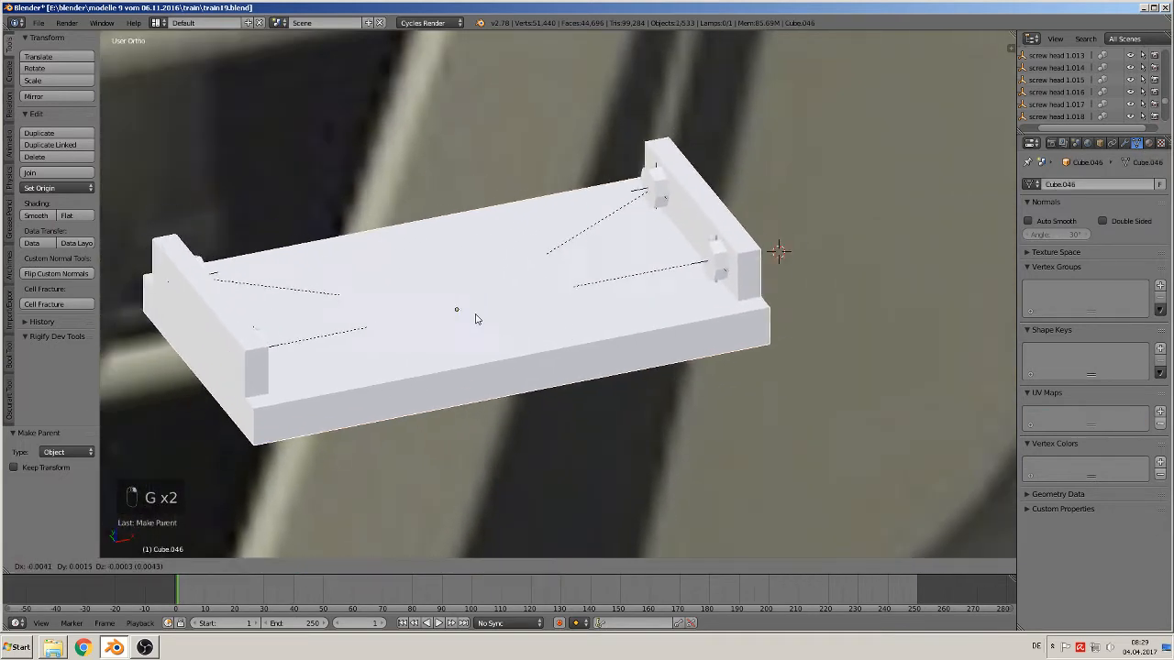
{"action": "left_click", "coordinate": [482, 320]}
{"action": "key", "text": "KP_3"}
{"action": "key", "text": "KP_1"}
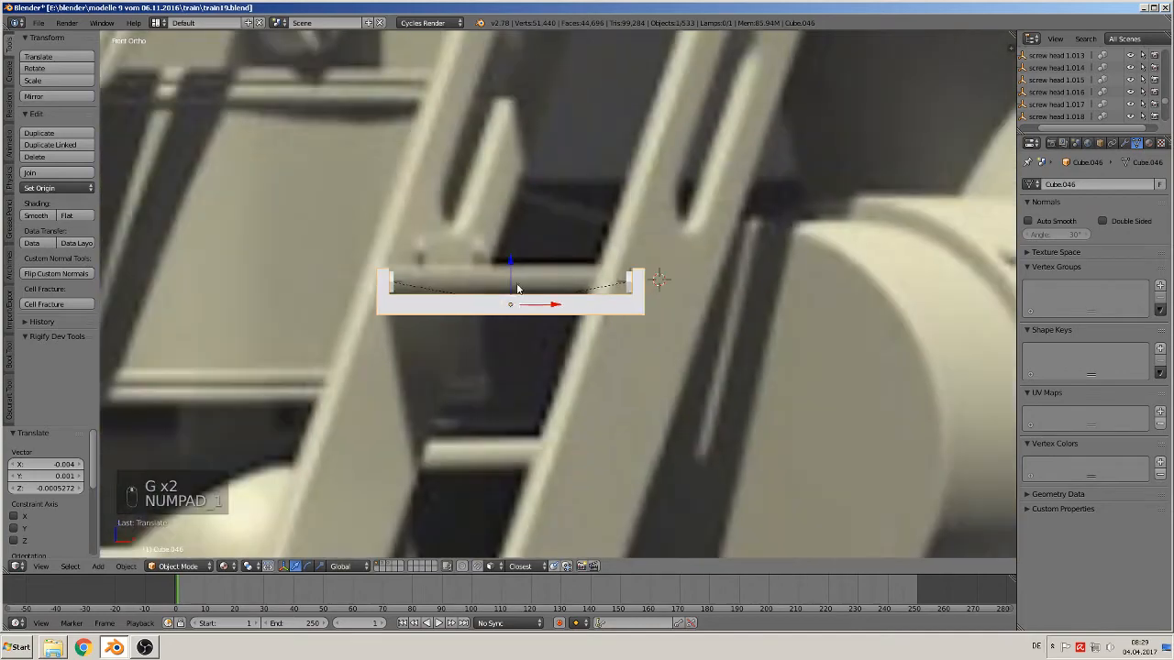
{"action": "scroll", "coordinate": [513, 321], "scroll_direction": "down", "scroll_amount": 5}
{"action": "scroll", "coordinate": [545, 313], "scroll_direction": "down", "scroll_amount": 4}
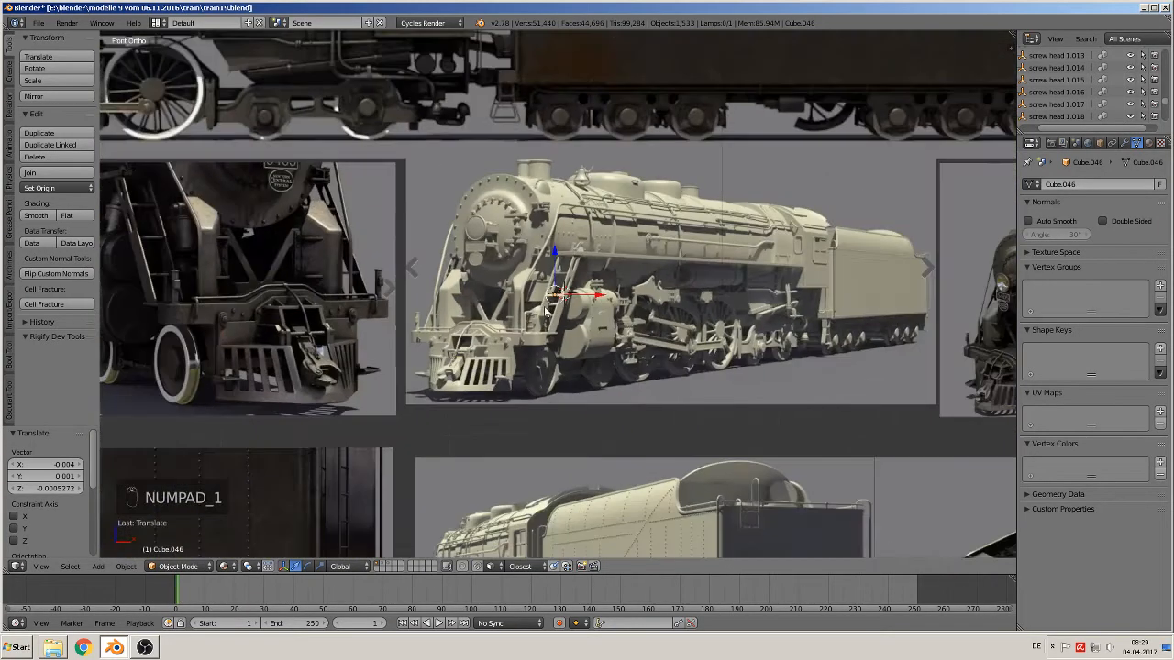
{"action": "middle_click_drag", "start_coordinate": [565, 314], "coordinate": [968, 444], "text": "shift"}
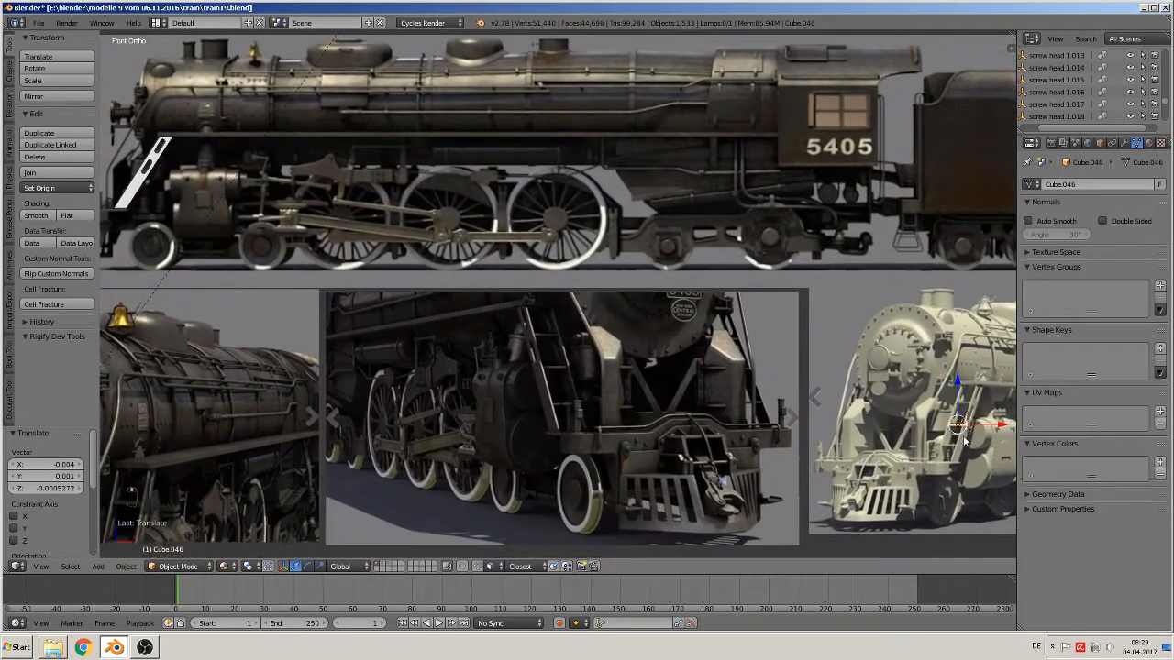
{"action": "key", "text": "g"}
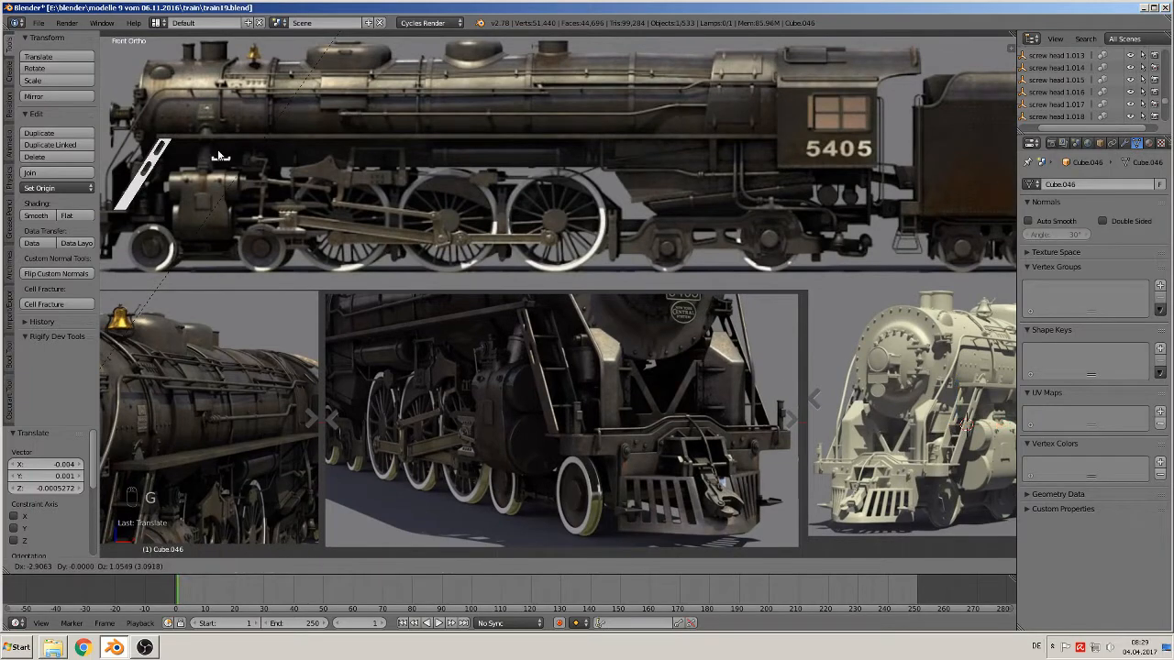
{"action": "left_click", "coordinate": [160, 146]}
- Rotate the flanged plate with its screw heads 90° about Z so it runs across the two ladder rails
{"action": "middle_click_drag", "start_coordinate": [161, 146], "coordinate": [486, 206], "text": "shift"}
{"action": "middle_click_drag", "start_coordinate": [486, 207], "coordinate": [585, 275]}
{"action": "scroll", "coordinate": [585, 275], "scroll_direction": "up", "scroll_amount": 4}
{"action": "middle_click_drag", "start_coordinate": [563, 232], "coordinate": [561, 414], "text": "shift"}
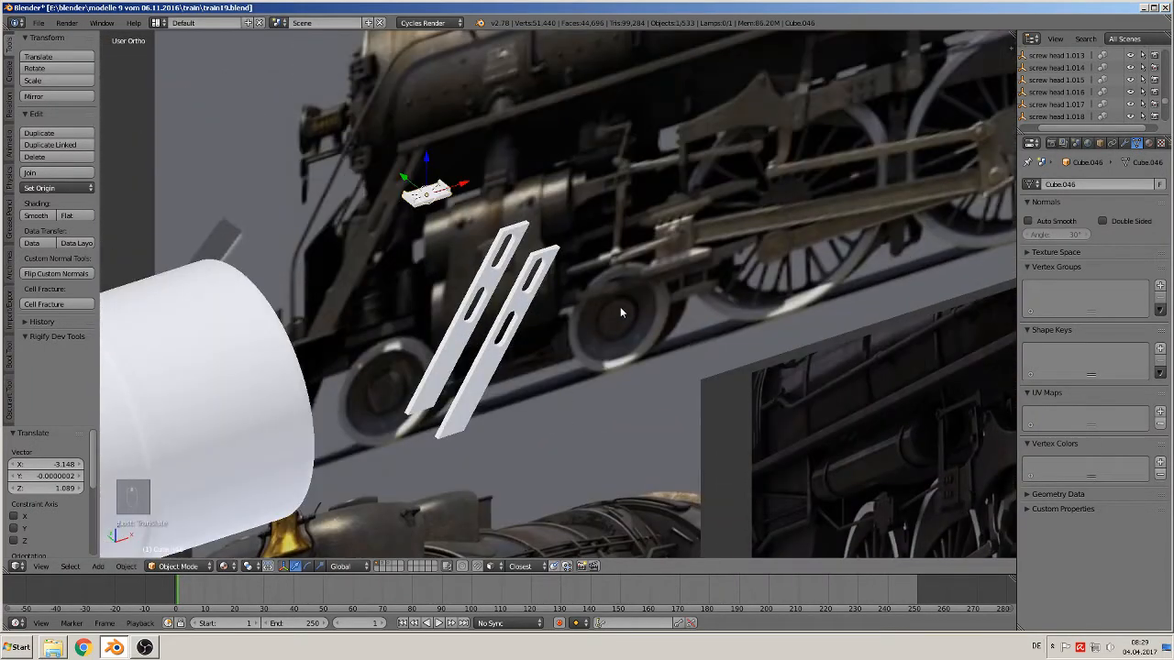
{"action": "type", "text": "rz90"}
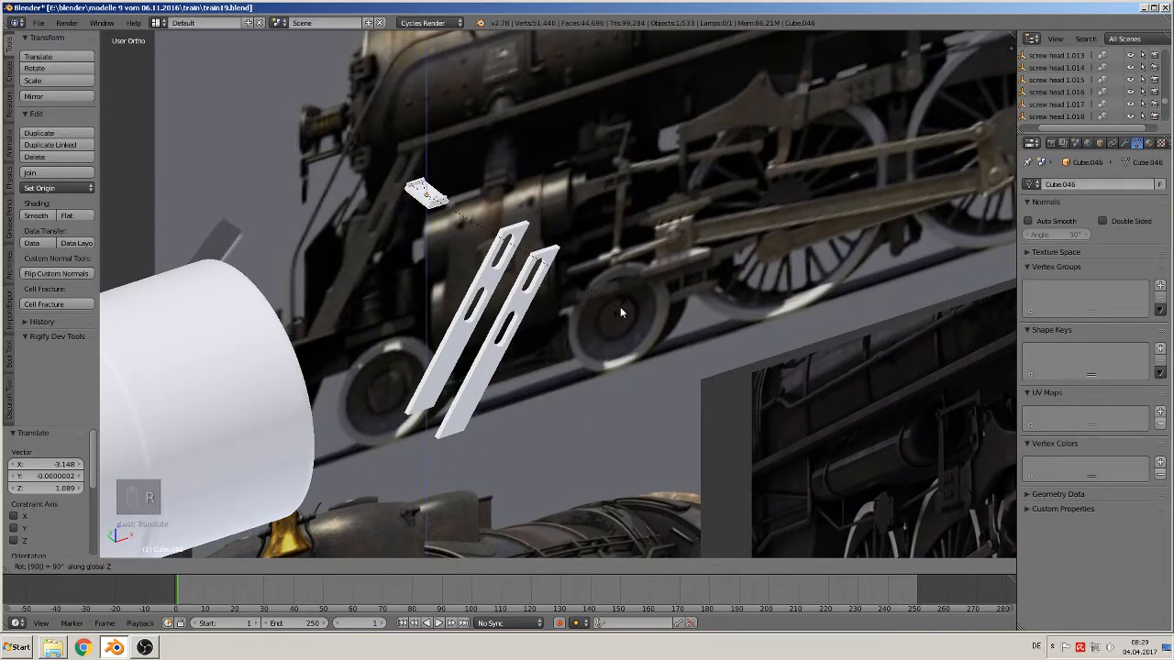
{"action": "left_click", "coordinate": [620, 307]}
- In the top view, move the flanged plate along Y between the ladder rails until one flange meets the rail with the lower Y position
{"action": "key", "text": "KP_7"}
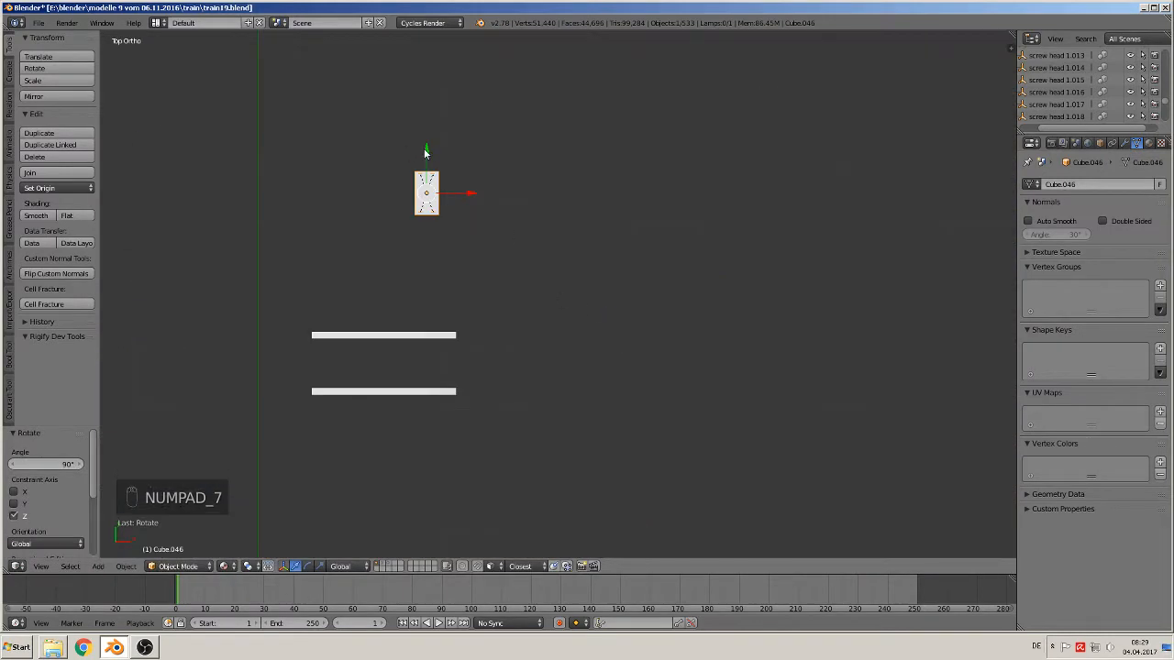
{"action": "left_click_drag", "start_coordinate": [427, 151], "coordinate": [402, 329]}
{"action": "scroll", "coordinate": [421, 358], "scroll_direction": "up", "scroll_amount": 3}
{"action": "middle_click_drag", "start_coordinate": [446, 381], "coordinate": [569, 356], "text": "shift"}
{"action": "scroll", "coordinate": [675, 212], "scroll_direction": "up", "scroll_amount": 4}
{"action": "left_click_drag", "start_coordinate": [512, 310], "coordinate": [507, 301]}
- Move the other ladder rail about -0.010 along Y so it touches the plate's free flange
{"action": "right_click", "coordinate": [489, 235]}
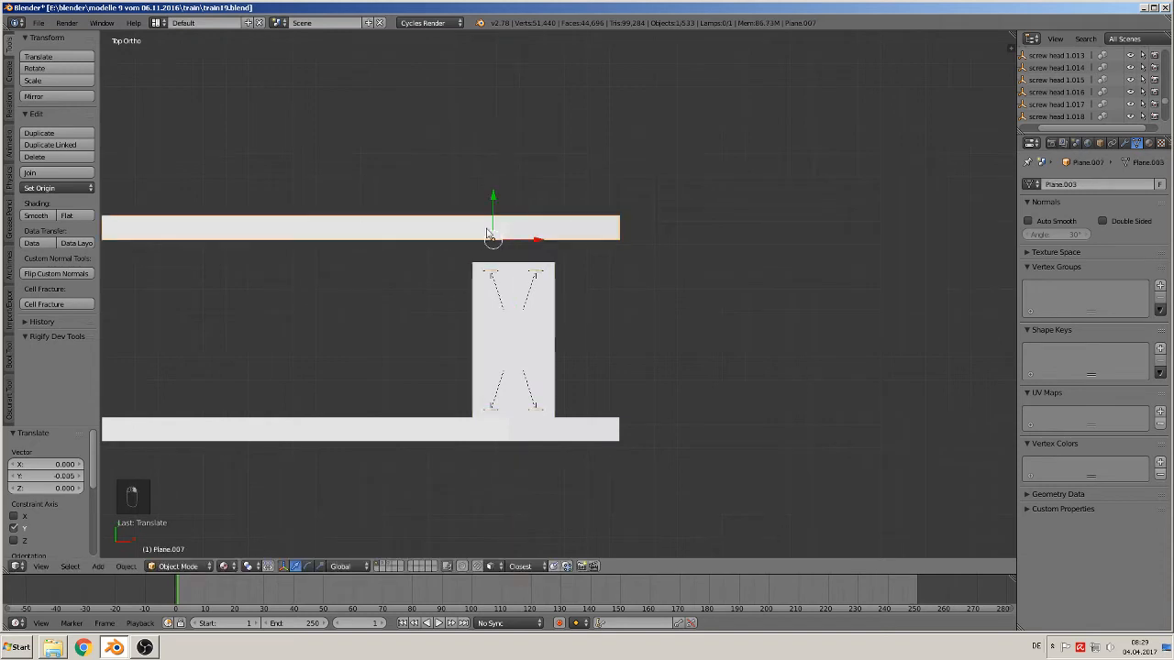
{"action": "left_click_drag", "start_coordinate": [493, 196], "coordinate": [492, 220]}
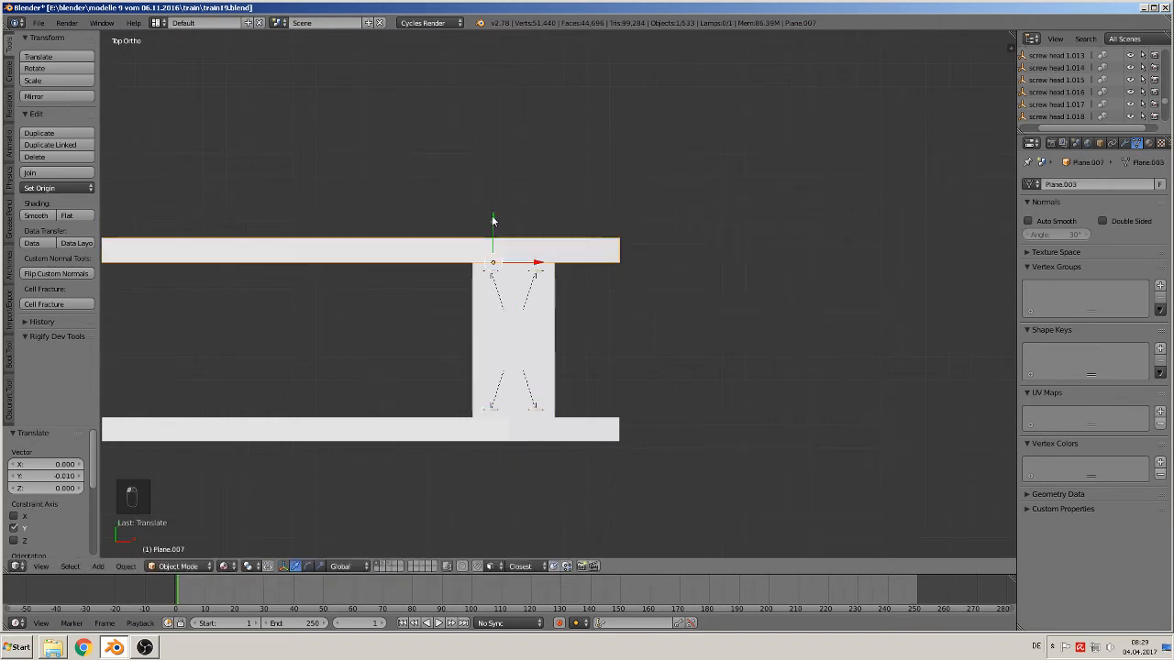
{"action": "middle_click_drag", "start_coordinate": [530, 285], "coordinate": [781, 214], "text": "shift"}
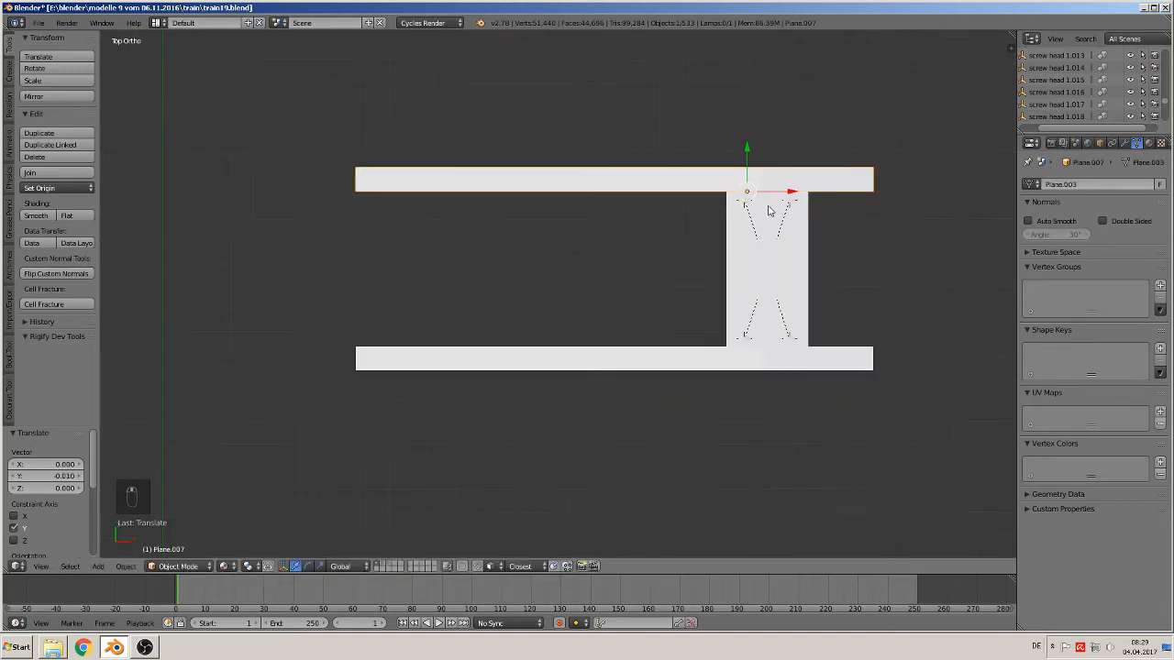
{"action": "key", "text": "shift+d"}
{"action": "key", "text": "x"}
{"action": "left_click", "coordinate": [673, 205]}
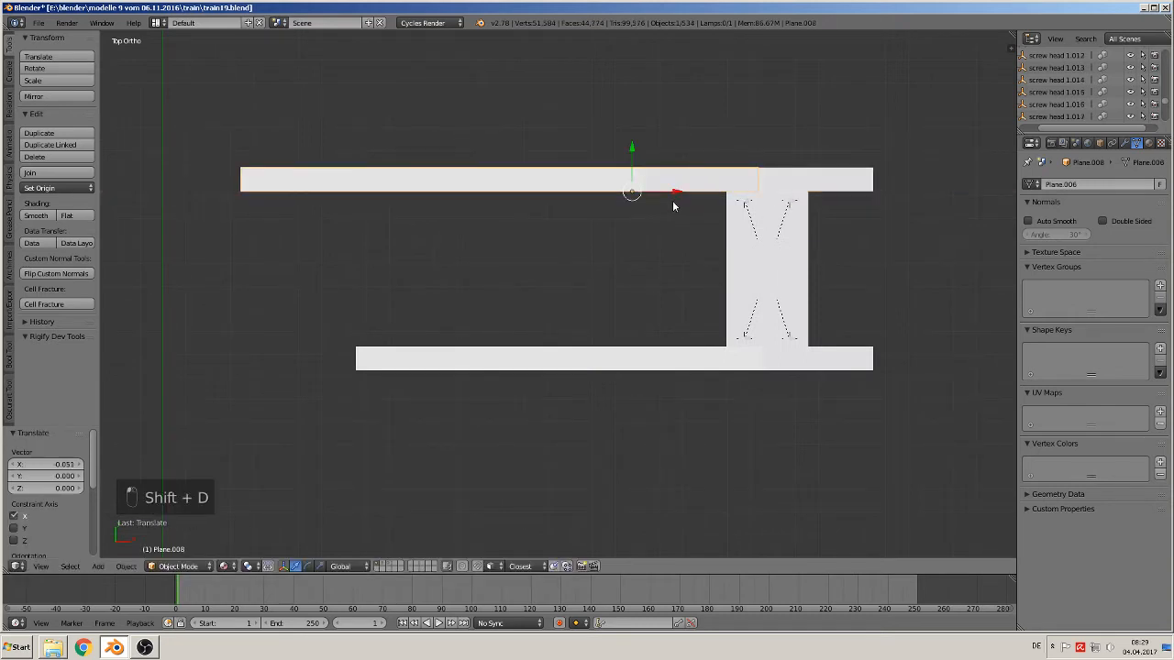
{"action": "key", "text": "x"}
{"action": "left_click", "coordinate": [669, 201]}
- Duplicate the flanged plate along X as a middle rung, and duplicate that copy about -0.066 along X as a third rung
{"action": "right_click", "coordinate": [781, 256]}
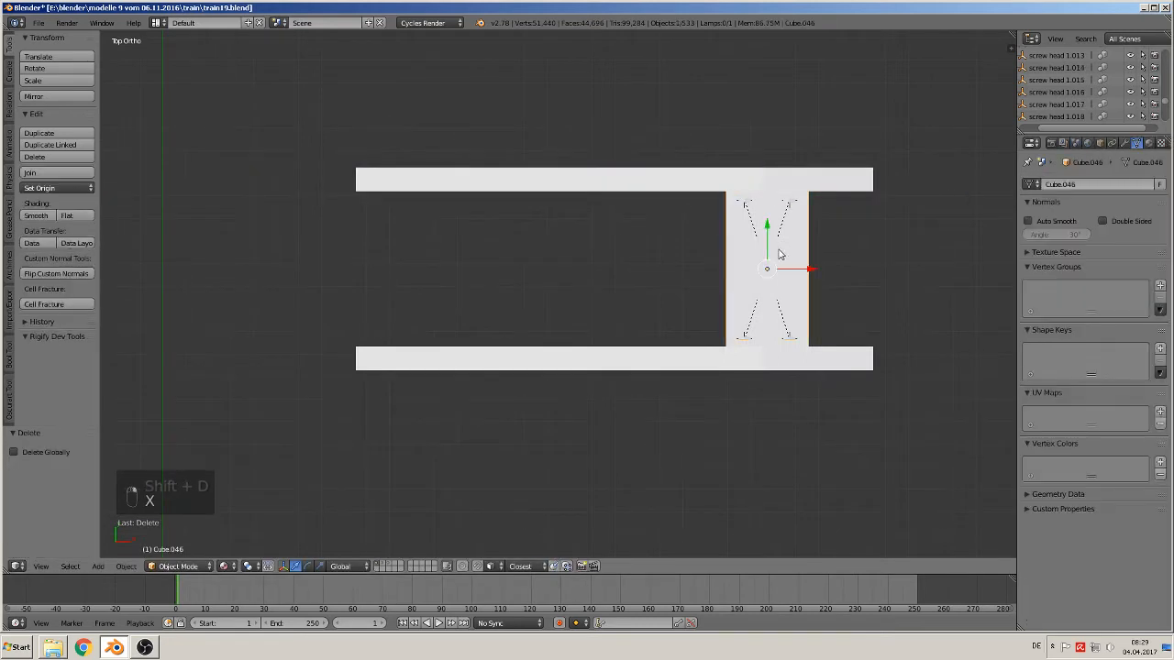
{"action": "key", "text": "shift+d"}
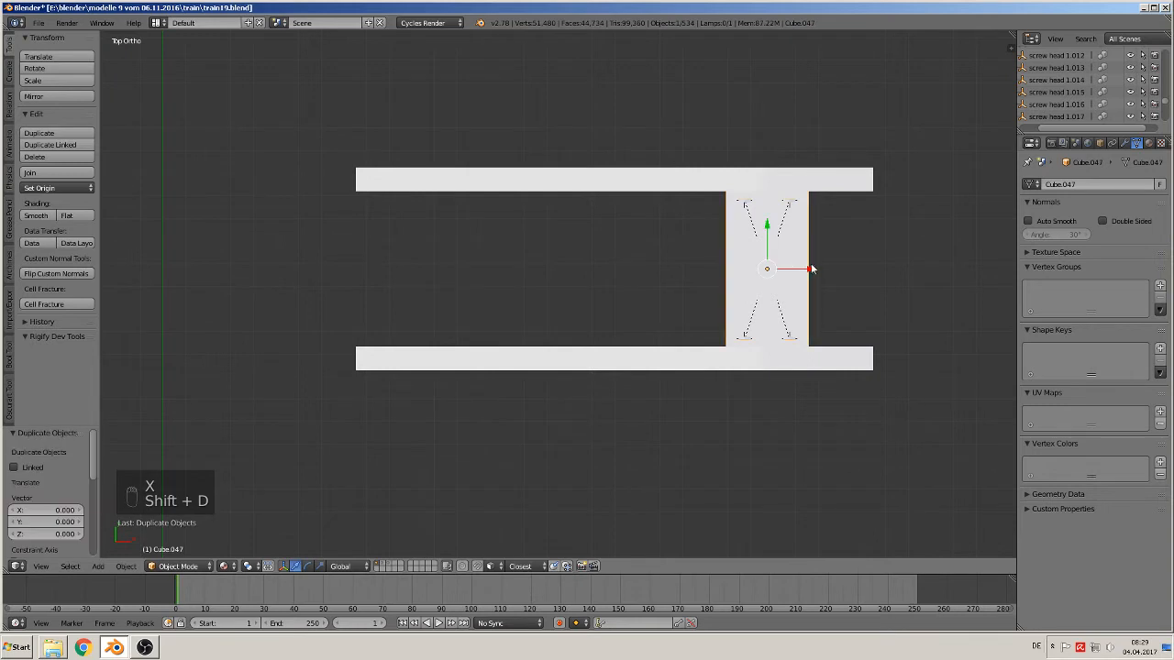
{"action": "key", "text": "x"}
{"action": "left_click", "coordinate": [638, 275]}
{"action": "key", "text": "shift+d"}
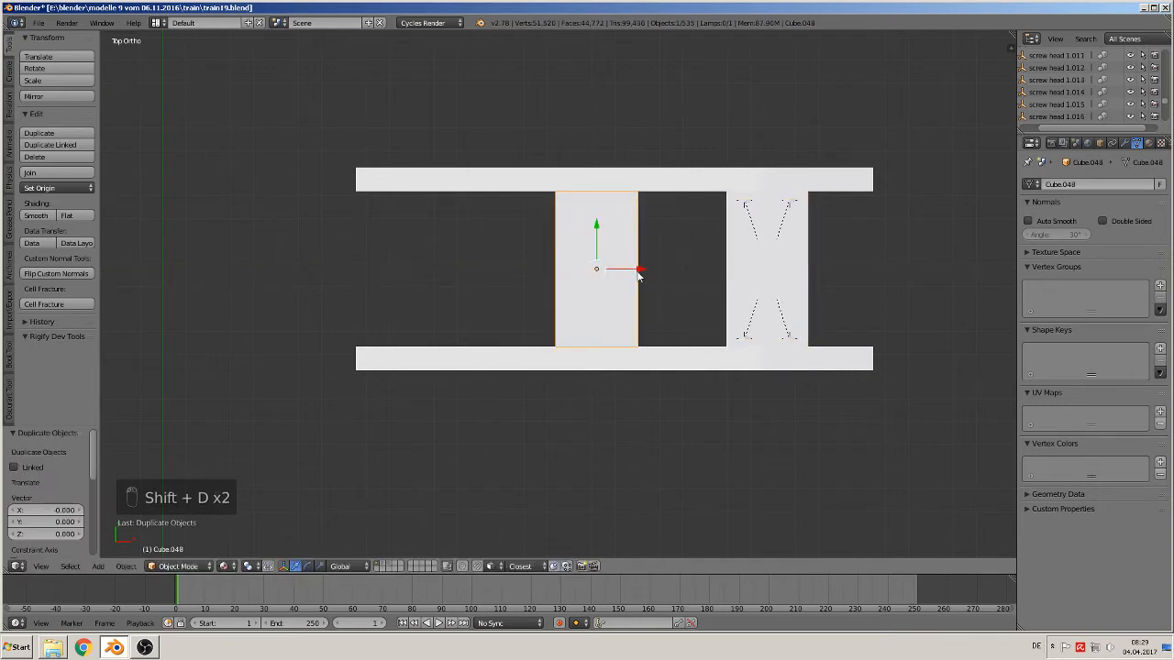
{"action": "key", "text": "x"}
{"action": "left_click", "coordinate": [487, 269]}
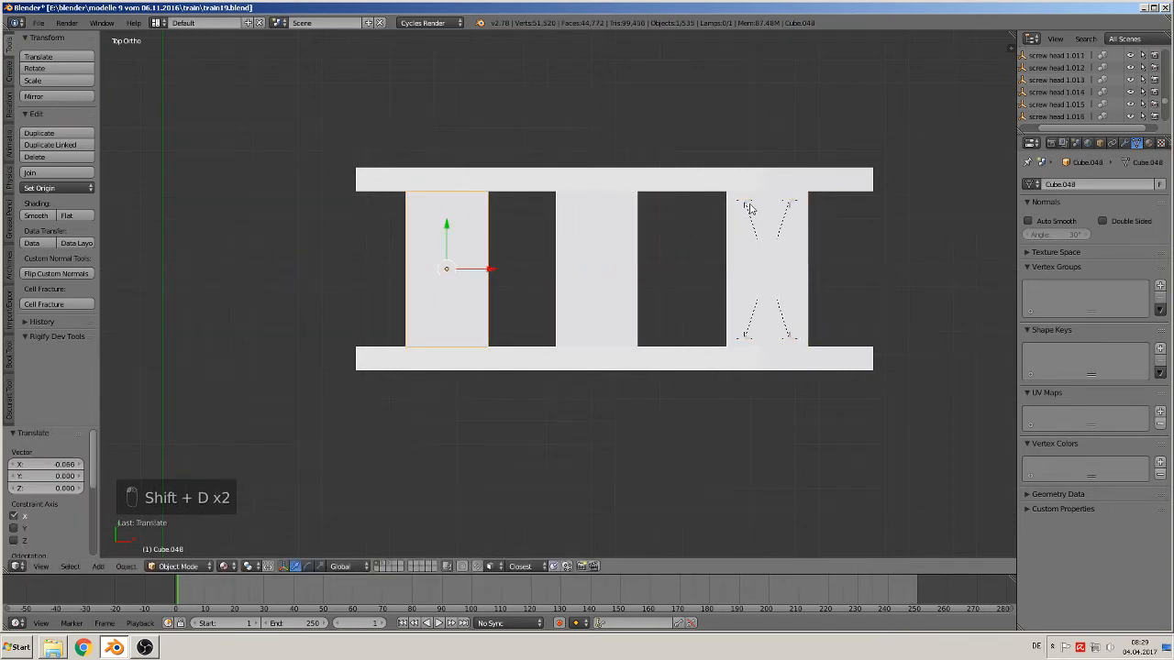
- Duplicate a corner screw head of the finished rung about -0.076 along X to the middle rung and clear the copy's parent
{"action": "right_click", "coordinate": [748, 207]}
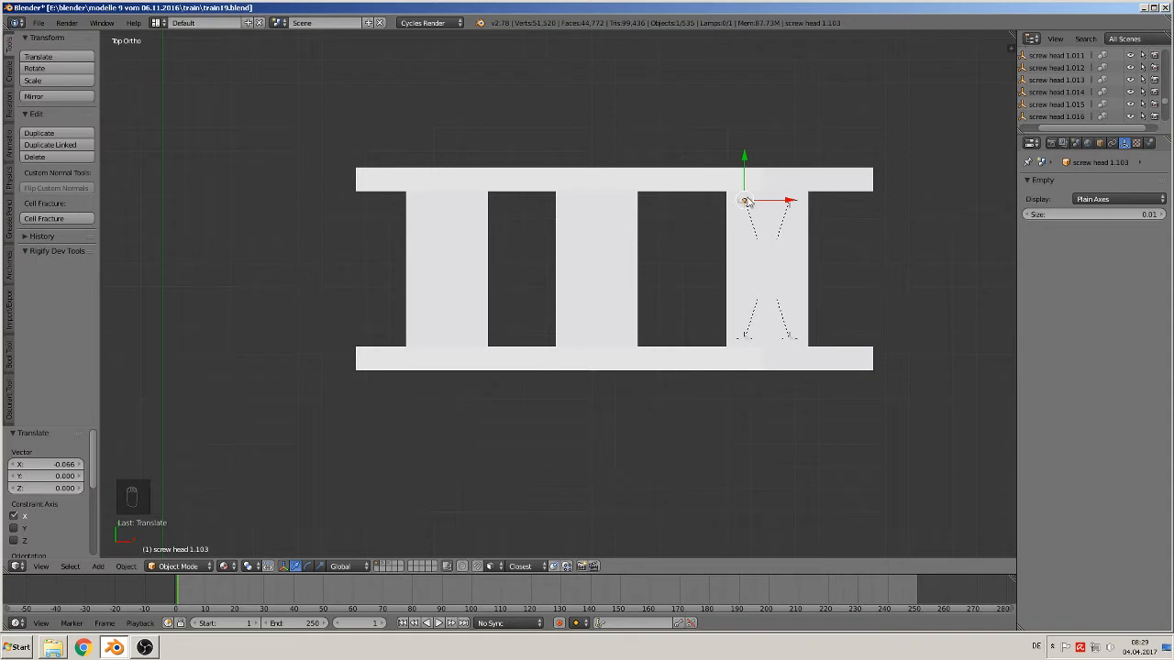
{"action": "key", "text": "shift+d"}
{"action": "key", "text": "x"}
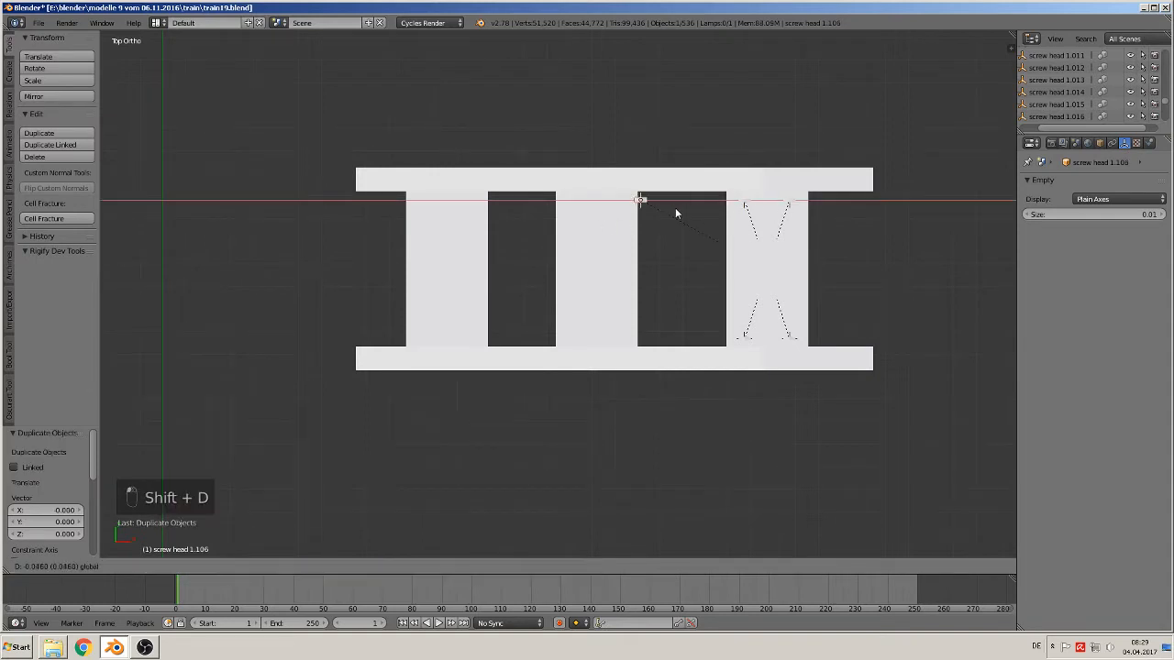
{"action": "left_click", "coordinate": [608, 217]}
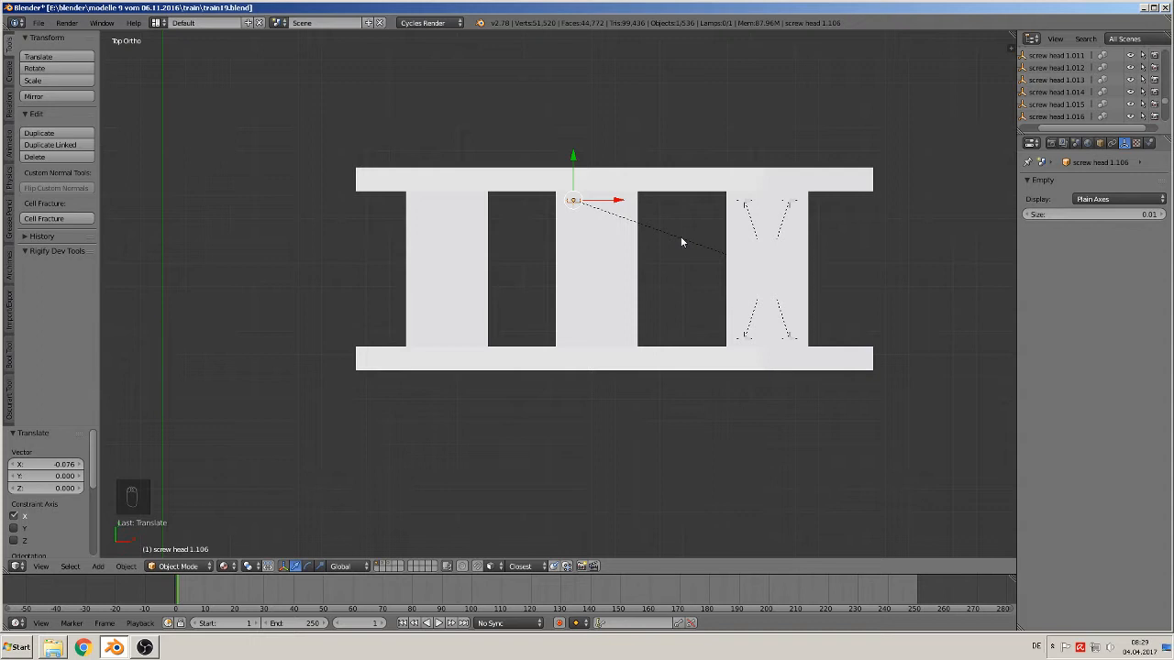
{"action": "key", "text": "alt+p"}
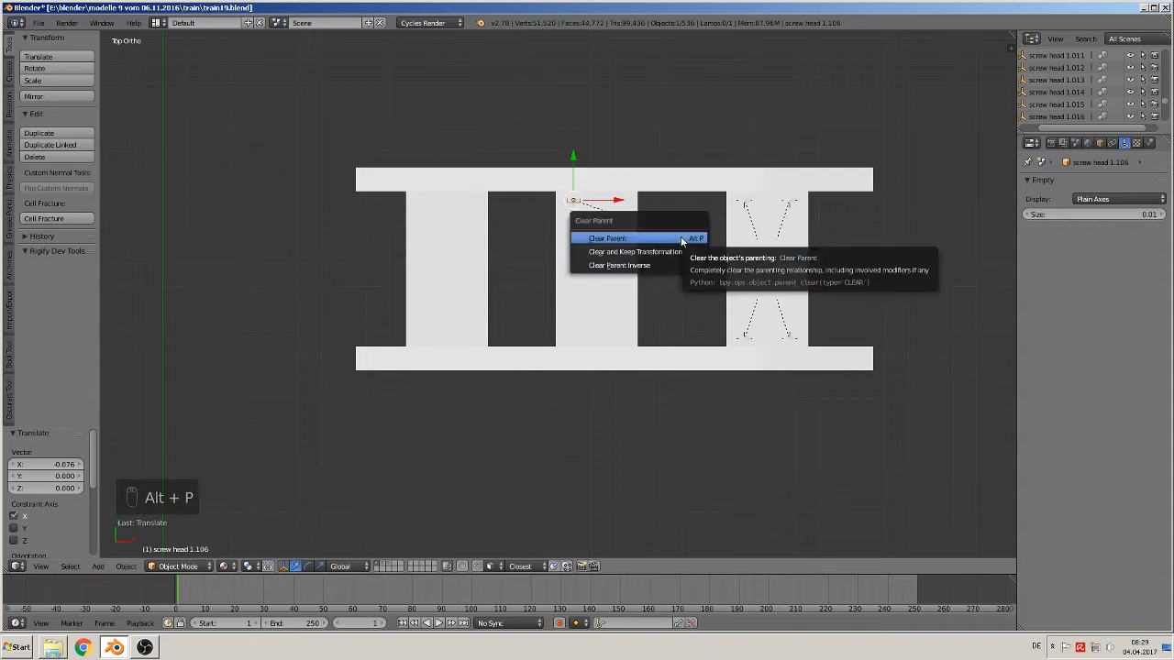
{"action": "left_click", "coordinate": [681, 240]}
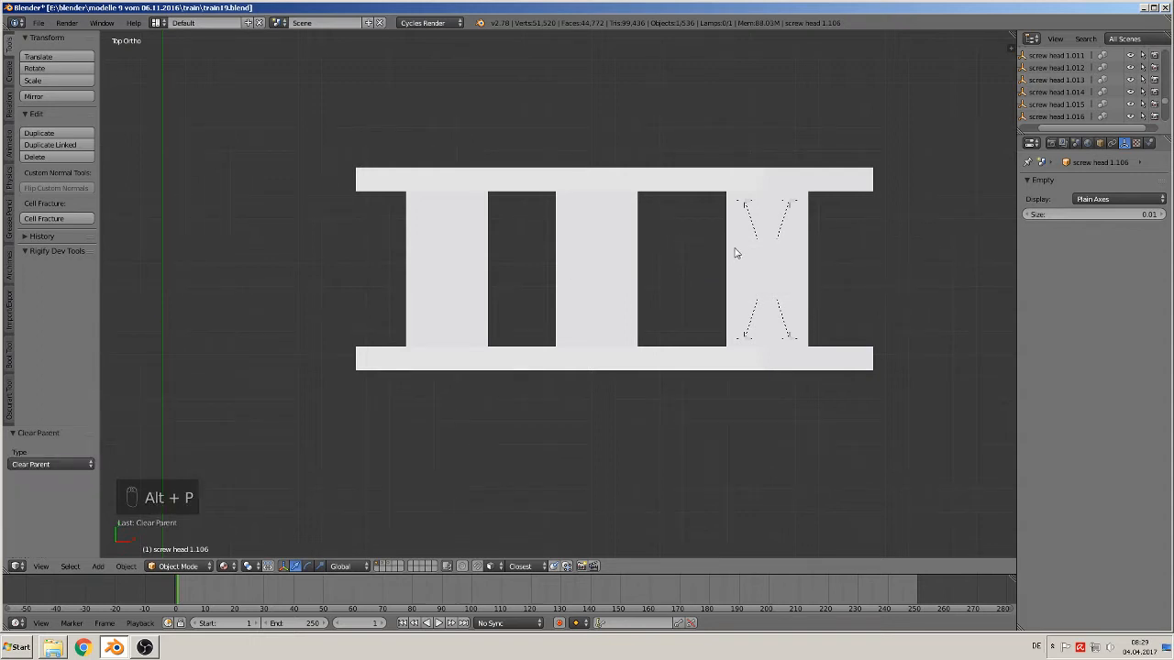
- In the front view, move the unparented screw head about -3.259 along X and 1.083 along Z back beside the ladder
{"action": "scroll", "coordinate": [746, 222], "scroll_direction": "down", "scroll_amount": 2}
{"action": "key", "text": "g"}
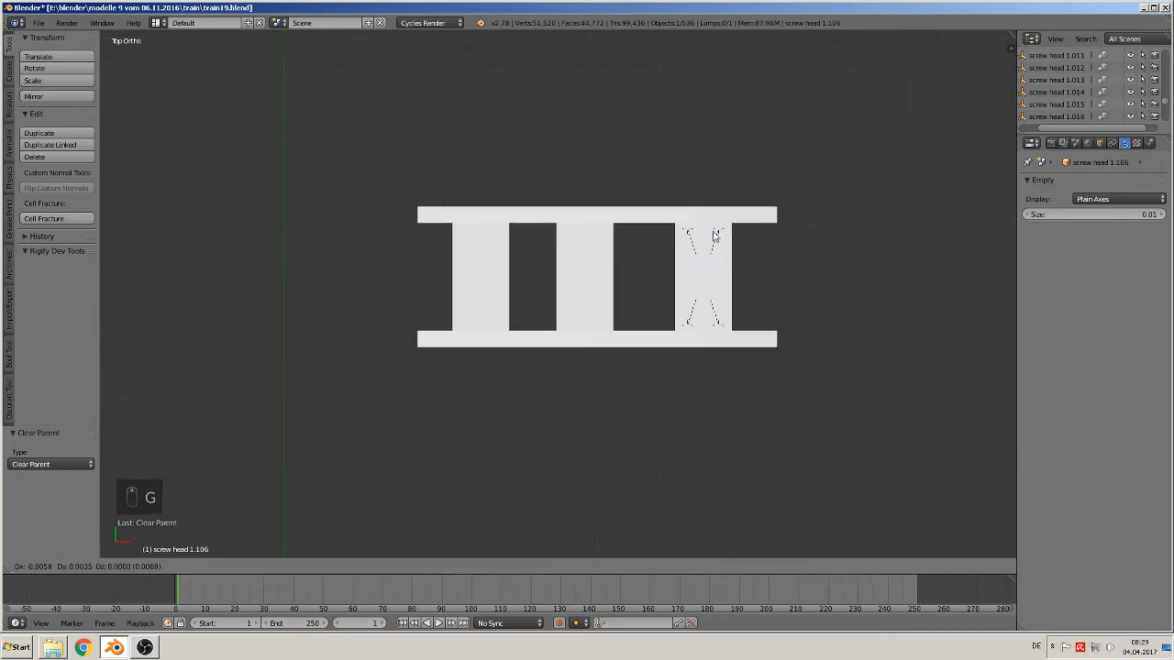
{"action": "key", "text": "KP_Enter"}
{"action": "key", "text": "KP_Decimal"}
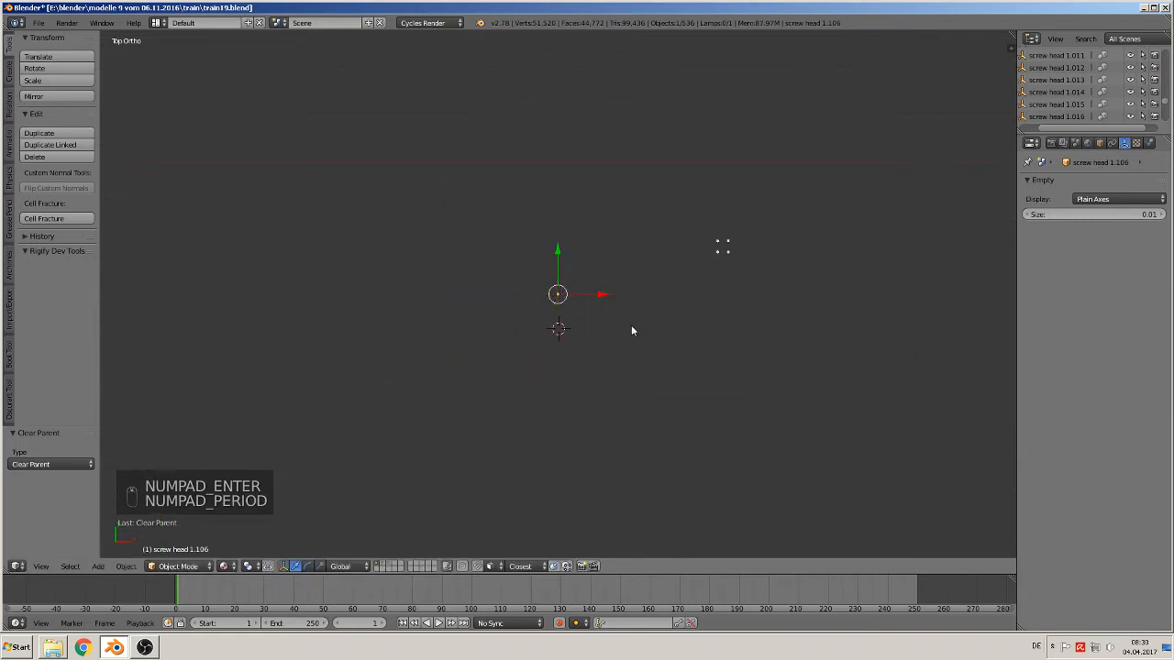
{"action": "scroll", "coordinate": [631, 327], "scroll_direction": "down", "scroll_amount": 4}
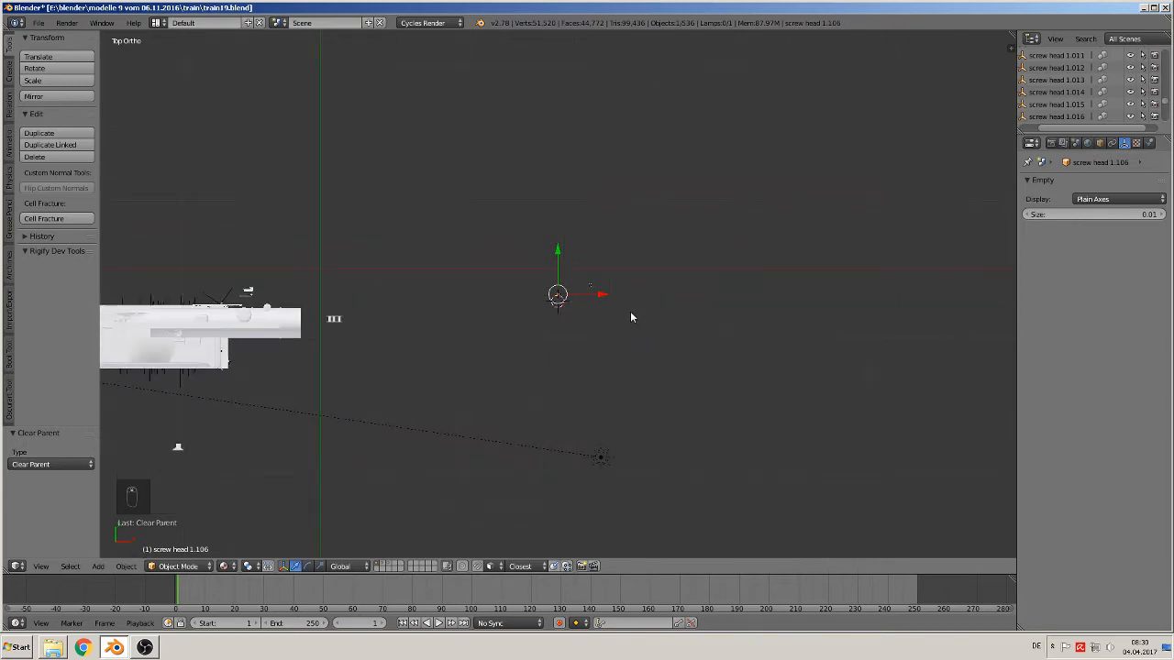
{"action": "scroll", "coordinate": [630, 317], "scroll_direction": "down", "scroll_amount": 3}
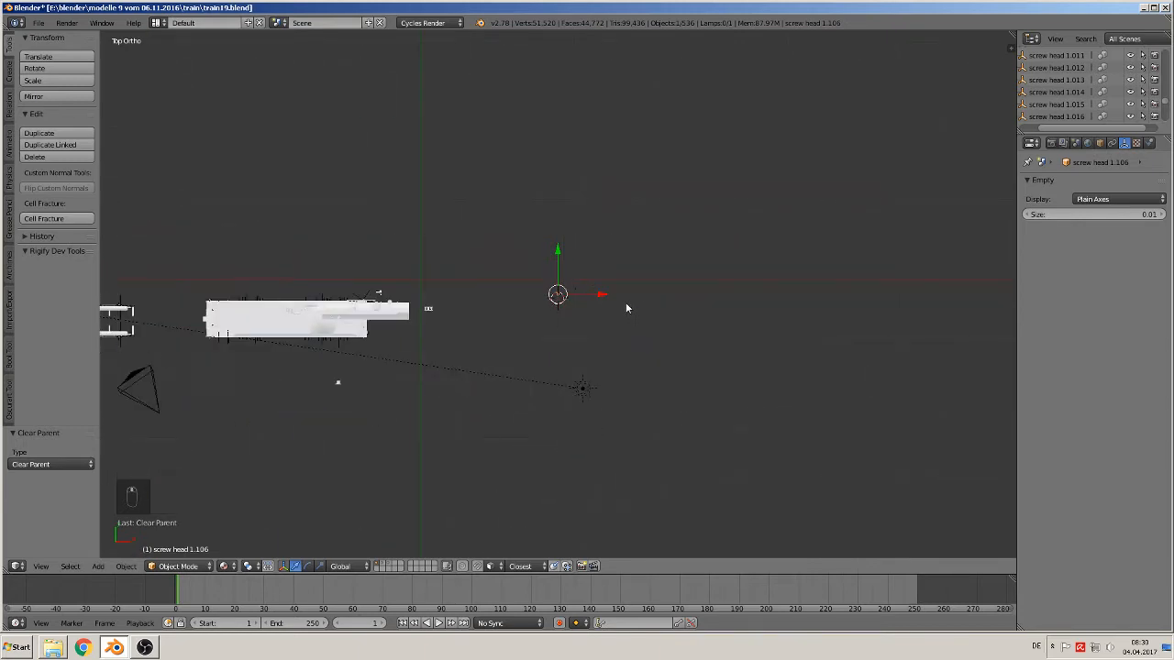
{"action": "scroll", "coordinate": [625, 308], "scroll_direction": "up", "scroll_amount": 5}
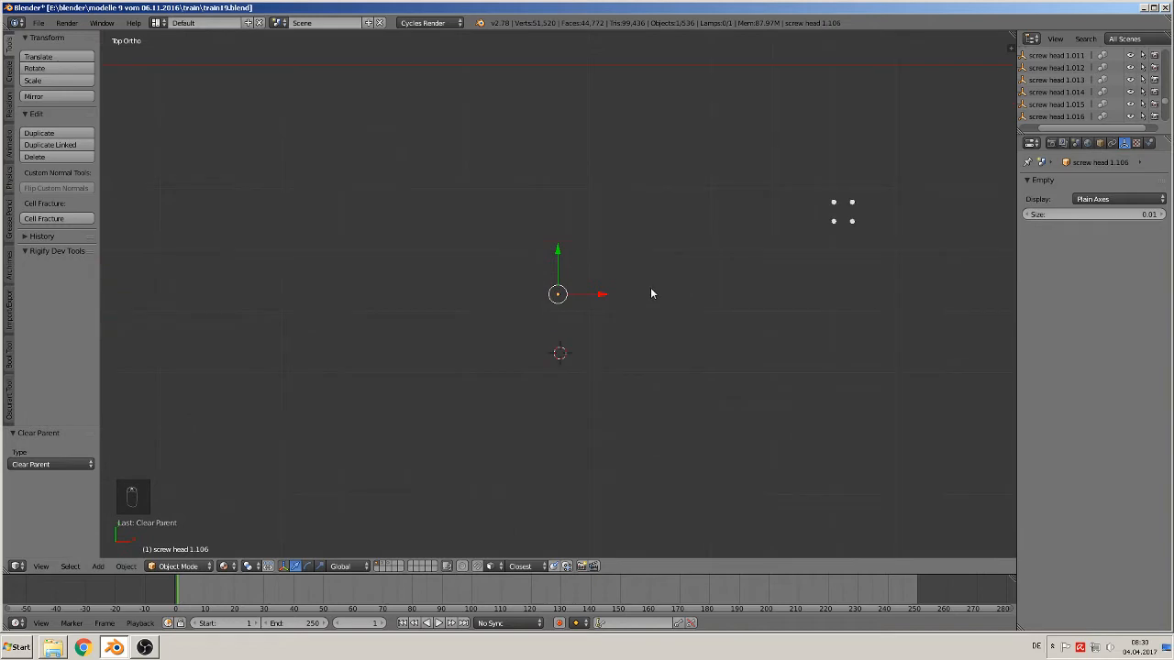
{"action": "key", "text": "KP_1"}
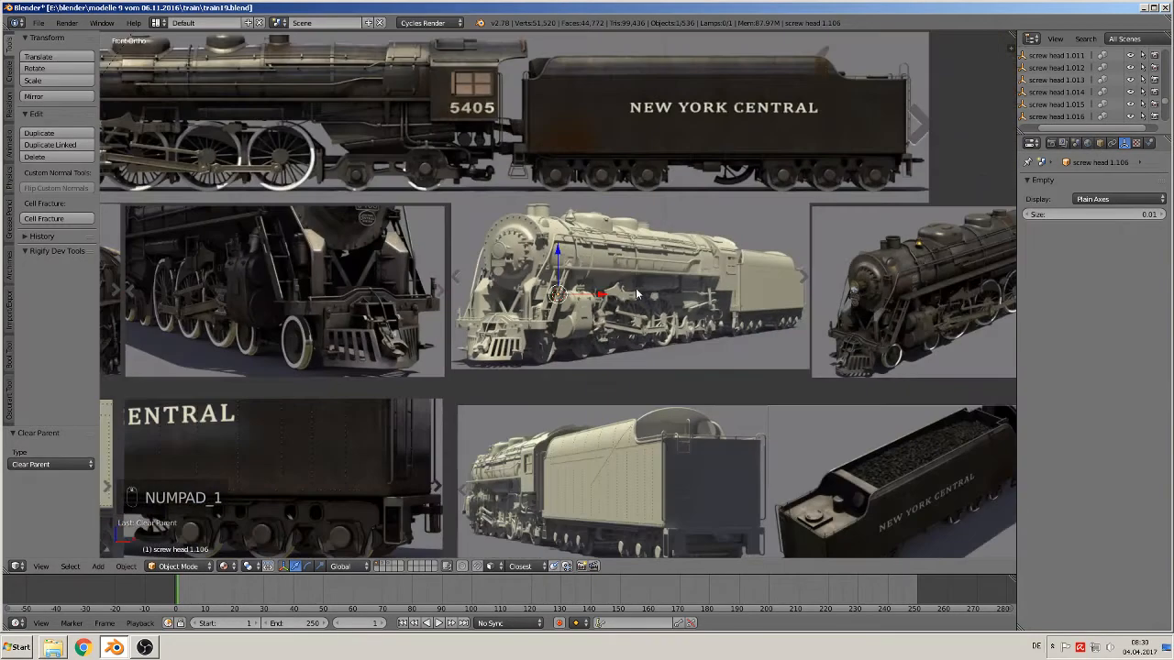
{"action": "middle_click_drag", "start_coordinate": [637, 294], "coordinate": [839, 385], "text": "shift"}
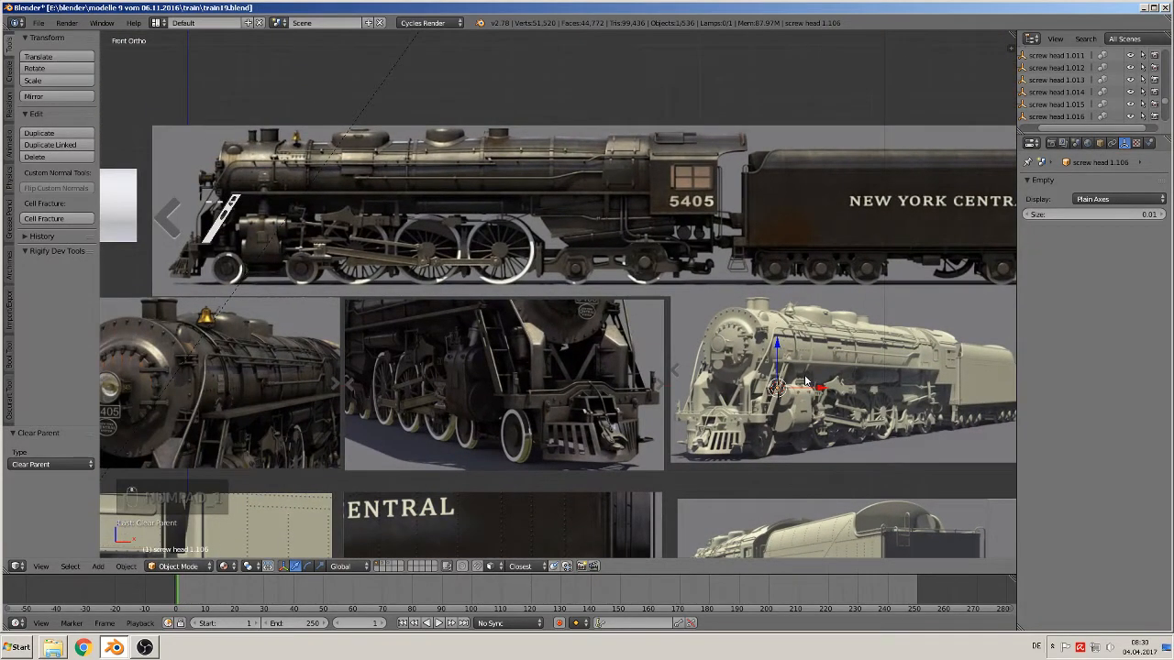
{"action": "key", "text": "g"}
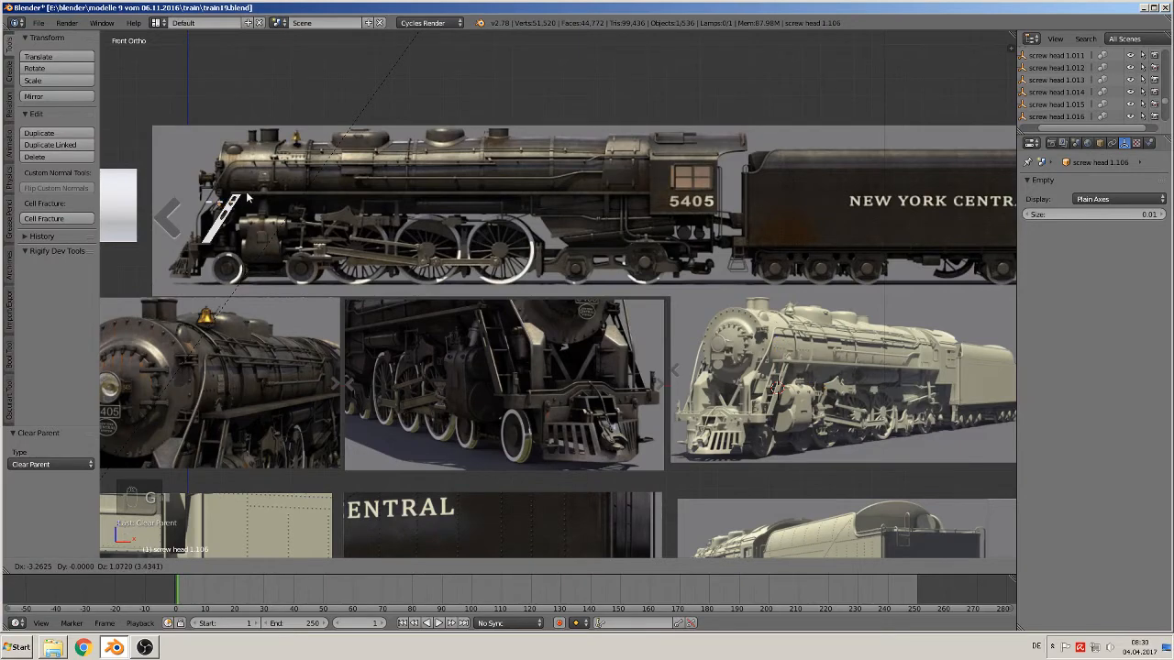
{"action": "left_click", "coordinate": [246, 195]}
{"action": "key", "text": "KP_Decimal"}
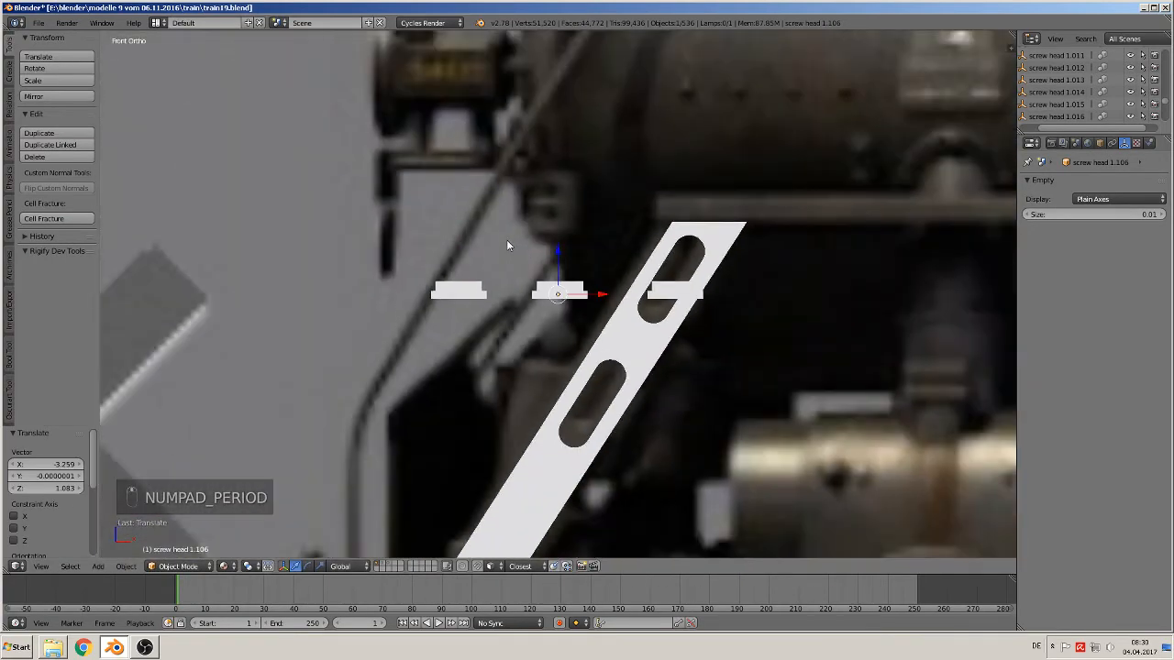
- Move the unparented screw head about -0.354 along Y to the middle rung
{"action": "middle_click_drag", "start_coordinate": [507, 241], "coordinate": [471, 270]}
{"action": "left_click_drag", "start_coordinate": [572, 280], "coordinate": [363, 432]}
{"action": "scroll", "coordinate": [364, 440], "scroll_direction": "up", "scroll_amount": 3}
{"action": "middle_click_drag", "start_coordinate": [380, 360], "coordinate": [523, 222], "text": "shift"}
{"action": "scroll", "coordinate": [522, 222], "scroll_direction": "up", "scroll_amount": 4}
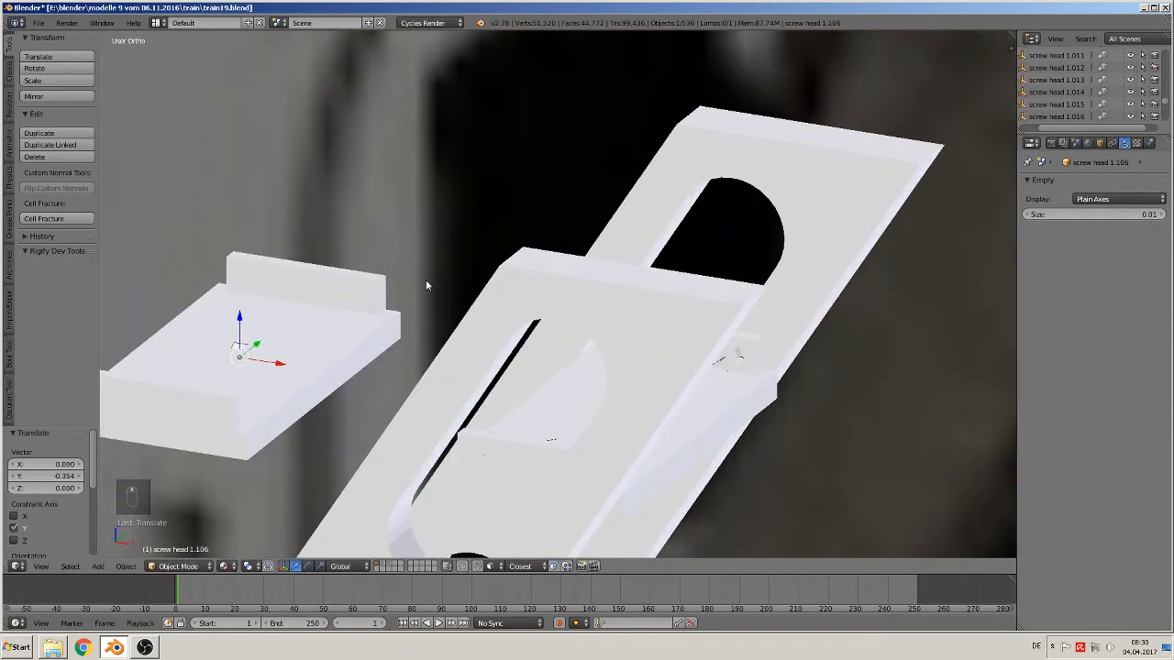
- Raise the screw head about 0.005 along Z and rotate it 90° about Z to face the flange
{"action": "middle_click_drag", "start_coordinate": [426, 281], "coordinate": [507, 218], "text": "shift"}
{"action": "left_click_drag", "start_coordinate": [362, 246], "coordinate": [383, 223]}
{"action": "type", "text": "rz90"}
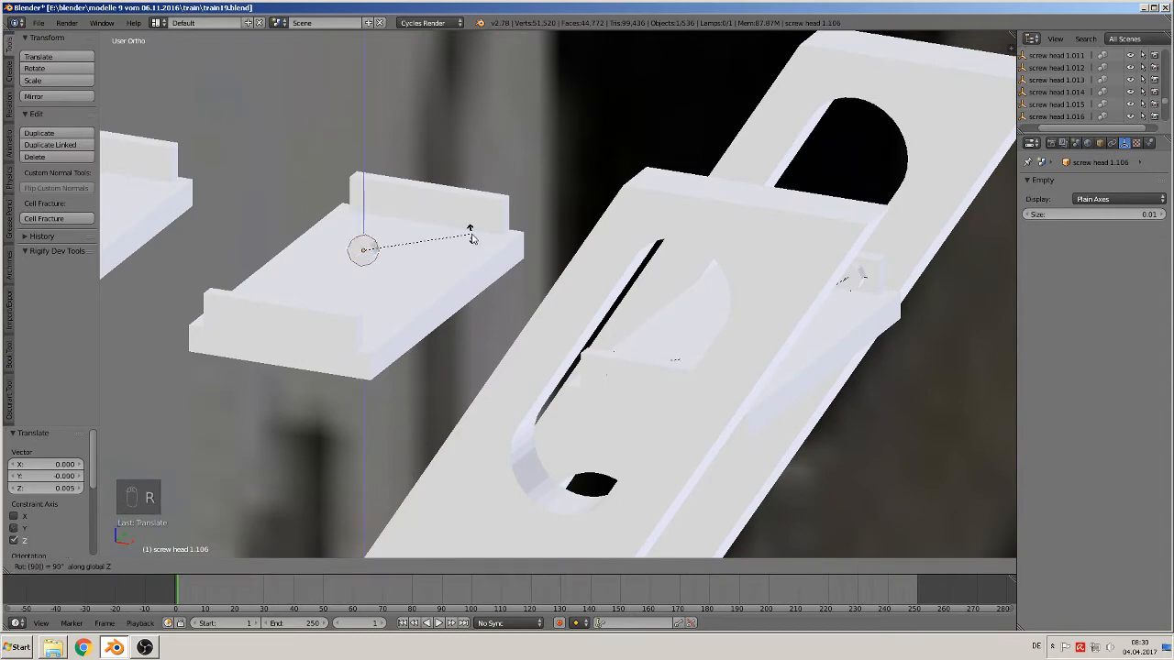
{"action": "key", "text": "Return"}
- Move the screw head about -0.037 along Y and 0.001 along X to seat it on the middle rung's lower-Y flange
{"action": "middle_click_drag", "start_coordinate": [470, 236], "coordinate": [341, 276]}
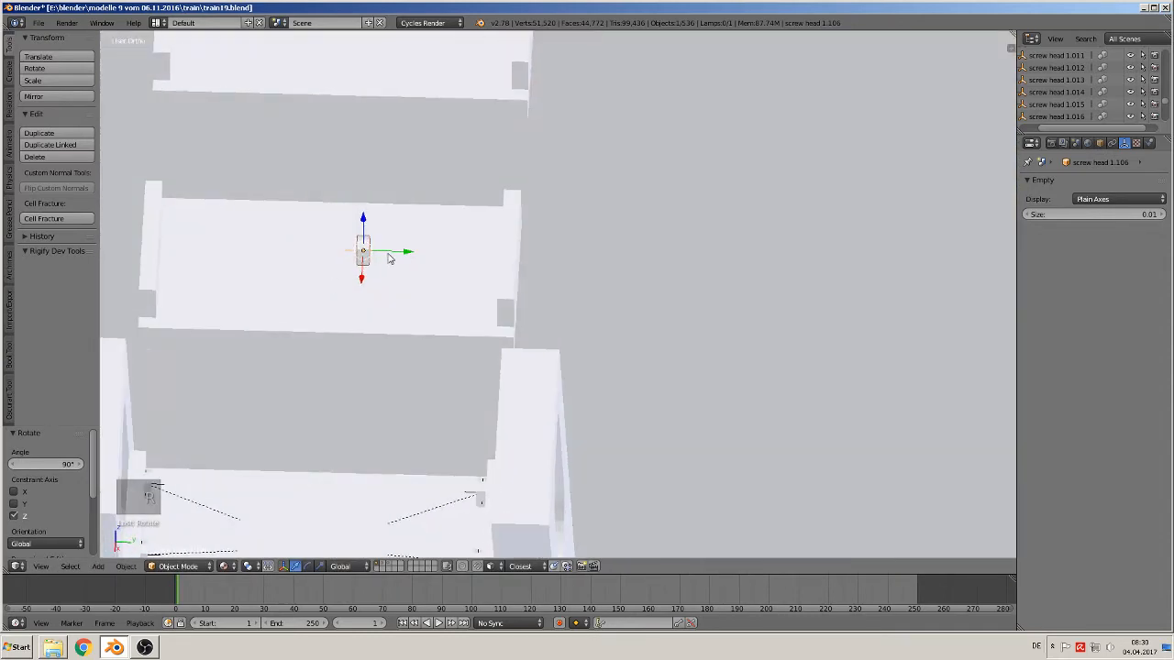
{"action": "left_click_drag", "start_coordinate": [391, 256], "coordinate": [189, 235]}
{"action": "middle_click_drag", "start_coordinate": [188, 235], "coordinate": [1011, 238]}
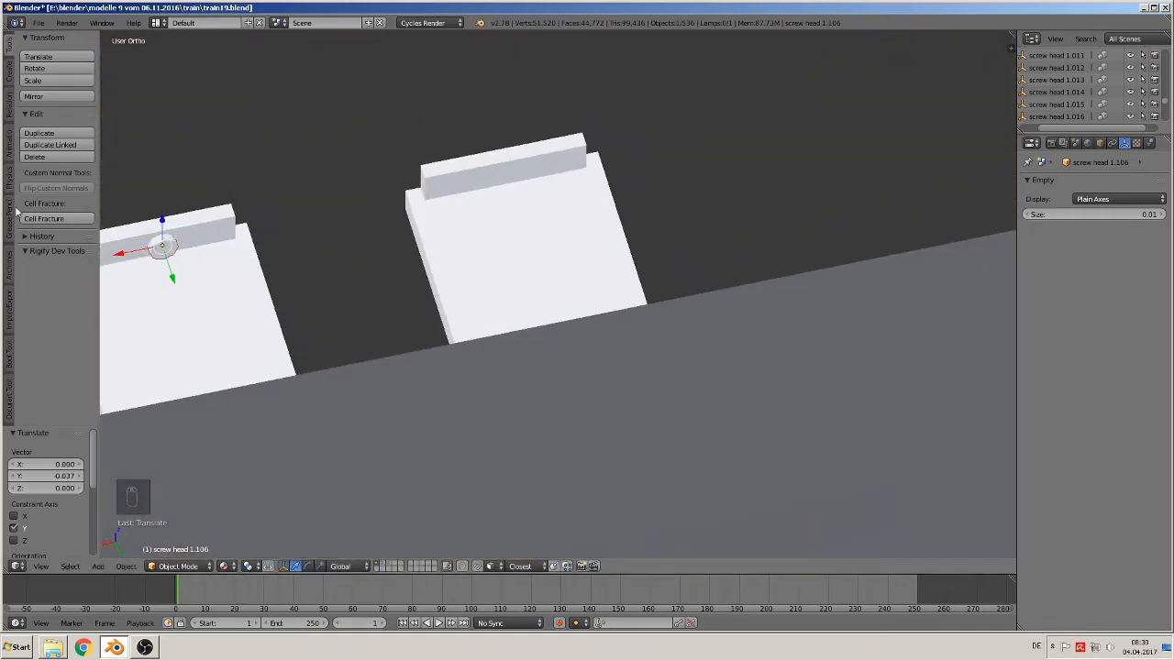
{"action": "middle_click_drag", "start_coordinate": [15, 211], "coordinate": [321, 211]}
{"action": "left_click_drag", "start_coordinate": [318, 237], "coordinate": [361, 229]}
{"action": "key", "text": "shift+s"}
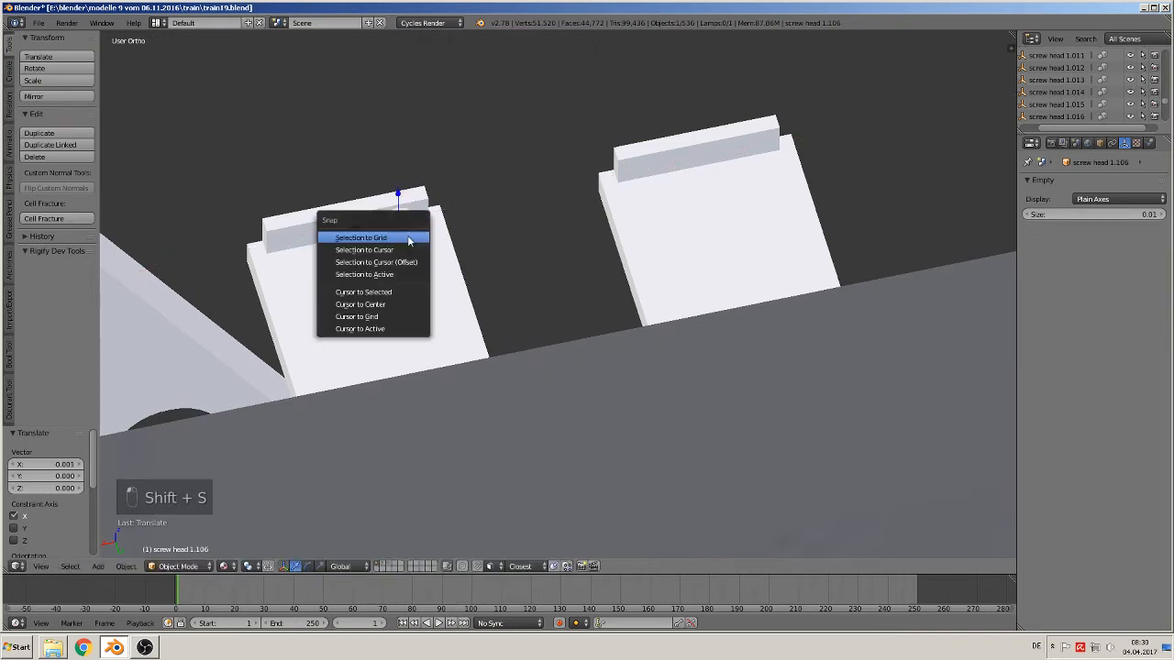
- Duplicate the screw head about 0.019 along X to the other end of the same flange
{"action": "key", "text": "shift+d"}
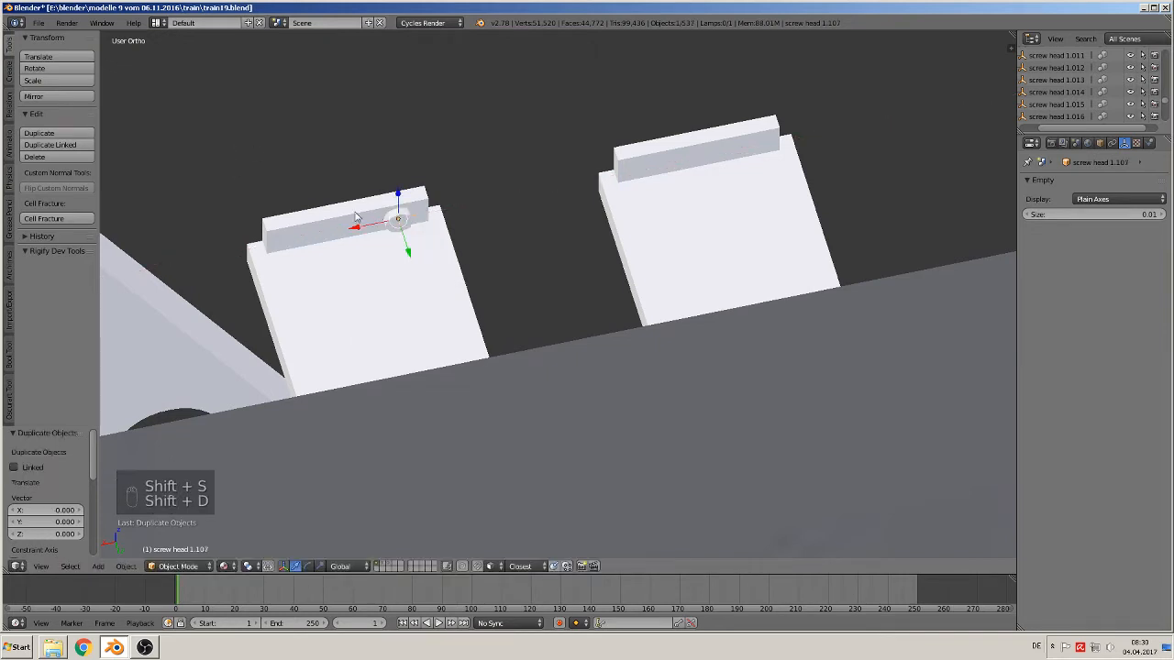
{"action": "key", "text": "x"}
{"action": "left_click", "coordinate": [260, 237]}
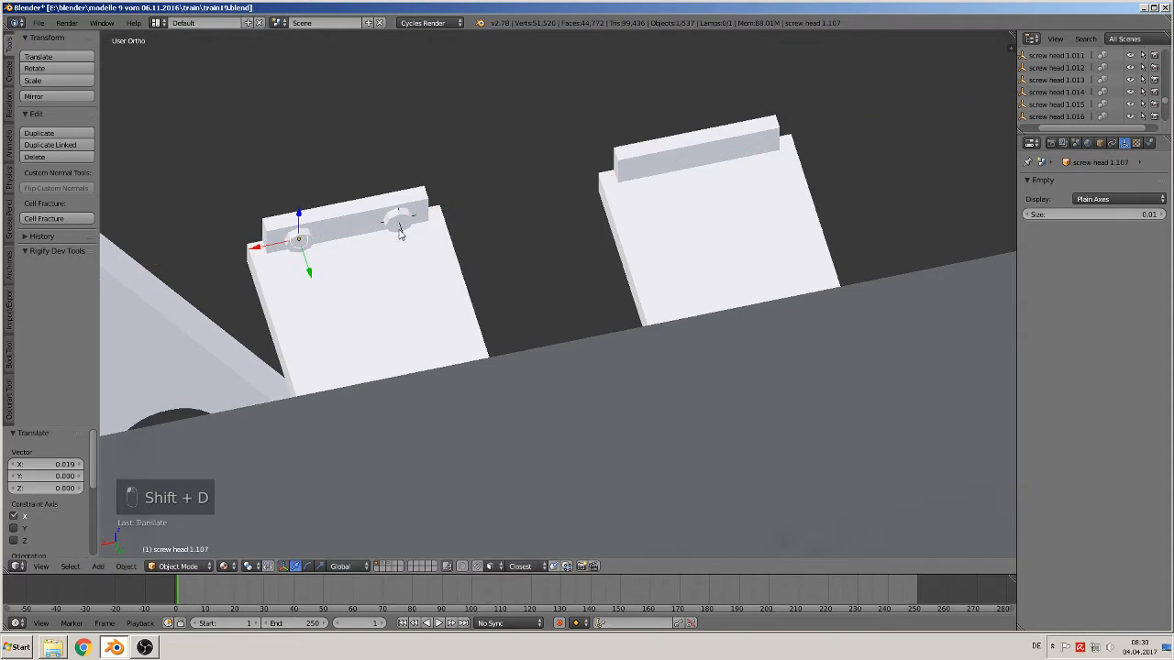
- Duplicate the middle rung's two screw heads about -0.067 along X onto the third rung's matching flange
{"action": "left_click", "coordinate": [399, 229], "text": "shift"}
{"action": "key", "text": "shift+d"}
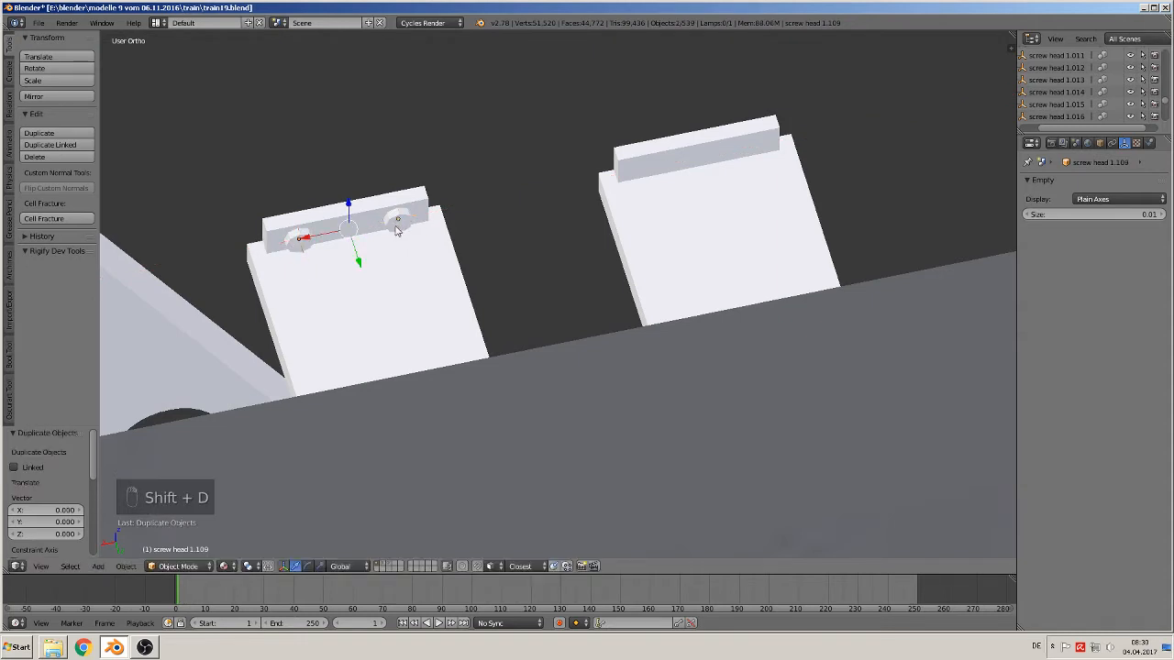
{"action": "key", "text": "x"}
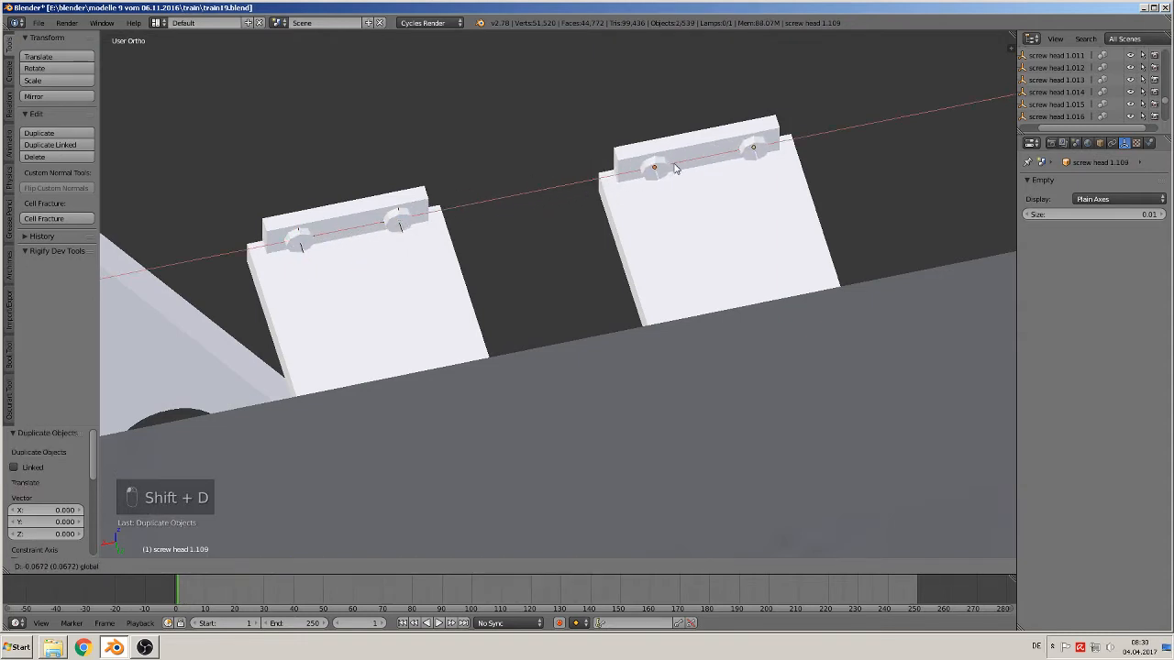
{"action": "left_click", "coordinate": [674, 168]}
{"action": "middle_click_drag", "start_coordinate": [607, 215], "coordinate": [545, 187], "text": "shift"}
- Duplicate the third rung's pair of screw heads about 0.061 along Y onto its opposite flange
{"action": "key", "text": "shift+d"}
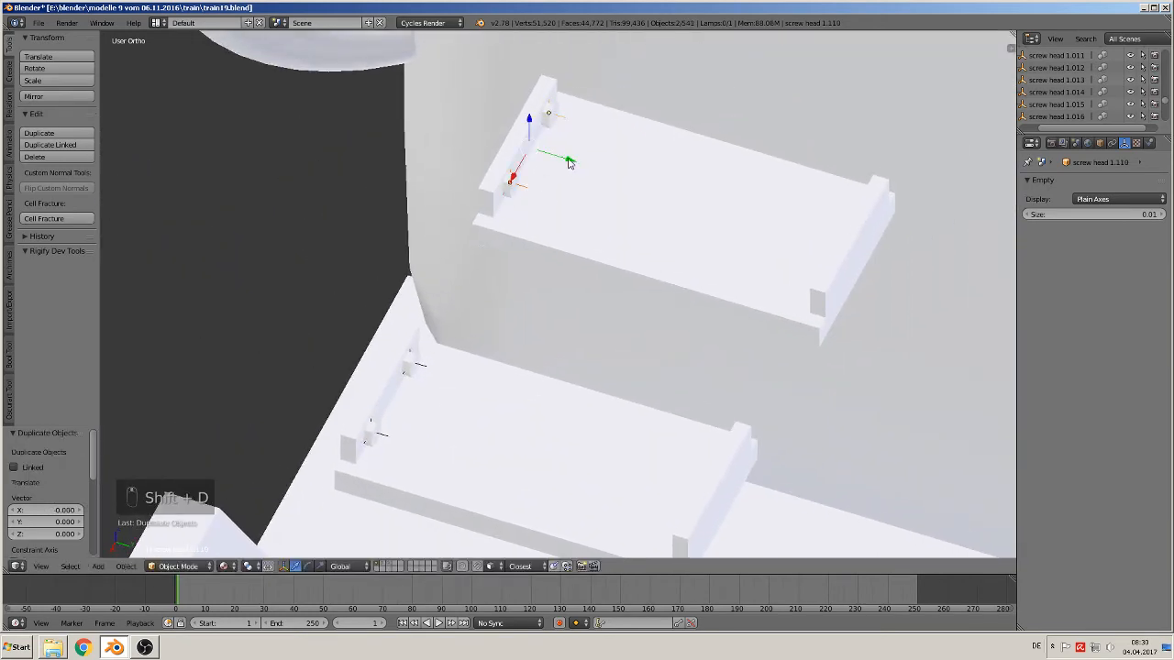
{"action": "key", "text": "y"}
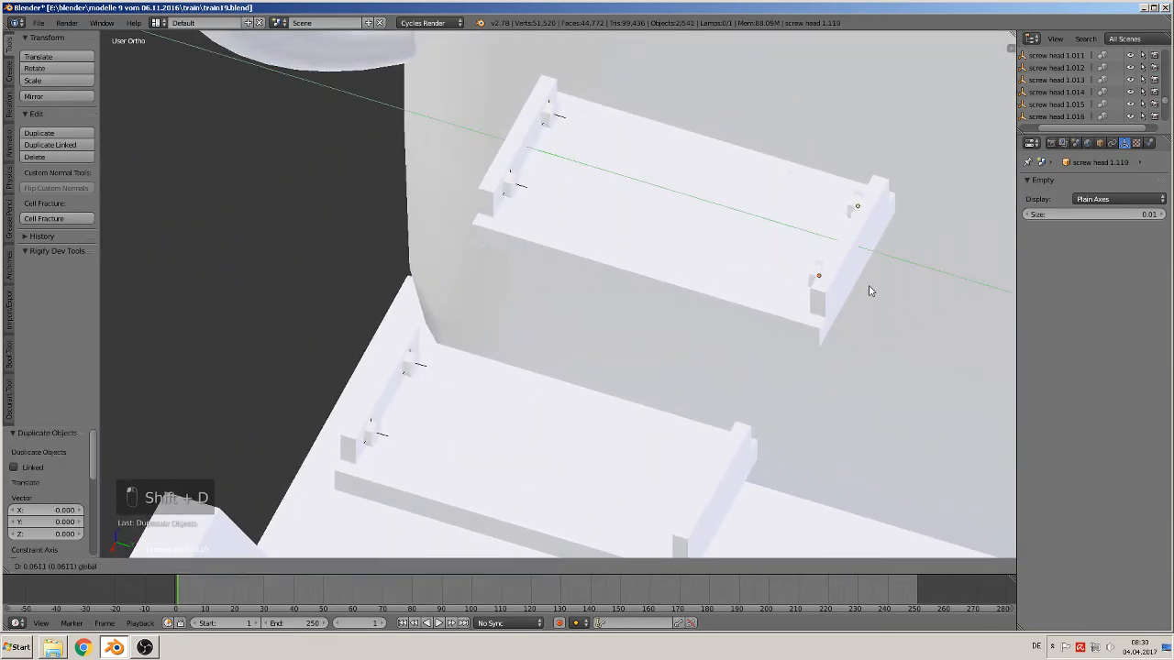
{"action": "left_click", "coordinate": [868, 289]}
{"action": "middle_click_drag", "start_coordinate": [868, 290], "coordinate": [787, 241]}
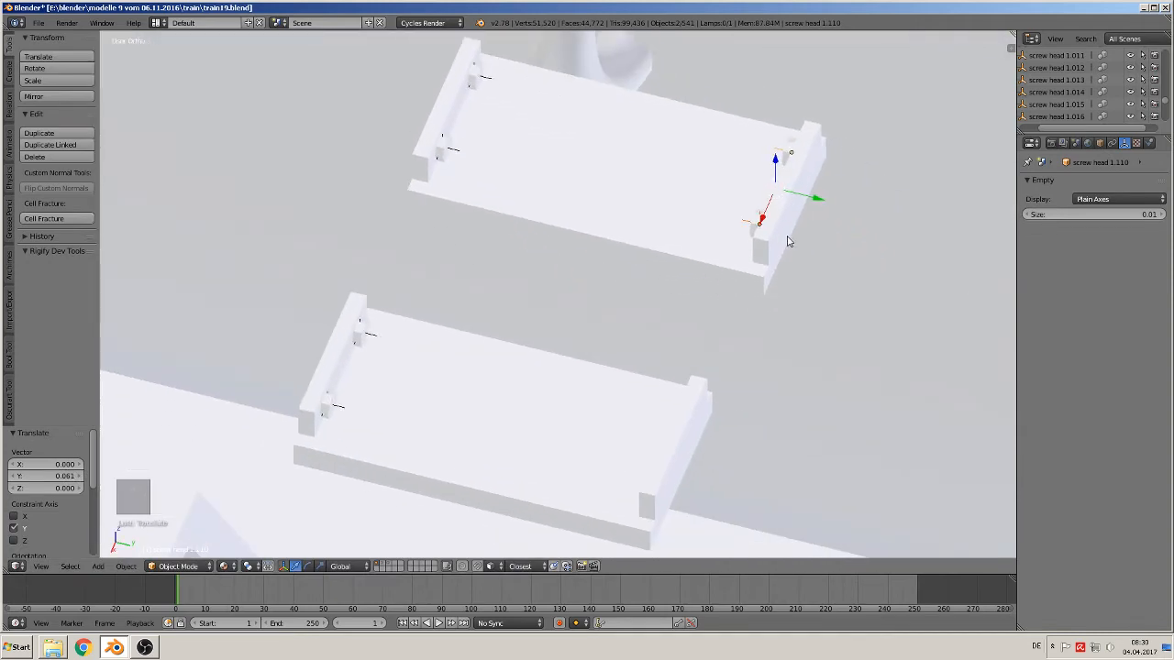
- Duplicate the new screw head pair about 0.067 along X onto the middle rung's empty flange
{"action": "key", "text": "shift+d"}
{"action": "key", "text": "x"}
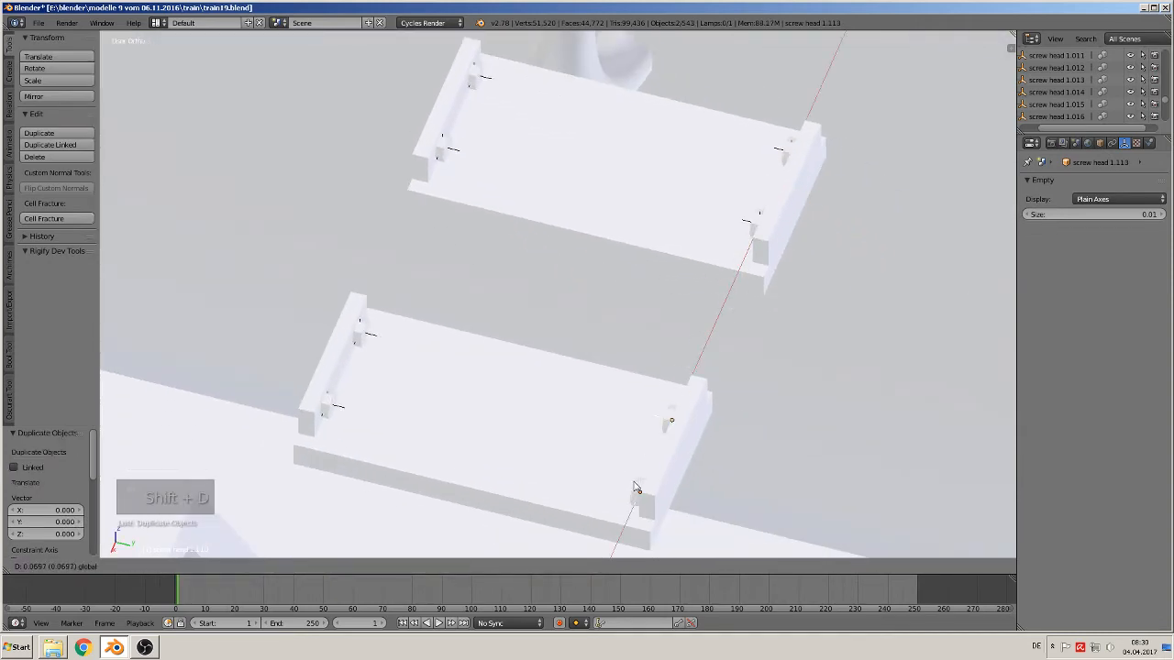
{"action": "left_click", "coordinate": [638, 486]}
- Parent the two screw heads on the middle rung's higher-Y flange to that rung as Object
{"action": "key", "text": "KP_7"}
{"action": "middle_click_drag", "start_coordinate": [688, 476], "coordinate": [676, 243]}
{"action": "right_click", "coordinate": [651, 229]}
{"action": "right_click", "coordinate": [647, 213]}
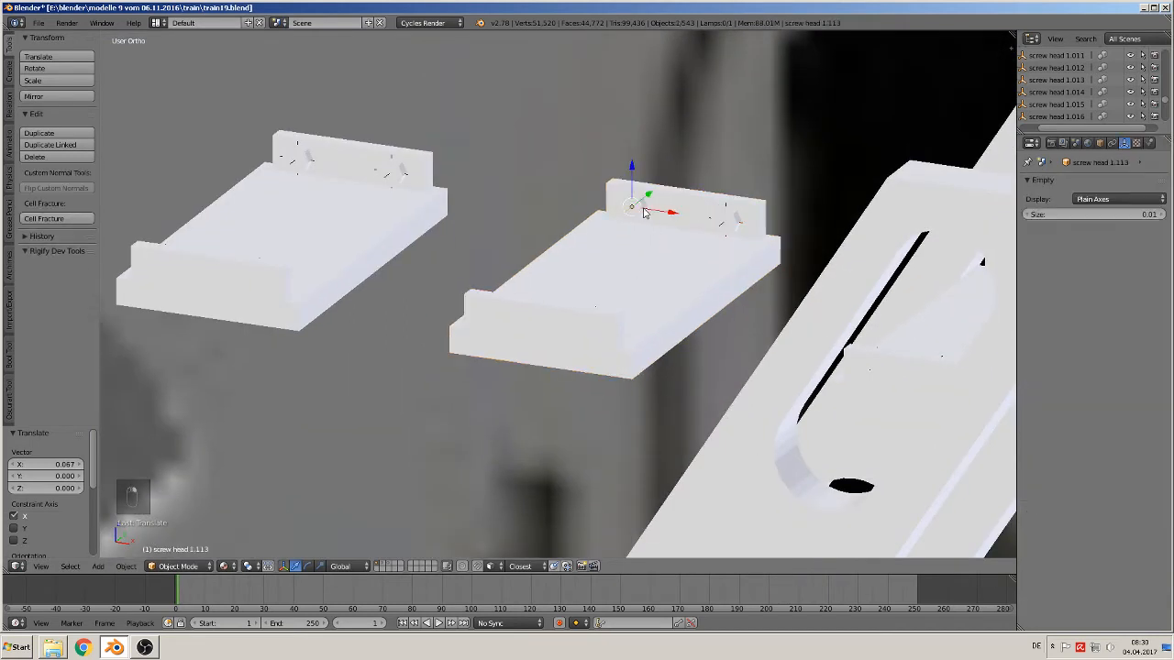
{"action": "right_click", "coordinate": [662, 250]}
{"action": "key", "text": "ctrl+p"}
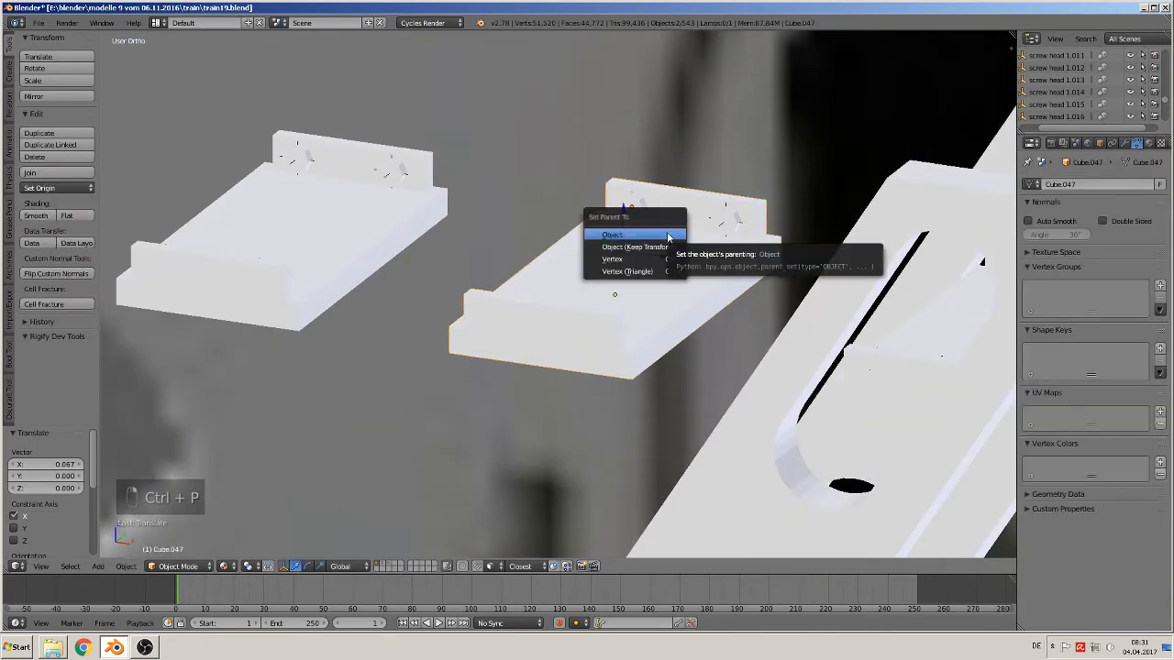
{"action": "left_click", "coordinate": [669, 236]}
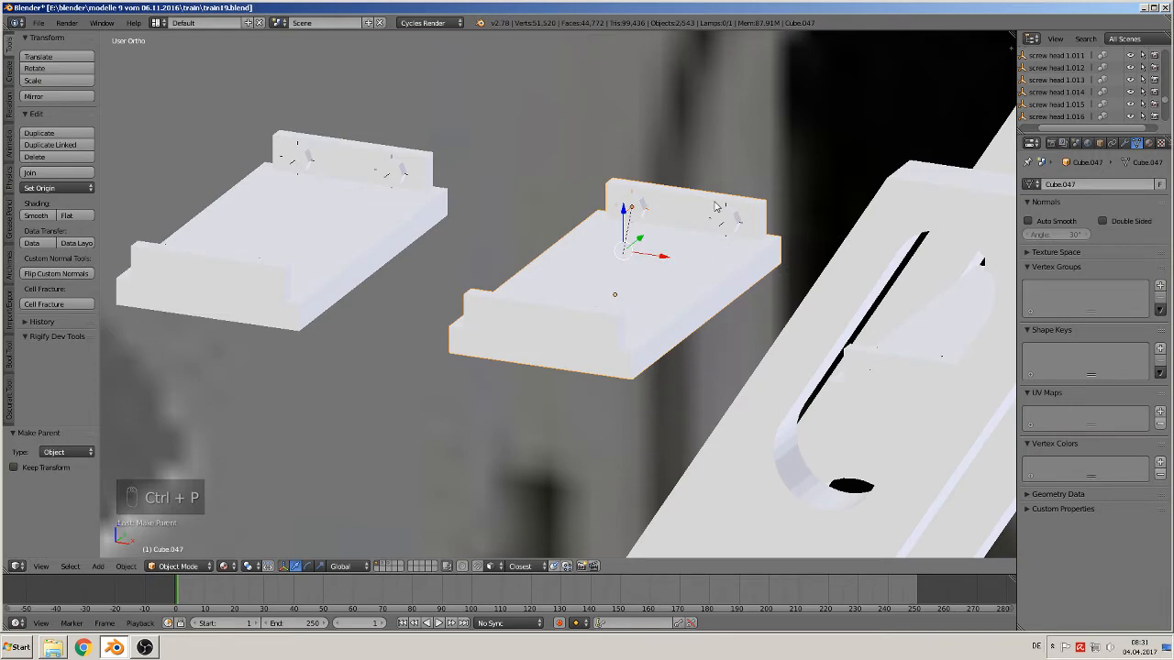
{"action": "key", "text": "ctrl+p"}
{"action": "left_click", "coordinate": [697, 258]}
- Parent the two remaining screw heads on the middle rung's lower-Y flange to that rung as Object
{"action": "middle_click_drag", "start_coordinate": [678, 261], "coordinate": [490, 210]}
{"action": "right_click", "coordinate": [442, 211]}
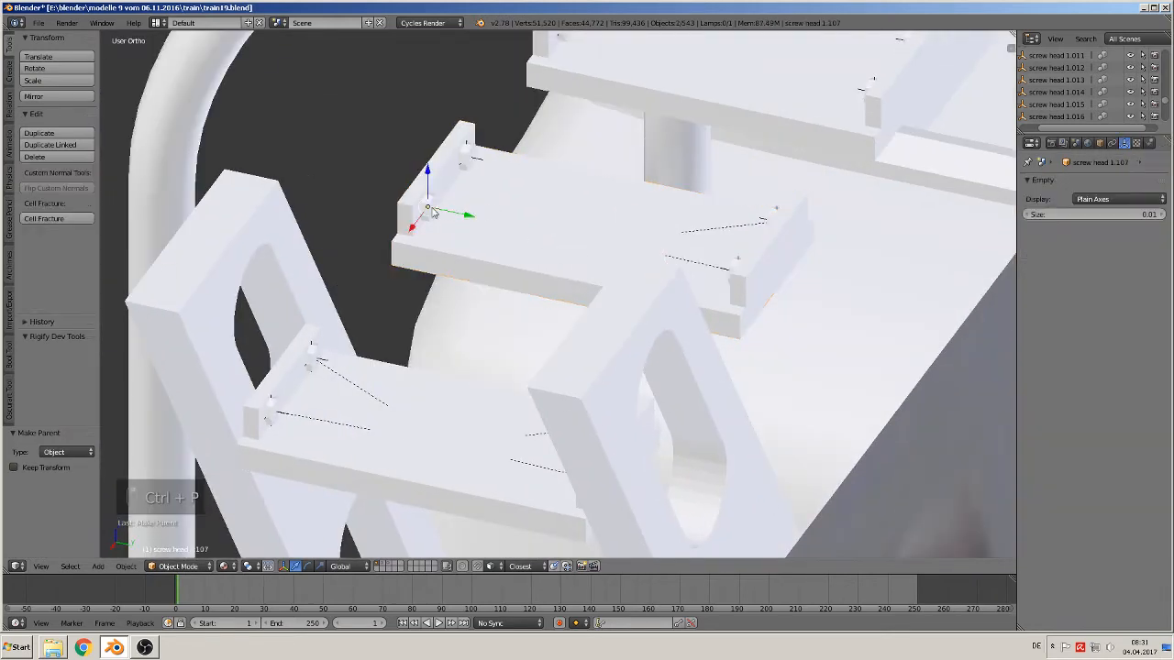
{"action": "right_click", "coordinate": [491, 234]}
{"action": "key", "text": "ctrl+p"}
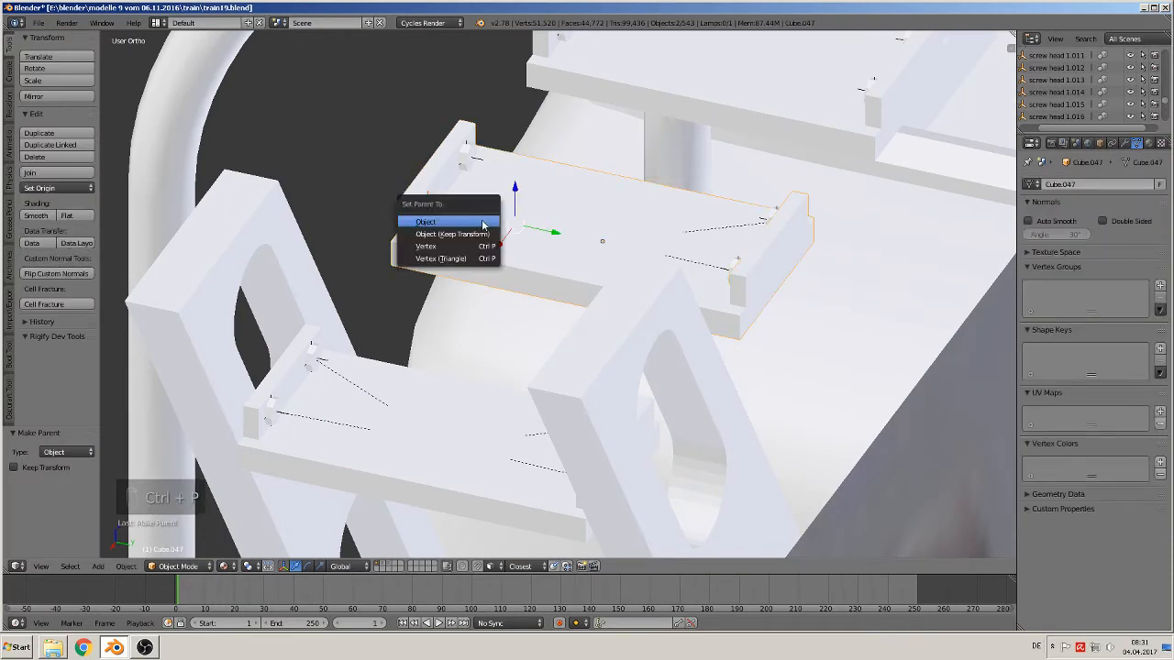
{"action": "left_click", "coordinate": [484, 222]}
{"action": "left_click", "coordinate": [474, 153]}
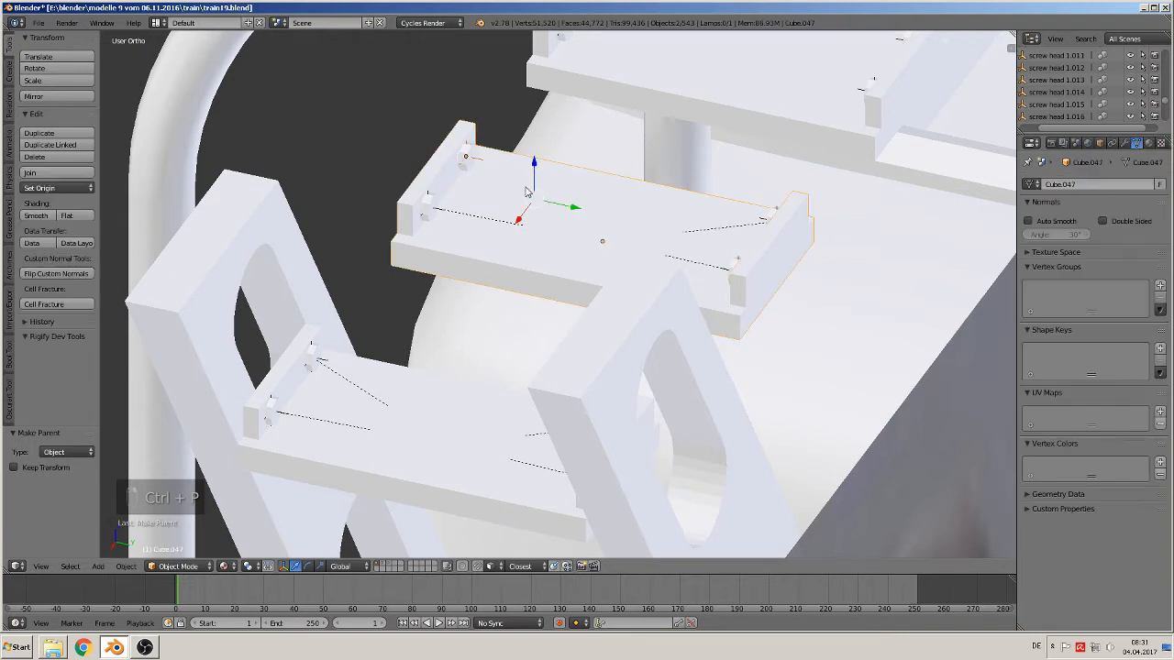
{"action": "key", "text": "ctrl+p"}
{"action": "left_click", "coordinate": [527, 190]}
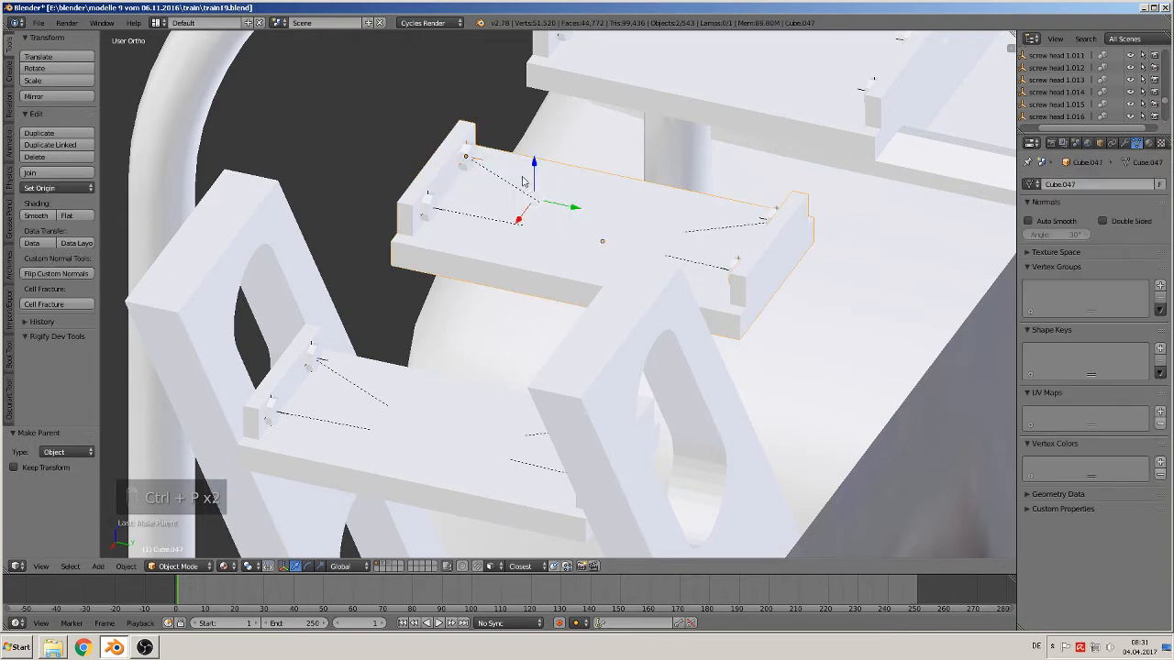
{"action": "middle_click_drag", "start_coordinate": [527, 190], "coordinate": [596, 160]}
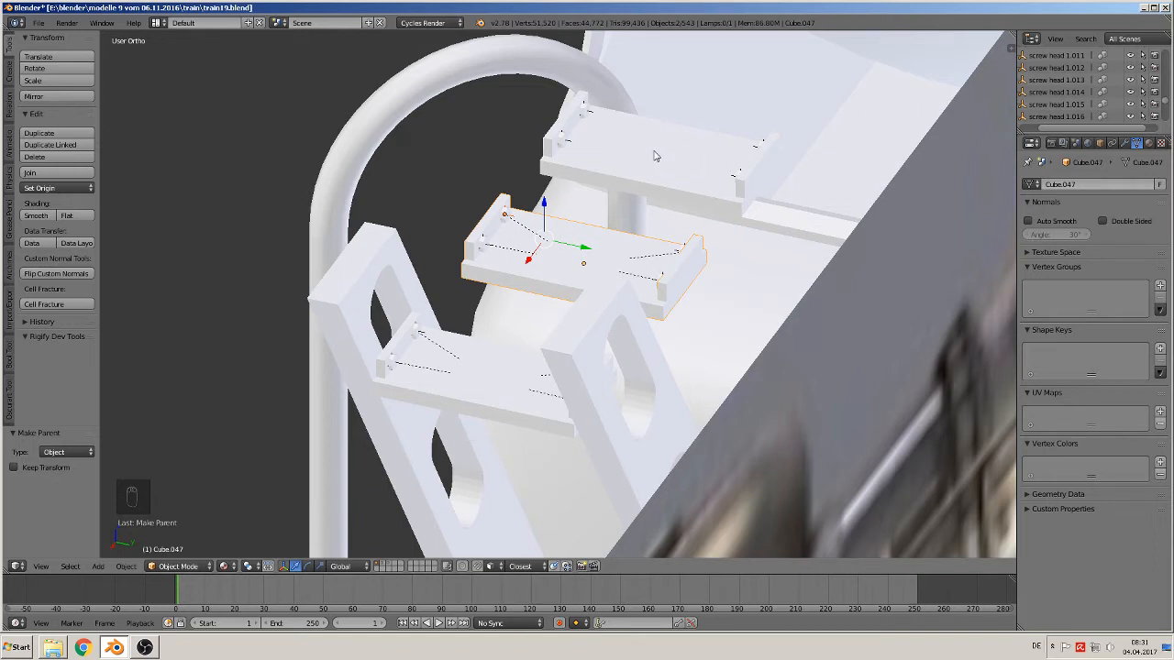
- Parent the two screw heads on the third rung's lower-Y flange to that rung as Object
{"action": "scroll", "coordinate": [629, 175], "scroll_direction": "up", "scroll_amount": 4}
{"action": "right_click", "coordinate": [435, 172]}
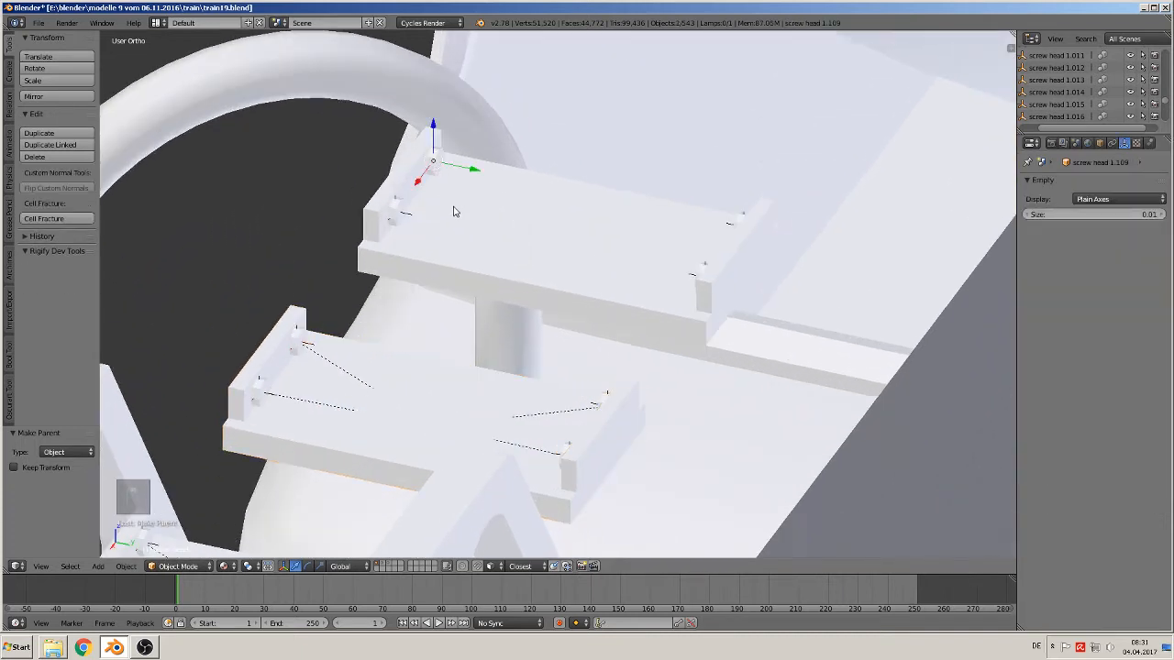
{"action": "right_click", "coordinate": [449, 210]}
{"action": "key", "text": "ctrl+p"}
{"action": "left_click", "coordinate": [448, 210]}
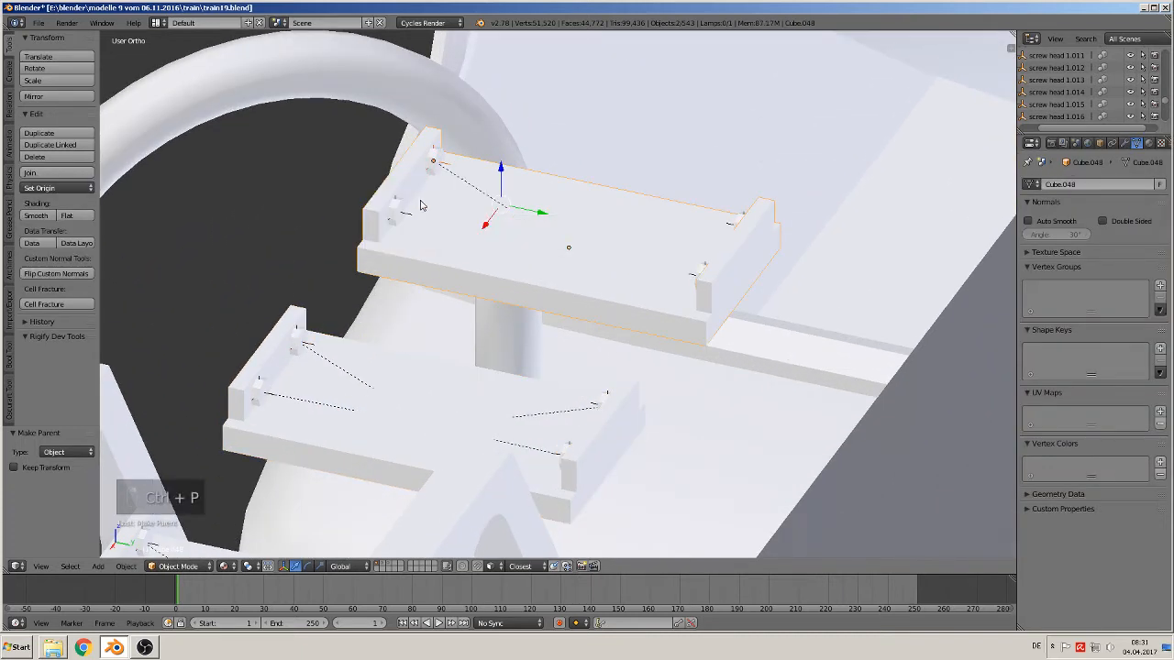
{"action": "key", "text": "ctrl+p"}
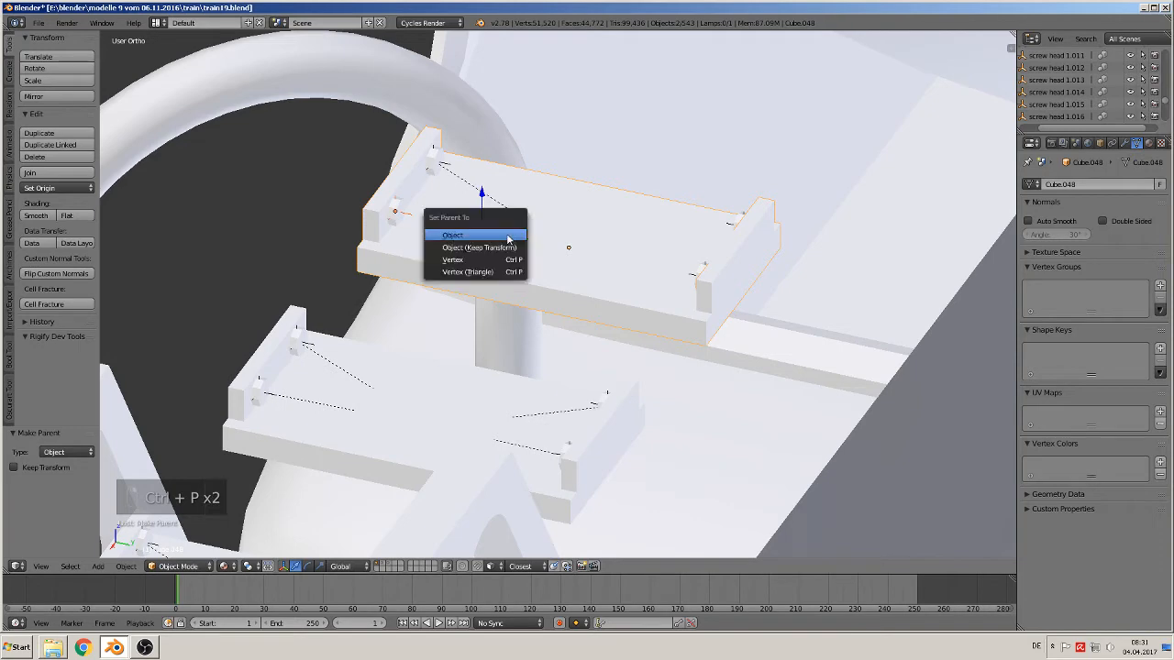
{"action": "left_click", "coordinate": [510, 237]}
- Parent the two screw heads on the third rung's higher-Y flange to that rung as Object
{"action": "middle_click_drag", "start_coordinate": [622, 263], "coordinate": [682, 255]}
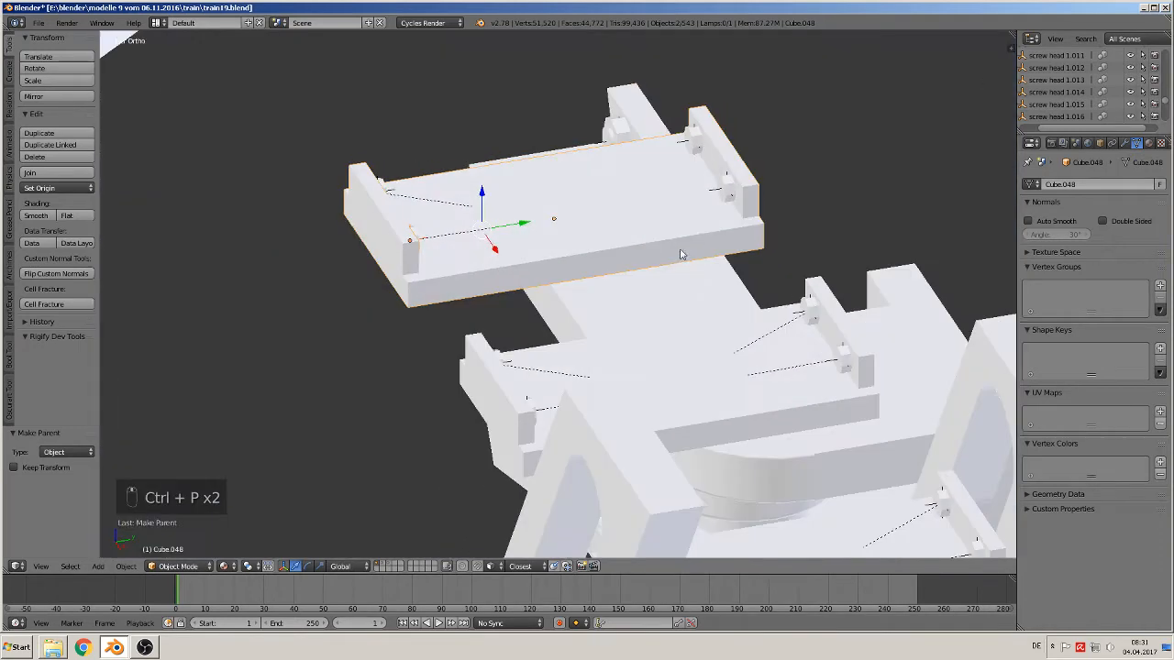
{"action": "right_click", "coordinate": [715, 198]}
{"action": "right_click", "coordinate": [674, 217], "text": "shift"}
{"action": "key", "text": "ctrl+p"}
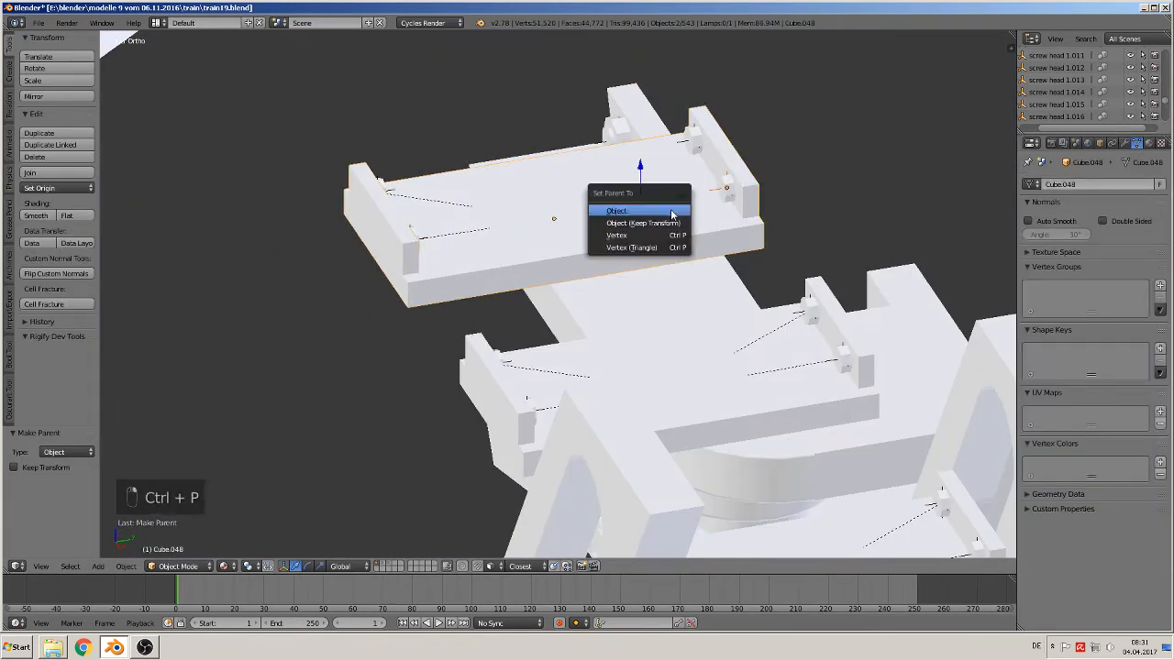
{"action": "left_click", "coordinate": [672, 213]}
{"action": "right_click", "coordinate": [696, 135]}
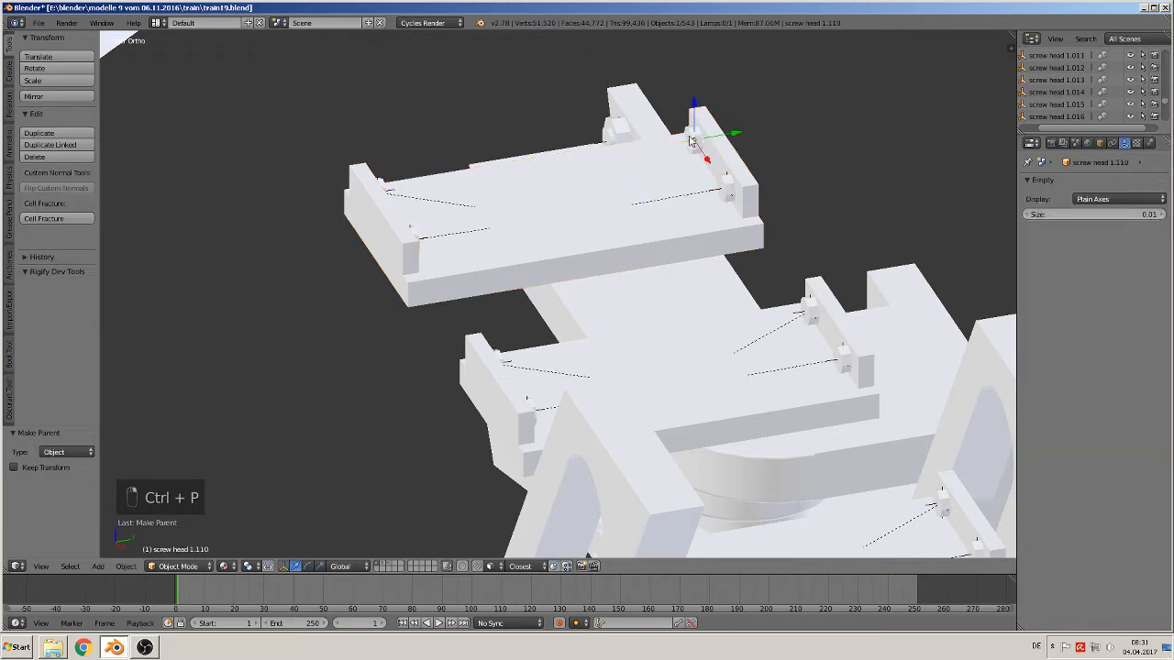
{"action": "right_click", "coordinate": [624, 172], "text": "shift"}
{"action": "key", "text": "ctrl+p"}
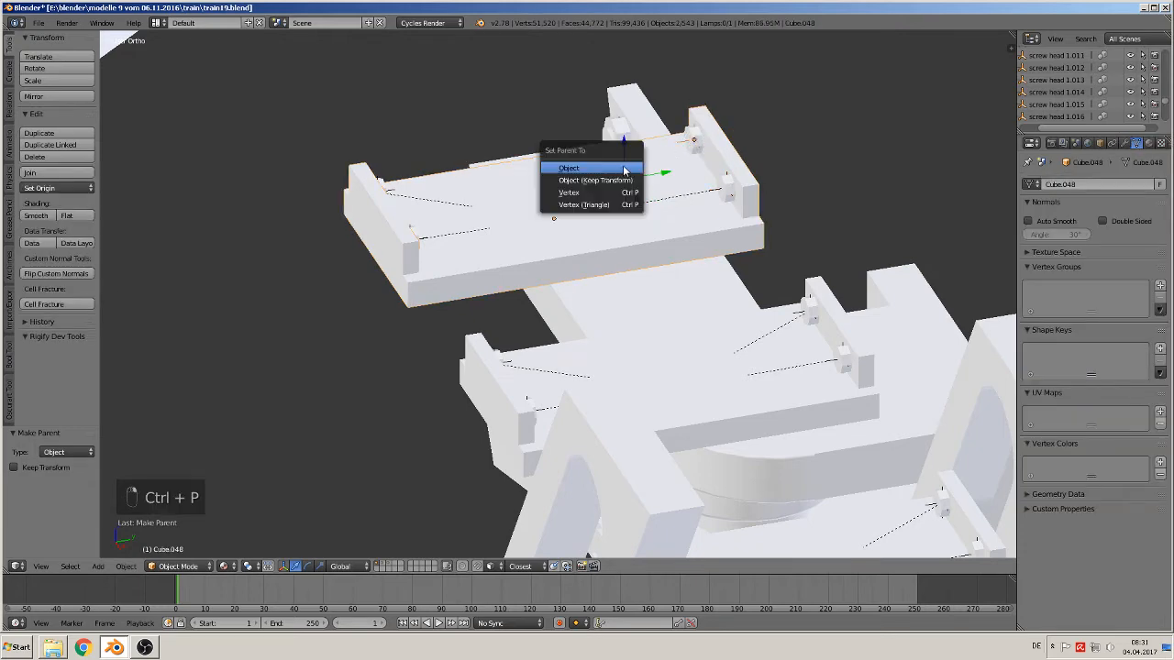
{"action": "left_click", "coordinate": [625, 170]}
- In front wireframe view, shift the rung at the ladder about -0.008 along X, plus about -0.021 X and -0.031 Z, between the two slots
{"action": "scroll", "coordinate": [625, 169], "scroll_direction": "down", "scroll_amount": 4}
{"action": "middle_click_drag", "start_coordinate": [609, 183], "coordinate": [814, 283]}
{"action": "scroll", "coordinate": [794, 270], "scroll_direction": "down", "scroll_amount": 1}
{"action": "right_click", "coordinate": [888, 293]}
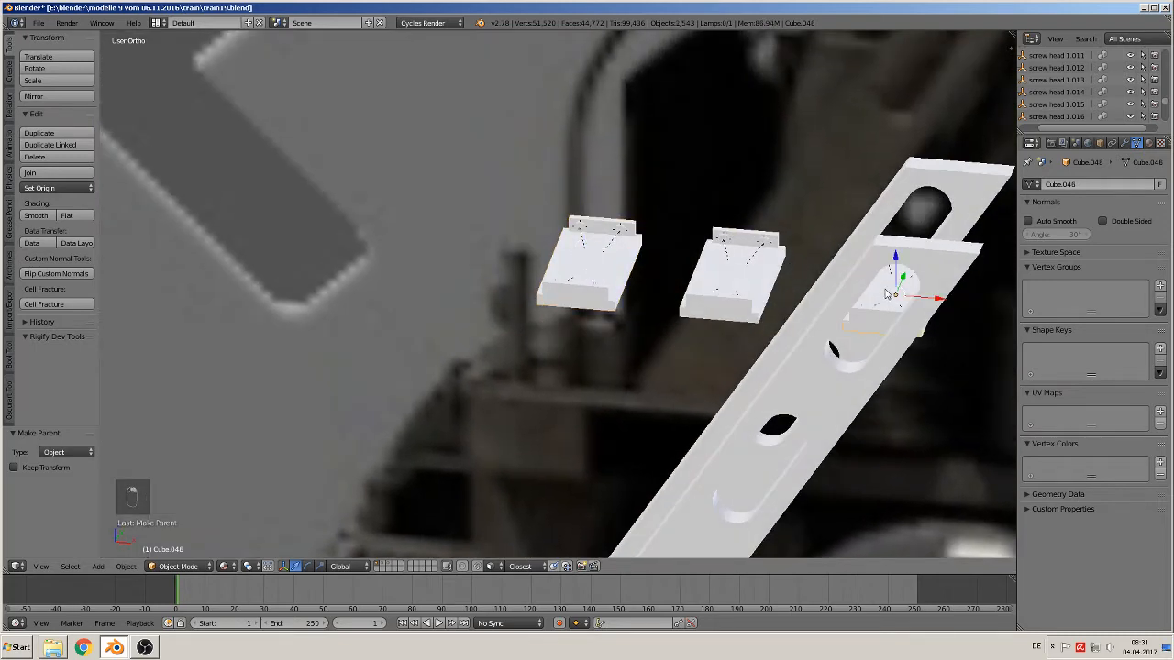
{"action": "middle_click_drag", "start_coordinate": [889, 294], "coordinate": [908, 271]}
{"action": "key", "text": "KP_1"}
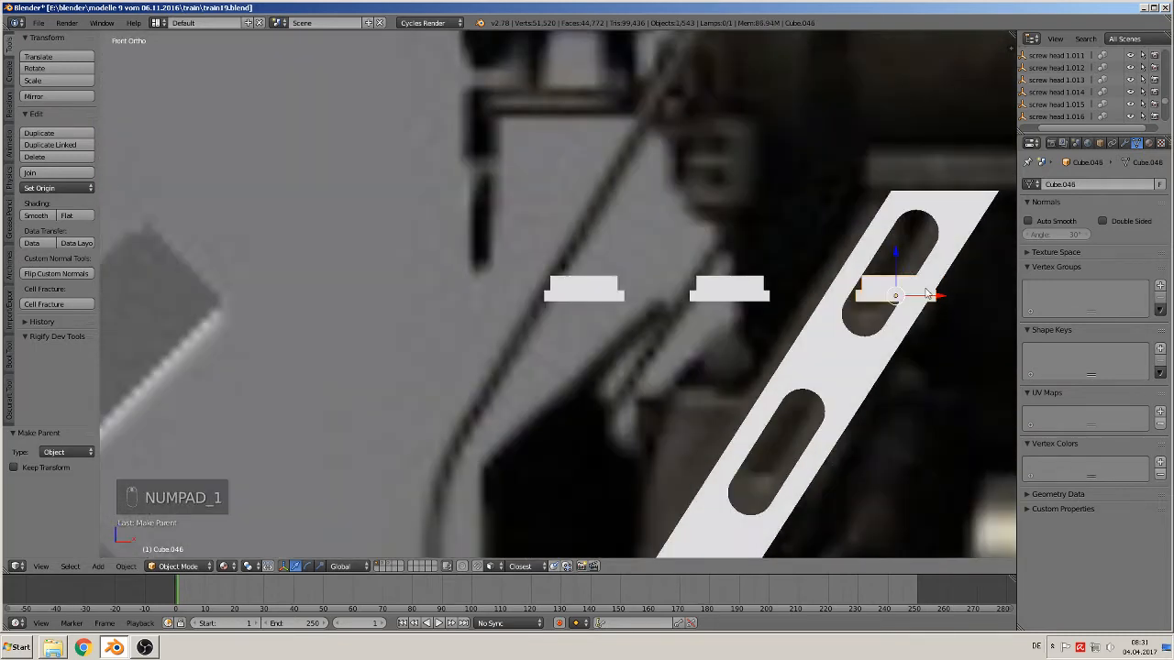
{"action": "left_click_drag", "start_coordinate": [934, 298], "coordinate": [906, 294]}
{"action": "middle_click_drag", "start_coordinate": [892, 291], "coordinate": [884, 194], "text": "shift"}
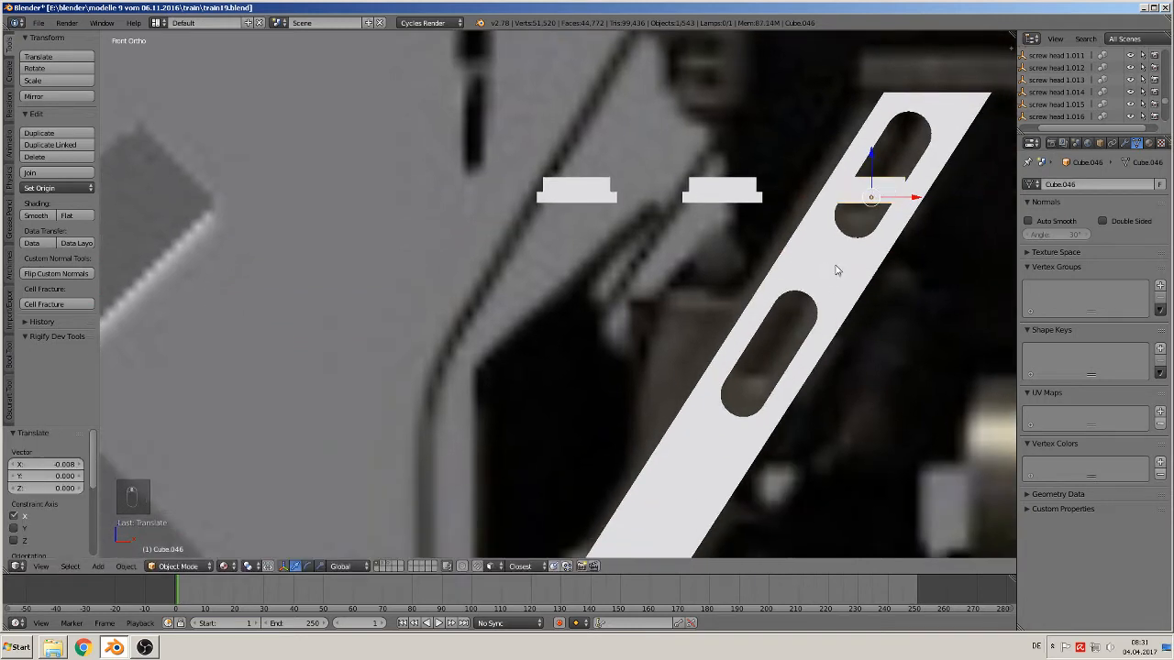
{"action": "key", "text": "z"}
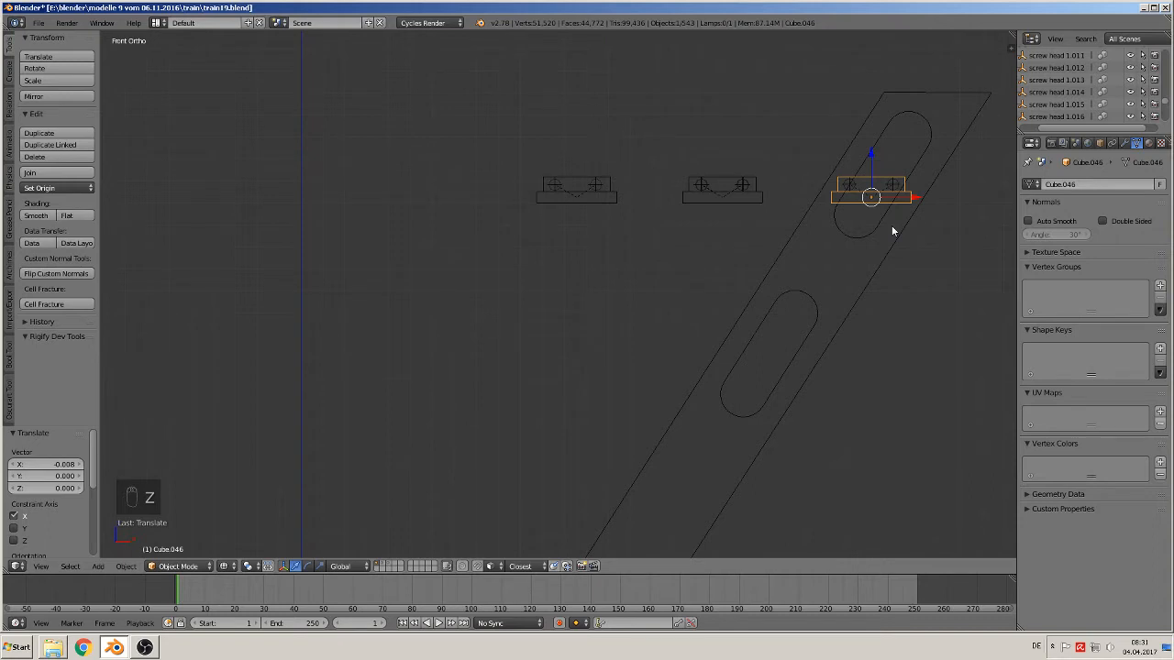
{"action": "key", "text": "g"}
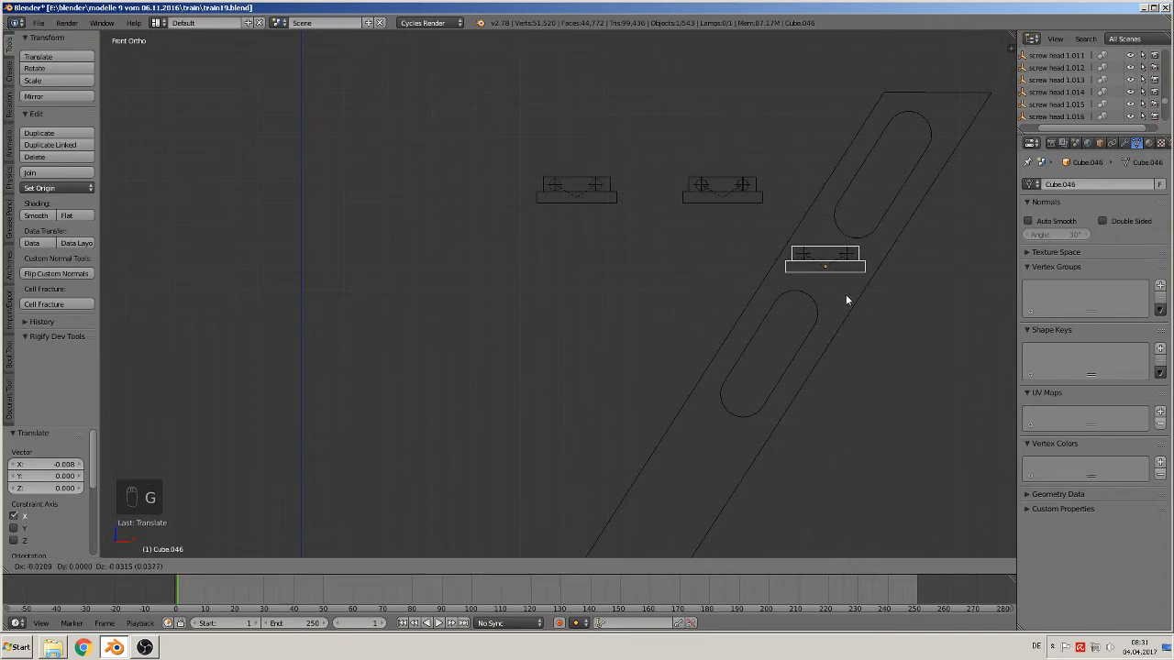
{"action": "left_click", "coordinate": [845, 294]}
- Move the middle rung about -0.006 in X and -0.114 in Z onto the ladder, just below the lower slot
{"action": "right_click", "coordinate": [733, 206]}
{"action": "scroll", "coordinate": [750, 312], "scroll_direction": "down", "scroll_amount": 3}
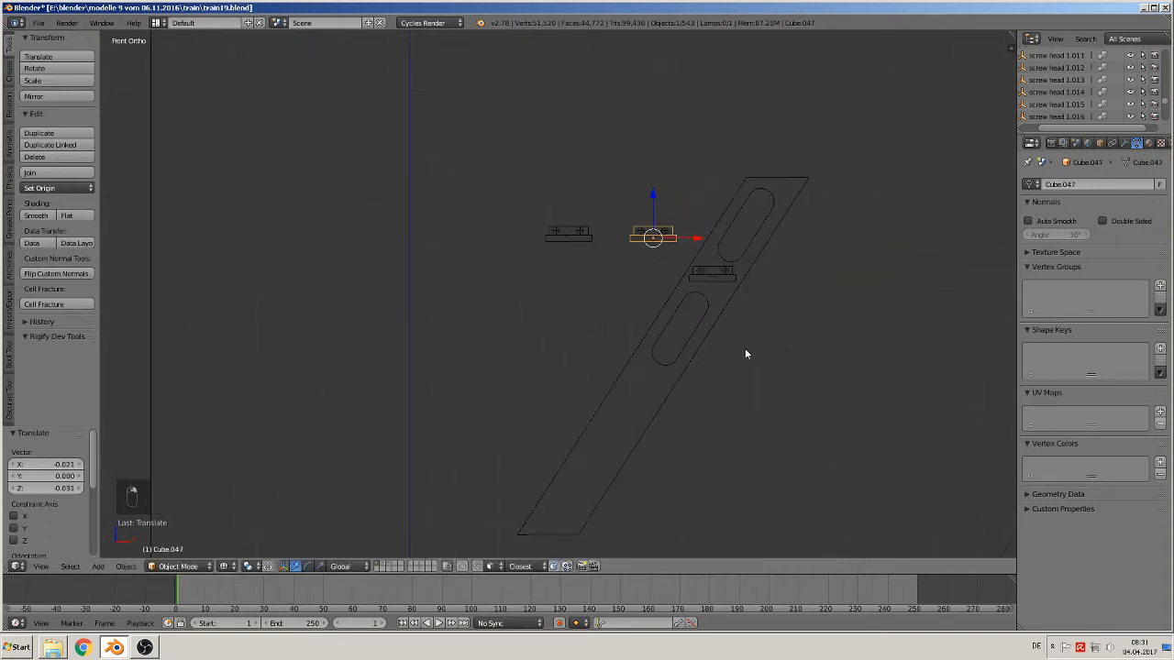
{"action": "key", "text": "g"}
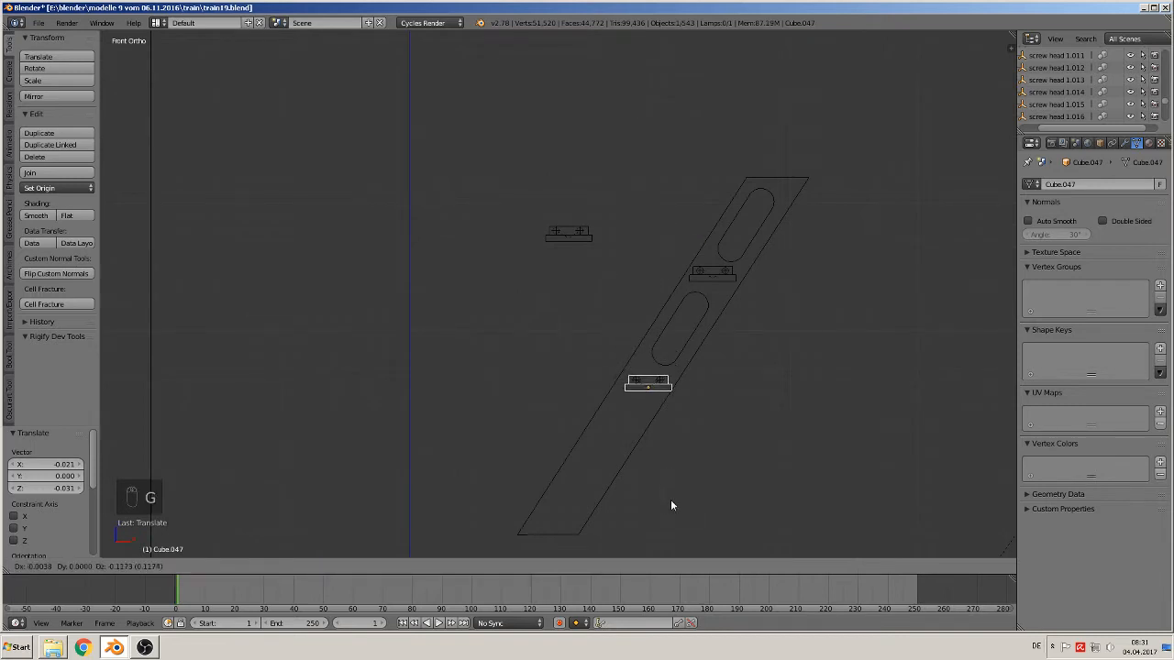
{"action": "left_click", "coordinate": [667, 496]}
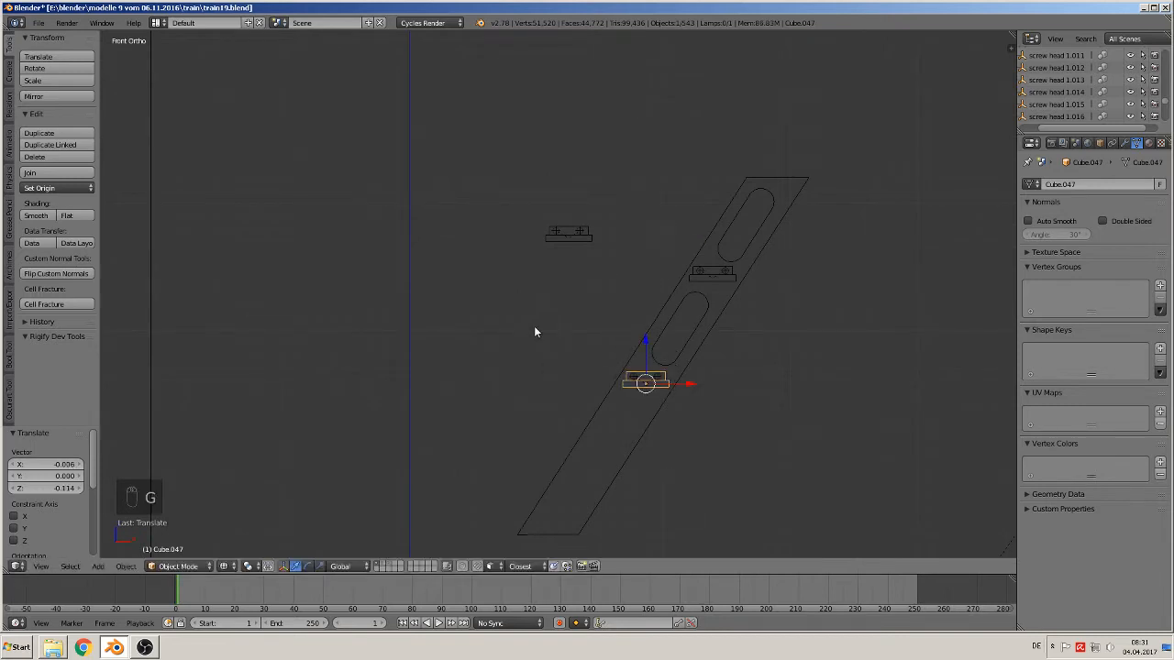
- Move the remaining loose rung about 0.018 in X and -0.180 in Z onto the lower part of the ladder
{"action": "right_click", "coordinate": [577, 244]}
{"action": "key", "text": "g"}
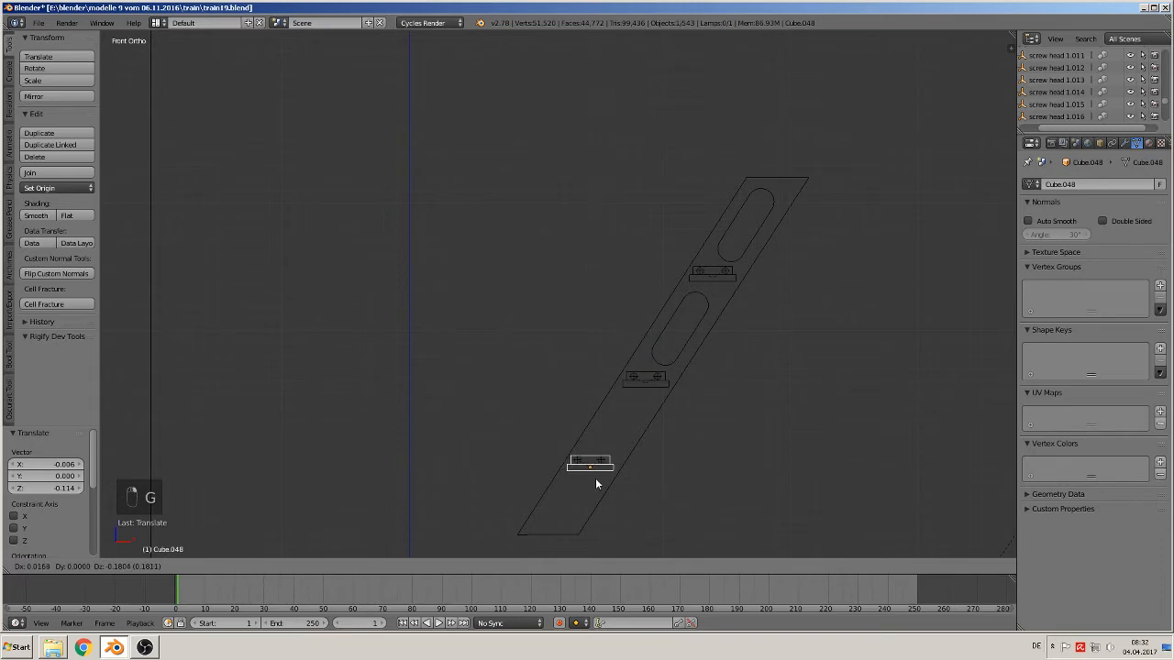
{"action": "left_click", "coordinate": [596, 483]}
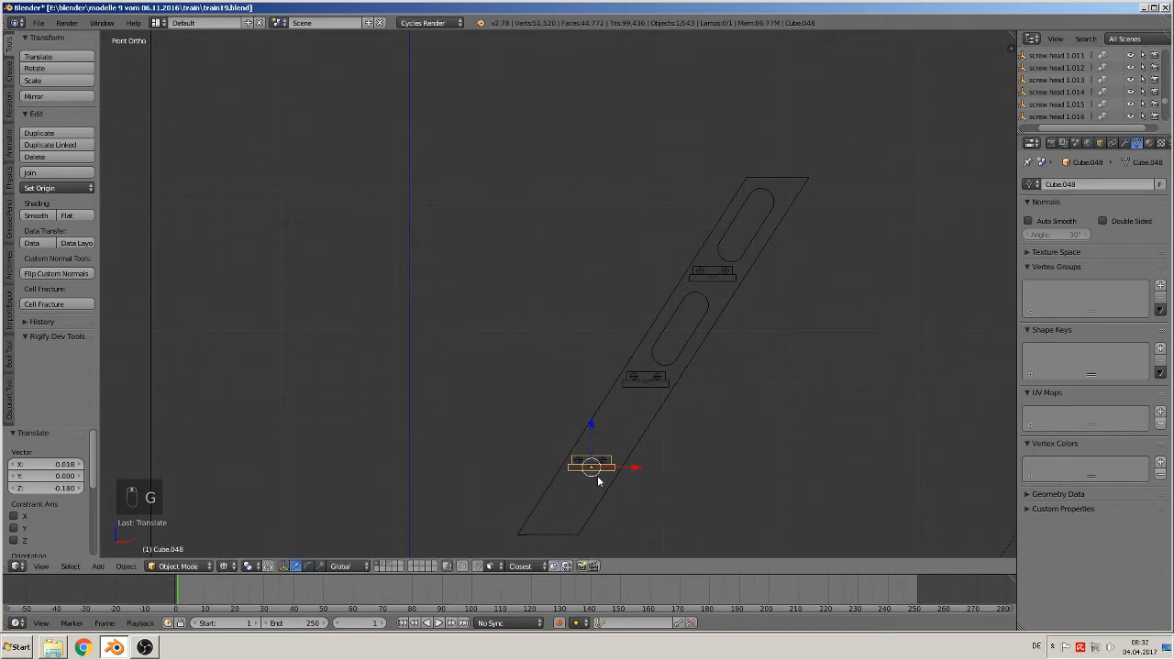
- Enter Edit Mode on the lowest rung with nothing selected and switch the viewport shading to Material
{"action": "middle_click_drag", "start_coordinate": [597, 483], "coordinate": [683, 482]}
{"action": "key", "text": "Tab"}
{"action": "key", "text": "a"}
{"action": "key", "text": "a"}
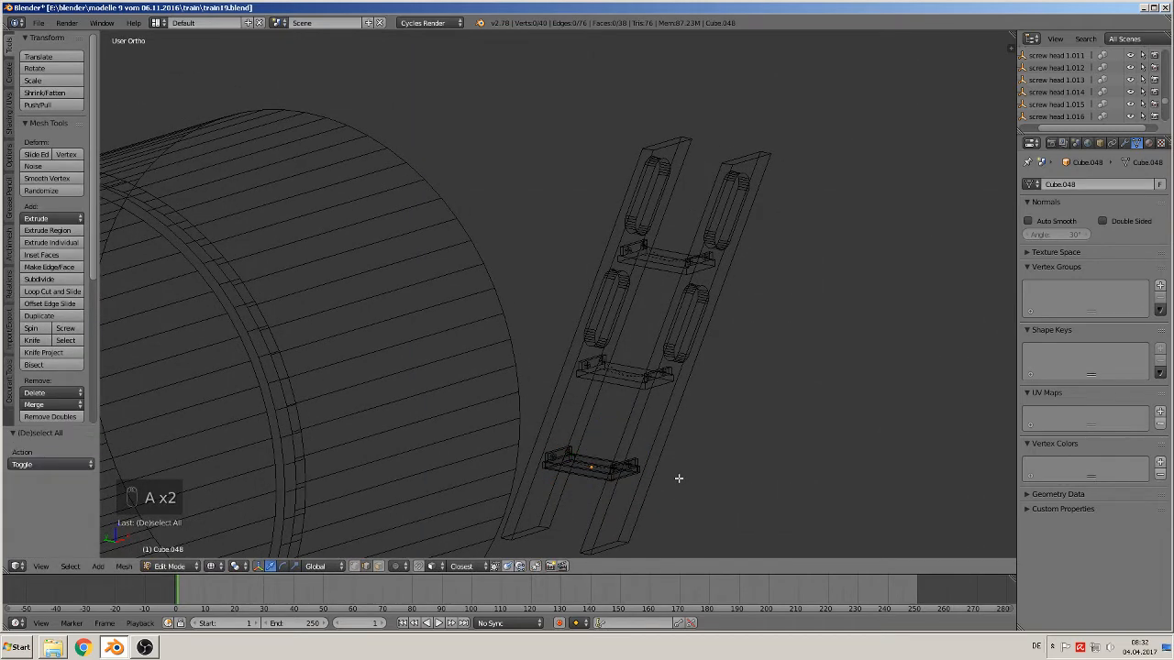
{"action": "left_click", "coordinate": [213, 565]}
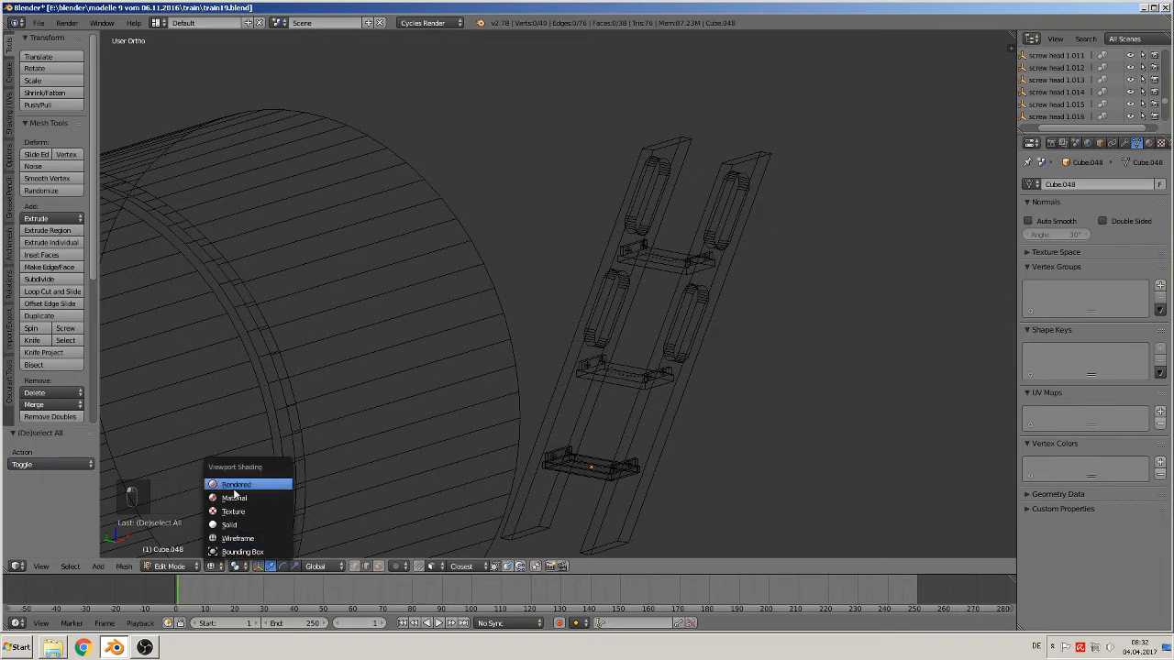
{"action": "left_click", "coordinate": [231, 498]}
{"action": "scroll", "coordinate": [687, 317], "scroll_direction": "up", "scroll_amount": 8}
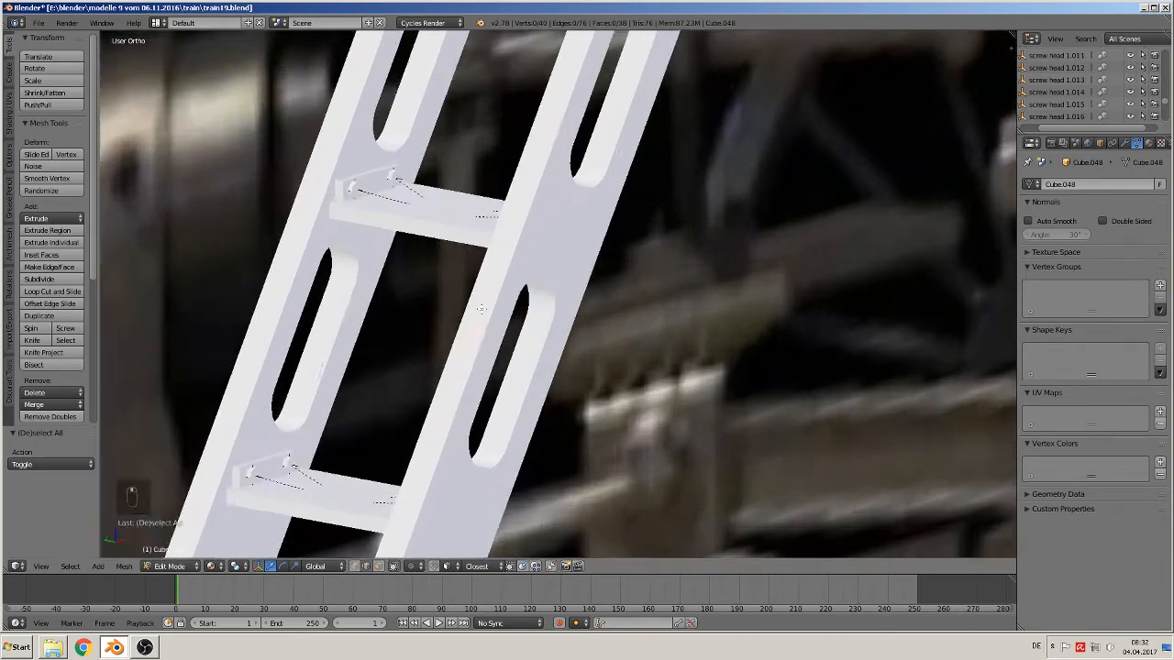
- Select the inner wall faces of the upper and lower slots in the near ladder rail and shade them smooth
{"action": "key", "text": "Tab"}
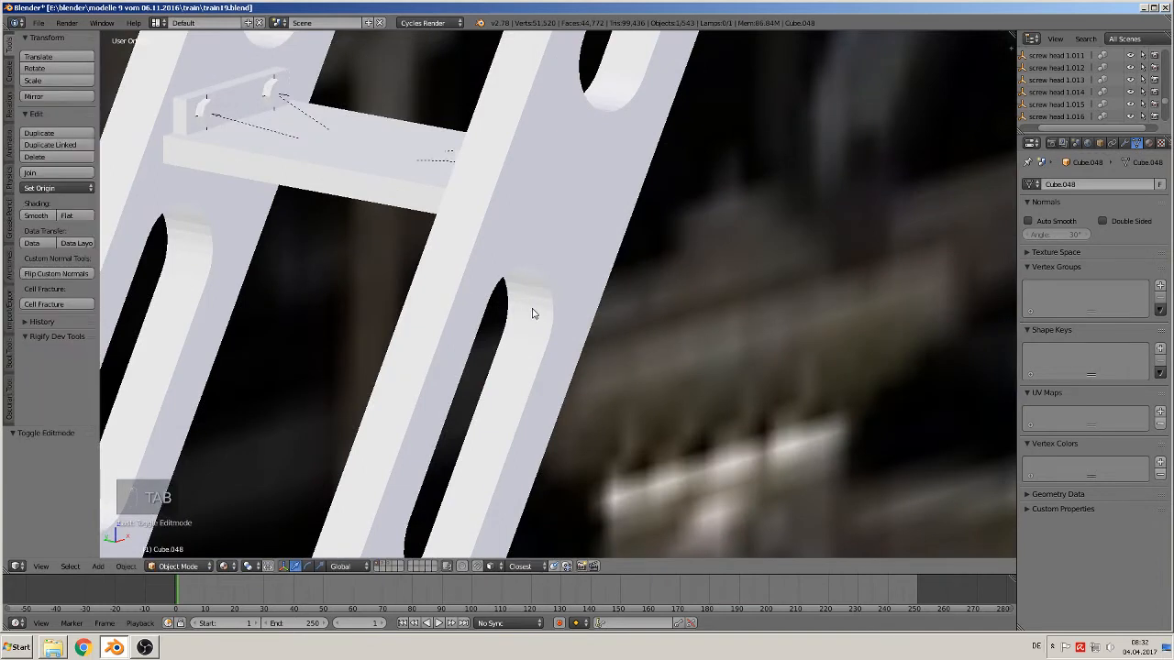
{"action": "right_click", "coordinate": [531, 314]}
{"action": "key", "text": "Tab"}
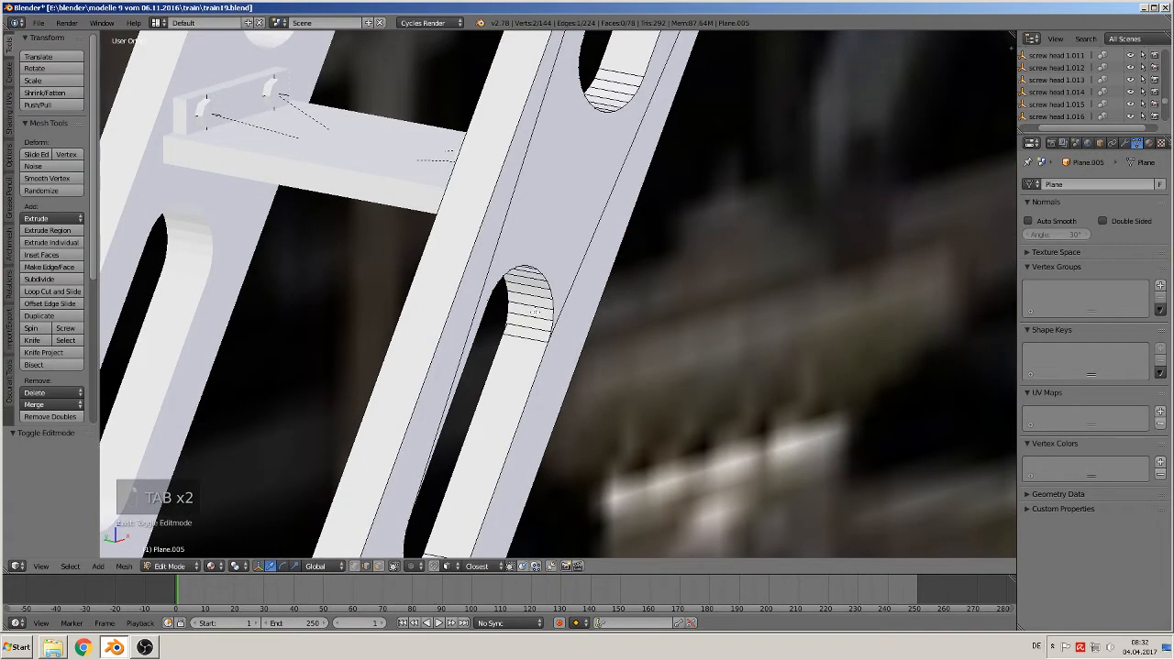
{"action": "left_click", "coordinate": [374, 566]}
{"action": "right_click", "coordinate": [543, 321], "text": "alt"}
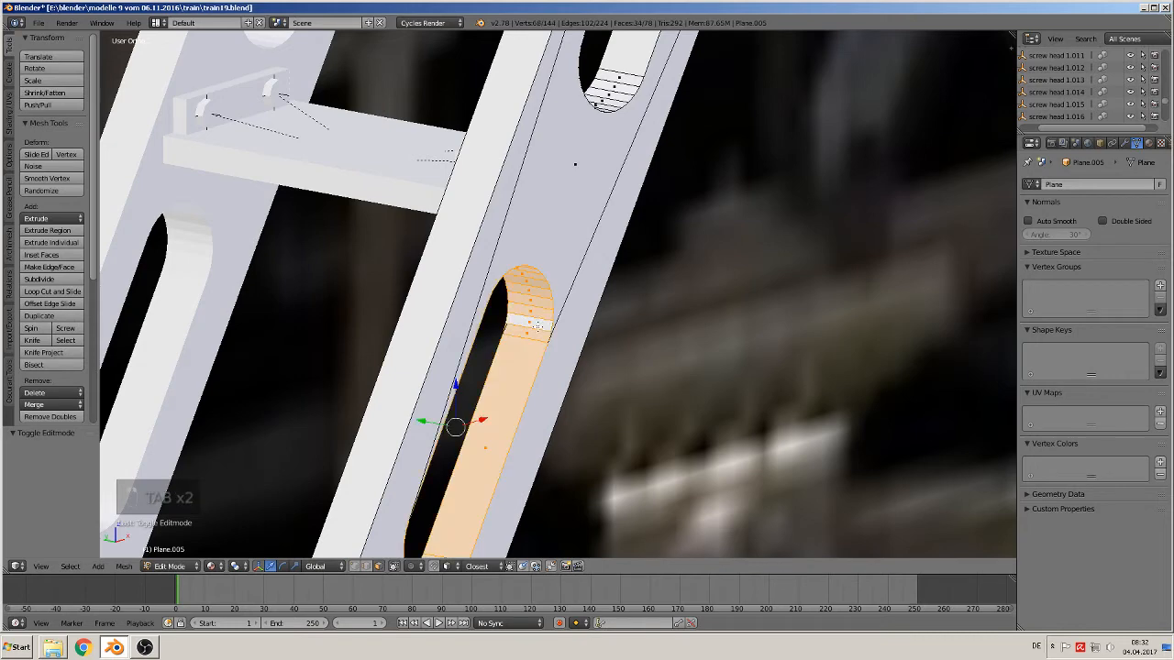
{"action": "right_click", "coordinate": [612, 79], "text": "alt+shift"}
{"action": "middle_click_drag", "start_coordinate": [283, 76], "coordinate": [432, 190], "text": "shift"}
{"action": "scroll", "coordinate": [432, 190], "scroll_direction": "down", "scroll_amount": 4}
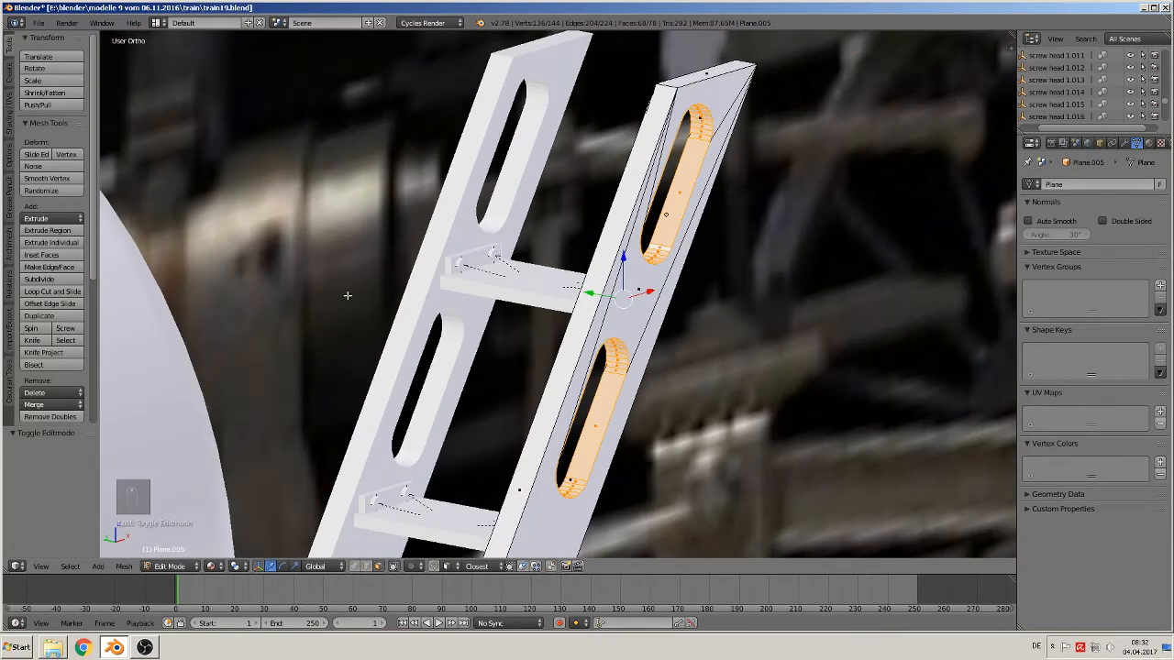
{"action": "left_click", "coordinate": [9, 112]}
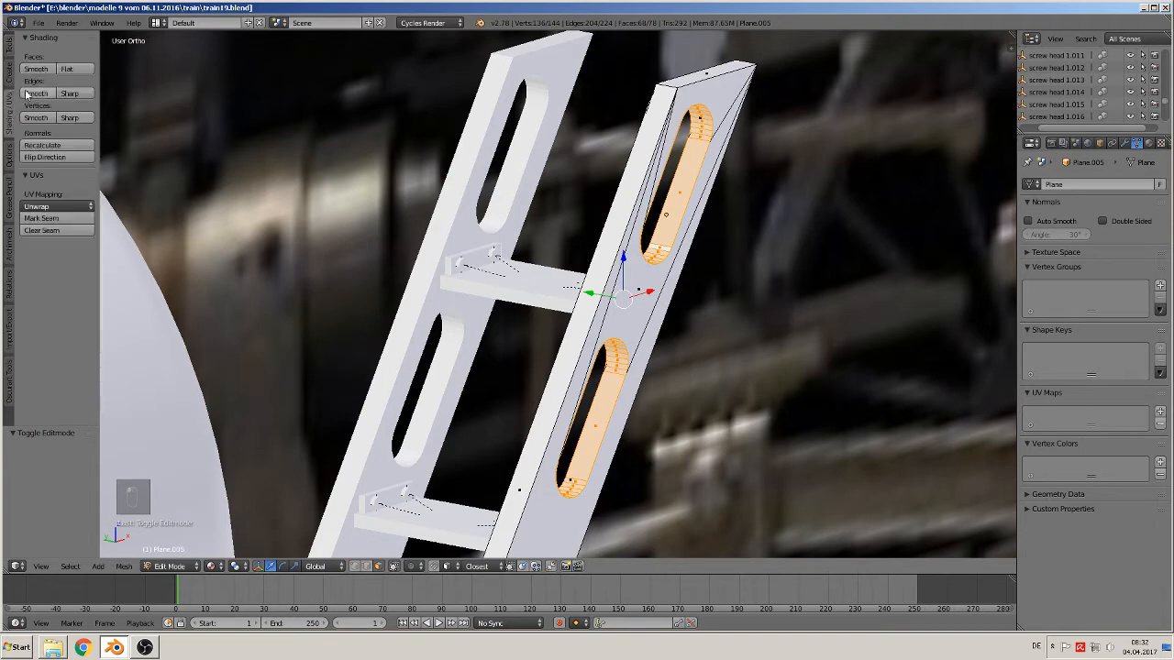
{"action": "left_click", "coordinate": [37, 70]}
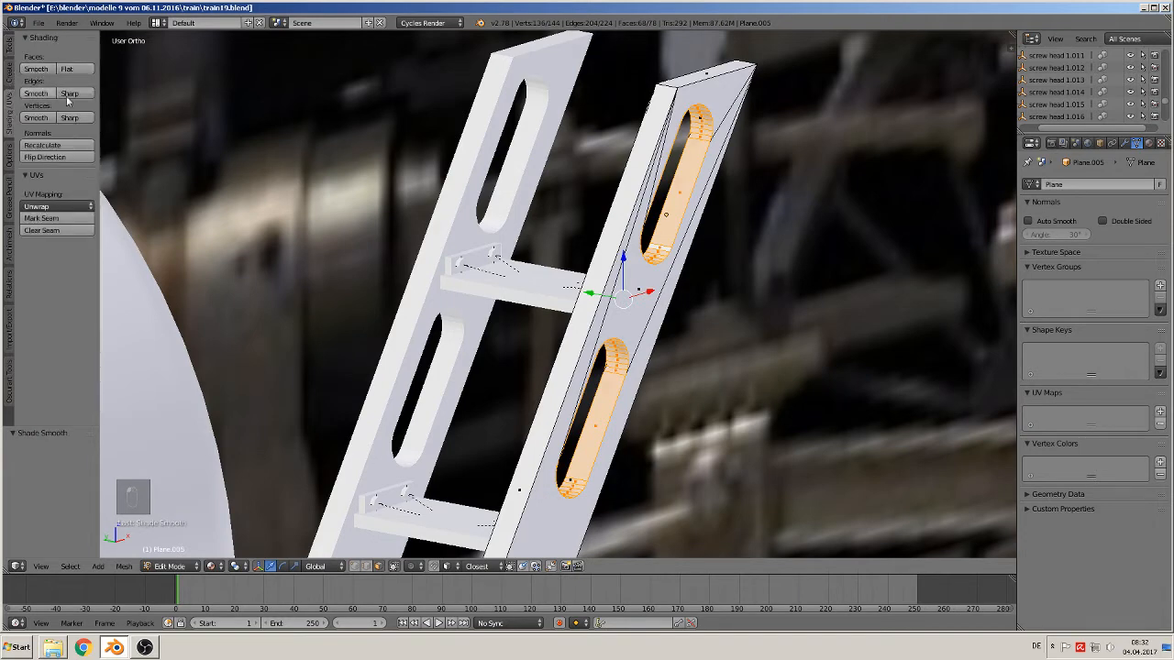
- Add two loop cuts around the upper slot's inner wall, one slid close to each rim
{"action": "scroll", "coordinate": [717, 154], "scroll_direction": "up", "scroll_amount": 4}
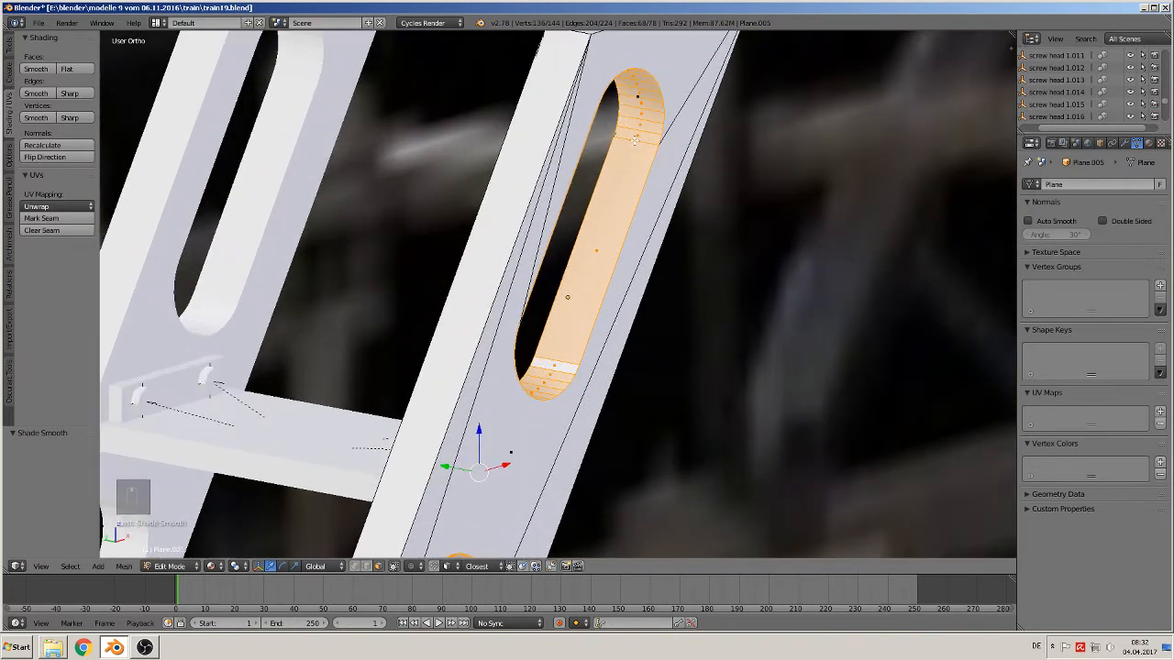
{"action": "key", "text": "ctrl+r"}
{"action": "left_click", "coordinate": [633, 137]}
{"action": "left_click", "coordinate": [614, 133]}
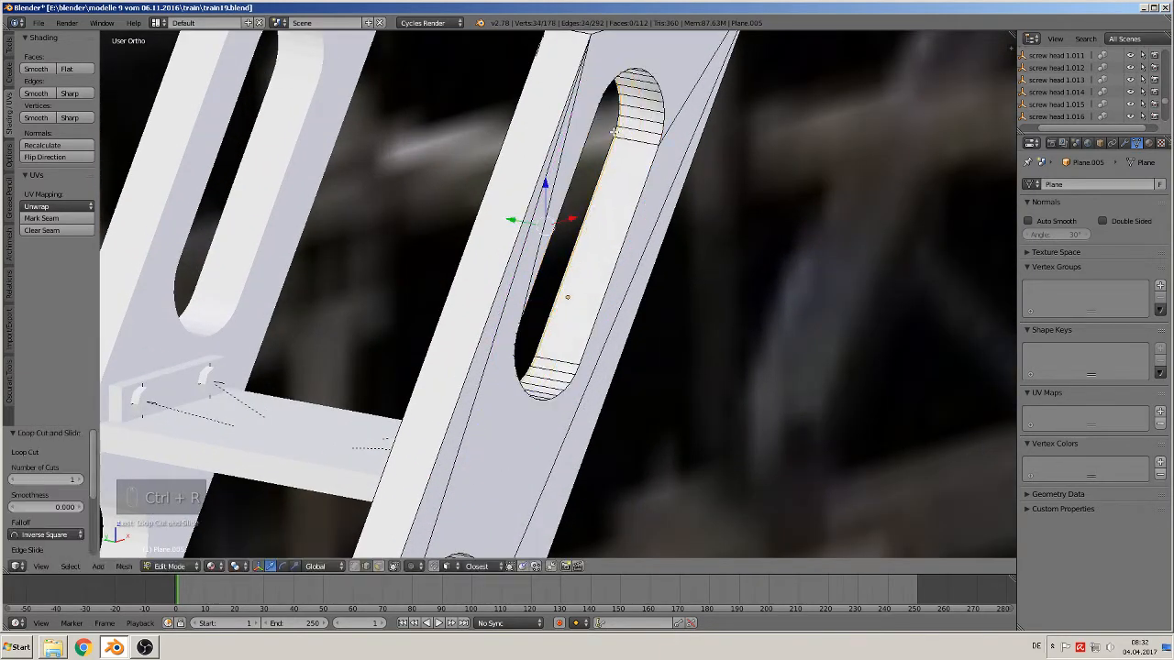
{"action": "key", "text": "ctrl+r"}
{"action": "left_click", "coordinate": [638, 137]}
{"action": "left_click", "coordinate": [658, 145]}
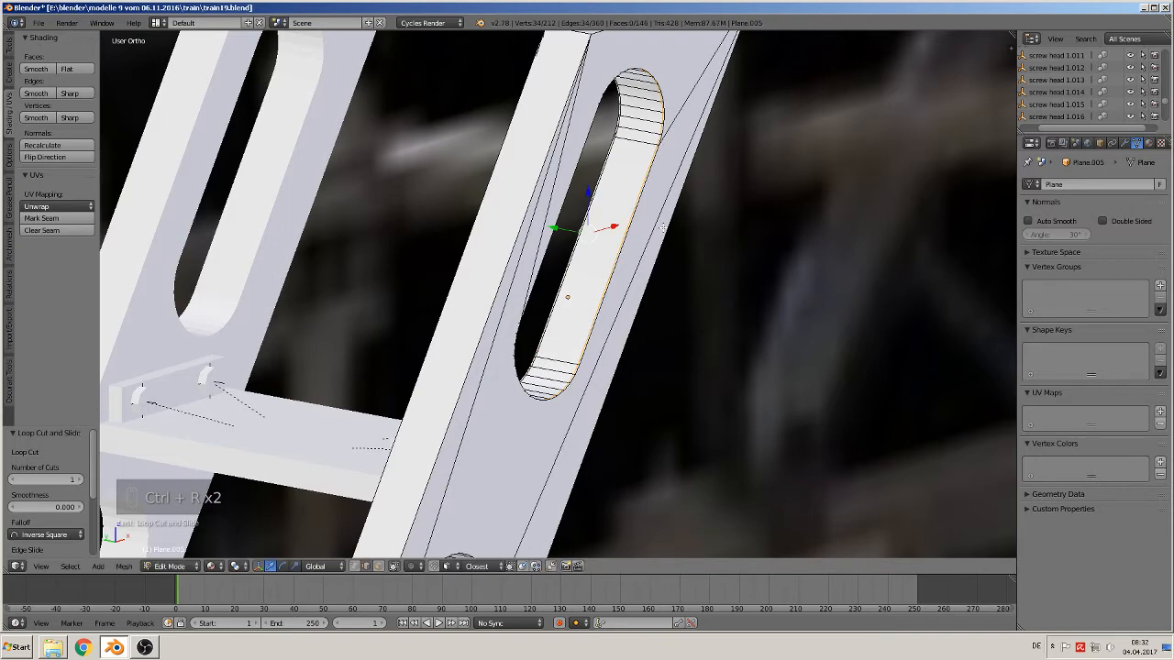
- Add two loop cuts around the lower slot's inner wall, one slid close to each rim
{"action": "middle_click_drag", "start_coordinate": [659, 145], "coordinate": [715, 538], "text": "shift"}
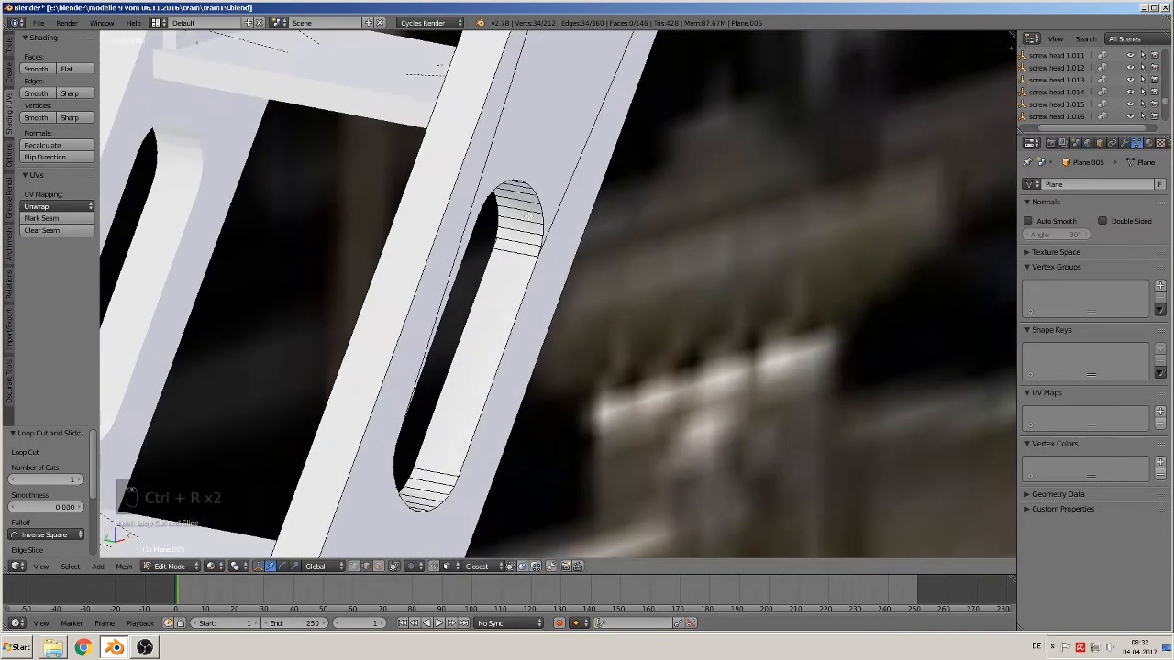
{"action": "key", "text": "ctrl+r"}
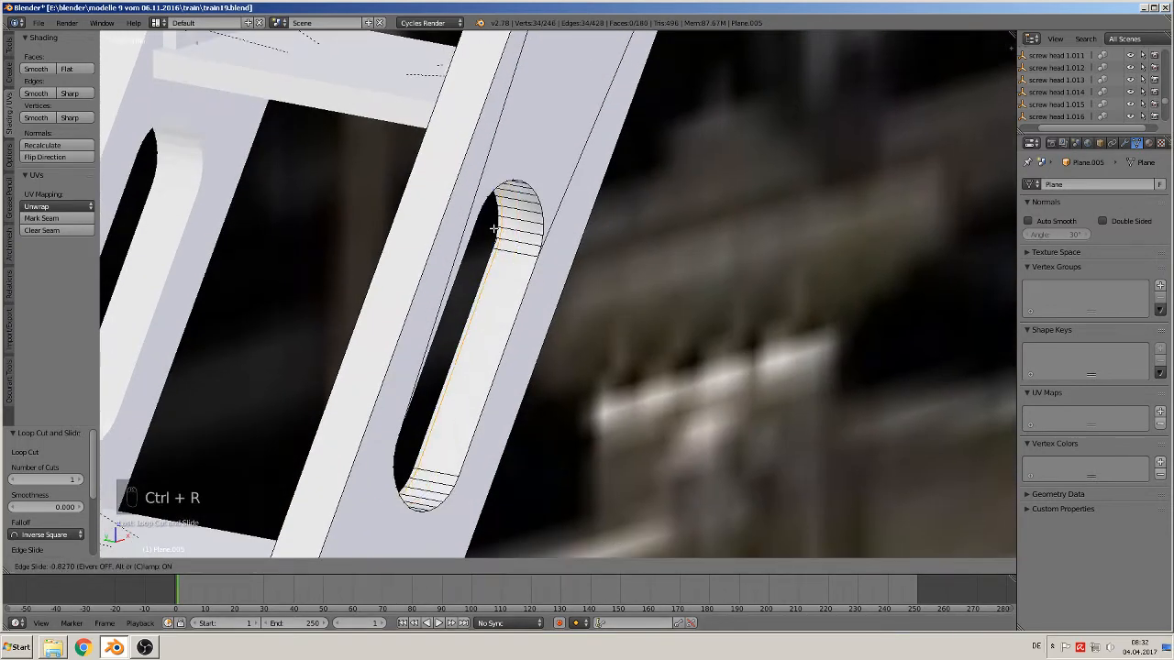
{"action": "left_click", "coordinate": [509, 236]}
{"action": "left_click", "coordinate": [501, 236]}
{"action": "key", "text": "ctrl+r"}
{"action": "left_click", "coordinate": [547, 250]}
{"action": "left_click", "coordinate": [547, 249]}
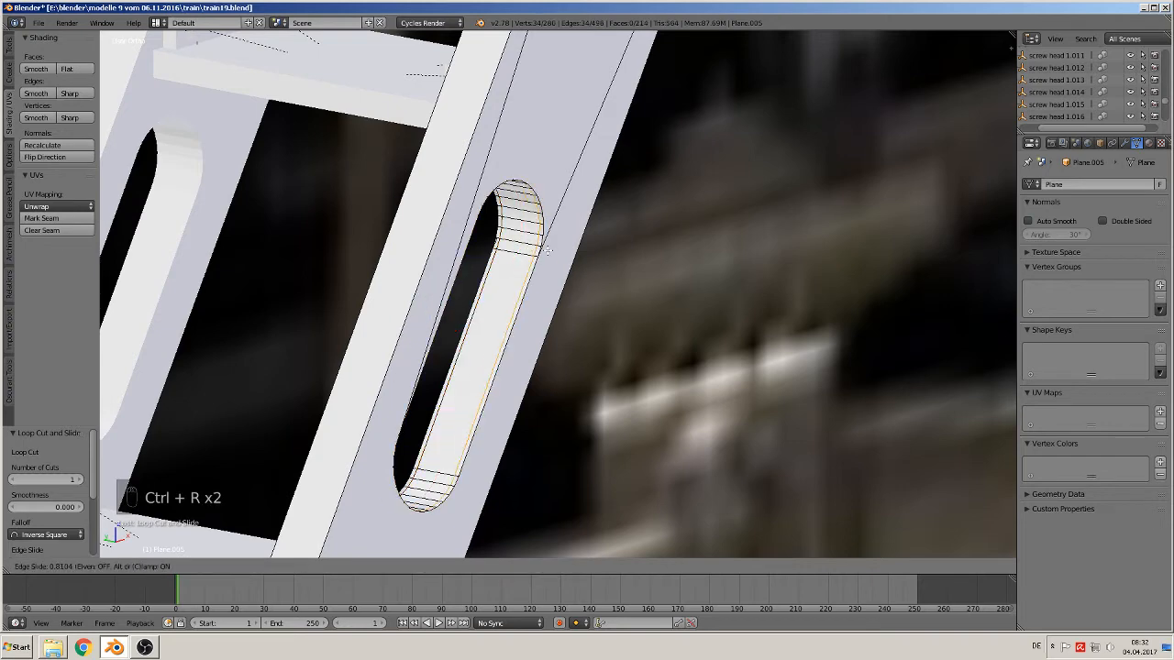
- Return to Object Mode and delete the far ladder rail
{"action": "scroll", "coordinate": [548, 249], "scroll_direction": "down", "scroll_amount": 8}
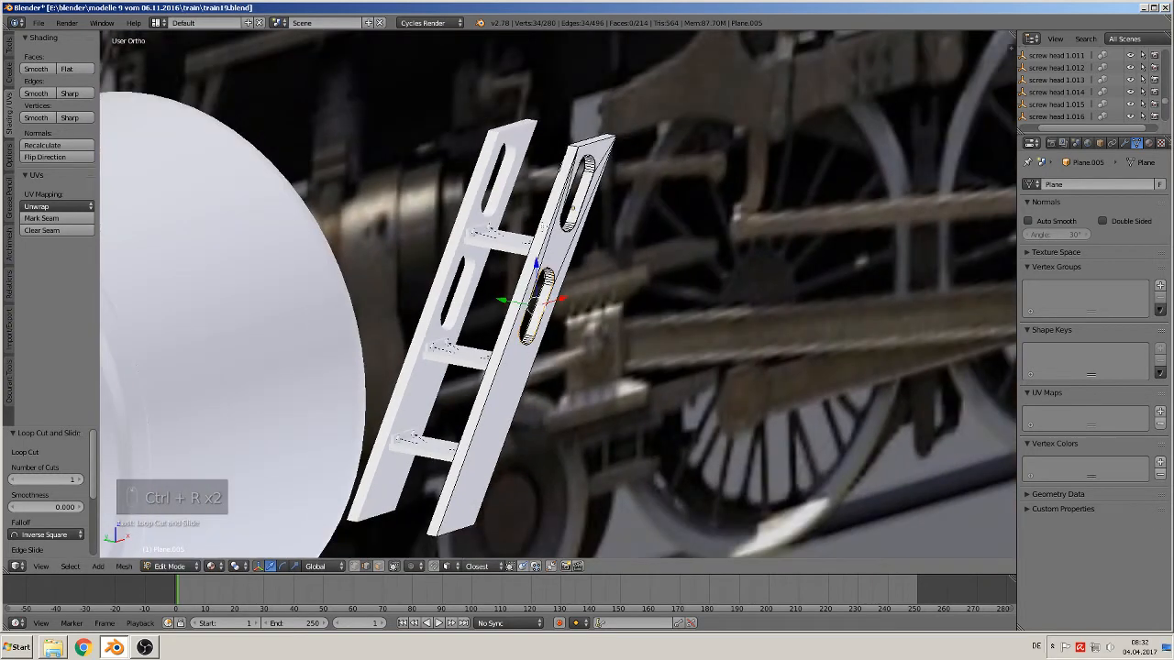
{"action": "key", "text": "a"}
{"action": "key", "text": "Tab"}
{"action": "right_click", "coordinate": [478, 213]}
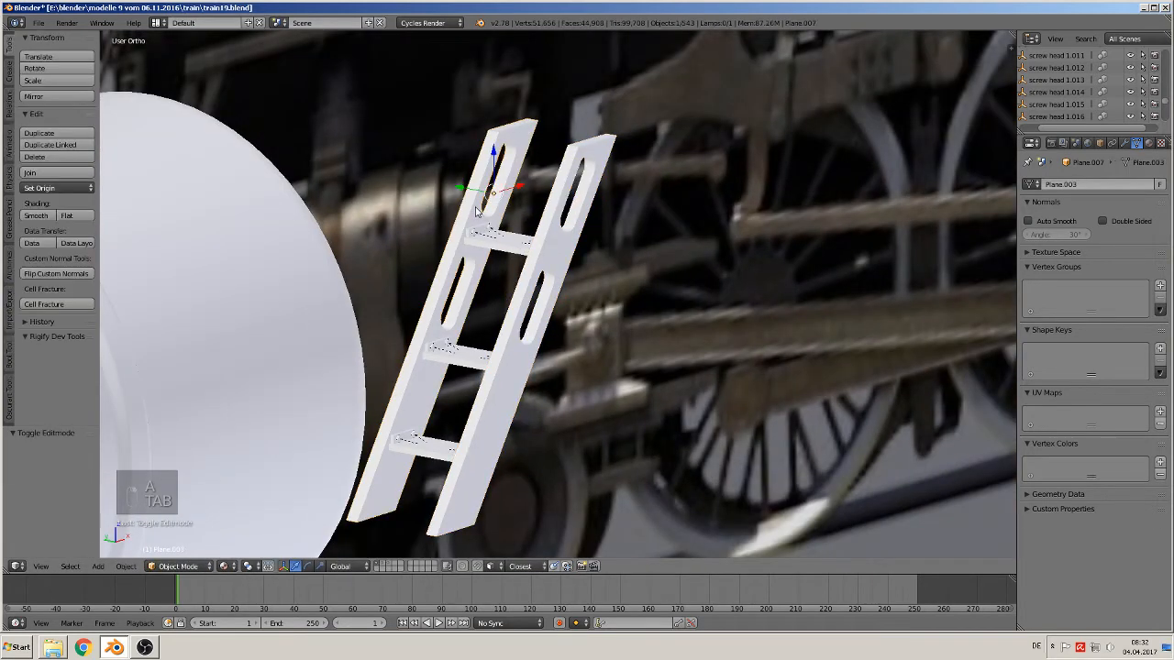
{"action": "key", "text": "x"}
{"action": "left_click", "coordinate": [478, 212]}
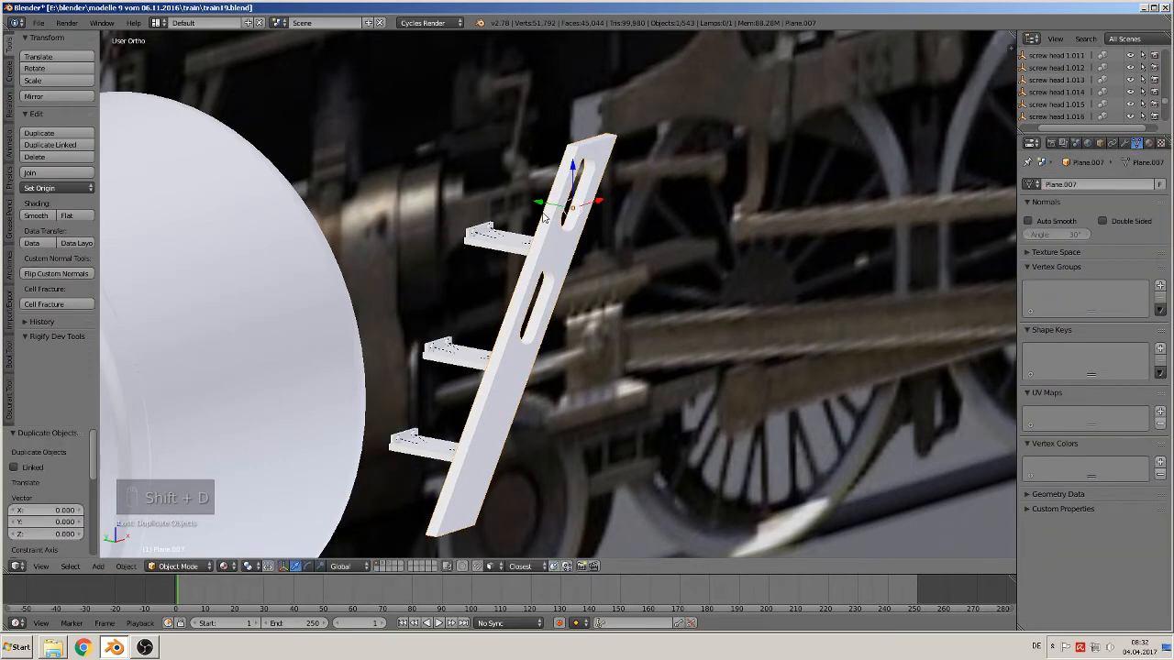
- Duplicate the remaining ladder rail and move the copy 0.080 along Y to the opposite end of the steps
{"action": "key", "text": "shift+d"}
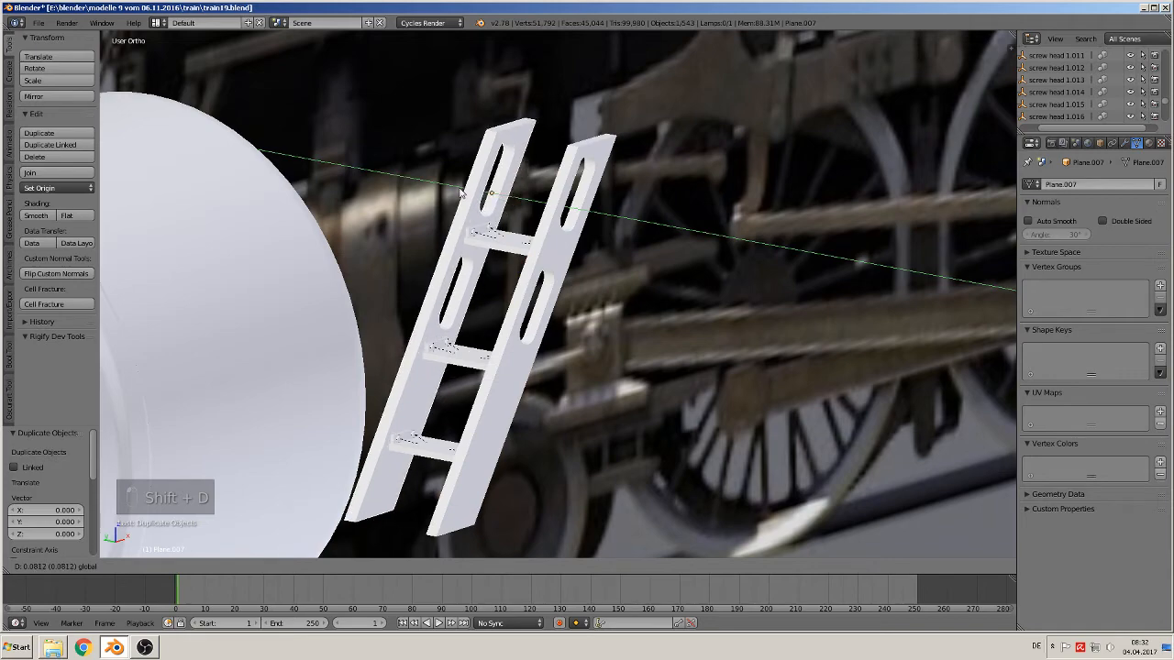
{"action": "left_click", "coordinate": [464, 193]}
{"action": "scroll", "coordinate": [484, 286], "scroll_direction": "up", "scroll_amount": 3}
{"action": "middle_click_drag", "start_coordinate": [483, 287], "coordinate": [439, 320]}
{"action": "scroll", "coordinate": [475, 287], "scroll_direction": "down", "scroll_amount": 3}
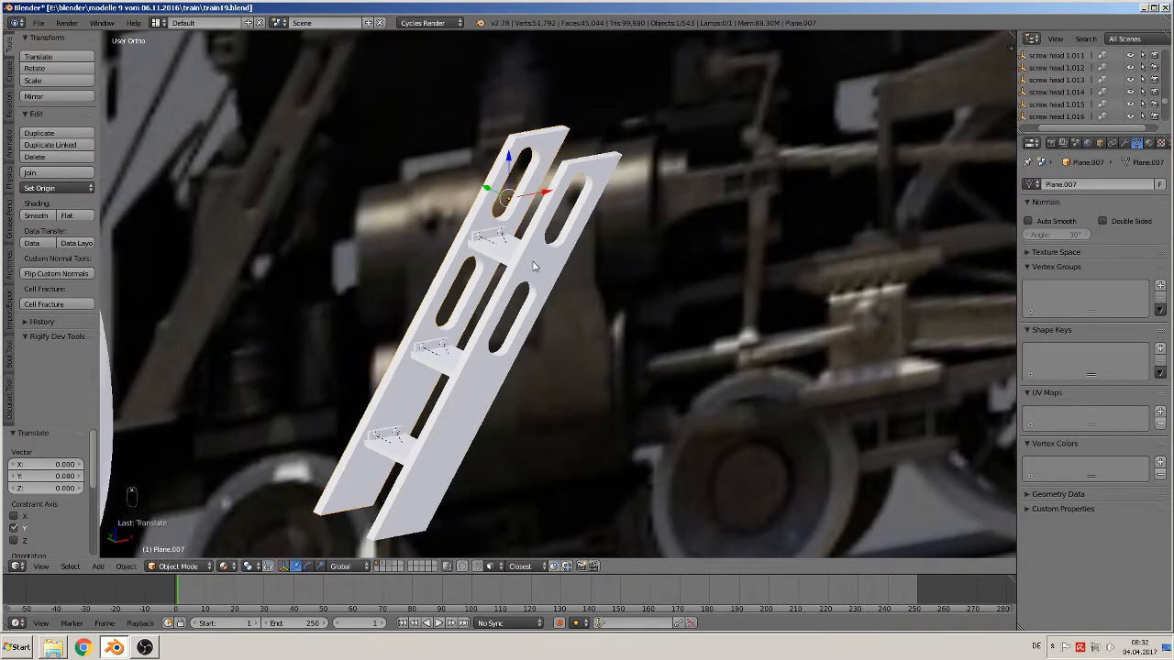
- Join the two ladder rails and the top step into one object
{"action": "right_click", "coordinate": [514, 228]}
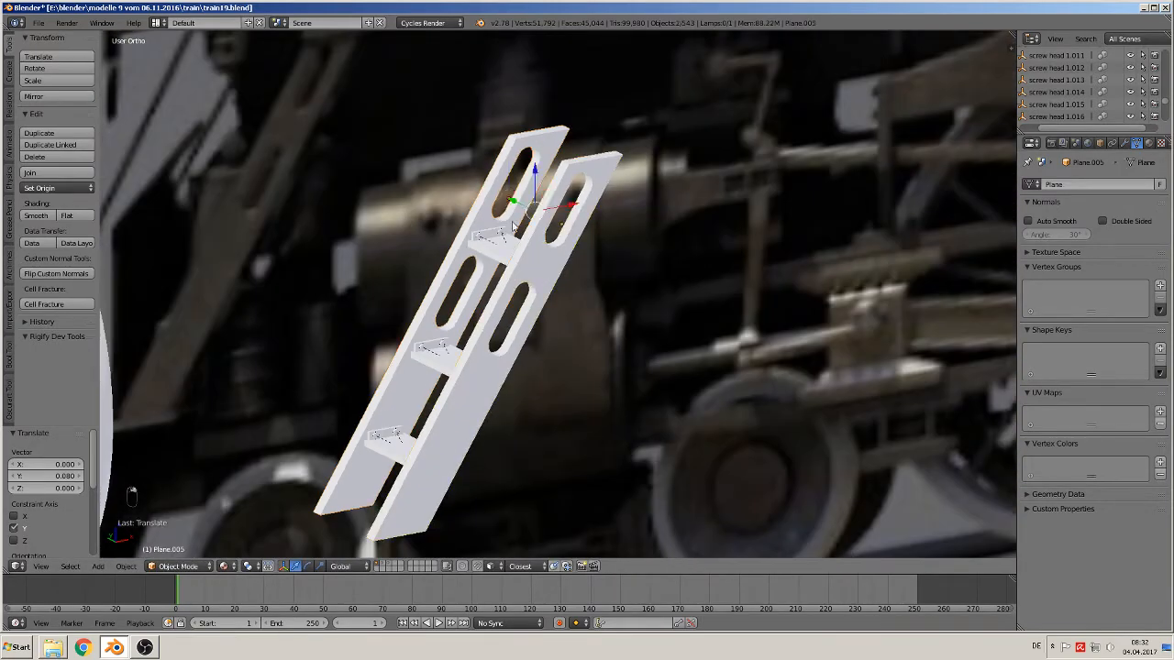
{"action": "left_click", "coordinate": [58, 173]}
{"action": "scroll", "coordinate": [449, 269], "scroll_direction": "up", "scroll_amount": 2}
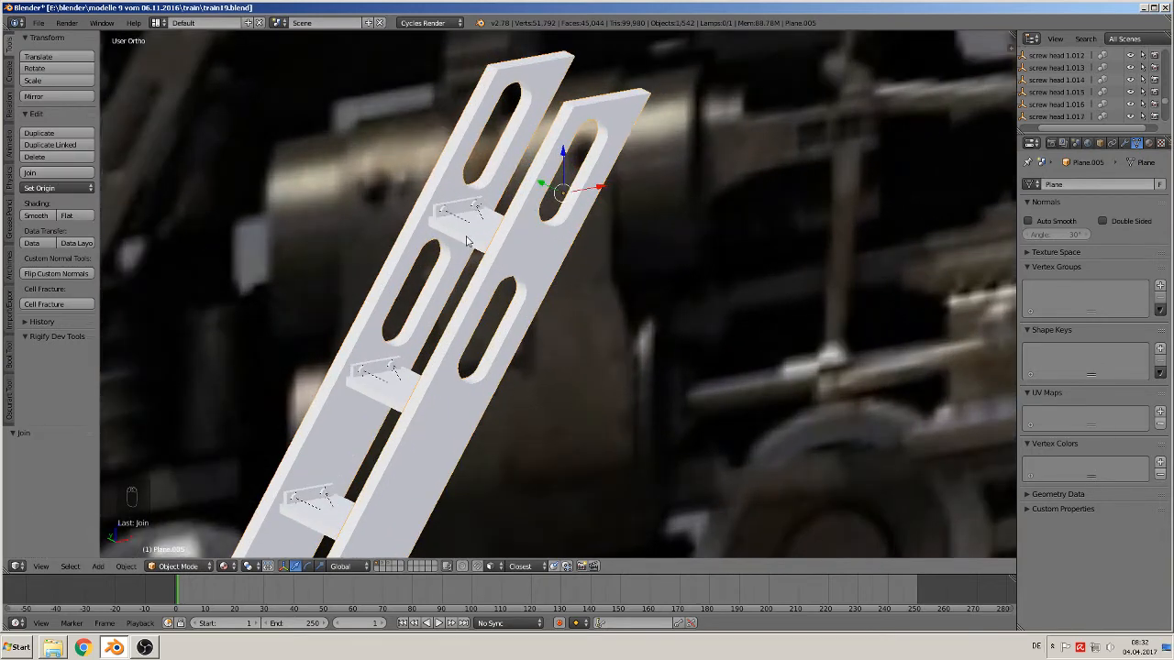
{"action": "right_click", "coordinate": [467, 240]}
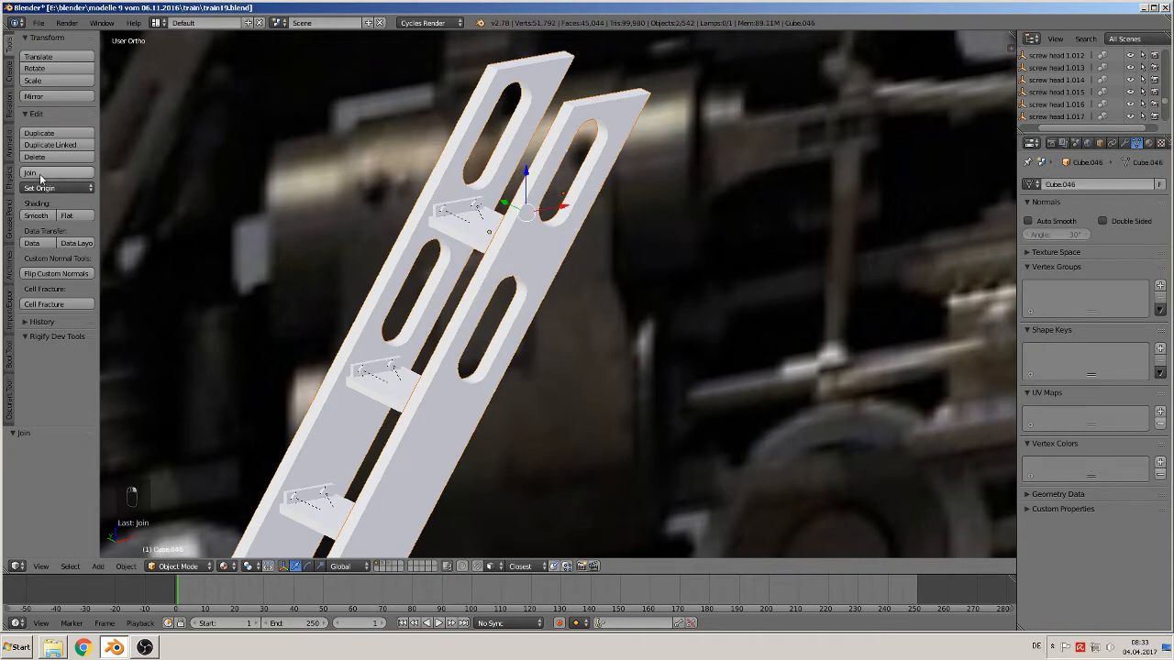
- Try to join the middle and bottom steps with the ladder object
{"action": "middle_click_drag", "start_coordinate": [440, 351], "coordinate": [504, 224], "text": "shift"}
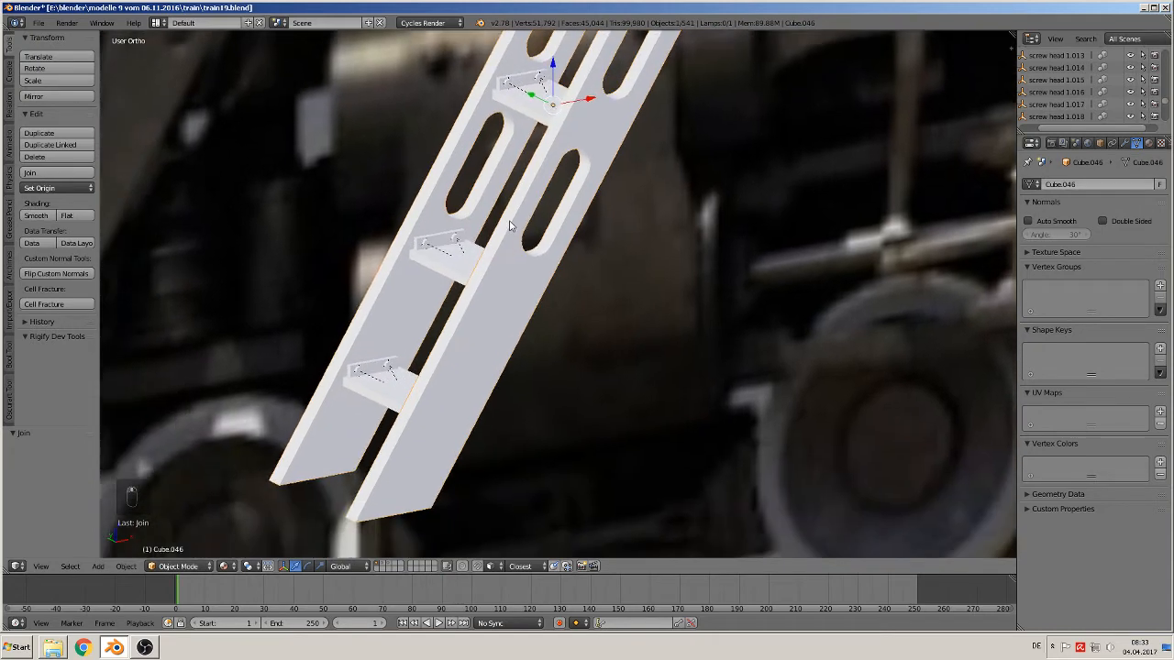
{"action": "right_click", "coordinate": [439, 268], "text": "shift"}
{"action": "right_click", "coordinate": [371, 400], "text": "shift"}
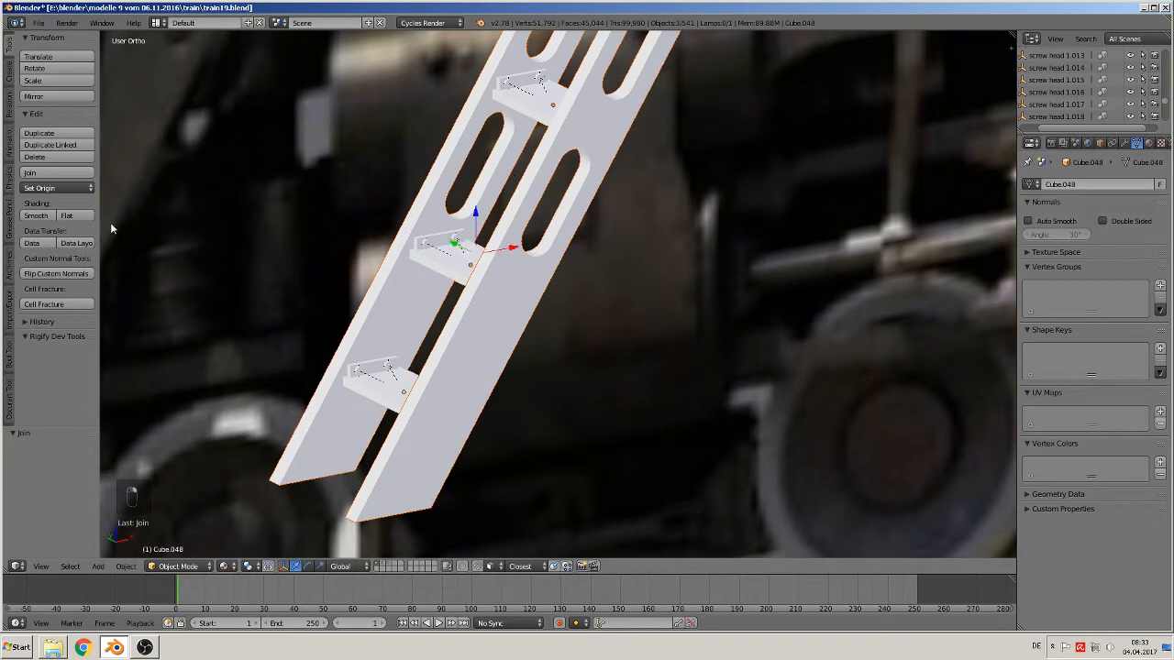
{"action": "left_click", "coordinate": [50, 174]}
{"action": "scroll", "coordinate": [544, 304], "scroll_direction": "down", "scroll_amount": 3}
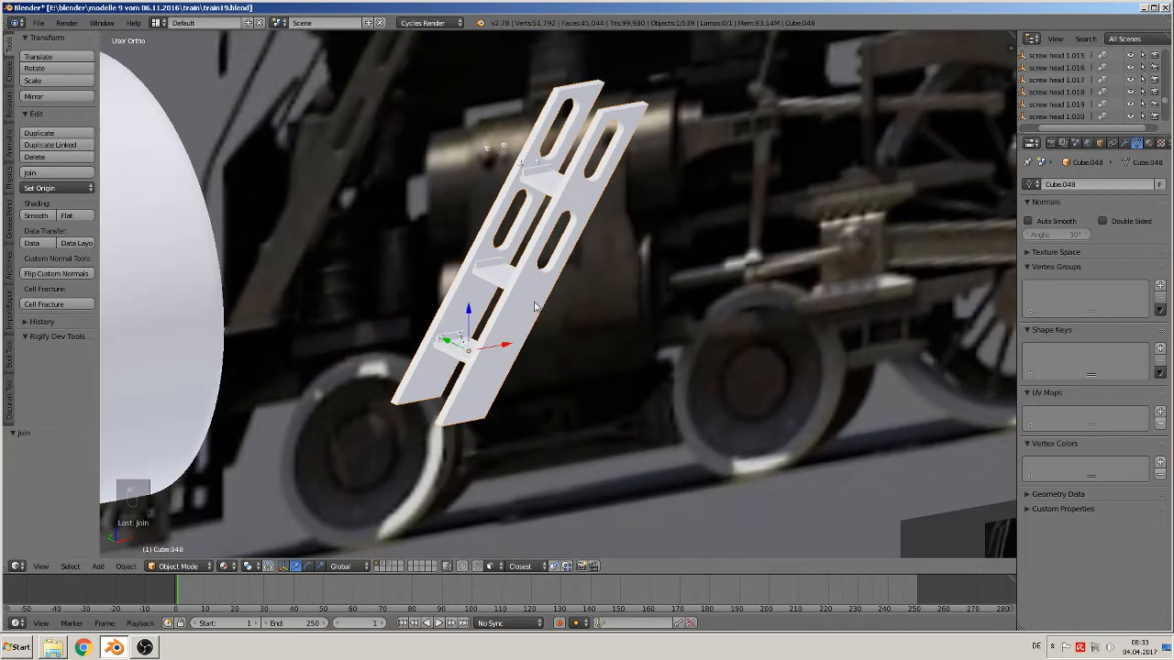
{"action": "scroll", "coordinate": [534, 307], "scroll_direction": "up", "scroll_amount": 3}
{"action": "middle_click_drag", "start_coordinate": [500, 287], "coordinate": [477, 346]}
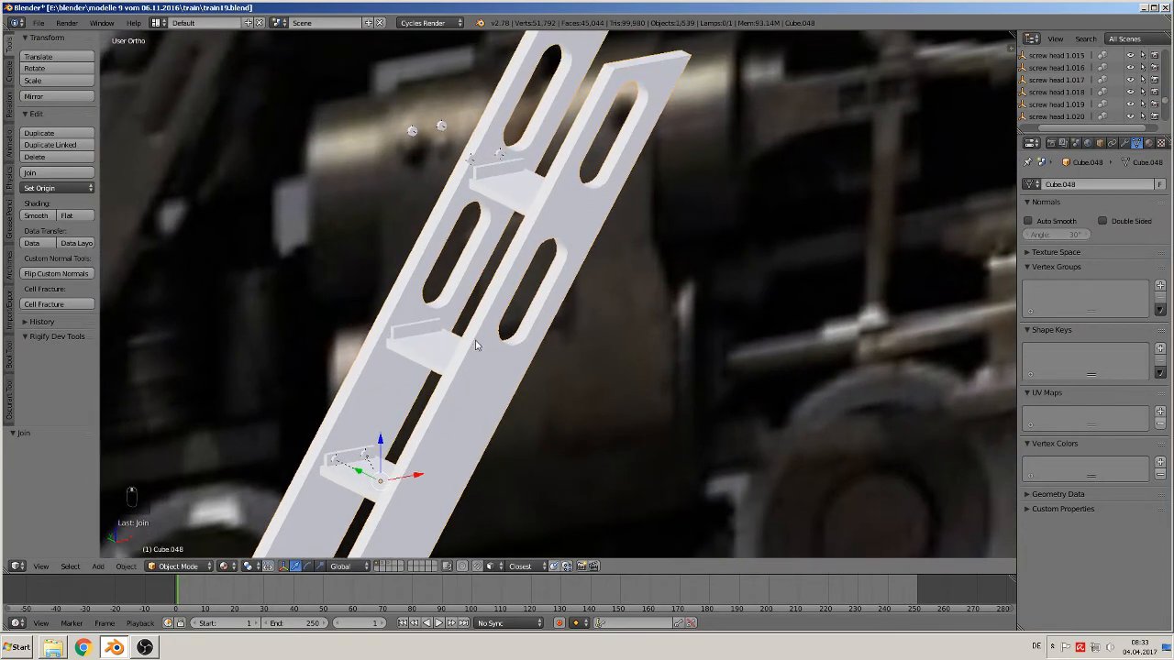
{"action": "scroll", "coordinate": [558, 254], "scroll_direction": "up", "scroll_amount": 2}
{"action": "middle_click_drag", "start_coordinate": [557, 254], "coordinate": [478, 172]}
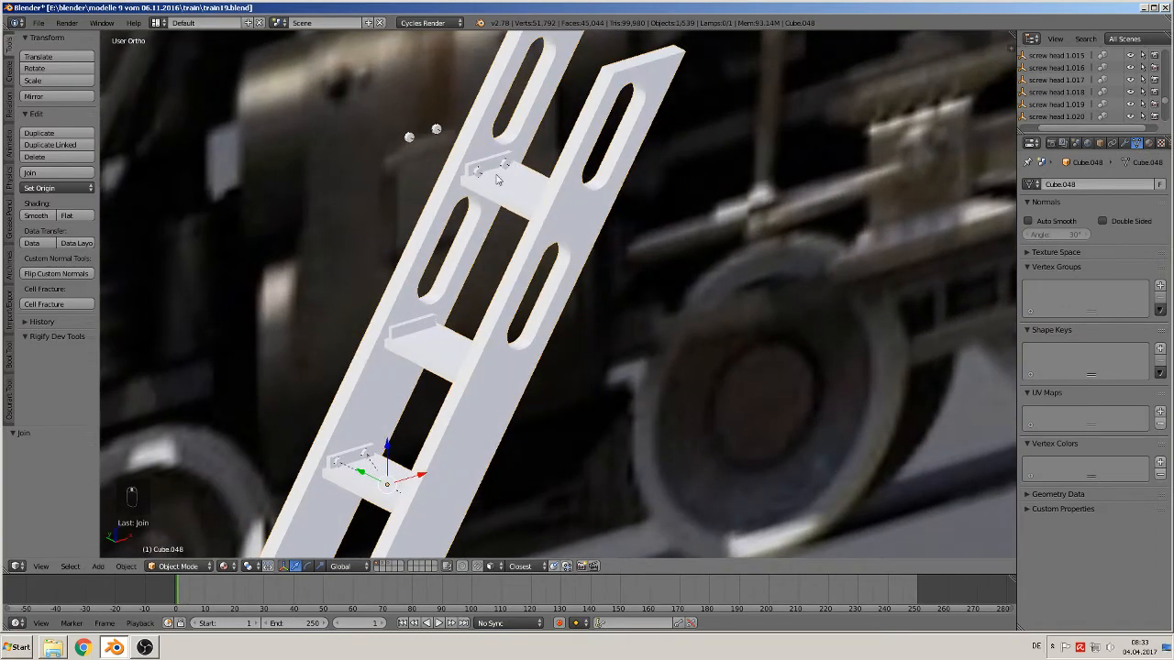
- Undo joining the middle and bottom steps to the ladder and the selections made for it
{"action": "key", "text": "ctrl+z"}
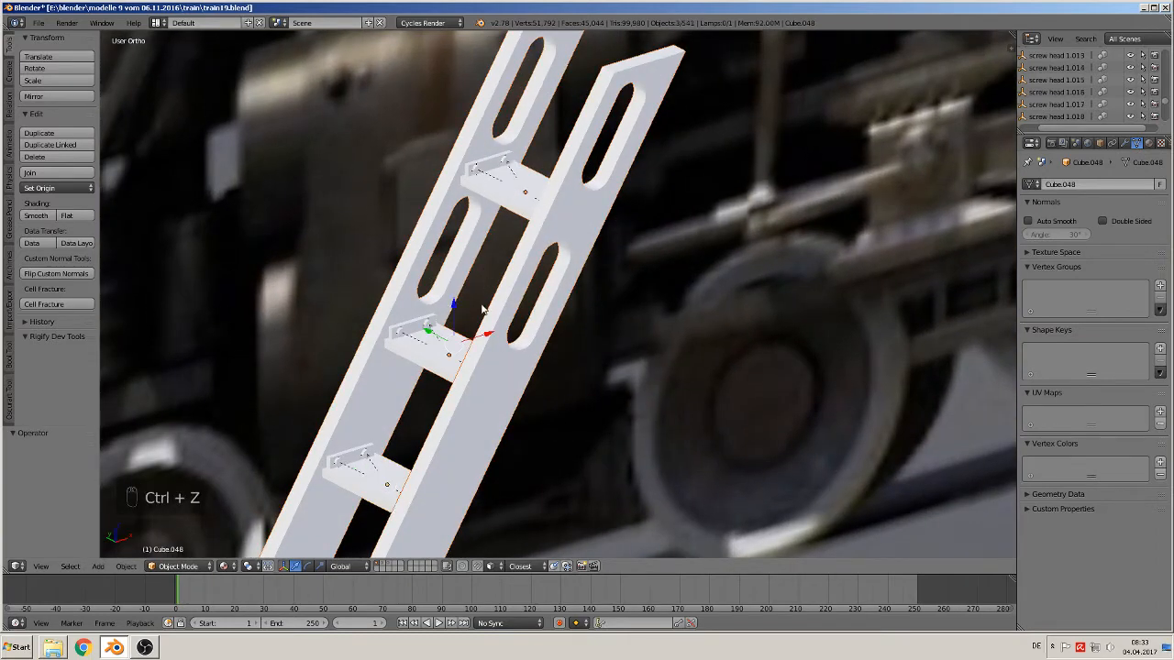
{"action": "key", "text": "ctrl+z"}
{"action": "key", "text": "ctrl+z"}
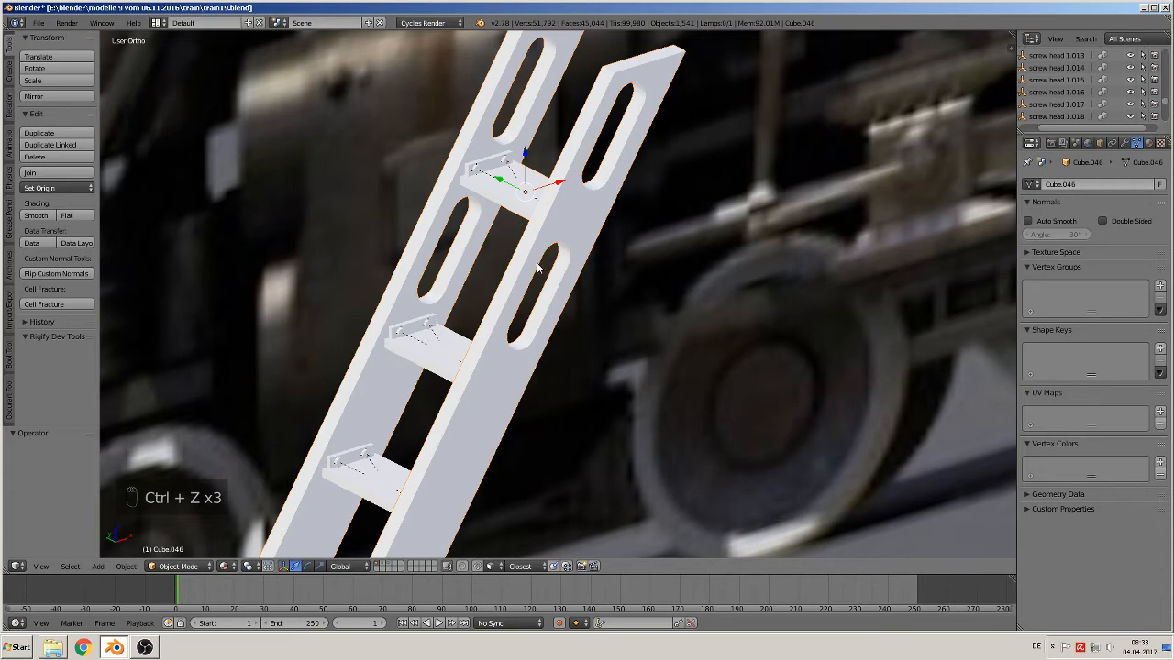
{"action": "key", "text": "g"}
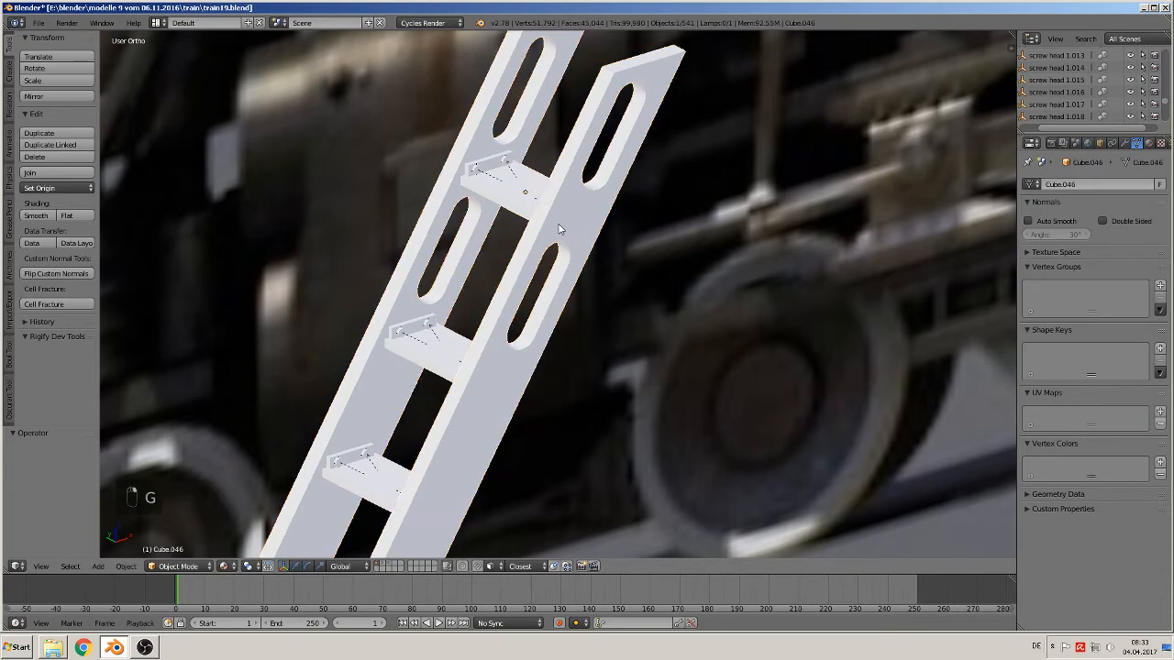
{"action": "right_click", "coordinate": [561, 230]}
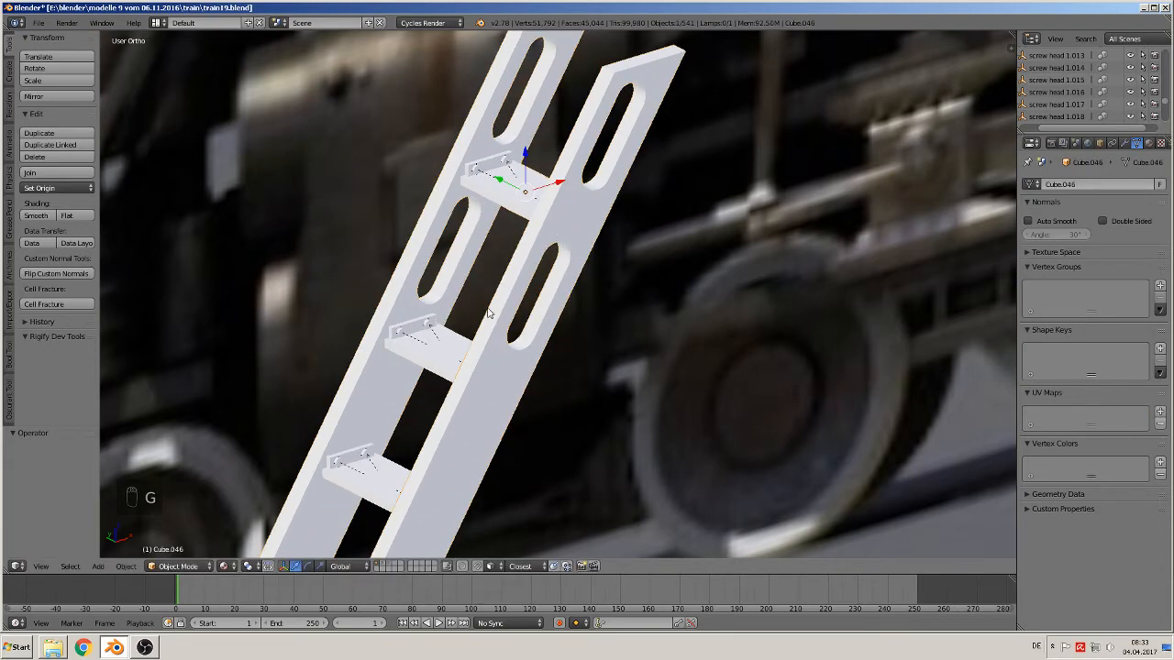
- Parent the middle step to the joined ladder object
{"action": "right_click", "coordinate": [428, 355]}
{"action": "right_click", "coordinate": [486, 375], "text": "shift"}
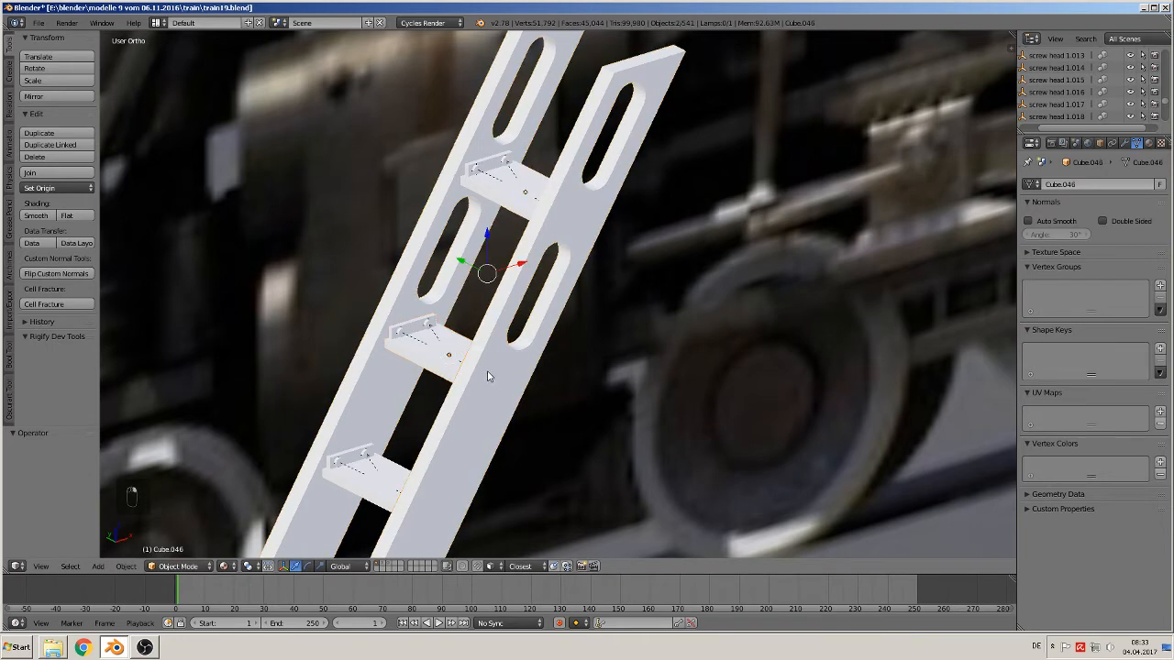
{"action": "key", "text": "ctrl+p"}
{"action": "left_click", "coordinate": [489, 375]}
- Parent the bottom step to the joined ladder object
{"action": "middle_click_drag", "start_coordinate": [488, 375], "coordinate": [548, 227], "text": "shift"}
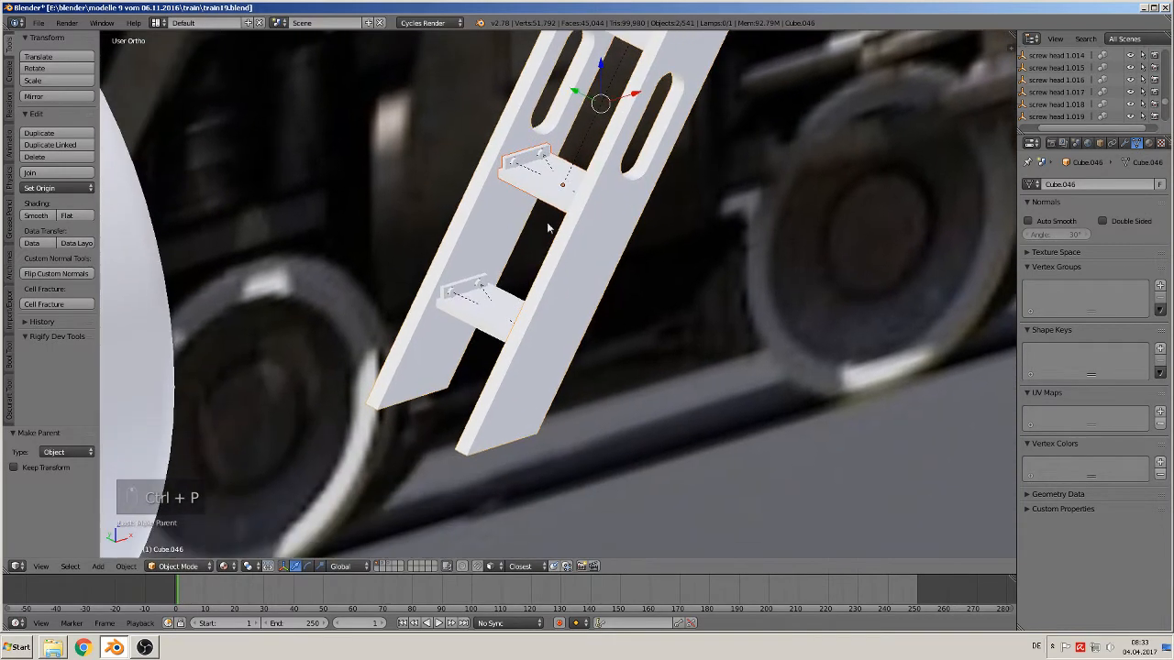
{"action": "right_click", "coordinate": [485, 321]}
{"action": "right_click", "coordinate": [558, 304], "text": "shift"}
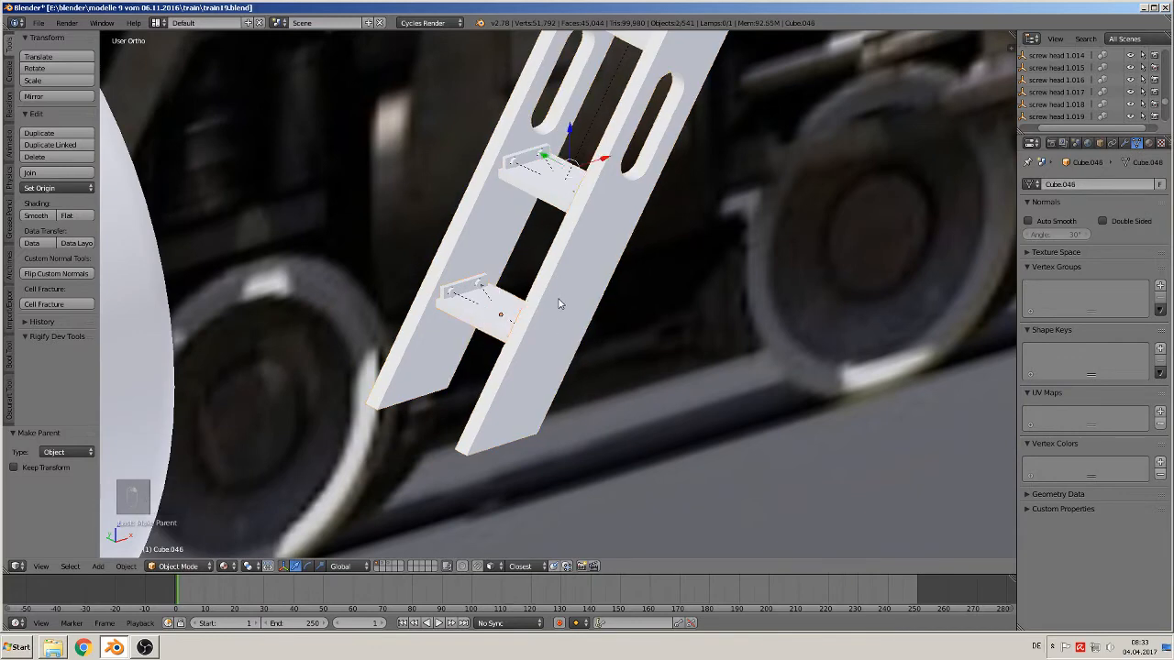
{"action": "key", "text": "ctrl+p"}
{"action": "left_click", "coordinate": [560, 305]}
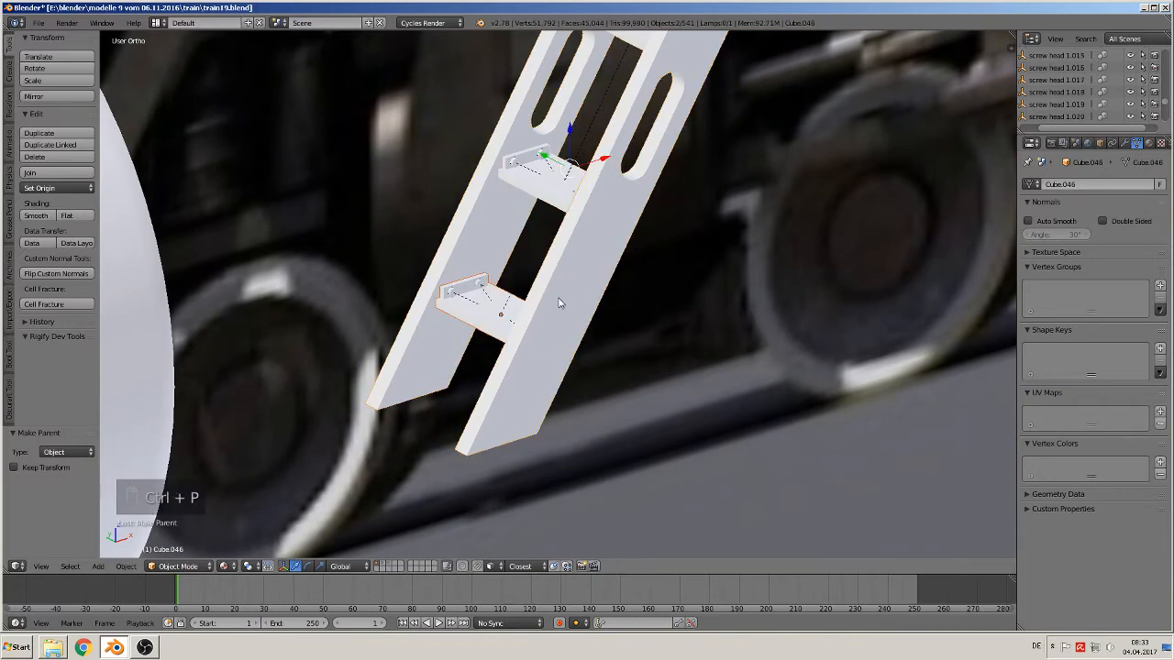
- Select the ladder's parent object and move the assembly by 0.011 in X, -0.004 in Y and 0.009 in Z
{"action": "scroll", "coordinate": [574, 284], "scroll_direction": "down", "scroll_amount": 3}
{"action": "right_click", "coordinate": [575, 284]}
{"action": "right_click", "coordinate": [574, 282]}
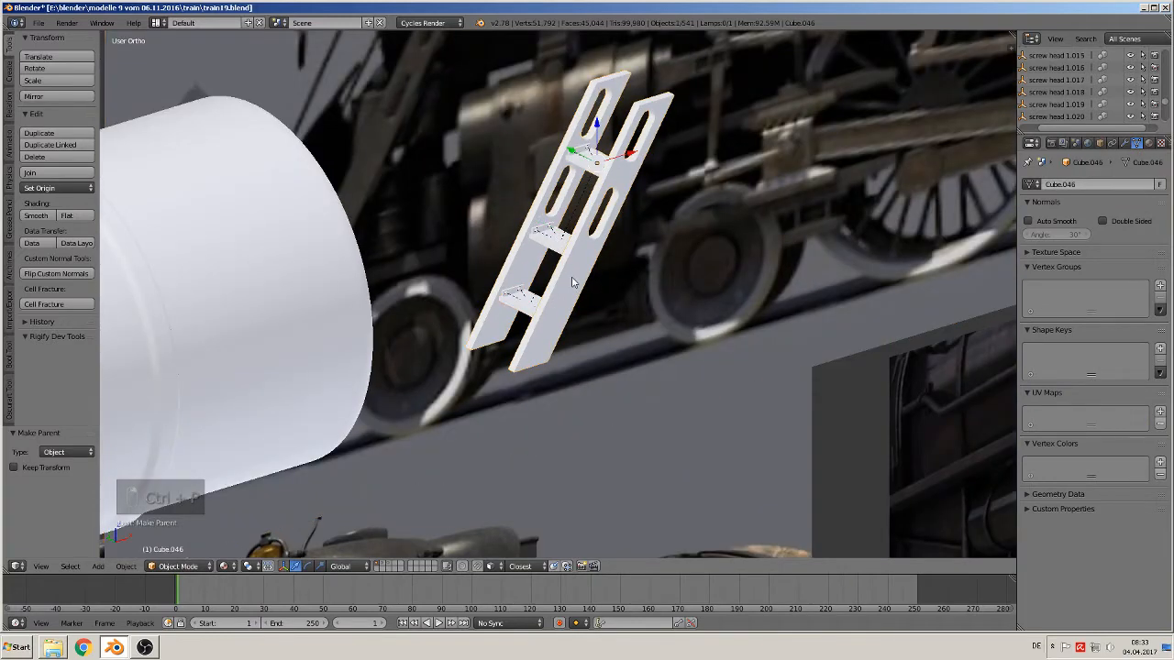
{"action": "key", "text": "g"}
{"action": "left_click", "coordinate": [582, 273]}
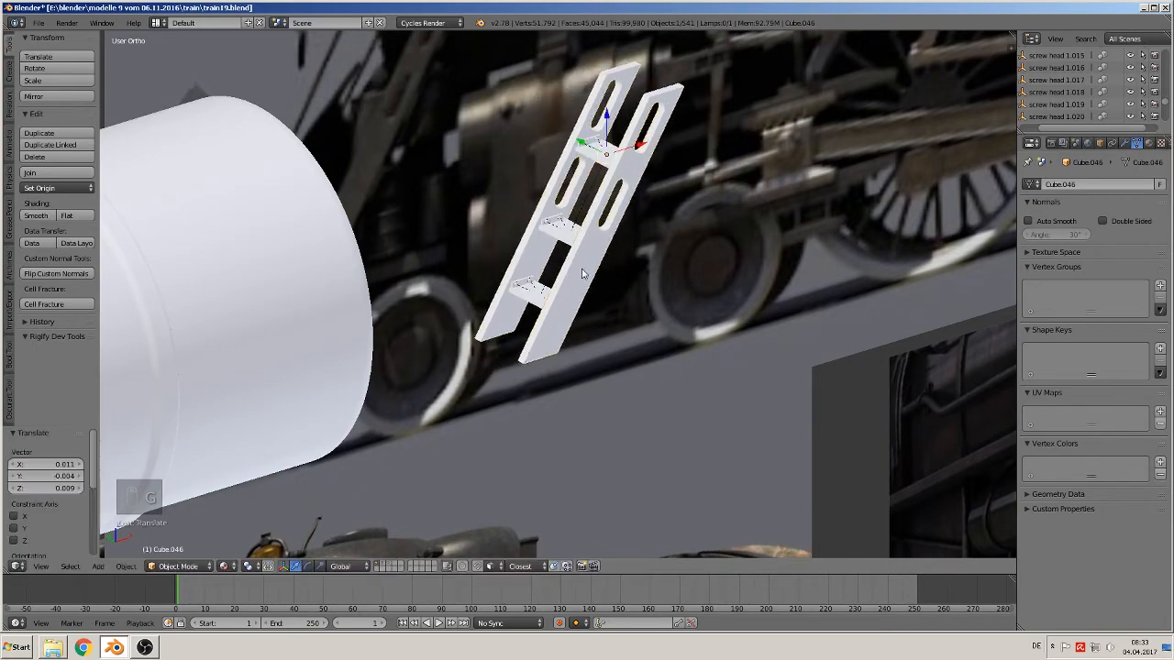
- Move the ladder assembly by -3.894 along X to beside the slotted railing parts and save the file
{"action": "key", "text": "KP_1"}
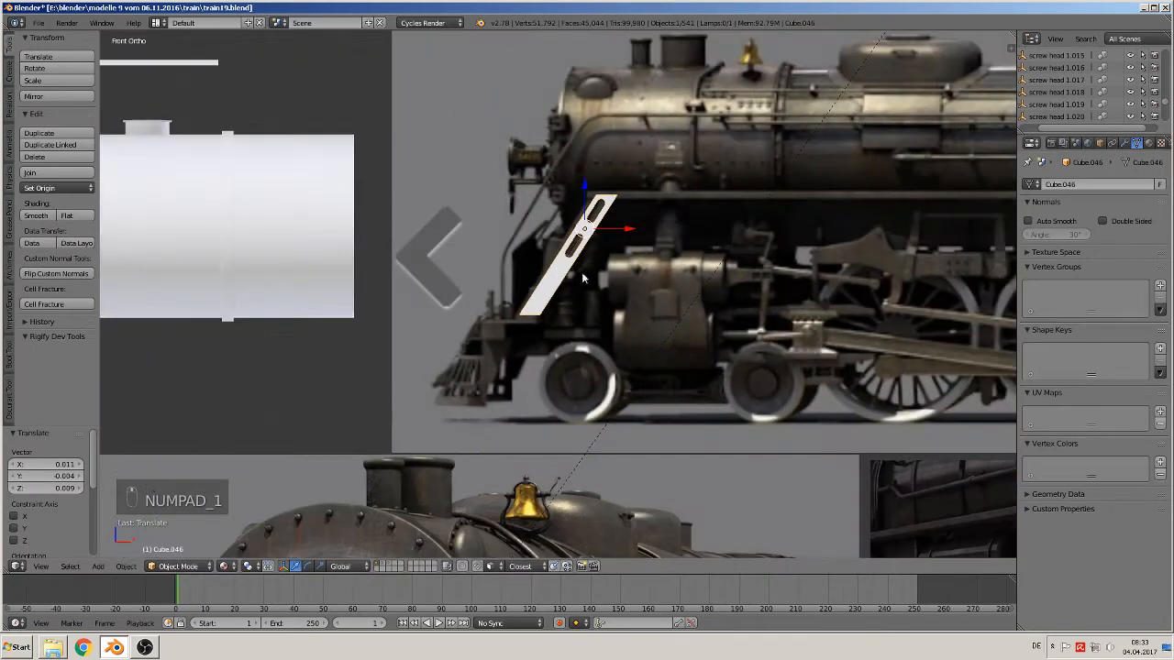
{"action": "scroll", "coordinate": [582, 277], "scroll_direction": "down", "scroll_amount": 6}
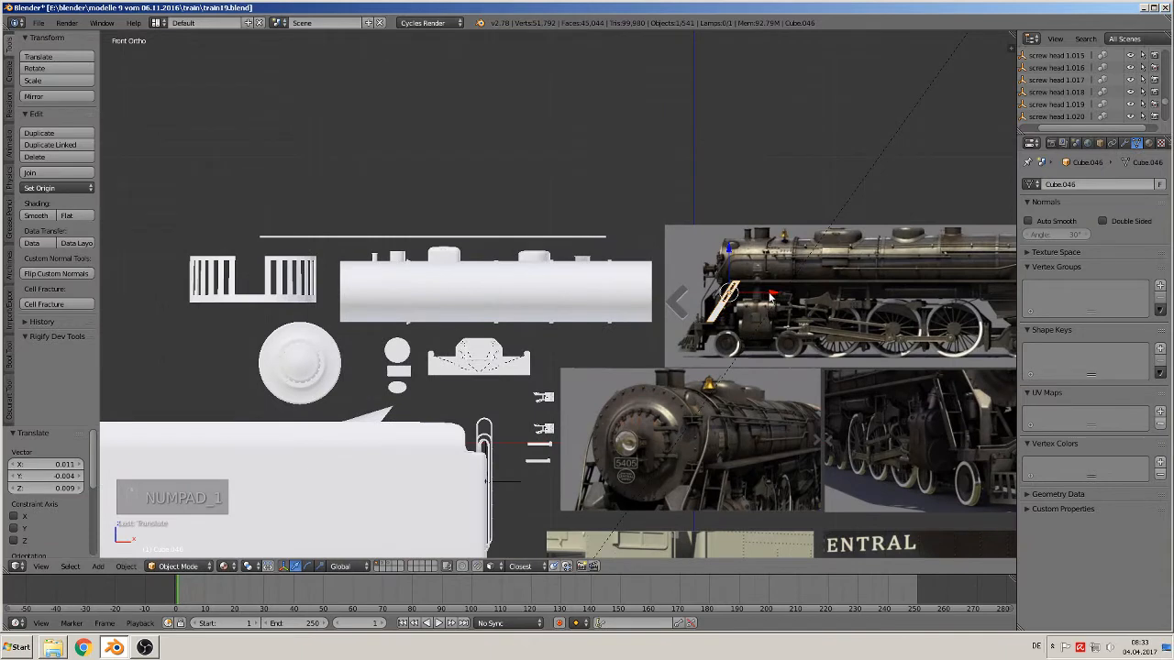
{"action": "key", "text": "g"}
{"action": "key", "text": "x"}
{"action": "left_click", "coordinate": [217, 340]}
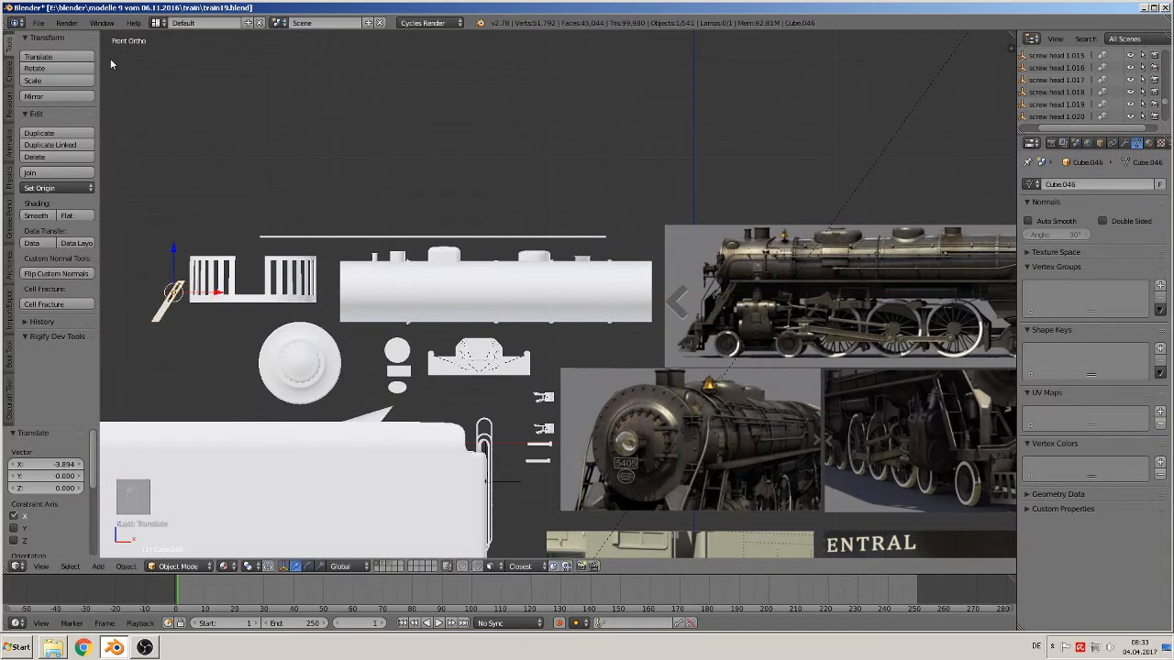
{"action": "left_click", "coordinate": [38, 22]}
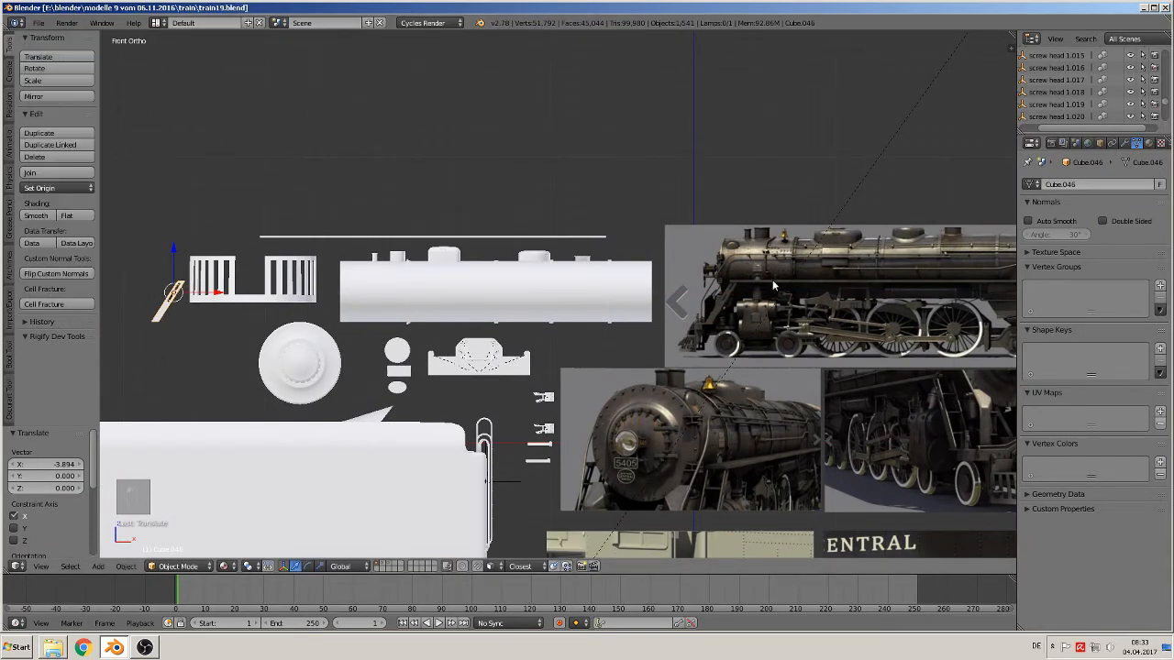
- Examine the reference photos of the locomotive's front end, boiler top and side piping
{"action": "scroll", "coordinate": [773, 287], "scroll_direction": "up", "scroll_amount": 4}
{"action": "middle_click_drag", "start_coordinate": [628, 400], "coordinate": [609, 232], "text": "shift"}
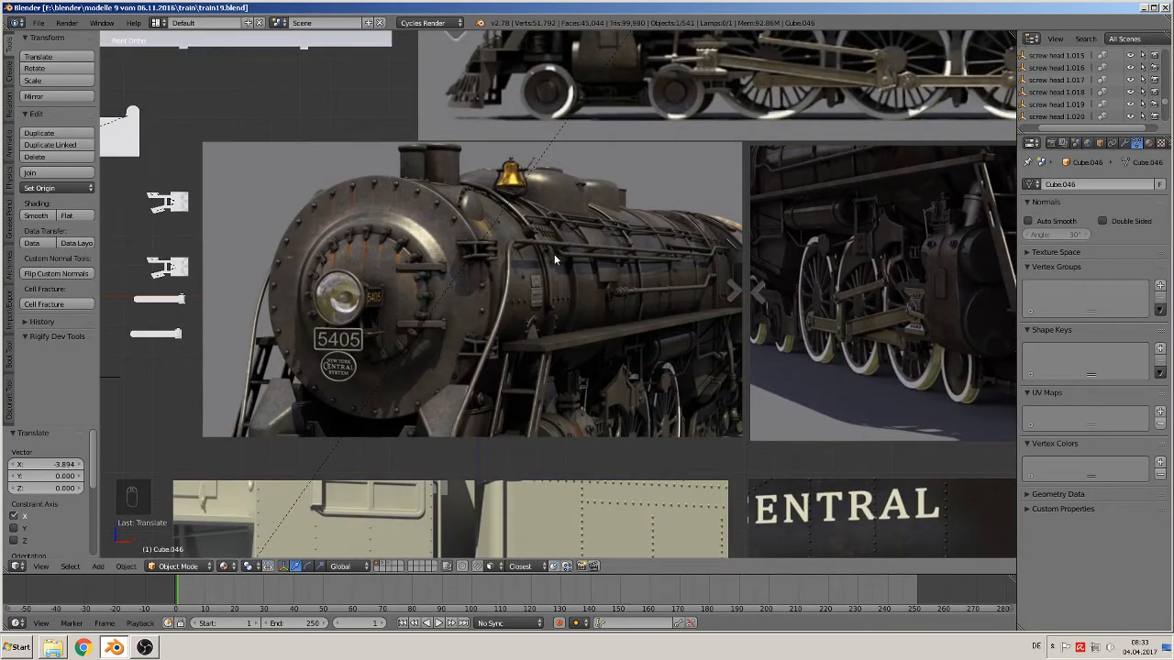
{"action": "scroll", "coordinate": [554, 254], "scroll_direction": "down", "scroll_amount": 7}
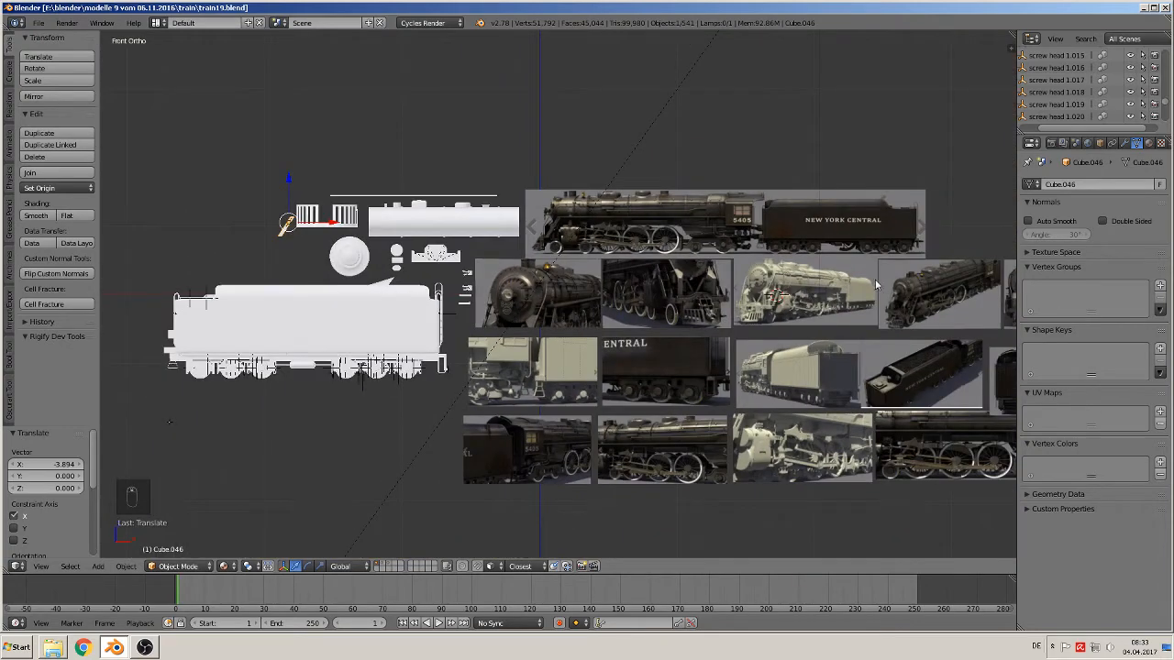
{"action": "middle_click_drag", "start_coordinate": [876, 285], "coordinate": [596, 314], "text": "shift"}
{"action": "scroll", "coordinate": [596, 314], "scroll_direction": "up", "scroll_amount": 8}
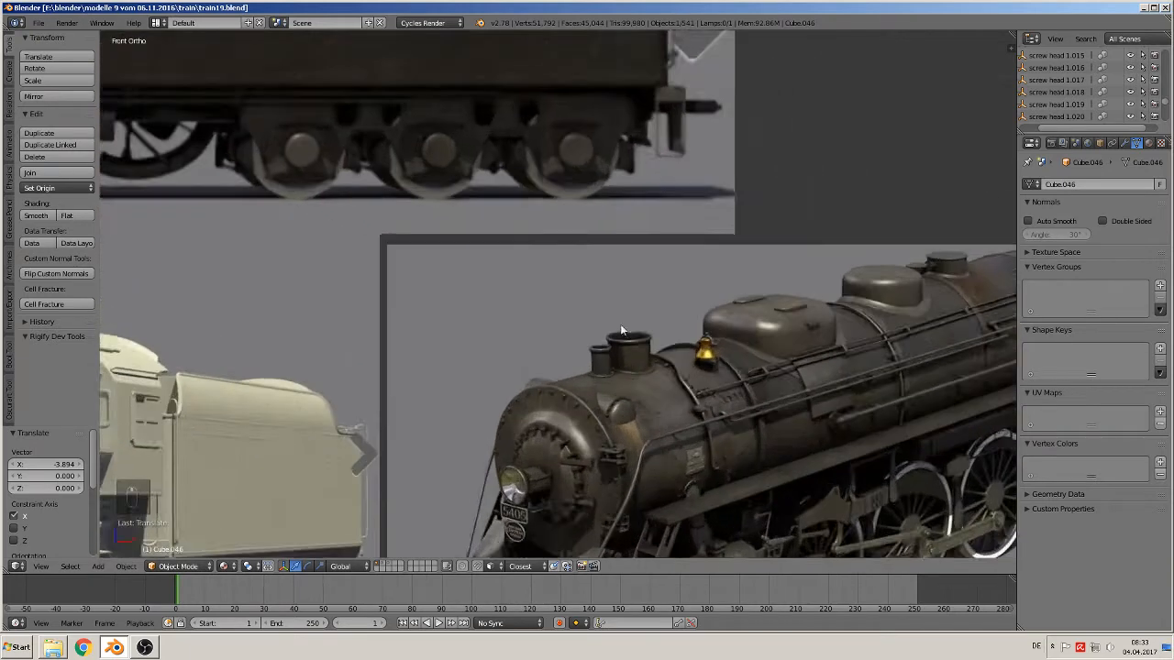
{"action": "scroll", "coordinate": [621, 328], "scroll_direction": "up", "scroll_amount": 3}
{"action": "middle_click_drag", "start_coordinate": [679, 415], "coordinate": [443, 341], "text": "shift"}
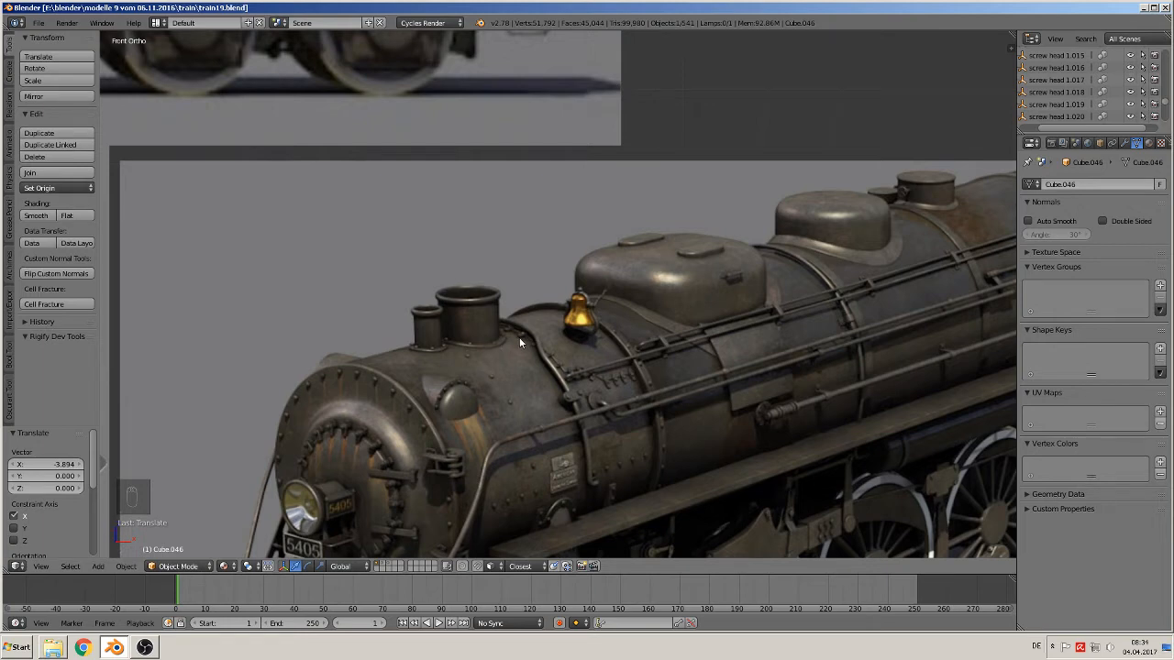
- Inspect from above how the ladder, boiler and tender are placed in the scene
{"action": "scroll", "coordinate": [491, 358], "scroll_direction": "down", "scroll_amount": 8}
{"action": "key", "text": "KP_7"}
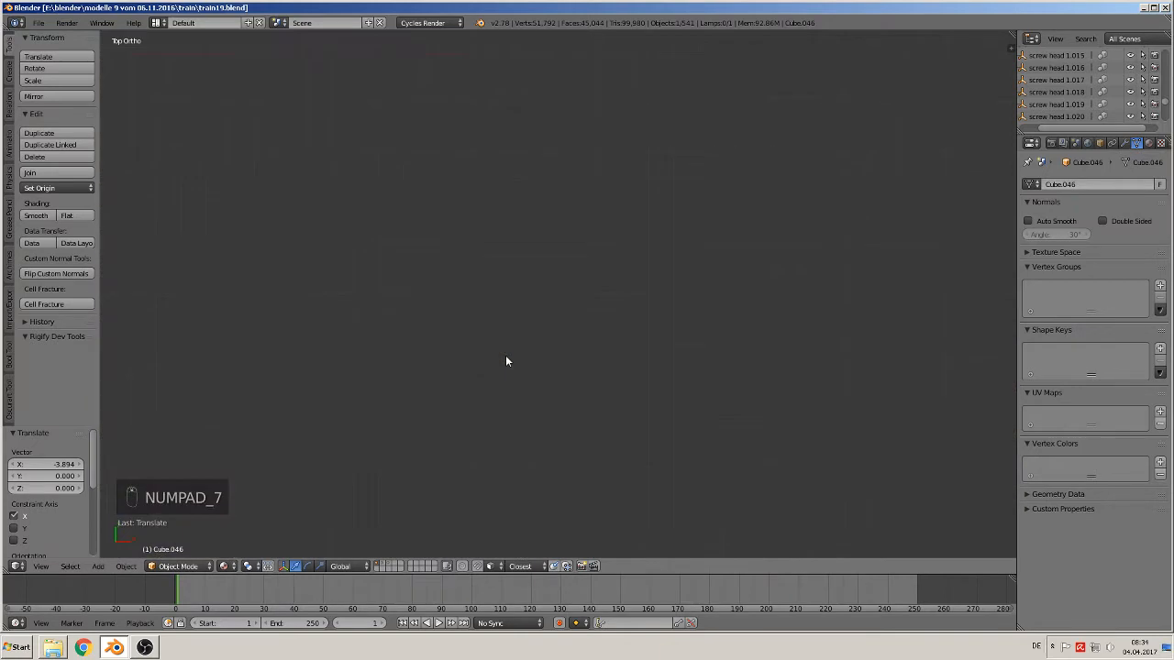
{"action": "scroll", "coordinate": [499, 357], "scroll_direction": "up", "scroll_amount": 5}
{"action": "middle_click_drag", "start_coordinate": [576, 314], "coordinate": [782, 392], "text": "shift"}
{"action": "scroll", "coordinate": [650, 378], "scroll_direction": "up", "scroll_amount": 7}
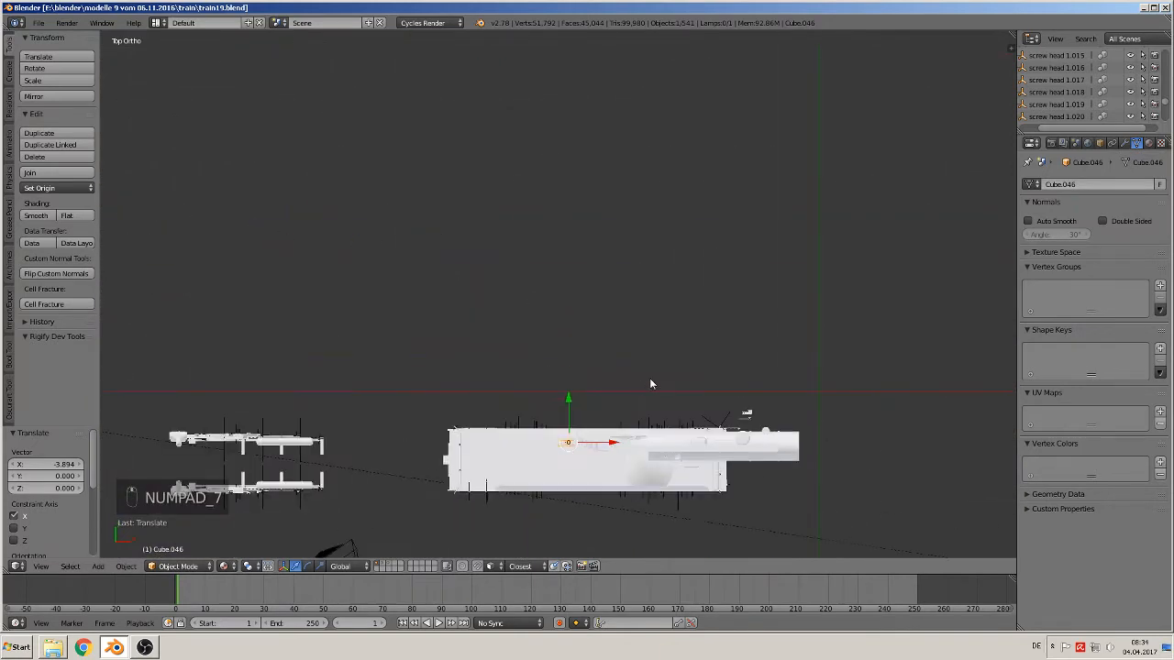
{"action": "middle_click_drag", "start_coordinate": [654, 425], "coordinate": [644, 176], "text": "shift"}
{"action": "scroll", "coordinate": [661, 252], "scroll_direction": "up", "scroll_amount": 5}
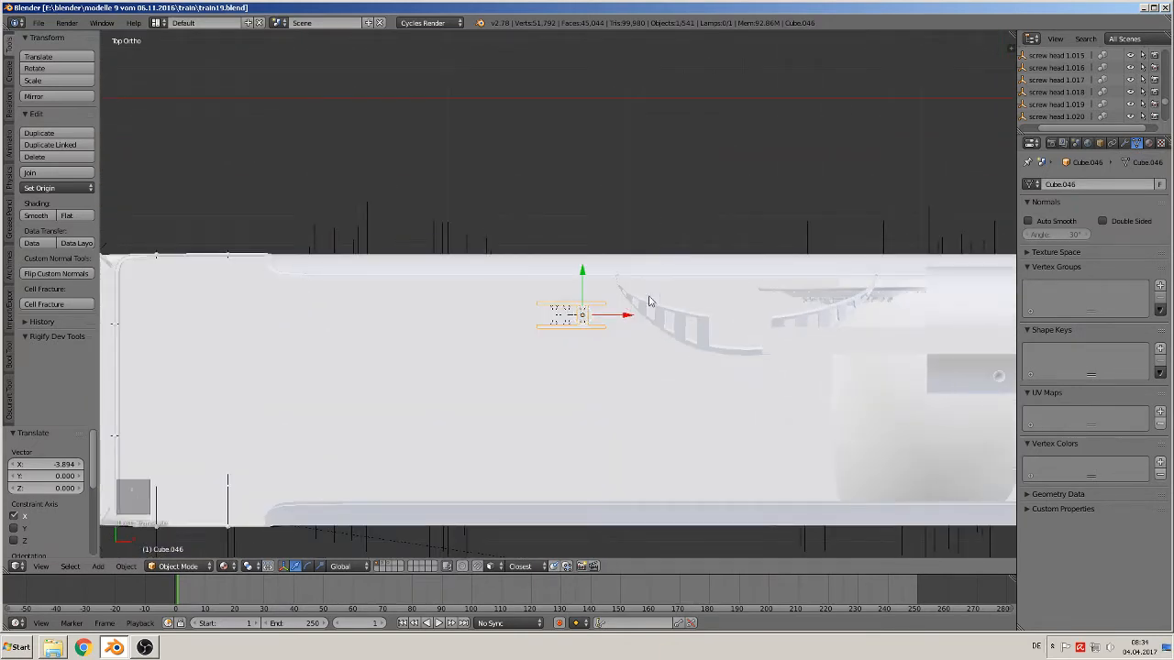
{"action": "scroll", "coordinate": [610, 388], "scroll_direction": "down", "scroll_amount": 3}
{"action": "scroll", "coordinate": [610, 388], "scroll_direction": "down", "scroll_amount": 2}
{"action": "middle_click_drag", "start_coordinate": [472, 339], "coordinate": [509, 429], "text": "shift"}
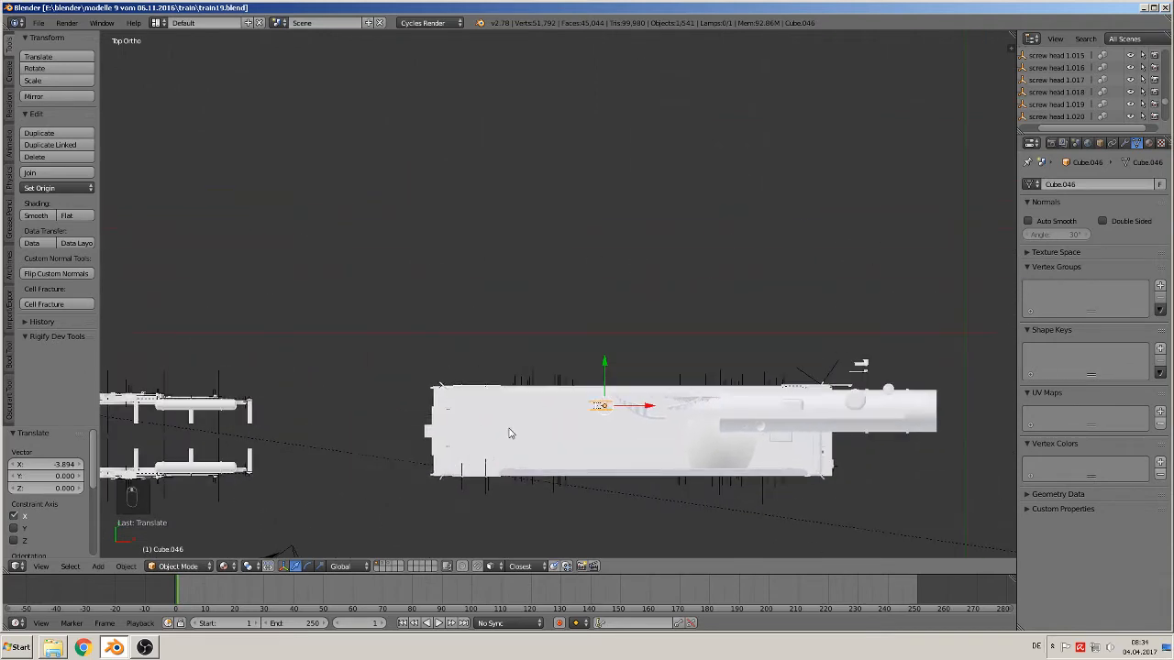
{"action": "scroll", "coordinate": [550, 415], "scroll_direction": "down", "scroll_amount": 5}
- Select the boiler, its two domes, the small end cylinder and the chimney rims, and move them by 1.329 along Y
{"action": "scroll", "coordinate": [587, 403], "scroll_direction": "up", "scroll_amount": 3}
{"action": "middle_click_drag", "start_coordinate": [626, 386], "coordinate": [641, 330]}
{"action": "scroll", "coordinate": [777, 375], "scroll_direction": "up", "scroll_amount": 3}
{"action": "middle_click_drag", "start_coordinate": [795, 420], "coordinate": [559, 294], "text": "shift"}
{"action": "right_click", "coordinate": [575, 265]}
{"action": "scroll", "coordinate": [587, 269], "scroll_direction": "up", "scroll_amount": 5}
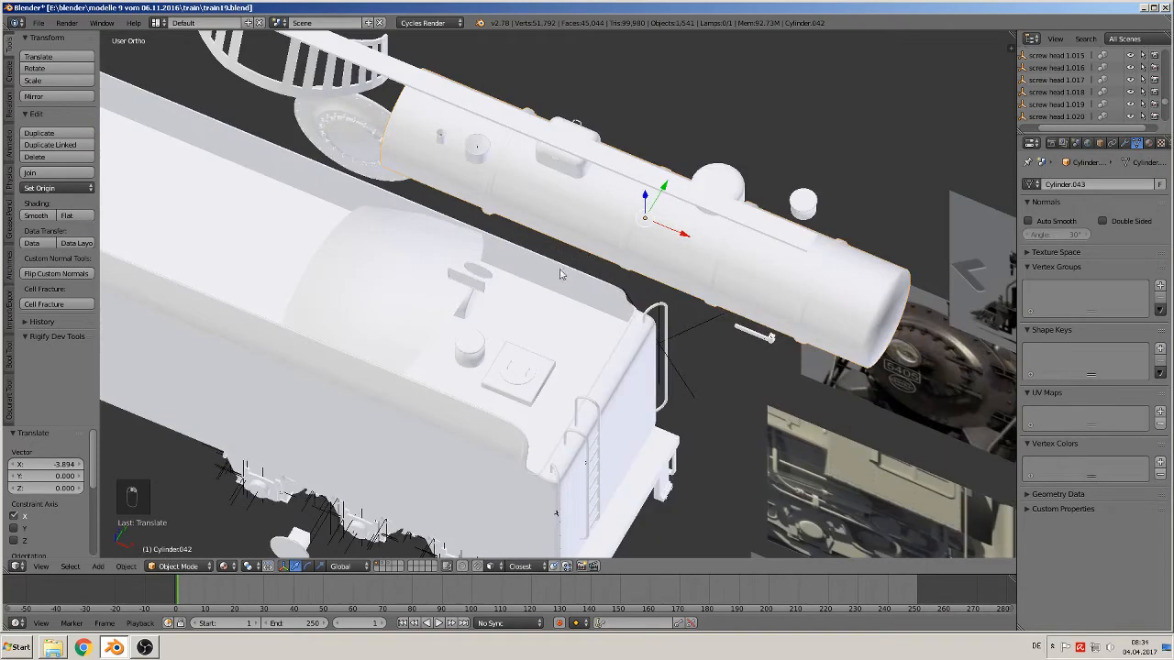
{"action": "scroll", "coordinate": [532, 298], "scroll_direction": "up", "scroll_amount": 3}
{"action": "middle_click_drag", "start_coordinate": [504, 322], "coordinate": [511, 269]}
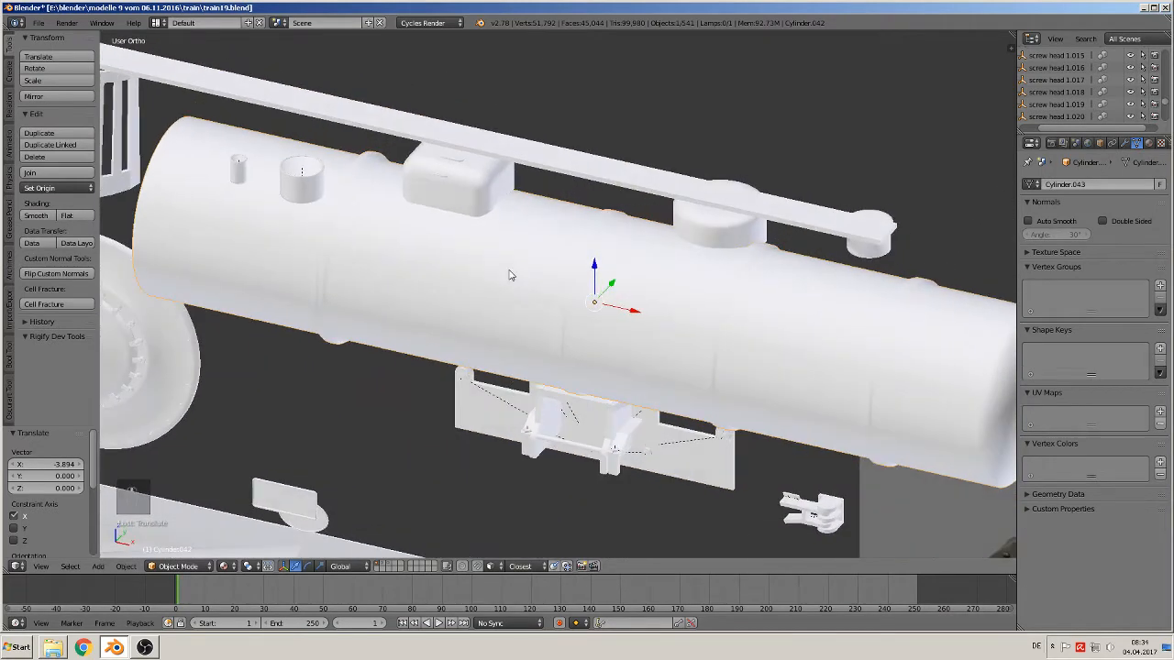
{"action": "right_click", "coordinate": [704, 238], "text": "shift"}
{"action": "right_click", "coordinate": [448, 188], "text": "shift"}
{"action": "right_click", "coordinate": [299, 183], "text": "shift"}
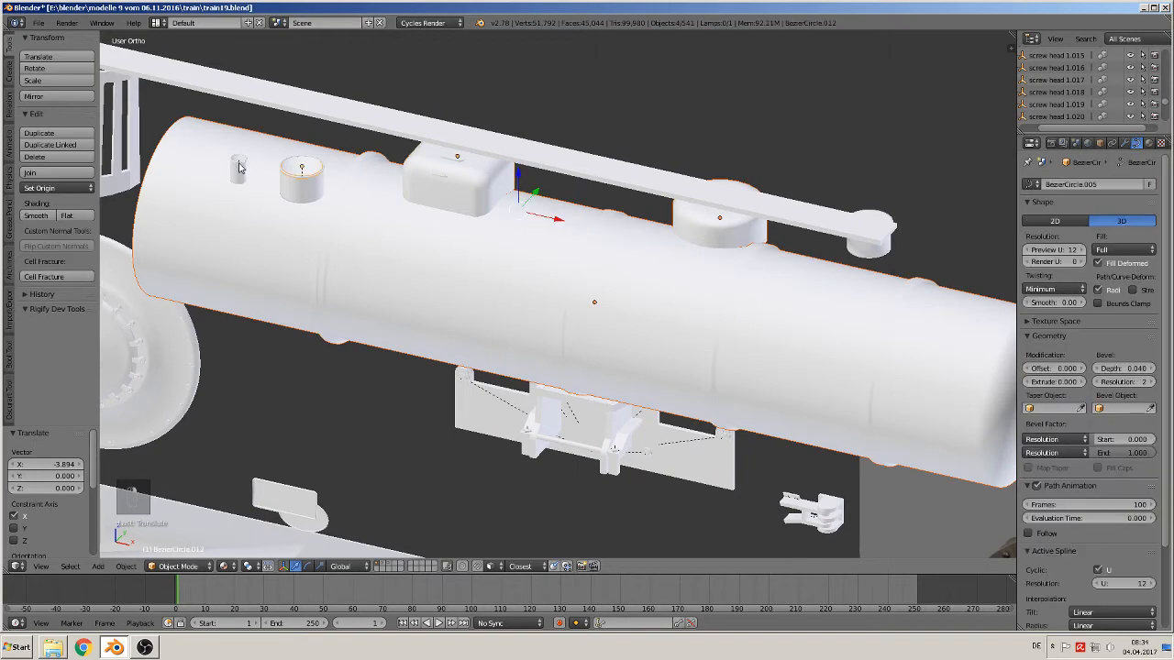
{"action": "right_click", "coordinate": [239, 167], "text": "shift"}
{"action": "right_click", "coordinate": [854, 254], "text": "shift"}
{"action": "middle_click_drag", "start_coordinate": [770, 277], "coordinate": [628, 249]}
{"action": "key", "text": "g"}
{"action": "key", "text": "y"}
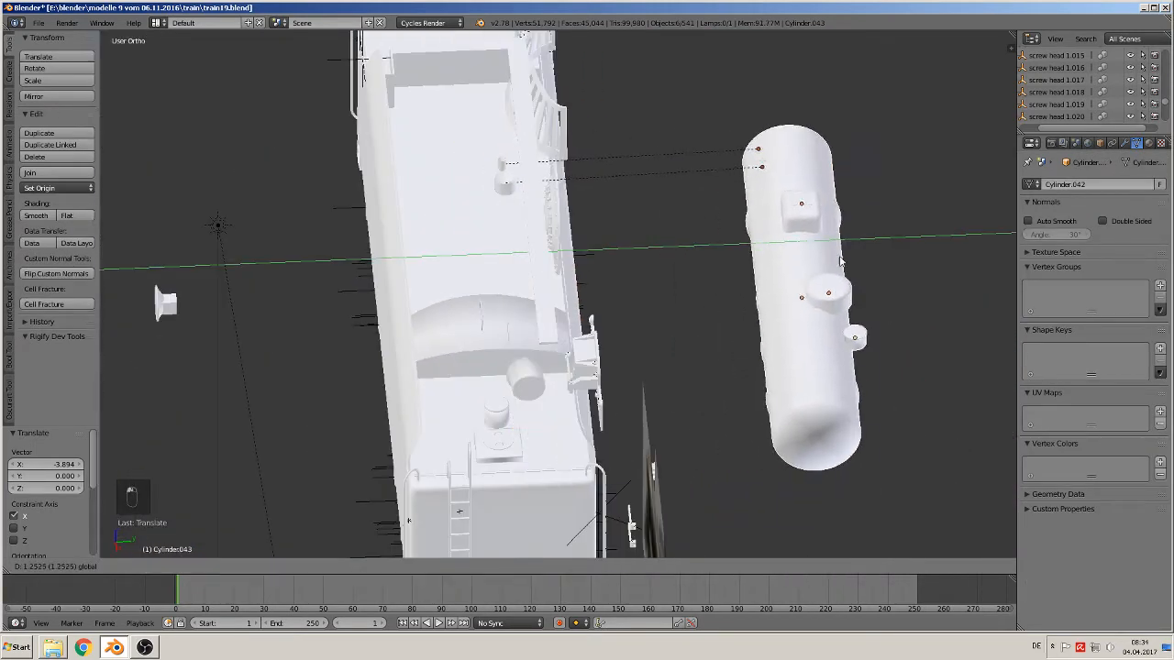
{"action": "left_click", "coordinate": [855, 267]}
- Move the round dome by about -0.116 along Y to centre it over the boiler
{"action": "key", "text": "KP_3"}
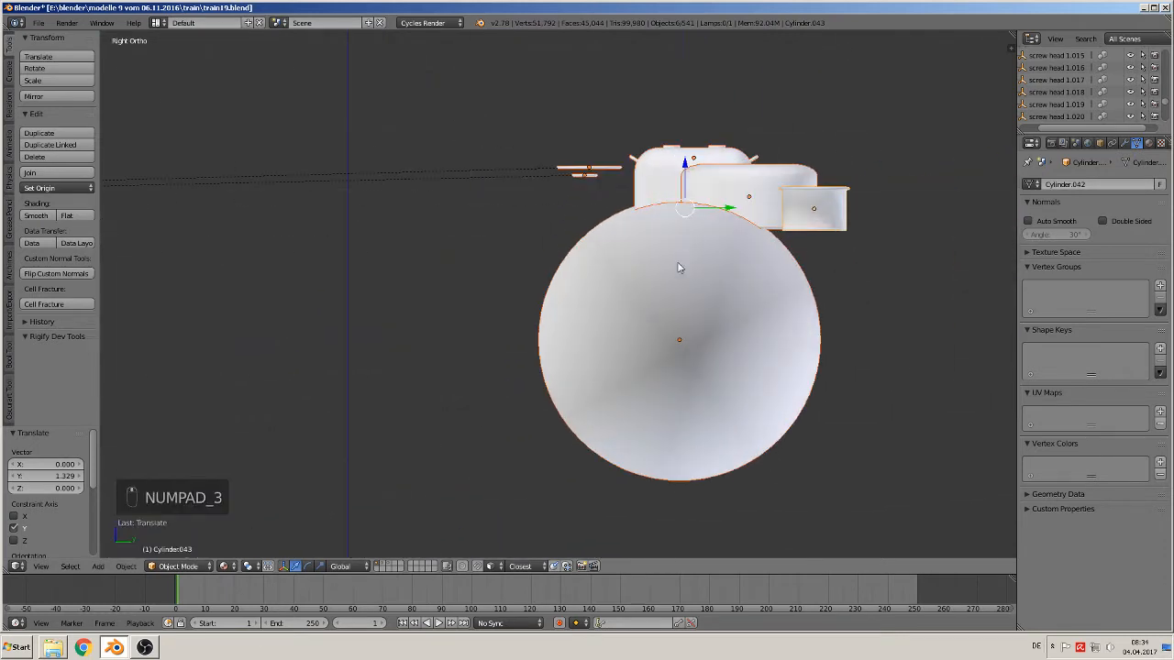
{"action": "right_click", "coordinate": [762, 184]}
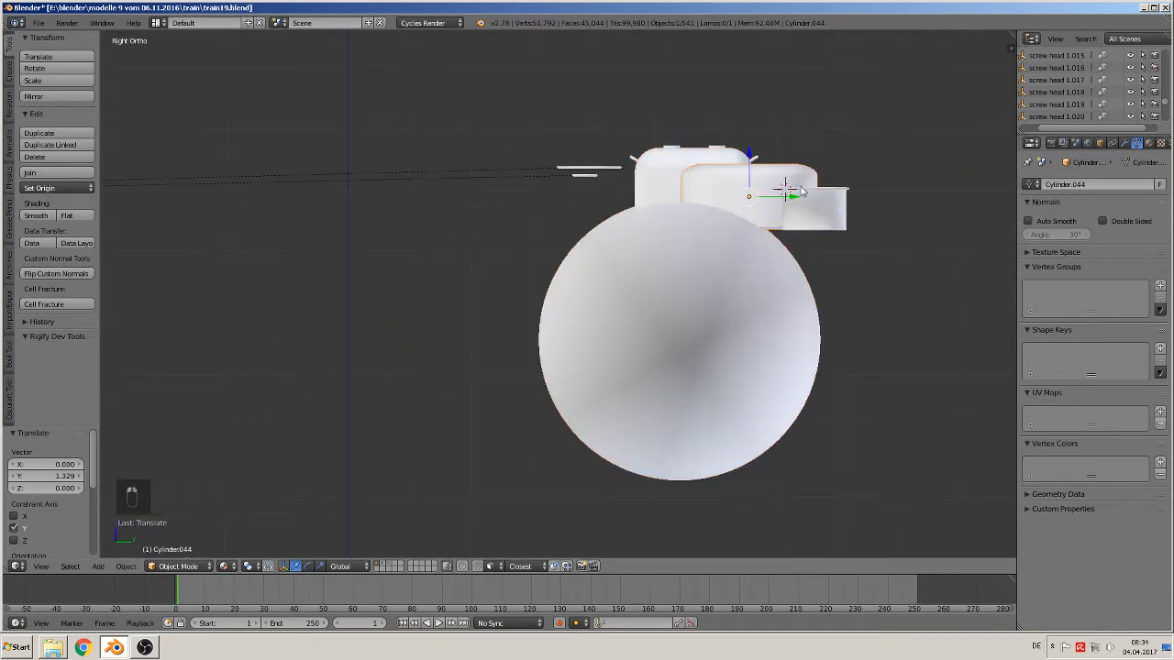
{"action": "key", "text": "g"}
{"action": "key", "text": "y"}
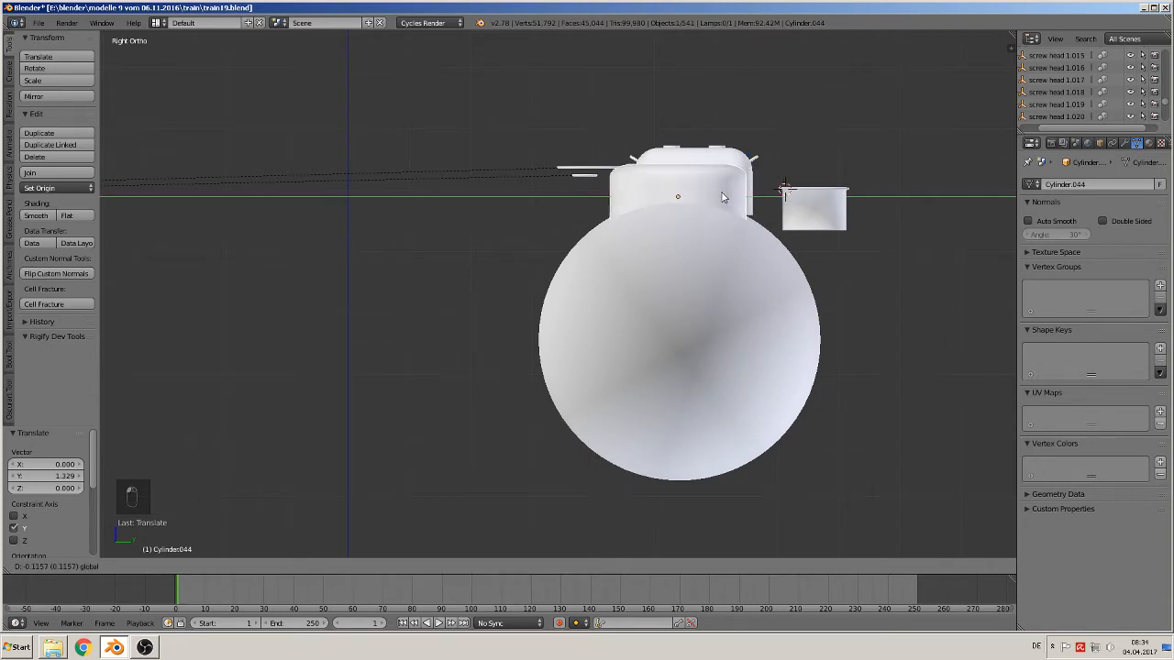
{"action": "left_click", "coordinate": [721, 197]}
- Move the box-shaped dome by -0.024 along Y to align it with the boiler's centre
{"action": "right_click", "coordinate": [704, 159]}
{"action": "key", "text": "g"}
{"action": "key", "text": "y"}
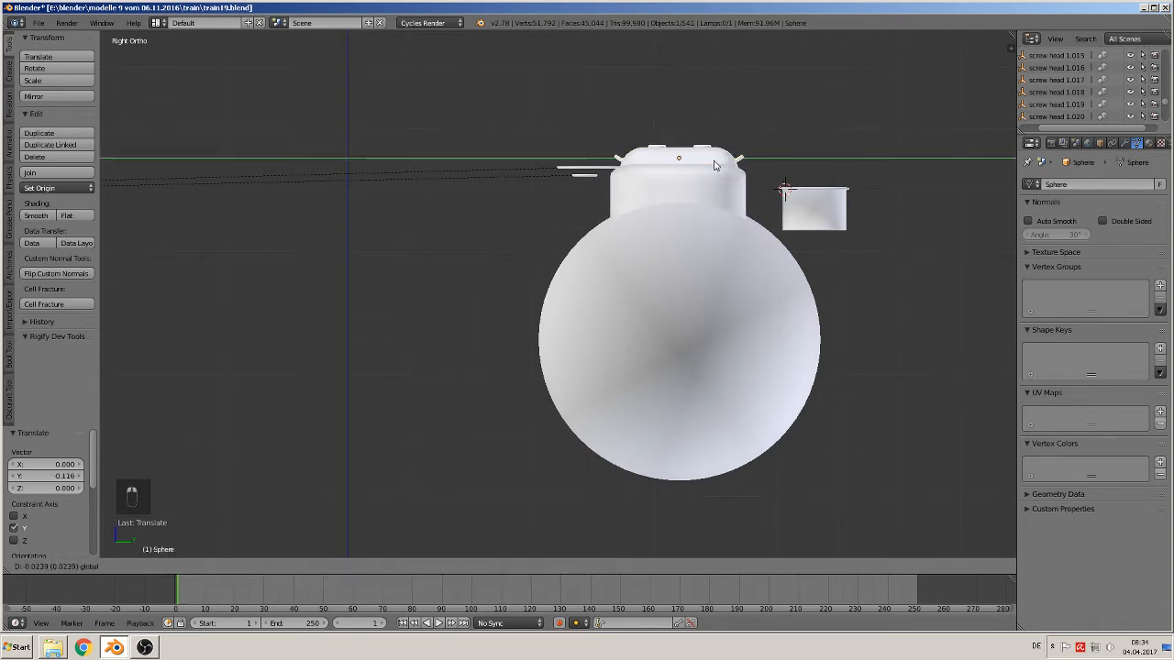
{"action": "left_click", "coordinate": [713, 162]}
- Move the small cylinder beyond the round dome by -0.224 along Y onto the boiler's centre line
{"action": "right_click", "coordinate": [820, 207]}
{"action": "key", "text": "g"}
{"action": "key", "text": "y"}
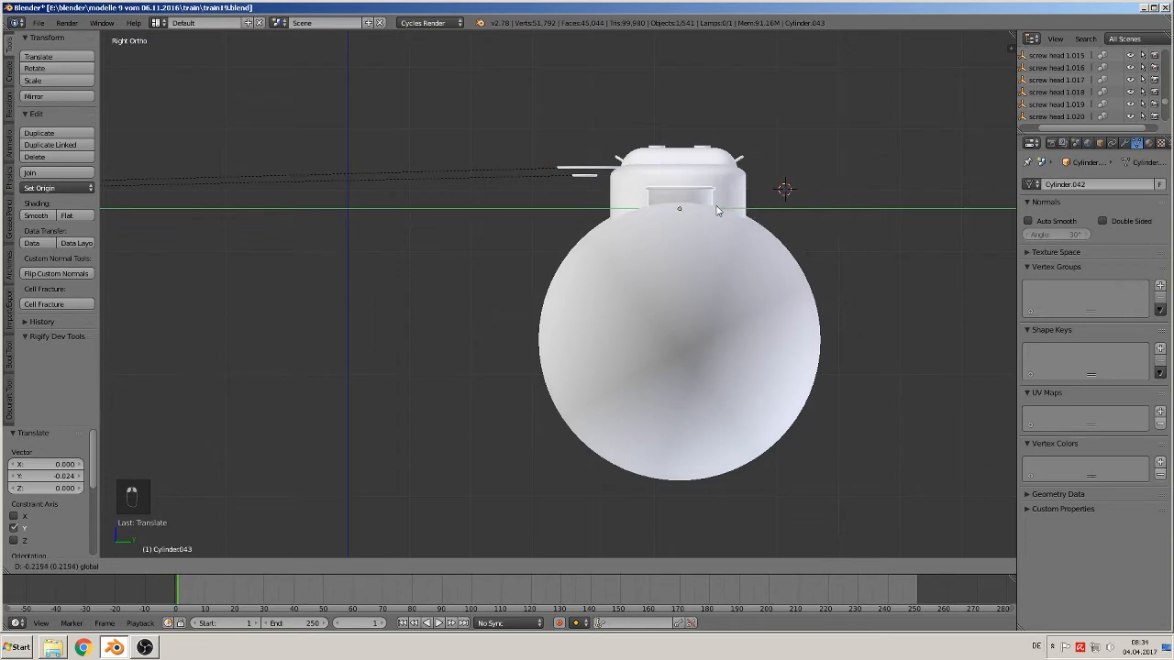
{"action": "left_click", "coordinate": [715, 209]}
- Select the large and small chimney cylinders and move them together by 1.445 along Y onto the boiler
{"action": "middle_click_drag", "start_coordinate": [715, 209], "coordinate": [826, 264]}
{"action": "scroll", "coordinate": [739, 260], "scroll_direction": "down", "scroll_amount": 3}
{"action": "middle_click_drag", "start_coordinate": [523, 266], "coordinate": [822, 365], "text": "shift"}
{"action": "middle_click_drag", "start_coordinate": [769, 325], "coordinate": [690, 329]}
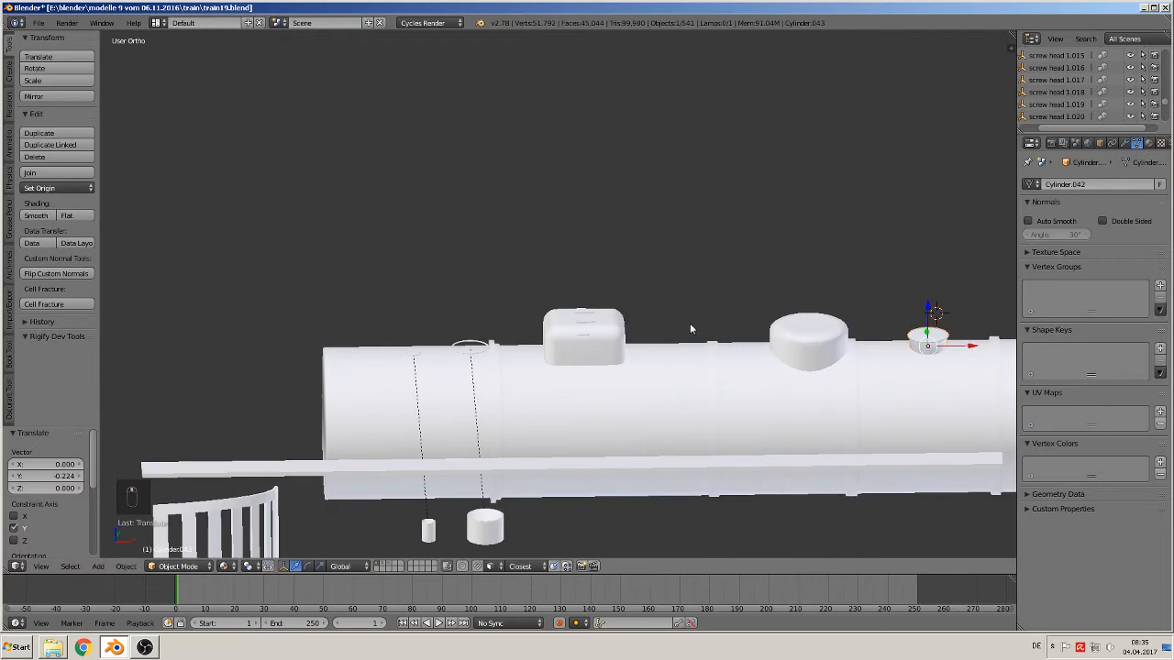
{"action": "right_click", "coordinate": [488, 530]}
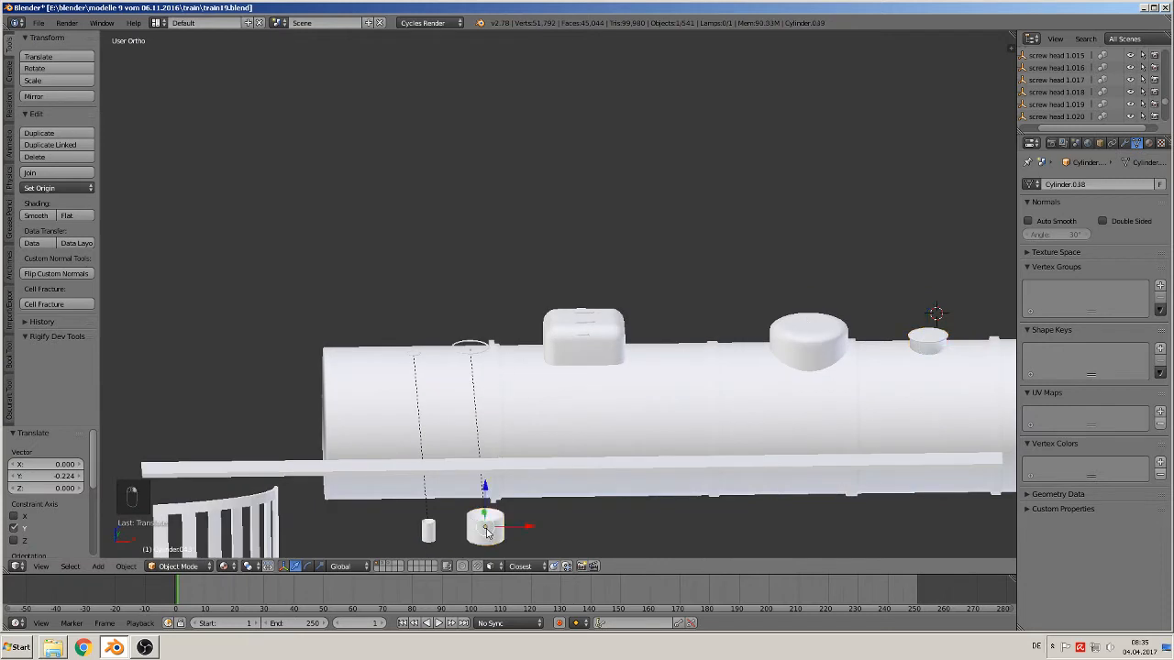
{"action": "right_click", "coordinate": [431, 532]}
{"action": "middle_click_drag", "start_coordinate": [431, 532], "coordinate": [396, 535]}
{"action": "left_click_drag", "start_coordinate": [483, 523], "coordinate": [730, 351]}
{"action": "left_click", "coordinate": [731, 351]}
{"action": "middle_click_drag", "start_coordinate": [731, 351], "coordinate": [653, 410]}
- Shift both chimney cylinders by 0.045 along Y to centre them on the boiler as seen from above
{"action": "key", "text": "KP_7"}
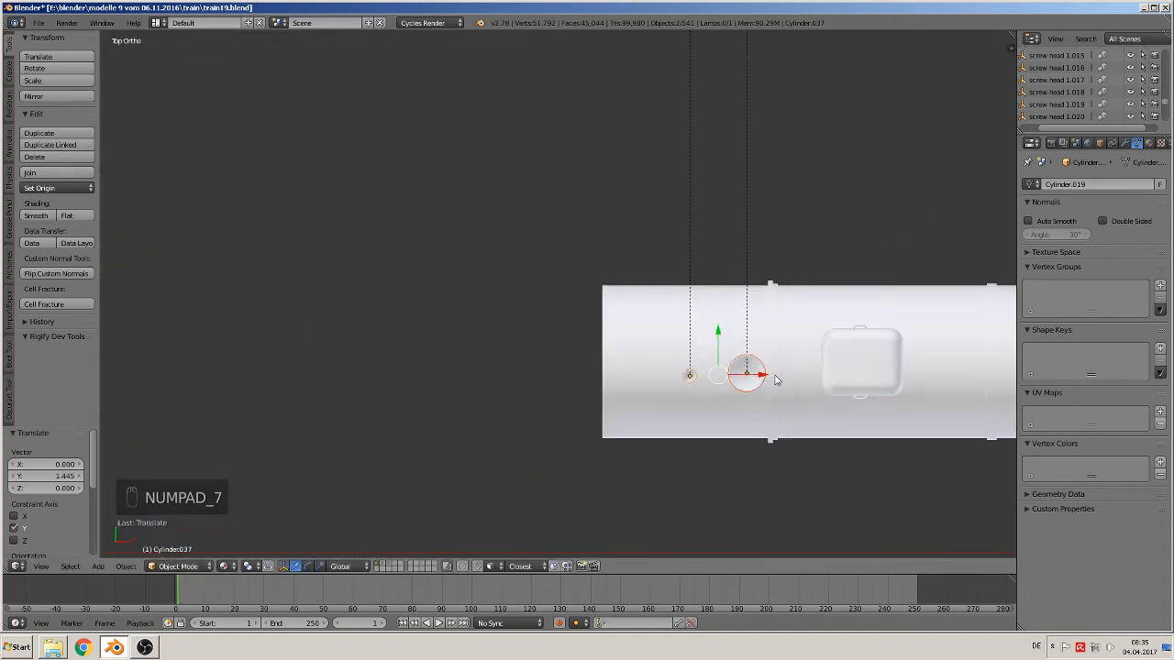
{"action": "key", "text": "g"}
{"action": "key", "text": "y"}
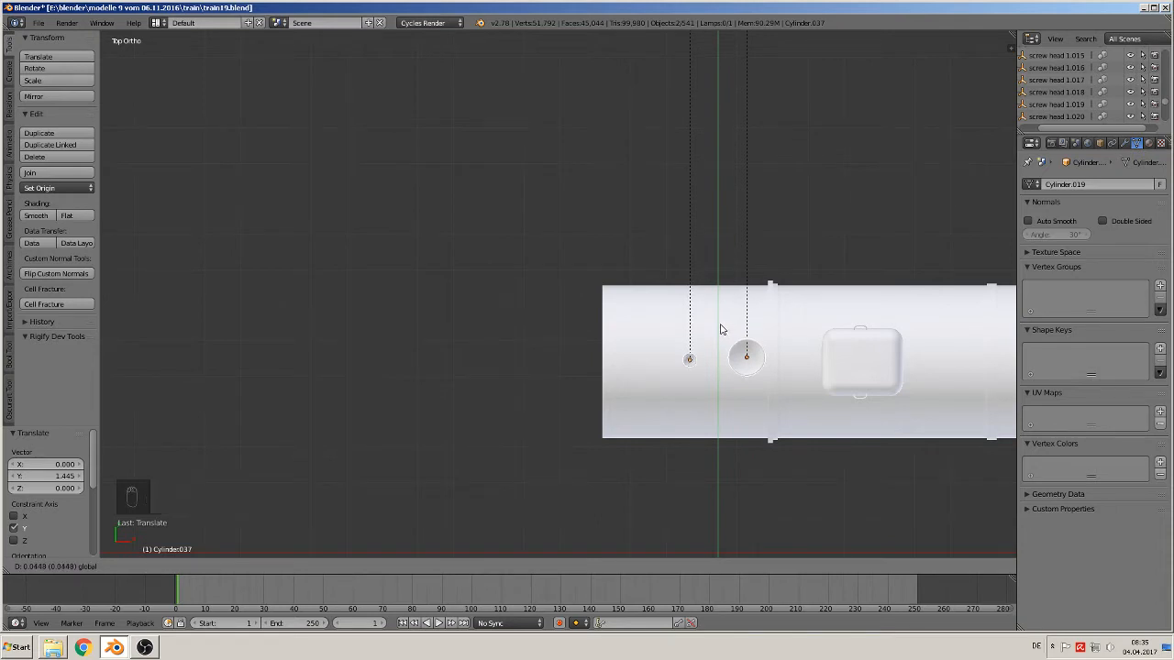
{"action": "left_click", "coordinate": [721, 330]}
- Shift the box-shaped dome by 0.010 along Y to fine-tune its centring on the boiler
{"action": "middle_click_drag", "start_coordinate": [905, 391], "coordinate": [574, 380], "text": "shift"}
{"action": "right_click", "coordinate": [530, 360]}
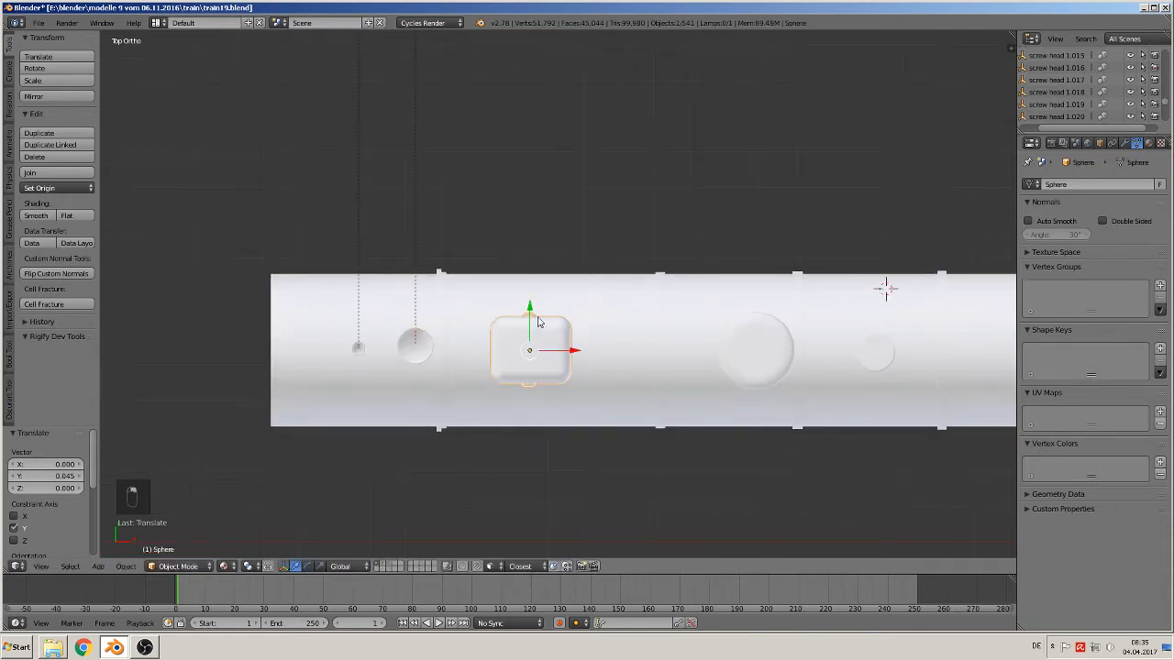
{"action": "key", "text": "g"}
{"action": "key", "text": "y"}
{"action": "left_click", "coordinate": [530, 314]}
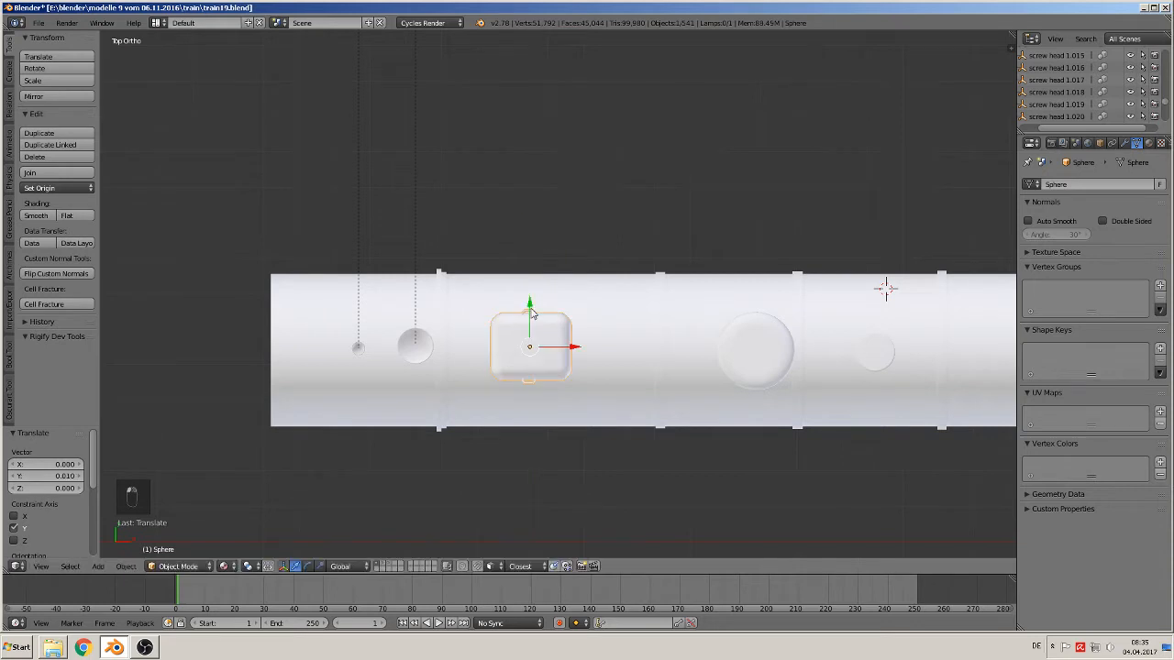
- Shift the round dome by 0.017 and the small cylinder beyond it by 0.016 along Y
{"action": "right_click", "coordinate": [777, 353]}
{"action": "key", "text": "g"}
{"action": "key", "text": "y"}
{"action": "left_click", "coordinate": [754, 320]}
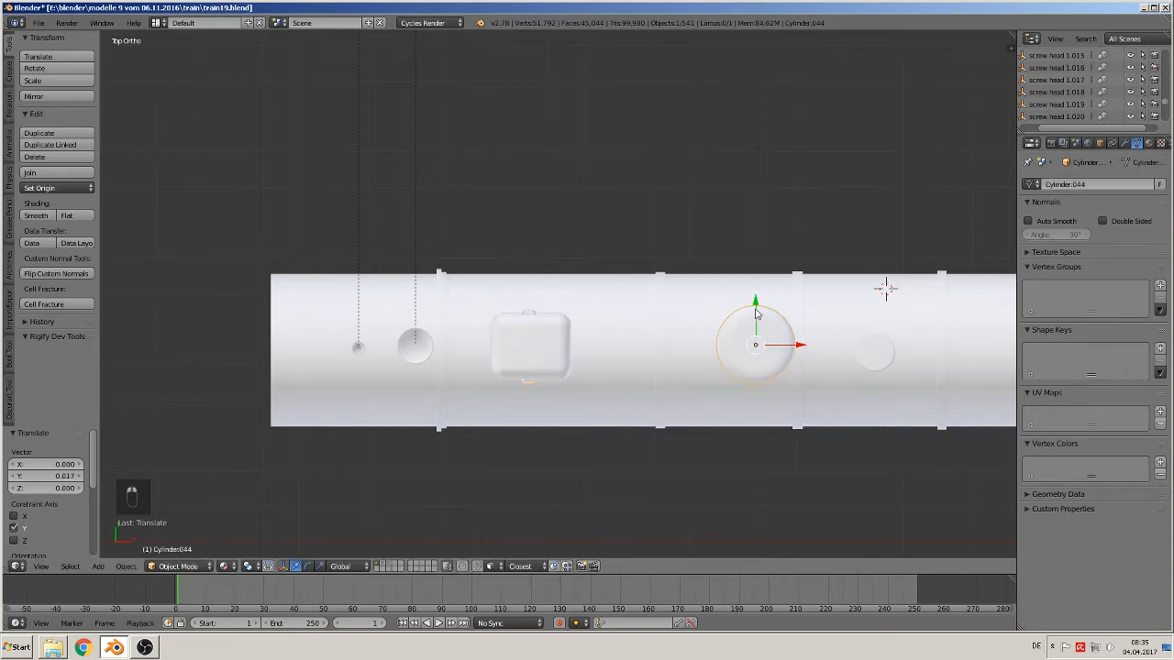
{"action": "right_click", "coordinate": [882, 358]}
{"action": "left_click_drag", "start_coordinate": [877, 322], "coordinate": [877, 317]}
- Select both displaced chimney rim circles and move them by -1.328 along Y back onto the chimney tops
{"action": "scroll", "coordinate": [812, 341], "scroll_direction": "down", "scroll_amount": 3}
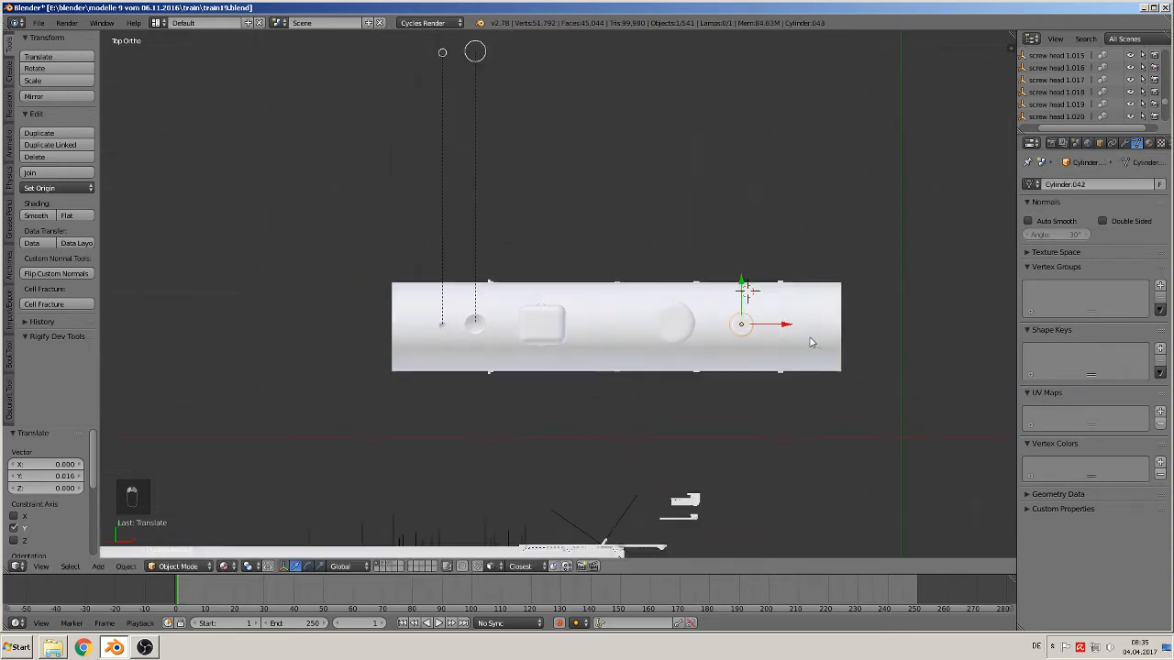
{"action": "middle_click_drag", "start_coordinate": [491, 182], "coordinate": [512, 197], "text": "shift"}
{"action": "right_click", "coordinate": [504, 76]}
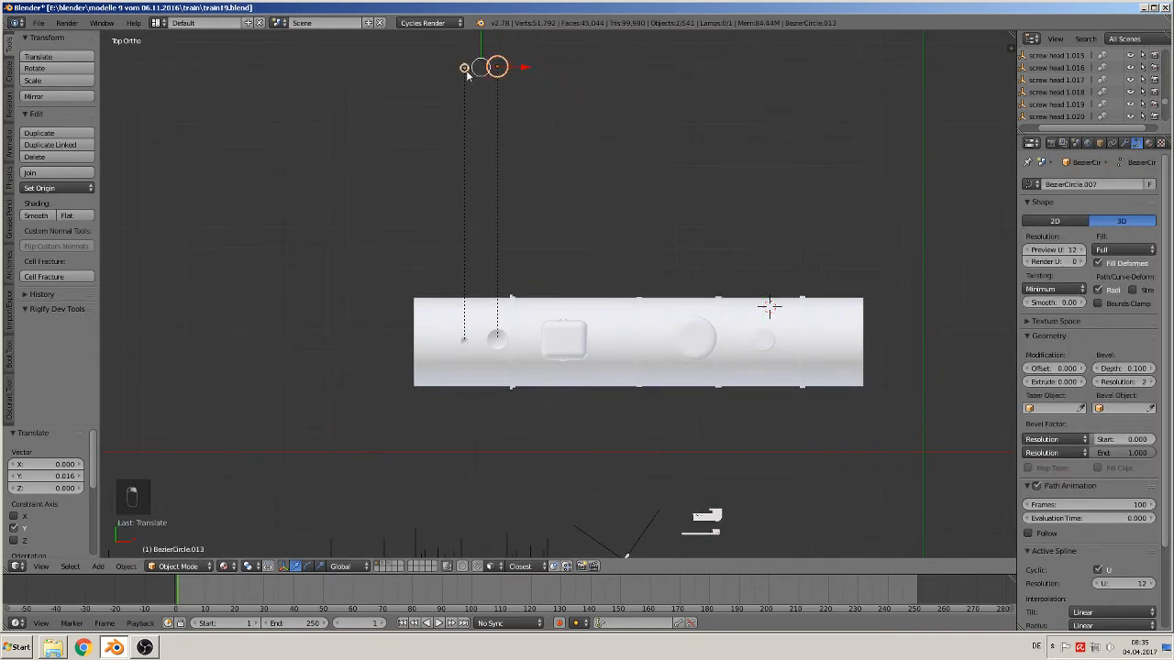
{"action": "left_click_drag", "start_coordinate": [486, 46], "coordinate": [474, 320]}
{"action": "scroll", "coordinate": [498, 317], "scroll_direction": "up", "scroll_amount": 6}
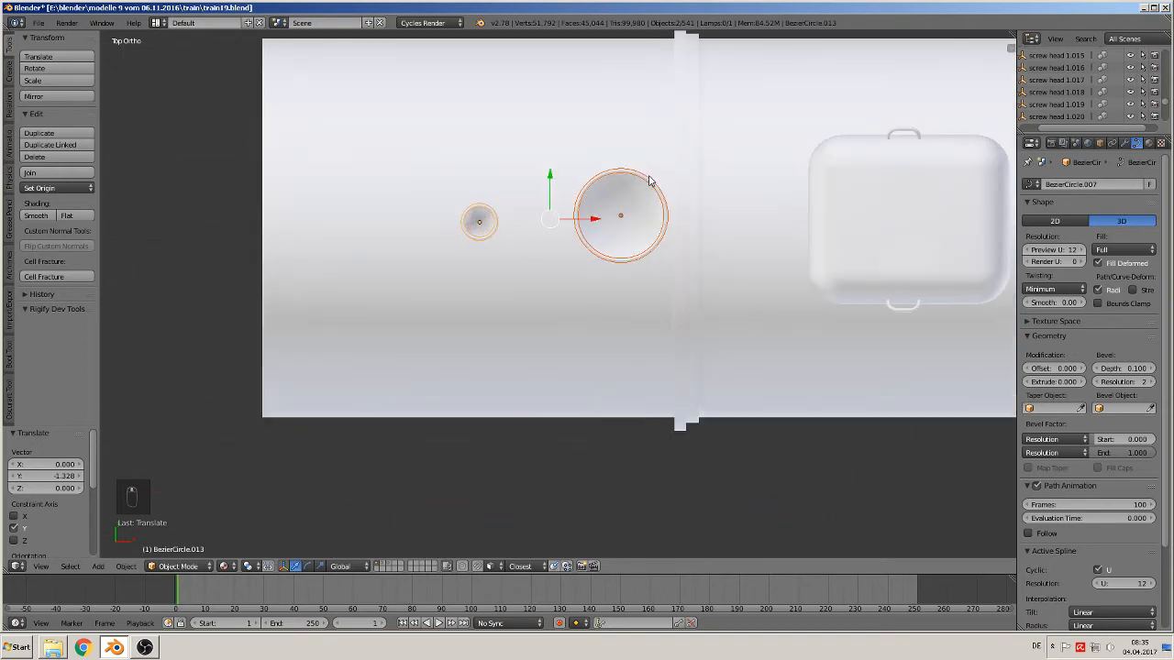
{"action": "middle_click_drag", "start_coordinate": [637, 278], "coordinate": [642, 154]}
{"action": "scroll", "coordinate": [631, 289], "scroll_direction": "down", "scroll_amount": 3}
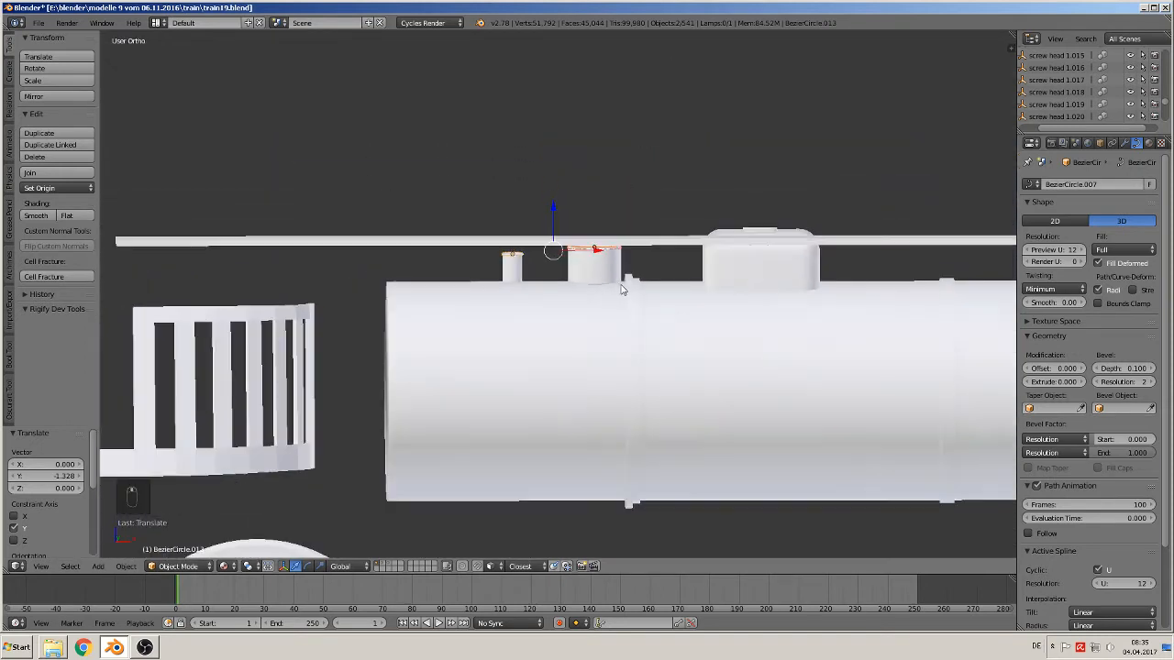
{"action": "middle_click_drag", "start_coordinate": [758, 330], "coordinate": [484, 308], "text": "shift"}
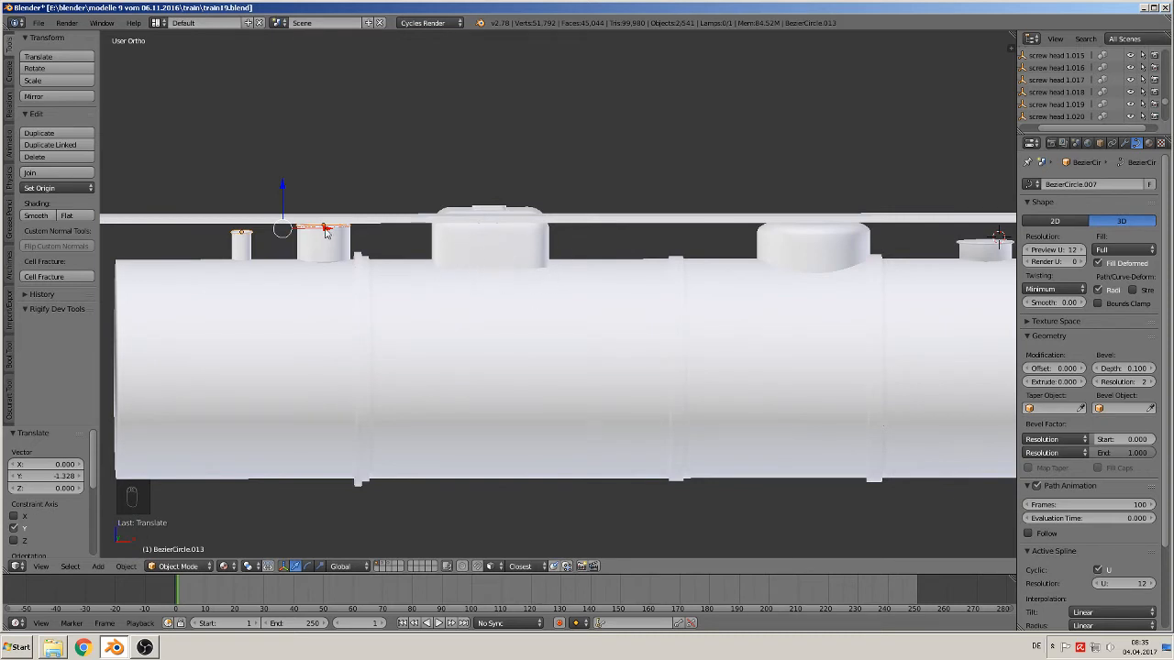
{"action": "scroll", "coordinate": [326, 232], "scroll_direction": "up", "scroll_amount": 5}
{"action": "right_click", "coordinate": [519, 134]}
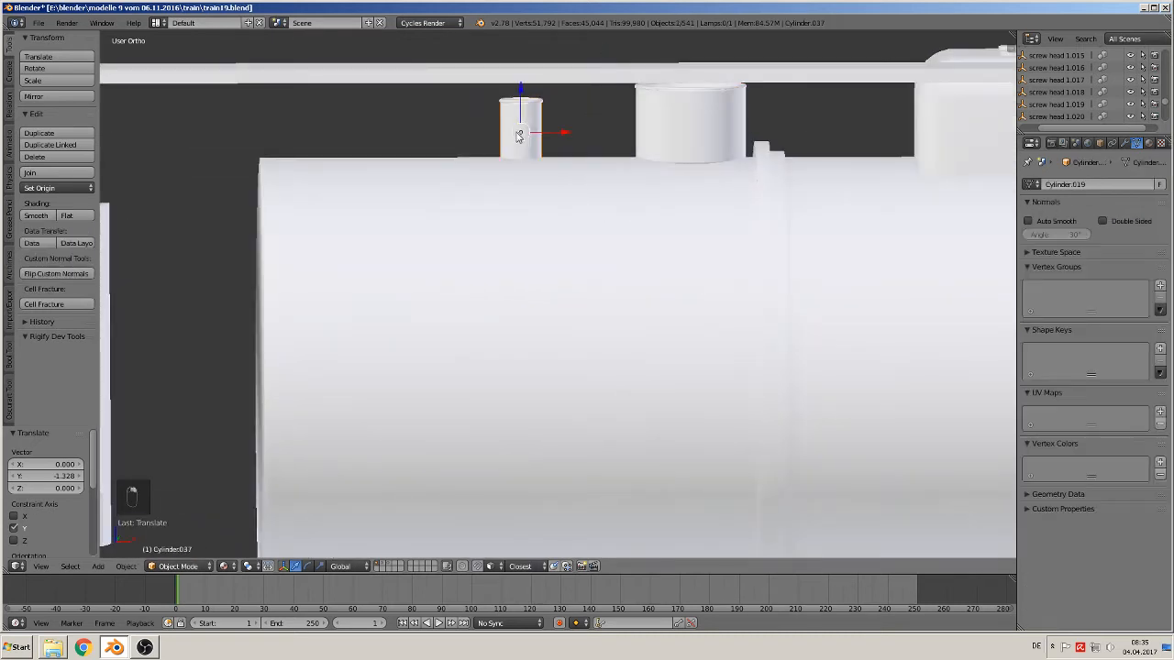
{"action": "key", "text": "Tab"}
{"action": "key", "text": "Tab"}
{"action": "scroll", "coordinate": [584, 314], "scroll_direction": "down", "scroll_amount": 6}
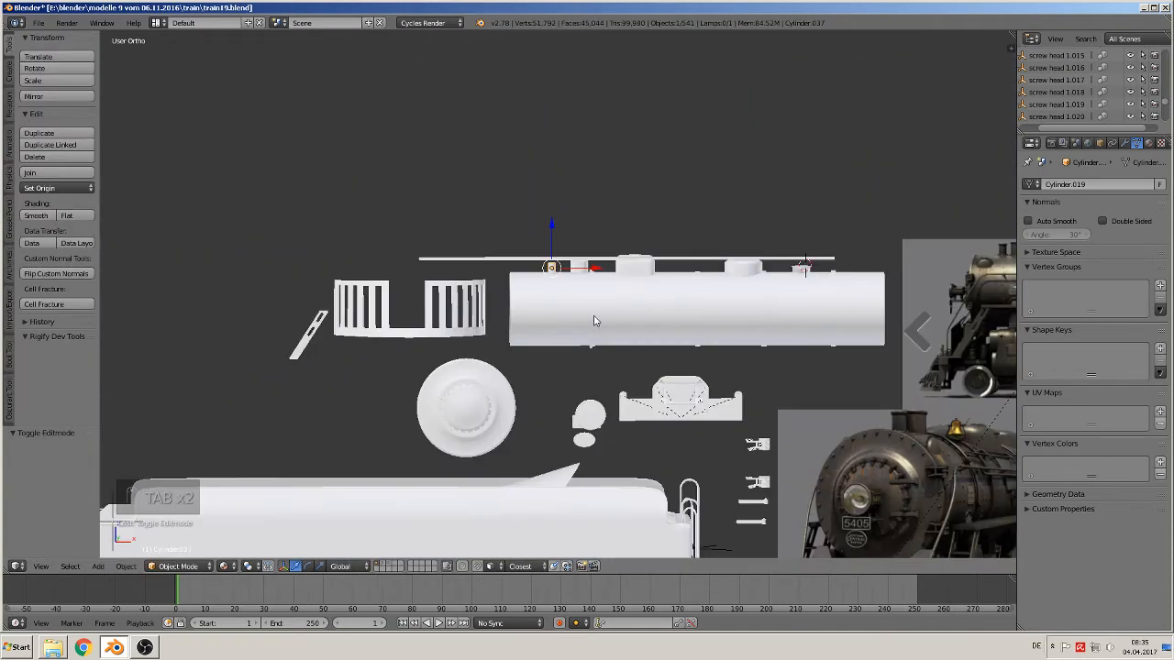
- Duplicate the boiler cylinder, place the copy well above the original, shift it by -2.956 along X, and save the file
{"action": "right_click", "coordinate": [595, 320]}
{"action": "key", "text": "shift+d"}
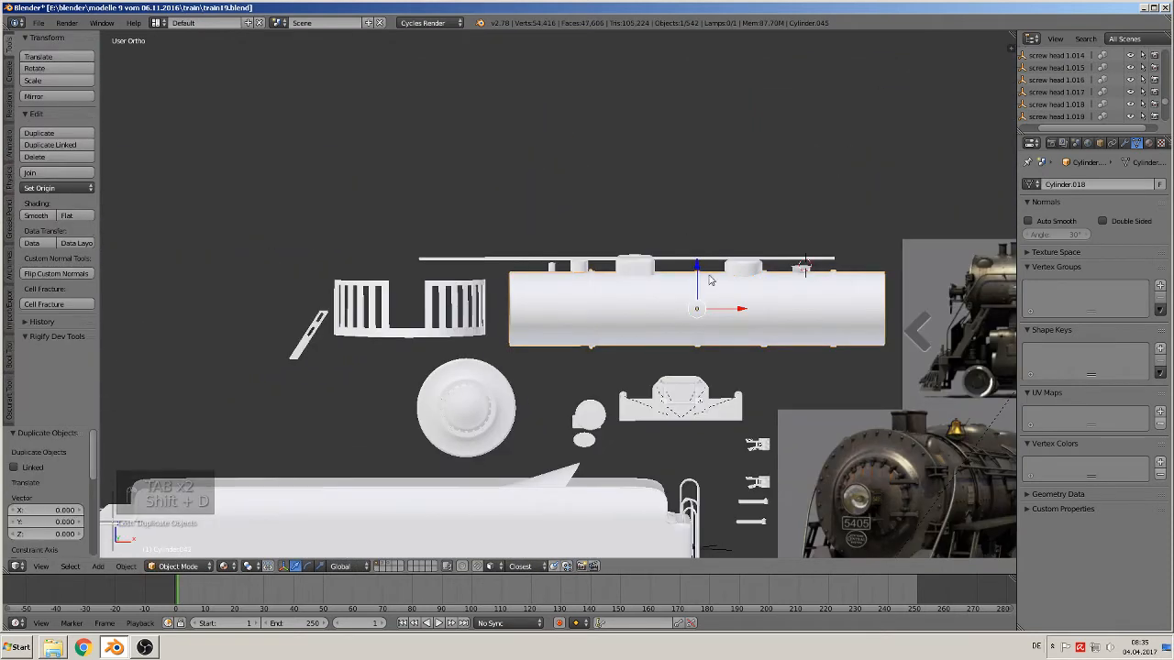
{"action": "left_click", "coordinate": [706, 97]}
{"action": "left_click_drag", "start_coordinate": [739, 110], "coordinate": [231, 113]}
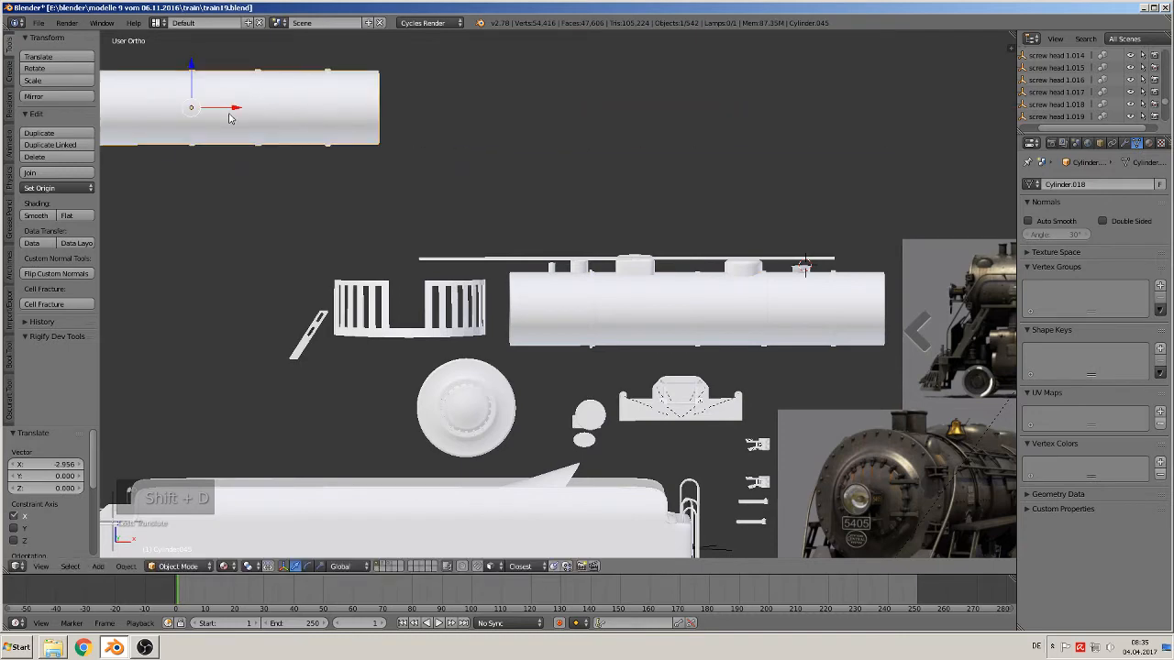
{"action": "scroll", "coordinate": [530, 295], "scroll_direction": "up", "scroll_amount": 4}
{"action": "scroll", "coordinate": [530, 296], "scroll_direction": "up", "scroll_amount": 1}
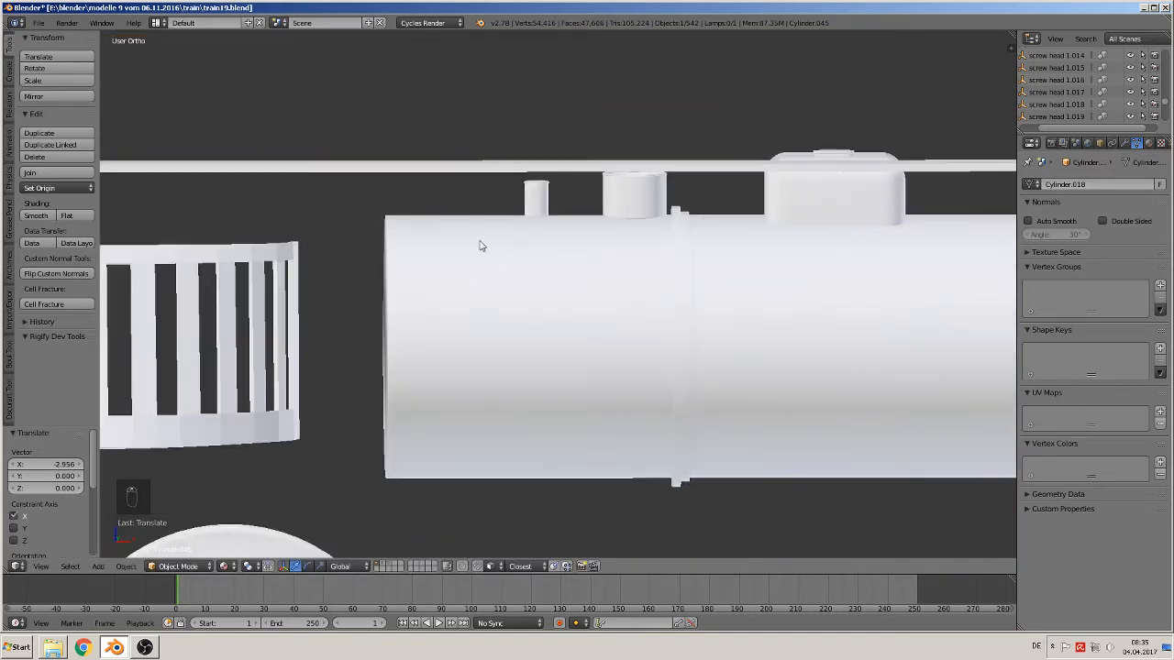
{"action": "left_click", "coordinate": [39, 22]}
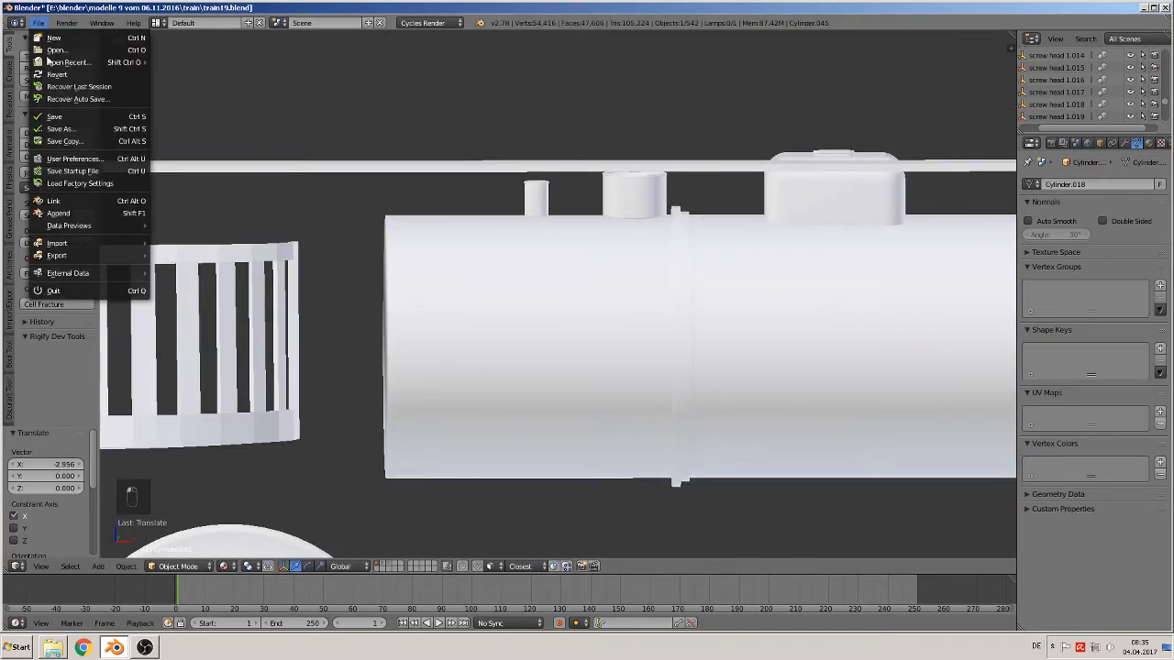
{"action": "left_click", "coordinate": [52, 117]}
- Duplicate the upper edge loop of the small chimney cylinder, separate it into its own object and select it
{"action": "scroll", "coordinate": [581, 184], "scroll_direction": "up", "scroll_amount": 4}
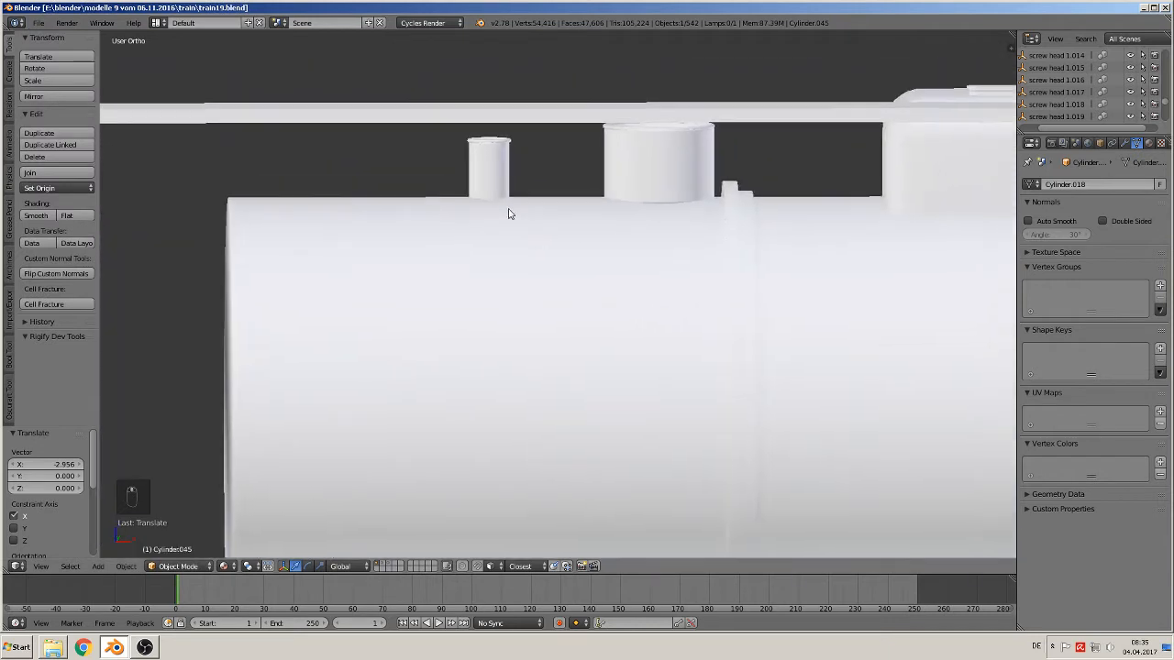
{"action": "right_click", "coordinate": [486, 179]}
{"action": "key", "text": "Tab"}
{"action": "scroll", "coordinate": [482, 176], "scroll_direction": "up", "scroll_amount": 3}
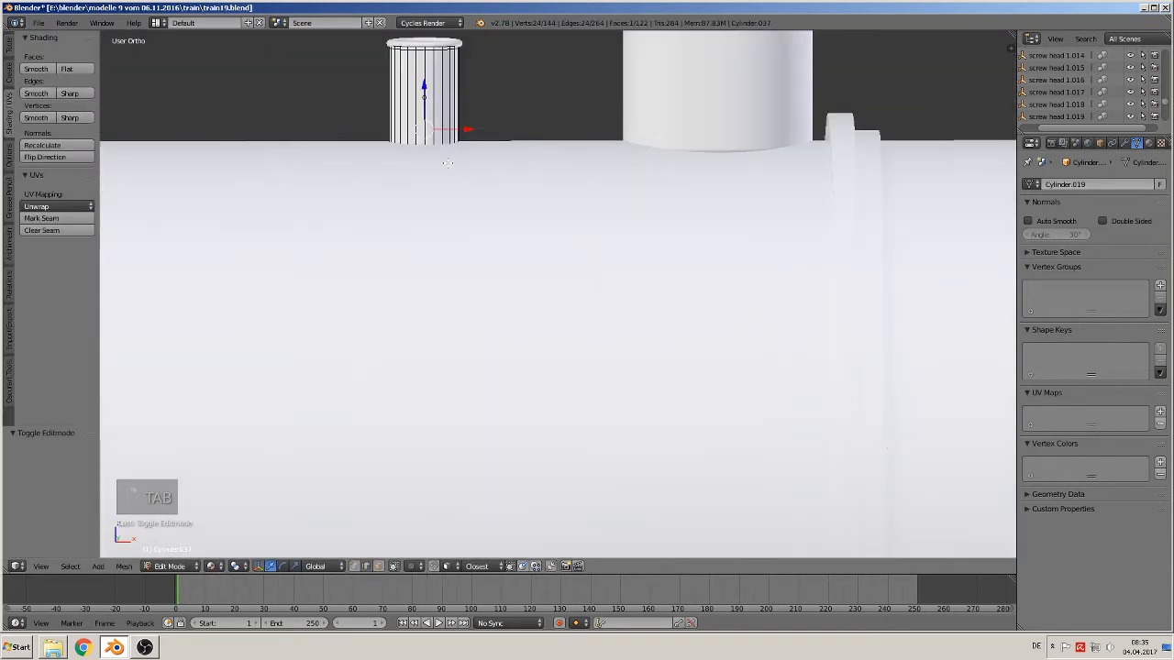
{"action": "middle_click_drag", "start_coordinate": [467, 187], "coordinate": [557, 270], "text": "shift"}
{"action": "scroll", "coordinate": [532, 224], "scroll_direction": "up", "scroll_amount": 2}
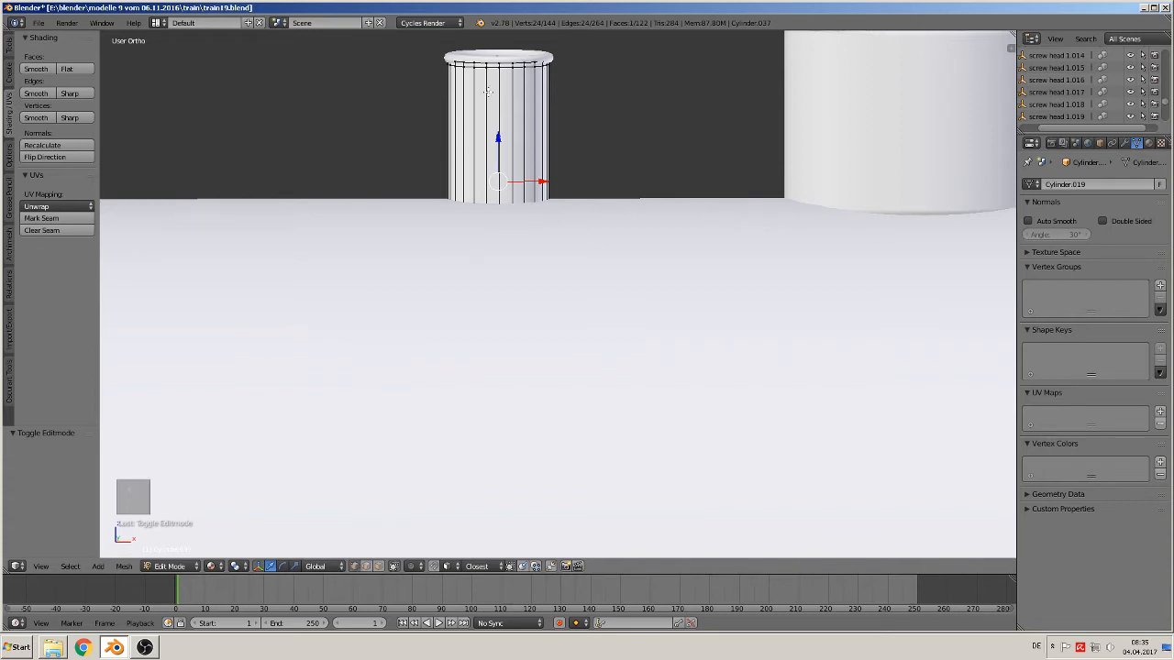
{"action": "right_click", "coordinate": [477, 66], "text": "alt"}
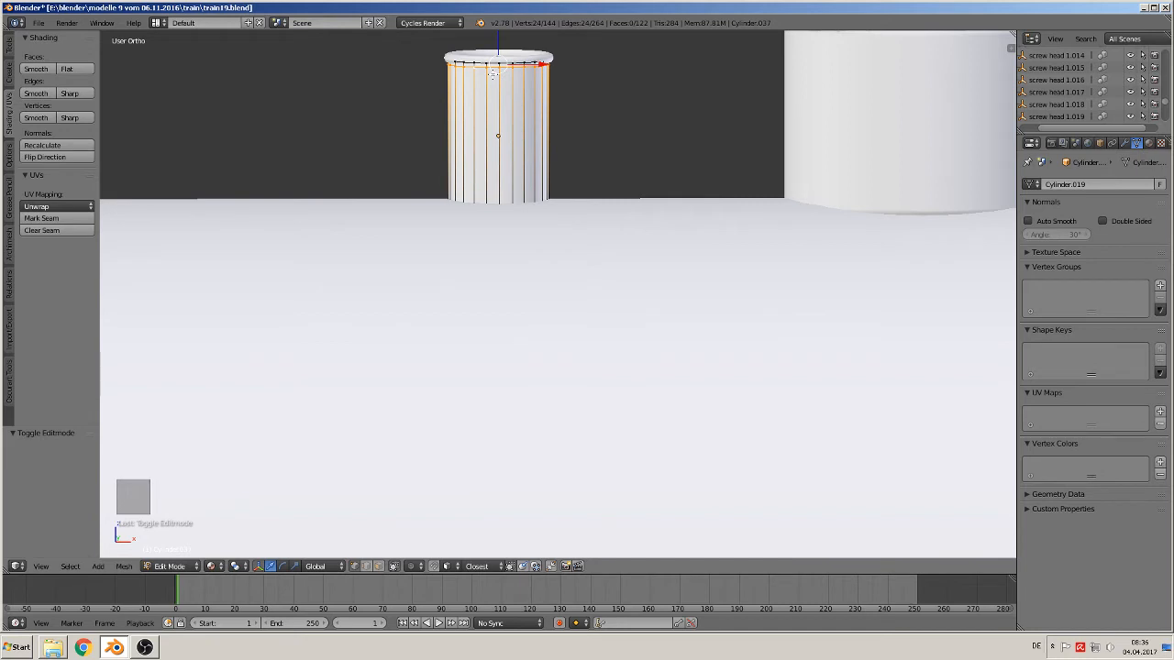
{"action": "key", "text": "shift+d"}
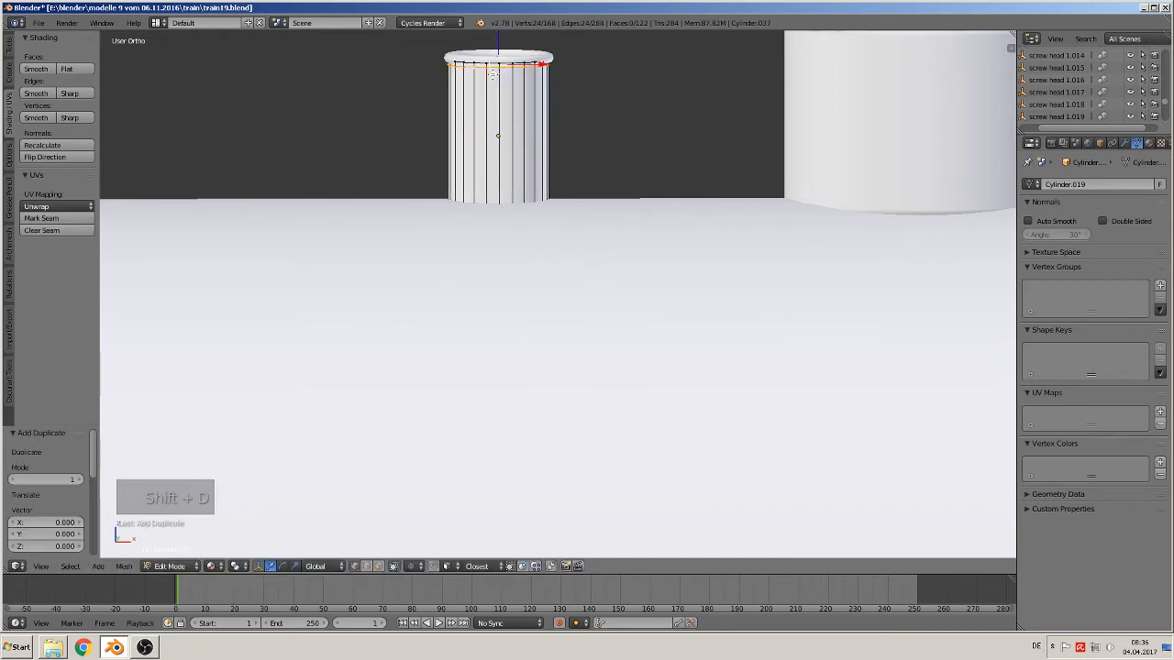
{"action": "key", "text": "p"}
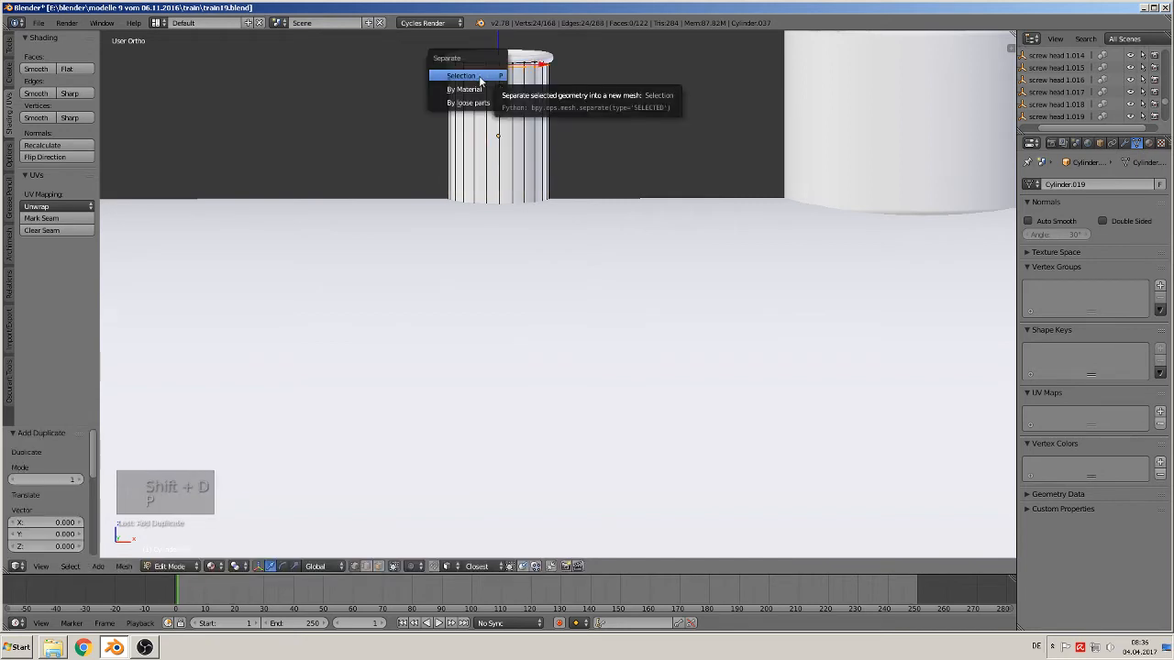
{"action": "left_click", "coordinate": [480, 77]}
{"action": "key", "text": "Tab"}
{"action": "right_click", "coordinate": [502, 70]}
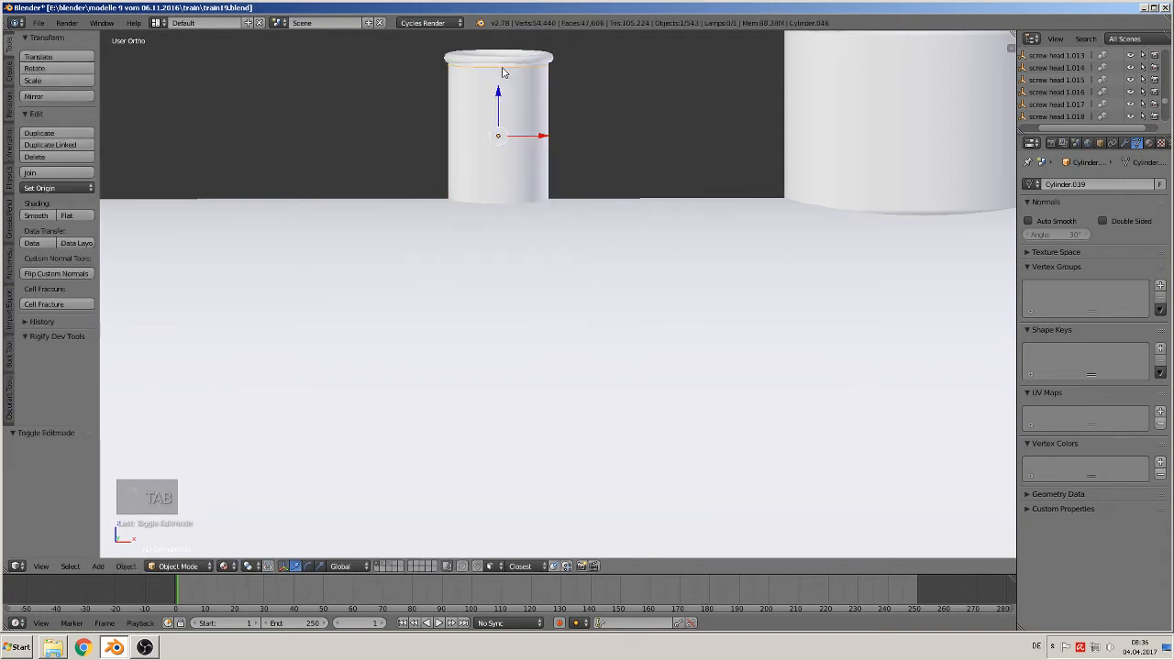
- Scale the separated circle by 1.350 and shift it 0.002 along Y to centre it around the small chimney in top view
{"action": "middle_click_drag", "start_coordinate": [500, 93], "coordinate": [511, 120]}
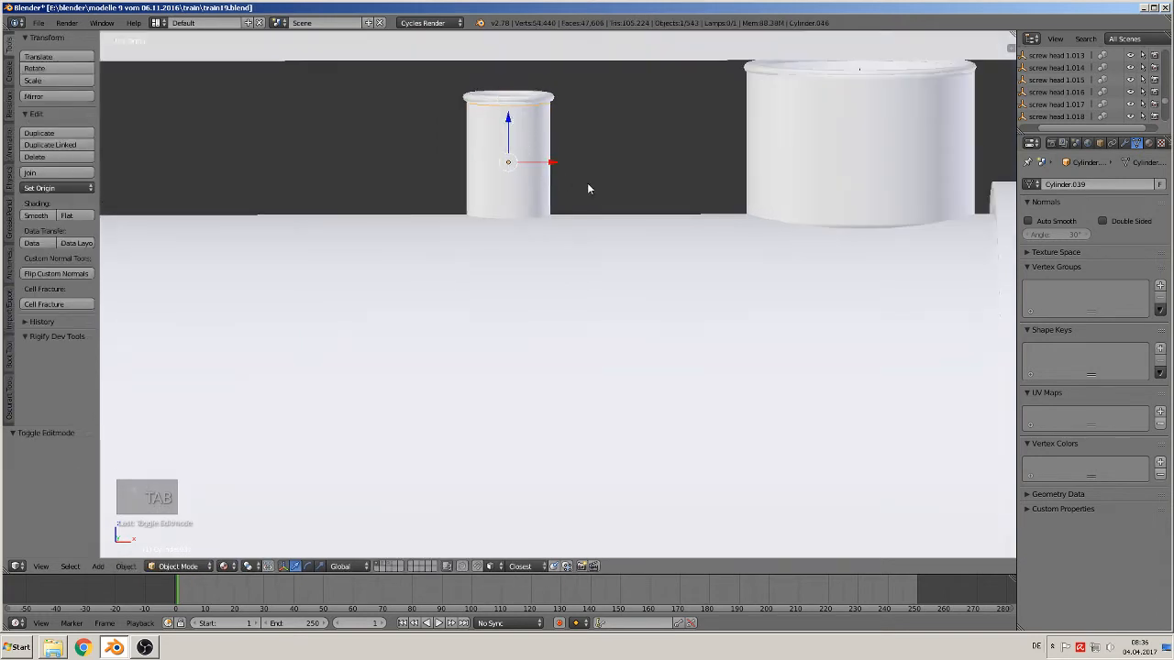
{"action": "key", "text": "s"}
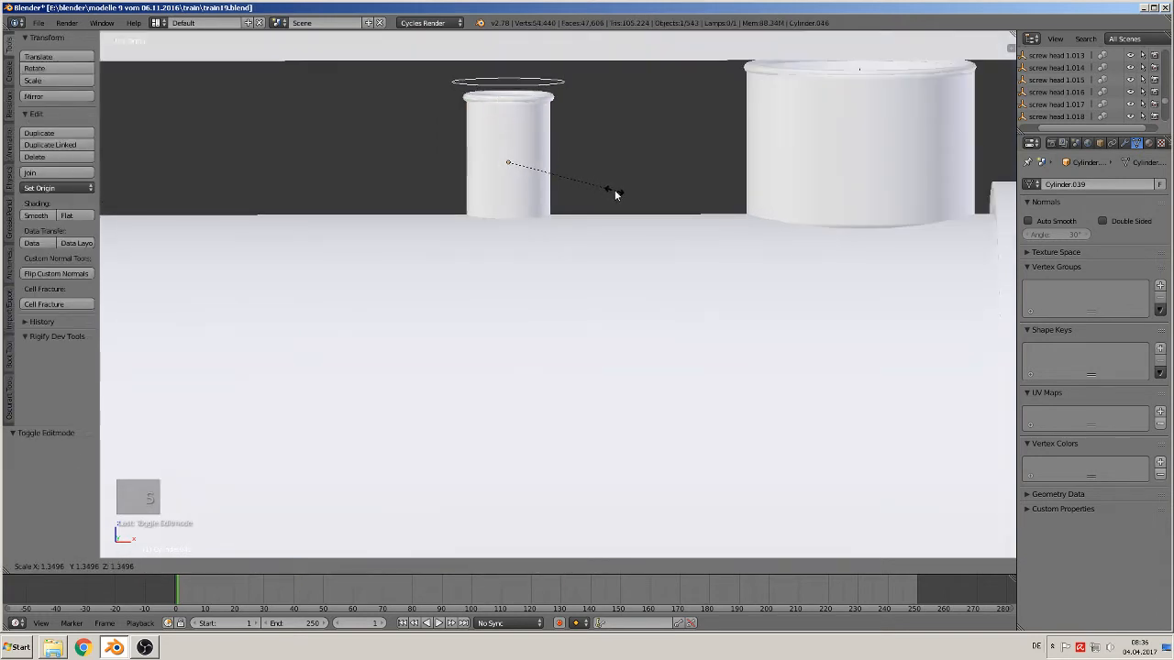
{"action": "left_click", "coordinate": [614, 190]}
{"action": "key", "text": "KP_7"}
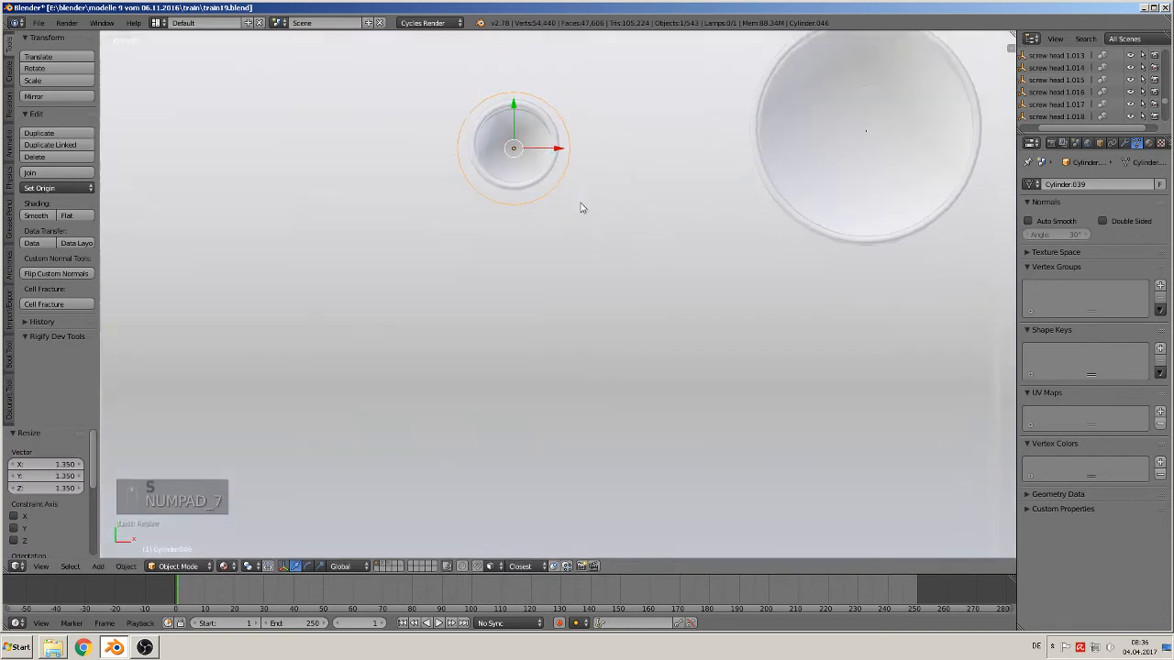
{"action": "key", "text": "g"}
{"action": "key", "text": "y"}
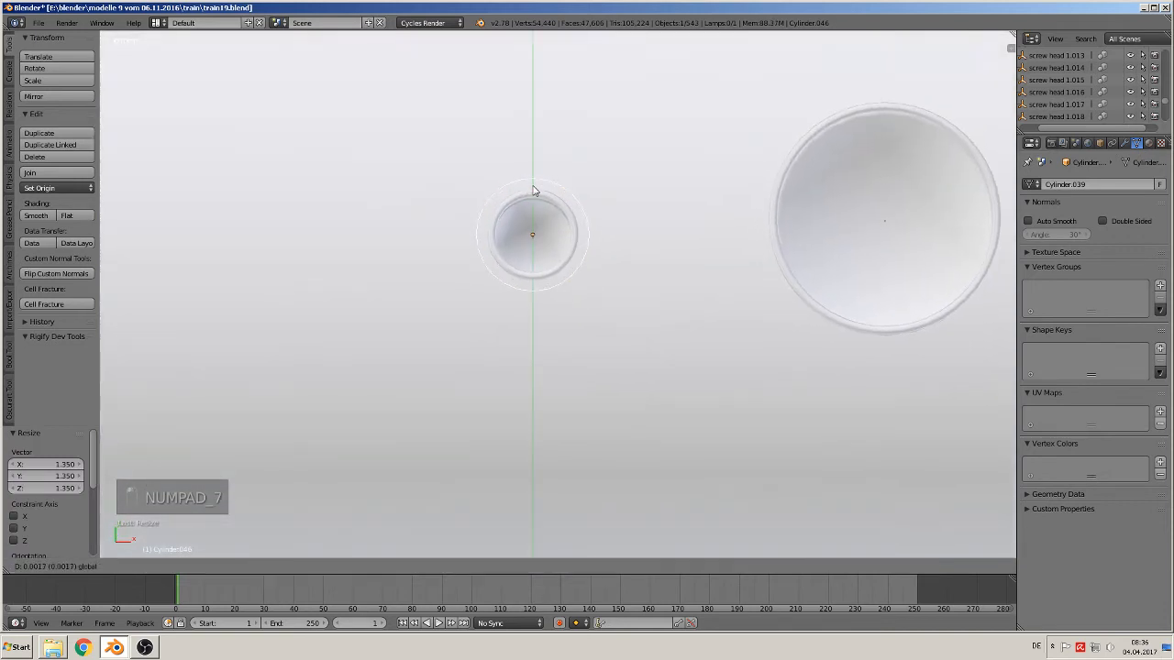
{"action": "left_click", "coordinate": [533, 190]}
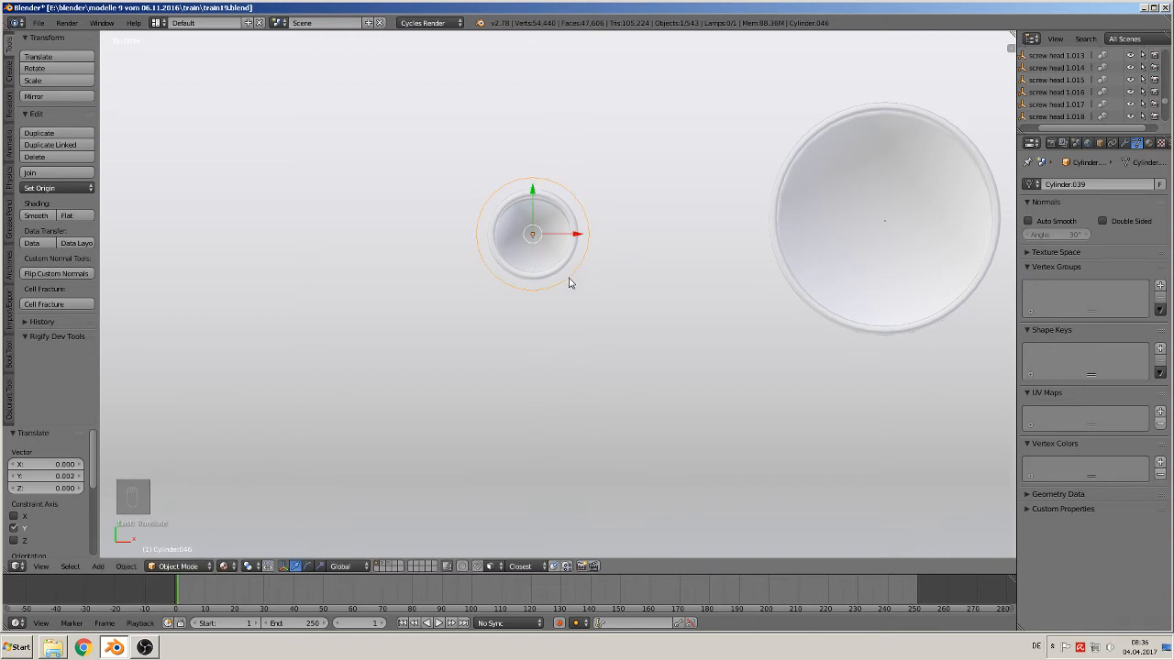
{"action": "scroll", "coordinate": [569, 283], "scroll_direction": "down", "scroll_amount": 2}
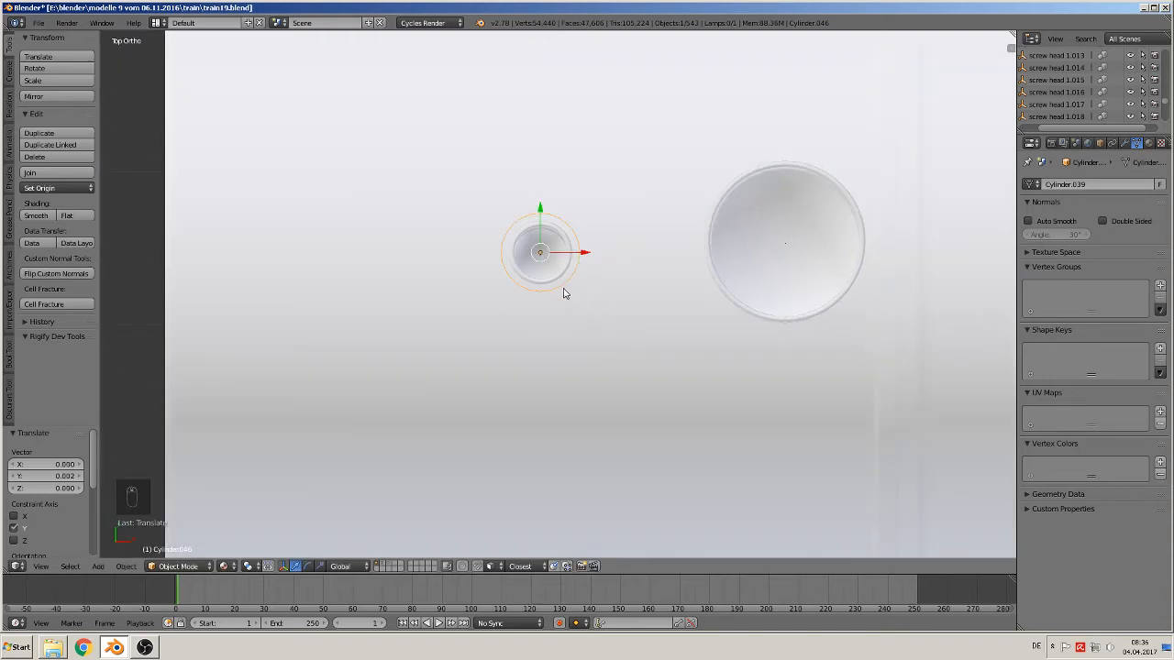
- Cut the circle's outline into the boiler mesh from the top view with Knife Project
{"action": "right_click", "coordinate": [581, 320], "text": "shift"}
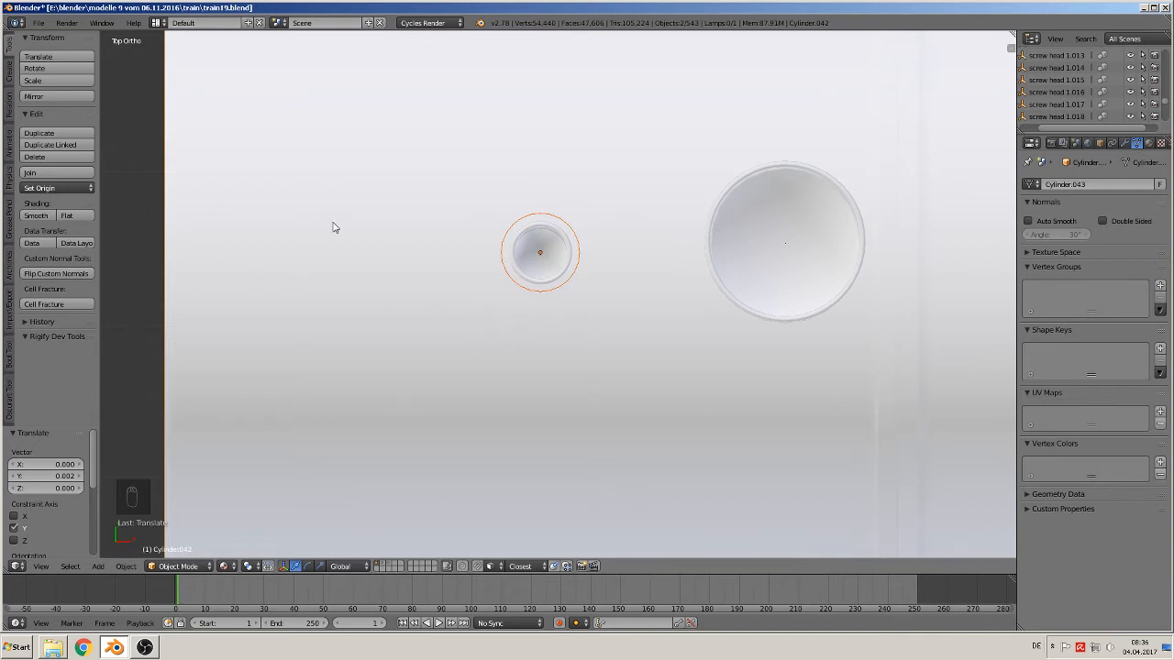
{"action": "key", "text": "Tab"}
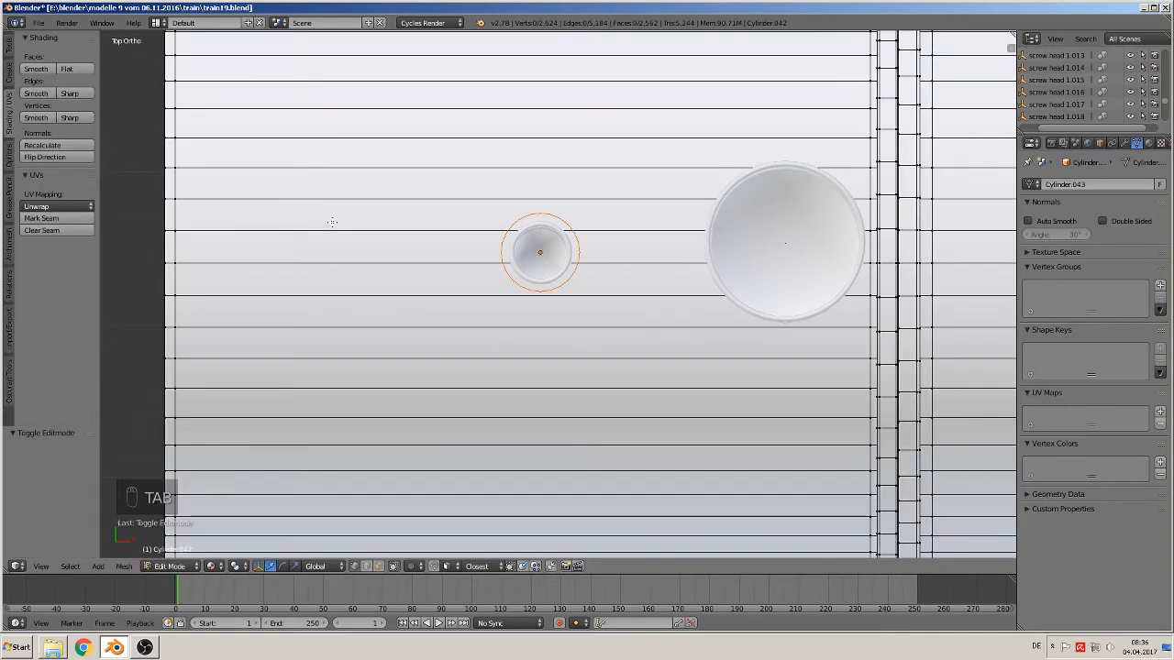
{"action": "key", "text": "e"}
{"action": "key", "text": "e"}
{"action": "key", "text": "e"}
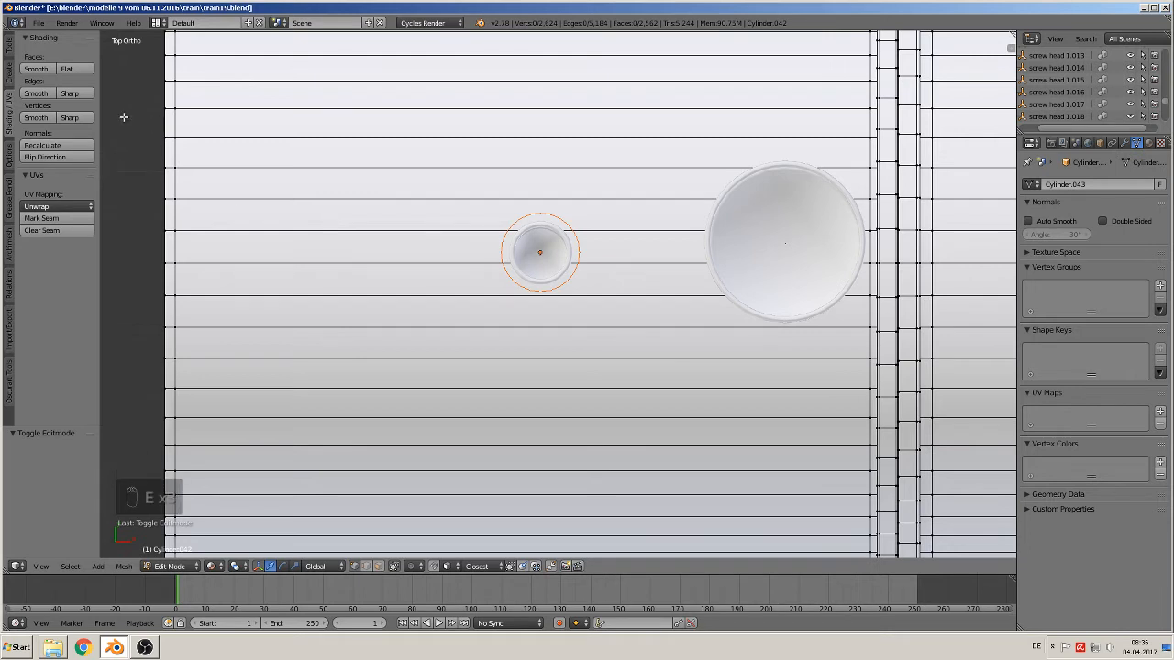
{"action": "left_click", "coordinate": [9, 45]}
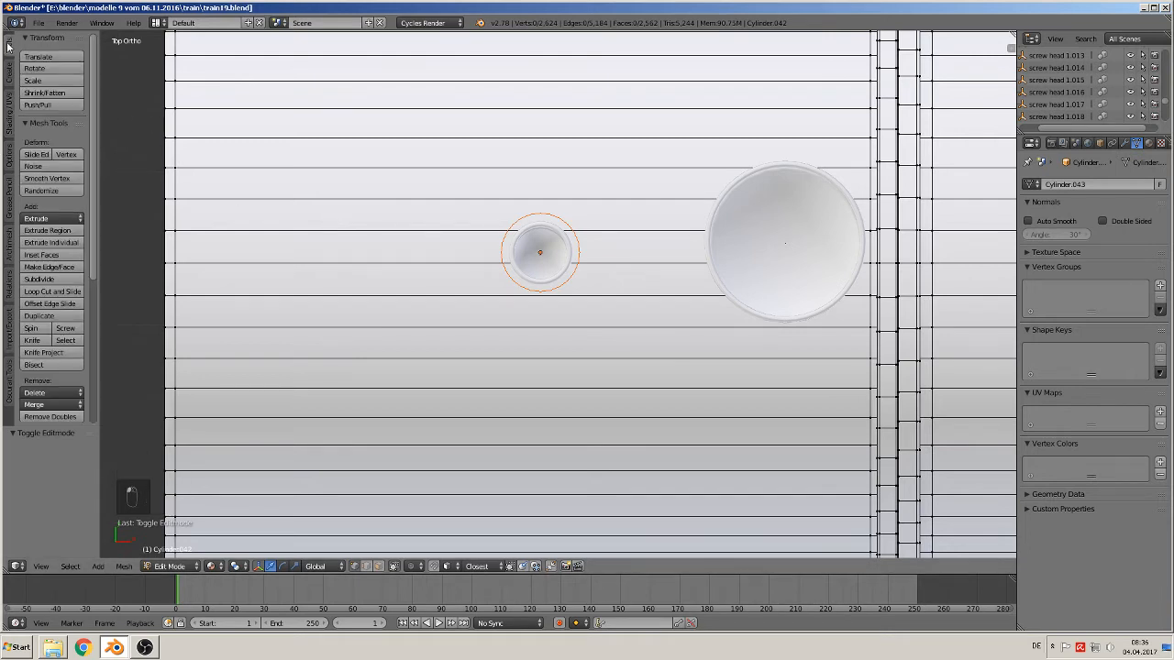
{"action": "left_click", "coordinate": [36, 352]}
{"action": "key", "text": "Tab"}
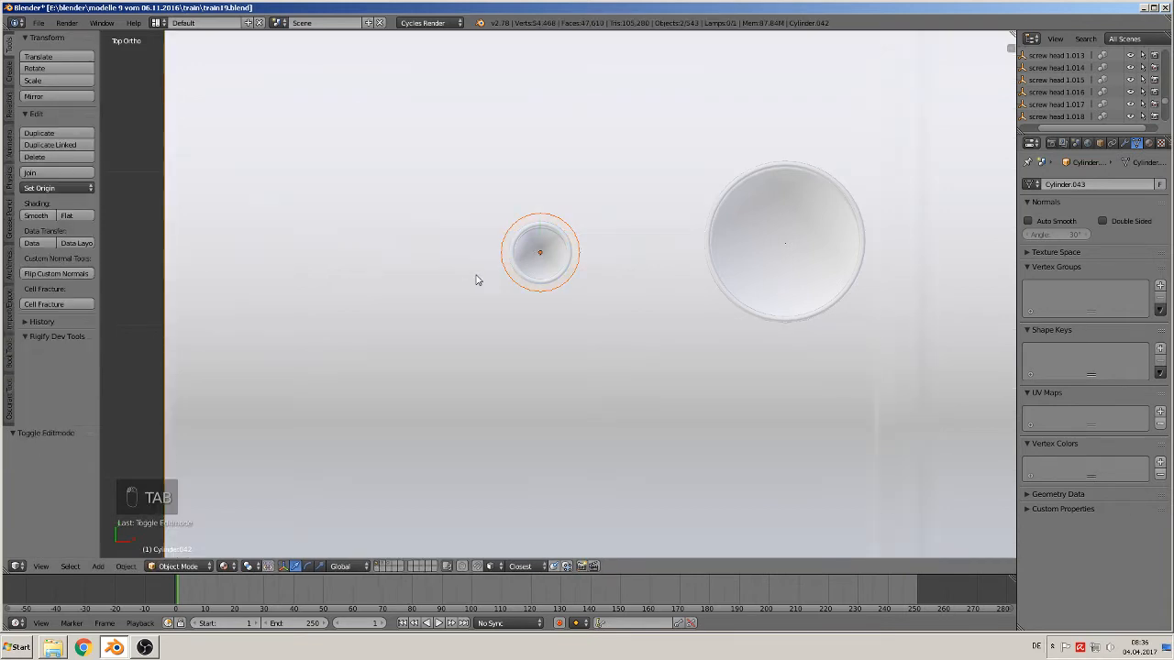
{"action": "key", "text": "Tab"}
{"action": "key", "text": "Tab"}
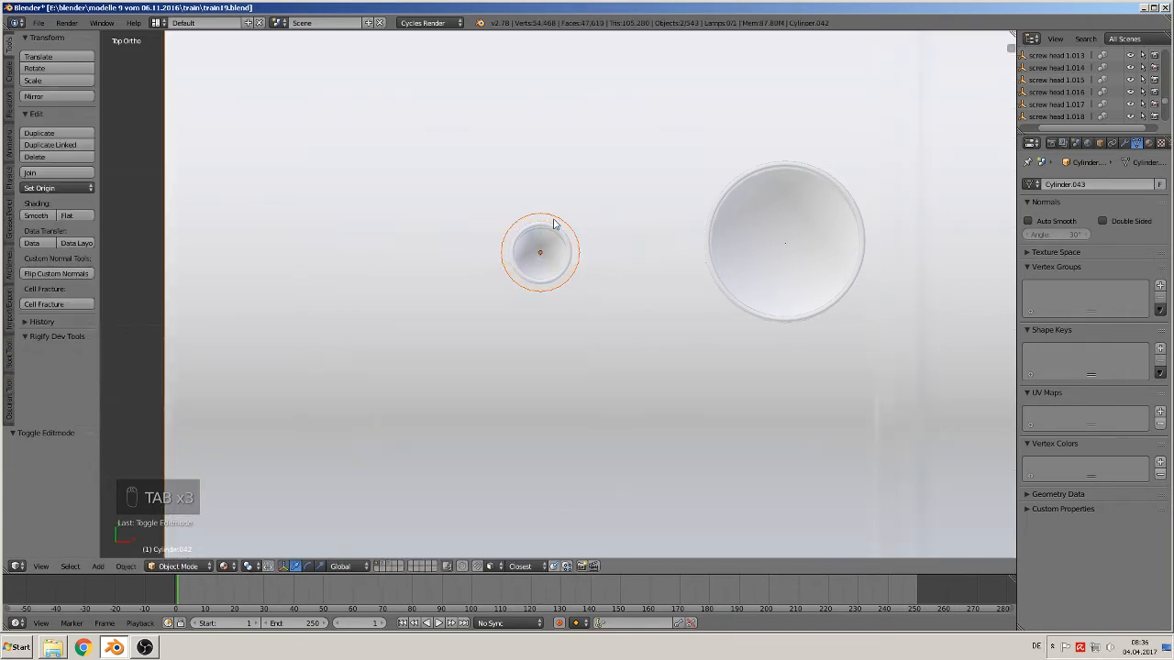
- Move the cutting circle 0.114 along X, and extrude the round face around the small chimney's base 0.003 upward along Z
{"action": "left_click_drag", "start_coordinate": [587, 264], "coordinate": [629, 236]}
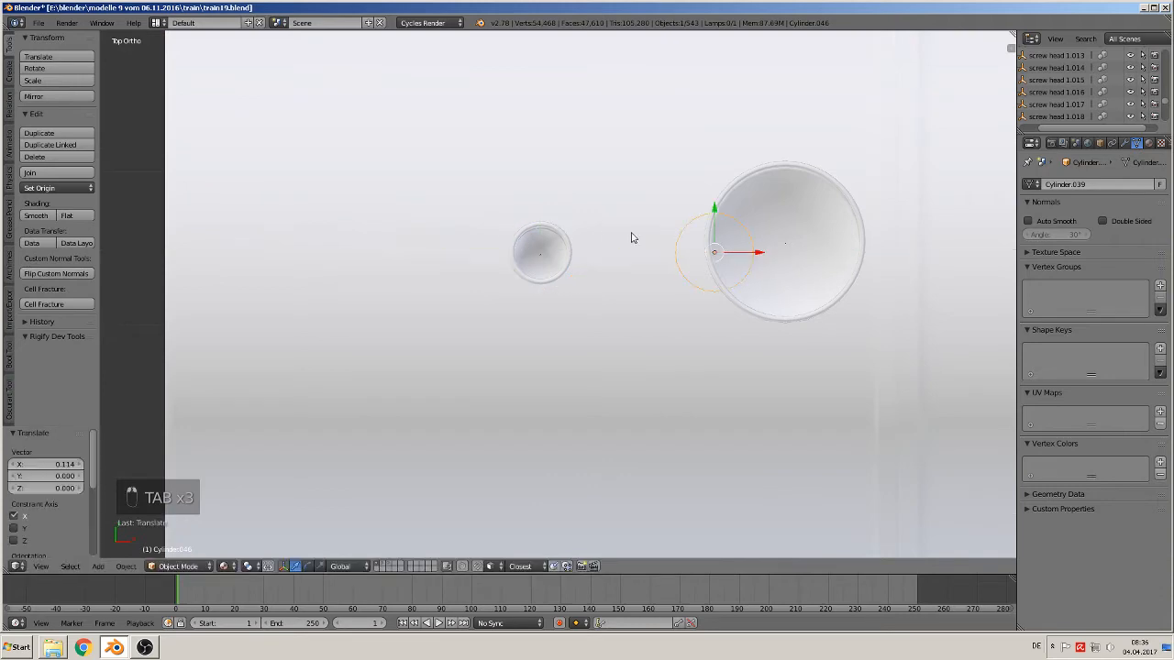
{"action": "key", "text": "Tab"}
{"action": "middle_click_drag", "start_coordinate": [576, 268], "coordinate": [547, 186]}
{"action": "middle_click_drag", "start_coordinate": [558, 235], "coordinate": [558, 291]}
{"action": "key", "text": "e"}
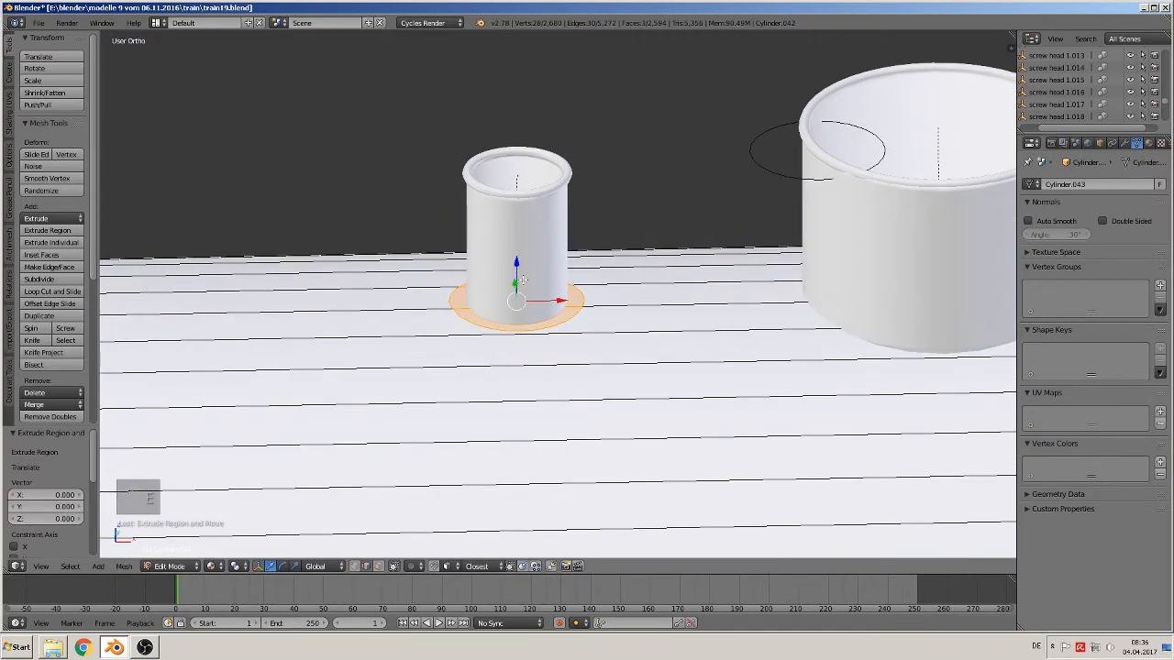
{"action": "left_click_drag", "start_coordinate": [518, 257], "coordinate": [518, 258]}
{"action": "middle_click_drag", "start_coordinate": [517, 267], "coordinate": [261, 287]}
{"action": "scroll", "coordinate": [577, 361], "scroll_direction": "up", "scroll_amount": 2}
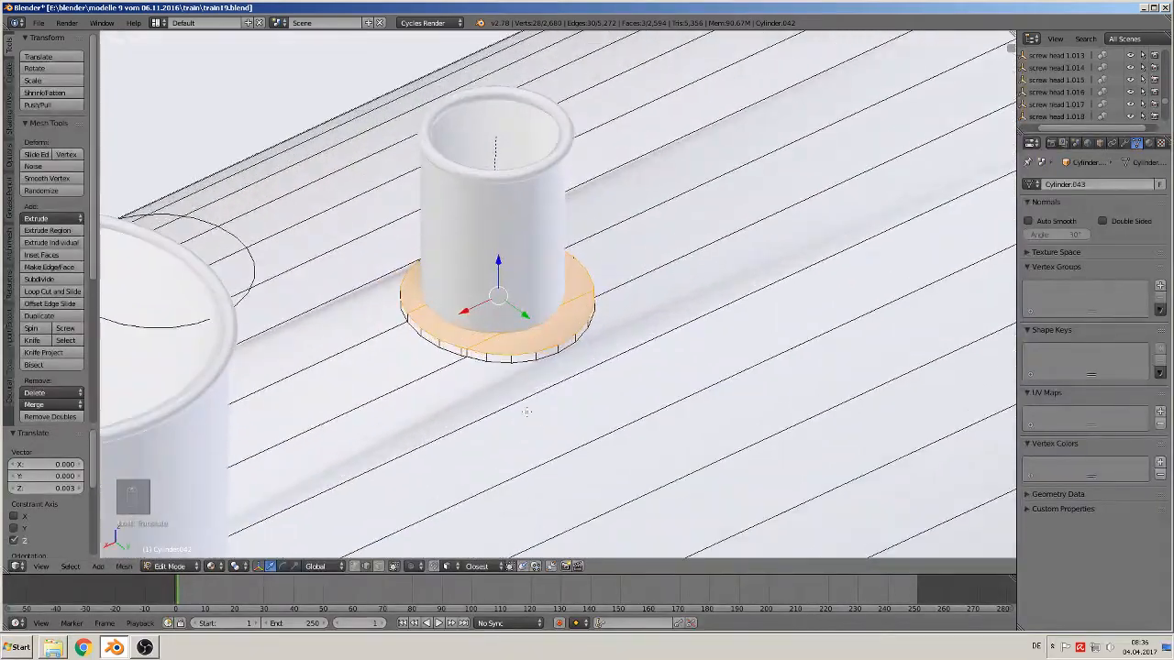
- Switch to face selection, extrude the long boiler face beside the flange in place without any offset, and deselect everything
{"action": "scroll", "coordinate": [578, 361], "scroll_direction": "up", "scroll_amount": 2}
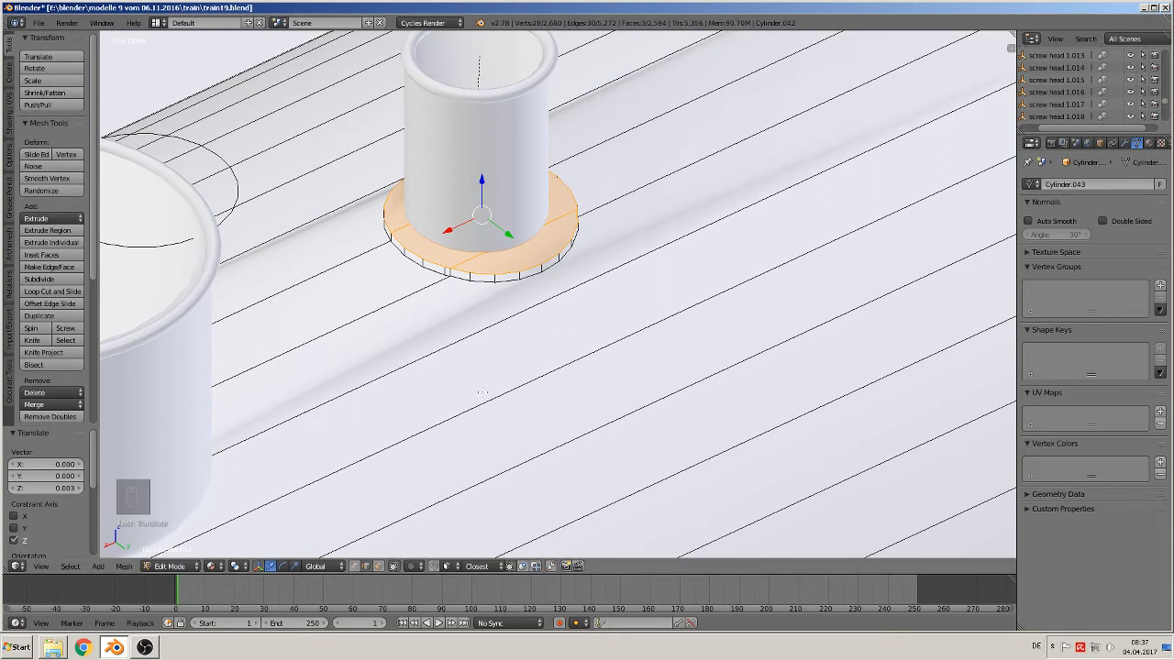
{"action": "left_click", "coordinate": [381, 566]}
{"action": "right_click", "coordinate": [680, 209]}
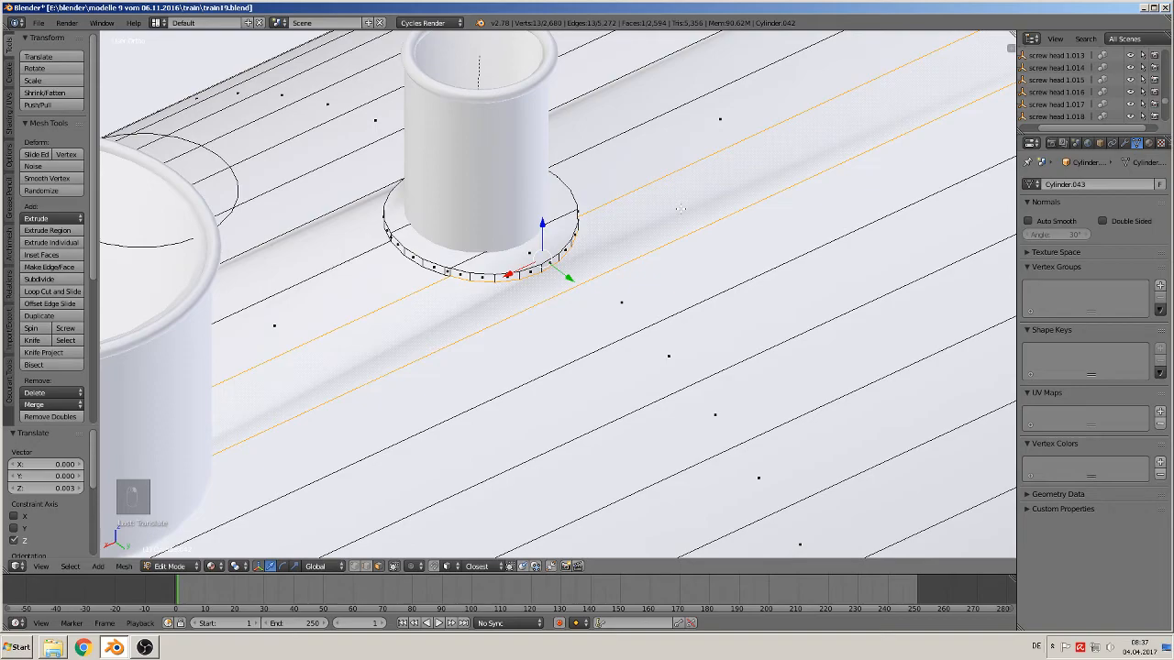
{"action": "key", "text": "e"}
{"action": "right_click", "coordinate": [685, 213]}
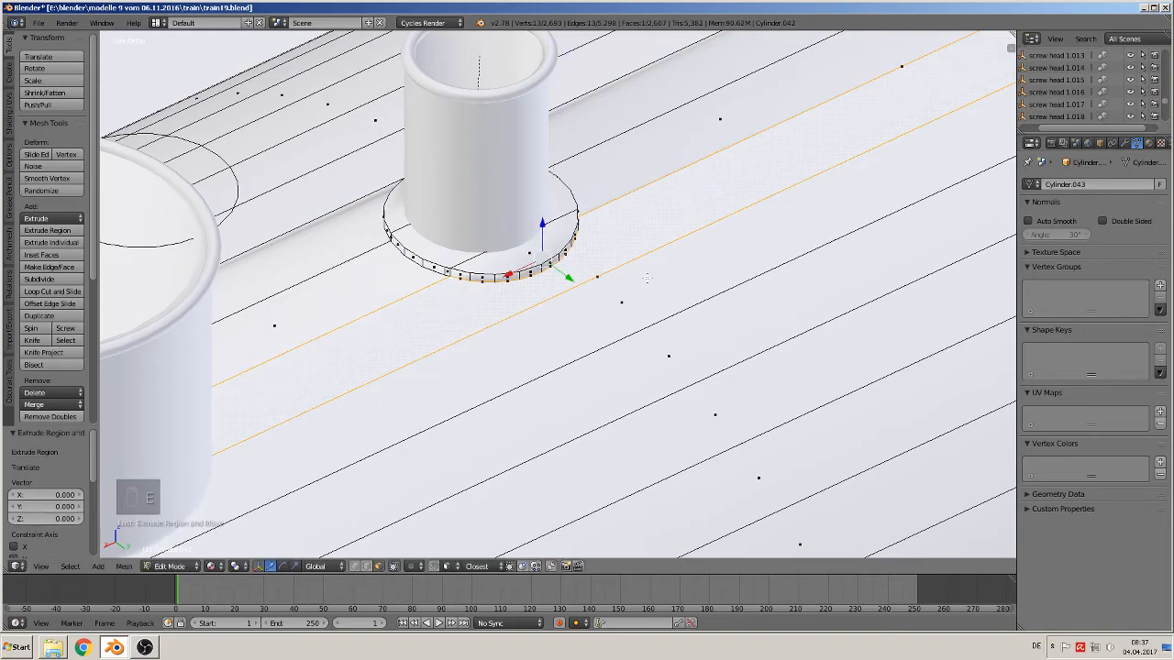
{"action": "key", "text": "a"}
{"action": "scroll", "coordinate": [646, 277], "scroll_direction": "down", "scroll_amount": 3}
{"action": "middle_click_drag", "start_coordinate": [641, 275], "coordinate": [630, 299]}
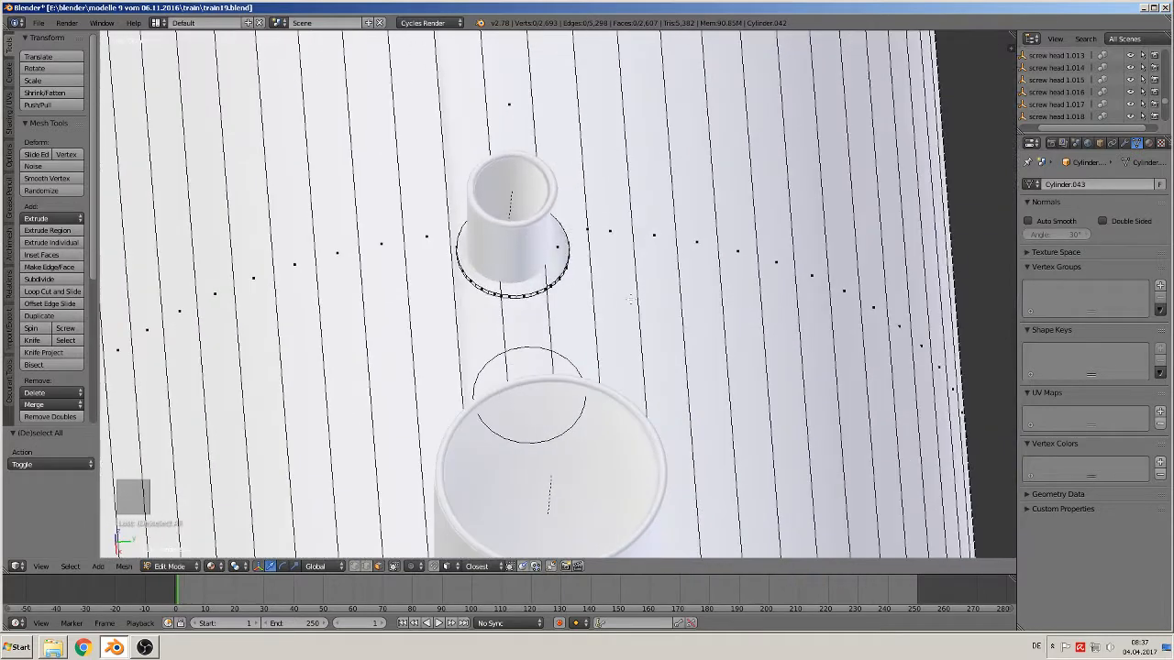
- Shift the small chimney cylinder by 0.002 and its rim circle by -0.001 along Y to centre them on the flange
{"action": "key", "text": "Tab"}
{"action": "right_click", "coordinate": [528, 244]}
{"action": "scroll", "coordinate": [523, 225], "scroll_direction": "up", "scroll_amount": 2}
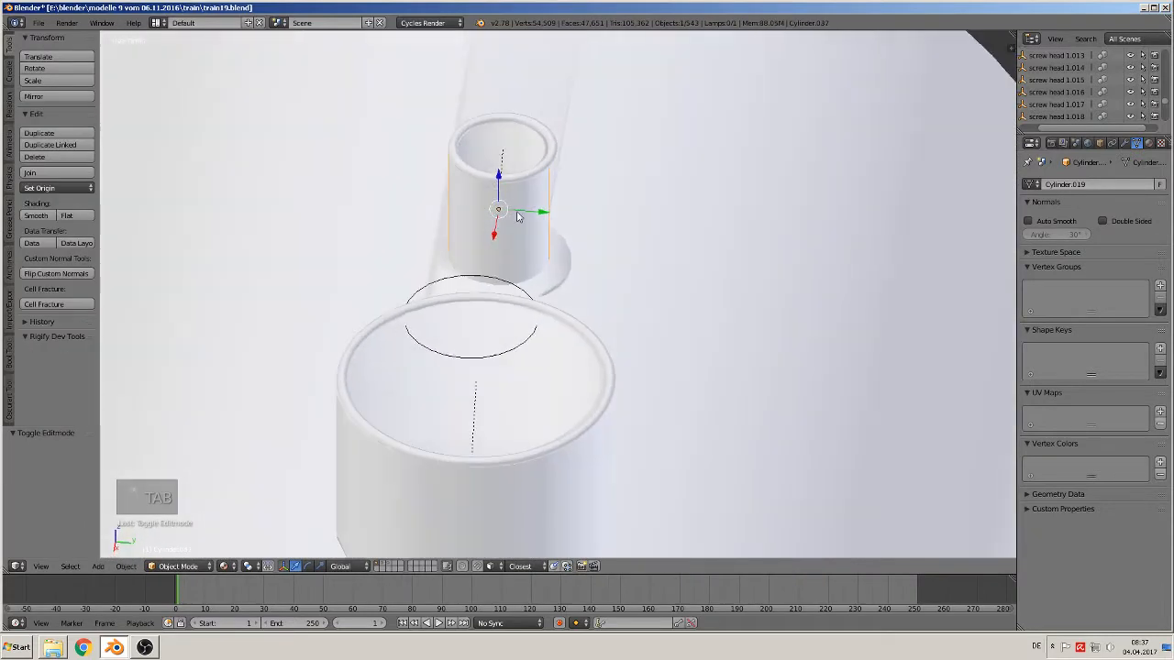
{"action": "key", "text": "g"}
{"action": "key", "text": "y"}
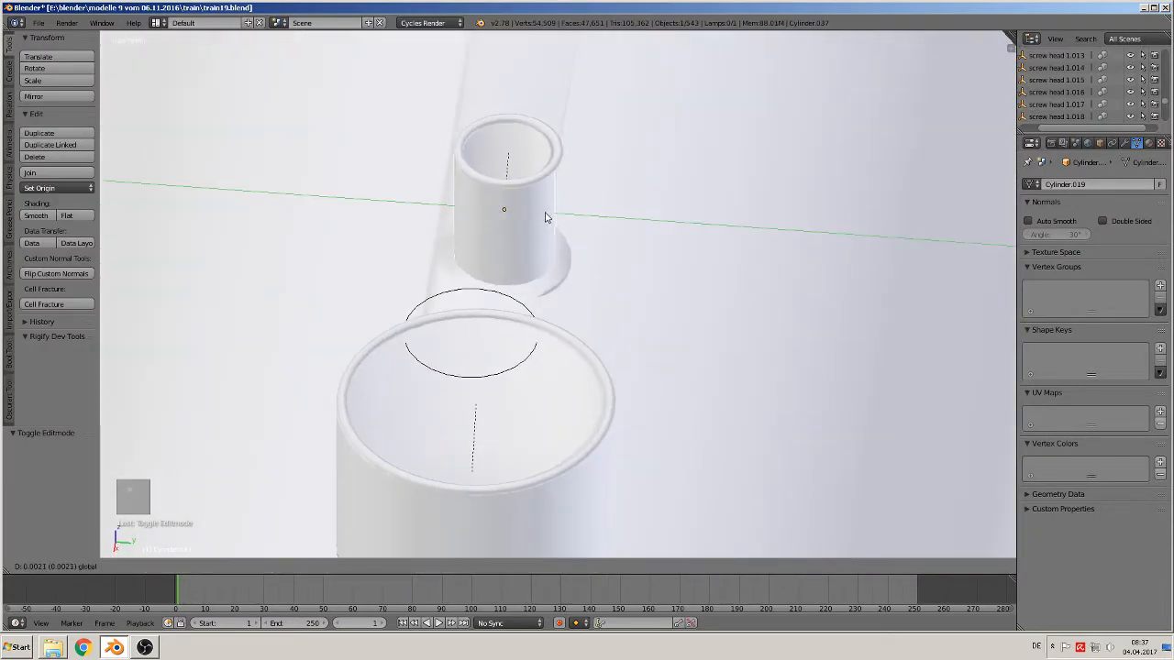
{"action": "left_click", "coordinate": [544, 217]}
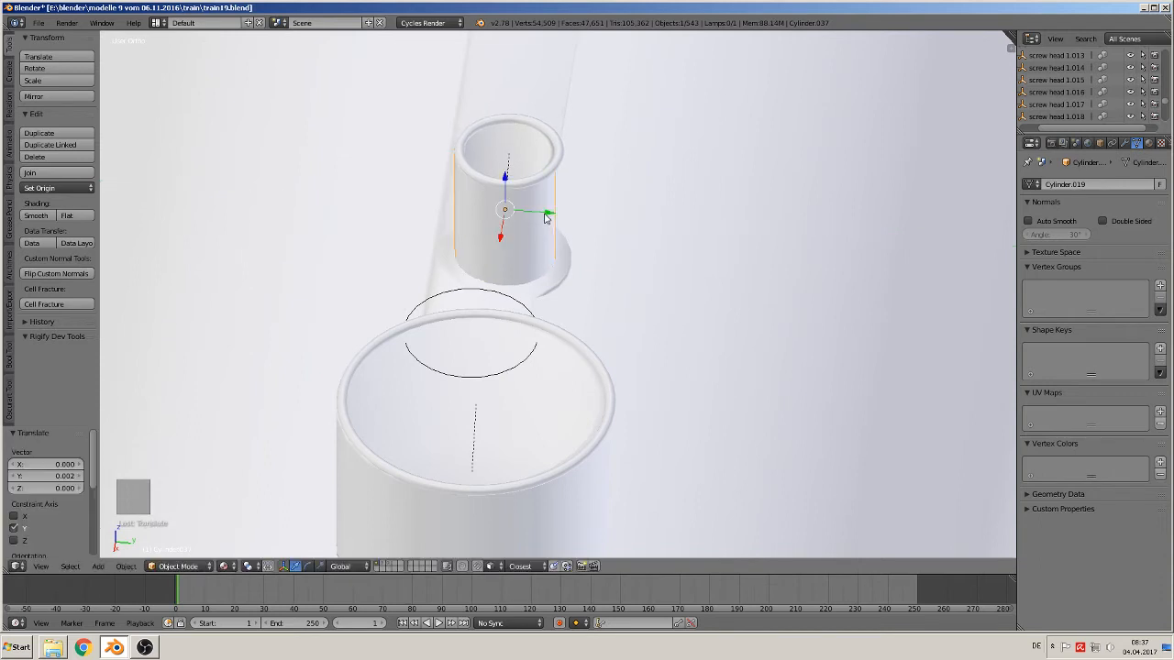
{"action": "key", "text": "Tab"}
{"action": "key", "text": "Tab"}
{"action": "right_click", "coordinate": [549, 156]}
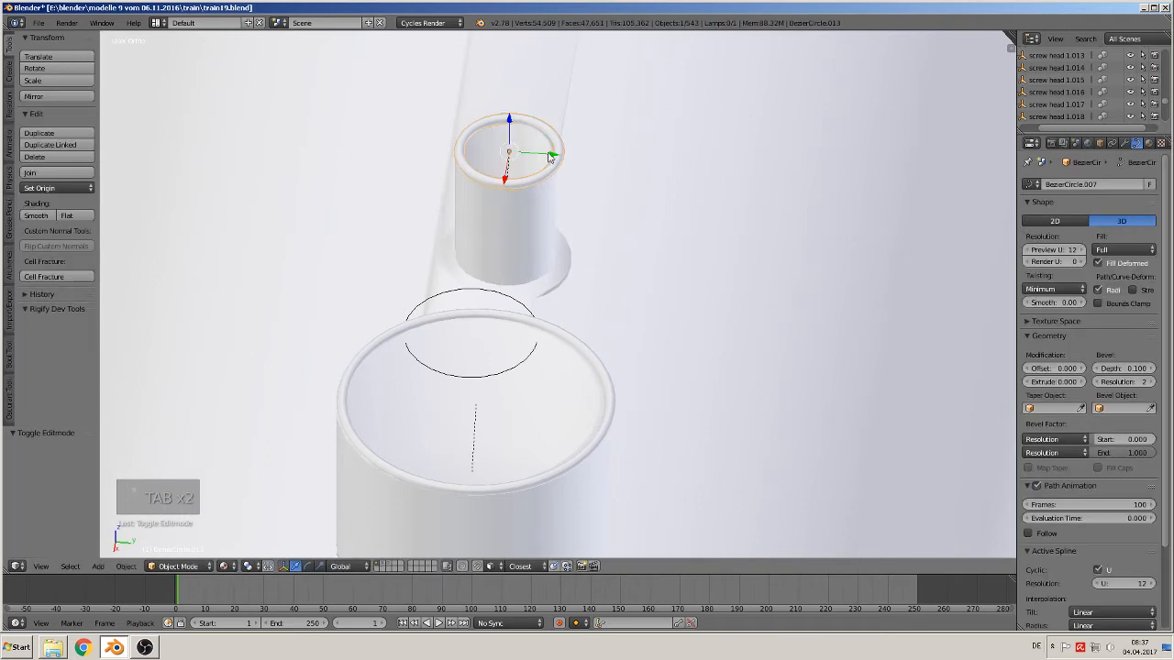
{"action": "left_click_drag", "start_coordinate": [548, 157], "coordinate": [545, 153]}
- Move the small chimney's leftover cutting circle to the second layer
{"action": "middle_click_drag", "start_coordinate": [546, 152], "coordinate": [528, 354]}
{"action": "scroll", "coordinate": [521, 299], "scroll_direction": "down", "scroll_amount": 4}
{"action": "right_click", "coordinate": [753, 218]}
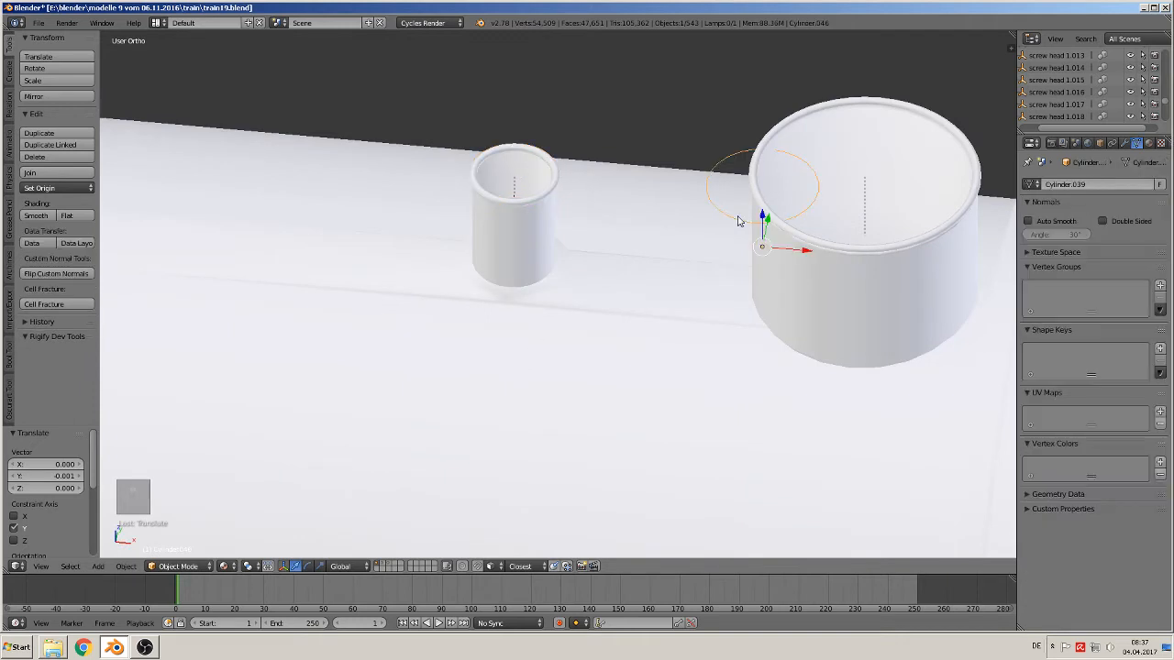
{"action": "scroll", "coordinate": [738, 225], "scroll_direction": "down", "scroll_amount": 3}
{"action": "key", "text": "m"}
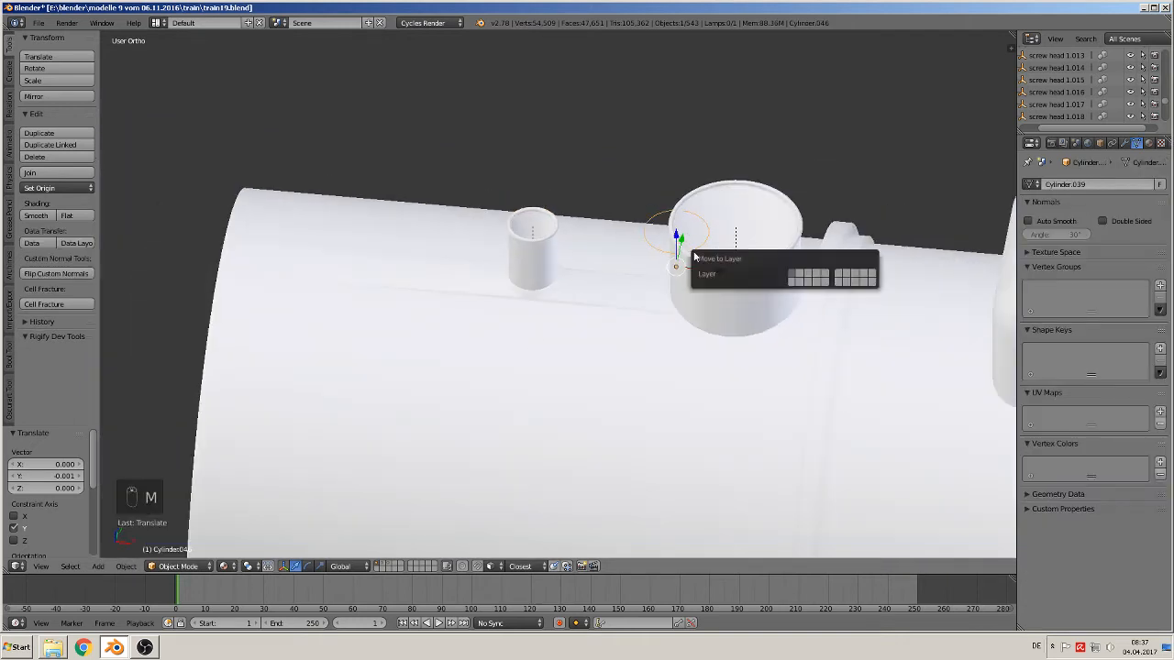
{"action": "left_click", "coordinate": [801, 276]}
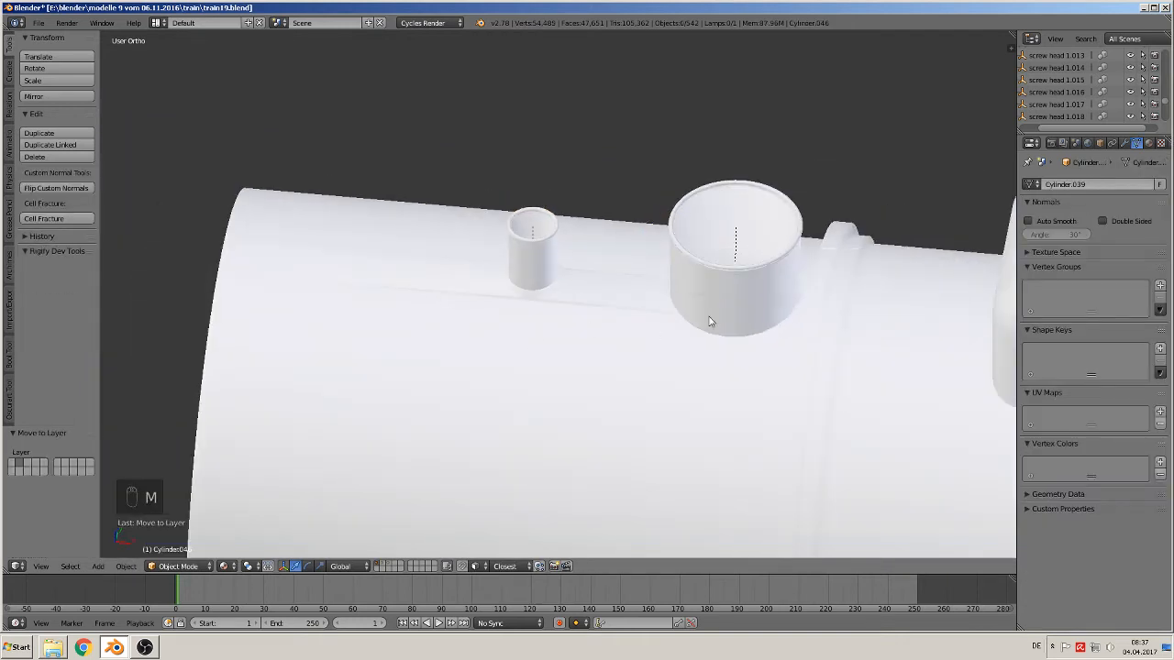
- Duplicate the large chimney's upper edge loop in place using edge selection, and separate the copy into its own object
{"action": "scroll", "coordinate": [642, 299], "scroll_direction": "up", "scroll_amount": 4}
{"action": "right_click", "coordinate": [595, 286]}
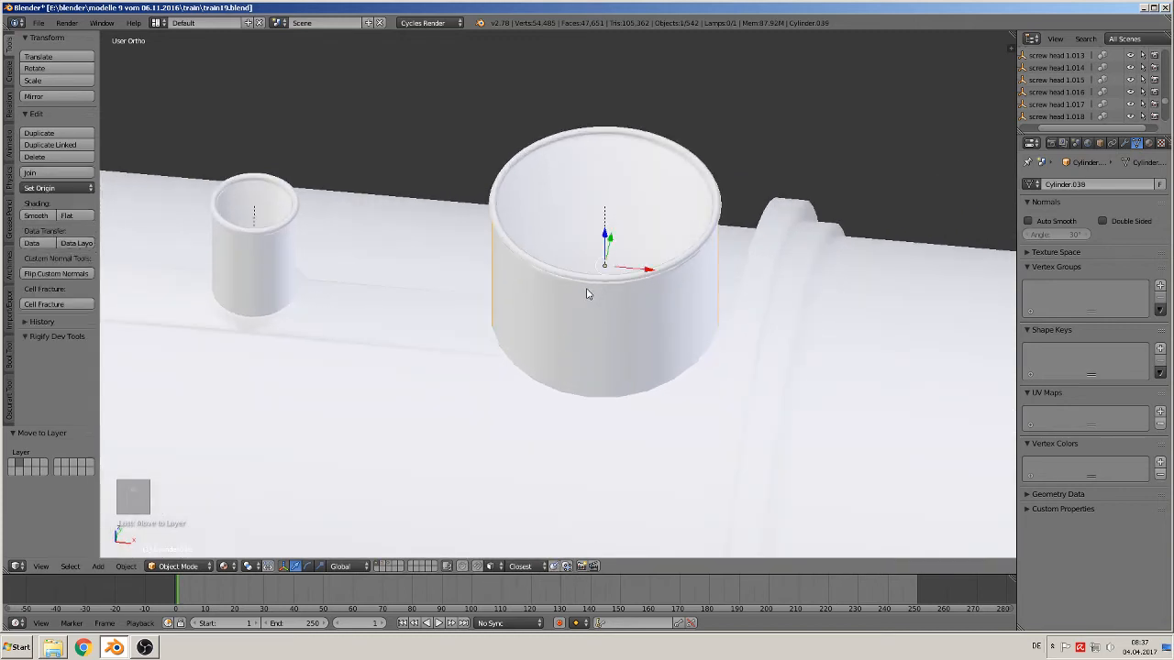
{"action": "key", "text": "Tab"}
{"action": "middle_click_drag", "start_coordinate": [585, 329], "coordinate": [585, 294]}
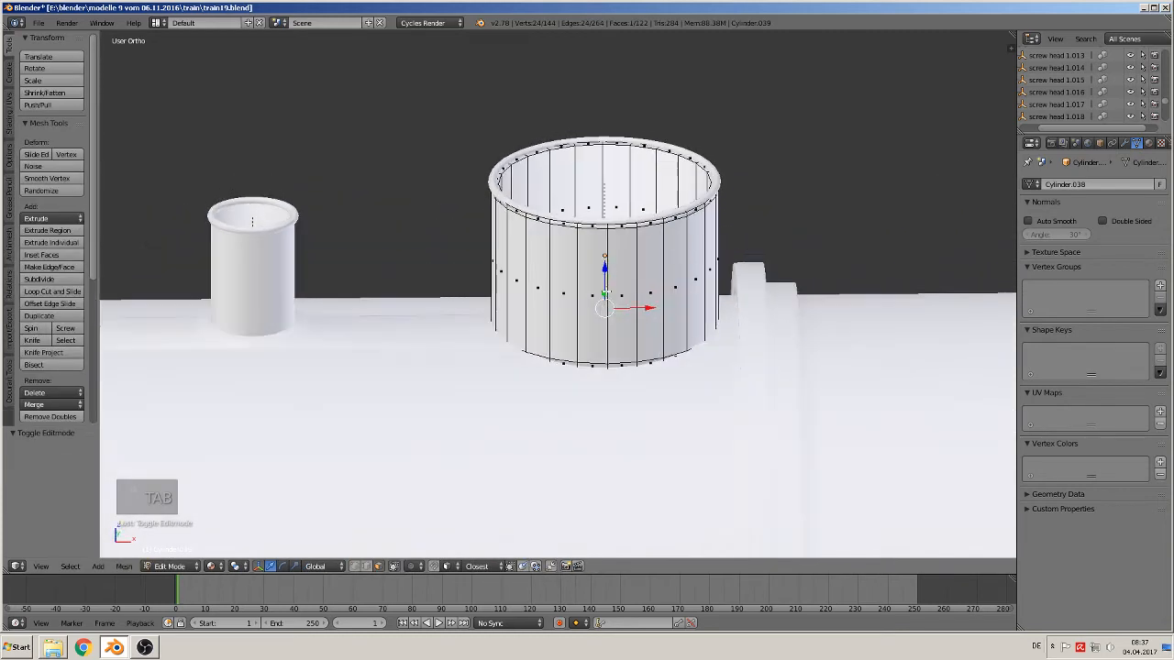
{"action": "right_click", "coordinate": [594, 230], "text": "alt"}
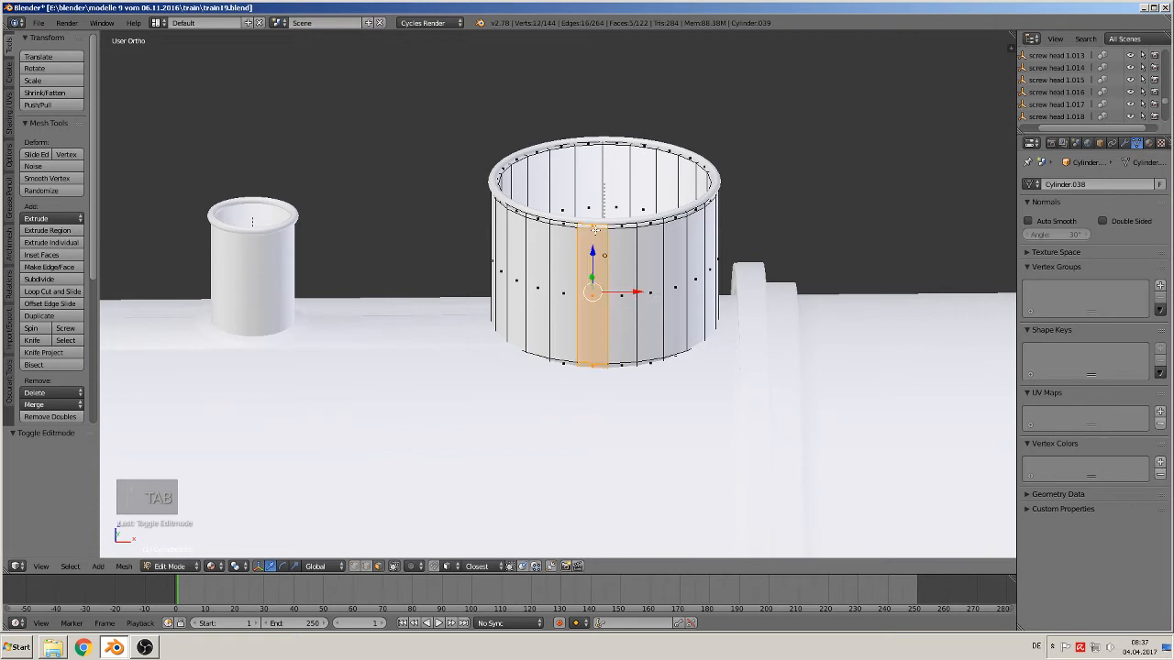
{"action": "left_click", "coordinate": [367, 567]}
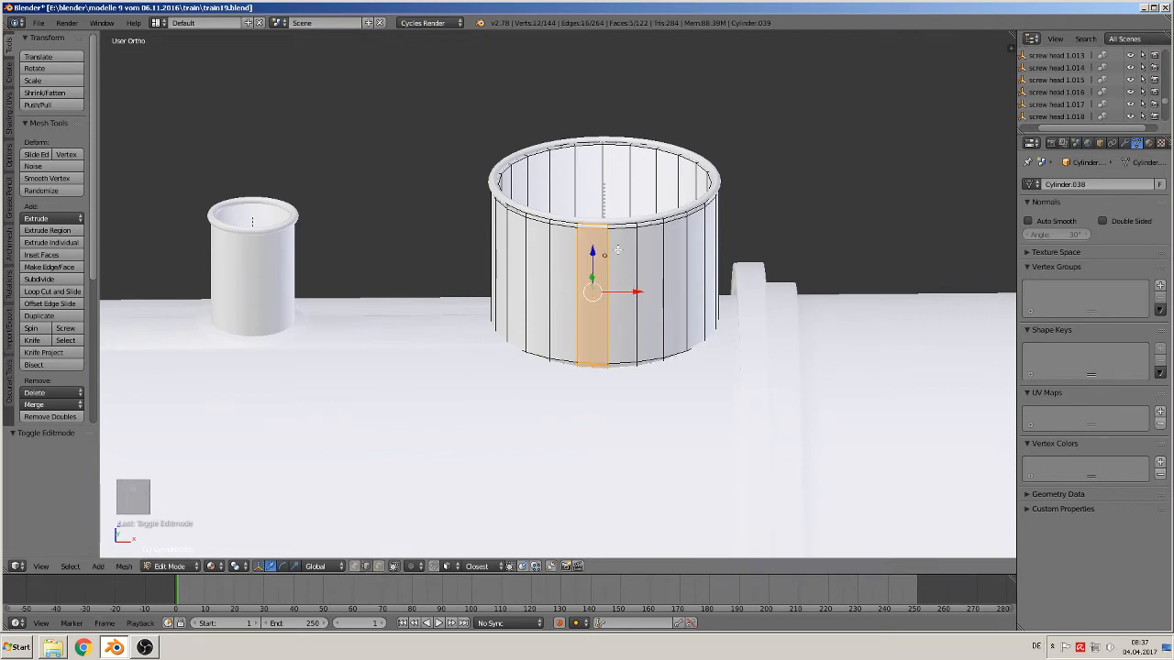
{"action": "right_click", "coordinate": [622, 228], "text": "alt"}
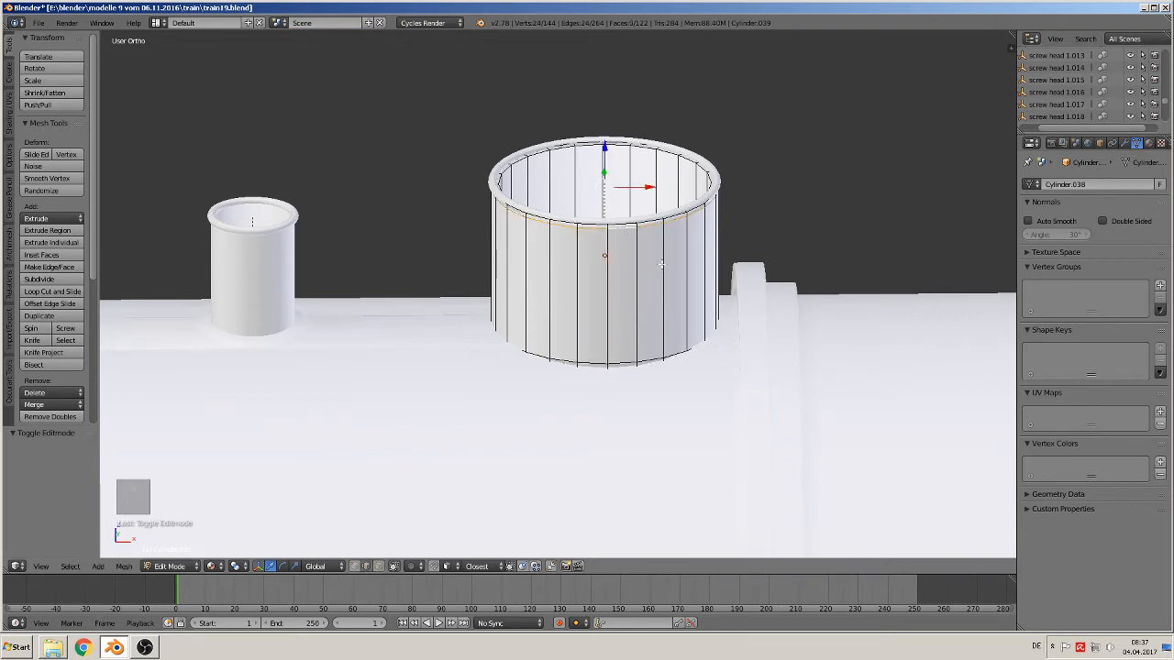
{"action": "key", "text": "shift+d"}
{"action": "key", "text": "p"}
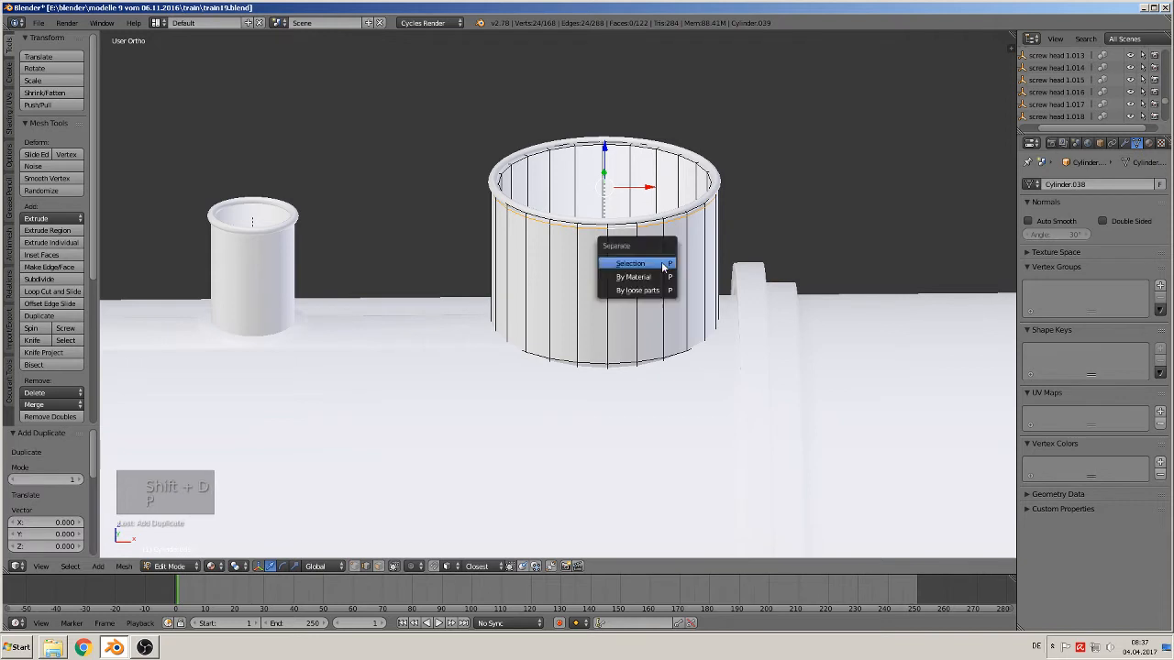
{"action": "left_click", "coordinate": [660, 264]}
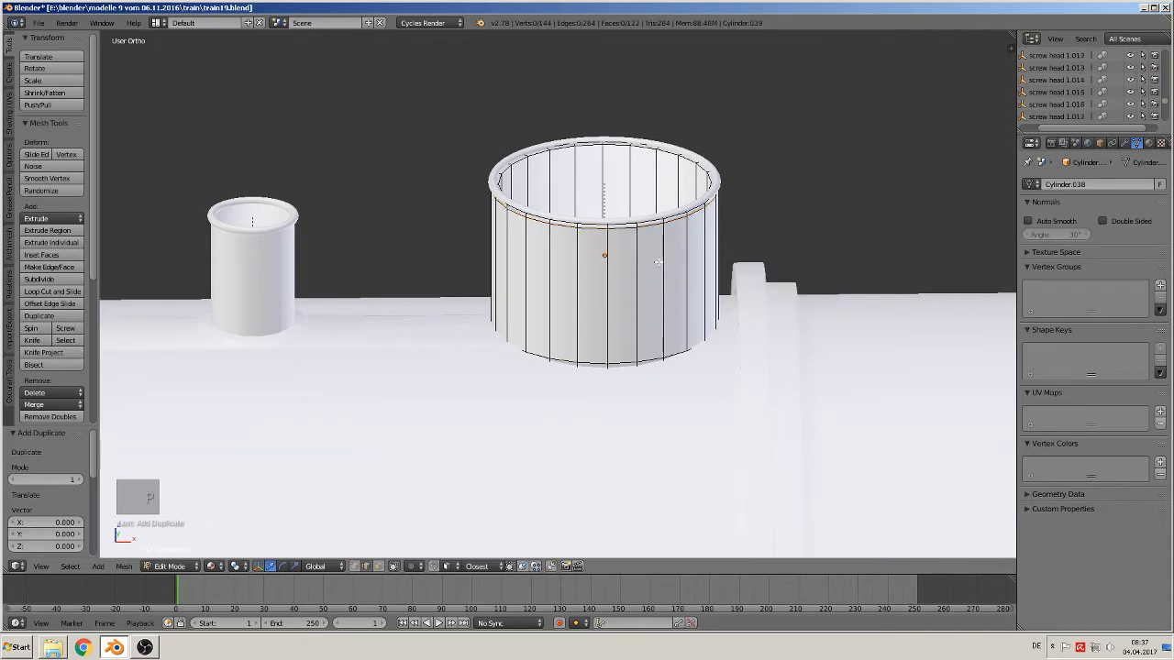
{"action": "key", "text": "Tab"}
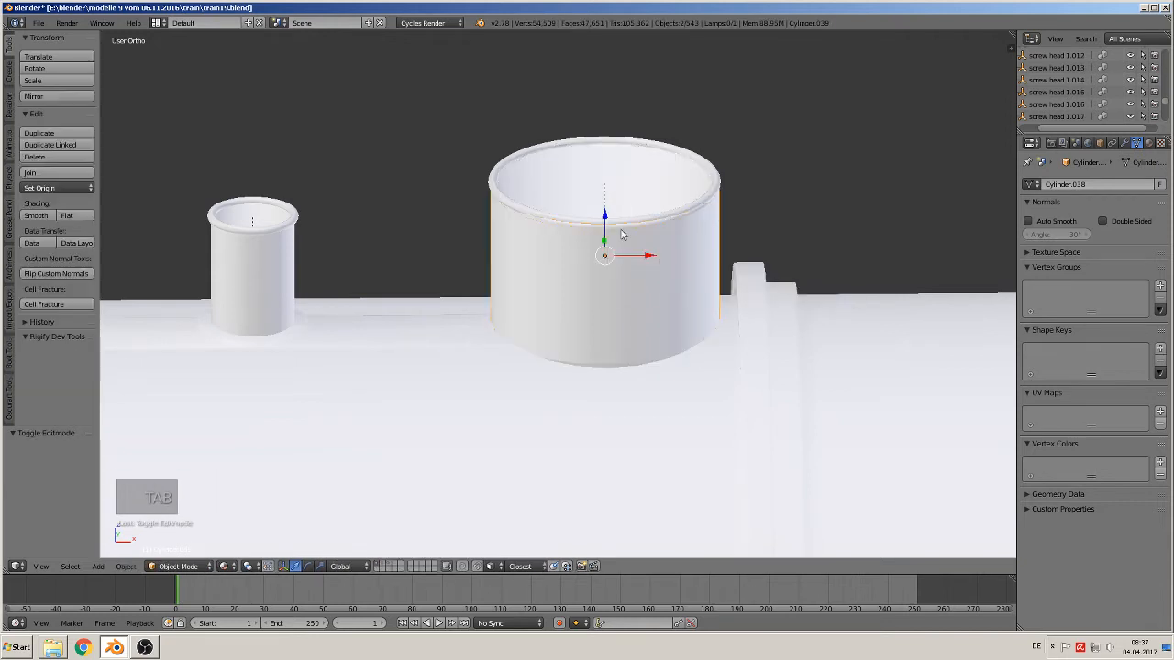
- Scale the separated circle uniformly by 1.214 so it surrounds the large chimney, and look at it from the top
{"action": "right_click", "coordinate": [621, 232]}
{"action": "key", "text": "s"}
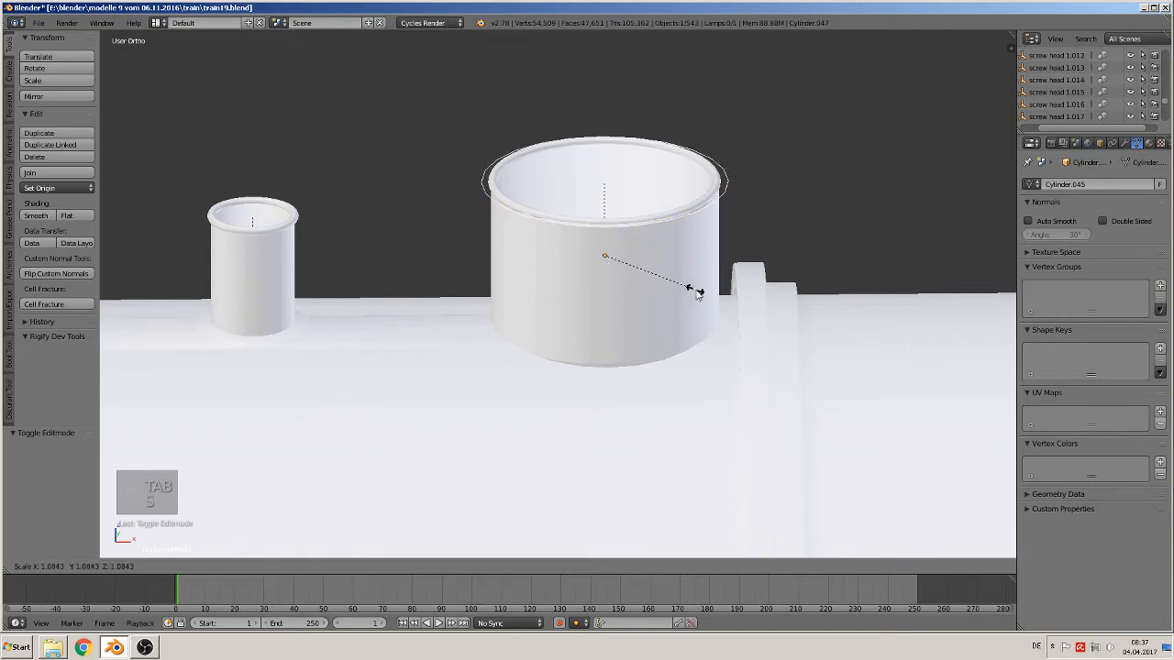
{"action": "left_click", "coordinate": [702, 296]}
{"action": "key", "text": "KP_7"}
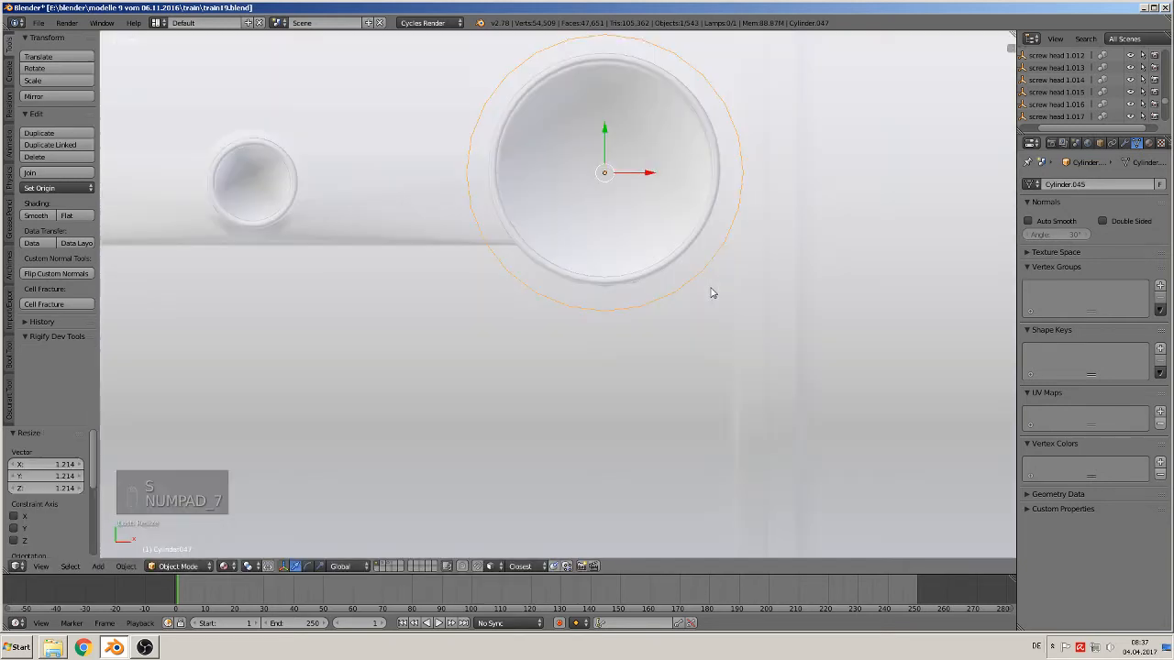
- Move the large chimney together with its cutting circle -0.009 along X, keeping the top view
{"action": "right_click", "coordinate": [690, 193], "text": "shift"}
{"action": "key", "text": "g"}
{"action": "key", "text": "x"}
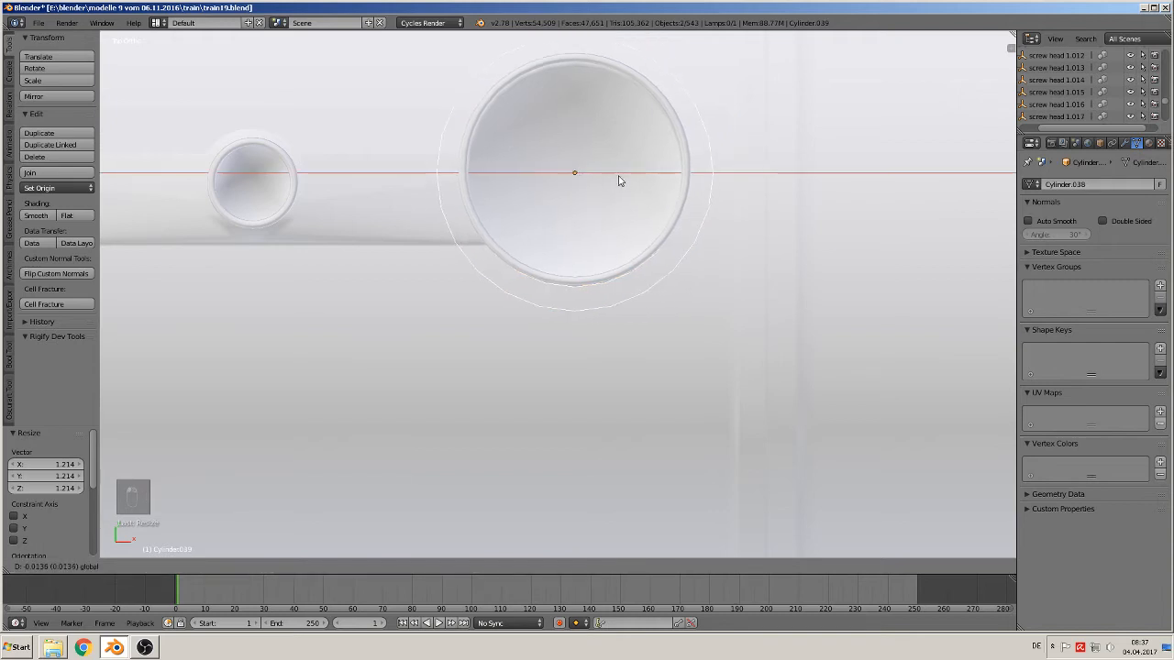
{"action": "left_click", "coordinate": [629, 180]}
{"action": "middle_click_drag", "start_coordinate": [724, 230], "coordinate": [744, 198]}
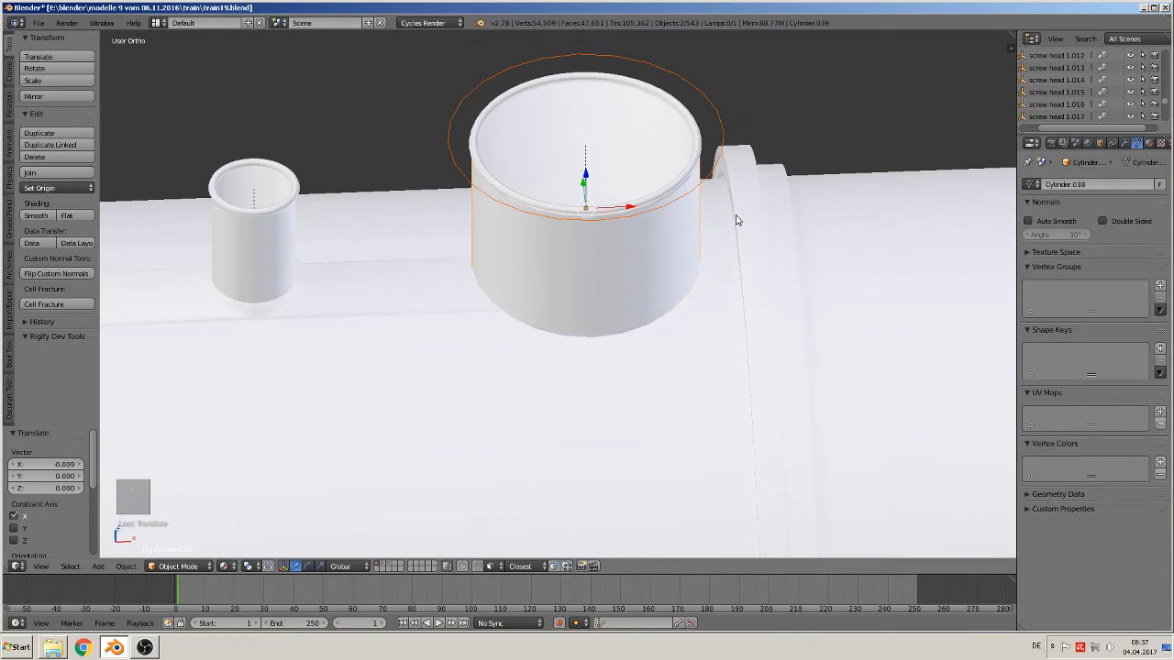
{"action": "middle_click_drag", "start_coordinate": [714, 225], "coordinate": [699, 303]}
{"action": "key", "text": "KP_7"}
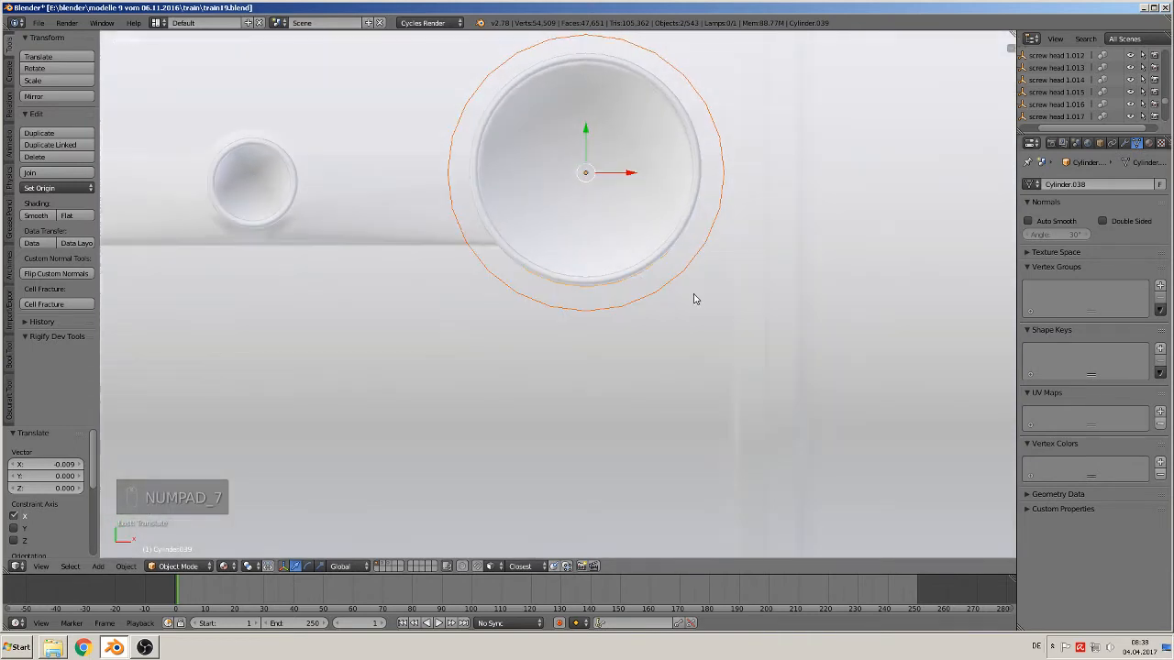
- Project the large chimney's circle onto the entire boiler mesh from the top view with Knife Project
{"action": "right_click", "coordinate": [704, 245]}
{"action": "right_click", "coordinate": [437, 356], "text": "shift"}
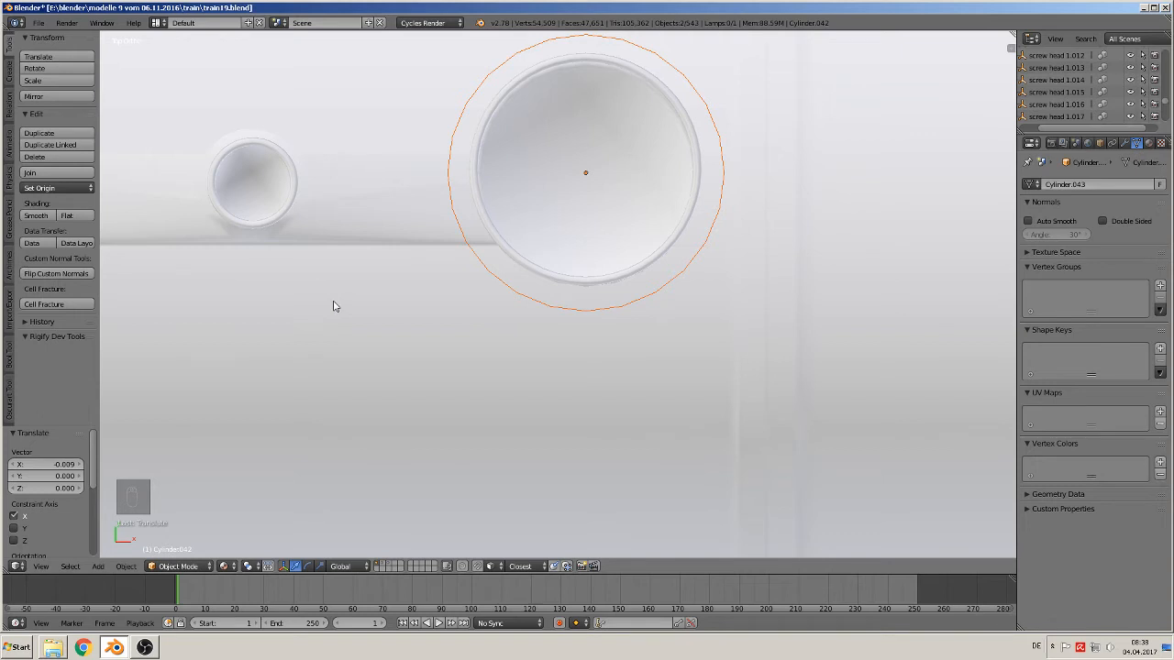
{"action": "key", "text": "Tab"}
{"action": "key", "text": "a"}
{"action": "key", "text": "a"}
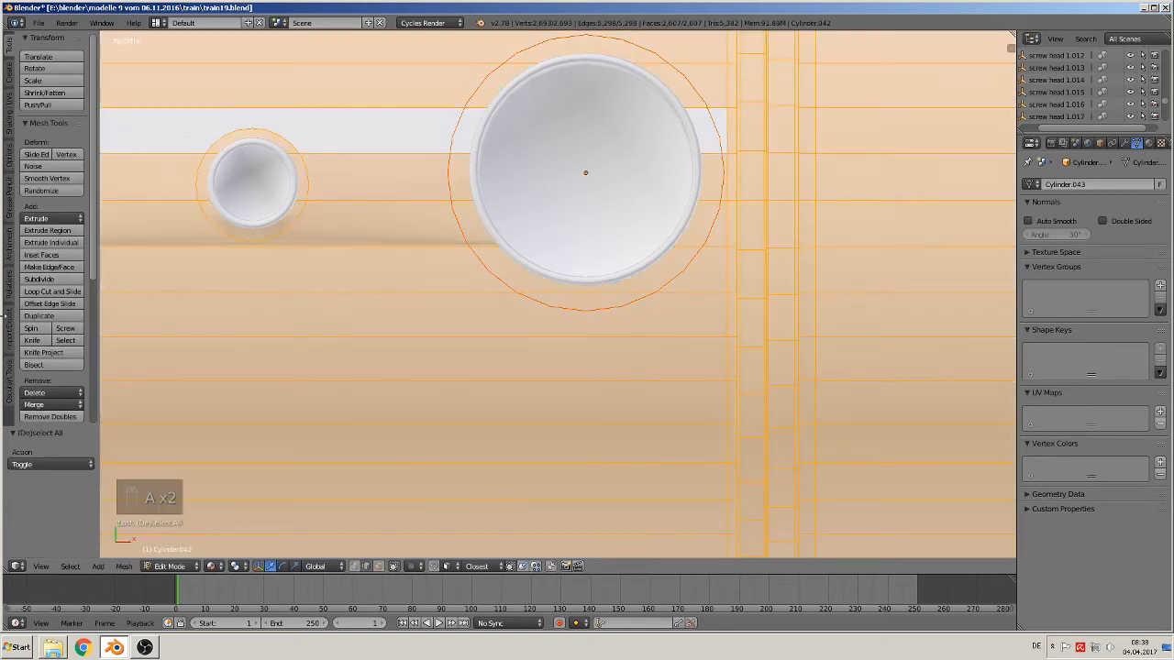
{"action": "left_click", "coordinate": [44, 352]}
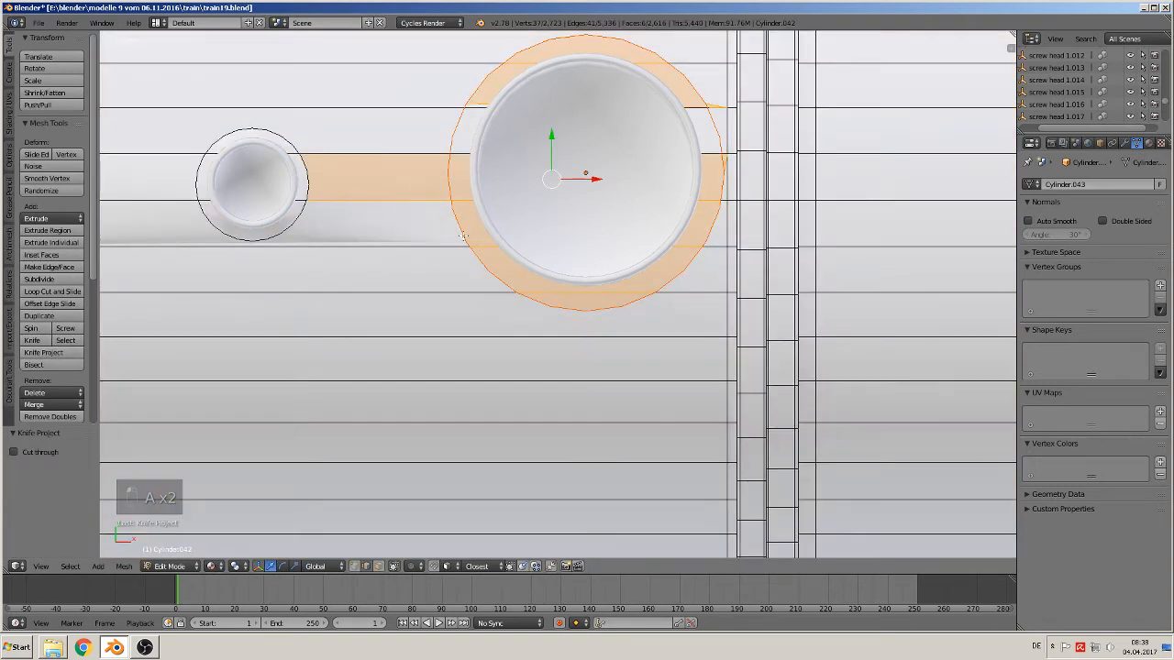
- Examine the projected cut around the large chimney's base for gaps and stray edges
{"action": "key", "text": "Tab"}
{"action": "key", "text": "Tab"}
{"action": "middle_click_drag", "start_coordinate": [467, 231], "coordinate": [684, 301]}
{"action": "scroll", "coordinate": [496, 231], "scroll_direction": "up", "scroll_amount": 1}
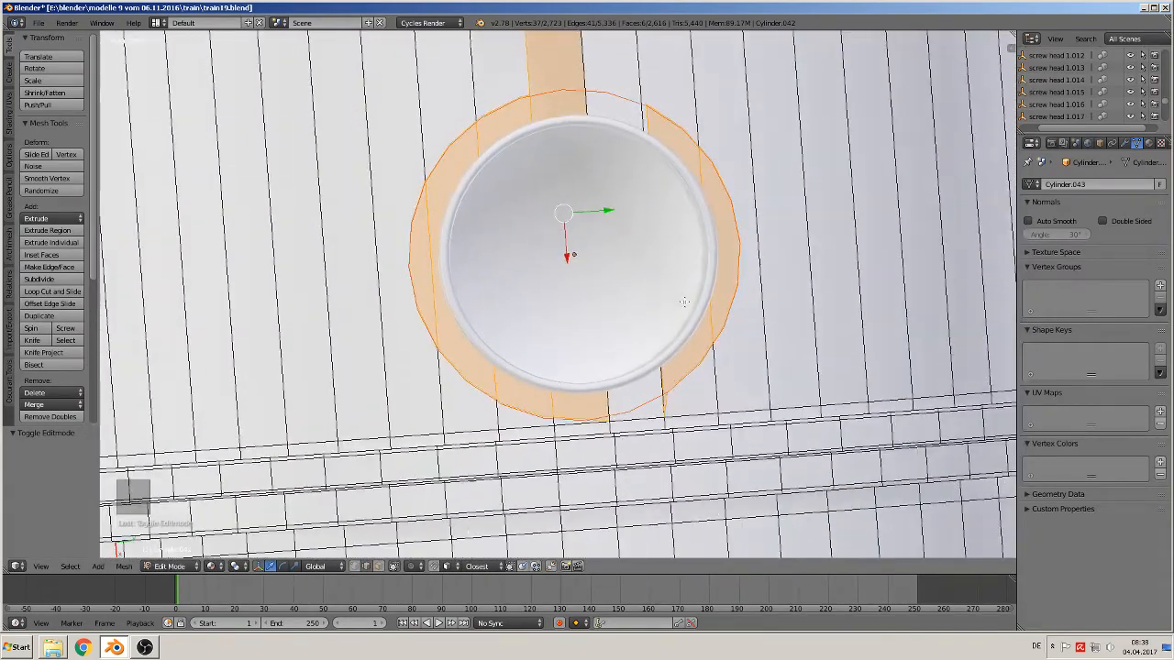
{"action": "key", "text": "KP_7"}
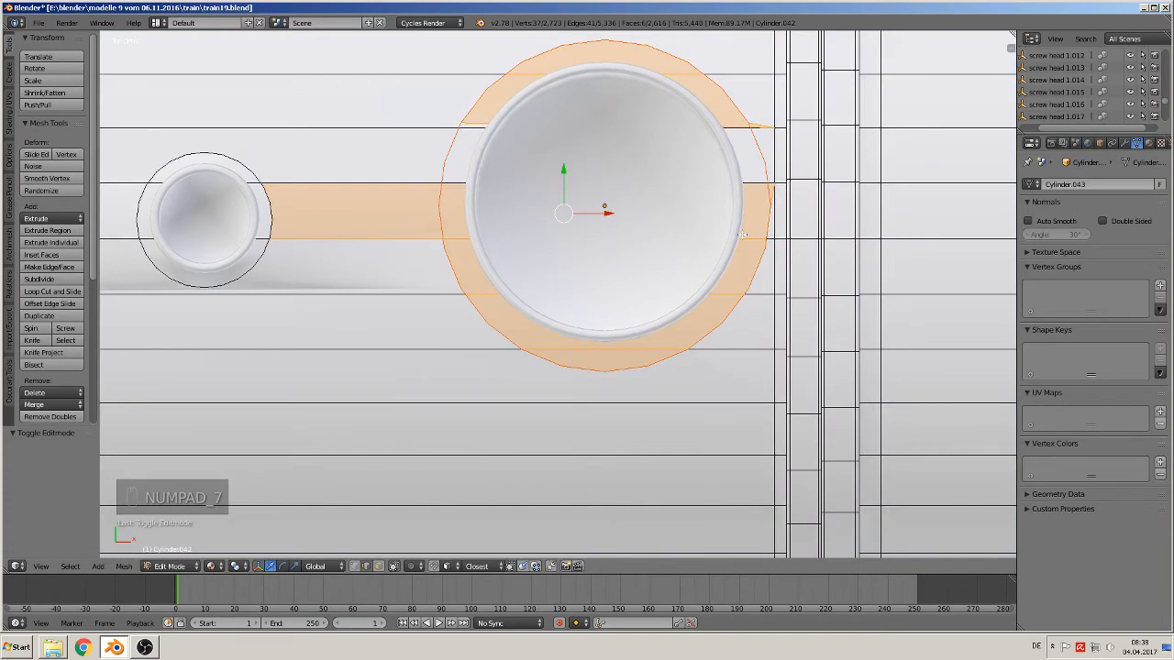
{"action": "scroll", "coordinate": [743, 234], "scroll_direction": "up", "scroll_amount": 1}
{"action": "middle_click_drag", "start_coordinate": [673, 195], "coordinate": [666, 288], "text": "shift"}
{"action": "scroll", "coordinate": [632, 269], "scroll_direction": "down", "scroll_amount": 2}
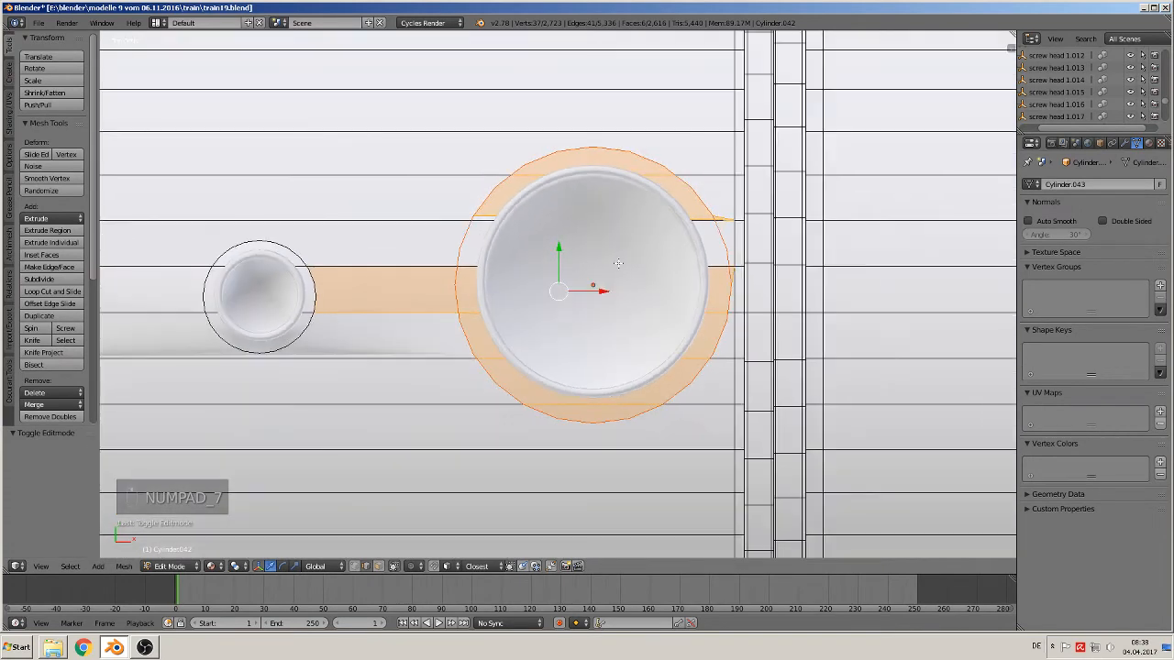
{"action": "scroll", "coordinate": [619, 263], "scroll_direction": "down", "scroll_amount": 3}
{"action": "mouse_move", "coordinate": [457, 263]}
{"action": "middle_mouse_down", "text": "shift"}
{"action": "mouse_move", "coordinate": [670, 246]}
{"action": "mouse_move", "coordinate": [475, 272]}
{"action": "middle_mouse_up", "text": "shift"}
{"action": "scroll", "coordinate": [428, 285], "scroll_direction": "up", "scroll_amount": 4}
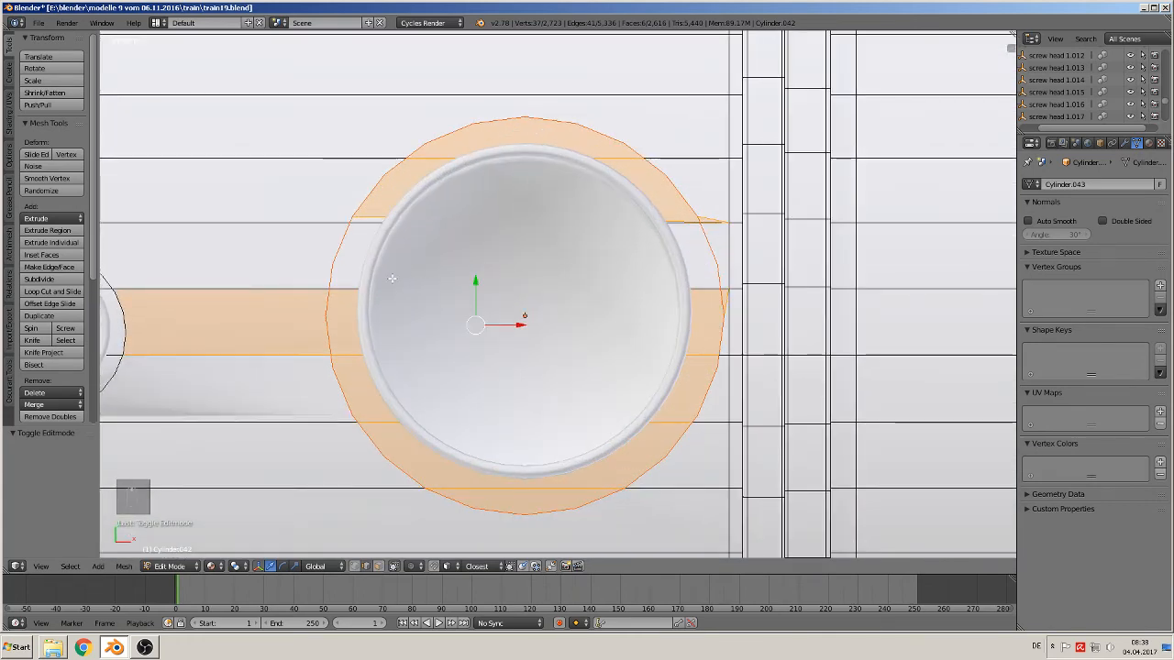
{"action": "scroll", "coordinate": [397, 278], "scroll_direction": "up", "scroll_amount": 2}
- Move the large chimney's cutting circle to the third layer
{"action": "key", "text": "Tab"}
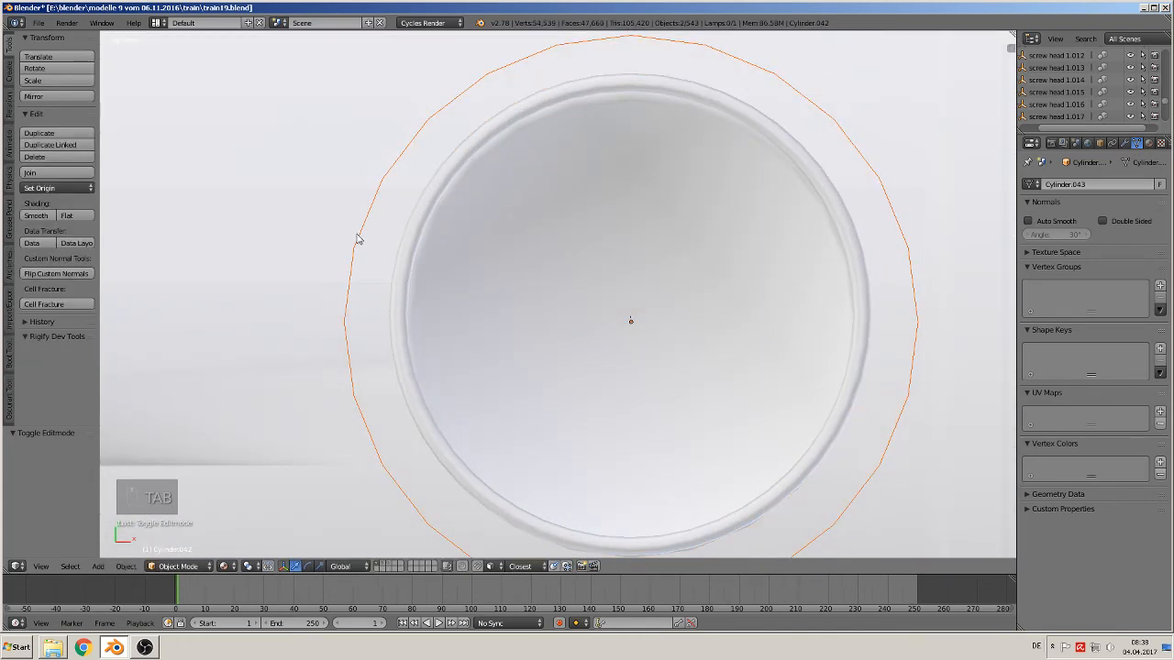
{"action": "scroll", "coordinate": [358, 240], "scroll_direction": "down", "scroll_amount": 2}
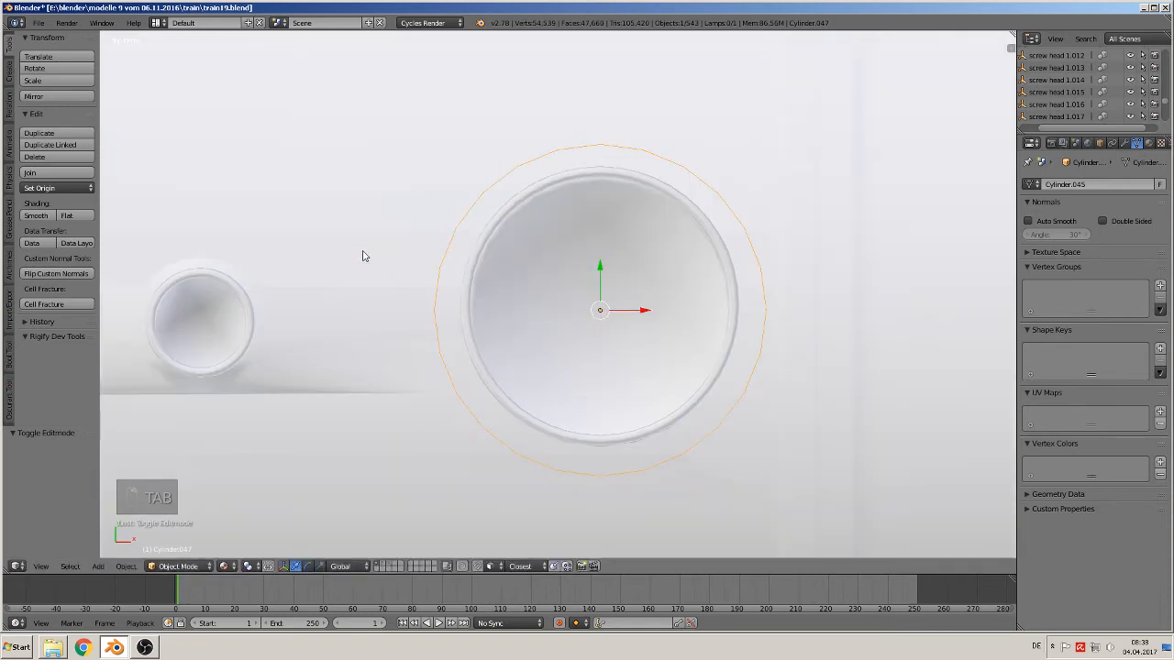
{"action": "key", "text": "m"}
{"action": "left_click", "coordinate": [473, 273]}
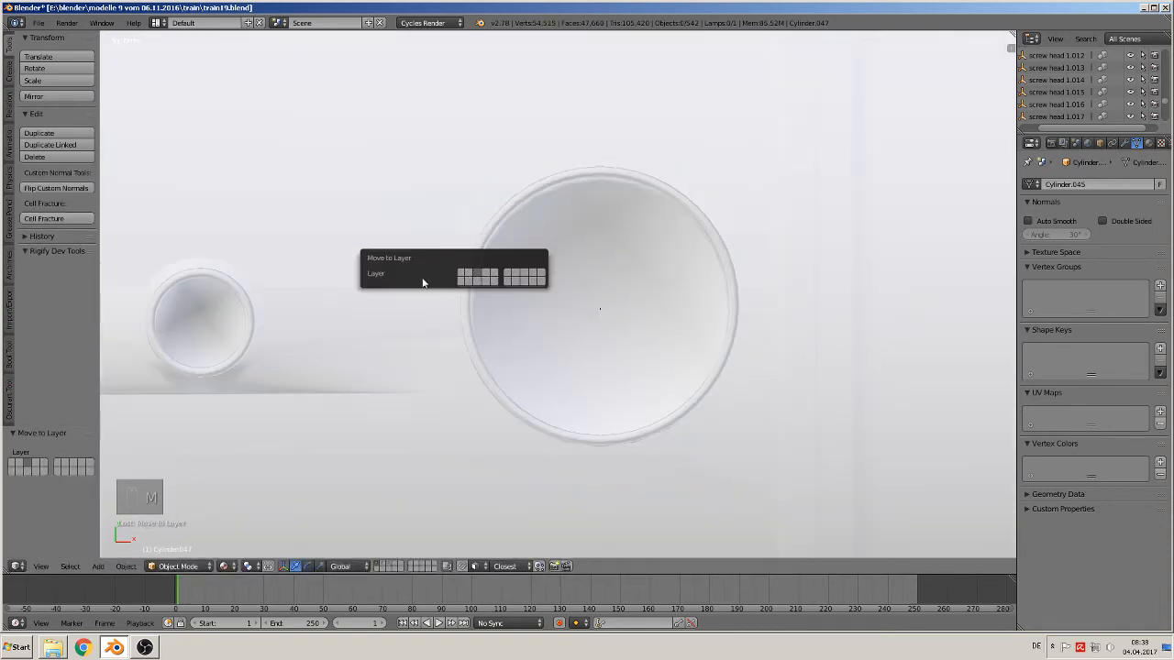
- Try to cut the missing part of the large chimney's flange outline across the uncut boiler face with the Knife tool
{"action": "key", "text": "Tab"}
{"action": "scroll", "coordinate": [484, 205], "scroll_direction": "up", "scroll_amount": 3}
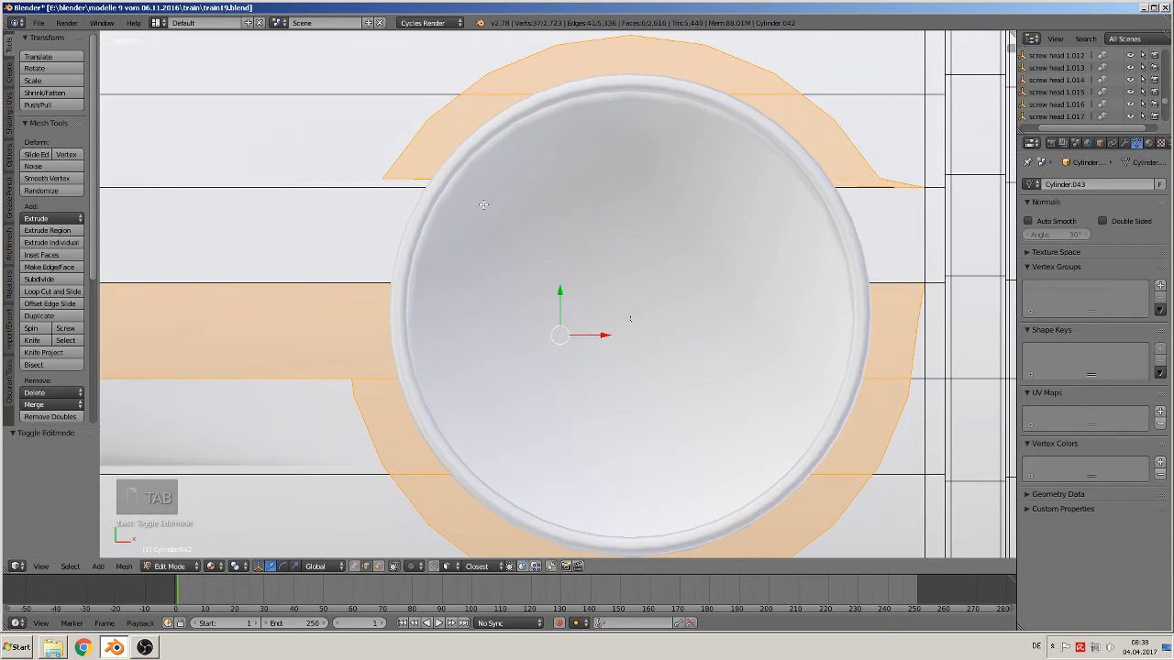
{"action": "left_click", "coordinate": [33, 341]}
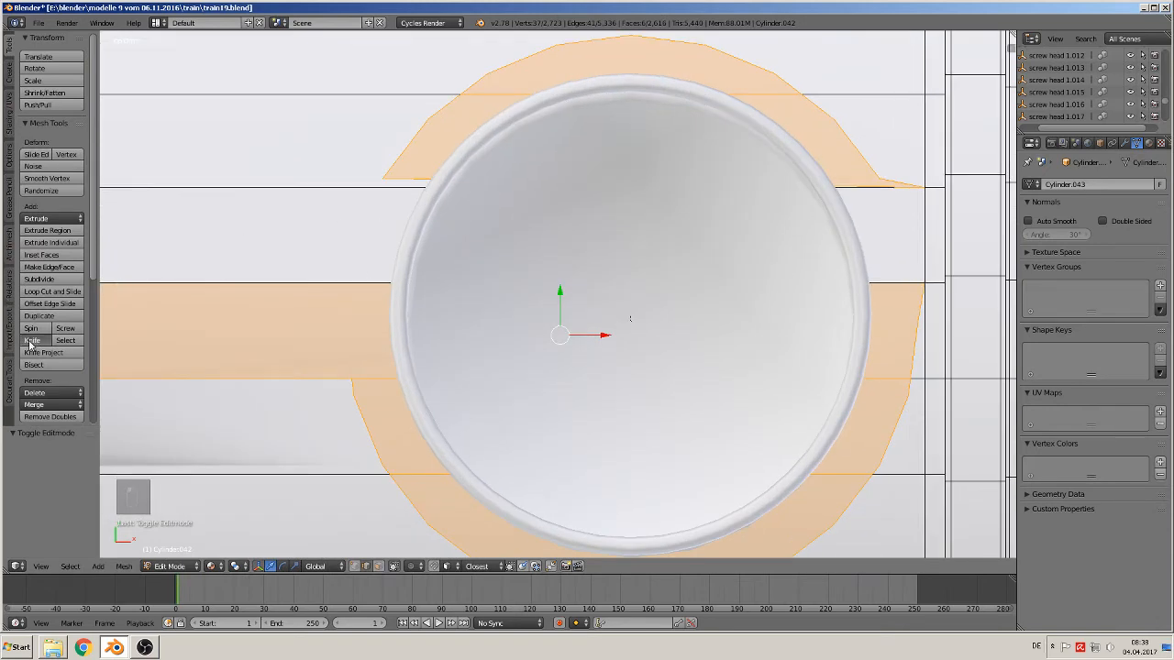
{"action": "left_click", "coordinate": [382, 178]}
{"action": "left_click", "coordinate": [377, 187]}
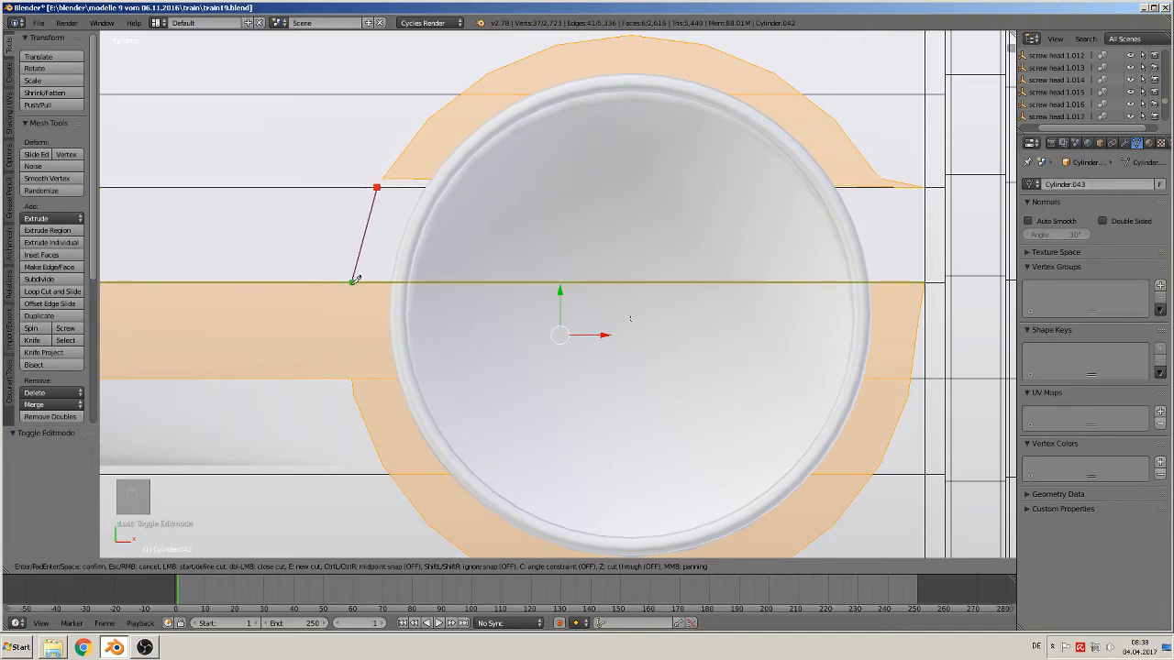
{"action": "left_click", "coordinate": [352, 282]}
{"action": "key", "text": "Return"}
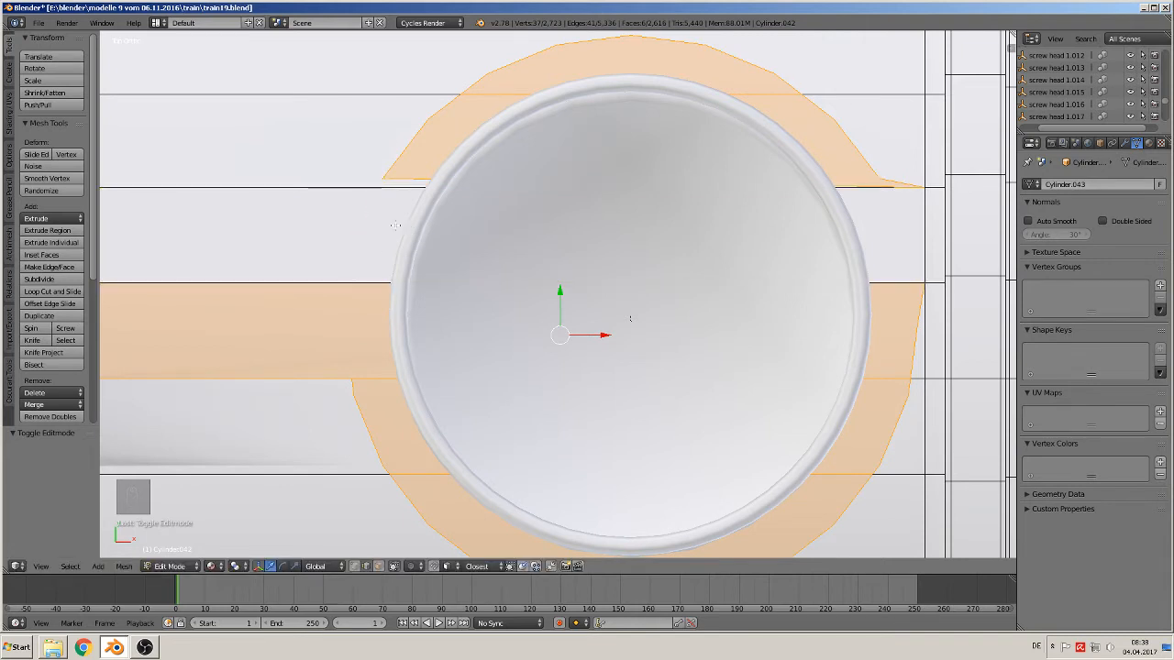
- Switch to face selection and try moving the long uncut boiler face running behind the large chimney
{"action": "scroll", "coordinate": [370, 234], "scroll_direction": "down", "scroll_amount": 3}
{"action": "key", "text": "Tab"}
{"action": "scroll", "coordinate": [243, 259], "scroll_direction": "down", "scroll_amount": 6}
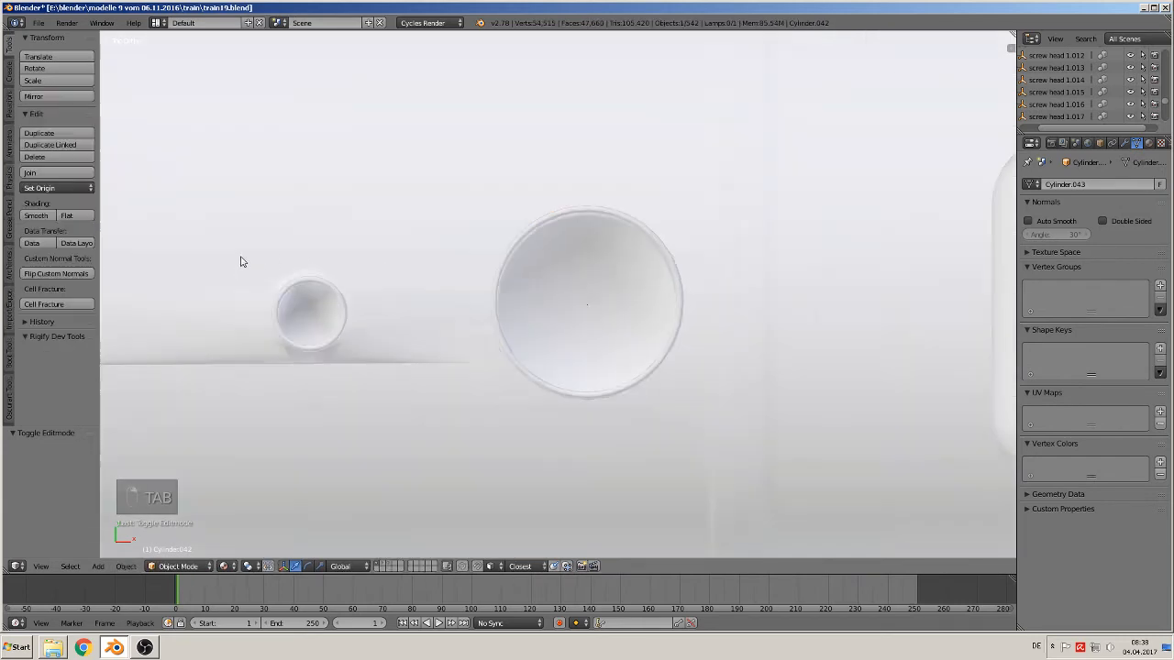
{"action": "key", "text": "Tab"}
{"action": "scroll", "coordinate": [382, 276], "scroll_direction": "up", "scroll_amount": 2}
{"action": "scroll", "coordinate": [384, 273], "scroll_direction": "up", "scroll_amount": 2}
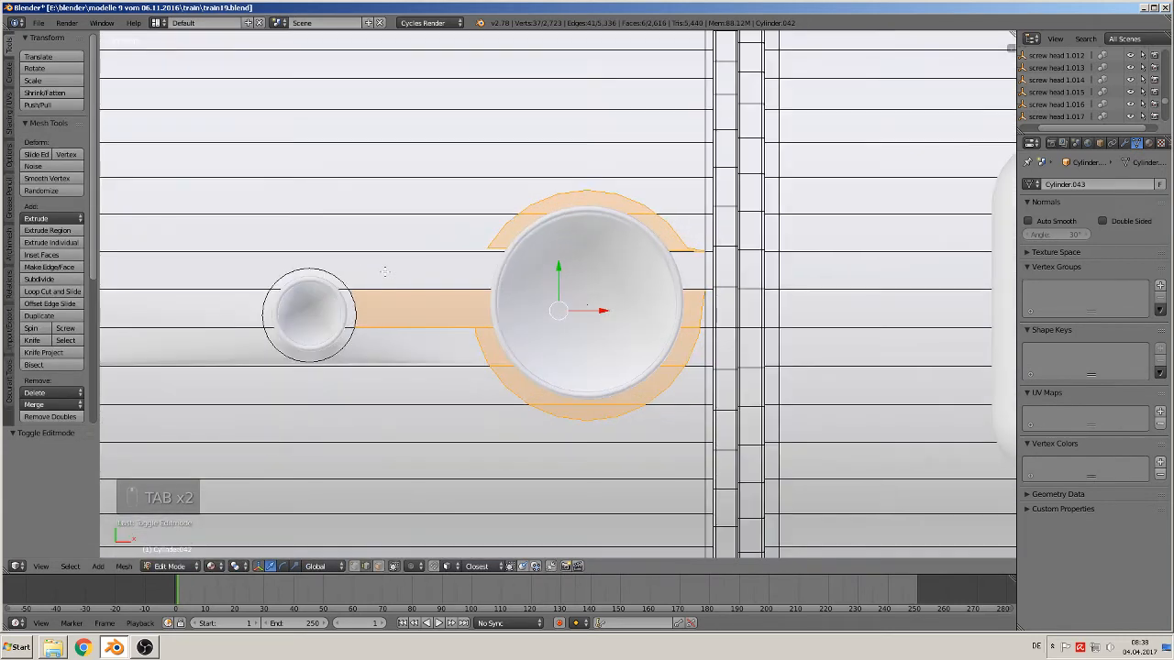
{"action": "left_click", "coordinate": [374, 566]}
{"action": "right_click", "coordinate": [237, 267]}
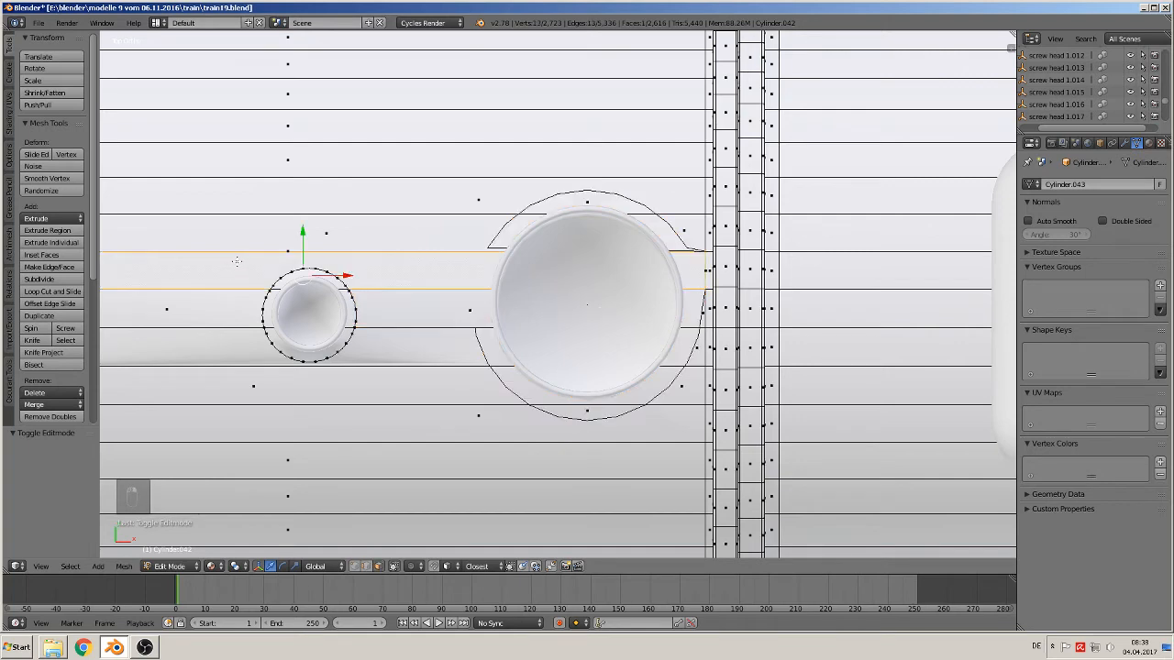
{"action": "key", "text": "g"}
{"action": "right_click", "coordinate": [219, 243]}
- Try moving the boiler face that runs into the upper part of the large chimney's flange outline
{"action": "middle_click_drag", "start_coordinate": [323, 221], "coordinate": [375, 209], "text": "shift"}
{"action": "right_click", "coordinate": [414, 231]}
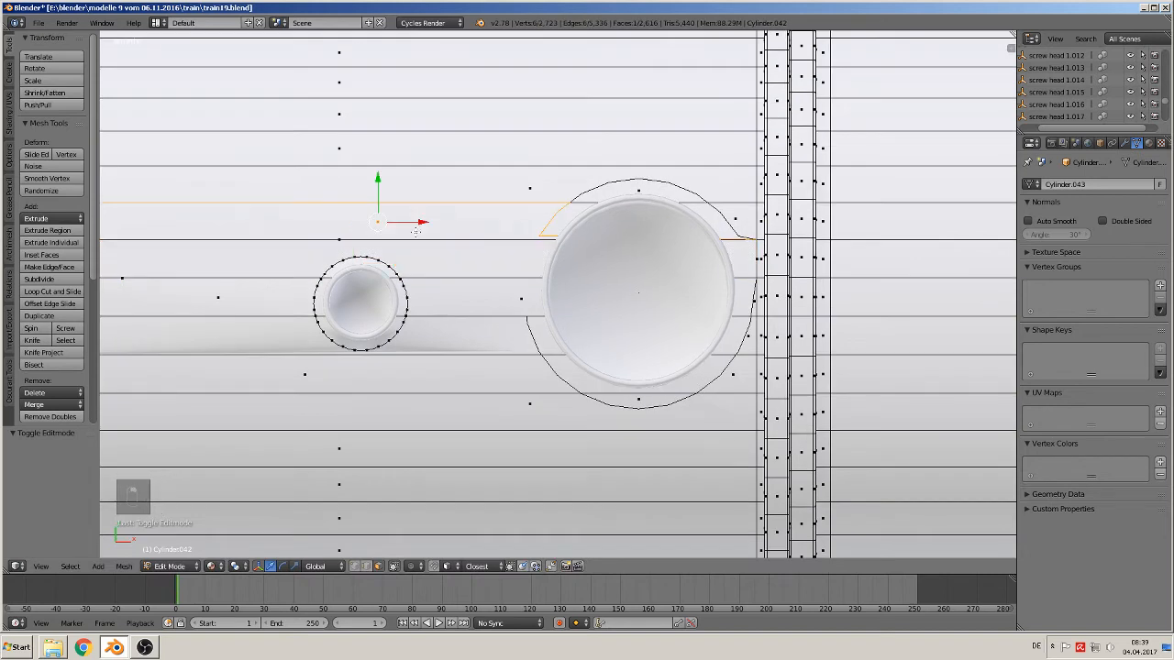
{"action": "key", "text": "g"}
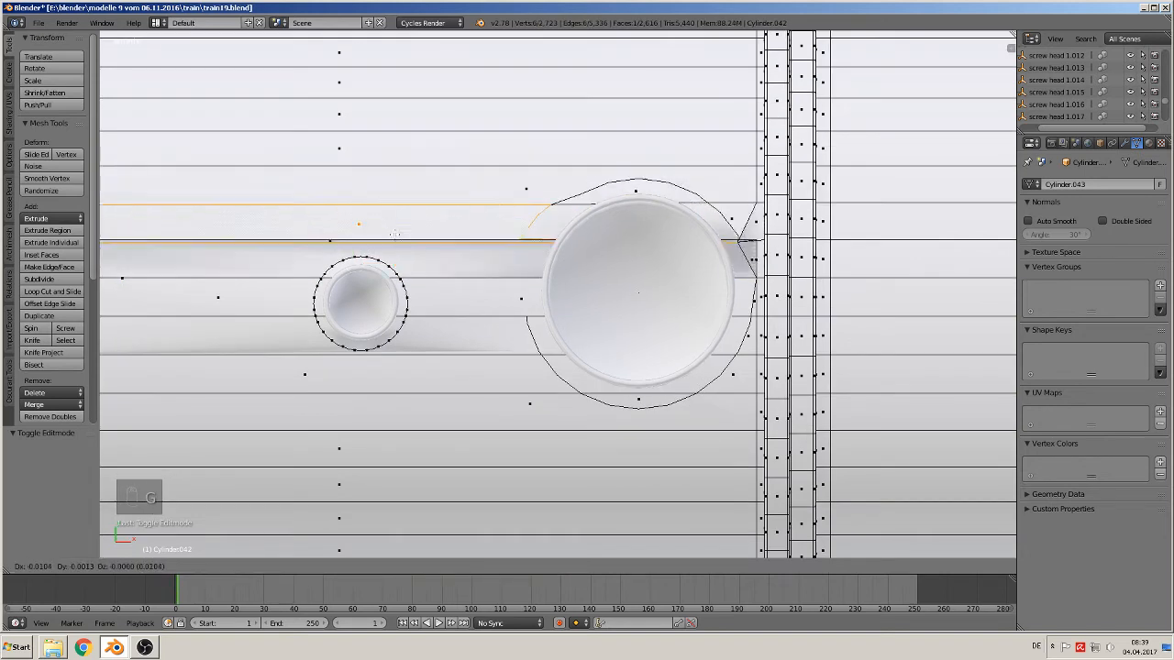
{"action": "right_click", "coordinate": [429, 222]}
- Try to close the gap beside the large chimney's flange outline with a Knife cut across the uncut boiler face
{"action": "scroll", "coordinate": [566, 222], "scroll_direction": "up", "scroll_amount": 2}
{"action": "middle_click_drag", "start_coordinate": [609, 220], "coordinate": [506, 248], "text": "shift"}
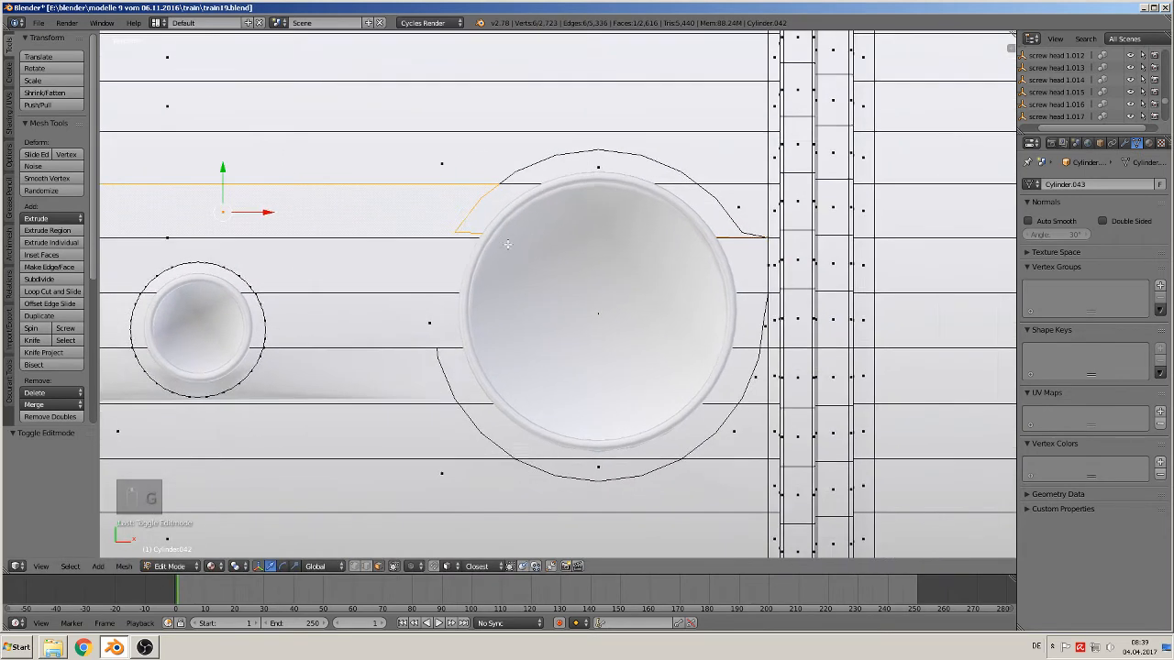
{"action": "scroll", "coordinate": [497, 248], "scroll_direction": "up", "scroll_amount": 1}
{"action": "key", "text": "a"}
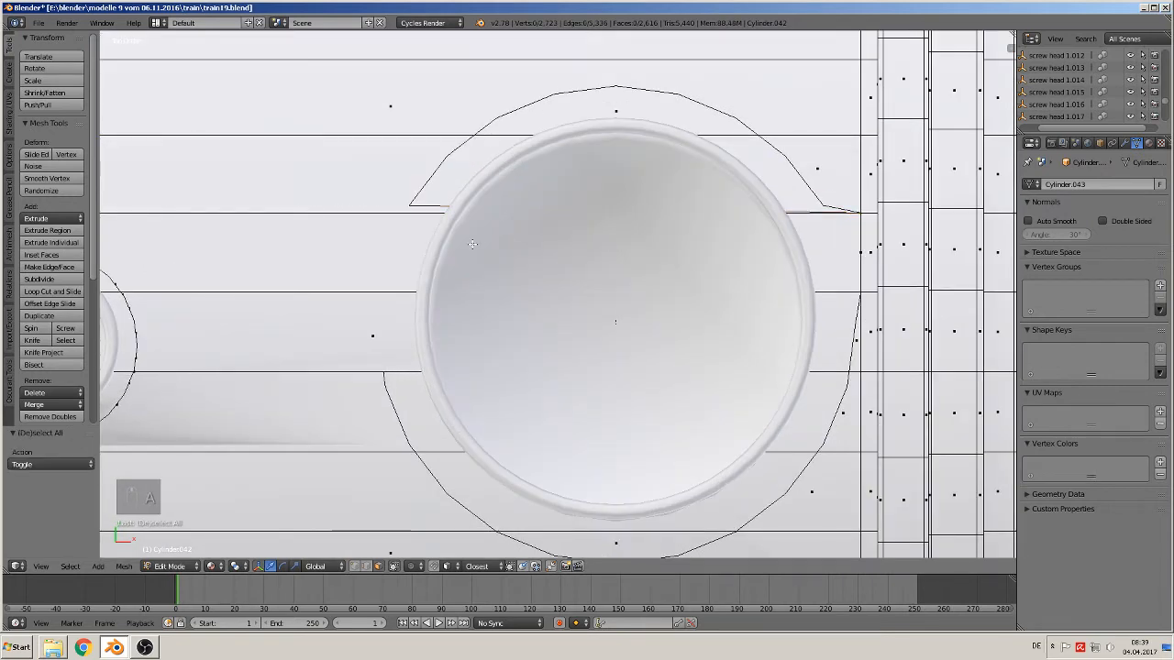
{"action": "left_click", "coordinate": [32, 340]}
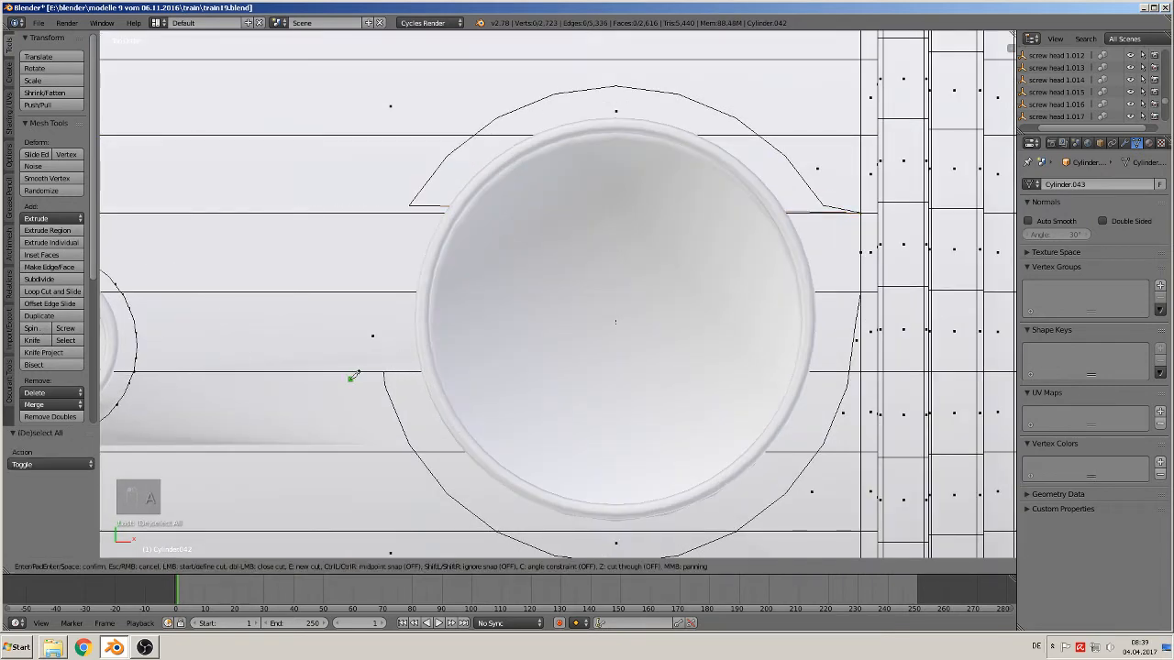
{"action": "left_click", "coordinate": [385, 369]}
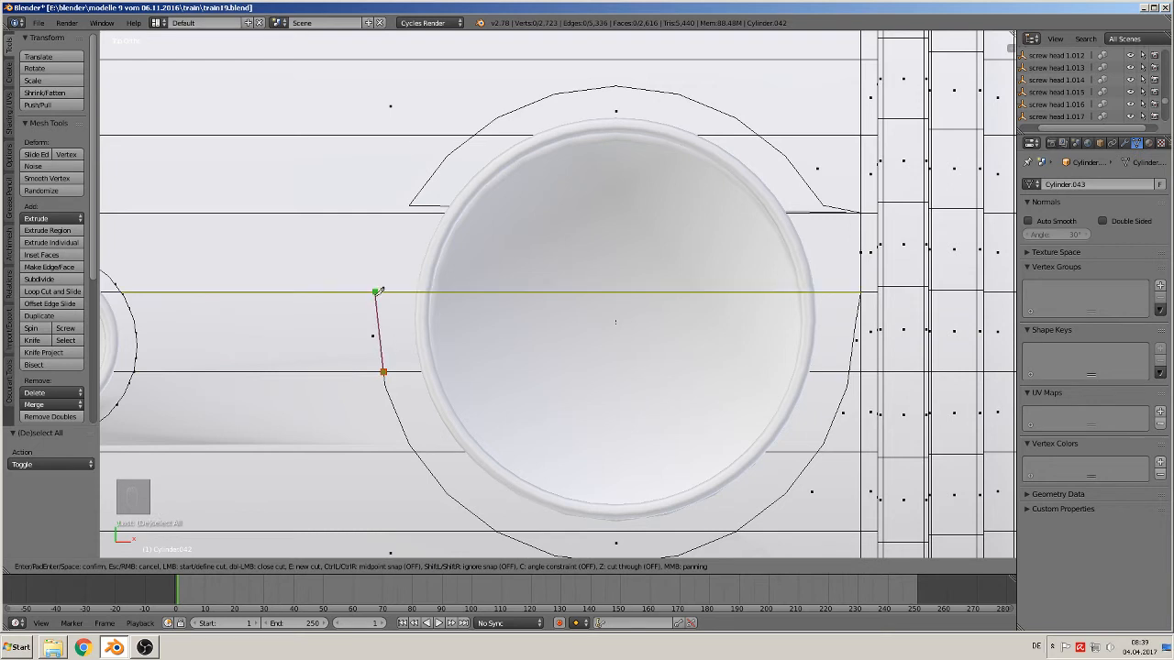
{"action": "right_click", "coordinate": [379, 290]}
{"action": "left_click", "coordinate": [376, 291]}
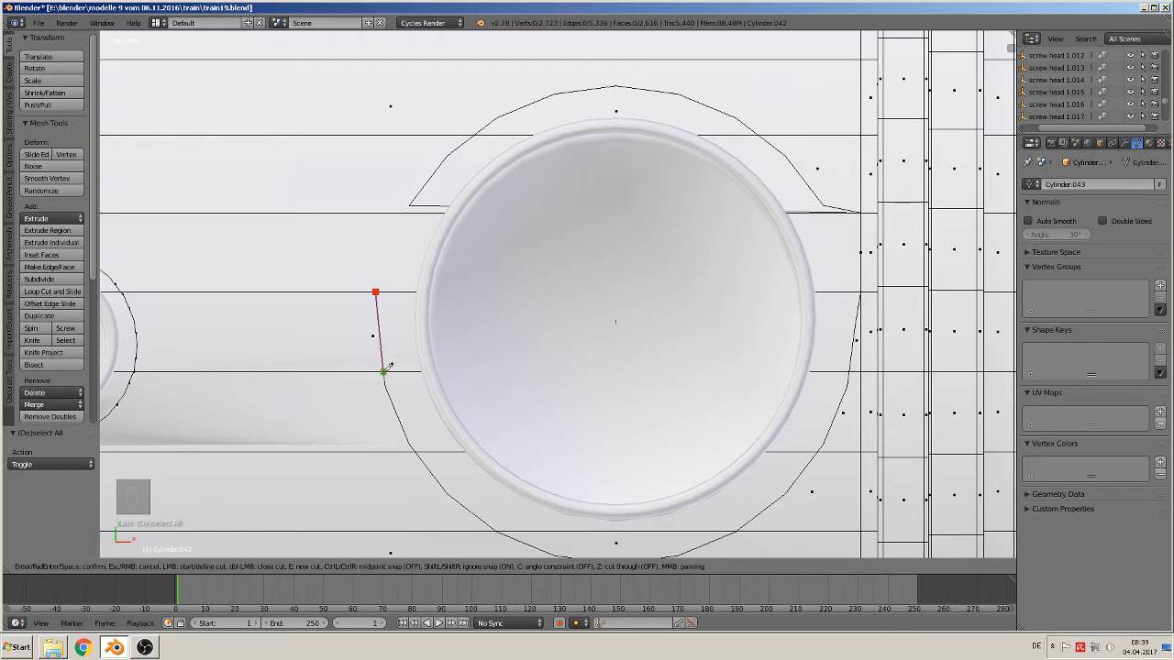
{"action": "right_click", "coordinate": [385, 366]}
{"action": "right_click", "coordinate": [391, 290]}
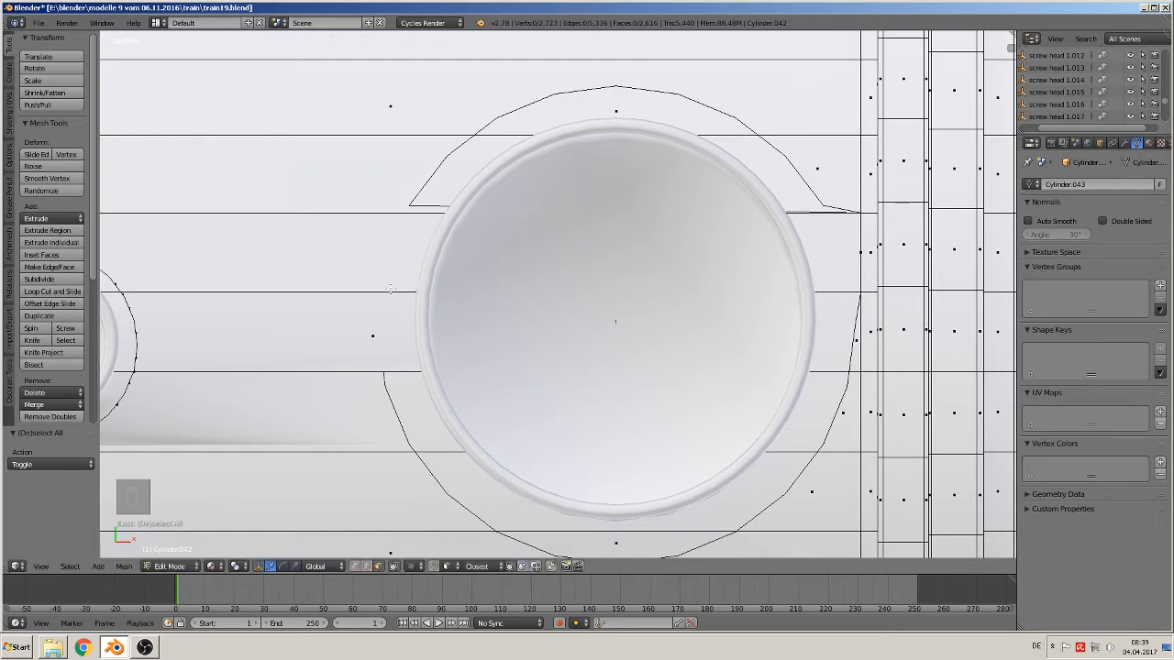
- Undo the large chimney's flange cuts and all edits back to the small chimney's freshly projected ring
{"action": "scroll", "coordinate": [413, 261], "scroll_direction": "down", "scroll_amount": 4}
{"action": "scroll", "coordinate": [502, 271], "scroll_direction": "up", "scroll_amount": 3}
{"action": "scroll", "coordinate": [568, 244], "scroll_direction": "up", "scroll_amount": 1}
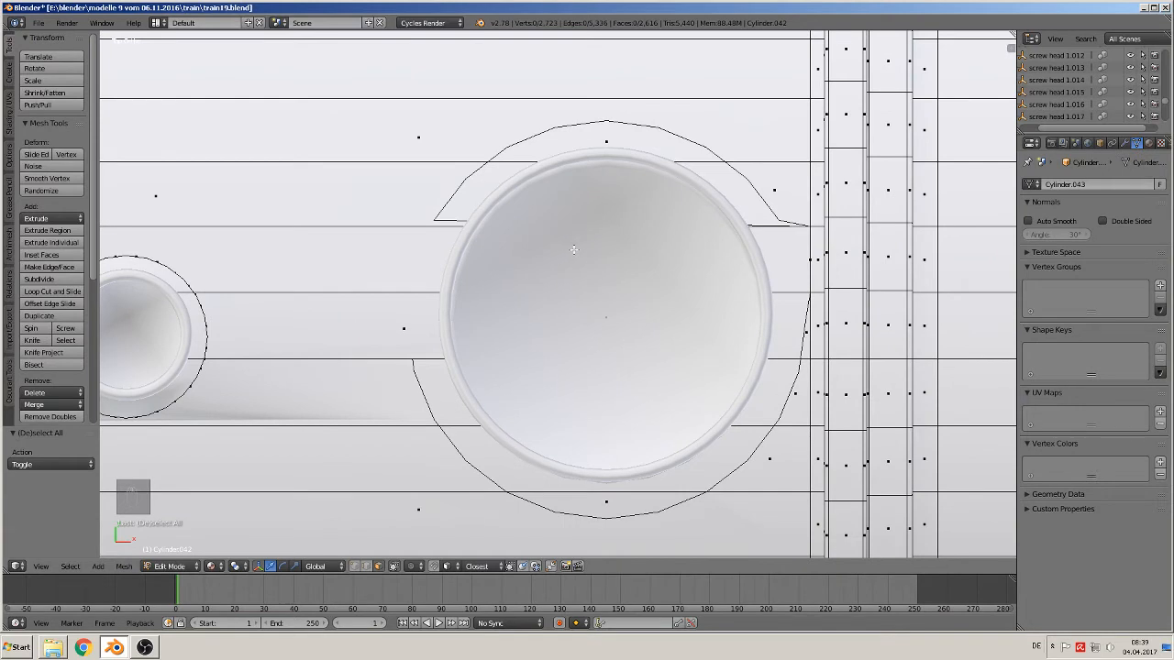
{"action": "key", "text": "ctrl+z"}
{"action": "key", "text": "ctrl+z"}
{"action": "key", "text": "ctrl+z"}
{"action": "key", "text": "ctrl+z"}
{"action": "key", "text": "ctrl+z"}
{"action": "key", "text": "ctrl+z"}
{"action": "key", "text": "ctrl+z"}
{"action": "key", "text": "ctrl+z"}
{"action": "key", "text": "ctrl+z"}
{"action": "key", "text": "ctrl+z"}
{"action": "key", "text": "ctrl+z"}
{"action": "key", "text": "ctrl+z"}
{"action": "key", "text": "ctrl+z"}
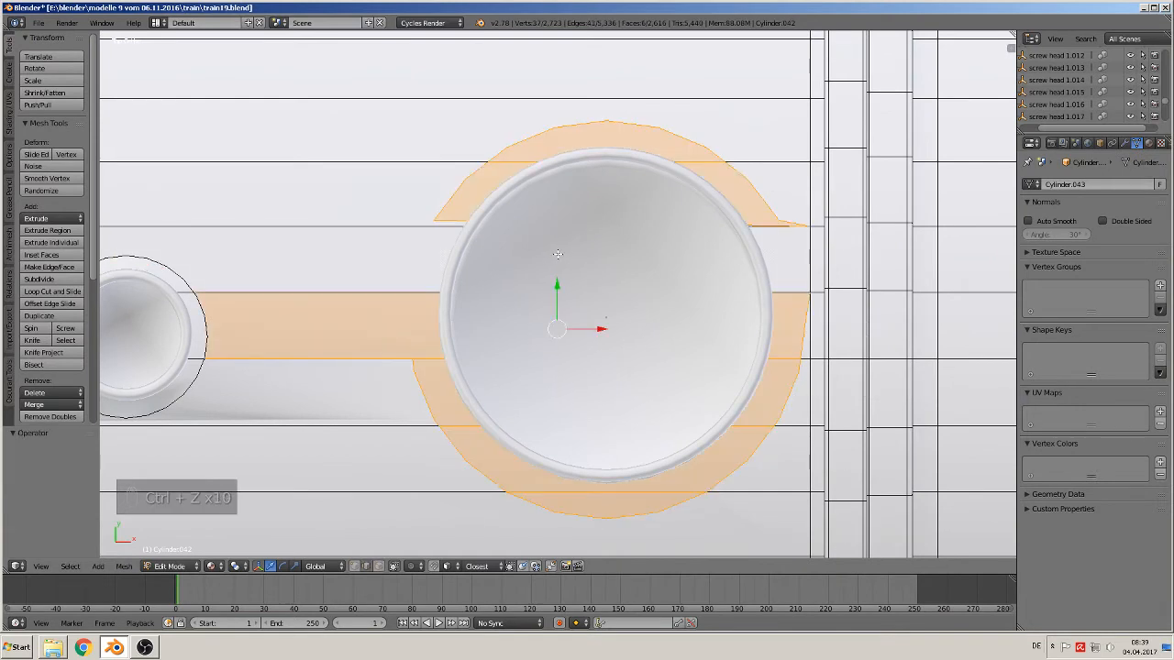
{"action": "key", "text": "ctrl+z"}
{"action": "key", "text": "ctrl+z"}
{"action": "key", "text": "ctrl+z"}
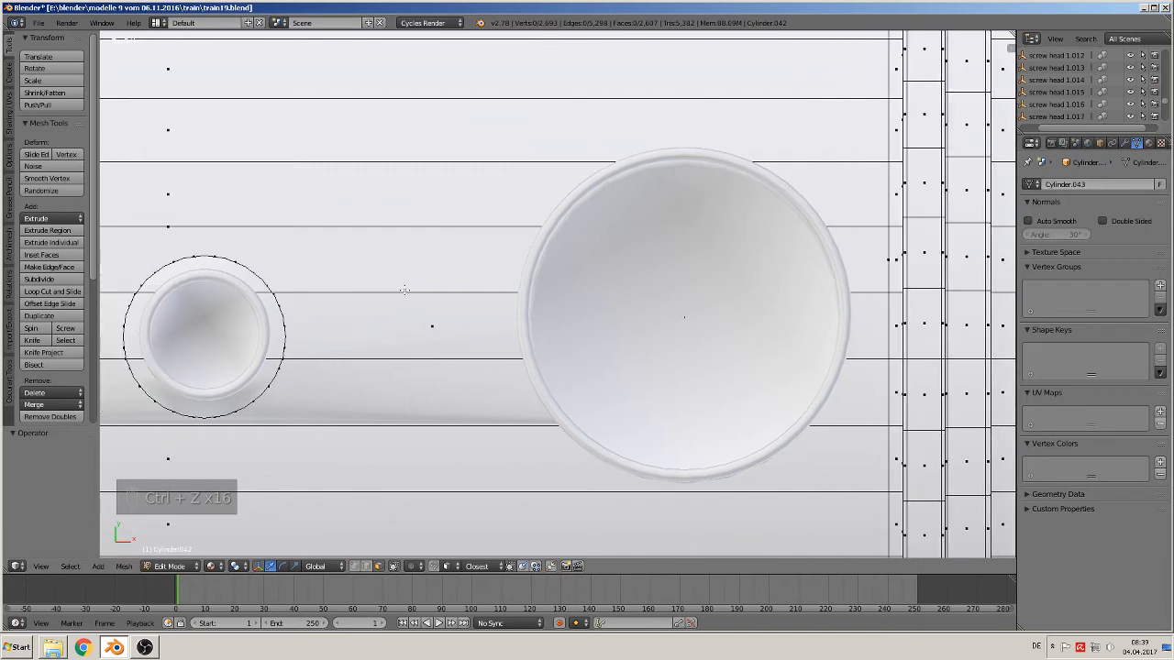
{"action": "scroll", "coordinate": [394, 291], "scroll_direction": "down", "scroll_amount": 4}
{"action": "key", "text": "ctrl+z"}
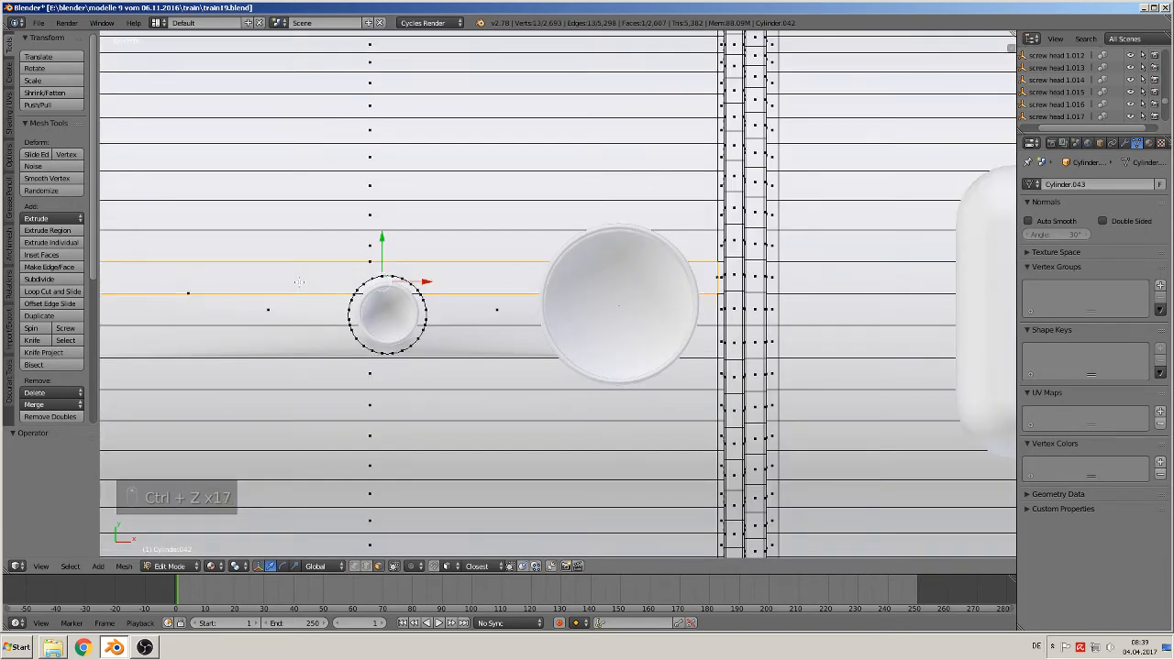
{"action": "key", "text": "ctrl+z"}
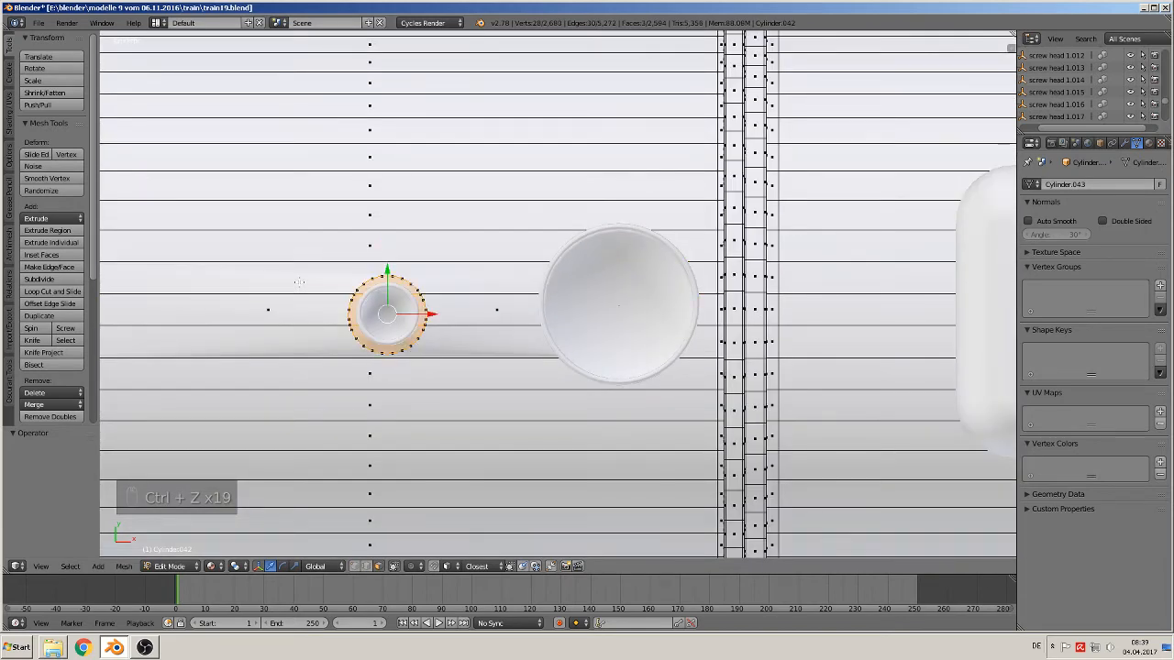
- Leave the boiler mesh and open the large chimney's mesh for editing
{"action": "middle_click_drag", "start_coordinate": [298, 281], "coordinate": [262, 236]}
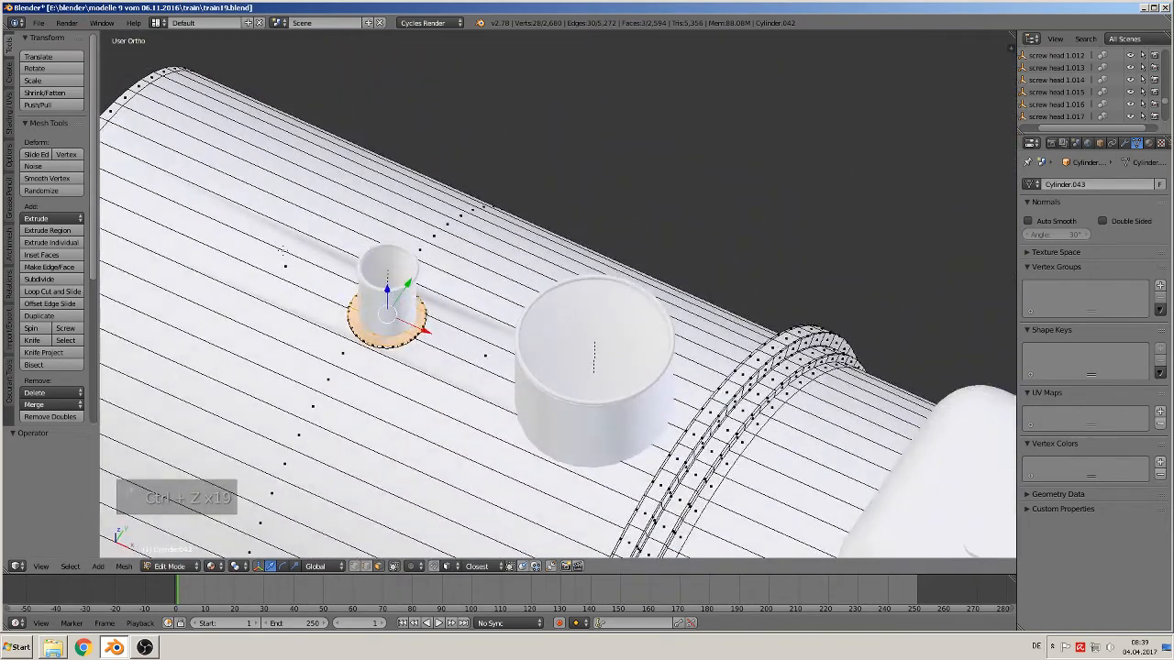
{"action": "scroll", "coordinate": [283, 251], "scroll_direction": "up", "scroll_amount": 1}
{"action": "key", "text": "Tab"}
{"action": "key", "text": "Tab"}
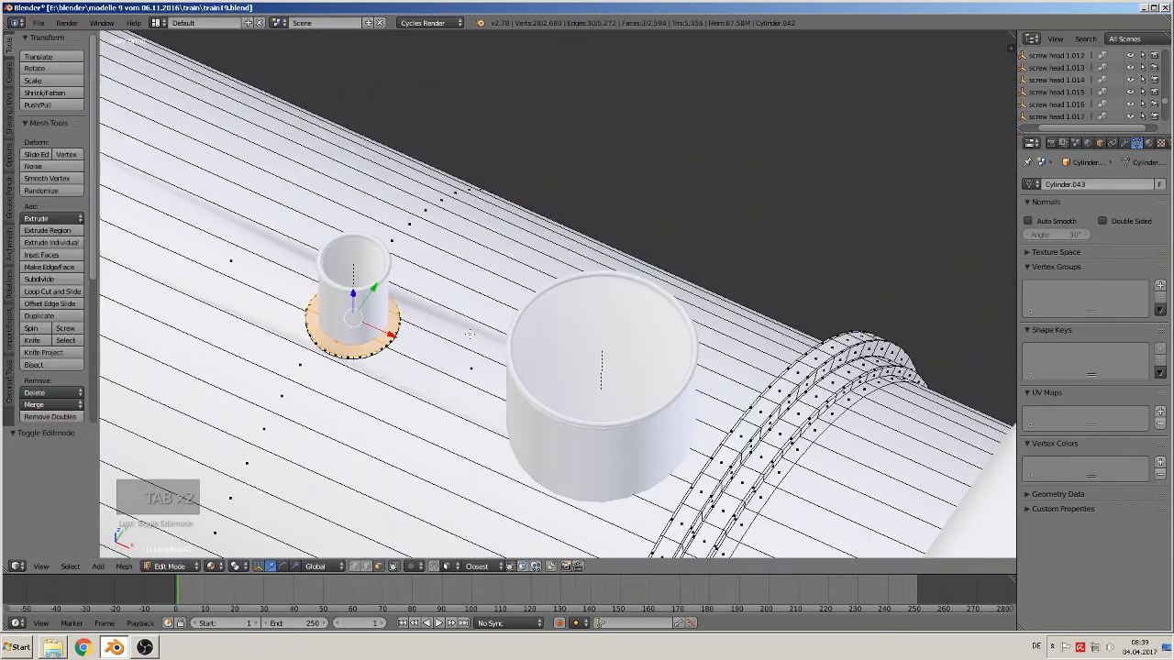
{"action": "middle_click_drag", "start_coordinate": [493, 349], "coordinate": [581, 304]}
{"action": "key", "text": "Tab"}
{"action": "right_click", "coordinate": [566, 320]}
{"action": "key", "text": "Tab"}
{"action": "scroll", "coordinate": [580, 304], "scroll_direction": "up", "scroll_amount": 1}
{"action": "key", "text": "Tab"}
{"action": "right_click", "coordinate": [581, 303]}
{"action": "key", "text": "Tab"}
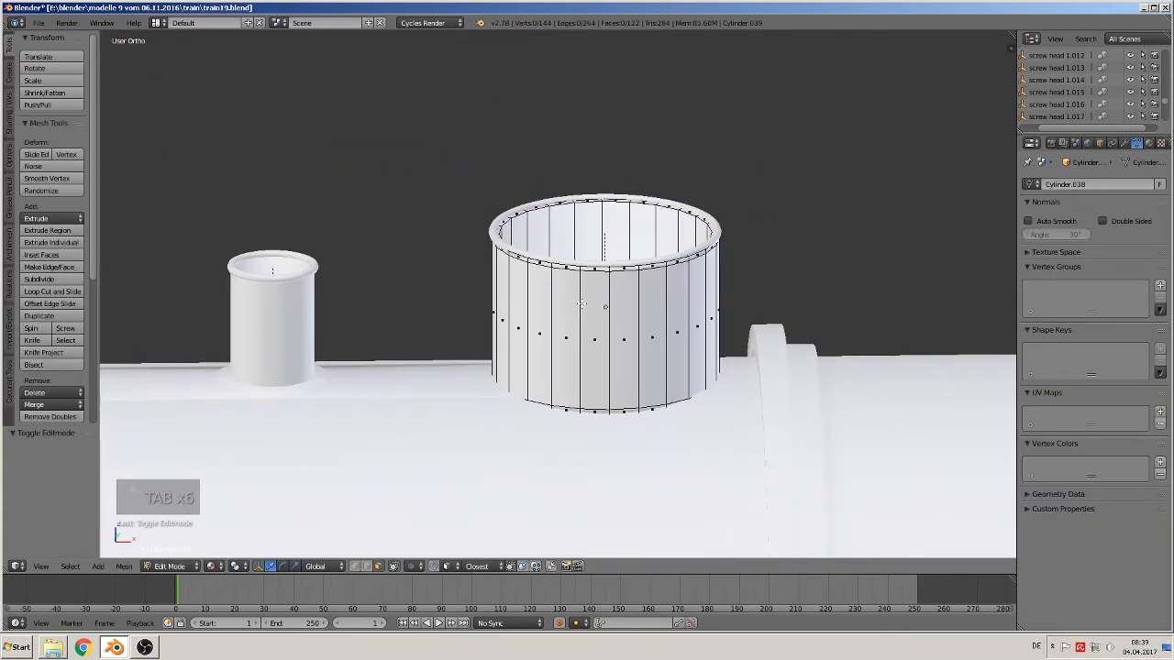
- Duplicate the edge loop just below the large chimney's rim in place and separate it into its own object
{"action": "right_click", "coordinate": [570, 275], "text": "alt"}
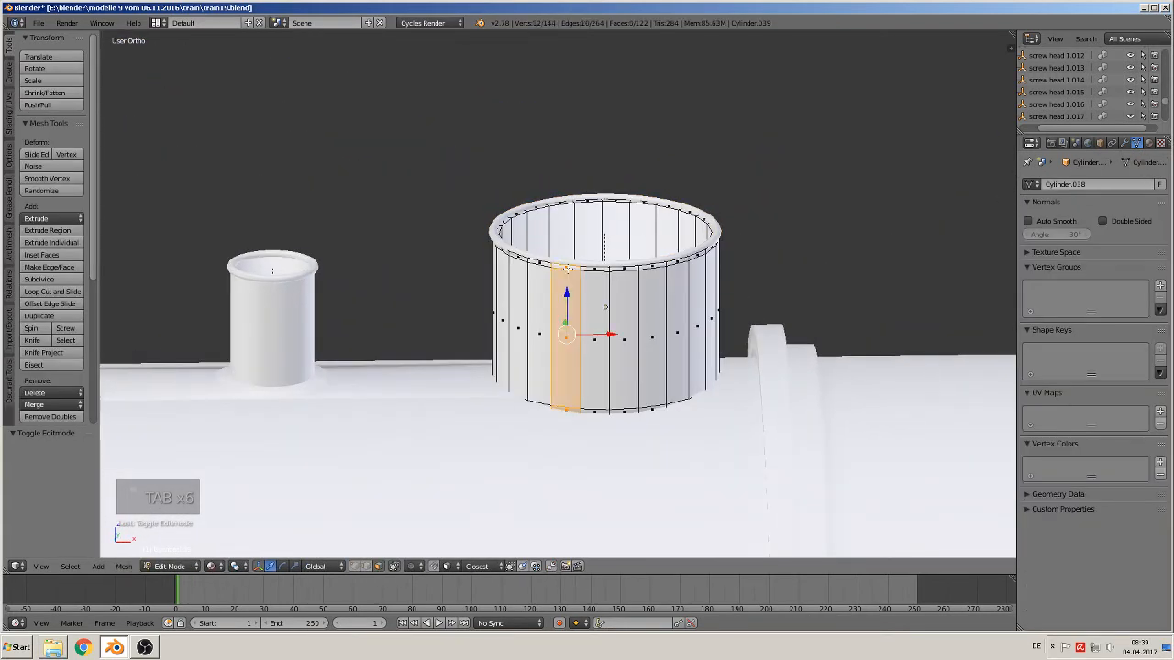
{"action": "left_click", "coordinate": [359, 566]}
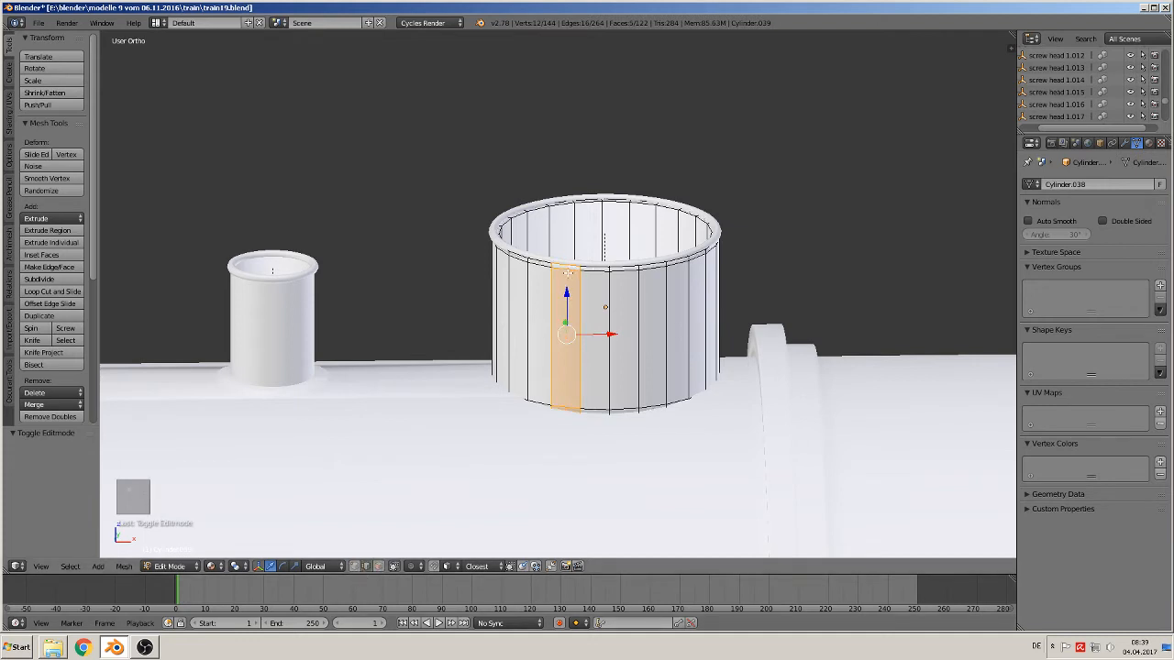
{"action": "right_click", "coordinate": [568, 272], "text": "alt"}
{"action": "middle_click_drag", "start_coordinate": [567, 272], "coordinate": [562, 294]}
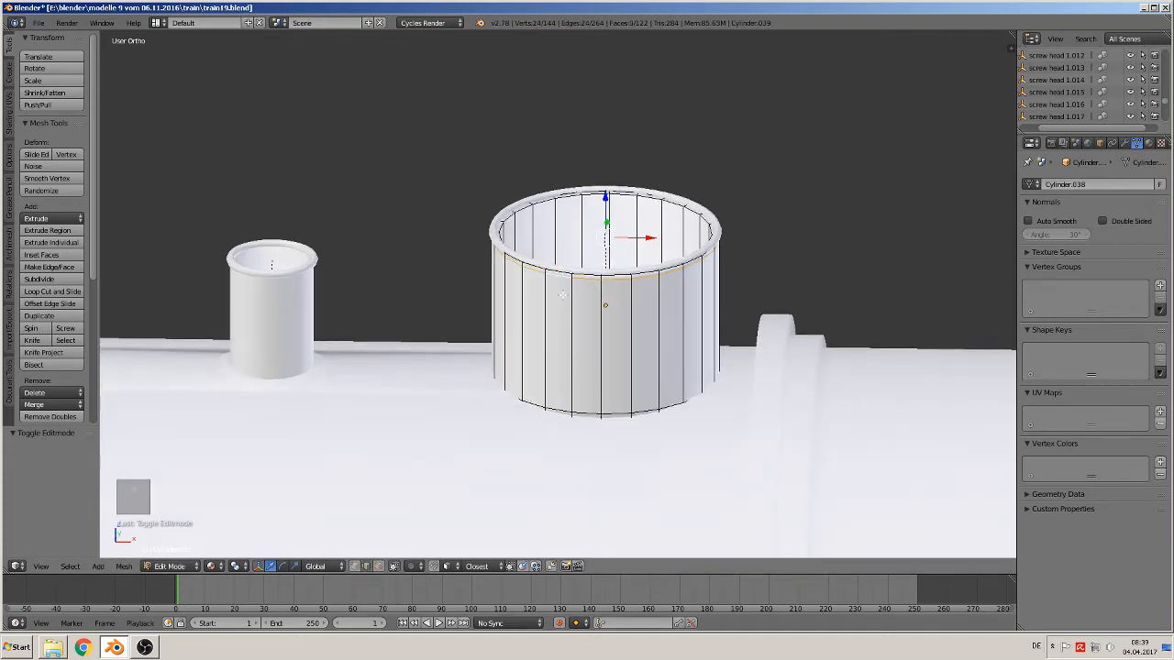
{"action": "key", "text": "shift+d"}
{"action": "key", "text": "semicolon"}
{"action": "key", "text": "p"}
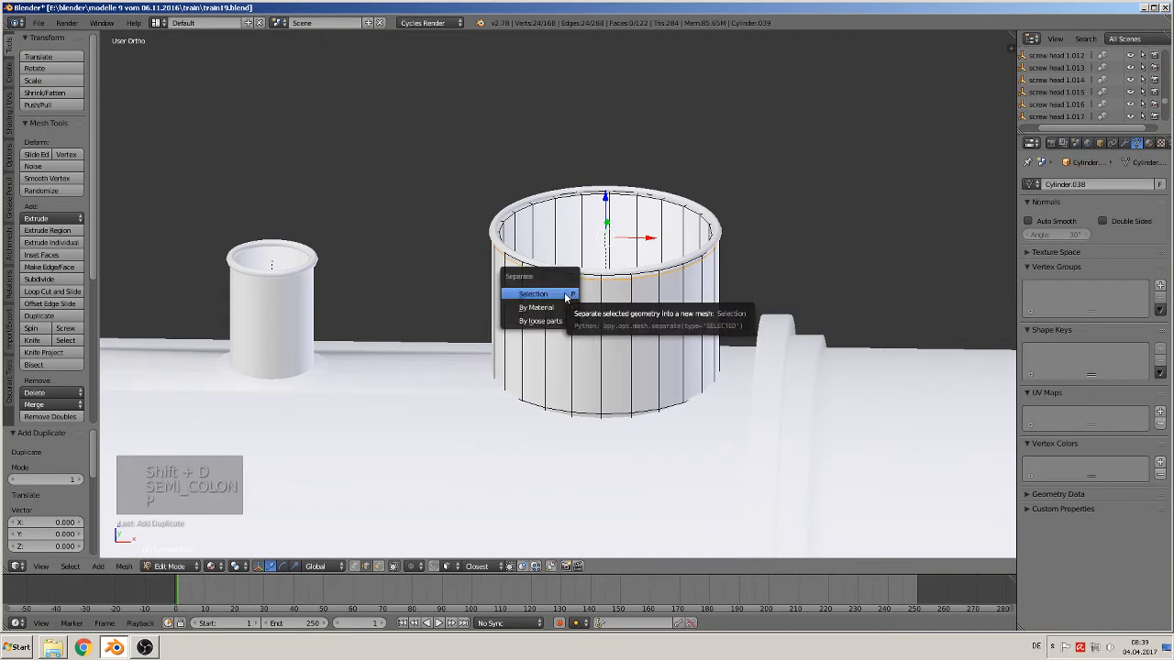
{"action": "left_click", "coordinate": [571, 290]}
{"action": "key", "text": "Tab"}
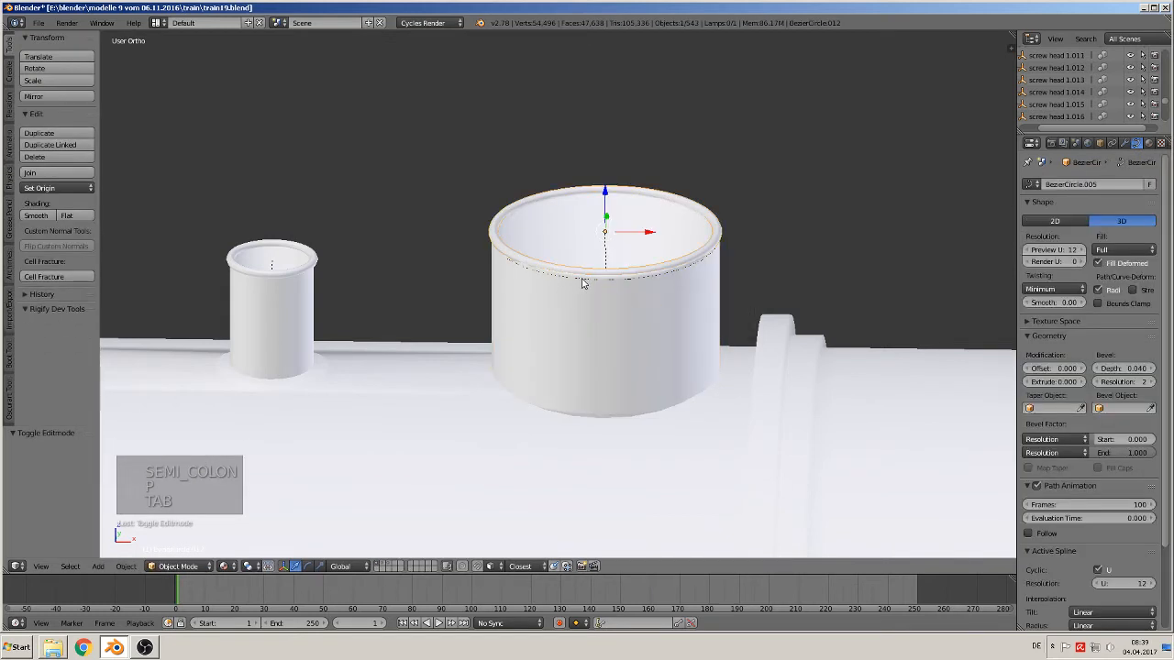
- Lower the separated circle to the large chimney's base and enlarge it beyond the chimney wall
{"action": "right_click", "coordinate": [583, 282]}
{"action": "right_click", "coordinate": [587, 281]}
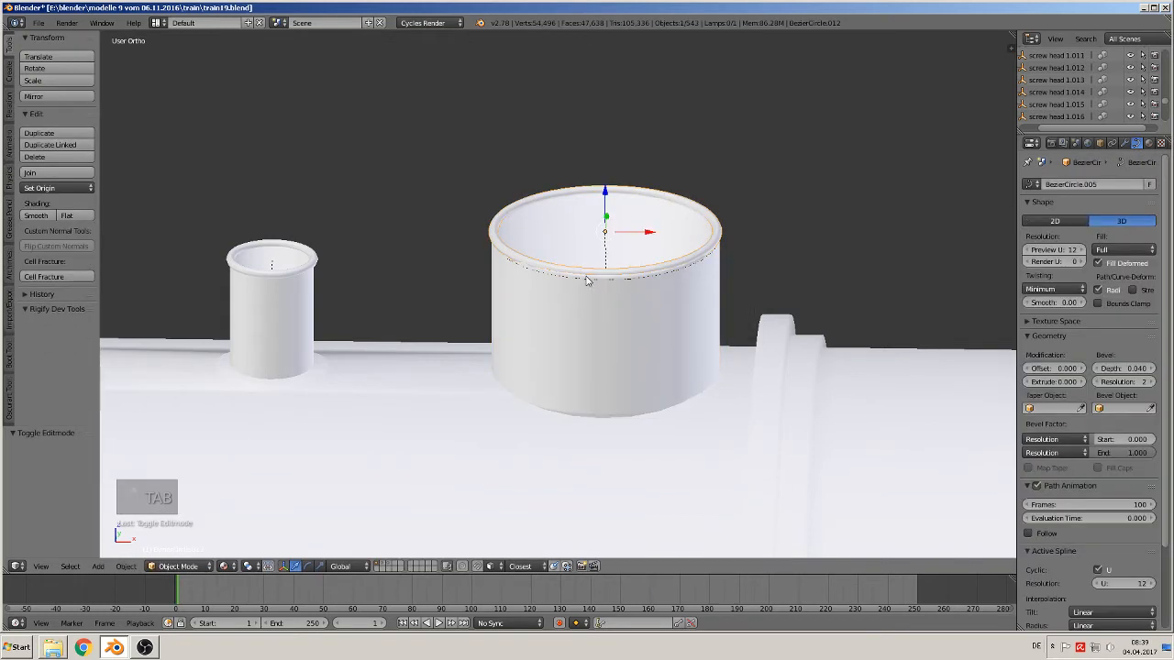
{"action": "right_click", "coordinate": [587, 283]}
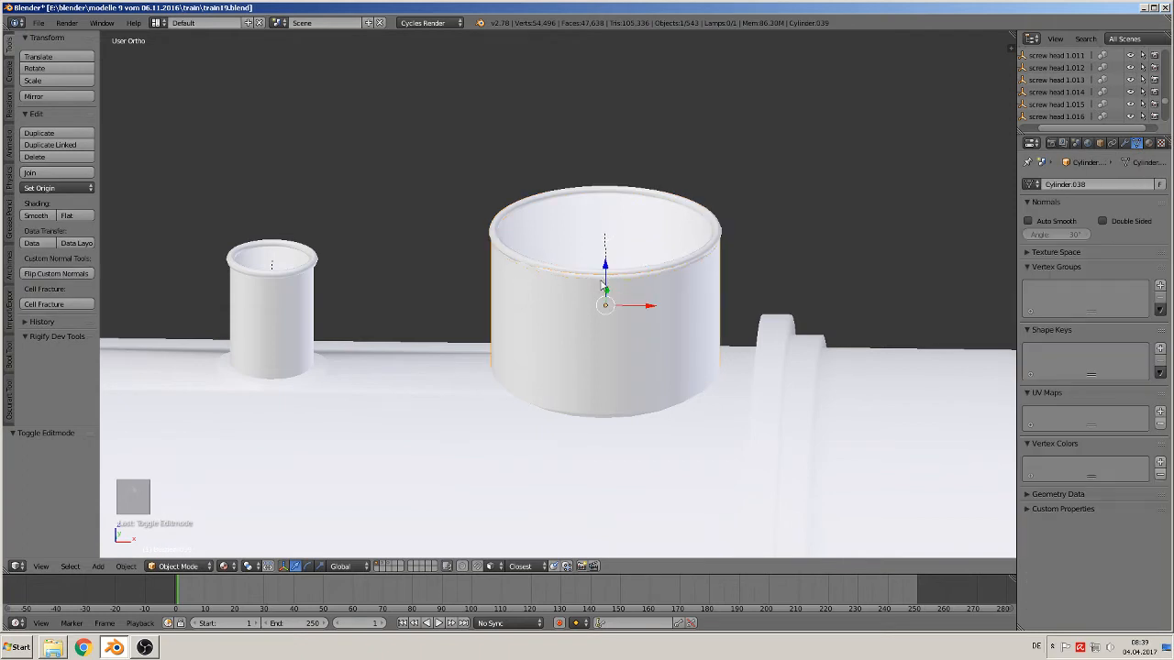
{"action": "right_click", "coordinate": [601, 286]}
{"action": "left_click_drag", "start_coordinate": [606, 267], "coordinate": [567, 436]}
{"action": "key", "text": "s"}
{"action": "left_click", "coordinate": [680, 321]}
- Shrink the circle by factors of 0.850 and 0.948 so it lies slightly outside the large chimney's wall
{"action": "key", "text": "KP_7"}
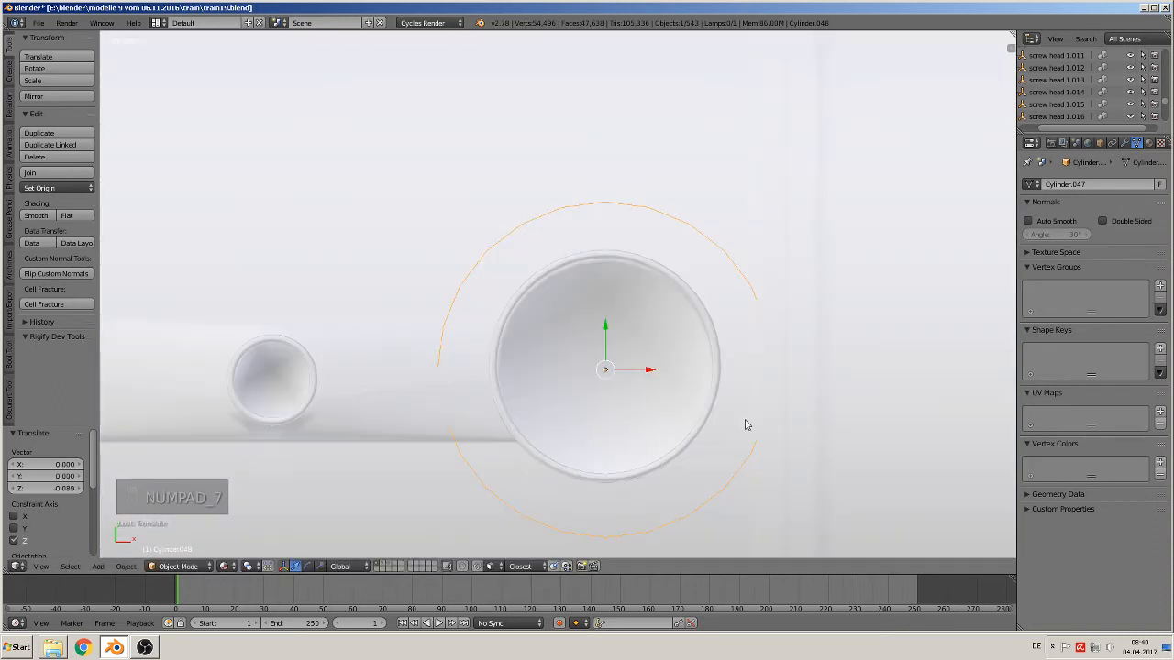
{"action": "key", "text": "s"}
{"action": "left_click", "coordinate": [767, 464]}
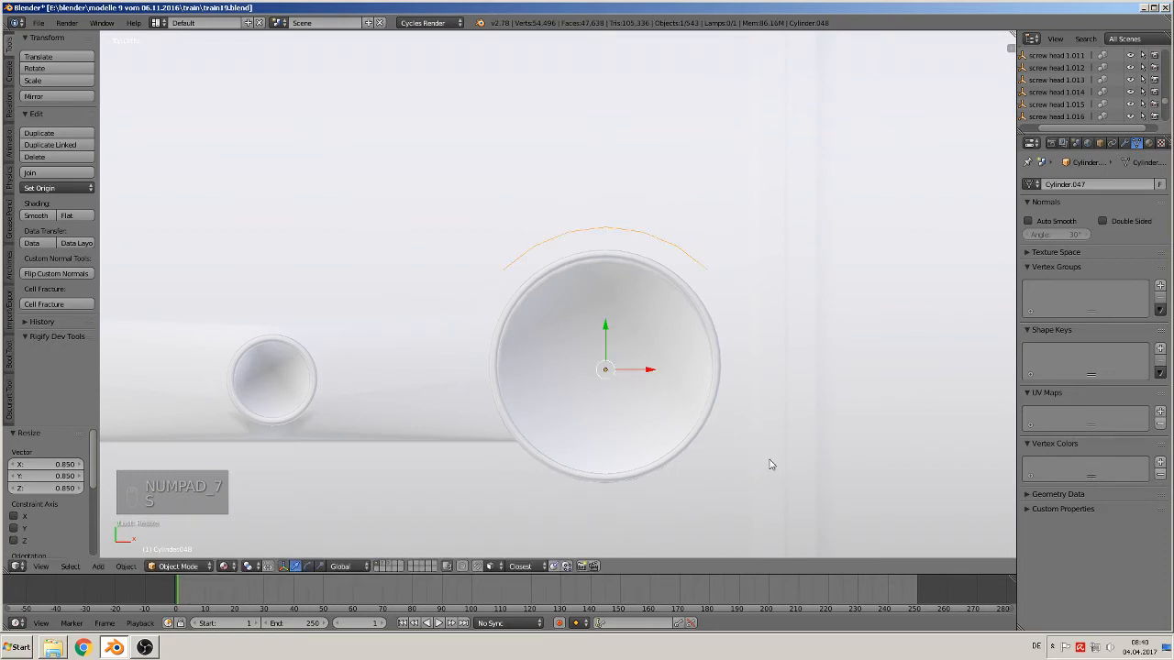
{"action": "key", "text": "s"}
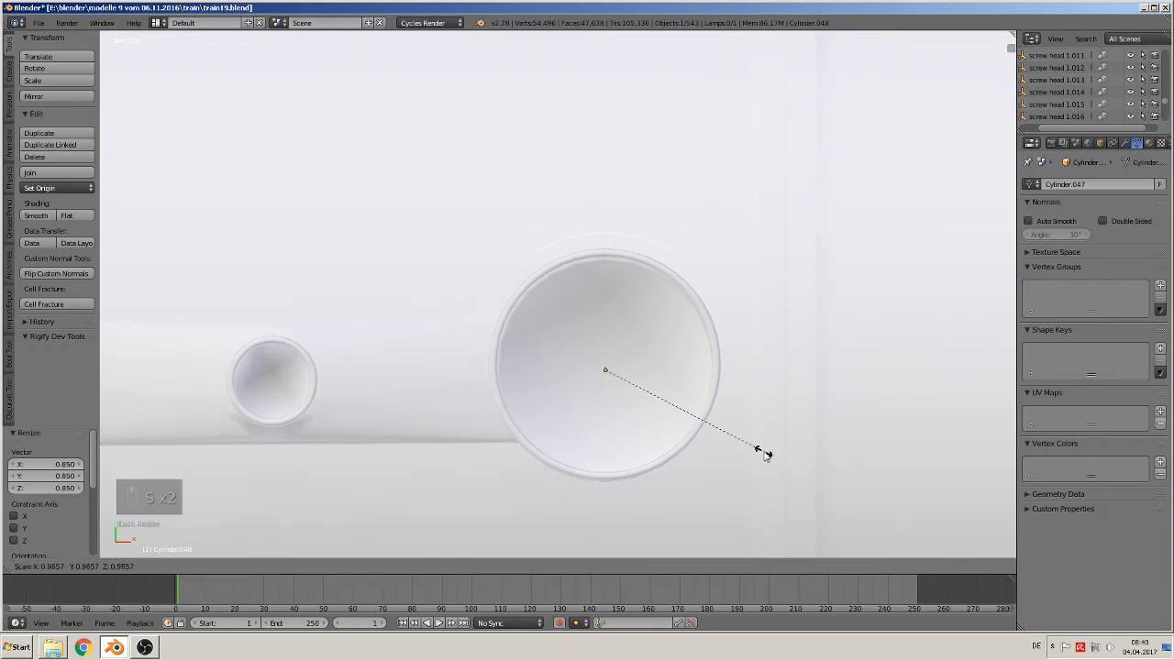
{"action": "left_click", "coordinate": [762, 452]}
- Adjust the circle's height so its whole outline lies above the boiler surface around the large chimney's base
{"action": "middle_click_drag", "start_coordinate": [760, 450], "coordinate": [741, 348]}
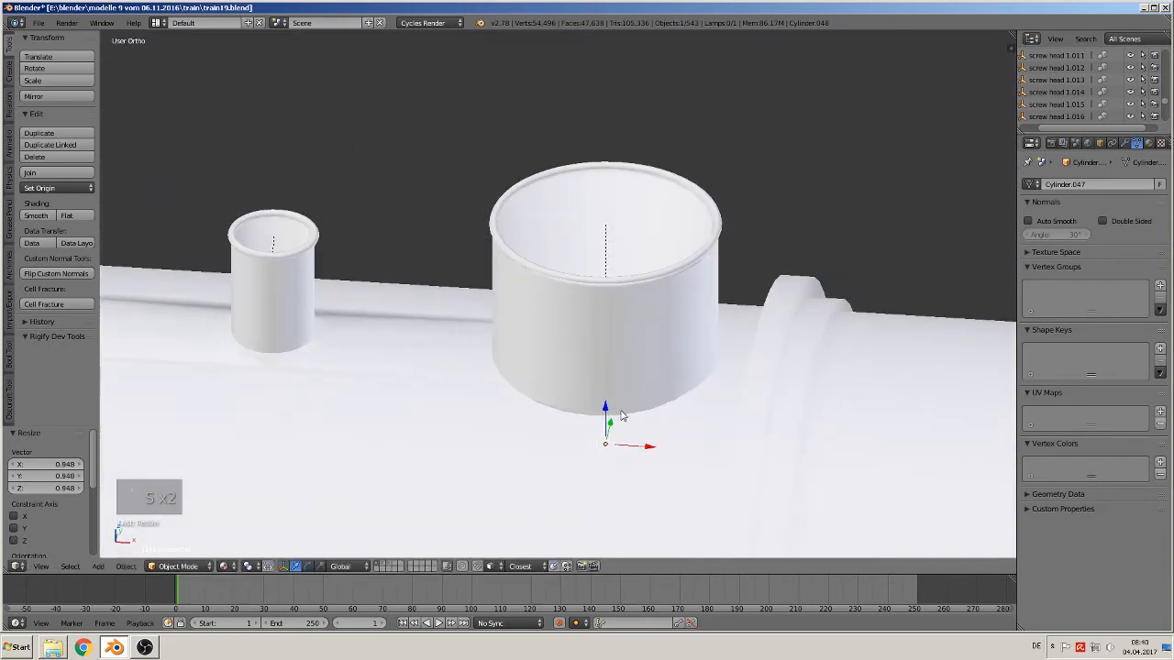
{"action": "mouse_move", "coordinate": [612, 417]}
{"action": "left_mouse_down"}
{"action": "mouse_move", "coordinate": [608, 341]}
{"action": "mouse_move", "coordinate": [598, 410]}
{"action": "left_mouse_up"}
{"action": "key", "text": "KP_1"}
{"action": "middle_click_drag", "start_coordinate": [605, 431], "coordinate": [624, 409]}
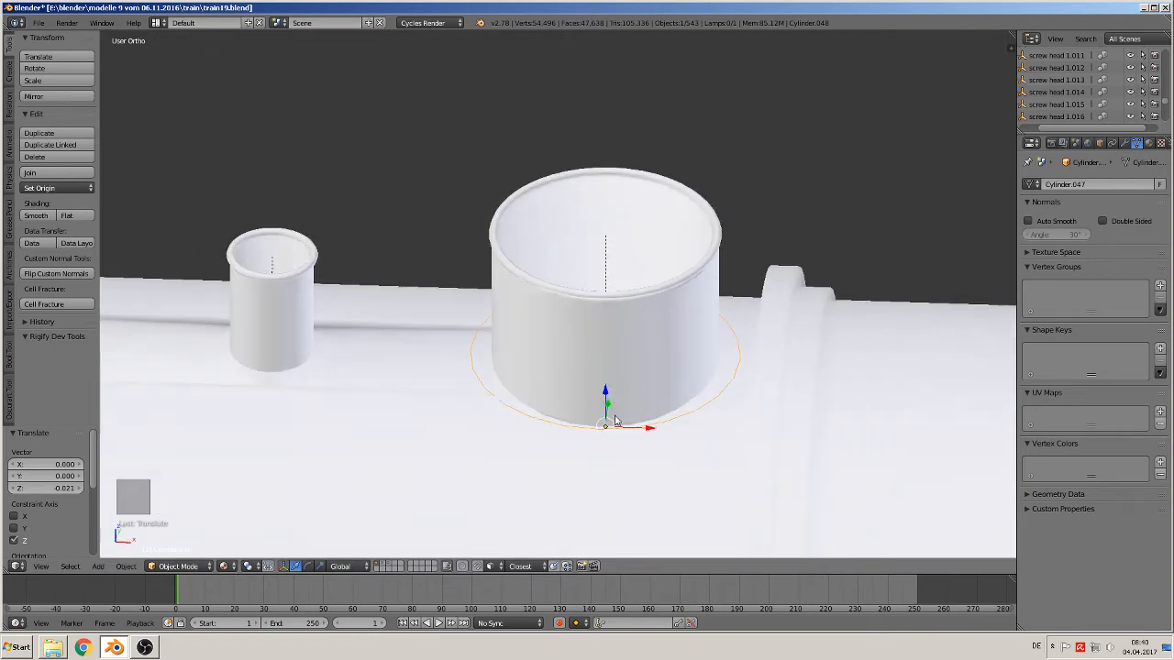
{"action": "scroll", "coordinate": [613, 374], "scroll_direction": "down", "scroll_amount": 4}
- Knife-project the circle from the top view onto the boiler mesh around the large chimney
{"action": "key", "text": "KP_7"}
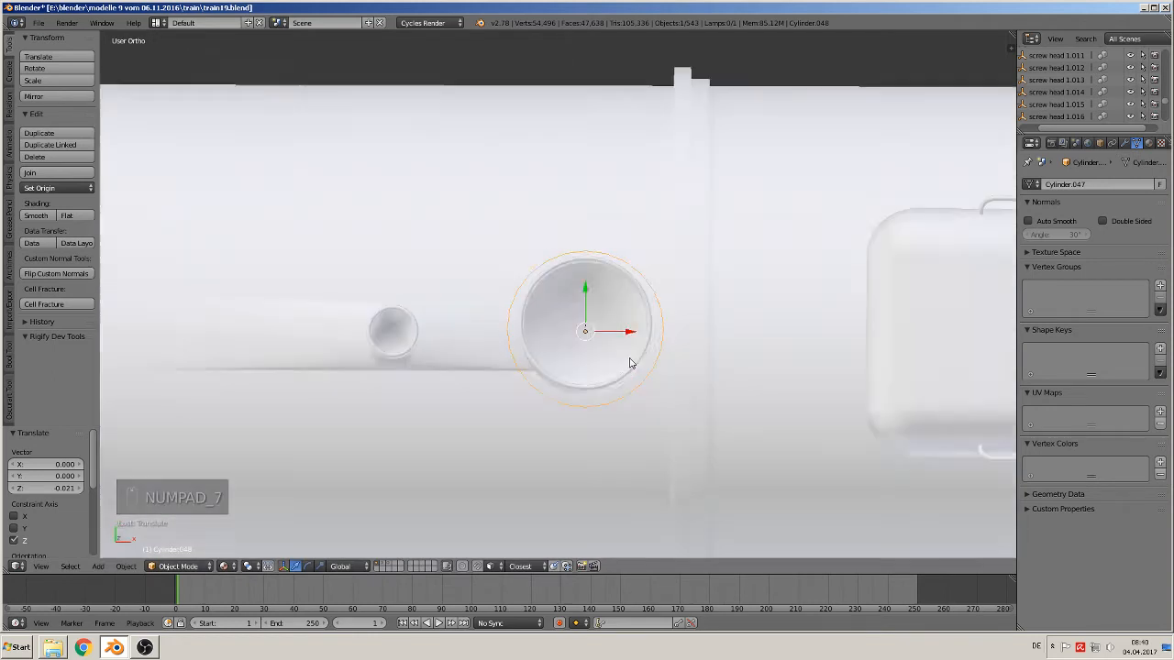
{"action": "right_click", "coordinate": [477, 218], "text": "shift"}
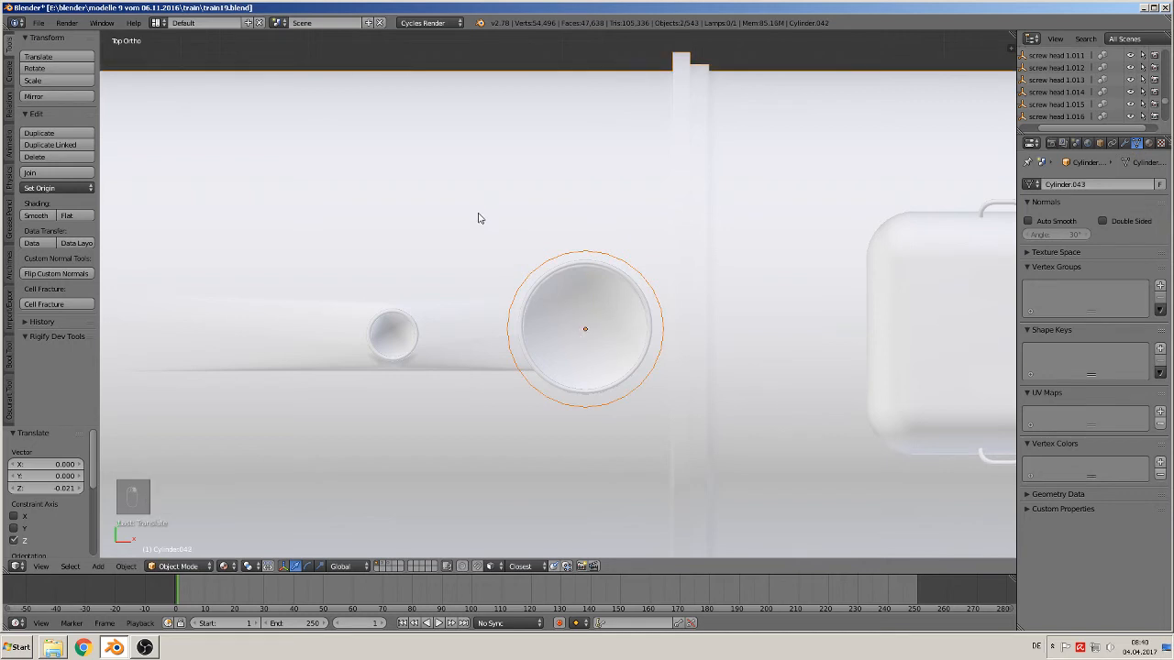
{"action": "key", "text": "Tab"}
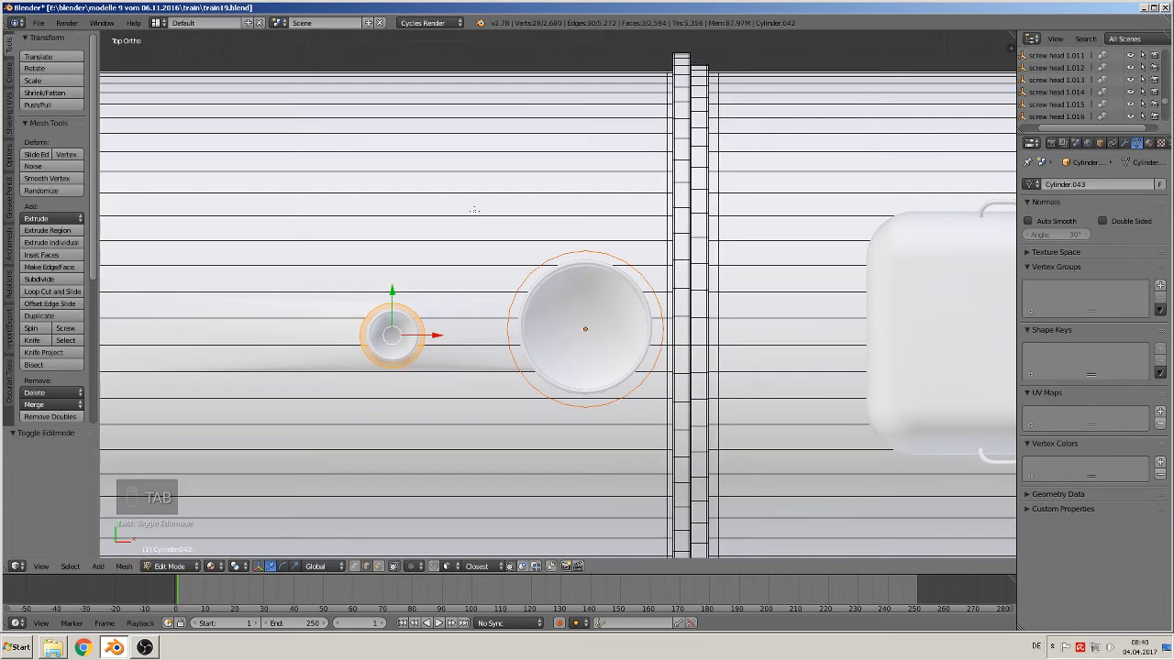
{"action": "key", "text": "a"}
{"action": "key", "text": "a"}
{"action": "key", "text": "a"}
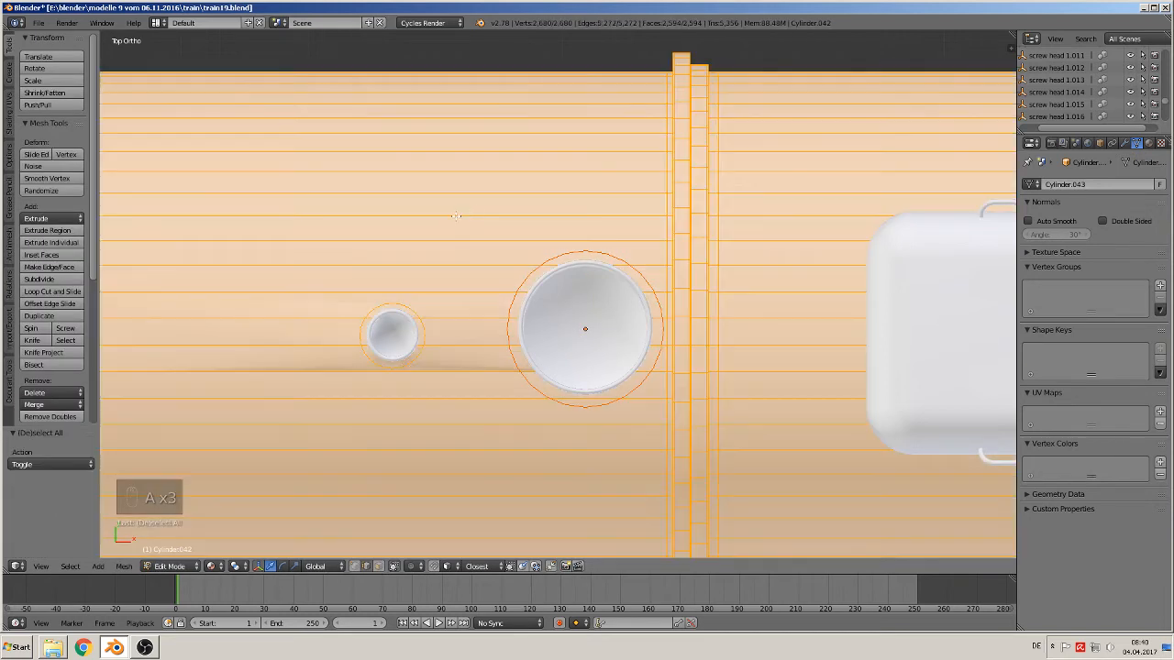
{"action": "left_click", "coordinate": [46, 353]}
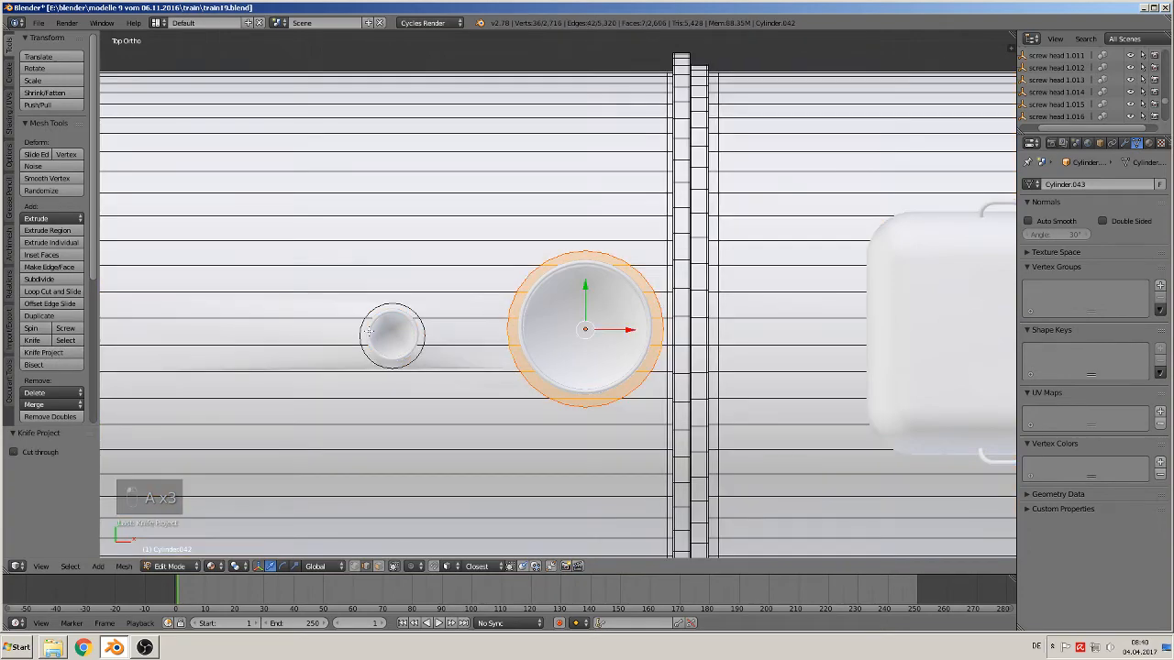
- Extrude the projected ring around the large chimney upward into a thin raised flange and select the leftover cutting circle
{"action": "middle_click_drag", "start_coordinate": [653, 317], "coordinate": [628, 313]}
{"action": "key", "text": "e"}
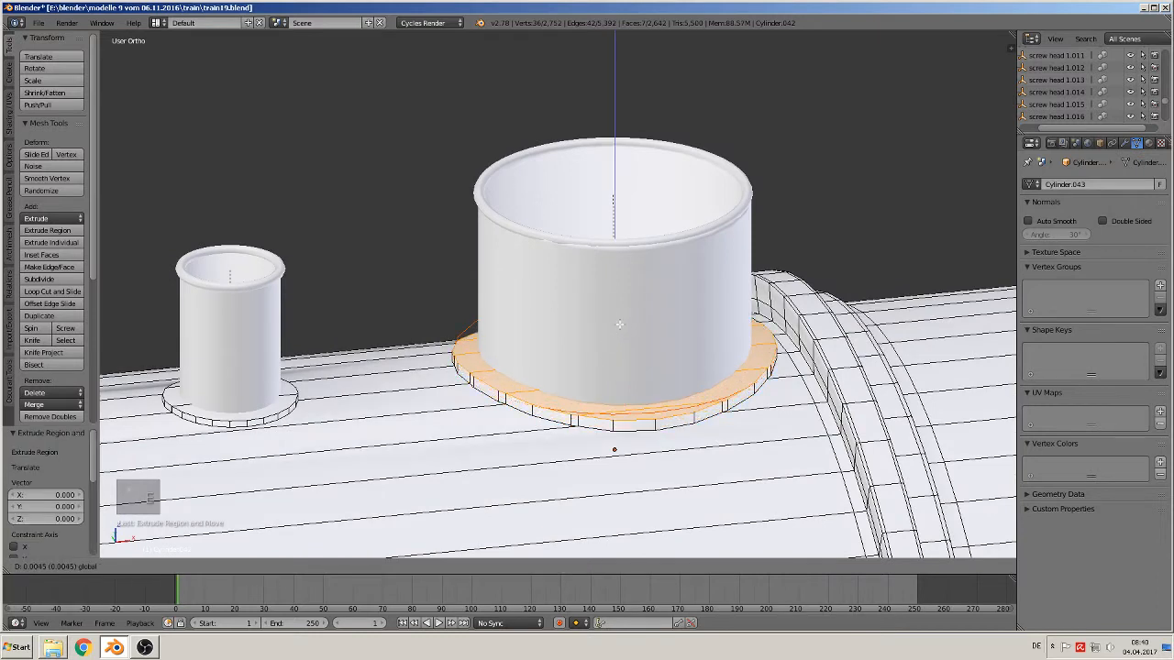
{"action": "key", "text": "Tab"}
{"action": "right_click", "coordinate": [468, 333]}
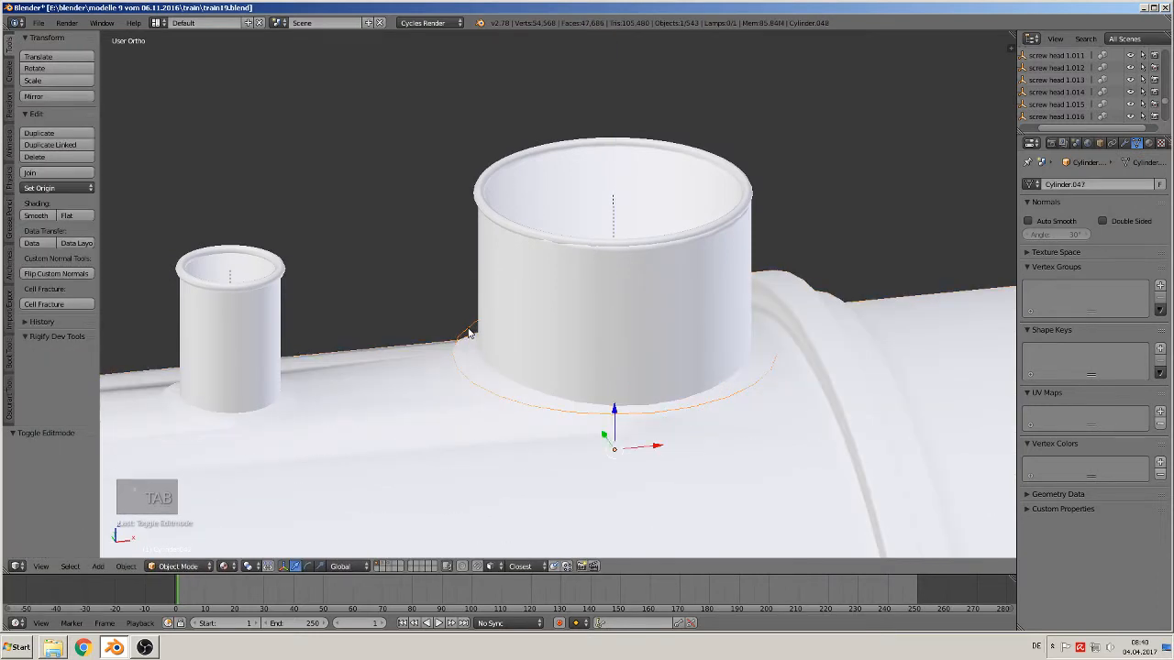
- Move the leftover cutting circle at the large chimney's base to another layer
{"action": "middle_click_drag", "start_coordinate": [472, 337], "coordinate": [473, 312]}
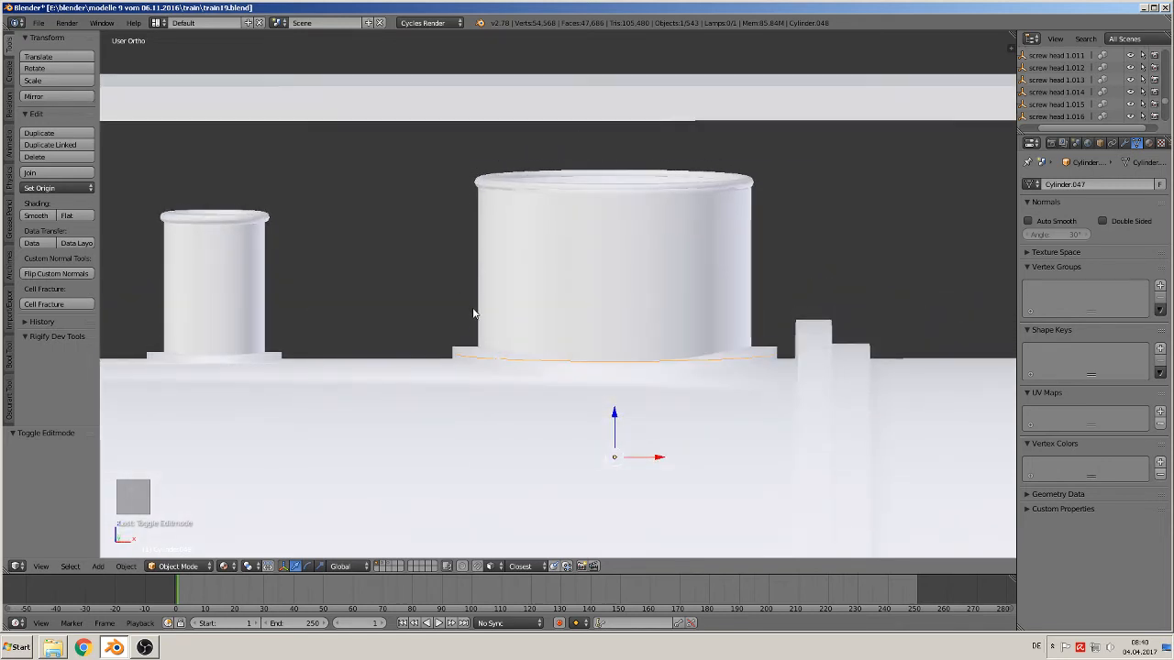
{"action": "key", "text": "m"}
{"action": "left_click", "coordinate": [584, 332]}
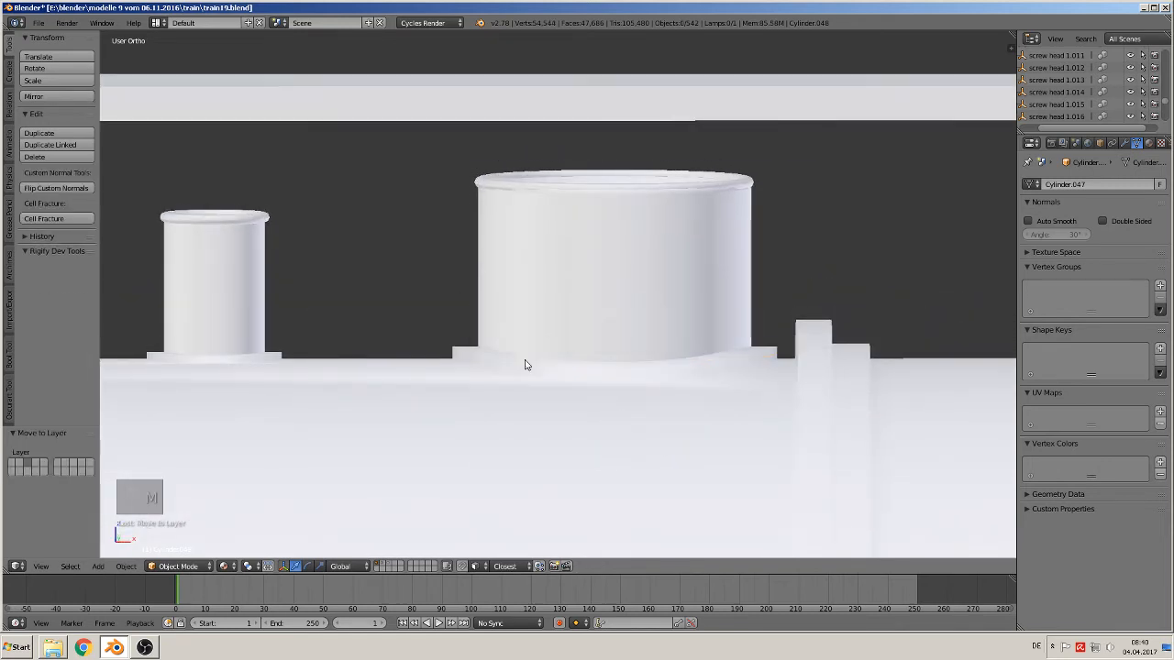
- Set the selected top faces of the large chimney's flange on the boiler mesh to flat shading
{"action": "middle_click_drag", "start_coordinate": [483, 394], "coordinate": [589, 315]}
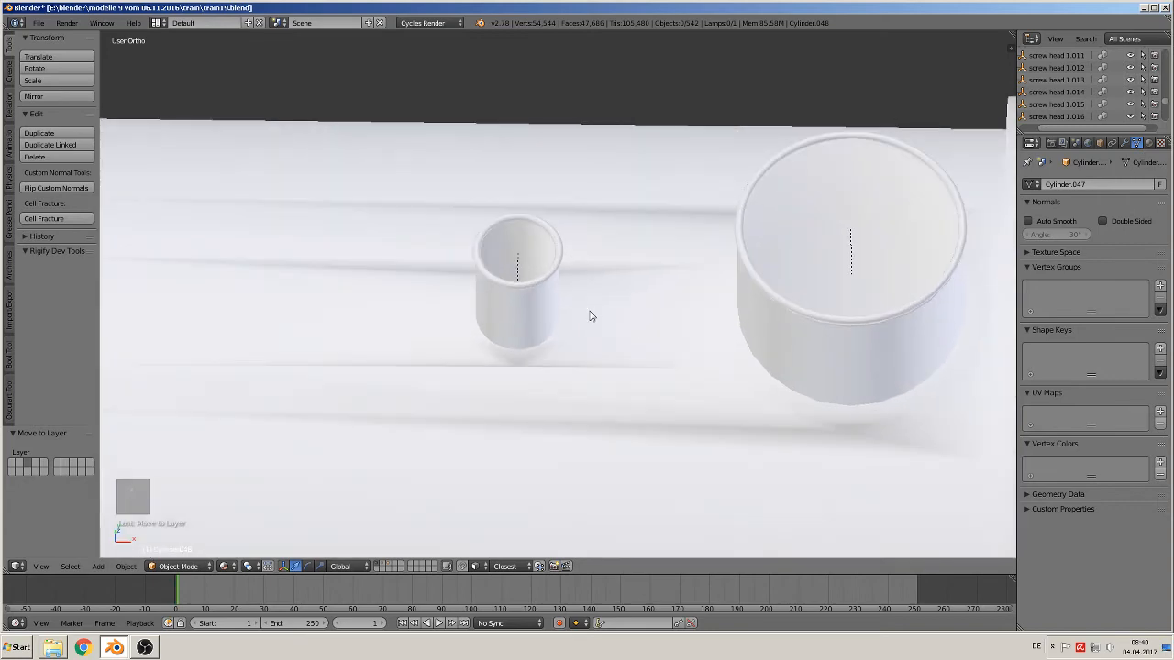
{"action": "key", "text": "Tab"}
{"action": "right_click", "coordinate": [589, 320]}
{"action": "key", "text": "Tab"}
{"action": "scroll", "coordinate": [582, 330], "scroll_direction": "up", "scroll_amount": 3}
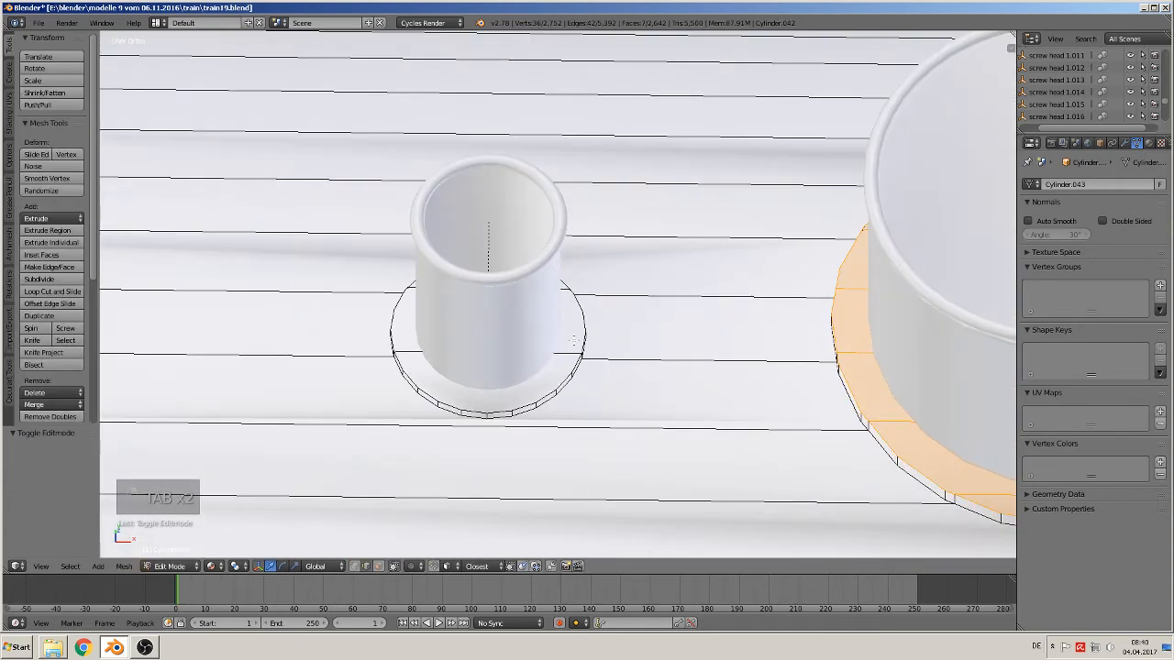
{"action": "middle_click_drag", "start_coordinate": [566, 369], "coordinate": [546, 347], "text": "shift"}
{"action": "scroll", "coordinate": [653, 301], "scroll_direction": "down", "scroll_amount": 5}
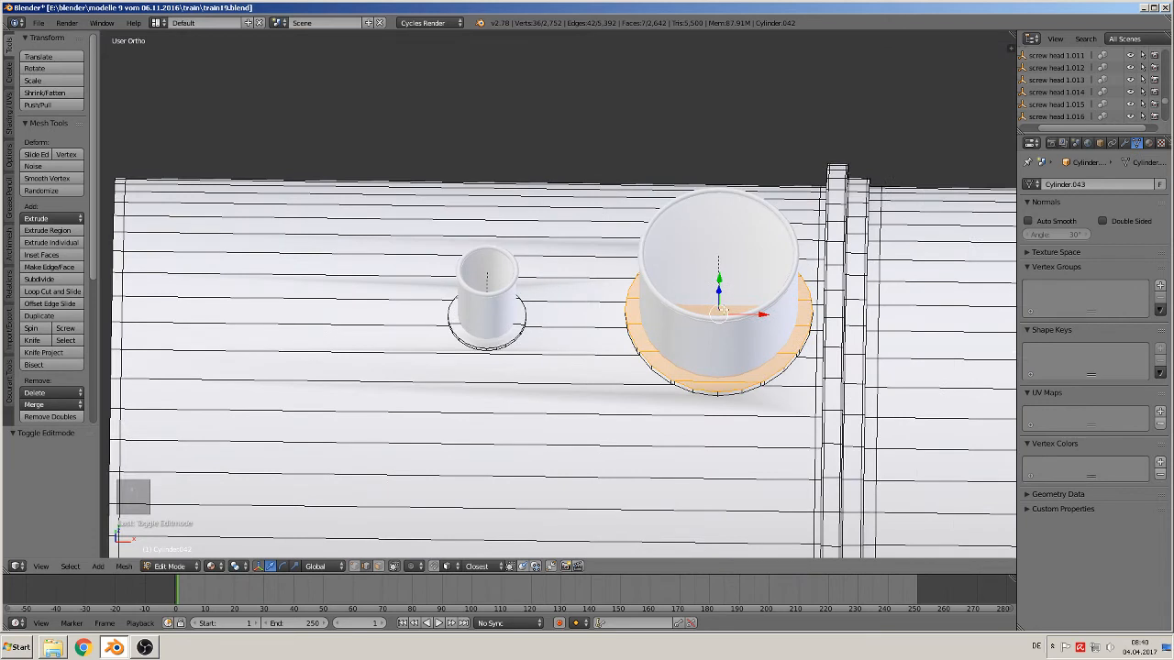
{"action": "left_click", "coordinate": [11, 75]}
{"action": "left_click", "coordinate": [11, 113]}
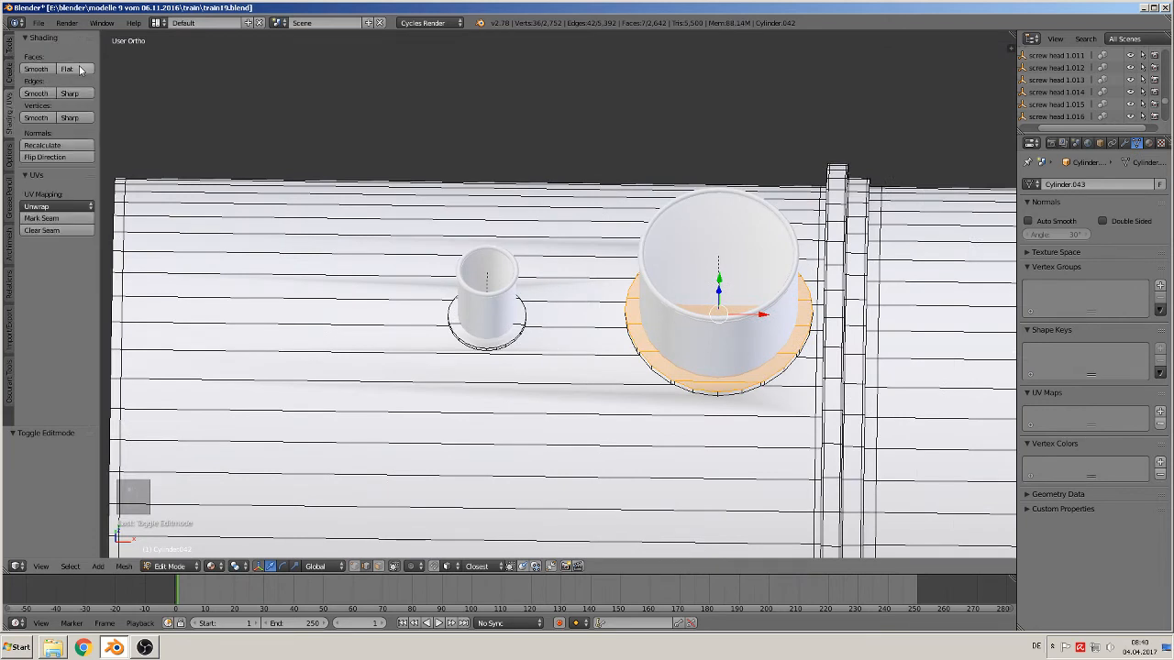
{"action": "left_click", "coordinate": [79, 70]}
- Select the top faces of the small chimney's flange, shade them flat, and finish editing the boiler mesh
{"action": "scroll", "coordinate": [432, 363], "scroll_direction": "up", "scroll_amount": 2}
{"action": "right_click", "coordinate": [433, 365]}
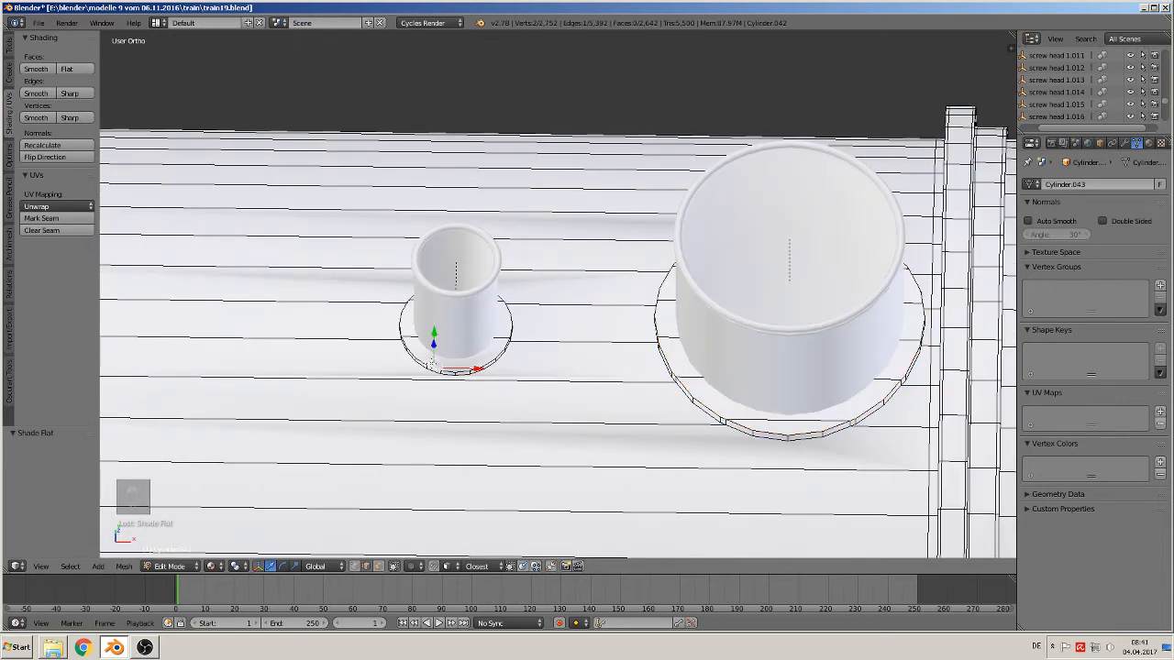
{"action": "left_click", "coordinate": [355, 566]}
{"action": "right_click", "coordinate": [421, 343]}
{"action": "right_click", "coordinate": [417, 322], "text": "shift"}
{"action": "middle_click_drag", "start_coordinate": [422, 323], "coordinate": [465, 297]}
{"action": "right_click", "coordinate": [517, 330], "text": "shift"}
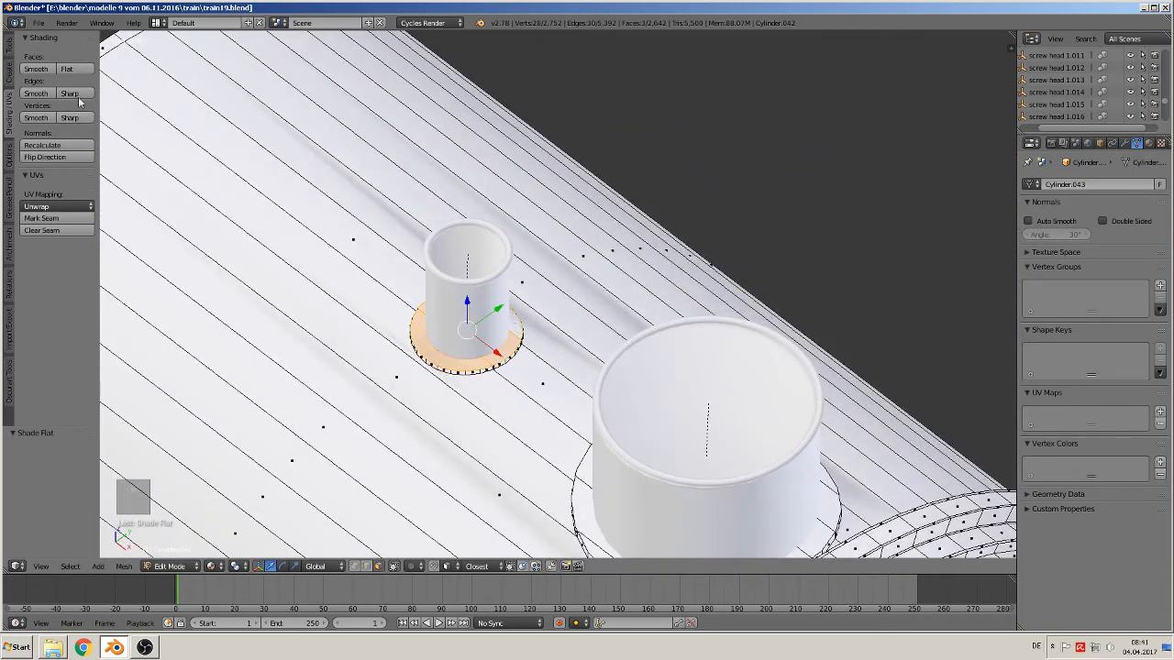
{"action": "middle_click_drag", "start_coordinate": [279, 288], "coordinate": [363, 296]}
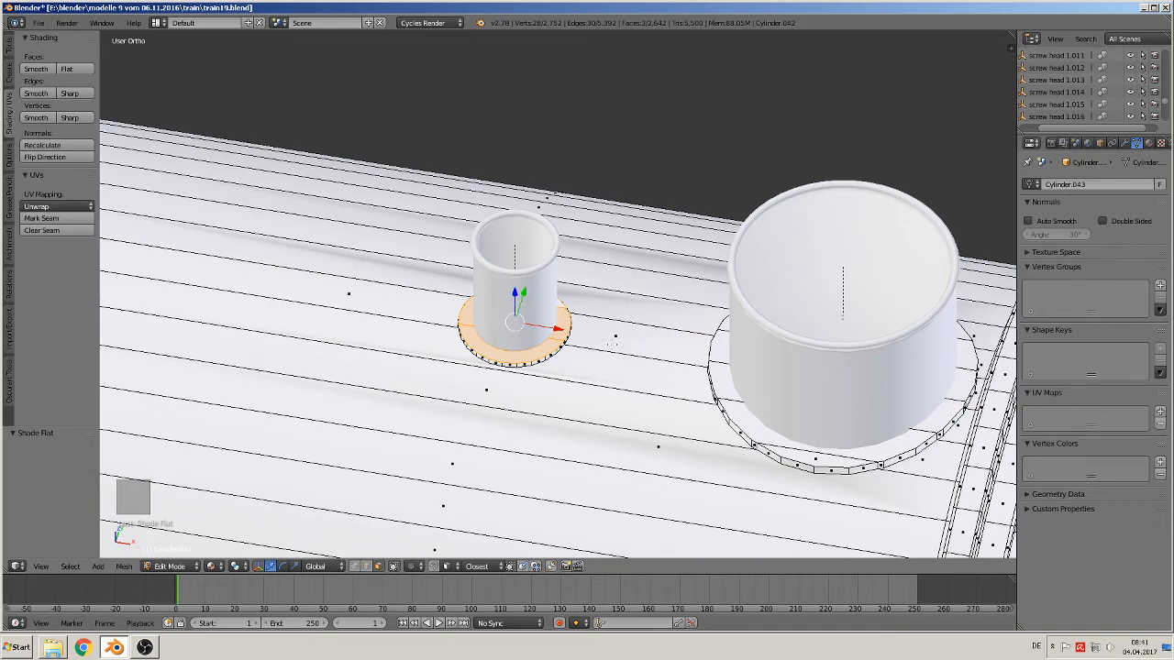
{"action": "scroll", "coordinate": [612, 342], "scroll_direction": "down", "scroll_amount": 4}
{"action": "scroll", "coordinate": [585, 384], "scroll_direction": "up", "scroll_amount": 6}
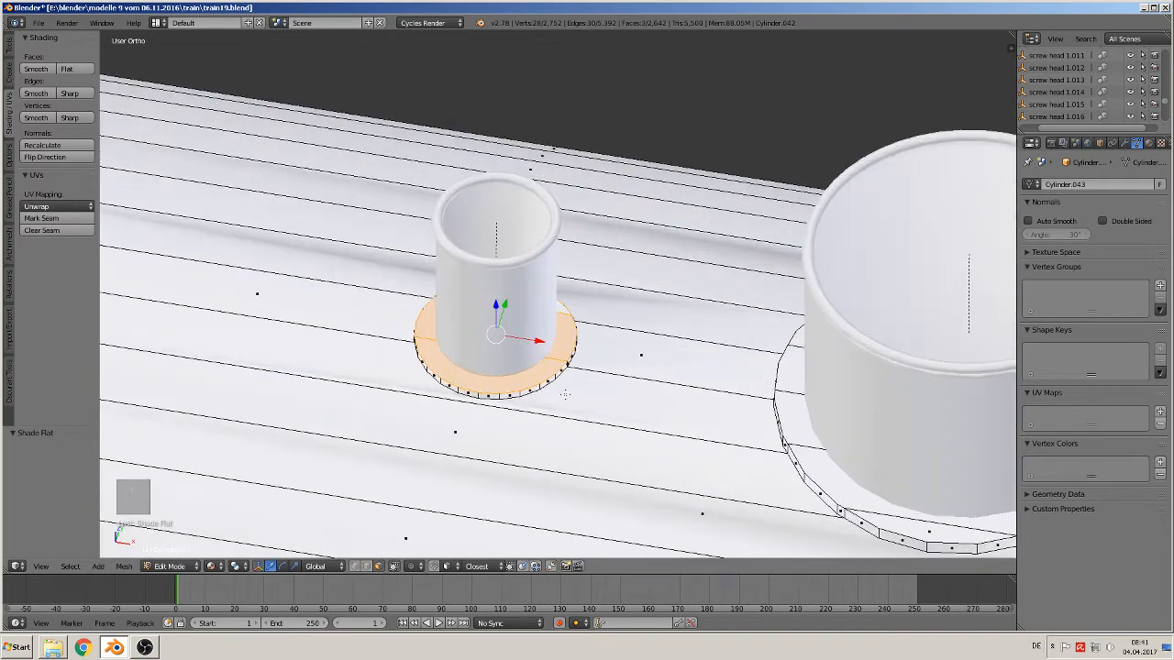
{"action": "scroll", "coordinate": [547, 395], "scroll_direction": "down", "scroll_amount": 4}
{"action": "key", "text": "Tab"}
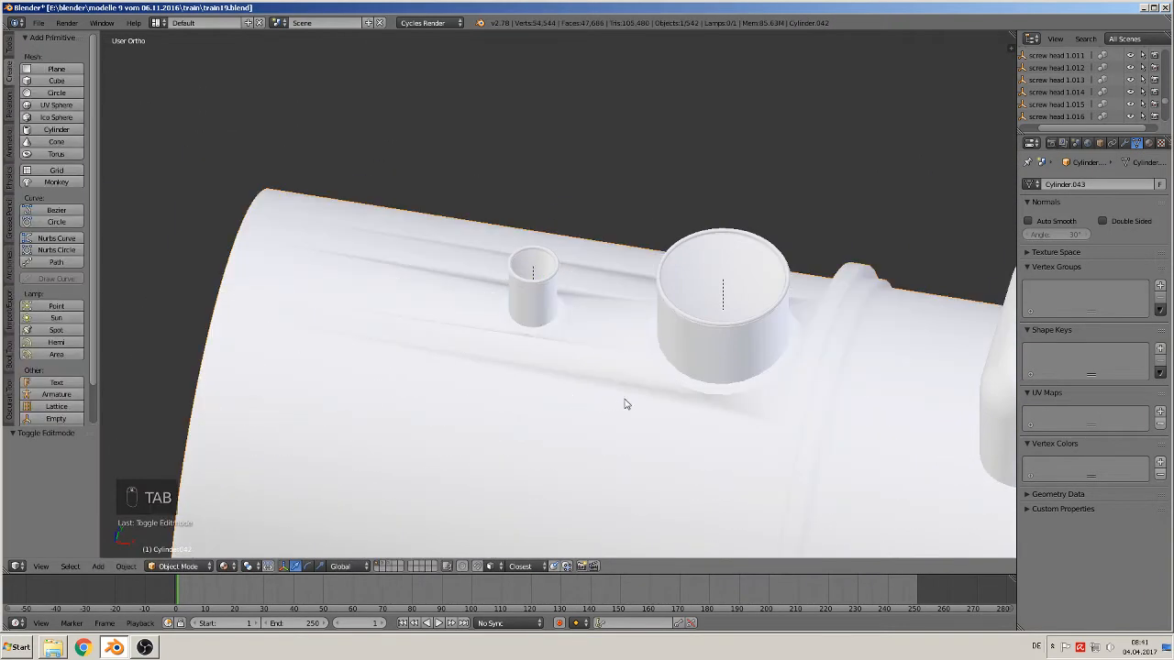
- Duplicate the bottom edge loop of the box-shaped dome and separate it into its own object
{"action": "middle_click_drag", "start_coordinate": [729, 447], "coordinate": [323, 388], "text": "shift"}
{"action": "scroll", "coordinate": [618, 388], "scroll_direction": "down", "scroll_amount": 2}
{"action": "right_click", "coordinate": [642, 350]}
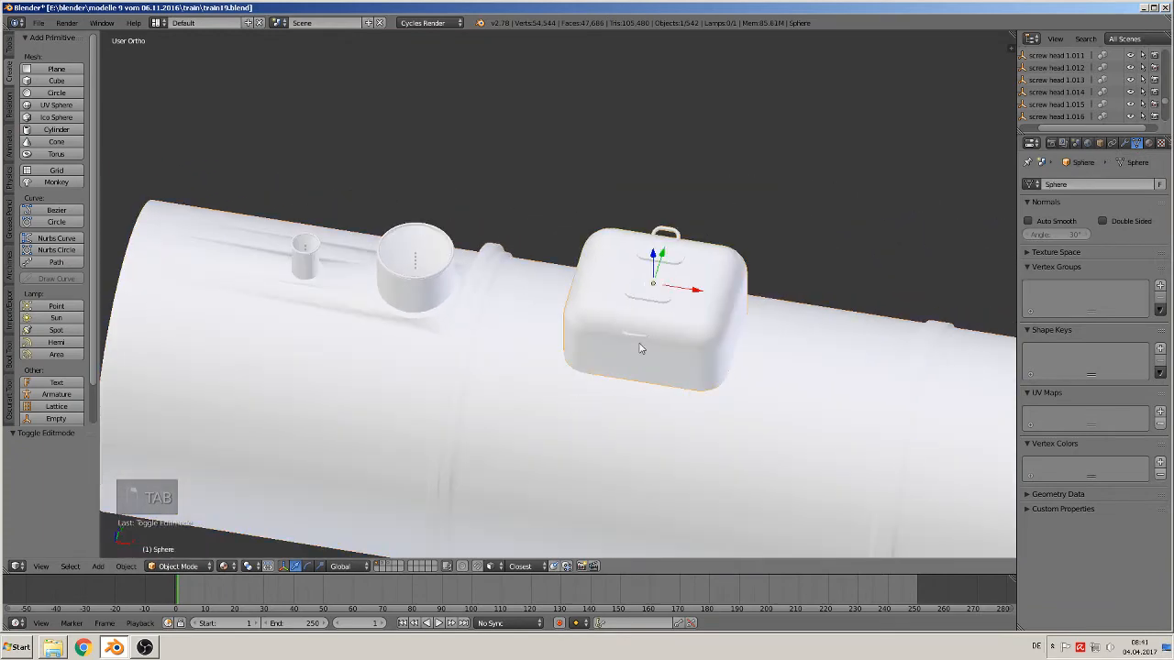
{"action": "key", "text": "Tab"}
{"action": "scroll", "coordinate": [703, 367], "scroll_direction": "up", "scroll_amount": 3}
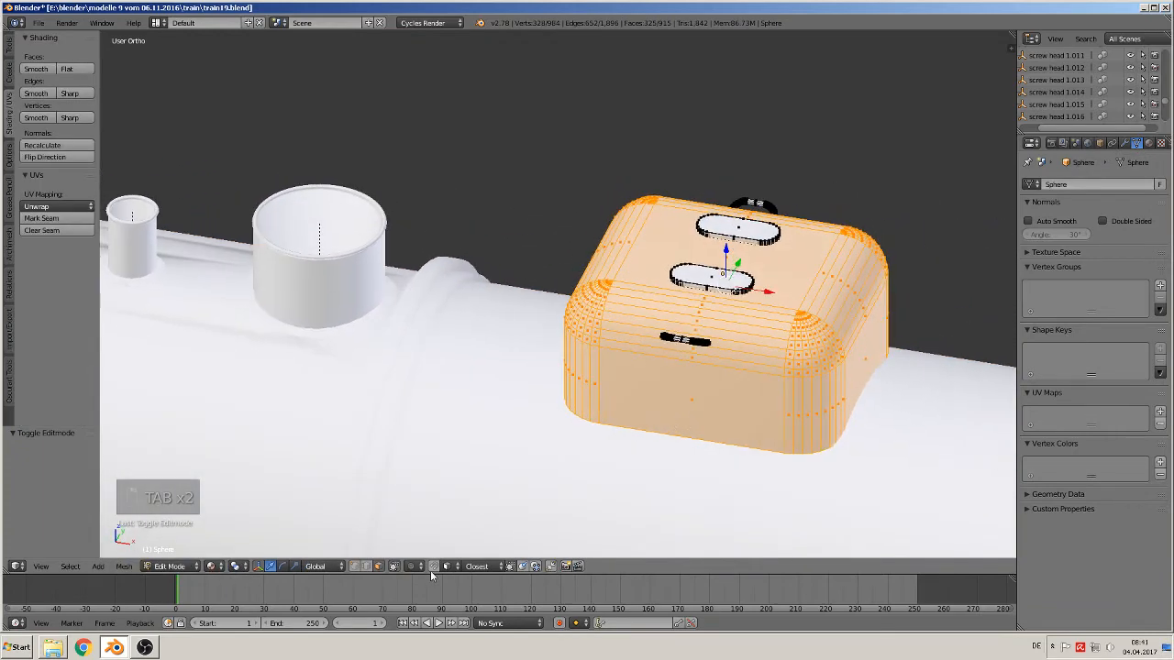
{"action": "right_click", "coordinate": [631, 432], "text": "alt"}
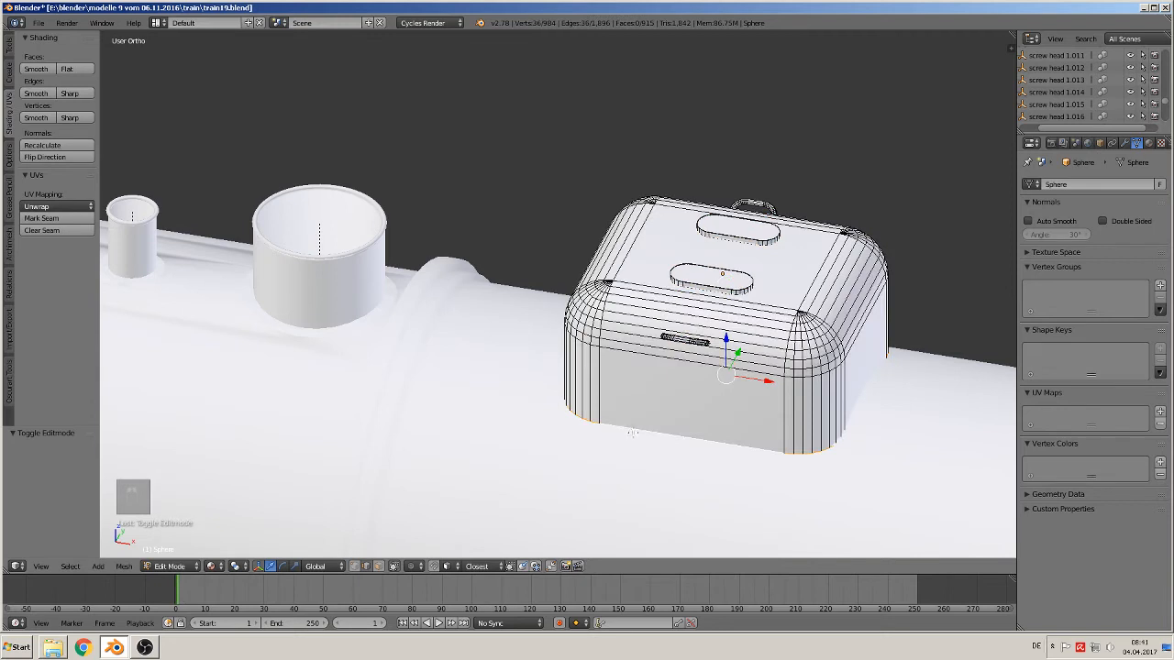
{"action": "key", "text": "shift+d"}
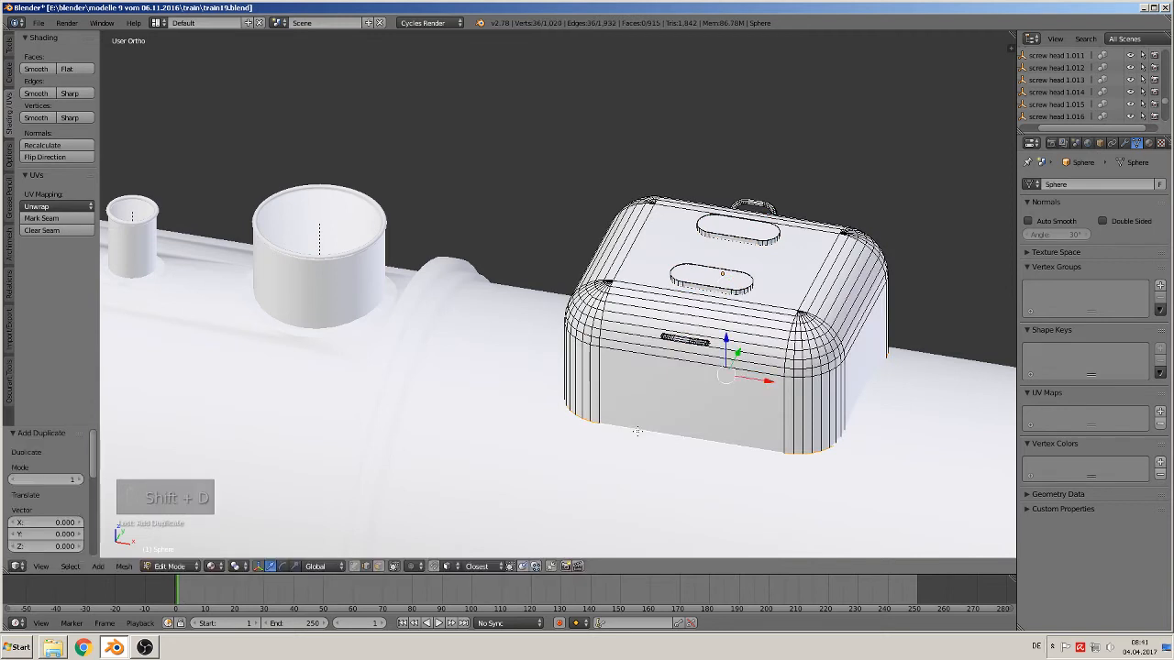
{"action": "key", "text": "p"}
{"action": "left_click", "coordinate": [638, 431]}
{"action": "key", "text": "Tab"}
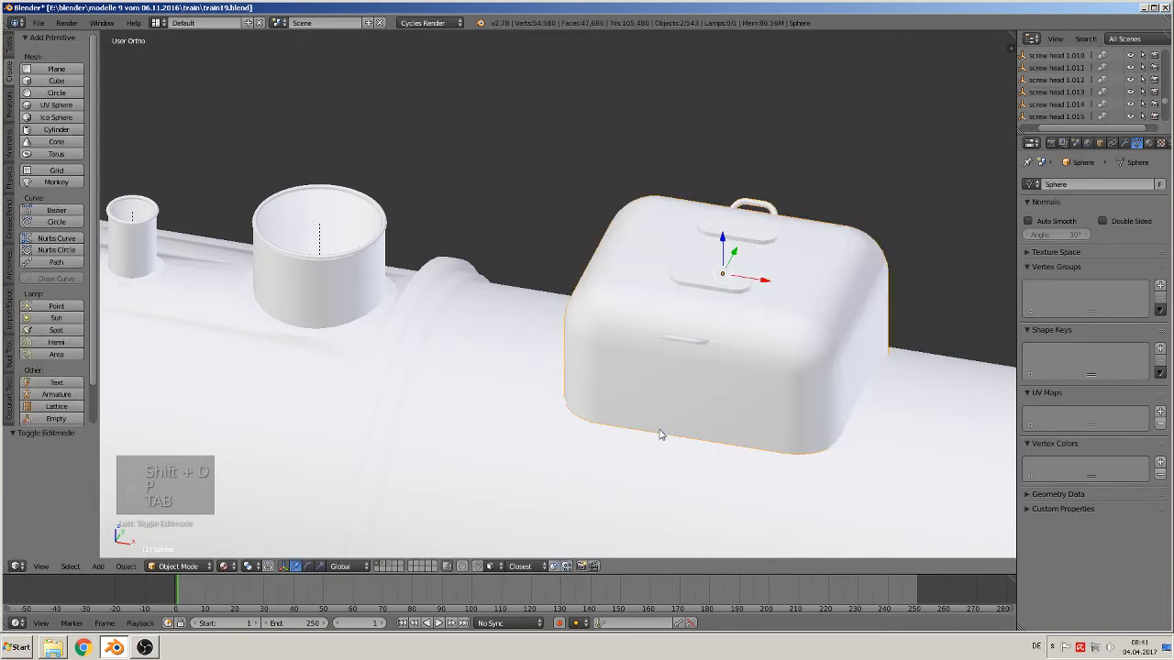
- Enlarge the separated dome outline by a factor of about 1.144 so it surrounds the dome's base
{"action": "right_click", "coordinate": [659, 435]}
{"action": "key", "text": "s"}
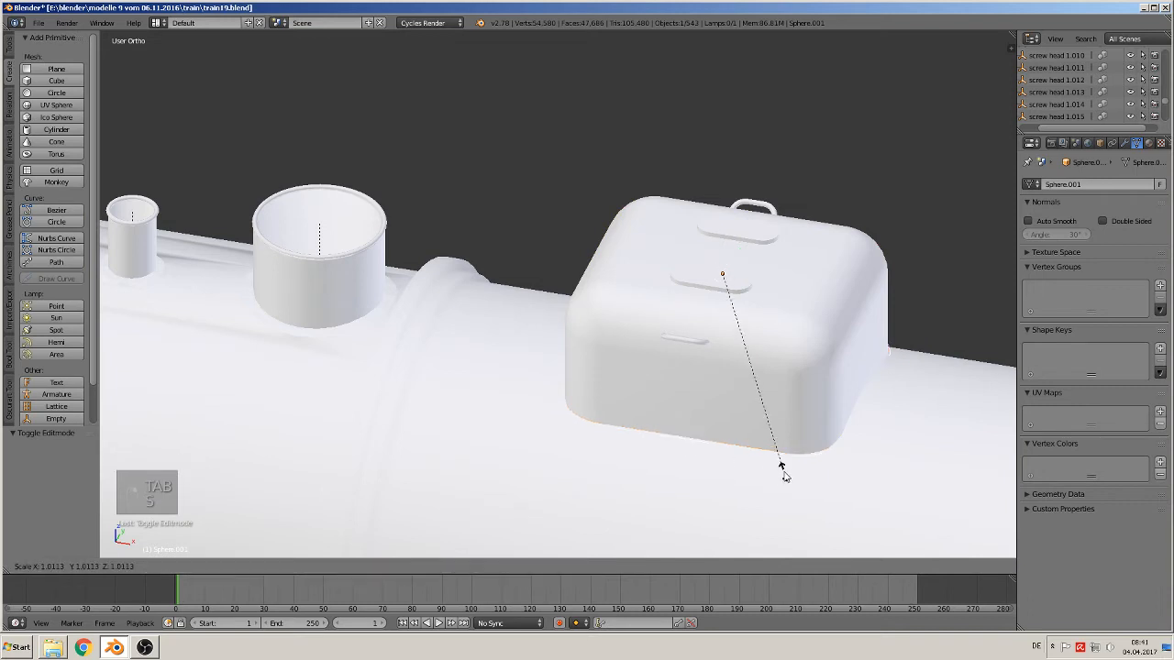
{"action": "left_click", "coordinate": [807, 497]}
- Raise the outline about 0.028 along Z so it lies above the boiler surface
{"action": "middle_click_drag", "start_coordinate": [807, 498], "coordinate": [824, 463]}
{"action": "key", "text": "KP_3"}
{"action": "key", "text": "KP_1"}
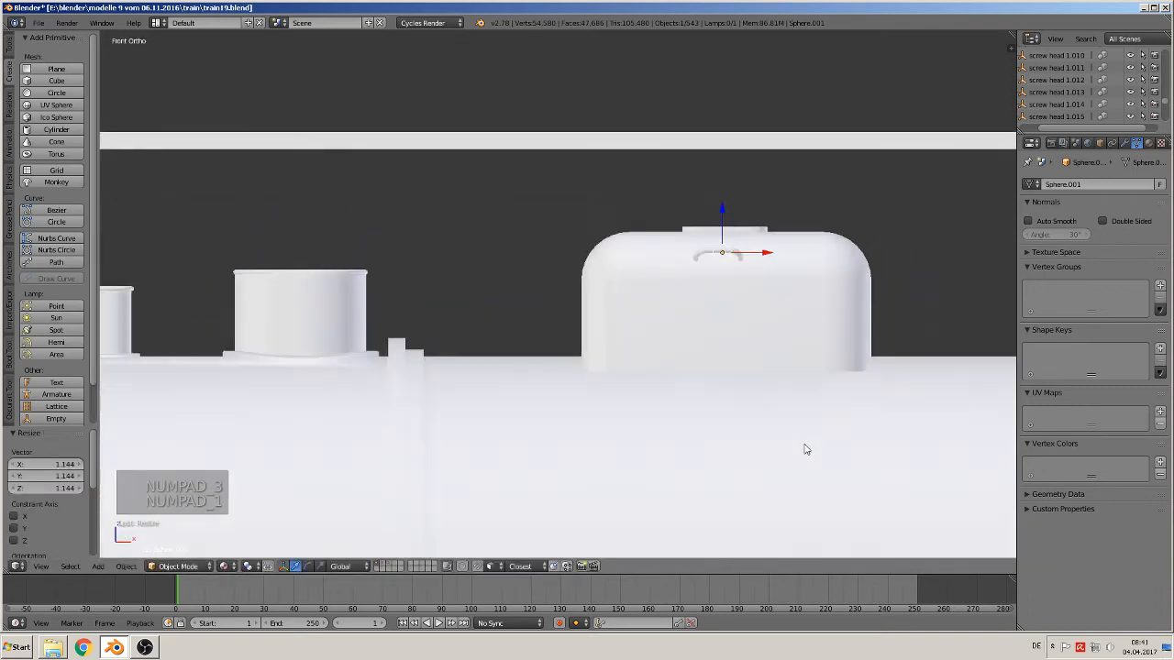
{"action": "key", "text": "g"}
{"action": "key", "text": "z"}
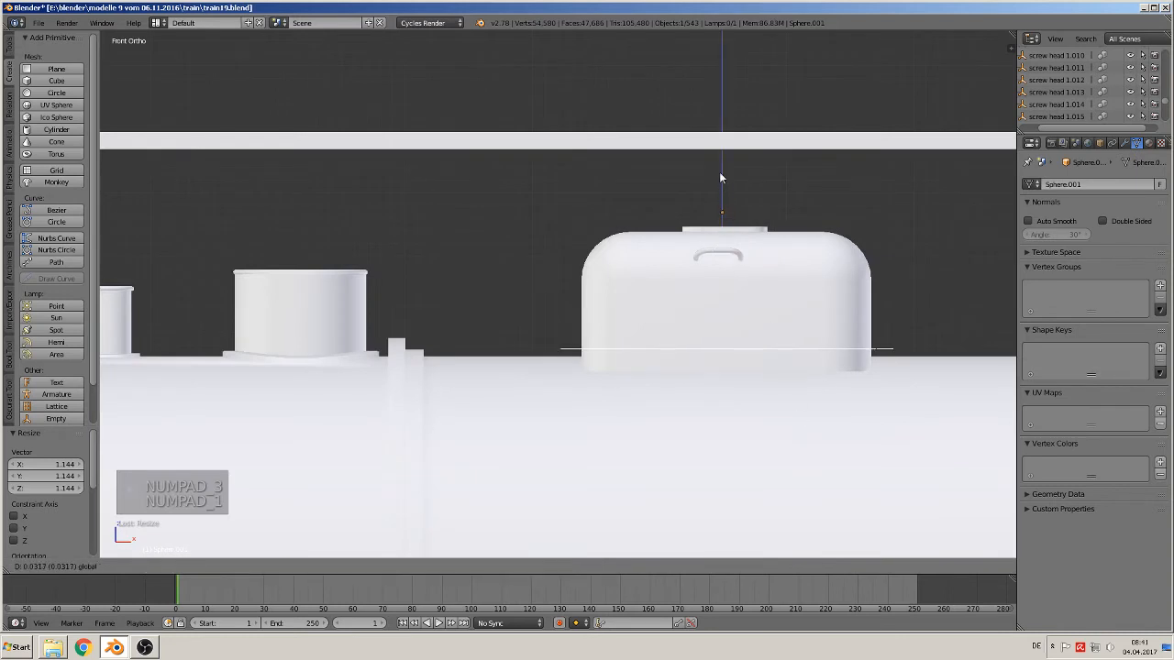
{"action": "left_click", "coordinate": [719, 177]}
{"action": "middle_click_drag", "start_coordinate": [762, 370], "coordinate": [744, 411]}
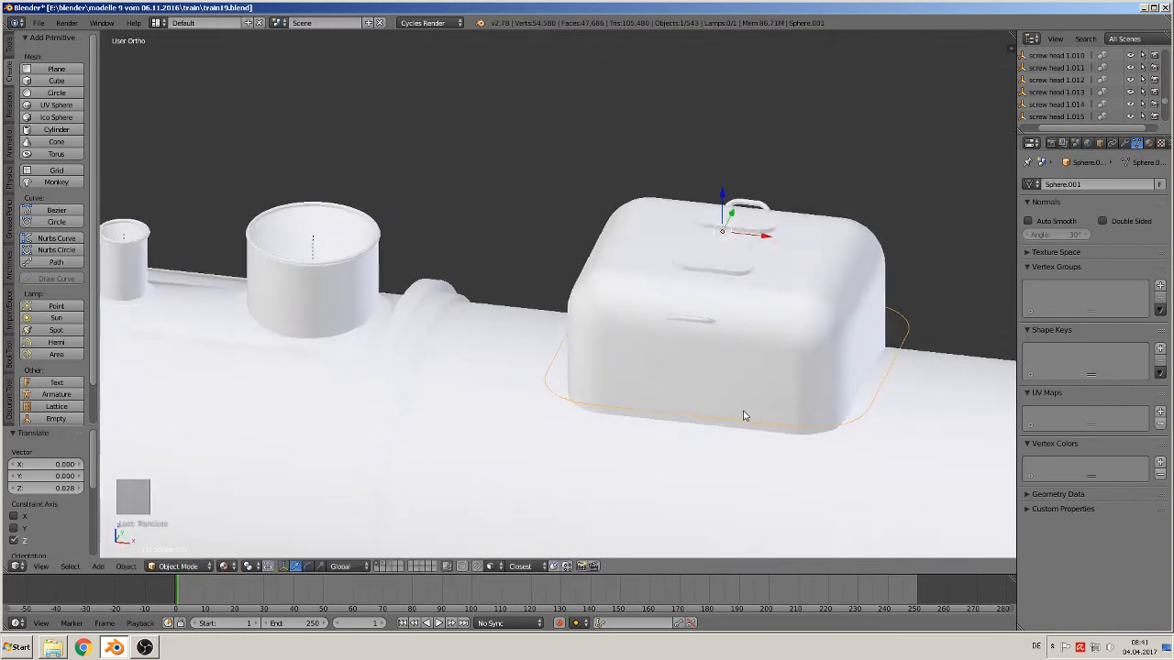
- Examine the locomotive reference photo for how the box-shaped dome's base meets the boiler
{"action": "scroll", "coordinate": [721, 424], "scroll_direction": "down", "scroll_amount": 3}
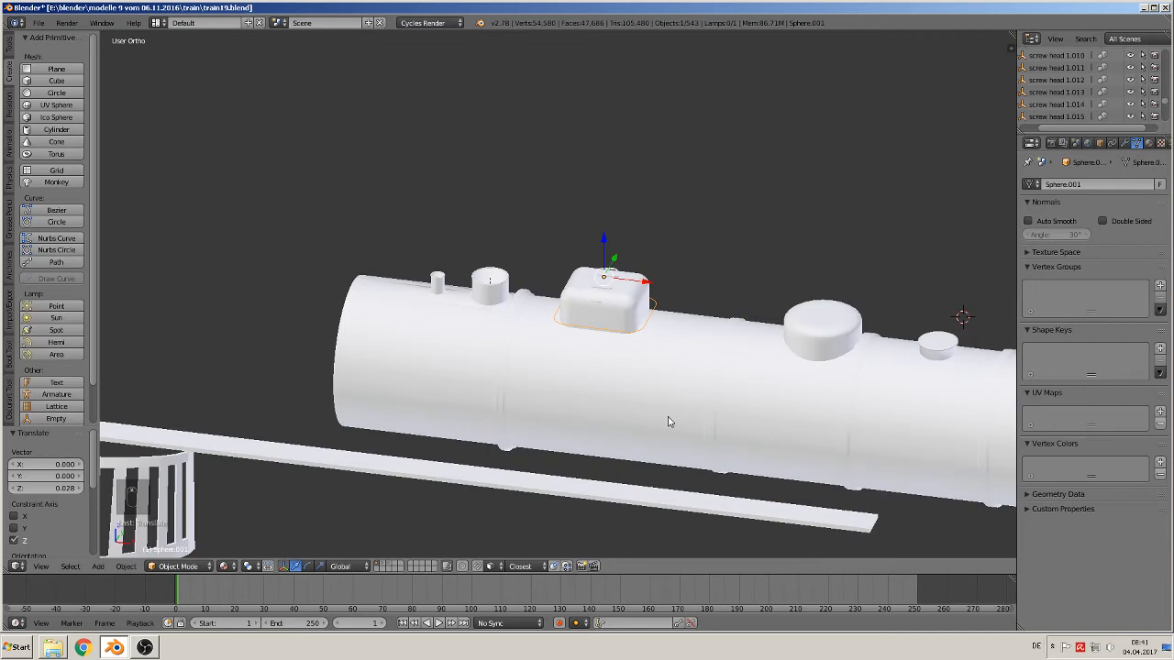
{"action": "scroll", "coordinate": [670, 422], "scroll_direction": "down", "scroll_amount": 4}
{"action": "middle_click_drag", "start_coordinate": [702, 409], "coordinate": [335, 242], "text": "shift"}
{"action": "middle_click_drag", "start_coordinate": [742, 318], "coordinate": [613, 292], "text": "shift"}
{"action": "middle_click_drag", "start_coordinate": [742, 346], "coordinate": [372, 246], "text": "shift"}
{"action": "middle_click_drag", "start_coordinate": [745, 324], "coordinate": [354, 251], "text": "shift"}
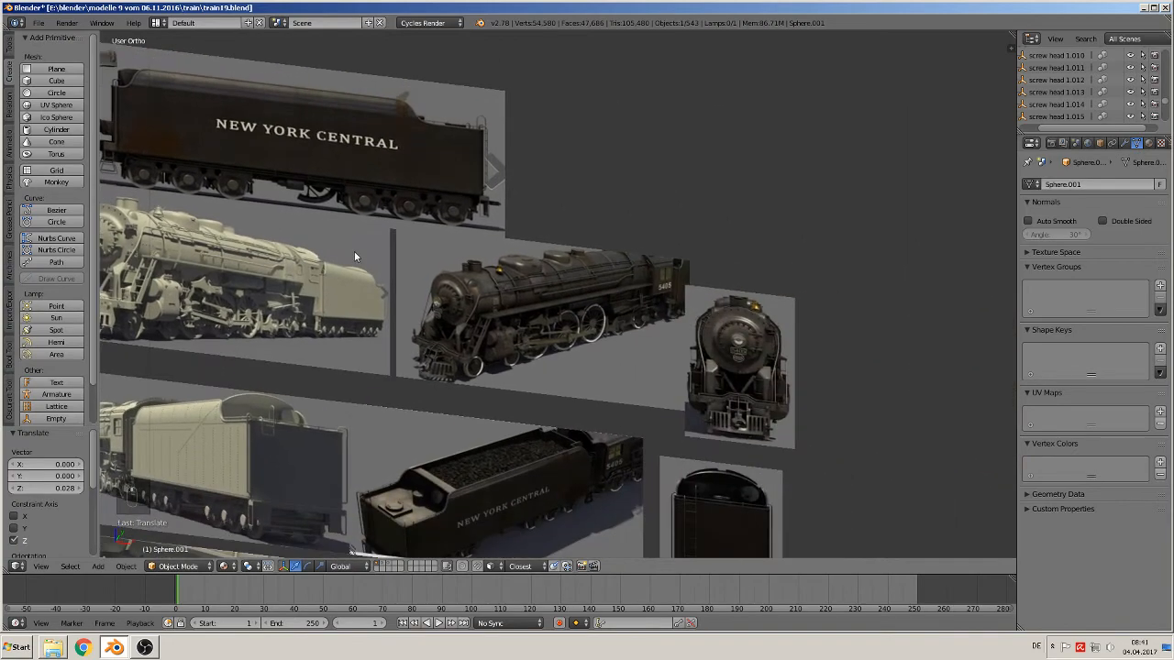
{"action": "key", "text": "KP_1"}
{"action": "scroll", "coordinate": [555, 207], "scroll_direction": "up", "scroll_amount": 1}
{"action": "middle_click_drag", "start_coordinate": [629, 162], "coordinate": [565, 370], "text": "shift"}
{"action": "scroll", "coordinate": [565, 373], "scroll_direction": "up", "scroll_amount": 6}
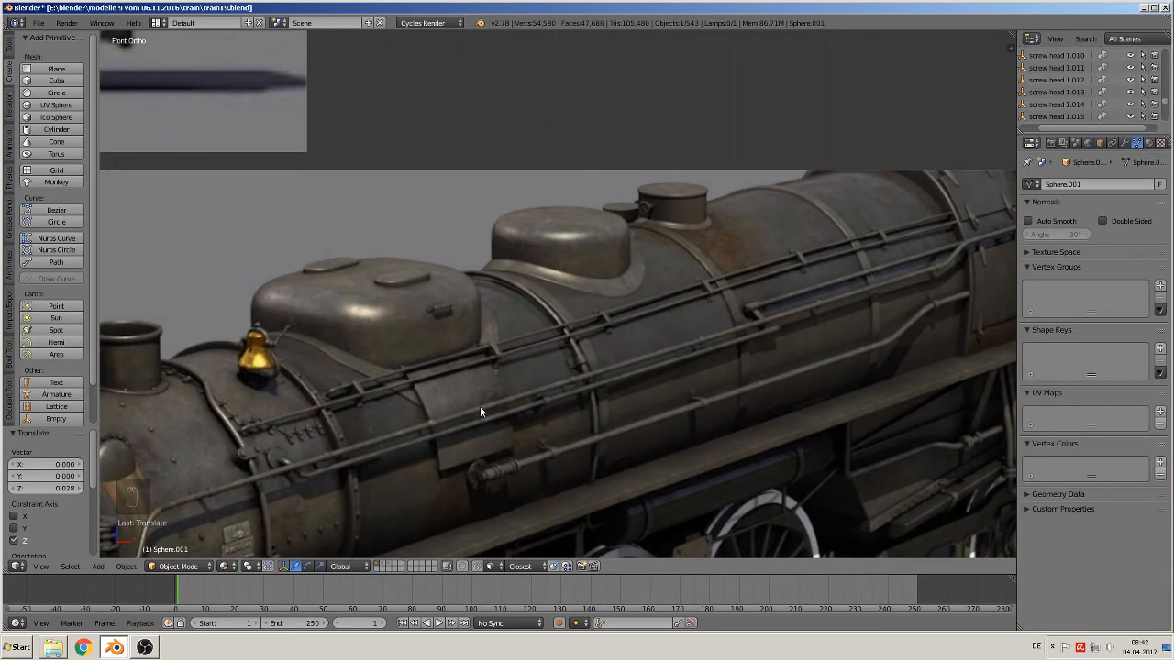
{"action": "scroll", "coordinate": [476, 388], "scroll_direction": "down", "scroll_amount": 6}
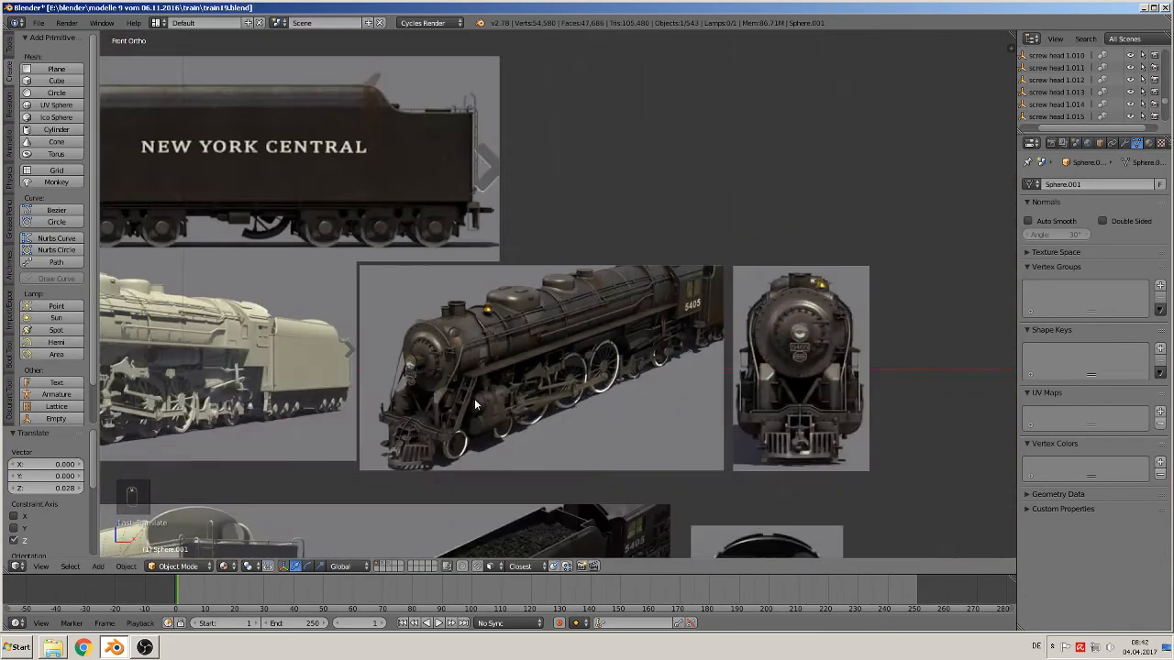
{"action": "scroll", "coordinate": [431, 309], "scroll_direction": "up", "scroll_amount": 1}
{"action": "scroll", "coordinate": [128, 286], "scroll_direction": "up", "scroll_amount": 4}
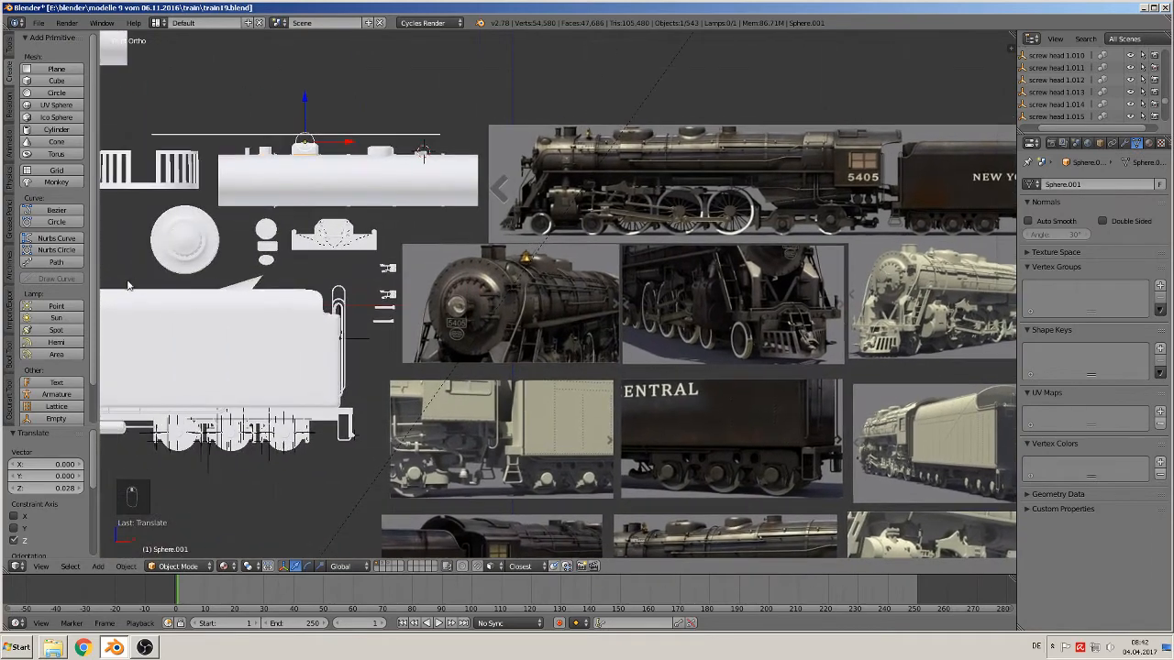
- Delete the two straight edges of the dome outline that run lengthwise along the boiler and switch to vertex selection
{"action": "middle_click_drag", "start_coordinate": [224, 240], "coordinate": [578, 366]}
{"action": "key", "text": "KP_7"}
{"action": "scroll", "coordinate": [408, 214], "scroll_direction": "up", "scroll_amount": 4}
{"action": "scroll", "coordinate": [563, 348], "scroll_direction": "up", "scroll_amount": 7}
{"action": "key", "text": "Tab"}
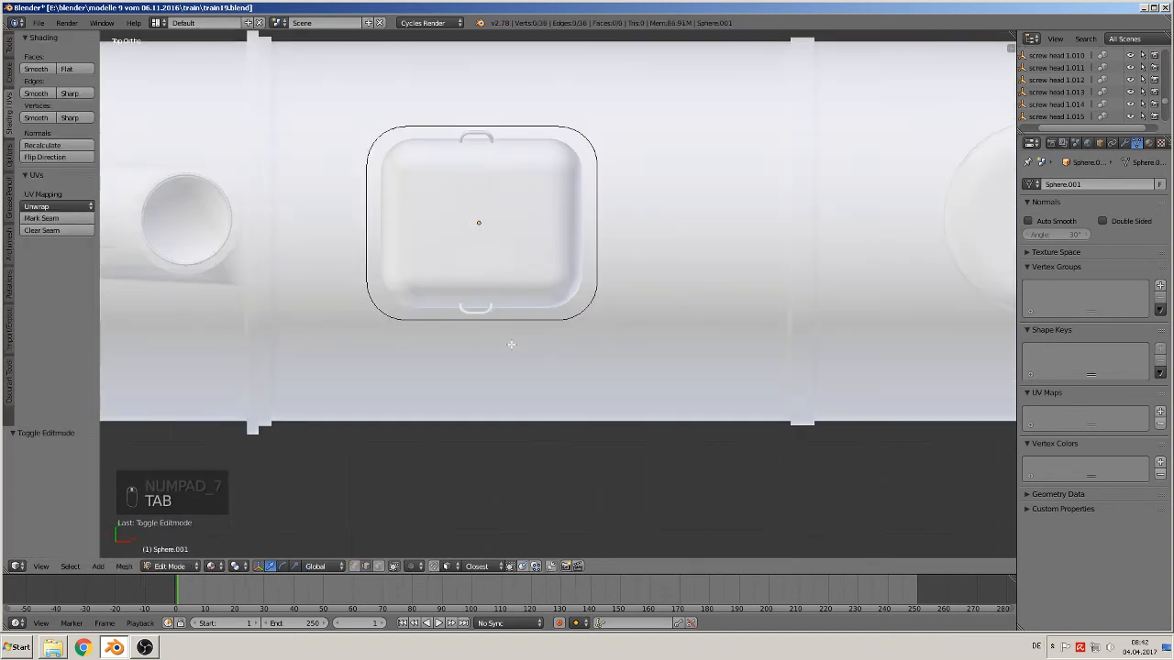
{"action": "right_click", "coordinate": [465, 327]}
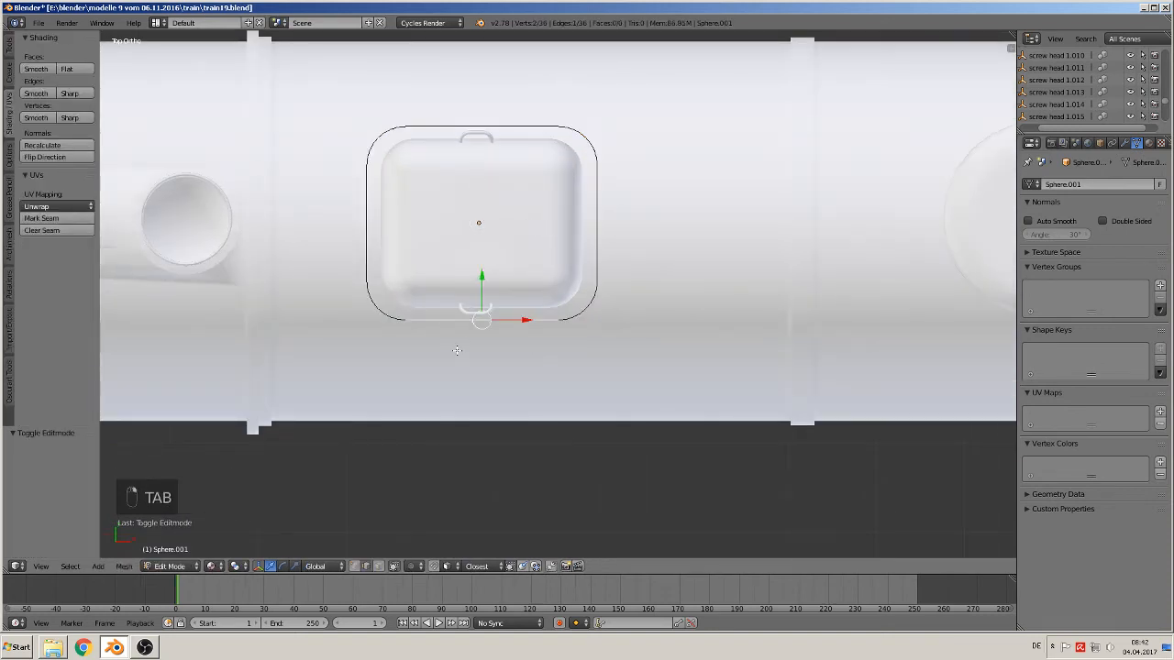
{"action": "right_click", "coordinate": [483, 127], "text": "shift"}
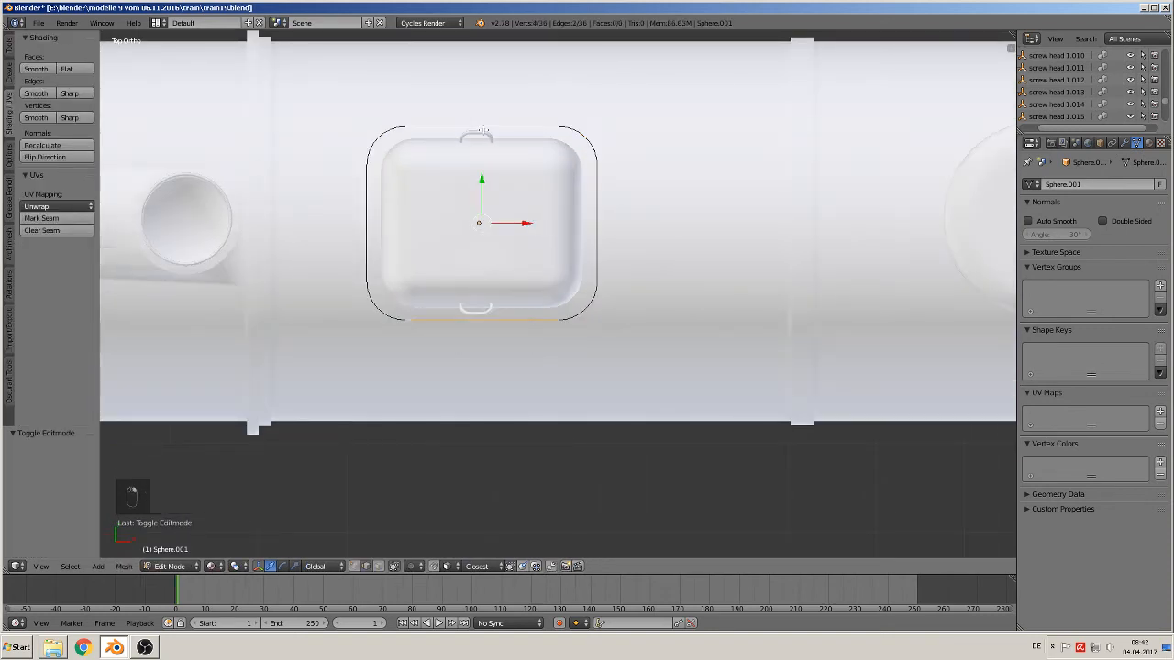
{"action": "key", "text": "x"}
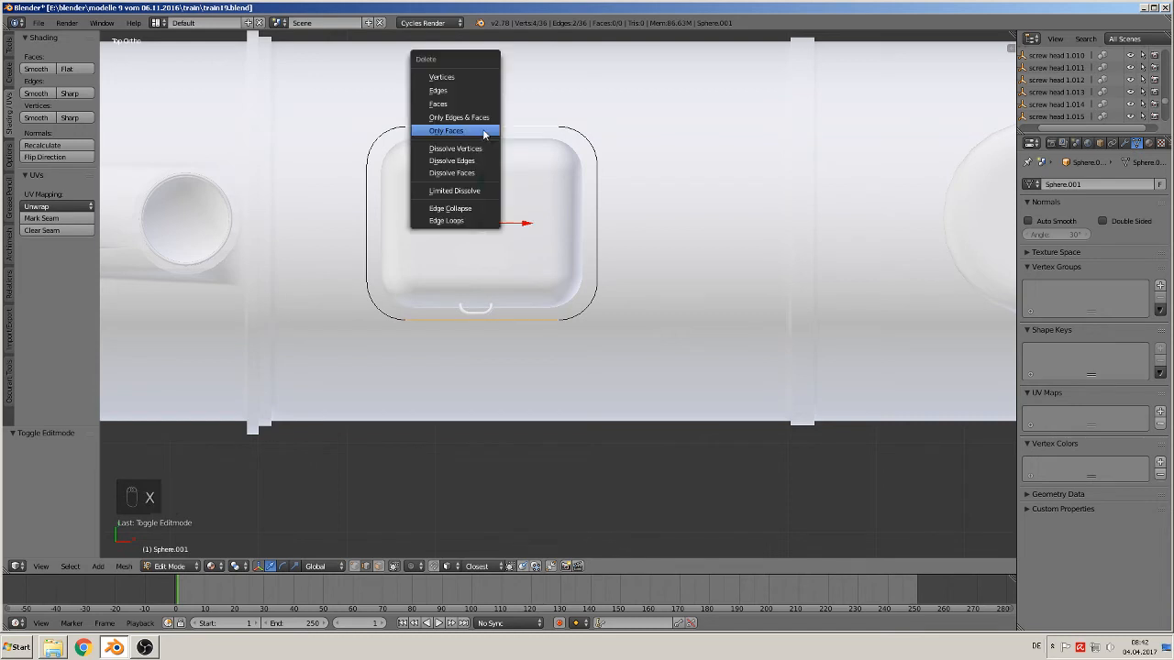
{"action": "left_click", "coordinate": [477, 90]}
{"action": "middle_click_drag", "start_coordinate": [468, 272], "coordinate": [464, 242]}
{"action": "scroll", "coordinate": [456, 279], "scroll_direction": "up", "scroll_amount": 2}
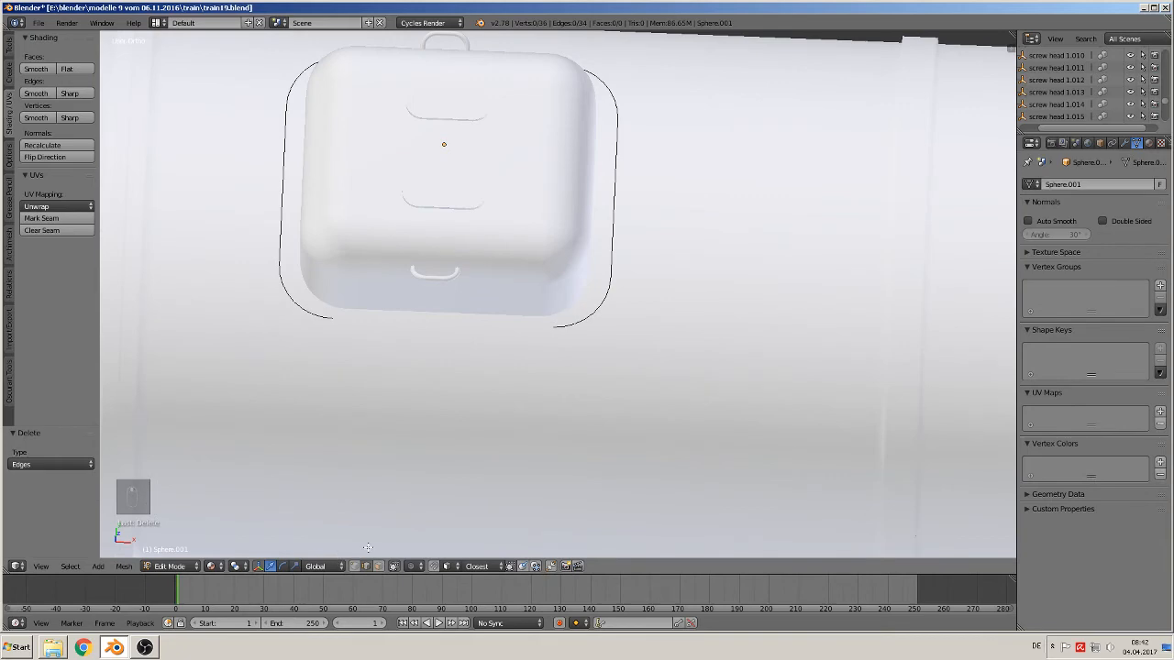
{"action": "left_click", "coordinate": [355, 565]}
{"action": "middle_click_drag", "start_coordinate": [365, 321], "coordinate": [383, 357]}
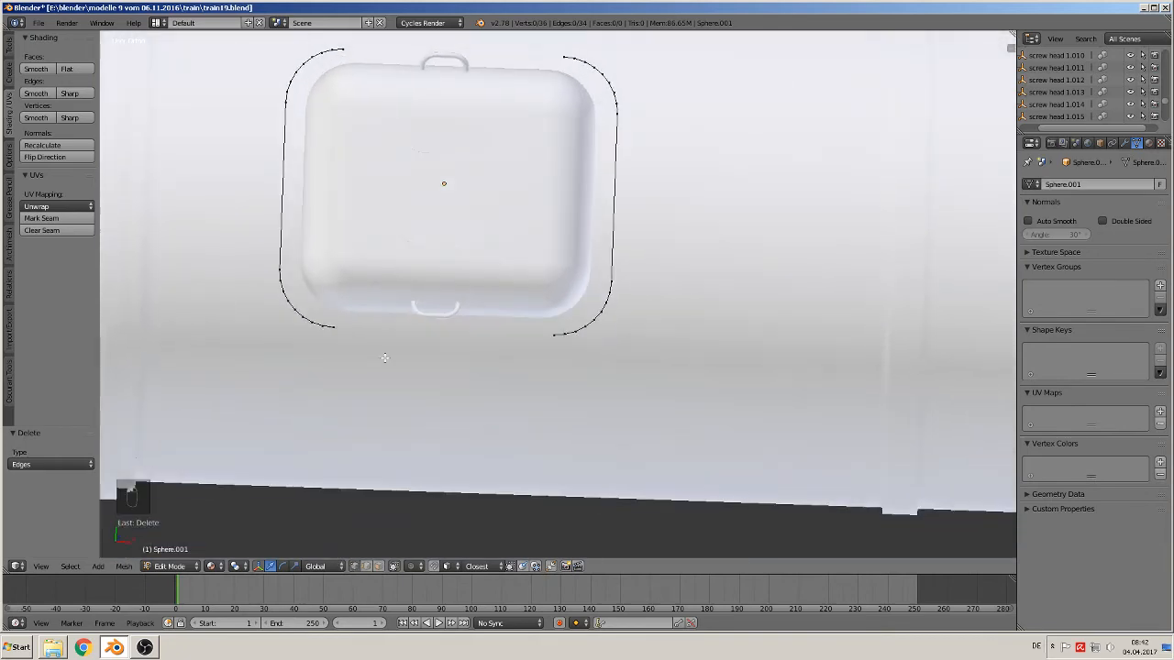
- Study the reference photos again for the shape of the skirts around the domes on the boiler
{"action": "key", "text": "KP_1"}
{"action": "scroll", "coordinate": [385, 353], "scroll_direction": "down", "scroll_amount": 8}
{"action": "middle_click_drag", "start_coordinate": [494, 286], "coordinate": [455, 320]}
{"action": "scroll", "coordinate": [571, 307], "scroll_direction": "down", "scroll_amount": 3}
{"action": "middle_click_drag", "start_coordinate": [571, 307], "coordinate": [580, 294]}
{"action": "scroll", "coordinate": [580, 294], "scroll_direction": "up", "scroll_amount": 5}
{"action": "scroll", "coordinate": [581, 294], "scroll_direction": "up", "scroll_amount": 1}
{"action": "middle_click_drag", "start_coordinate": [554, 212], "coordinate": [569, 332], "text": "shift"}
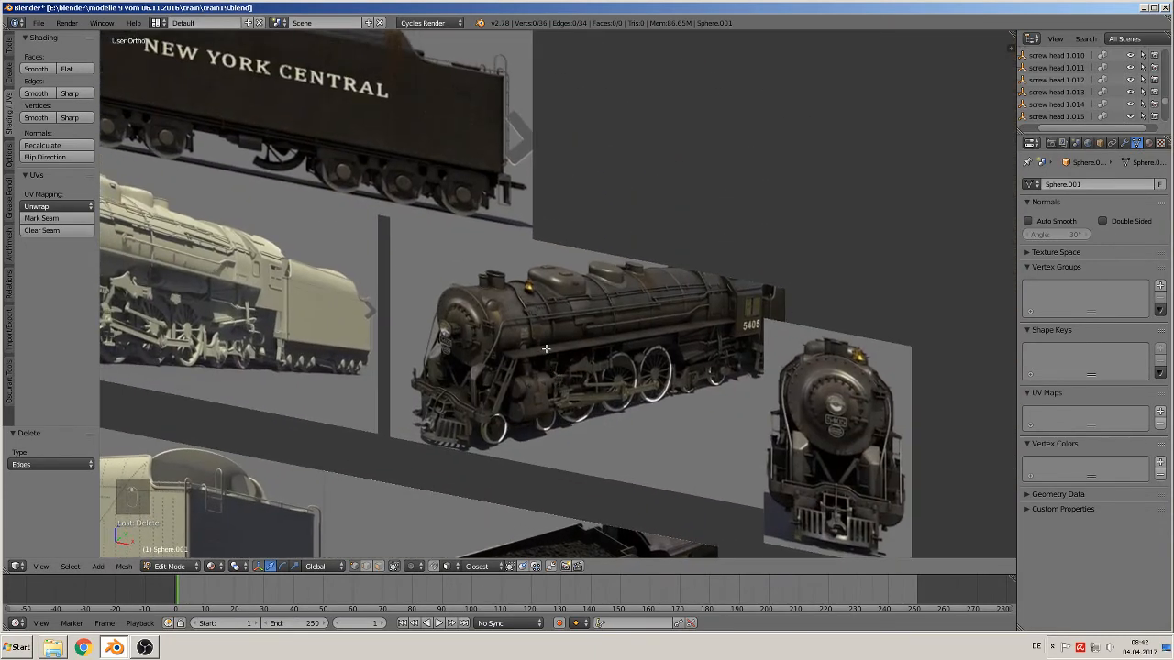
{"action": "scroll", "coordinate": [570, 332], "scroll_direction": "up", "scroll_amount": 5}
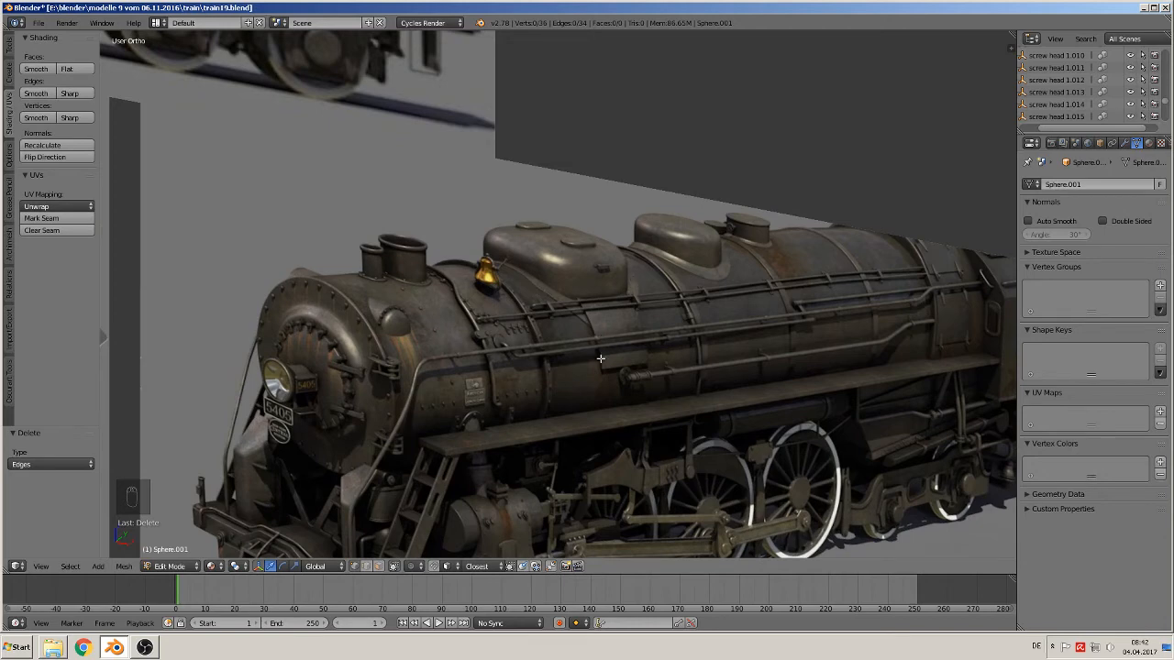
{"action": "scroll", "coordinate": [486, 325], "scroll_direction": "down", "scroll_amount": 12}
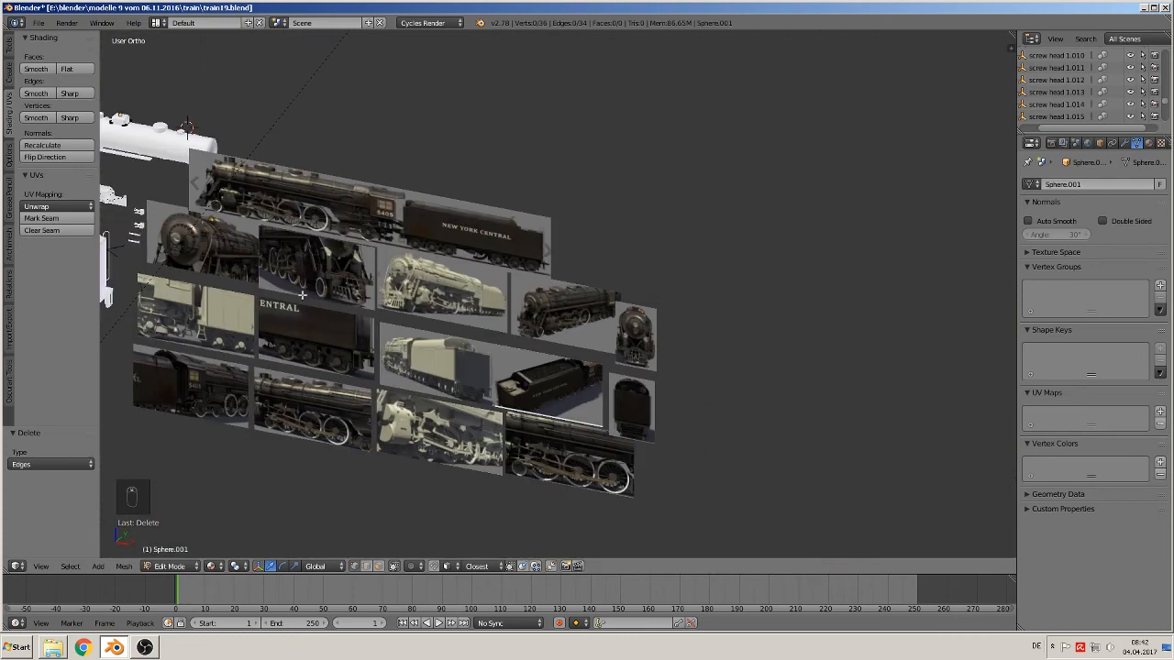
{"action": "key", "text": "KP_1"}
{"action": "middle_click_drag", "start_coordinate": [203, 220], "coordinate": [557, 335], "text": "shift"}
{"action": "scroll", "coordinate": [558, 334], "scroll_direction": "up", "scroll_amount": 1}
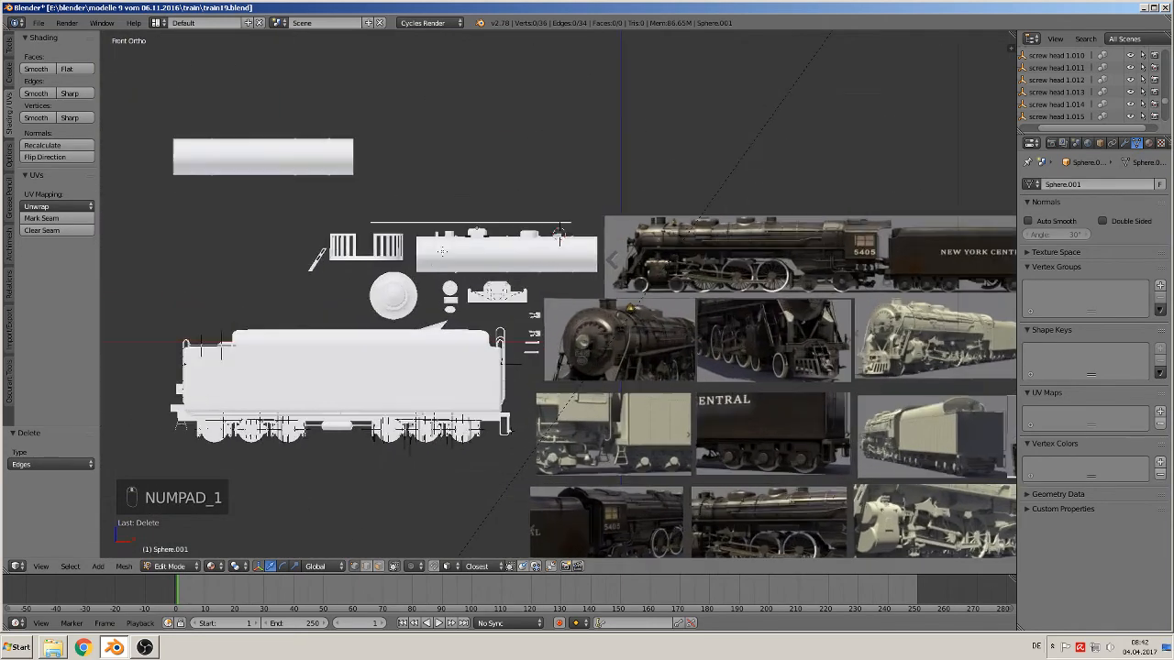
- In top view, delete the rounded corner vertices of the box-shaped dome's outline, keeping only the two straight edges across the boiler
{"action": "middle_click_drag", "start_coordinate": [398, 262], "coordinate": [432, 338]}
{"action": "key", "text": "KP_7"}
{"action": "scroll", "coordinate": [370, 315], "scroll_direction": "up", "scroll_amount": 7}
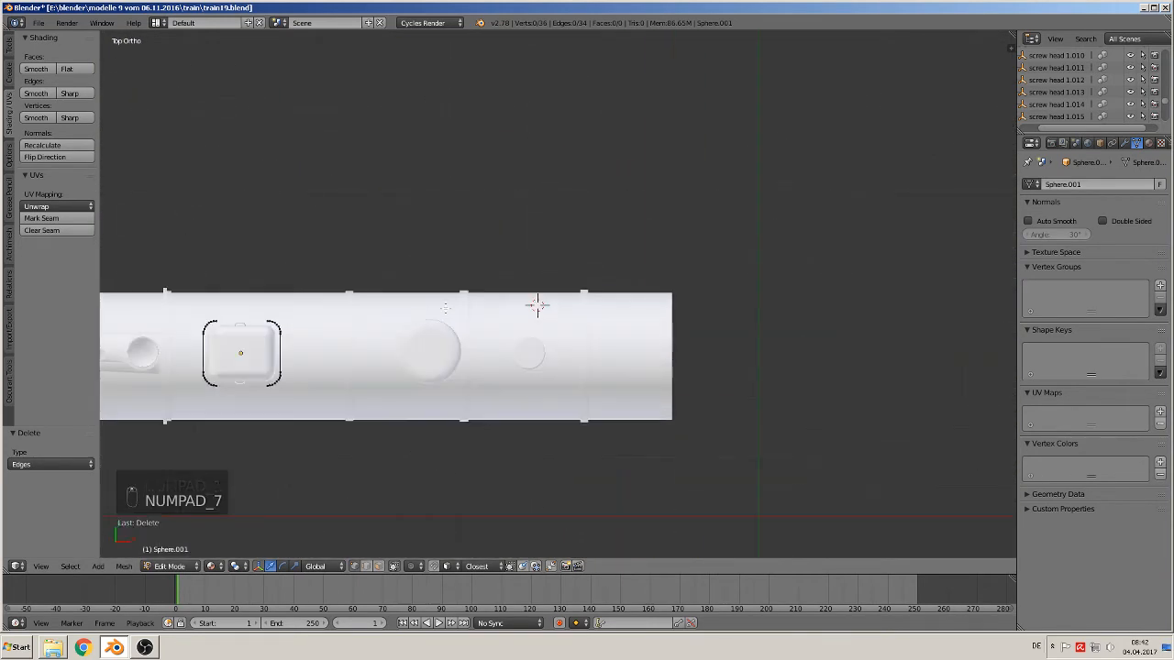
{"action": "middle_click_drag", "start_coordinate": [300, 304], "coordinate": [480, 223], "text": "shift"}
{"action": "scroll", "coordinate": [481, 223], "scroll_direction": "up", "scroll_amount": 3}
{"action": "middle_click_drag", "start_coordinate": [234, 254], "coordinate": [411, 262], "text": "shift"}
{"action": "scroll", "coordinate": [410, 262], "scroll_direction": "up", "scroll_amount": 3}
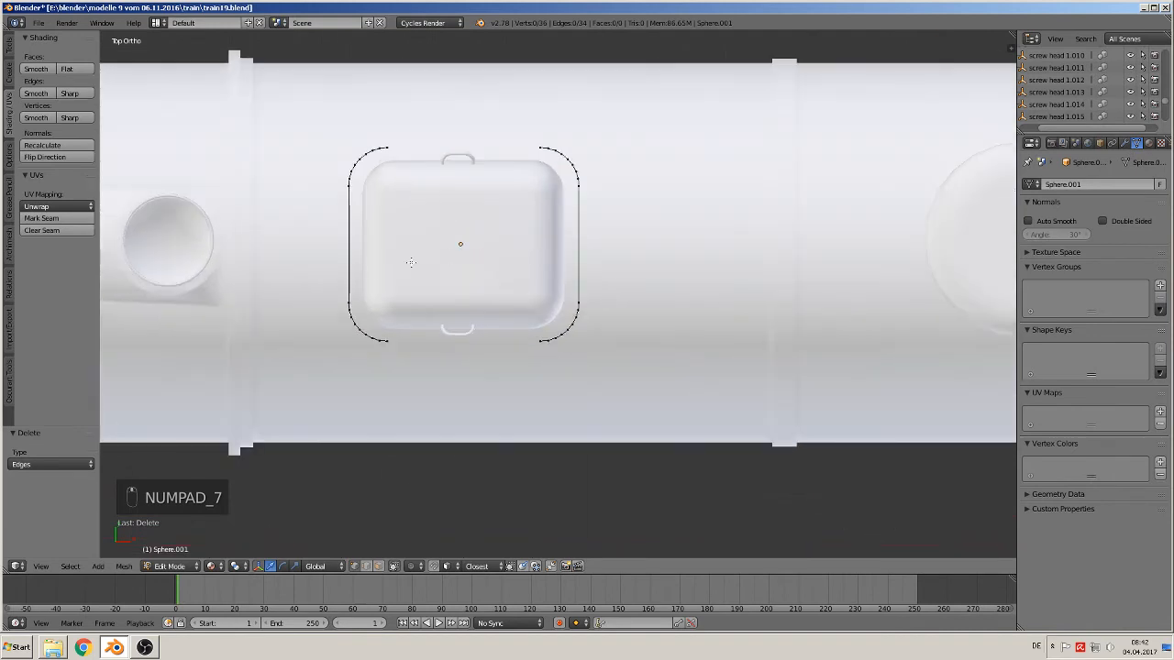
{"action": "key", "text": "c"}
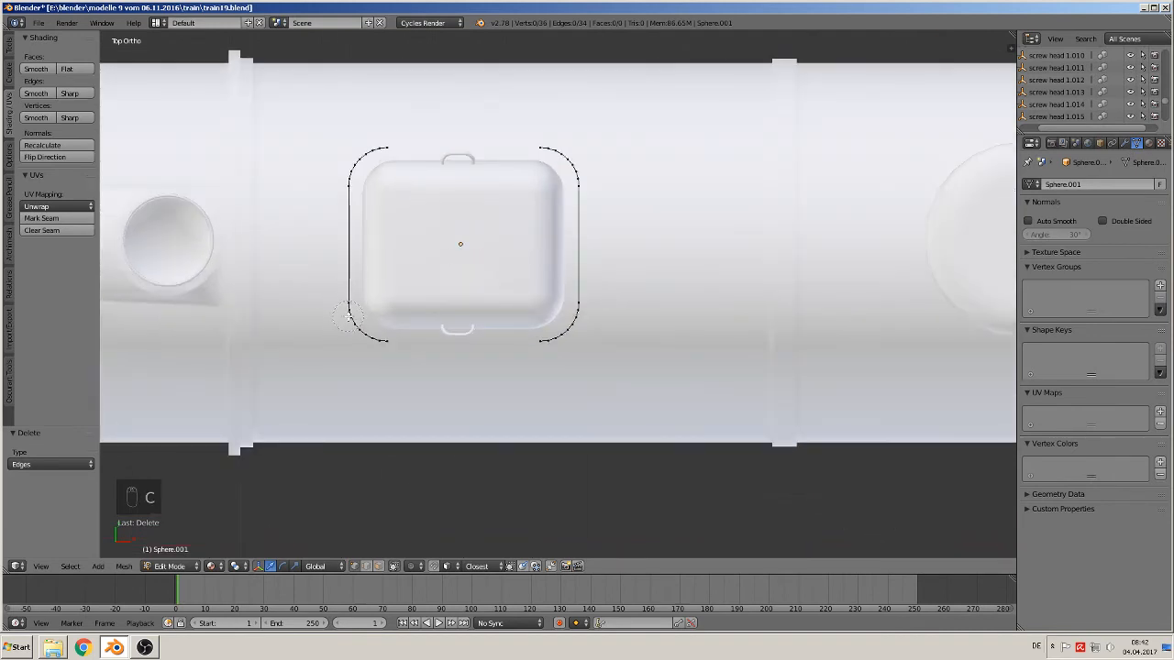
{"action": "left_click_drag", "start_coordinate": [343, 318], "coordinate": [379, 345]}
{"action": "key", "text": "c"}
{"action": "left_click_drag", "start_coordinate": [565, 328], "coordinate": [538, 348]}
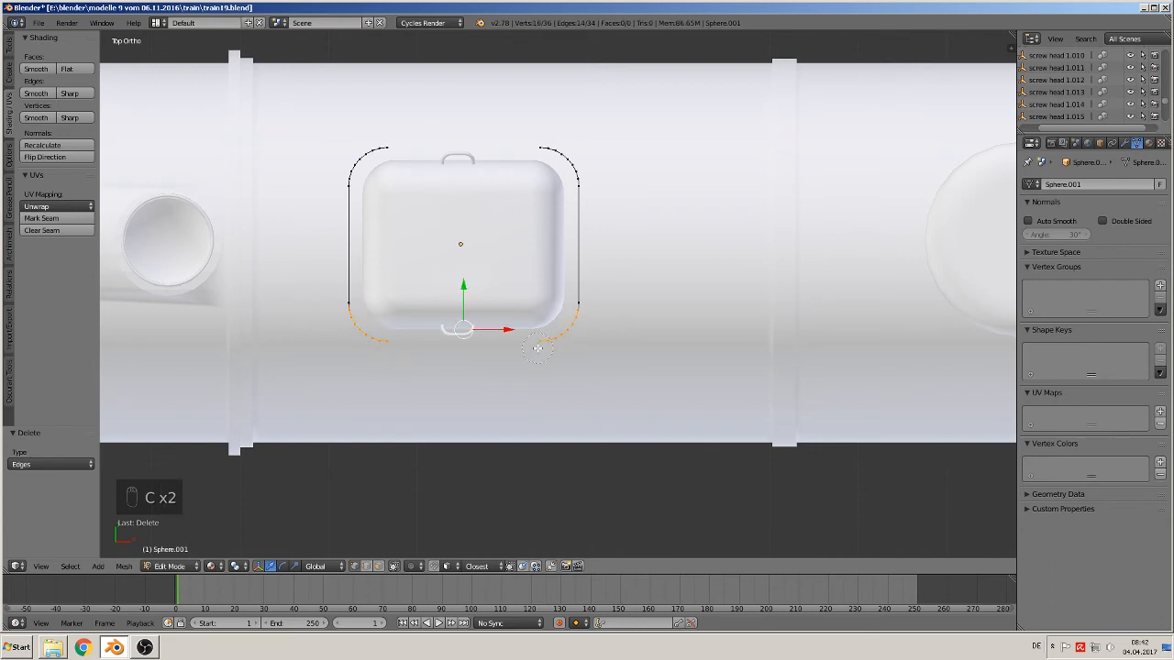
{"action": "left_click_drag", "start_coordinate": [574, 139], "coordinate": [561, 173]}
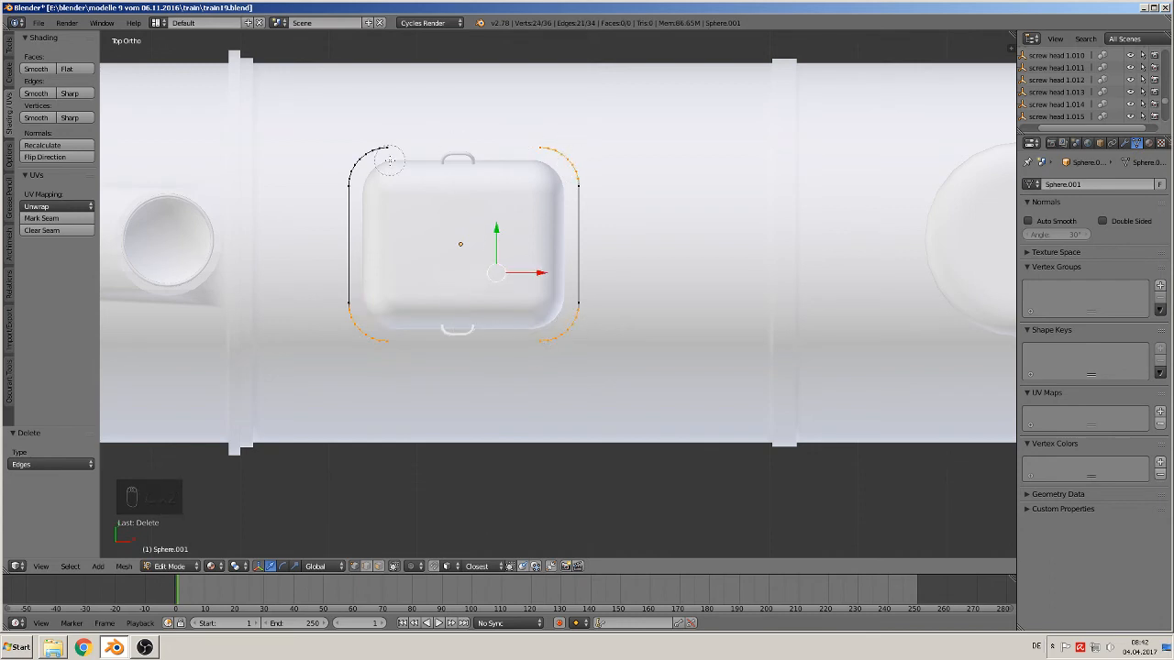
{"action": "left_click_drag", "start_coordinate": [379, 151], "coordinate": [346, 166]}
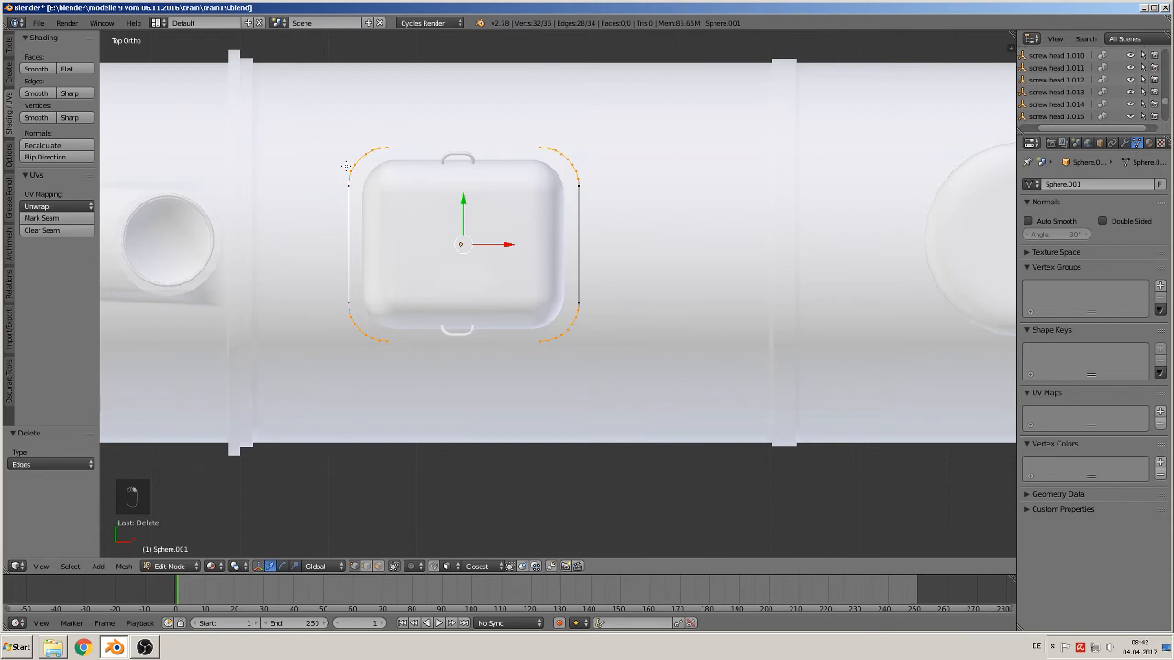
{"action": "key", "text": "x"}
{"action": "left_click", "coordinate": [342, 156]}
- Extrude the two edges' +Y end vertices about 0.108 along Y, scale them closer together along X and join them with an edge
{"action": "right_click", "coordinate": [354, 185]}
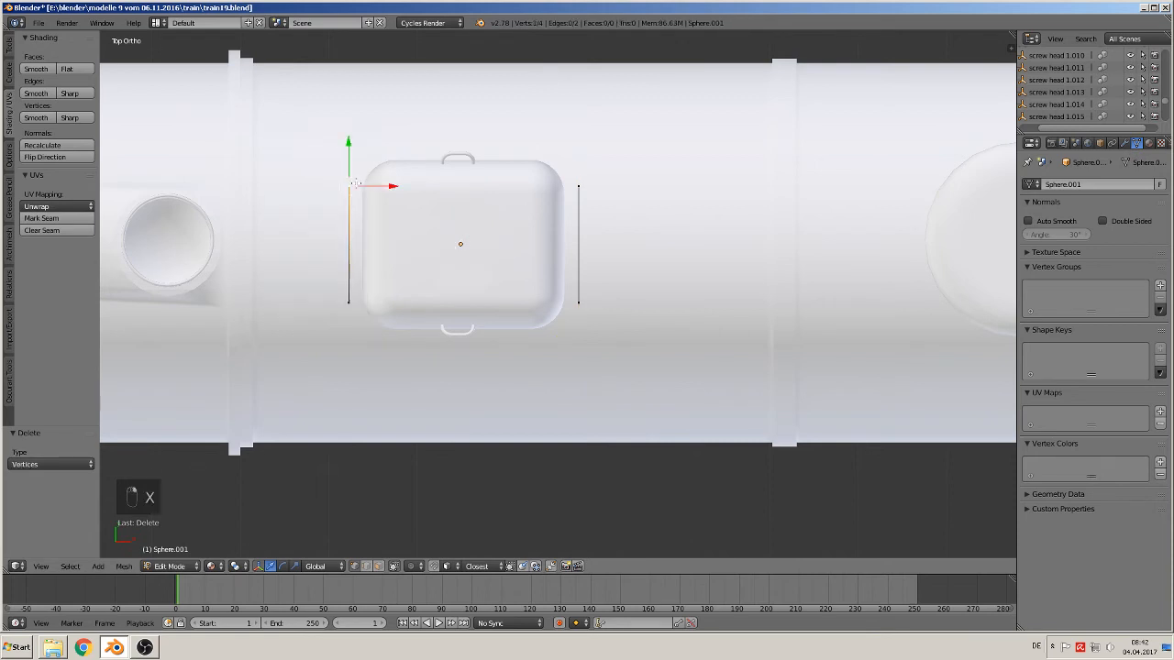
{"action": "right_click", "coordinate": [578, 186], "text": "shift"}
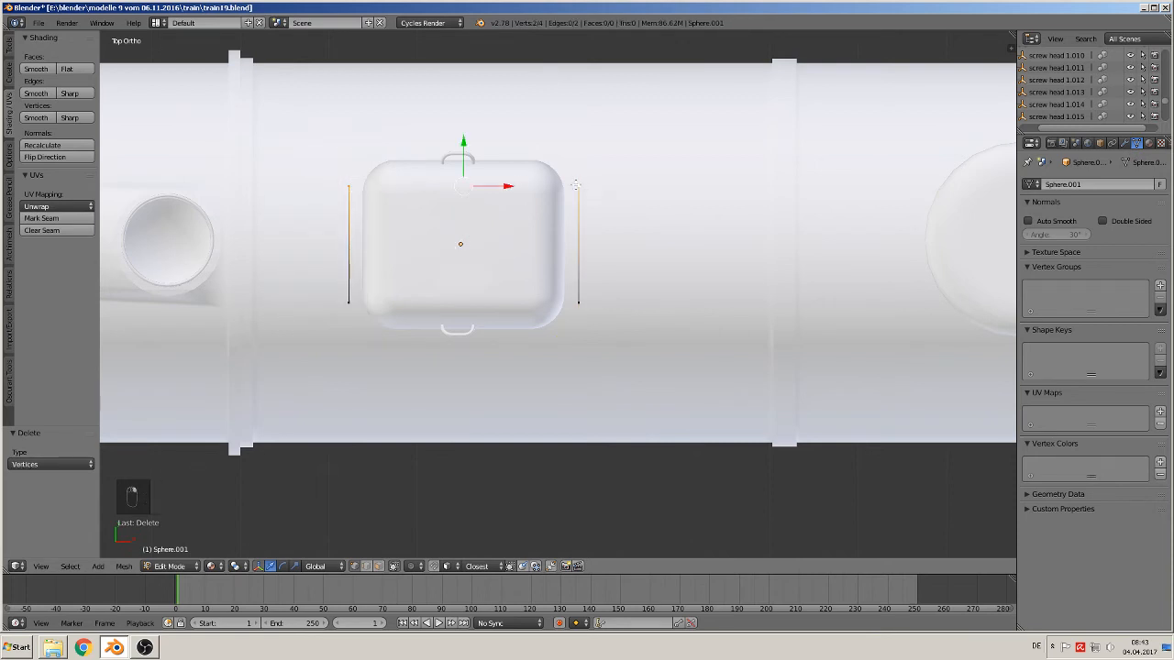
{"action": "key", "text": "e"}
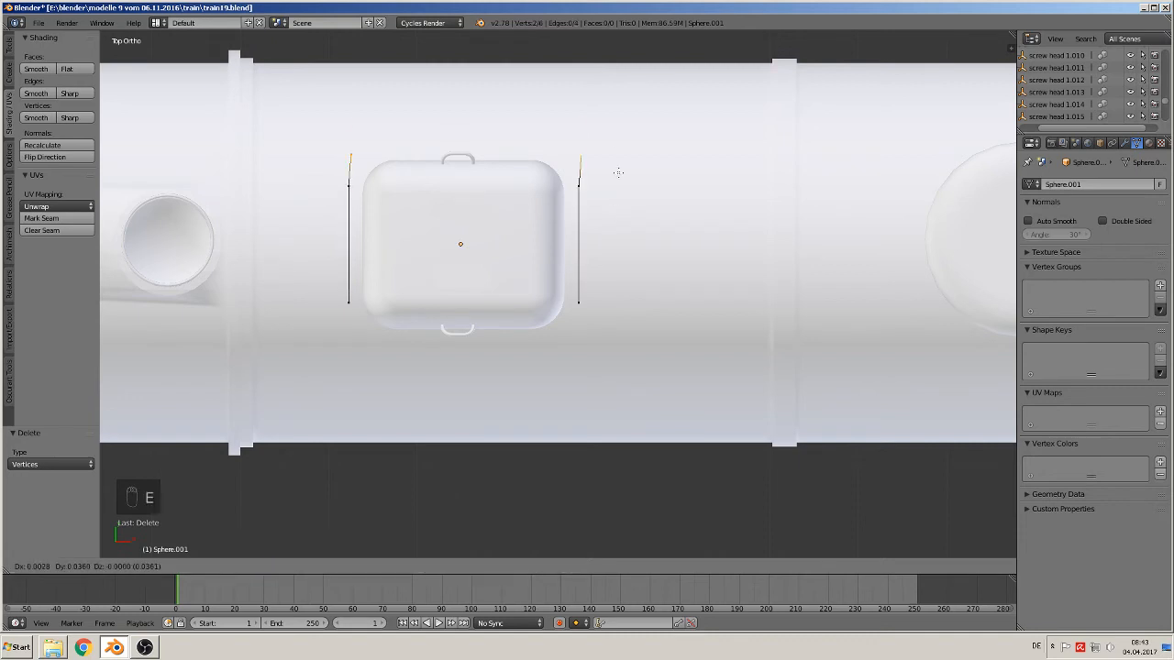
{"action": "right_click", "coordinate": [613, 106]}
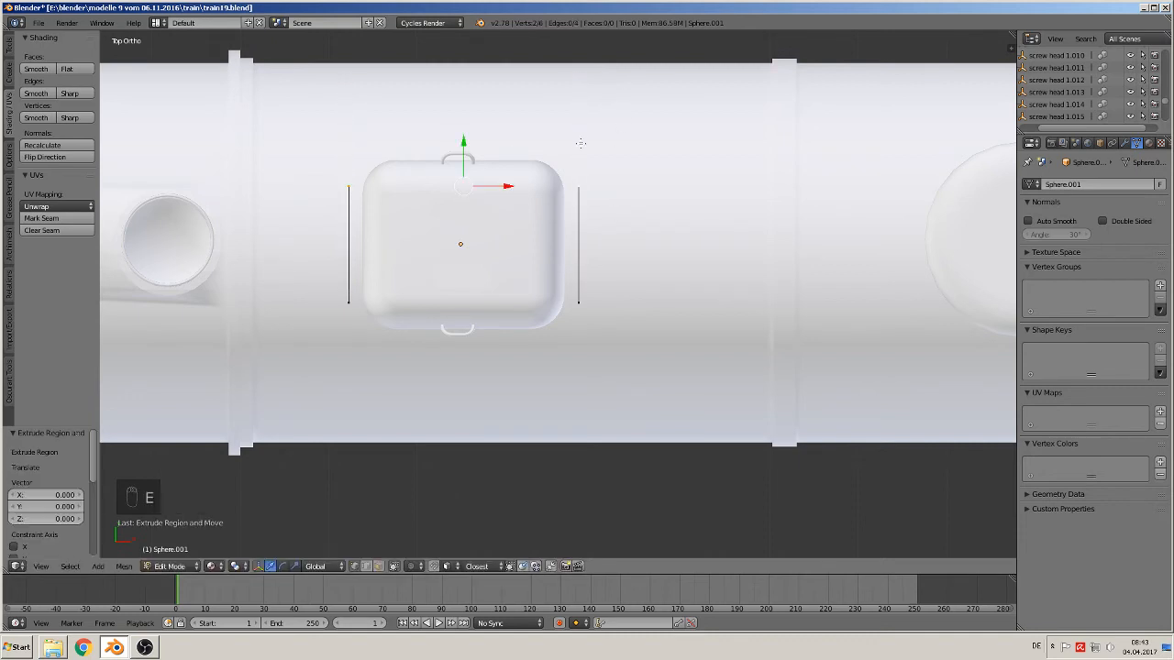
{"action": "key", "text": "g"}
{"action": "key", "text": "y"}
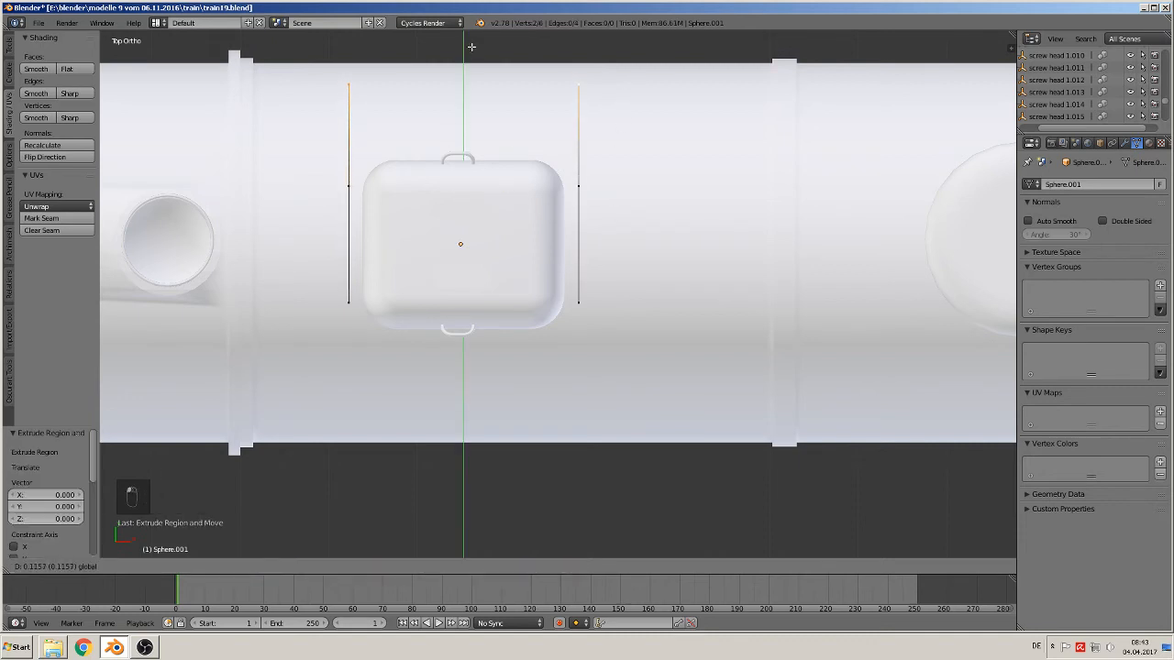
{"action": "left_click", "coordinate": [471, 54]}
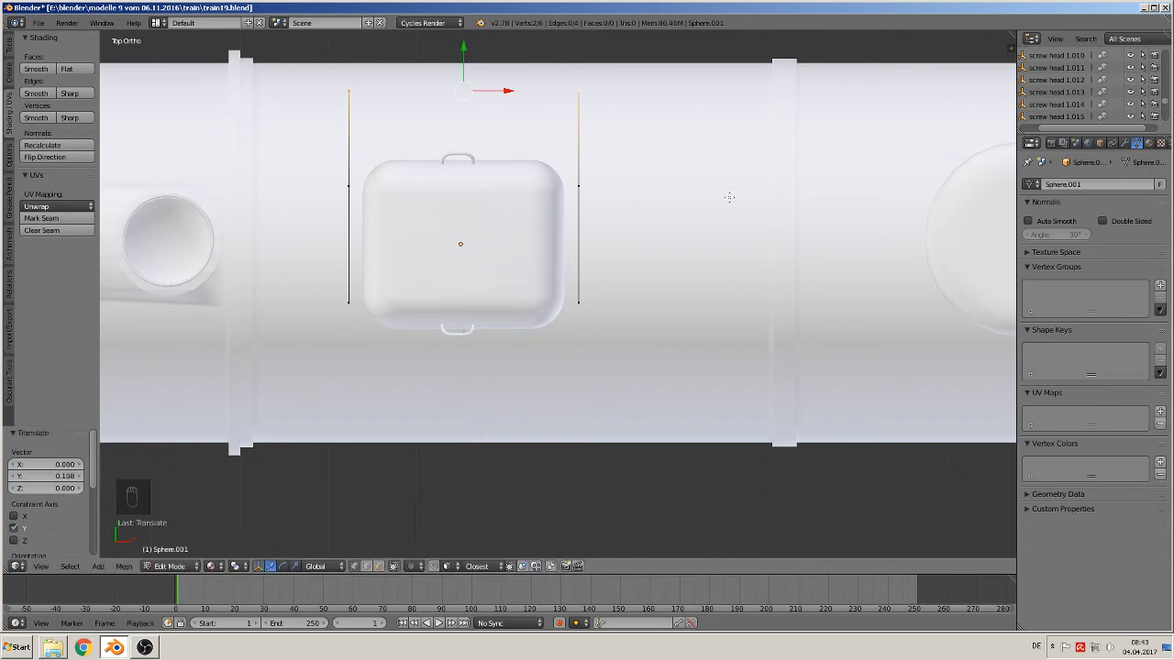
{"action": "key", "text": "s"}
{"action": "key", "text": "x"}
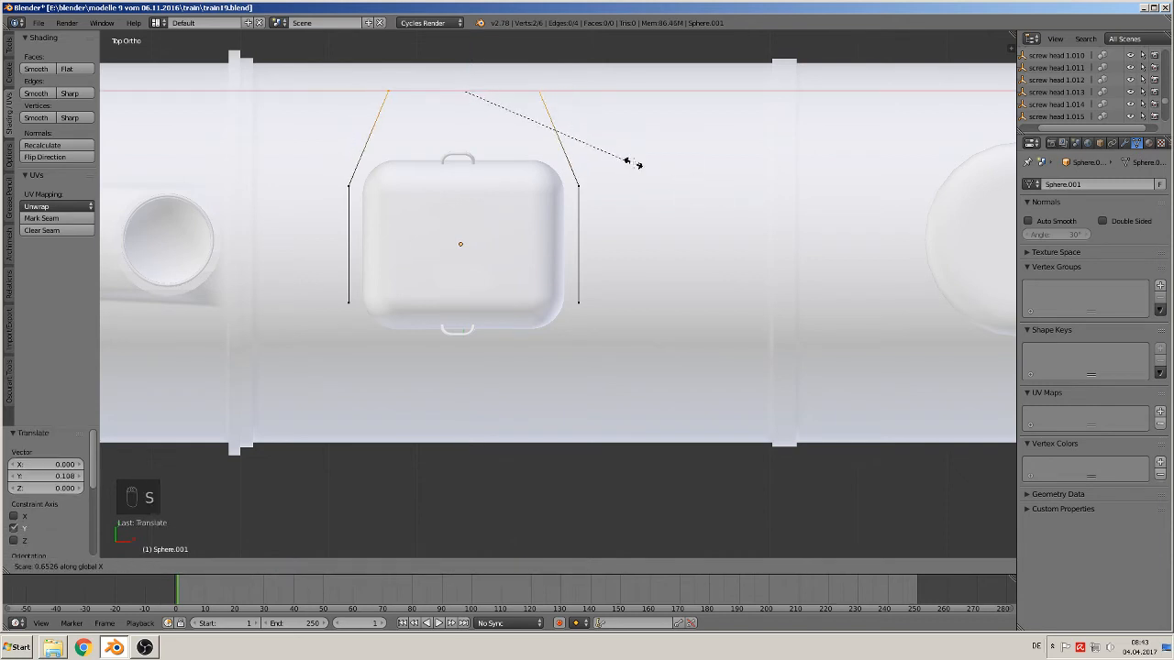
{"action": "left_click", "coordinate": [587, 152]}
{"action": "key", "text": "f"}
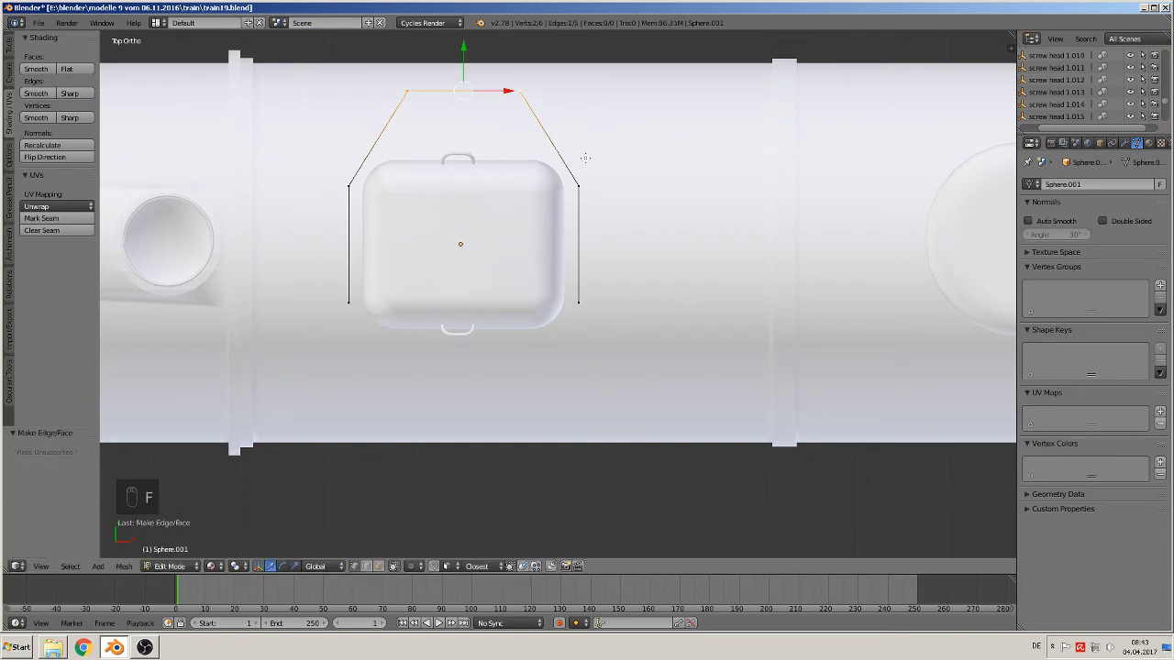
- Extrude the two opposite end vertices about -0.114 along Y, join them with an edge and scale it along X to about 0.633
{"action": "right_click", "coordinate": [350, 301]}
{"action": "right_click", "coordinate": [570, 303], "text": "shift"}
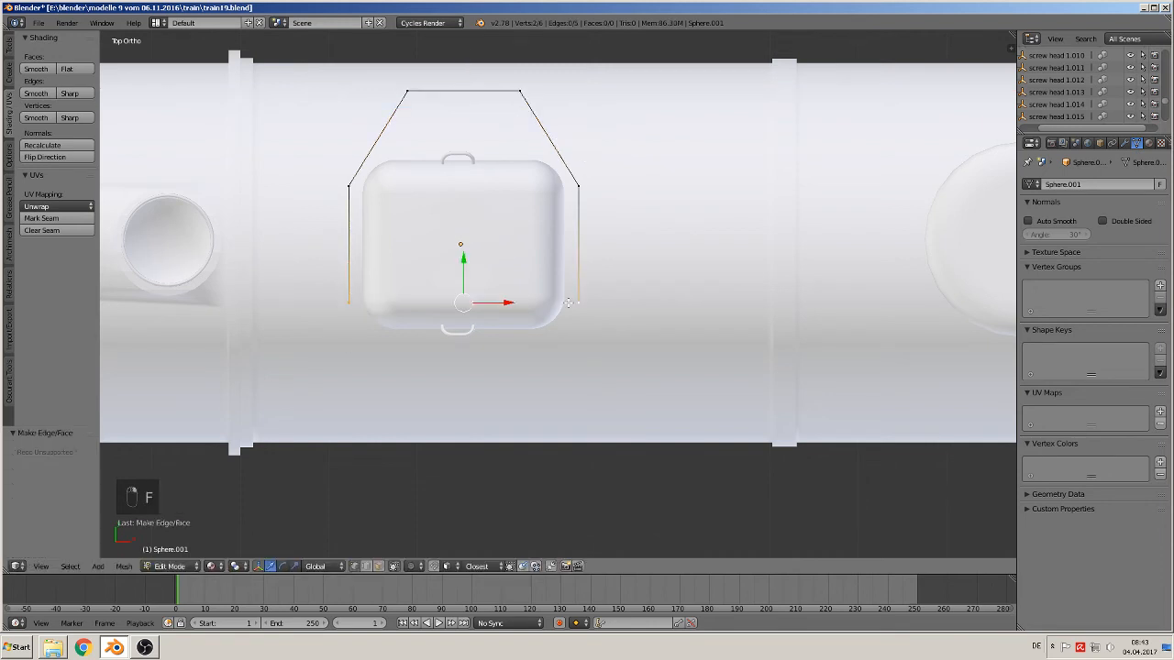
{"action": "key", "text": "e"}
{"action": "right_click", "coordinate": [492, 267]}
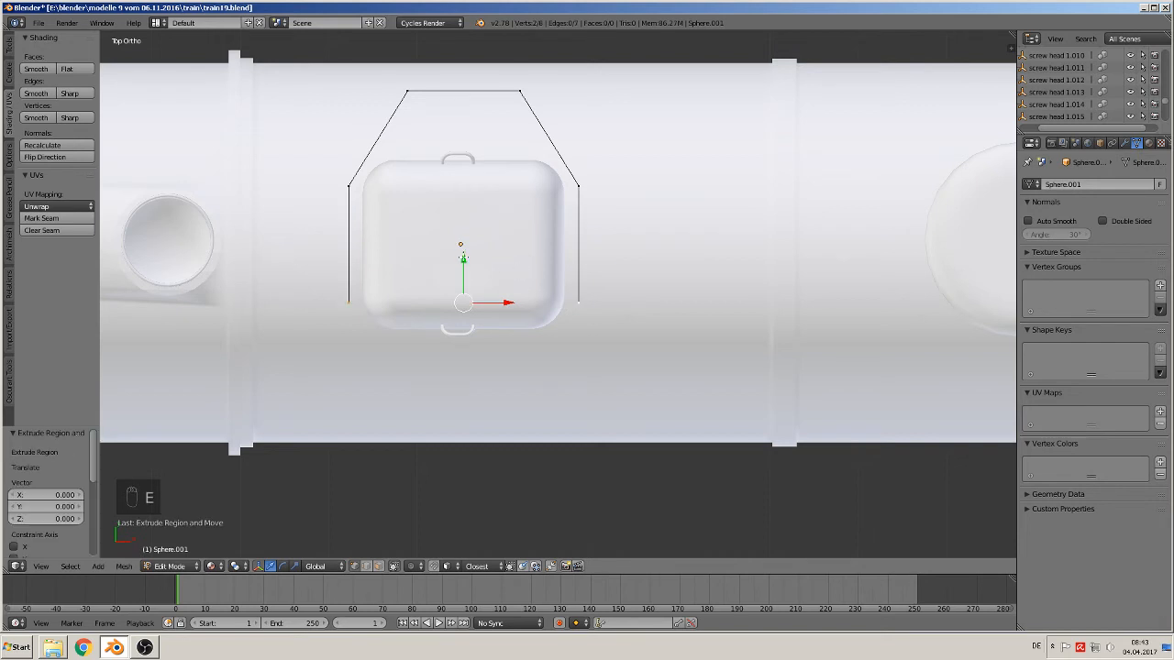
{"action": "left_click_drag", "start_coordinate": [463, 257], "coordinate": [472, 358]}
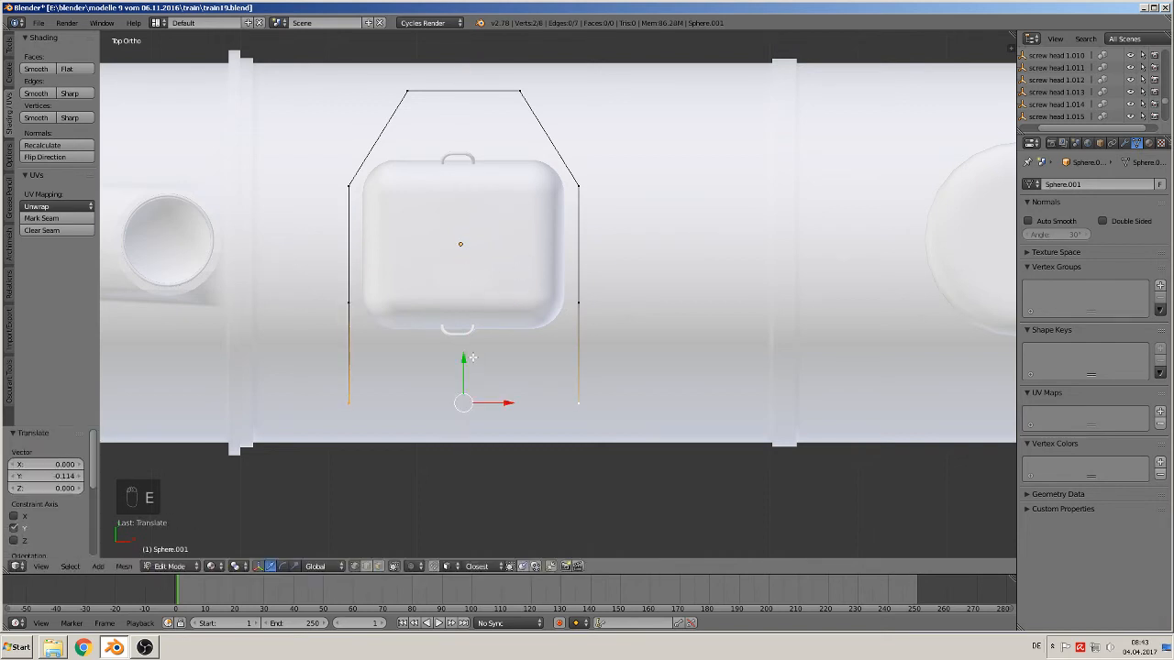
{"action": "key", "text": "f"}
{"action": "key", "text": "s"}
{"action": "key", "text": "x"}
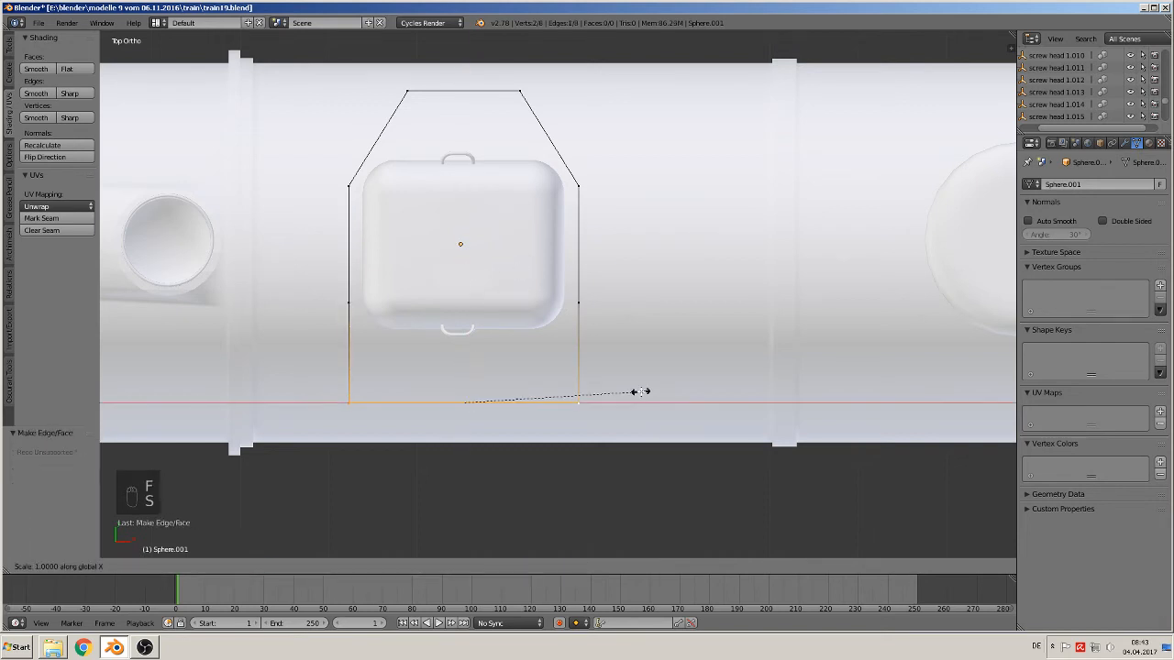
{"action": "left_click", "coordinate": [577, 389]}
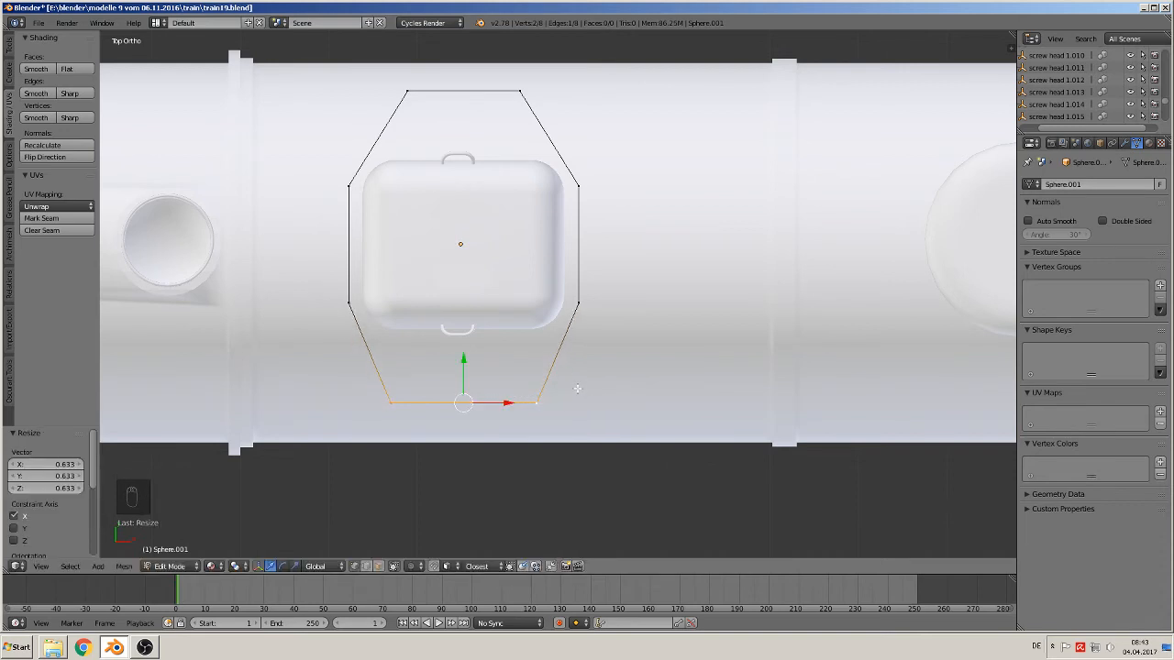
- Knife Project the closed dome outline onto the whole boiler mesh from the top view
{"action": "key", "text": "Tab"}
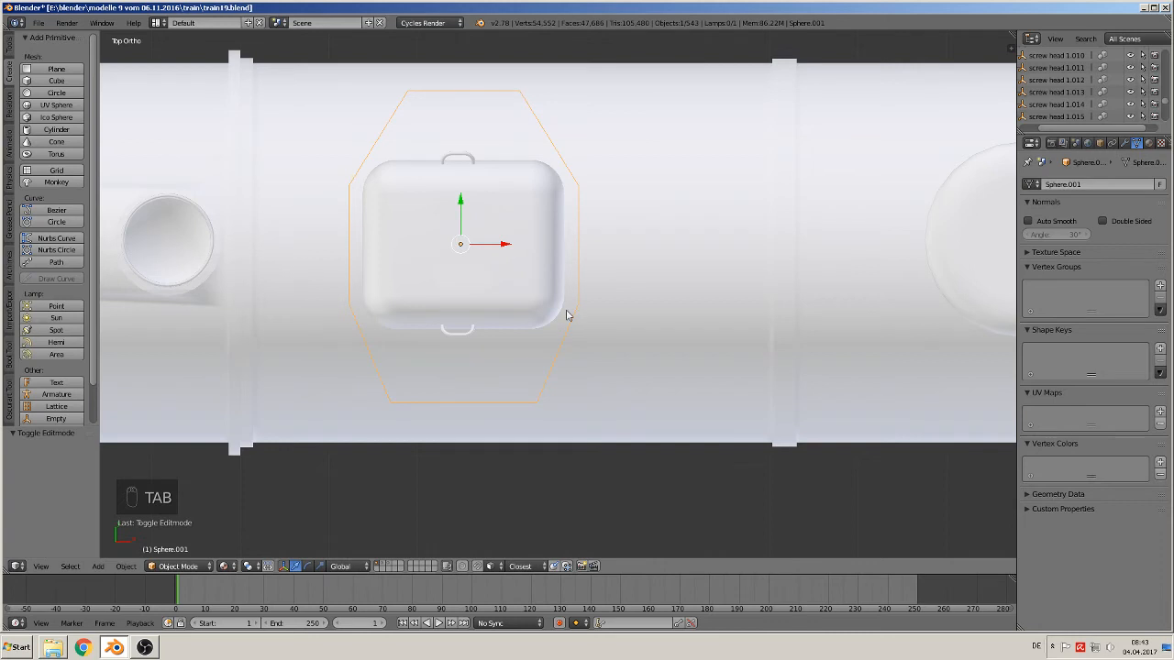
{"action": "middle_click_drag", "start_coordinate": [588, 289], "coordinate": [576, 169]}
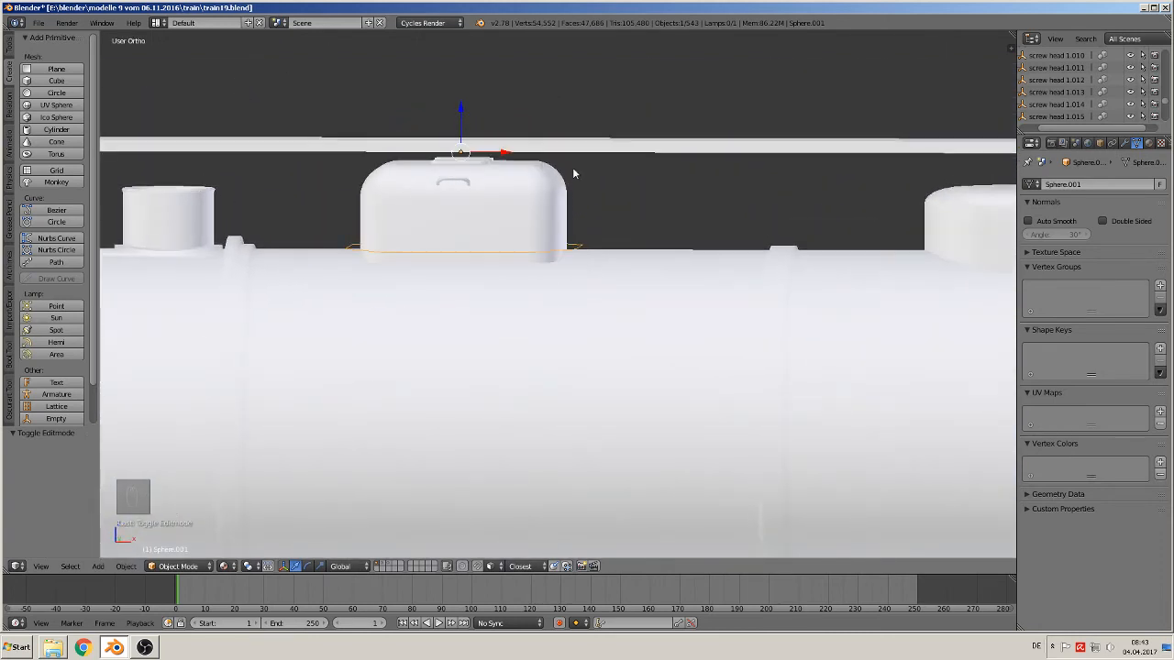
{"action": "key", "text": "KP_7"}
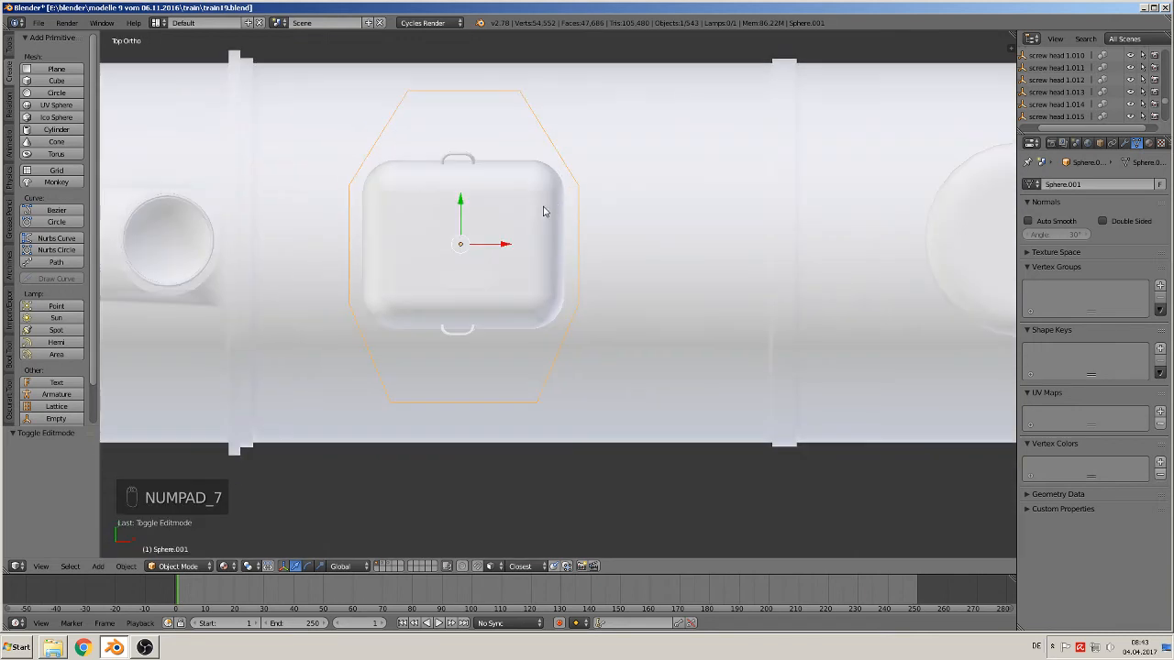
{"action": "right_click", "coordinate": [618, 185], "text": "shift"}
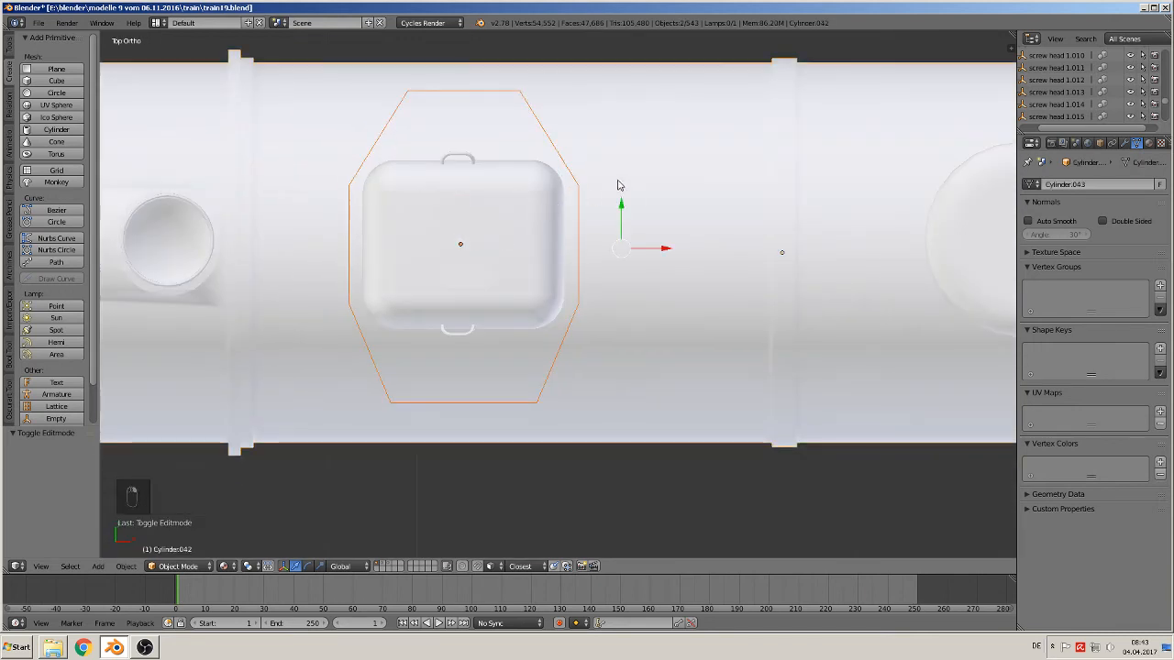
{"action": "key", "text": "Tab"}
{"action": "key", "text": "a"}
{"action": "key", "text": "a"}
{"action": "key", "text": "a"}
{"action": "key", "text": "a"}
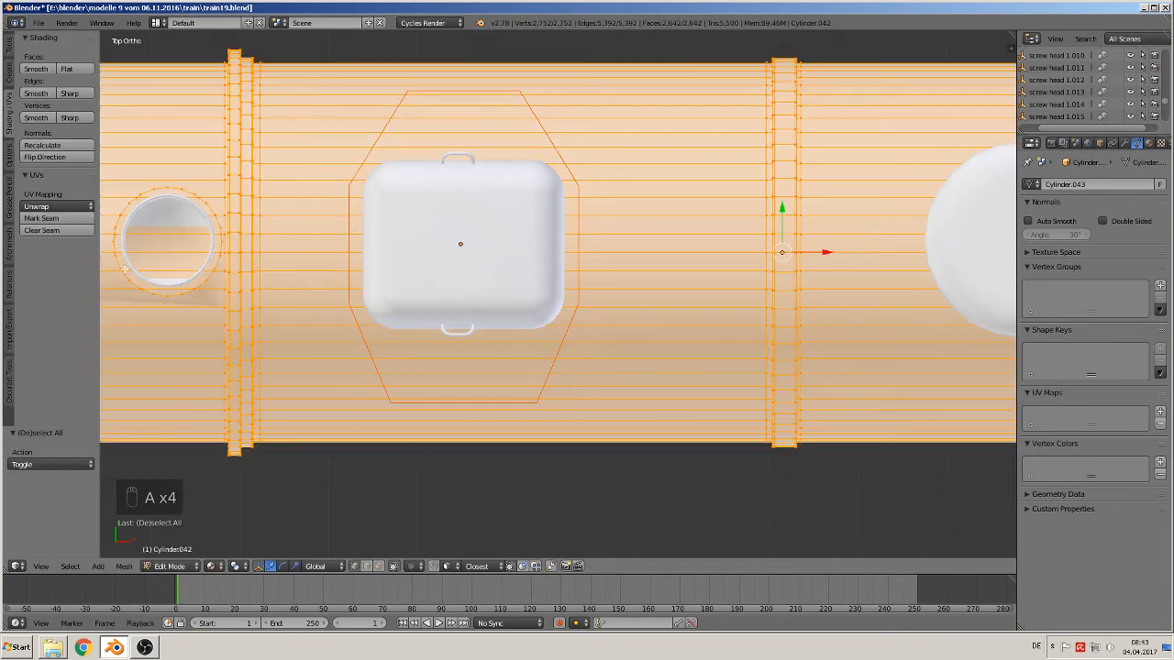
{"action": "left_click", "coordinate": [9, 46]}
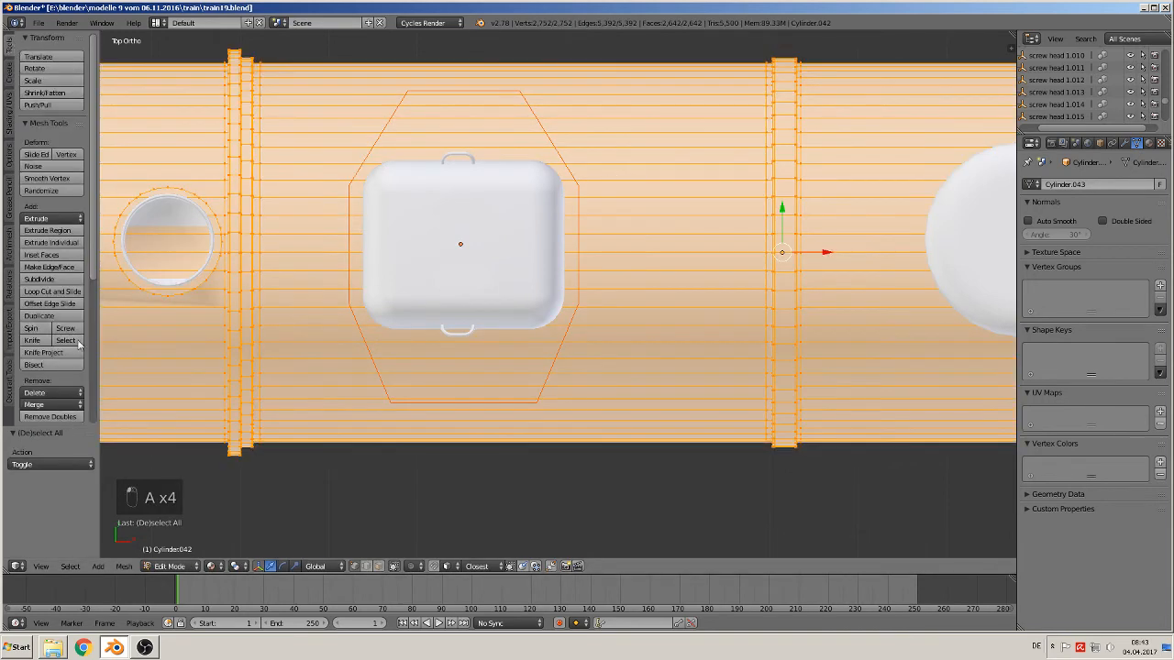
{"action": "left_click", "coordinate": [43, 352]}
- Extrude the projected faces around the box-shaped dome and raise them slightly along Z to form a flange
{"action": "middle_click_drag", "start_coordinate": [420, 305], "coordinate": [440, 248]}
{"action": "scroll", "coordinate": [440, 248], "scroll_direction": "up", "scroll_amount": 2}
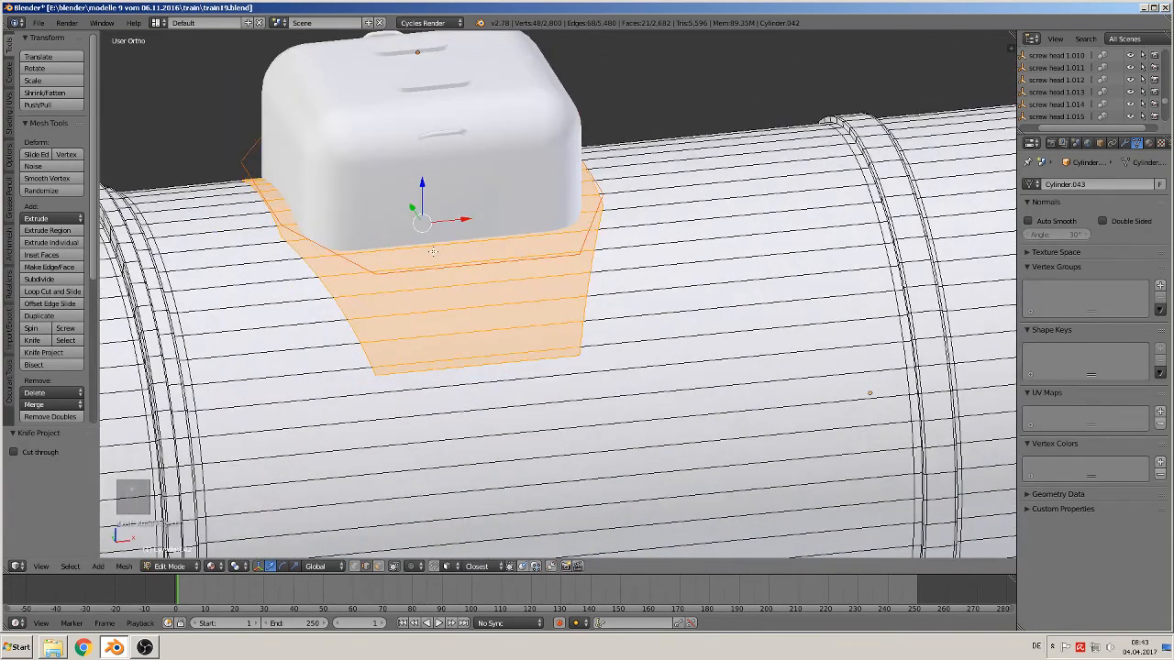
{"action": "key", "text": "e"}
{"action": "right_click", "coordinate": [439, 234]}
{"action": "left_click_drag", "start_coordinate": [421, 189], "coordinate": [421, 182]}
{"action": "middle_click_drag", "start_coordinate": [361, 292], "coordinate": [412, 256]}
- Leave mesh editing and move the used box-shaped dome outline to the third layer
{"action": "key", "text": "Tab"}
{"action": "right_click", "coordinate": [426, 234]}
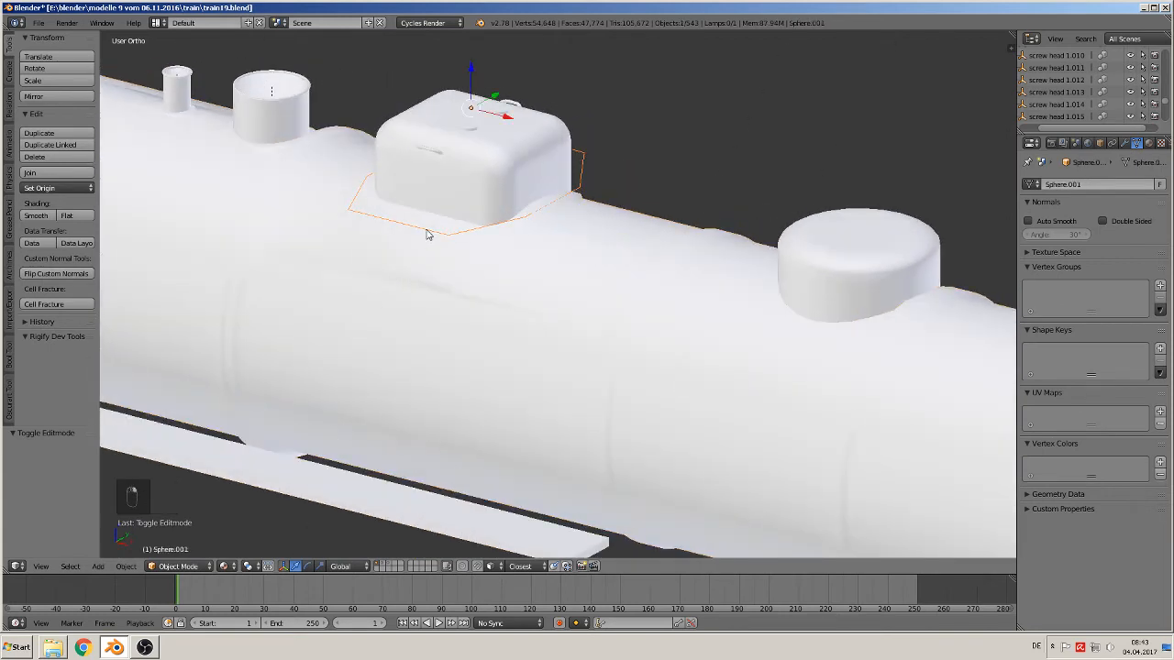
{"action": "key", "text": "m"}
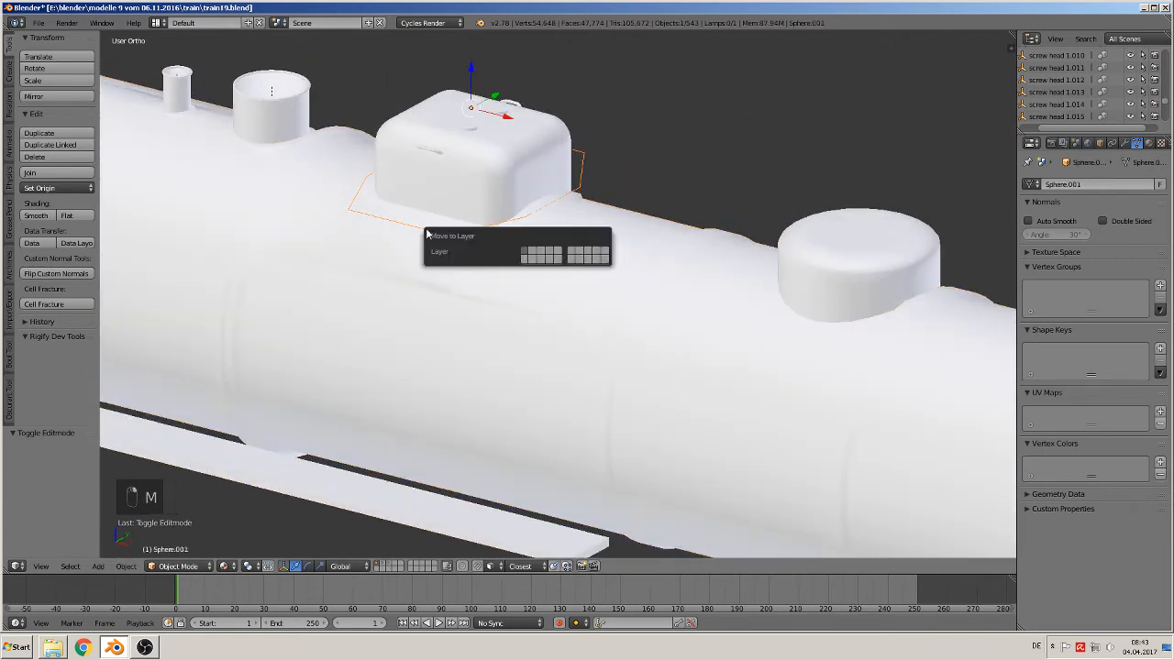
{"action": "left_click", "coordinate": [541, 255]}
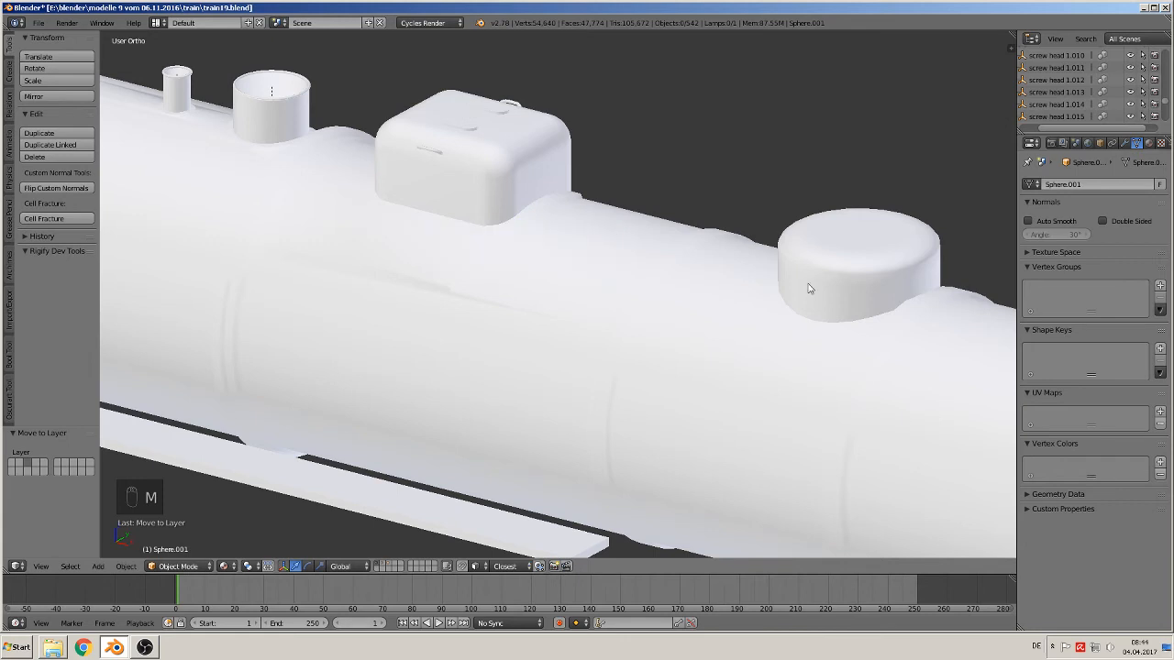
- Move the large round dome on the boiler about -0.048 along X
{"action": "middle_click_drag", "start_coordinate": [809, 283], "coordinate": [633, 258], "text": "shift"}
{"action": "right_click", "coordinate": [532, 200]}
{"action": "scroll", "coordinate": [608, 263], "scroll_direction": "up", "scroll_amount": 2}
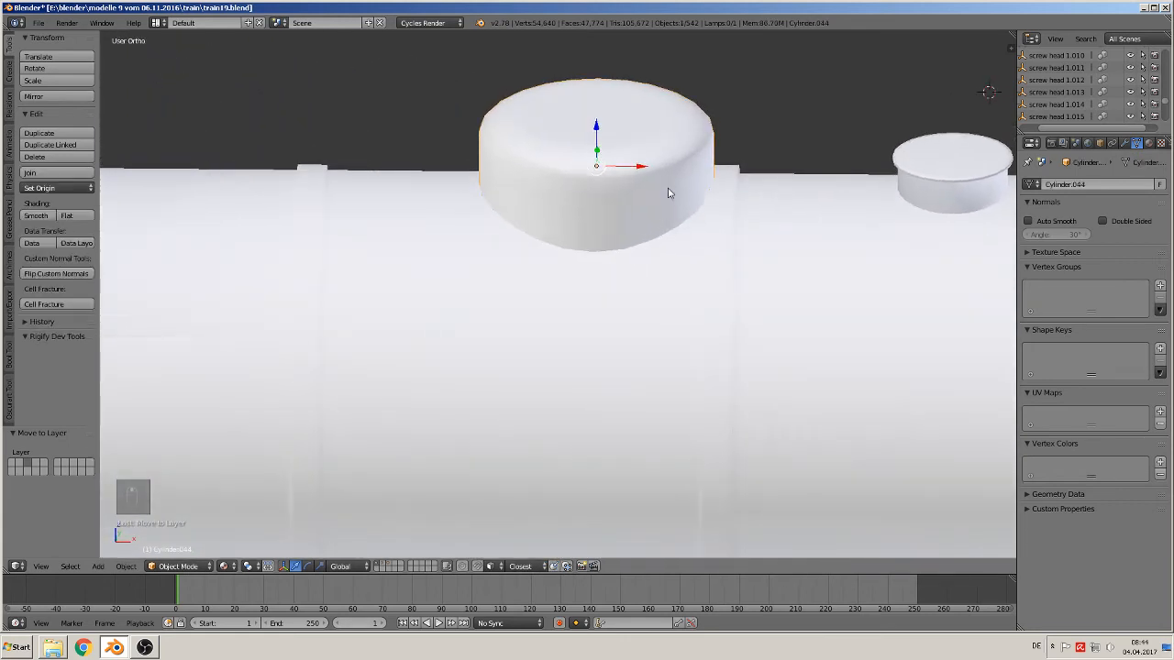
{"action": "left_click_drag", "start_coordinate": [638, 176], "coordinate": [587, 175]}
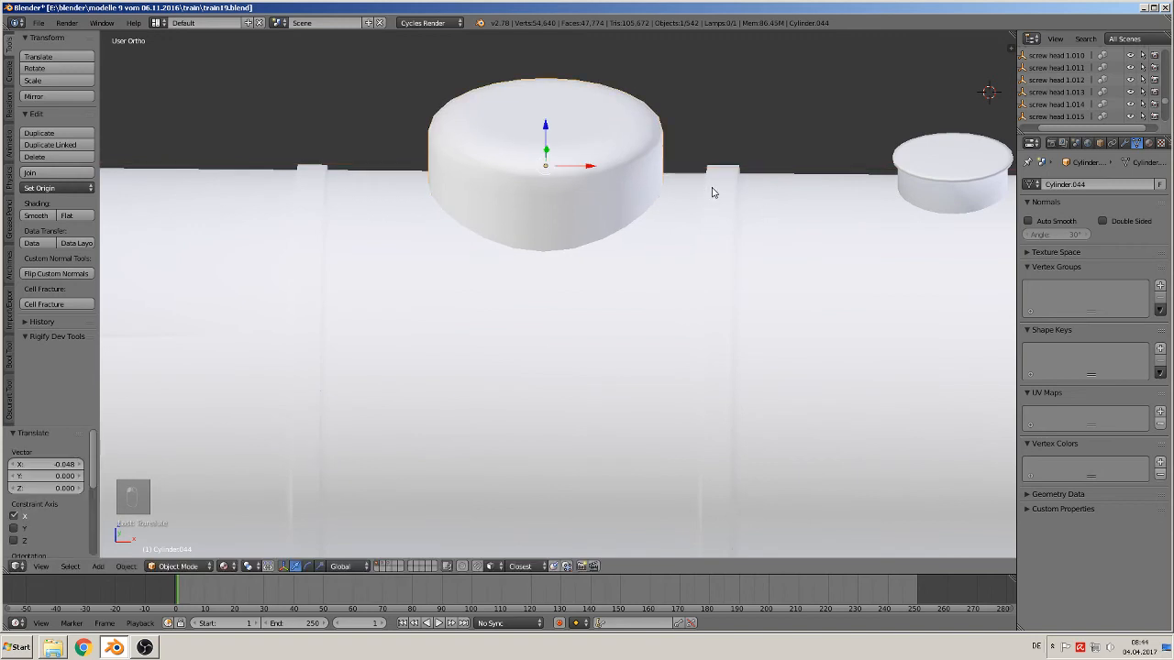
- Duplicate the edge loop around the large round dome's side in place and separate it into its own object
{"action": "key", "text": "Tab"}
{"action": "right_click", "coordinate": [561, 195], "text": "alt"}
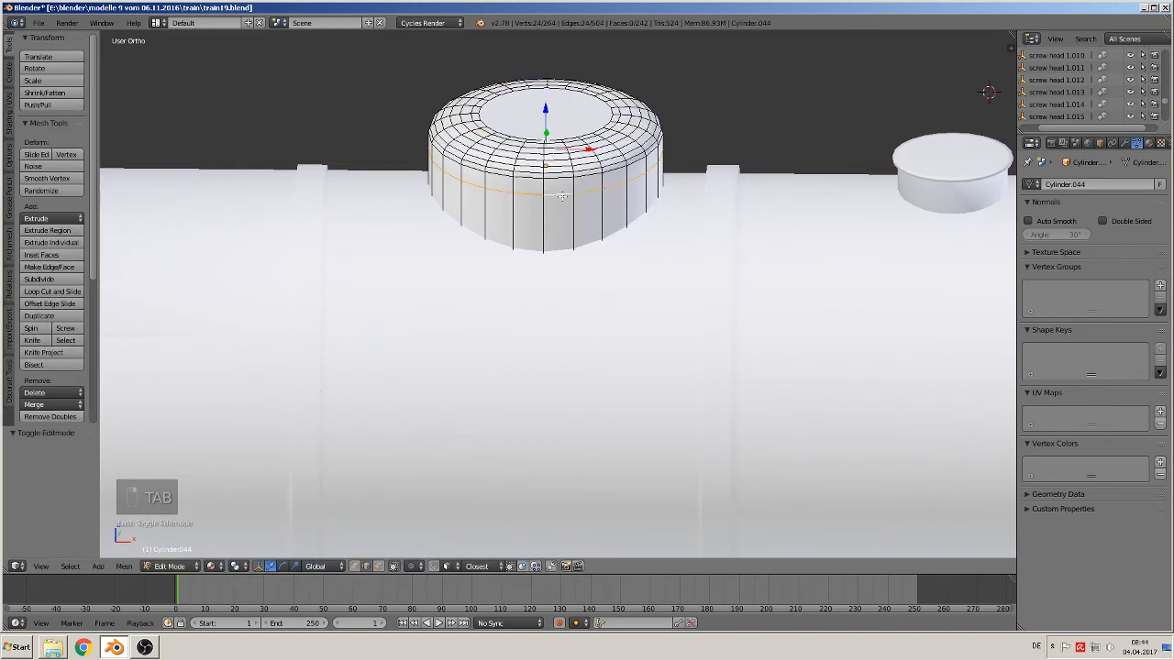
{"action": "key", "text": "shift+d"}
{"action": "right_click", "coordinate": [568, 218]}
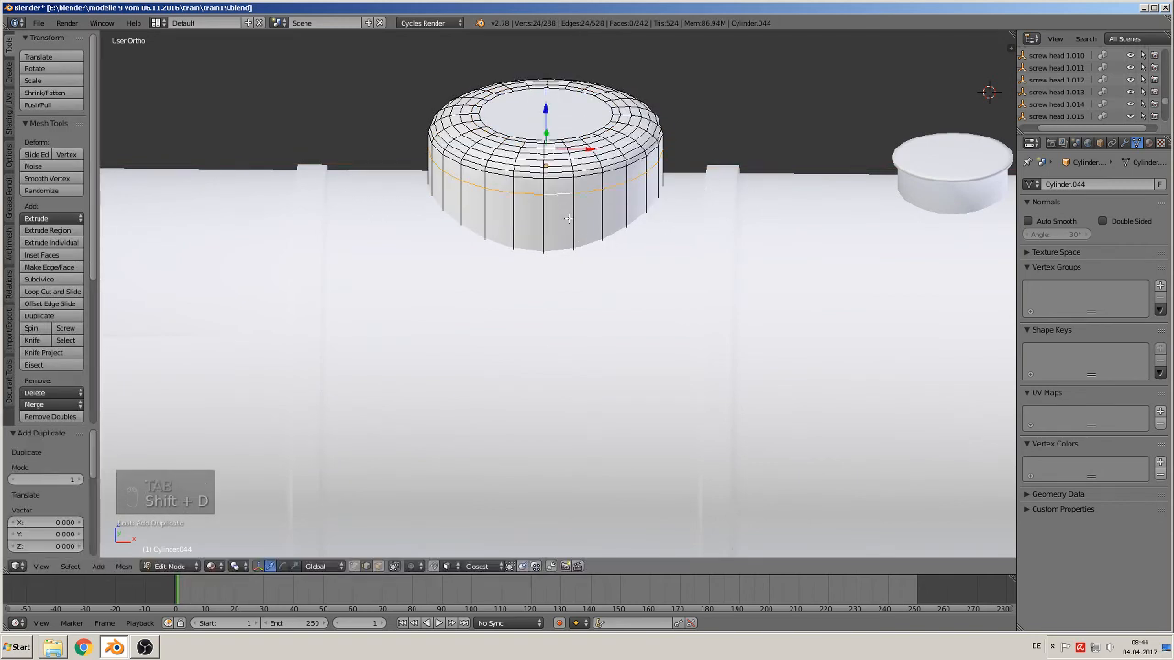
{"action": "key", "text": "p"}
{"action": "left_click", "coordinate": [568, 218]}
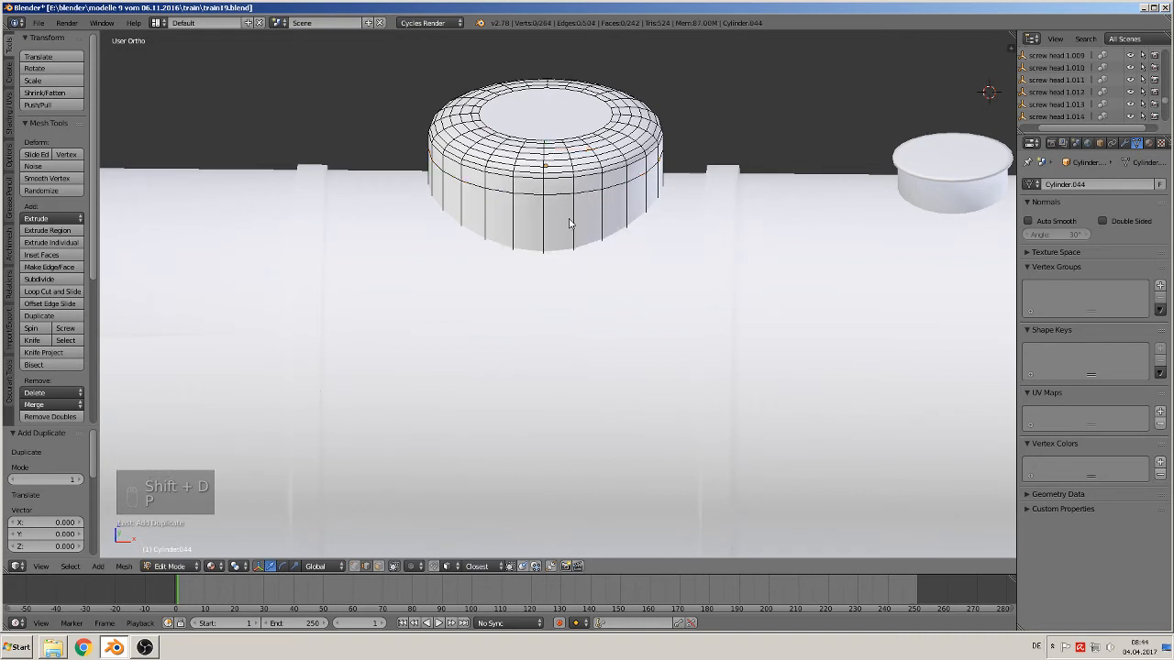
- Leave mesh editing, raise the large round dome's separated outline 0.026 along Z, and enlarge it by 1.137 and again by 1.059
{"action": "key", "text": "Tab"}
{"action": "left_click_drag", "start_coordinate": [545, 129], "coordinate": [540, 110]}
{"action": "key", "text": "s"}
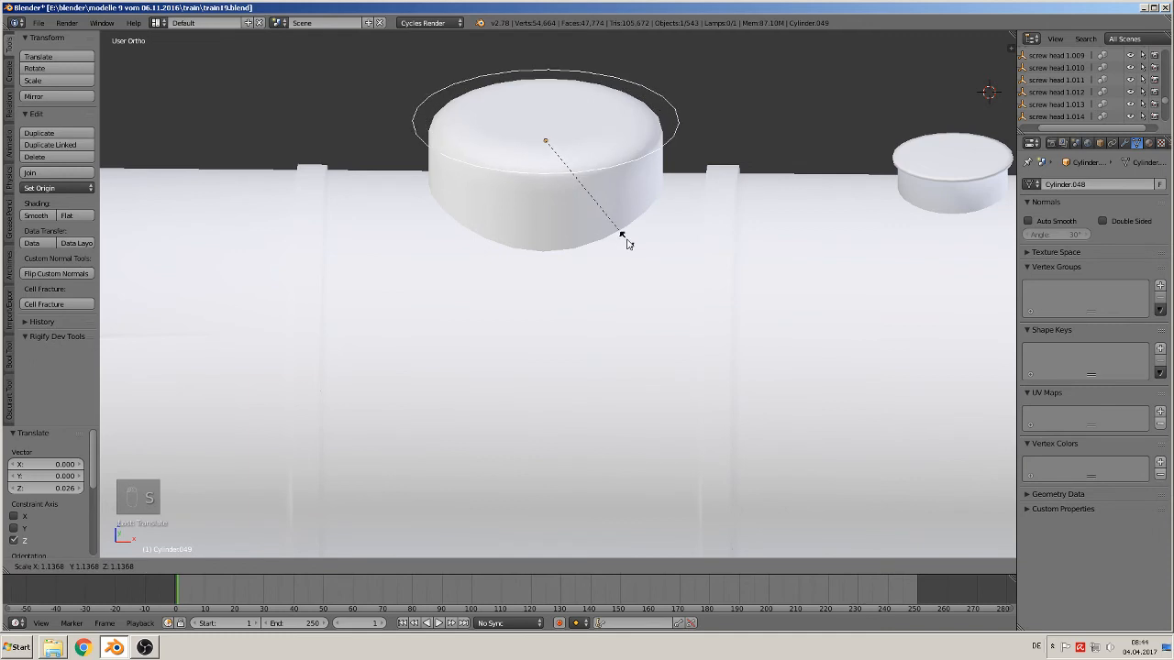
{"action": "left_click", "coordinate": [628, 244]}
{"action": "key", "text": "KP_7"}
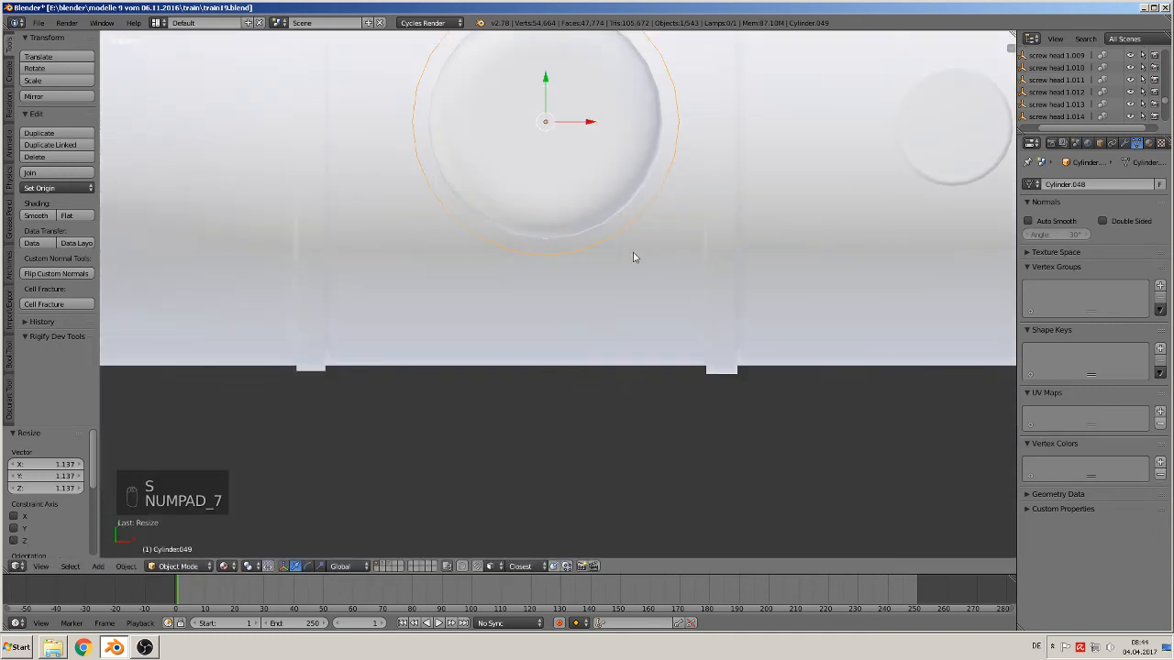
{"action": "key", "text": "s"}
{"action": "left_click", "coordinate": [647, 265]}
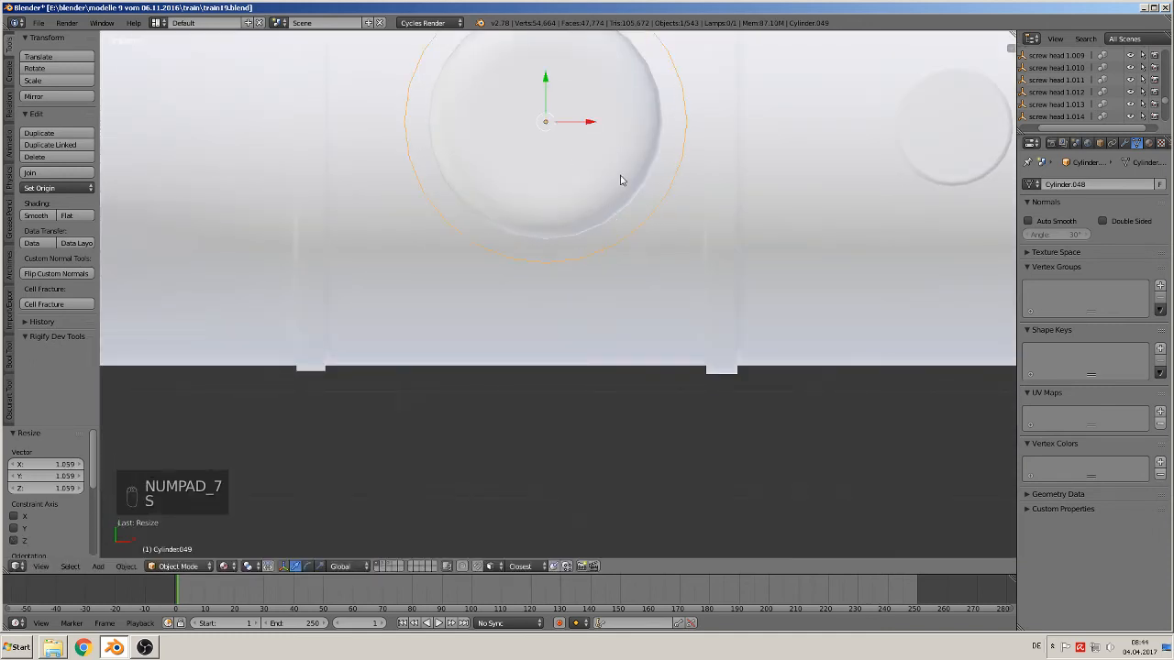
- Centre the enlarged outline around the large round dome with slight X and Y moves and lower it 0.063 along Z
{"action": "key", "text": "g"}
{"action": "key", "text": "x"}
{"action": "left_click", "coordinate": [598, 126]}
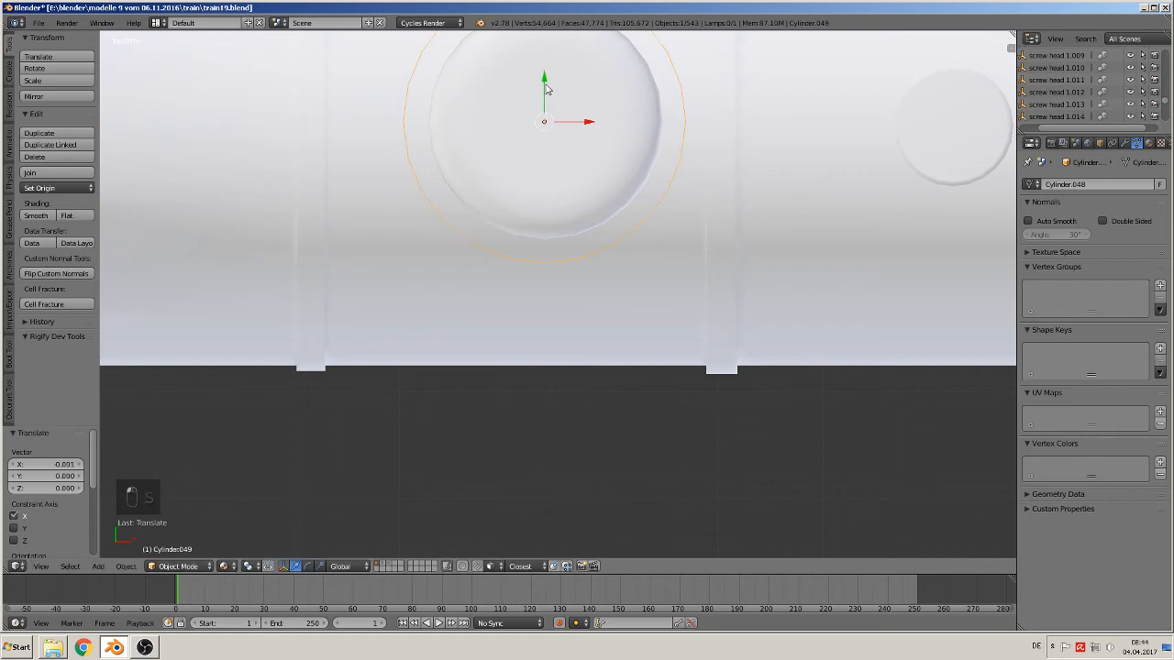
{"action": "key", "text": "g"}
{"action": "key", "text": "y"}
{"action": "left_click", "coordinate": [547, 88]}
{"action": "key", "text": "KP_3"}
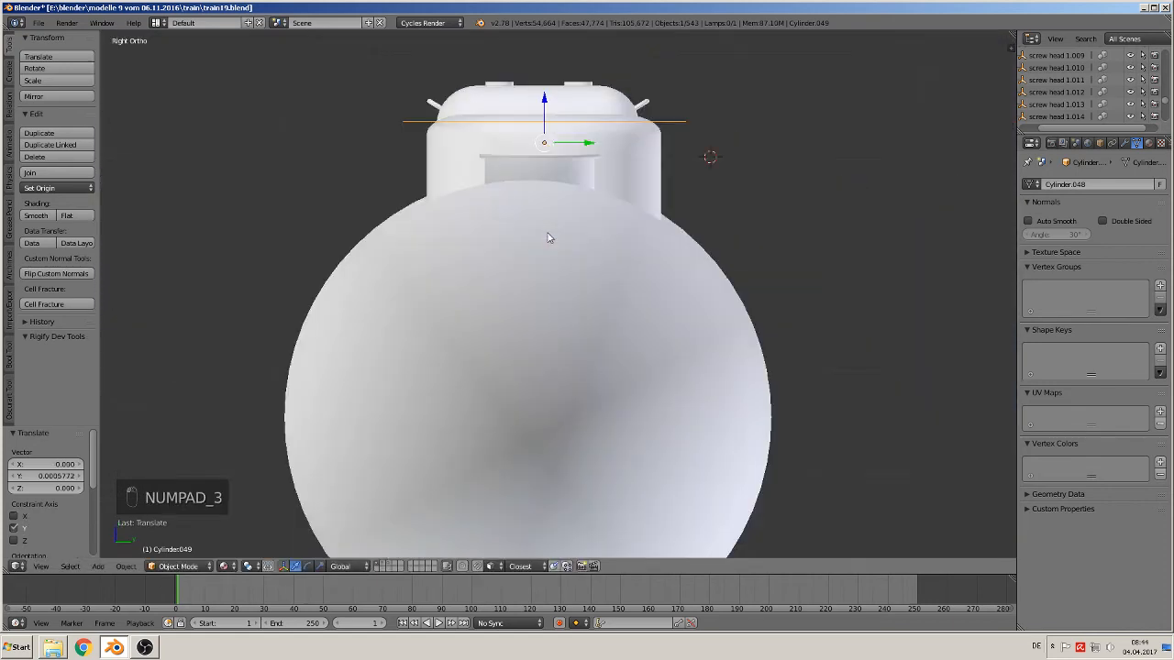
{"action": "key", "text": "KP_1"}
{"action": "left_click_drag", "start_coordinate": [547, 108], "coordinate": [536, 175]}
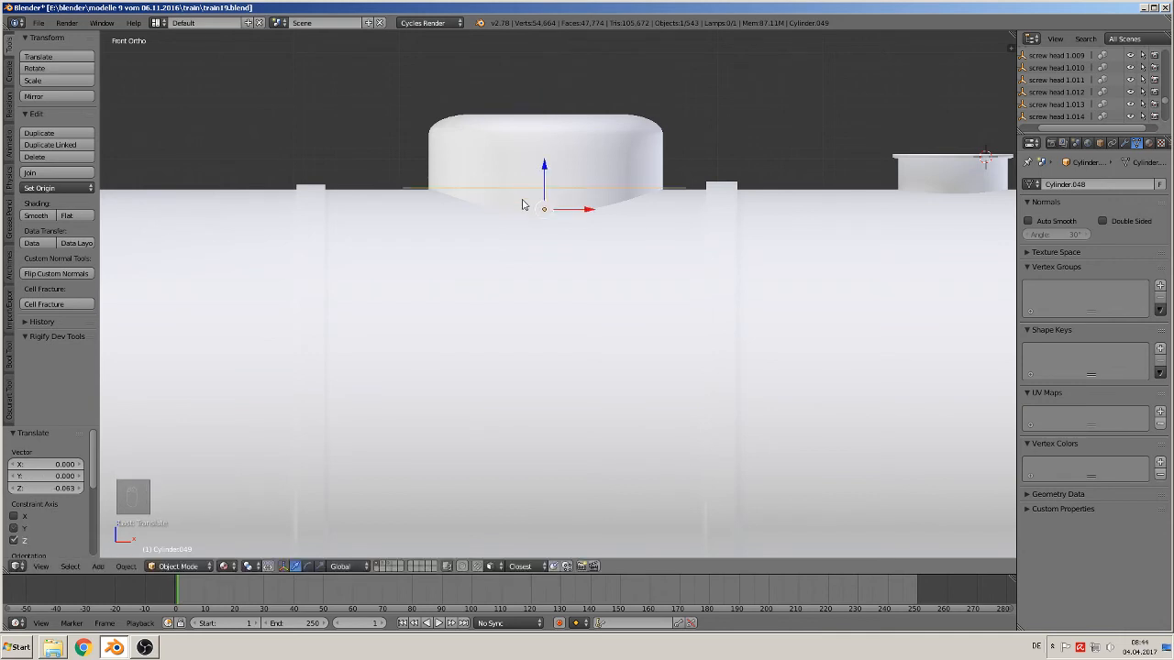
- Knife-project the large round dome's outline from the top view onto the whole boiler mesh
{"action": "key", "text": "KP_7"}
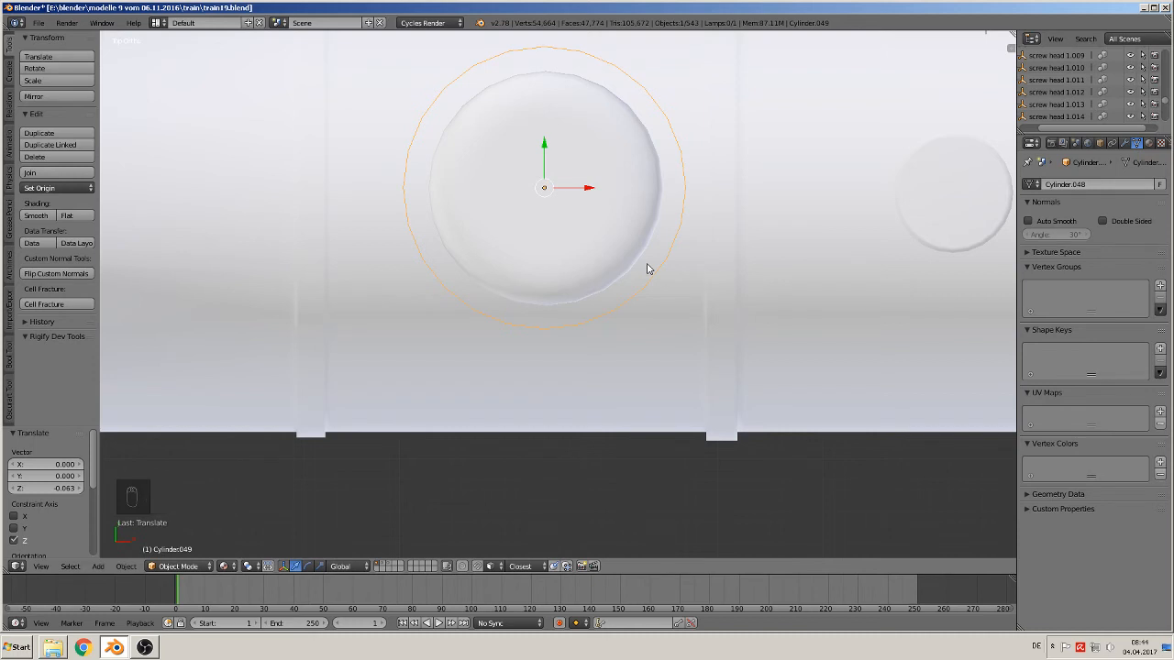
{"action": "right_click", "coordinate": [662, 321]}
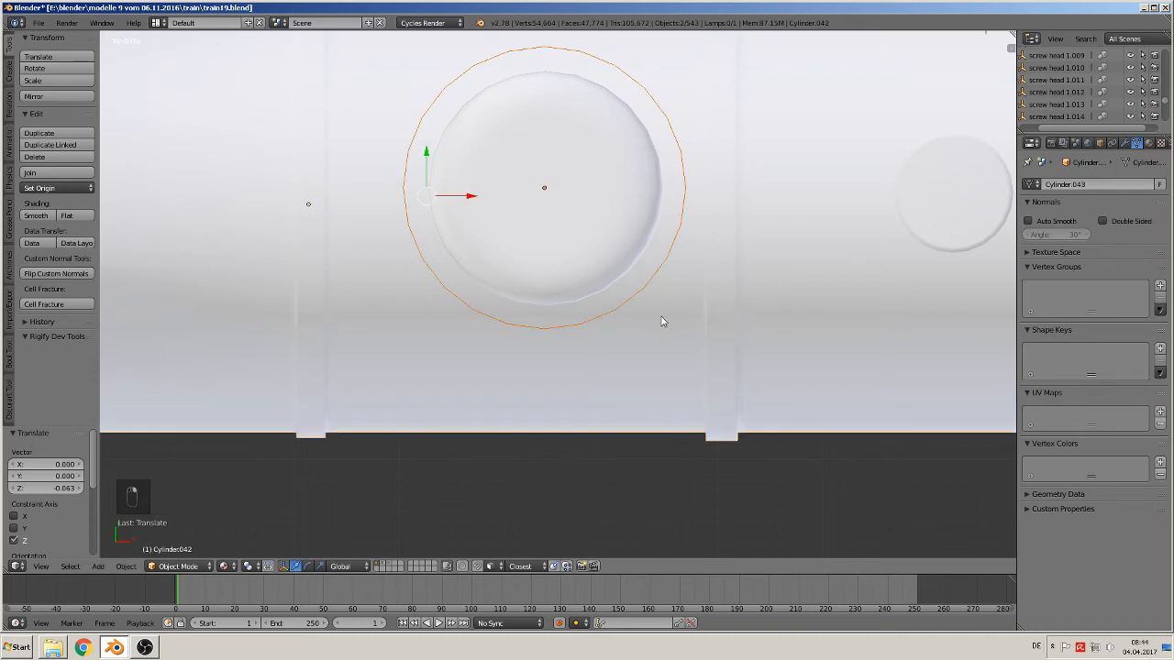
{"action": "key", "text": "Tab"}
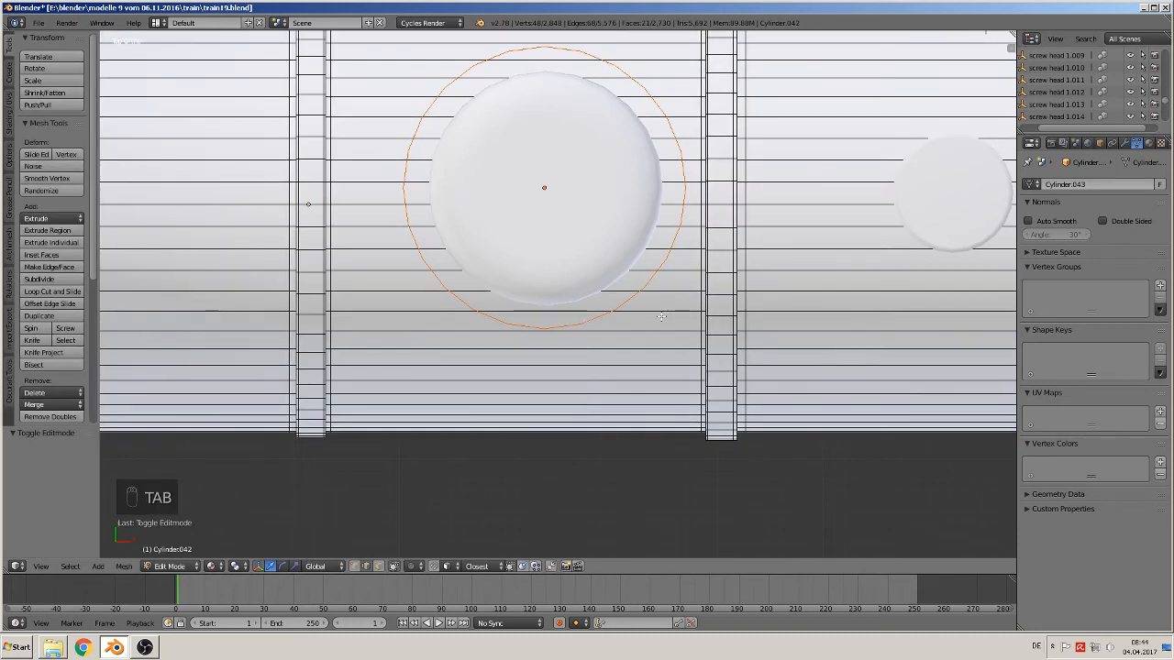
{"action": "key", "text": "a"}
{"action": "key", "text": "a"}
{"action": "key", "text": "a"}
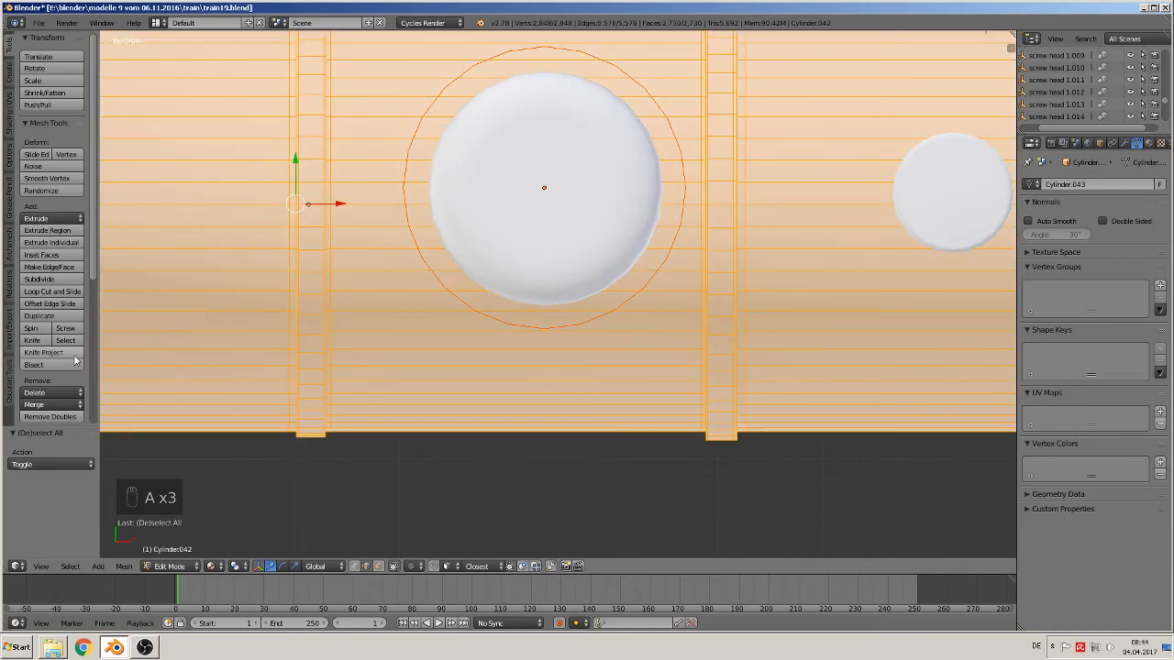
{"action": "left_click", "coordinate": [43, 352]}
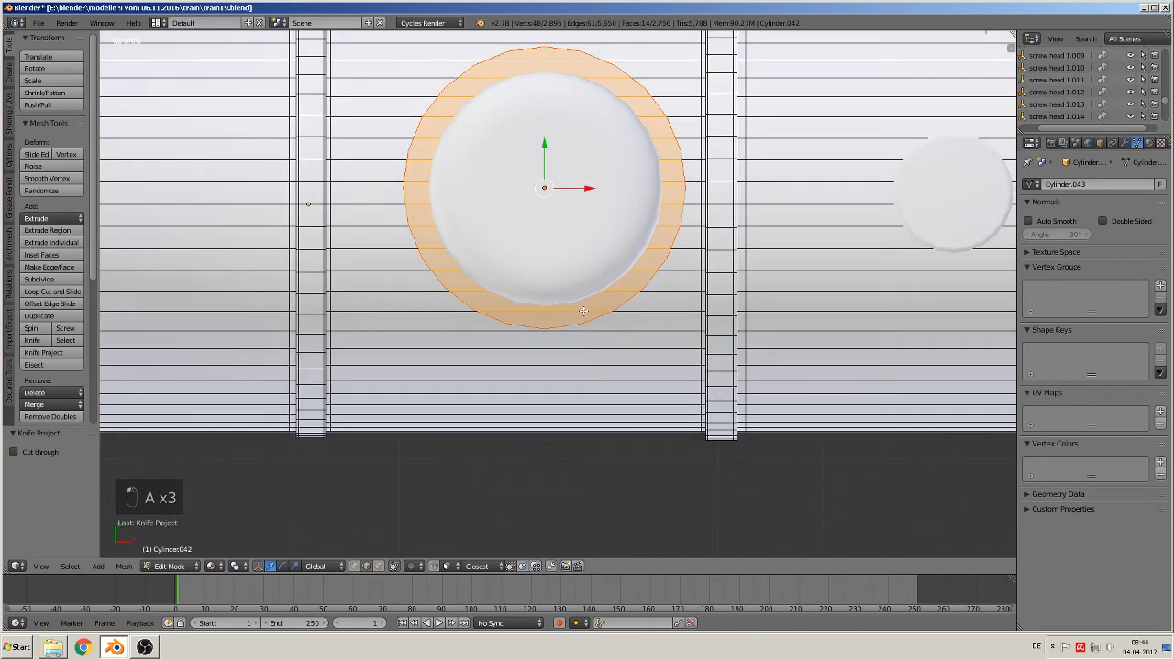
- Extrude the projected faces around the large round dome and raise them 0.010 along Z as a flange
{"action": "mouse_move", "coordinate": [583, 311]}
{"action": "middle_mouse_down"}
{"action": "mouse_move", "coordinate": [594, 228]}
{"action": "mouse_move", "coordinate": [577, 328]}
{"action": "middle_mouse_up"}
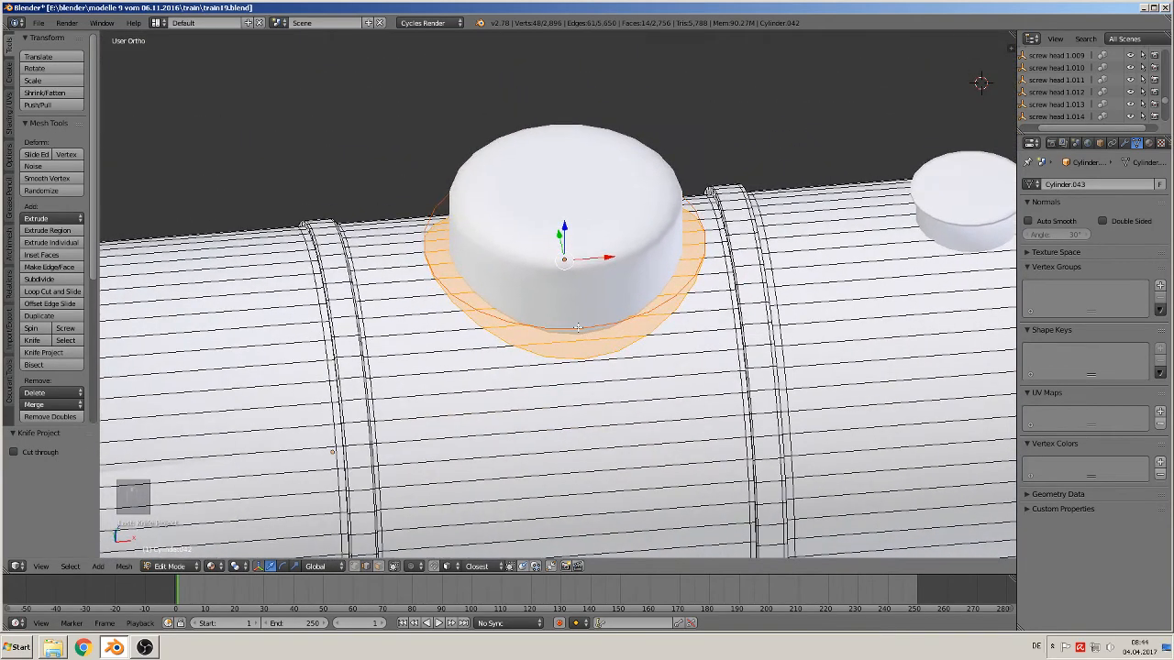
{"action": "key", "text": "e"}
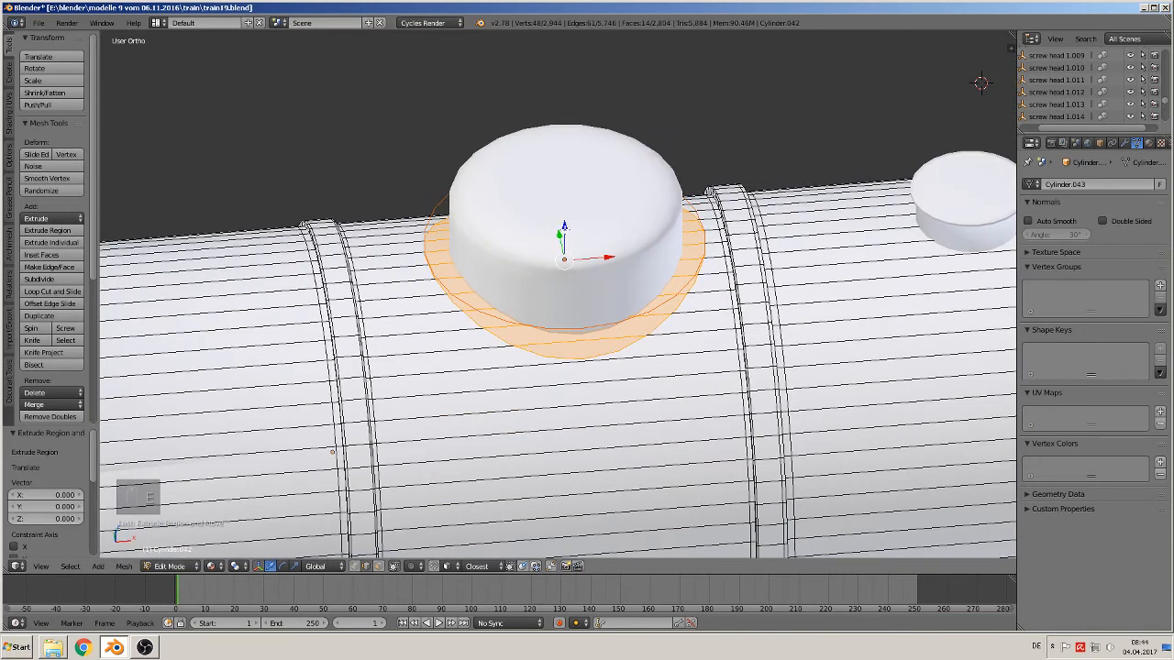
{"action": "key", "text": "g"}
{"action": "key", "text": "z"}
{"action": "key", "text": "Return"}
{"action": "scroll", "coordinate": [706, 376], "scroll_direction": "up", "scroll_amount": 2}
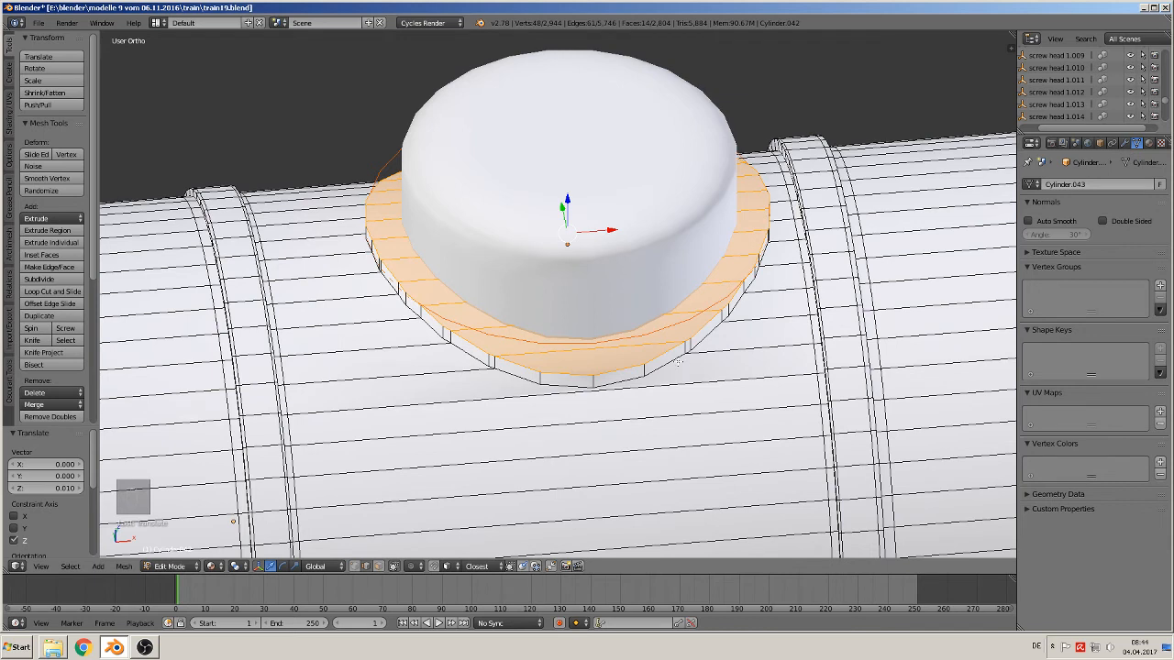
- Leave mesh editing and move the used large round dome outline to the third layer
{"action": "key", "text": "Tab"}
{"action": "scroll", "coordinate": [676, 365], "scroll_direction": "down", "scroll_amount": 1}
{"action": "middle_click_drag", "start_coordinate": [676, 364], "coordinate": [642, 322]}
{"action": "scroll", "coordinate": [642, 323], "scroll_direction": "down", "scroll_amount": 2}
{"action": "middle_click_drag", "start_coordinate": [715, 307], "coordinate": [616, 295]}
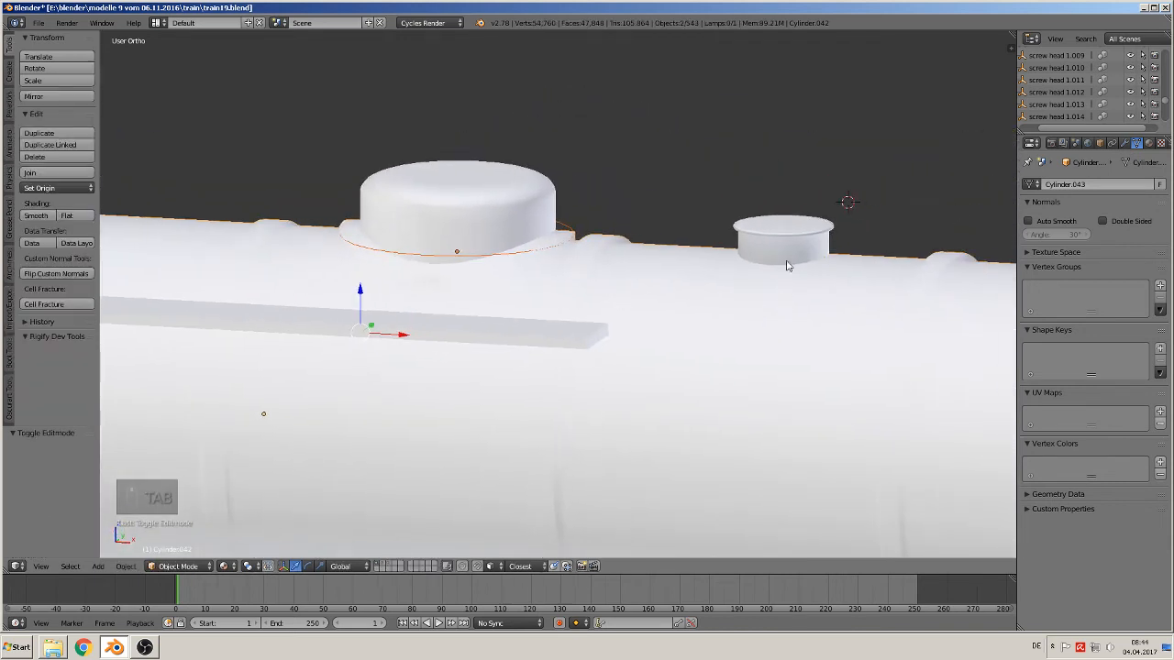
{"action": "right_click", "coordinate": [520, 253]}
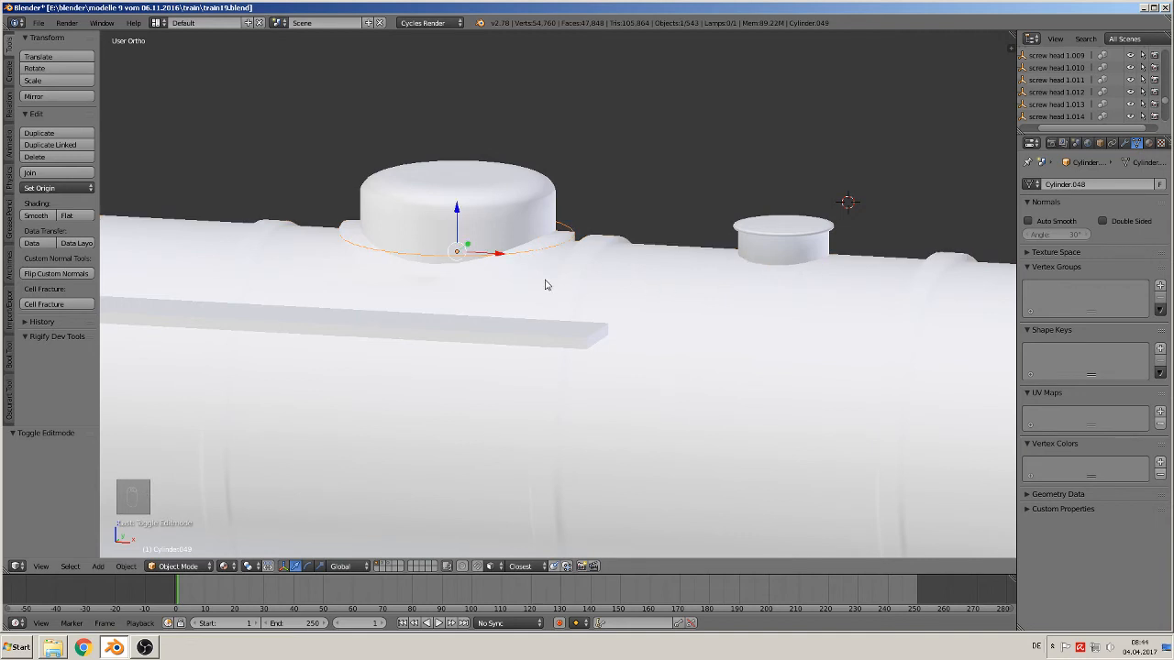
{"action": "key", "text": "m"}
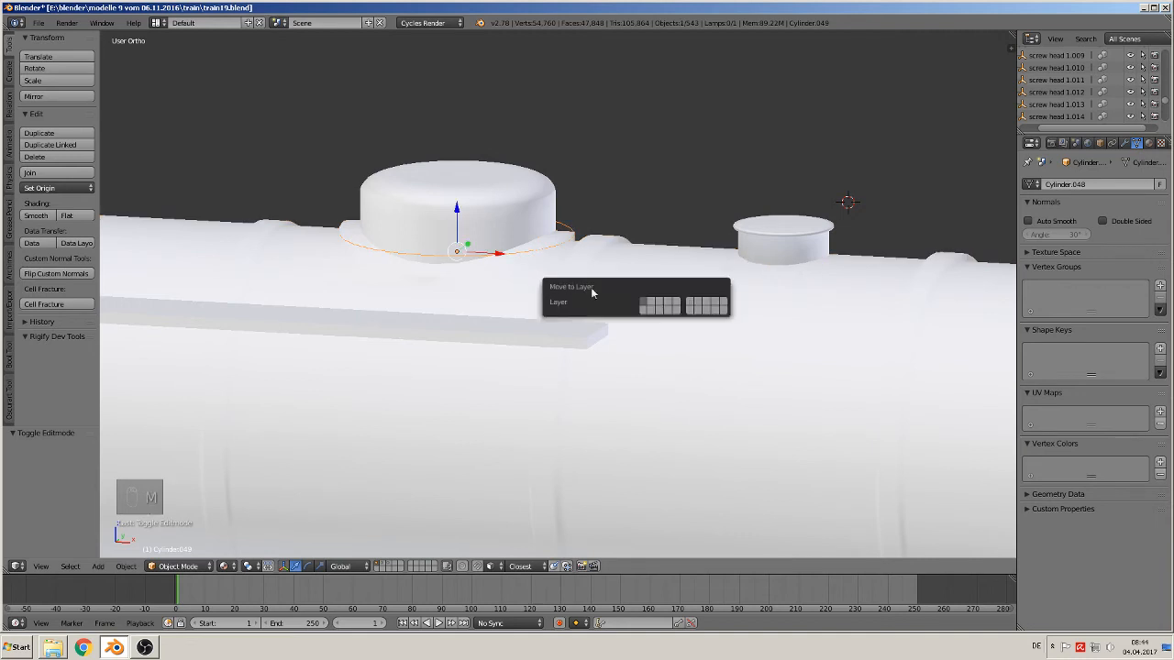
{"action": "left_click", "coordinate": [661, 304]}
- Duplicate the edge loop beneath the small round chimney's rim in place and separate it into its own object
{"action": "right_click", "coordinate": [763, 259]}
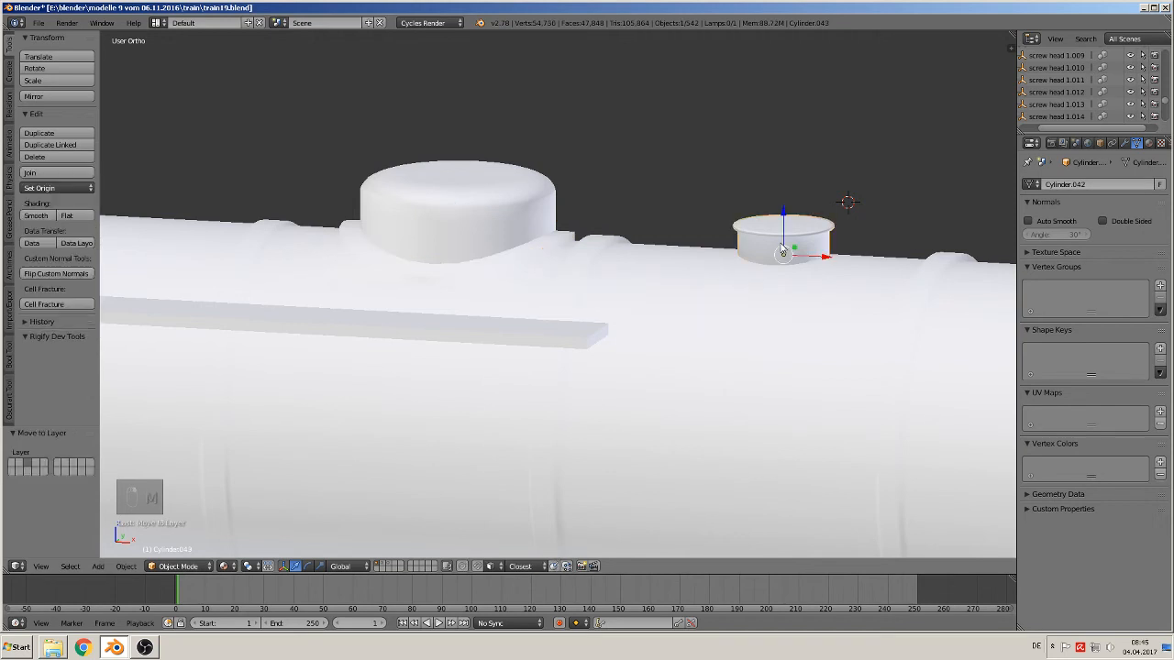
{"action": "middle_click_drag", "start_coordinate": [807, 260], "coordinate": [519, 328]}
{"action": "key", "text": "Tab"}
{"action": "scroll", "coordinate": [640, 223], "scroll_direction": "up", "scroll_amount": 4}
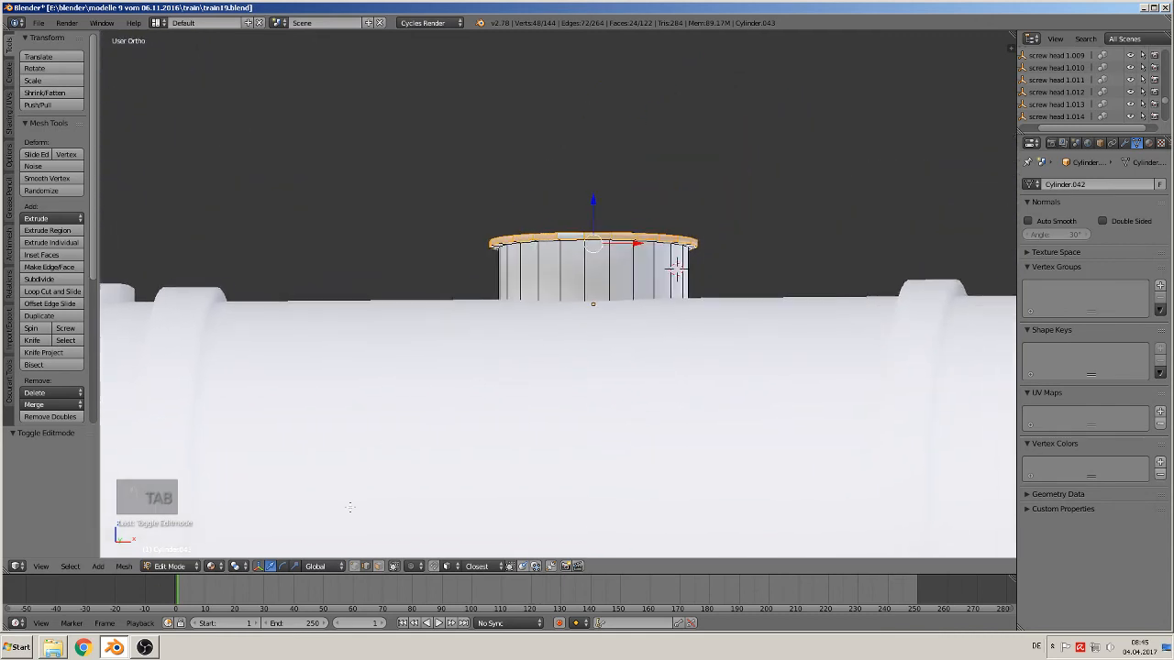
{"action": "right_click", "coordinate": [550, 240], "text": "alt"}
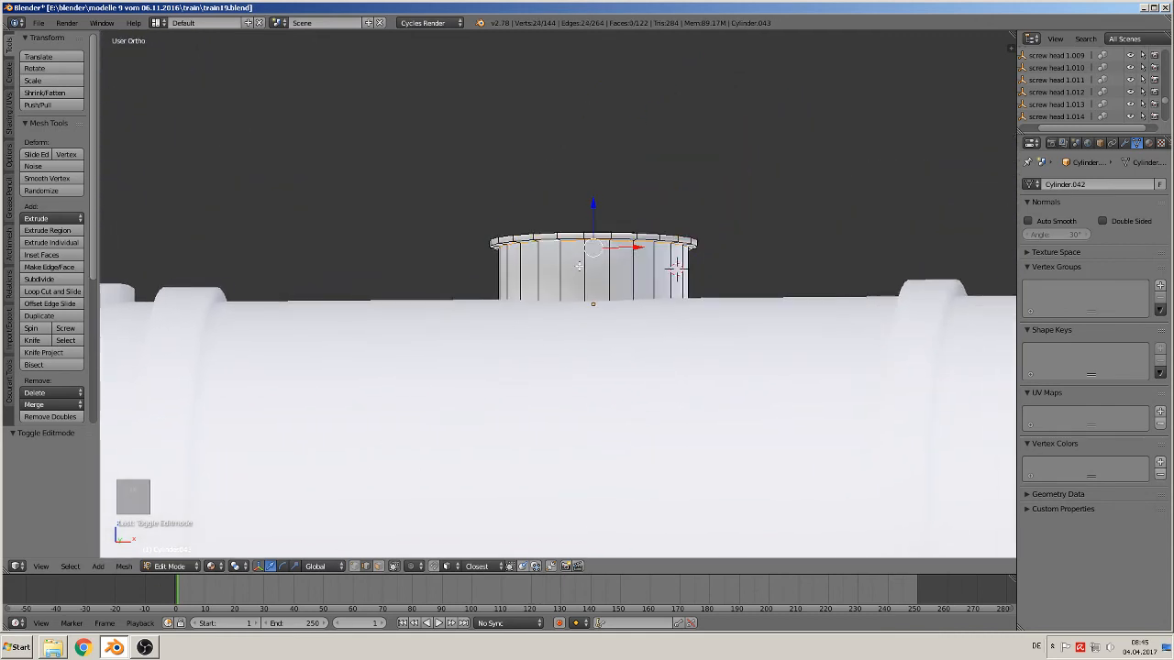
{"action": "key", "text": "shift+d"}
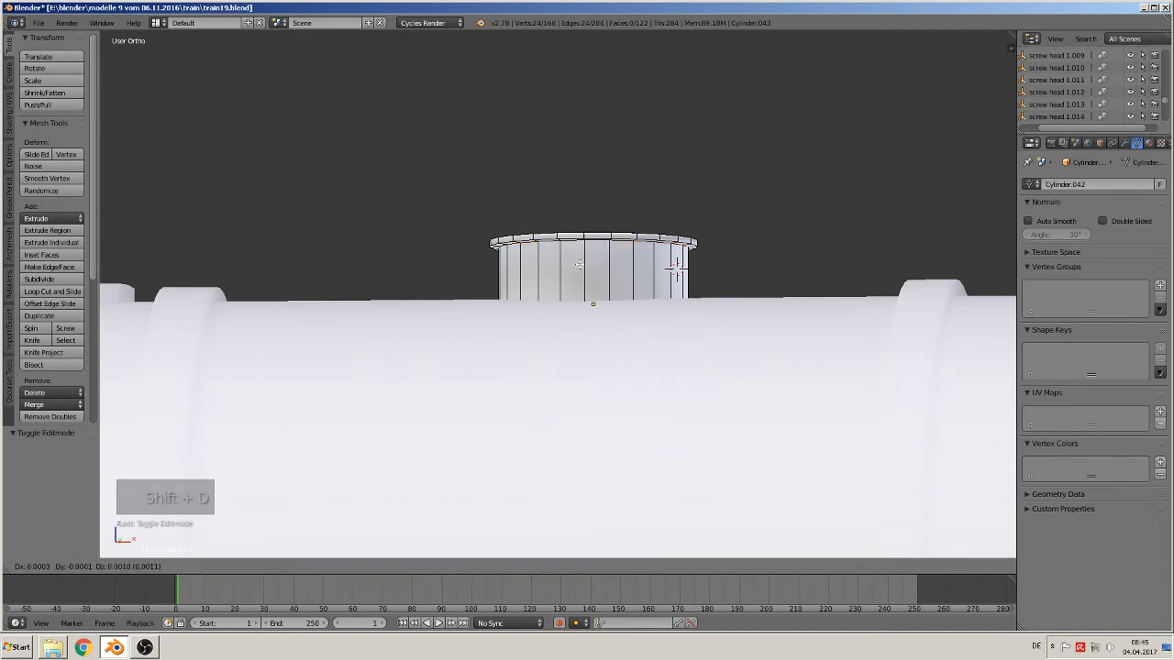
{"action": "right_click", "coordinate": [580, 266]}
{"action": "key", "text": "p"}
{"action": "left_click", "coordinate": [583, 266]}
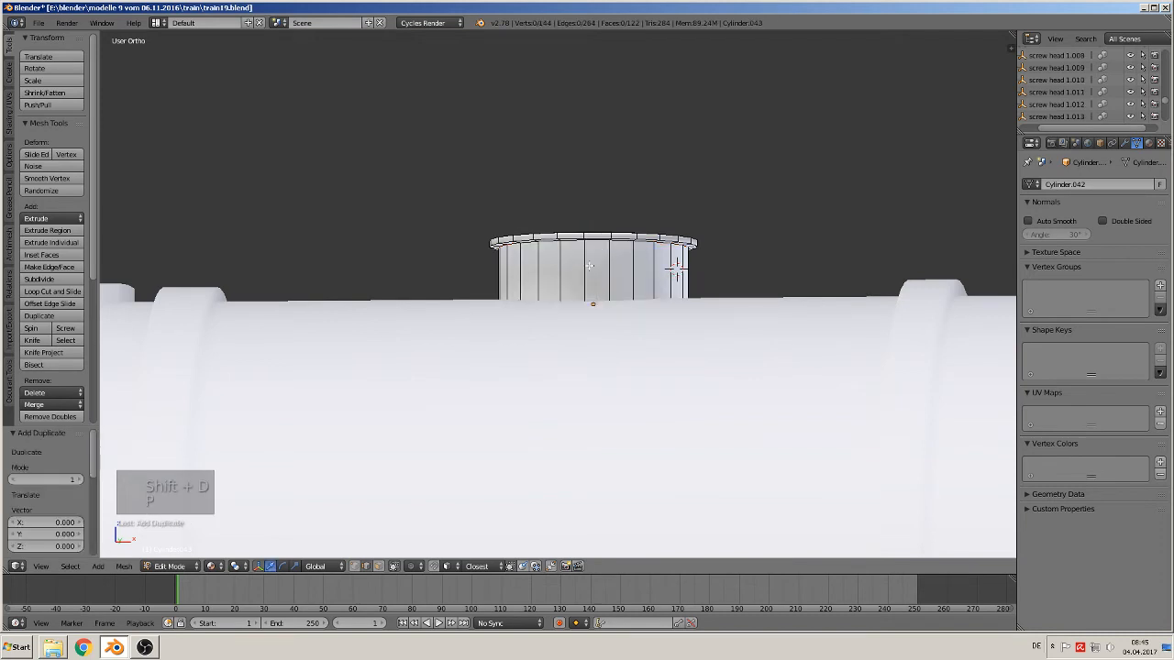
- Leave mesh editing and scale the small chimney's separated outline up by 1.189
{"action": "key", "text": "Tab"}
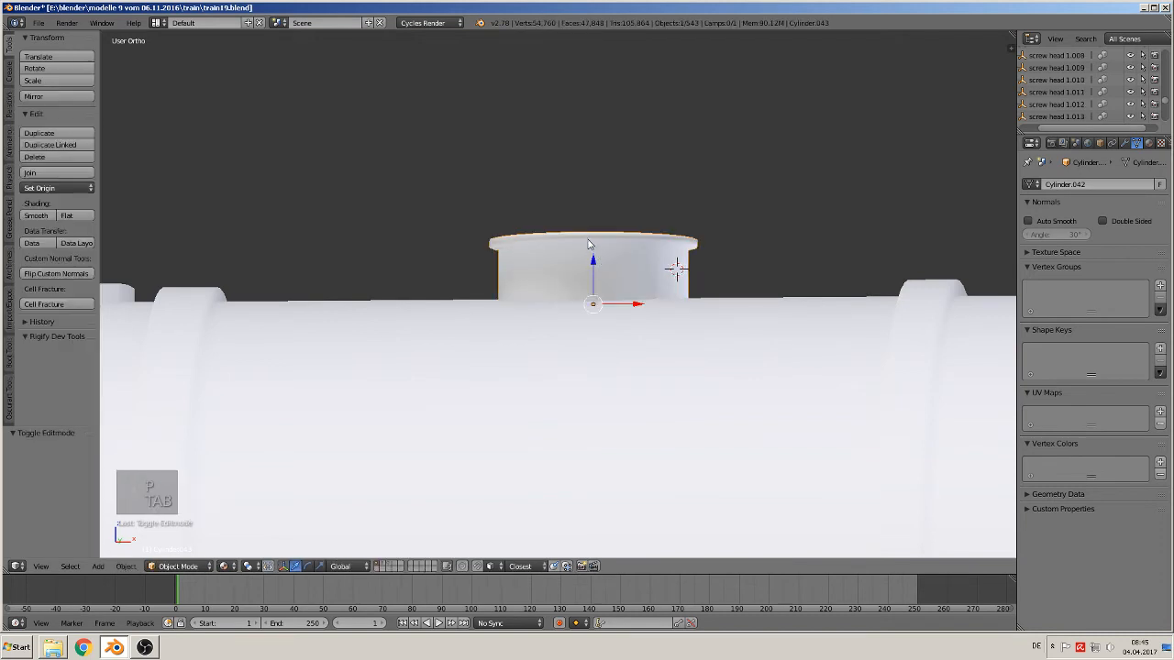
{"action": "right_click", "coordinate": [588, 246]}
{"action": "key", "text": "s"}
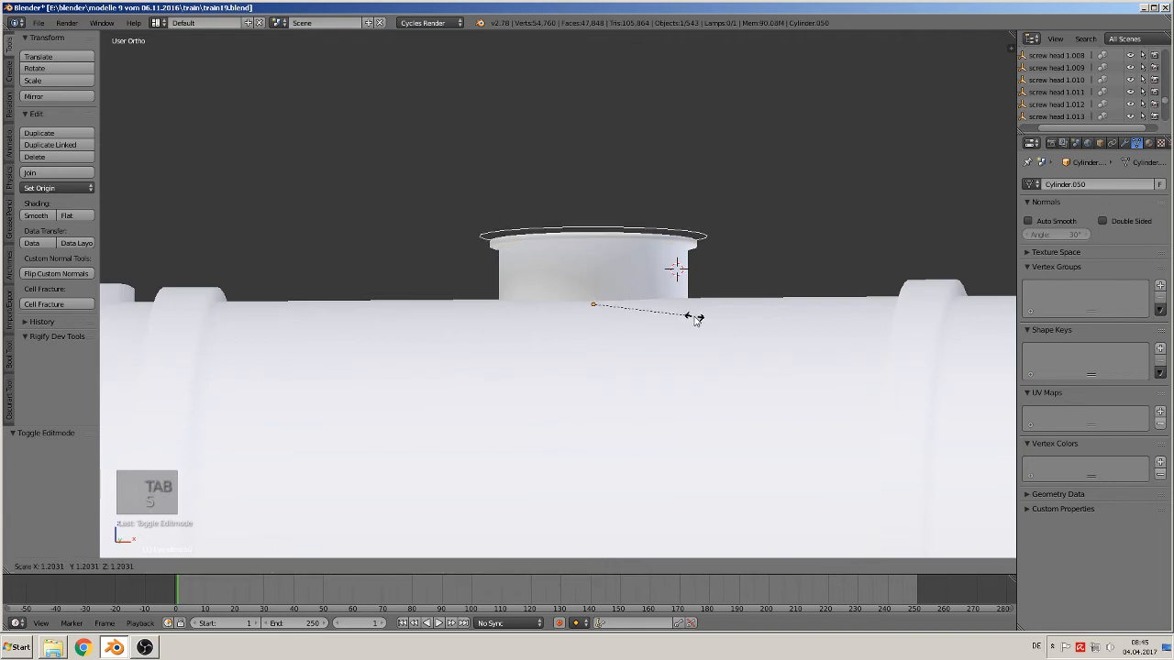
{"action": "left_click", "coordinate": [694, 321]}
- Knife-project the small chimney's enlarged outline from the top view onto the whole boiler mesh
{"action": "key", "text": "KP_7"}
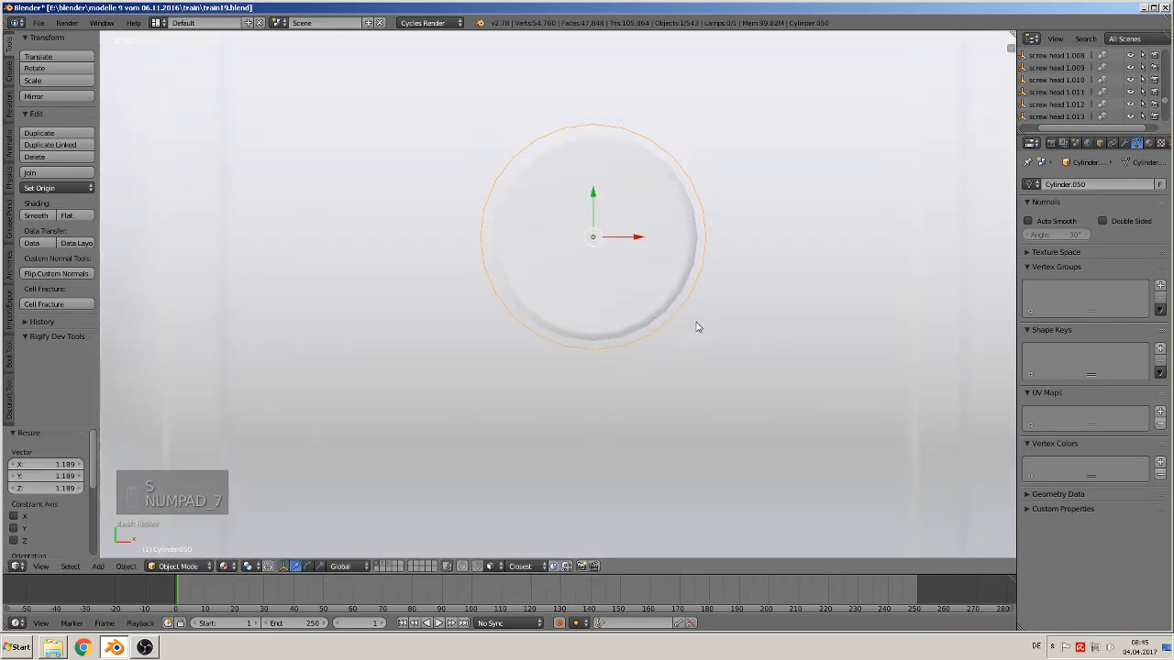
{"action": "right_click", "coordinate": [725, 330], "text": "shift"}
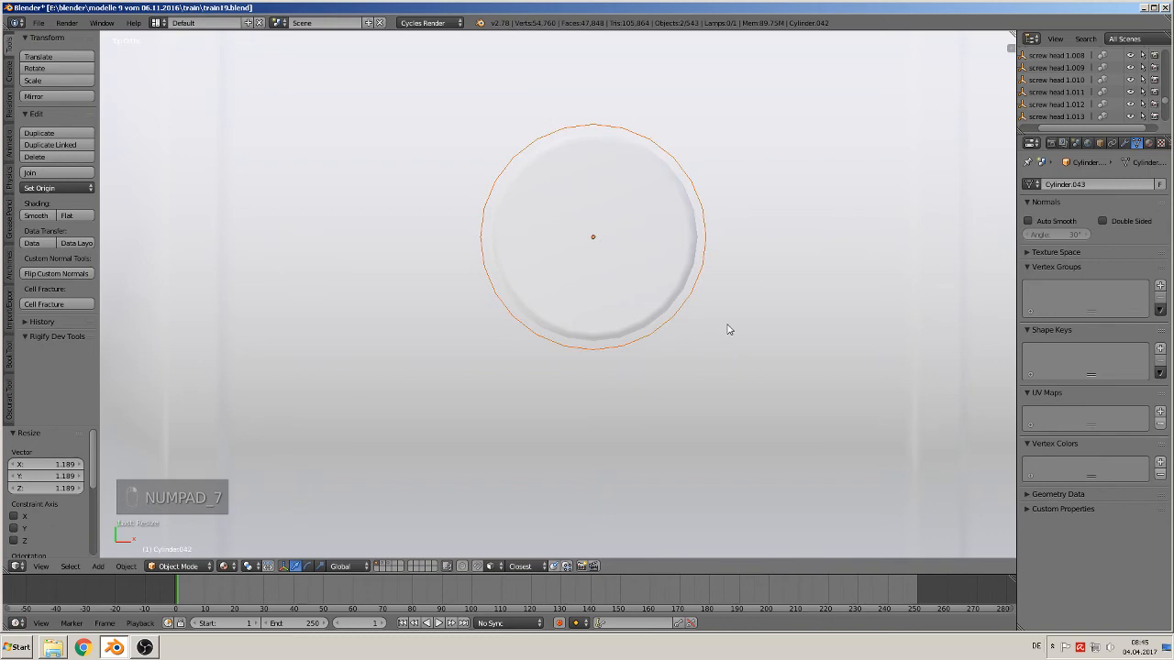
{"action": "key", "text": "Tab"}
{"action": "key", "text": "a"}
{"action": "key", "text": "a"}
{"action": "key", "text": "a"}
{"action": "key", "text": "a"}
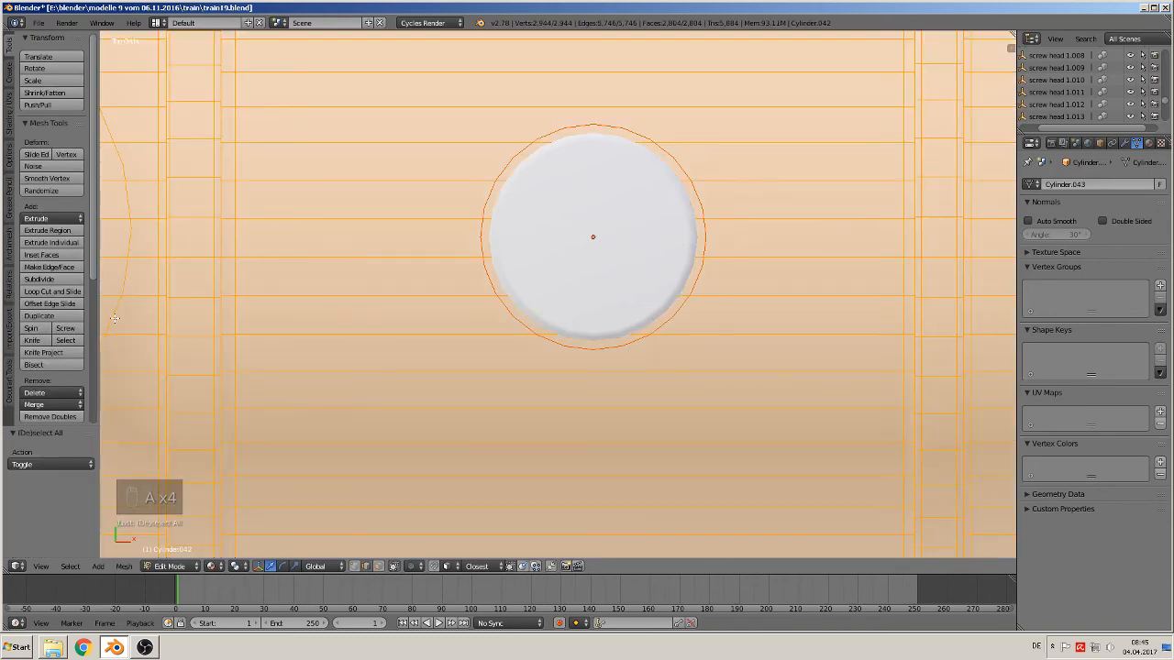
{"action": "left_click", "coordinate": [43, 352]}
- Extrude the projected faces around the small chimney and raise them slightly along Z to form a flange
{"action": "middle_click_drag", "start_coordinate": [537, 393], "coordinate": [583, 262]}
{"action": "key", "text": "e"}
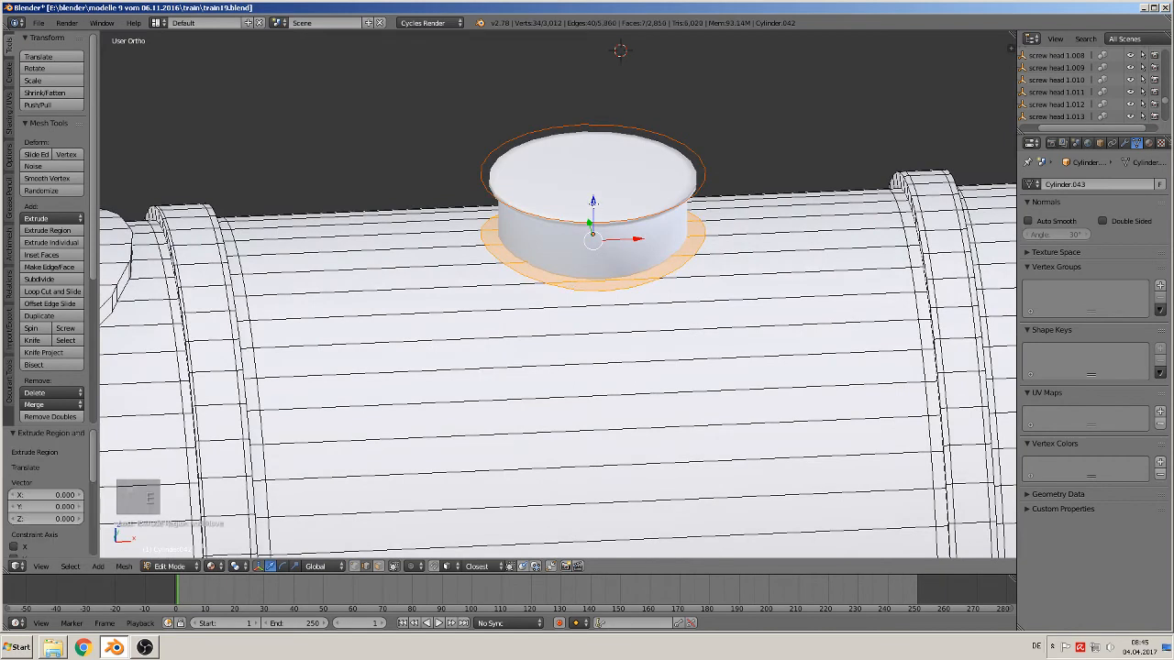
{"action": "left_click_drag", "start_coordinate": [593, 203], "coordinate": [593, 195]}
{"action": "key", "text": "a"}
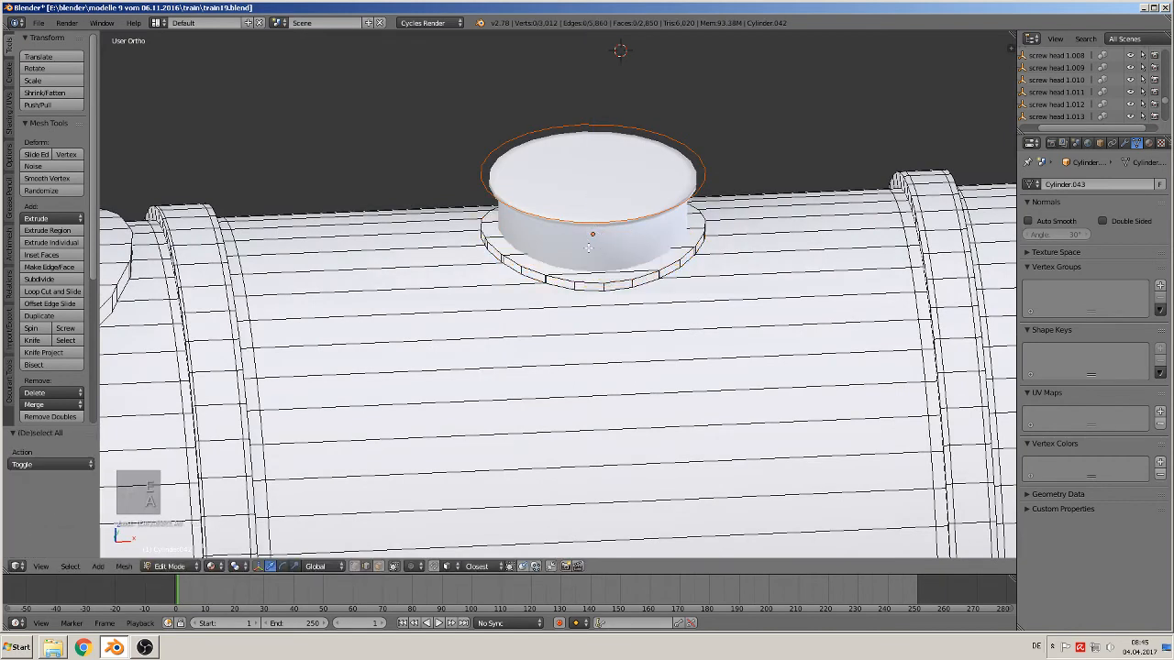
- Leave mesh editing and move the small chimney's used outline to the third layer
{"action": "key", "text": "Tab"}
{"action": "key", "text": "x"}
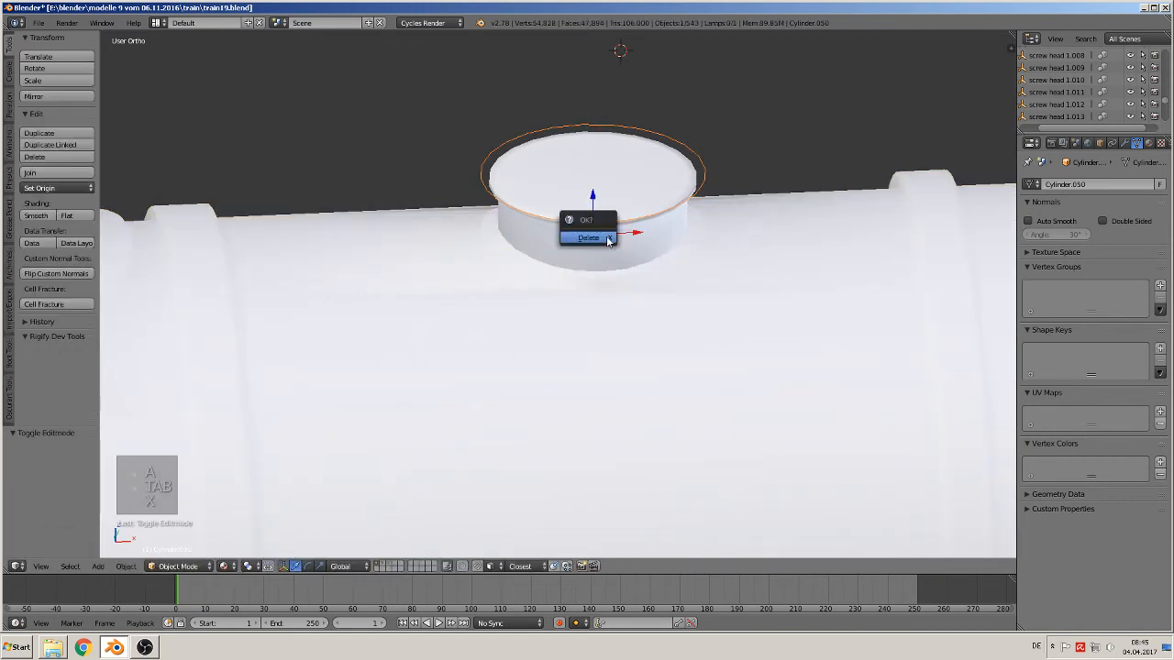
{"action": "left_click", "coordinate": [588, 241]}
{"action": "key", "text": "m"}
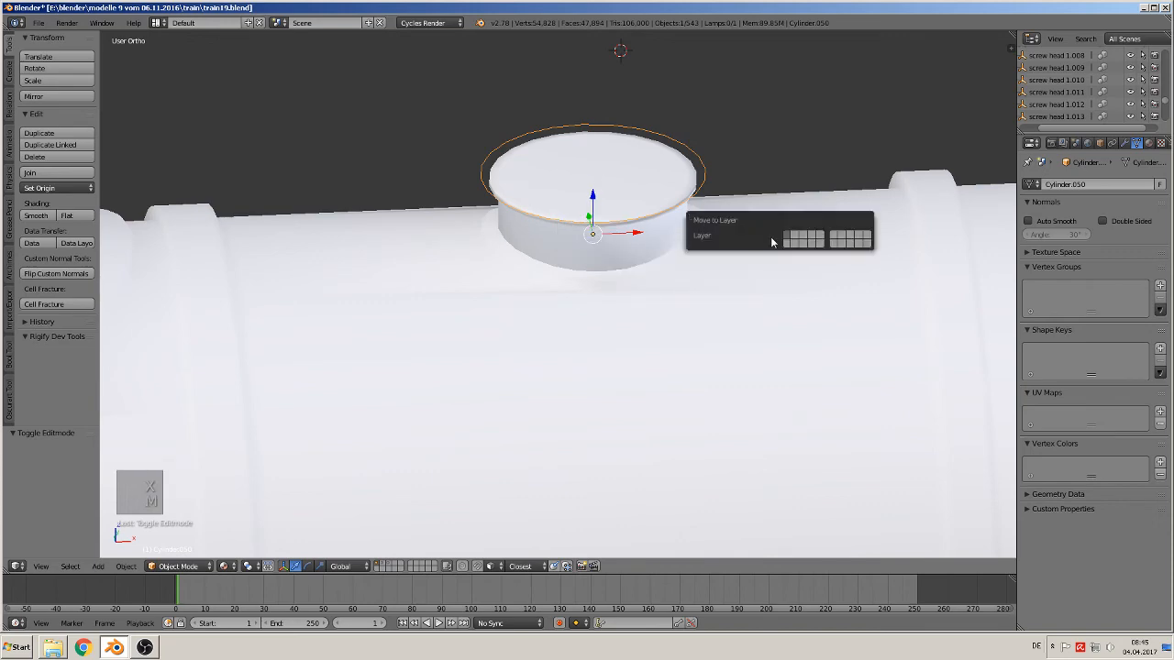
{"action": "left_click", "coordinate": [803, 240]}
{"action": "scroll", "coordinate": [532, 281], "scroll_direction": "down", "scroll_amount": 8}
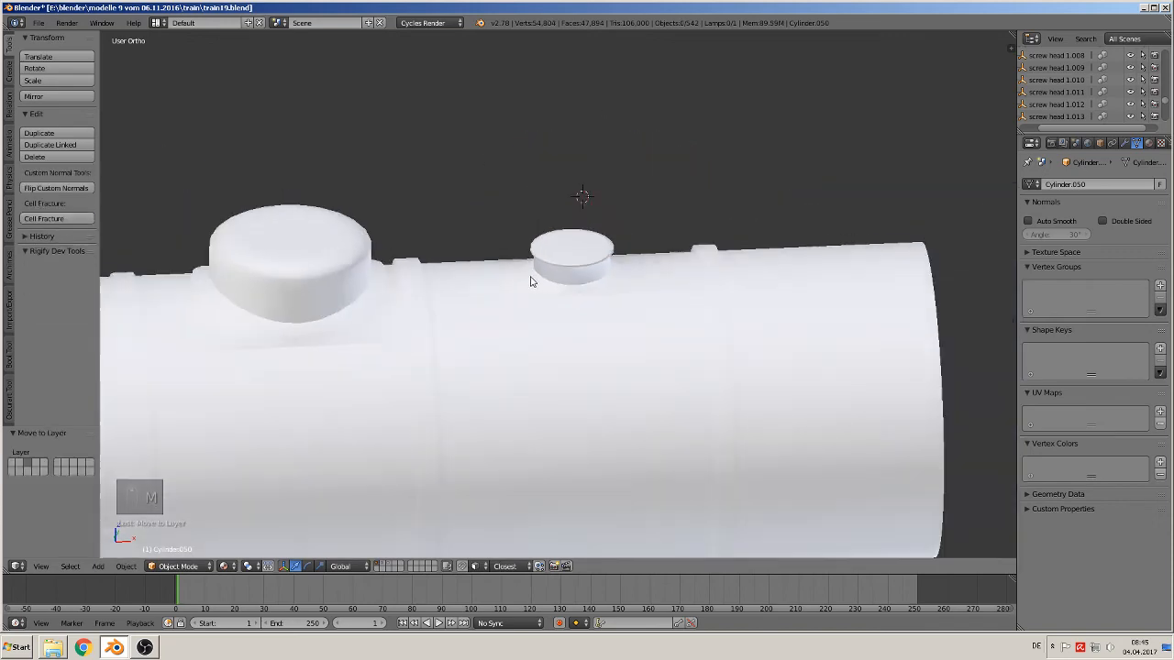
{"action": "scroll", "coordinate": [537, 275], "scroll_direction": "up", "scroll_amount": 3}
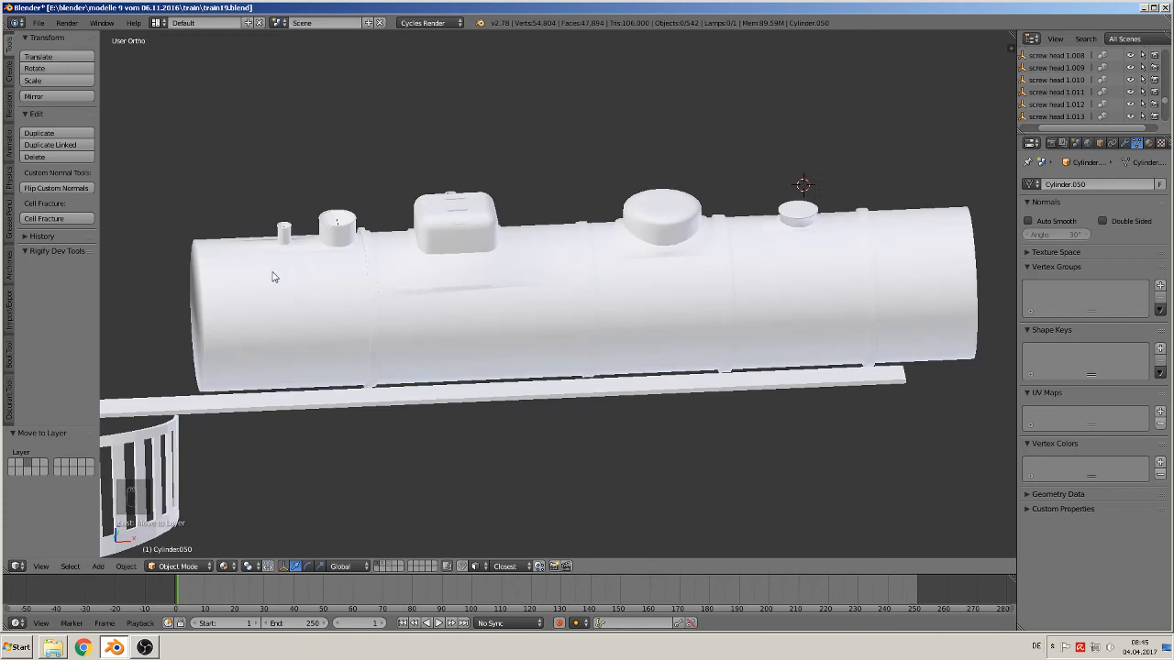
{"action": "scroll", "coordinate": [303, 281], "scroll_direction": "down", "scroll_amount": 7}
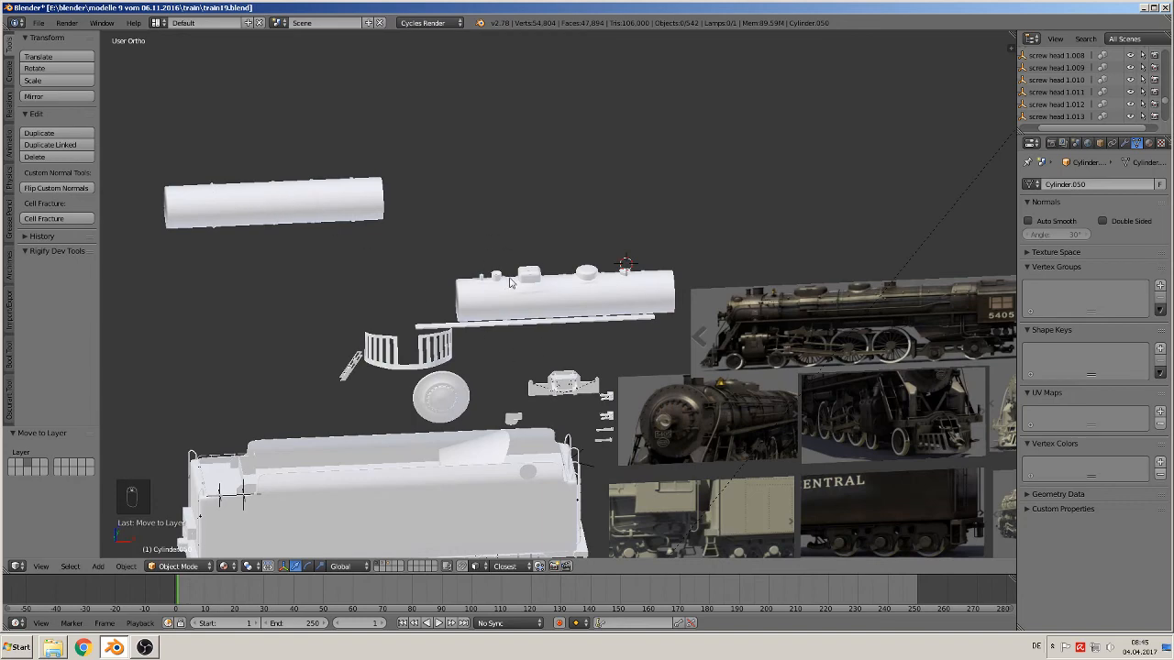
{"action": "scroll", "coordinate": [510, 282], "scroll_direction": "up", "scroll_amount": 10}
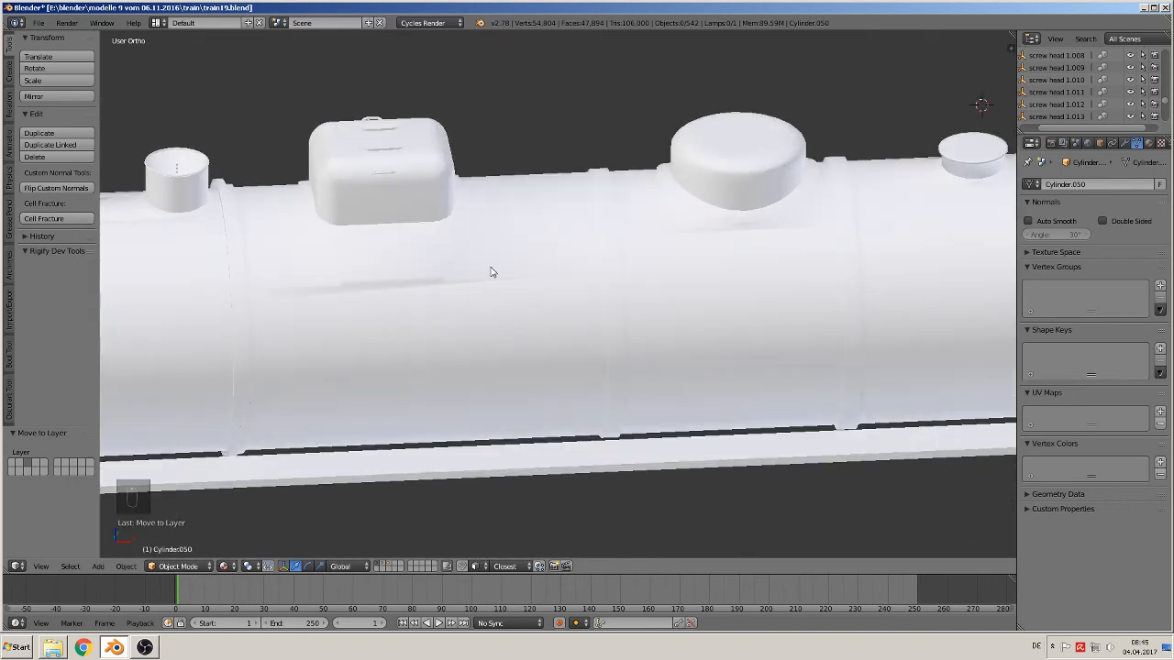
- Select the chimneys and domes together, except the boiler, and raise them along Z until they are clear of the boiler
{"action": "scroll", "coordinate": [401, 267], "scroll_direction": "down", "scroll_amount": 3}
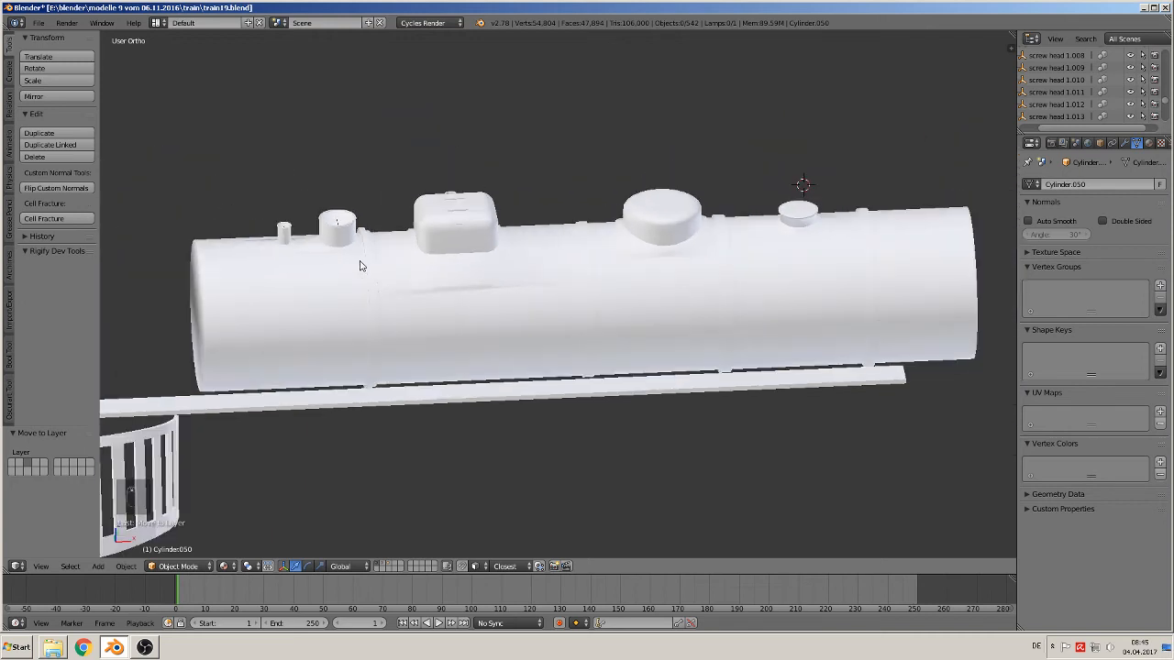
{"action": "left_click", "coordinate": [285, 239]}
{"action": "left_click", "coordinate": [343, 237], "text": "shift"}
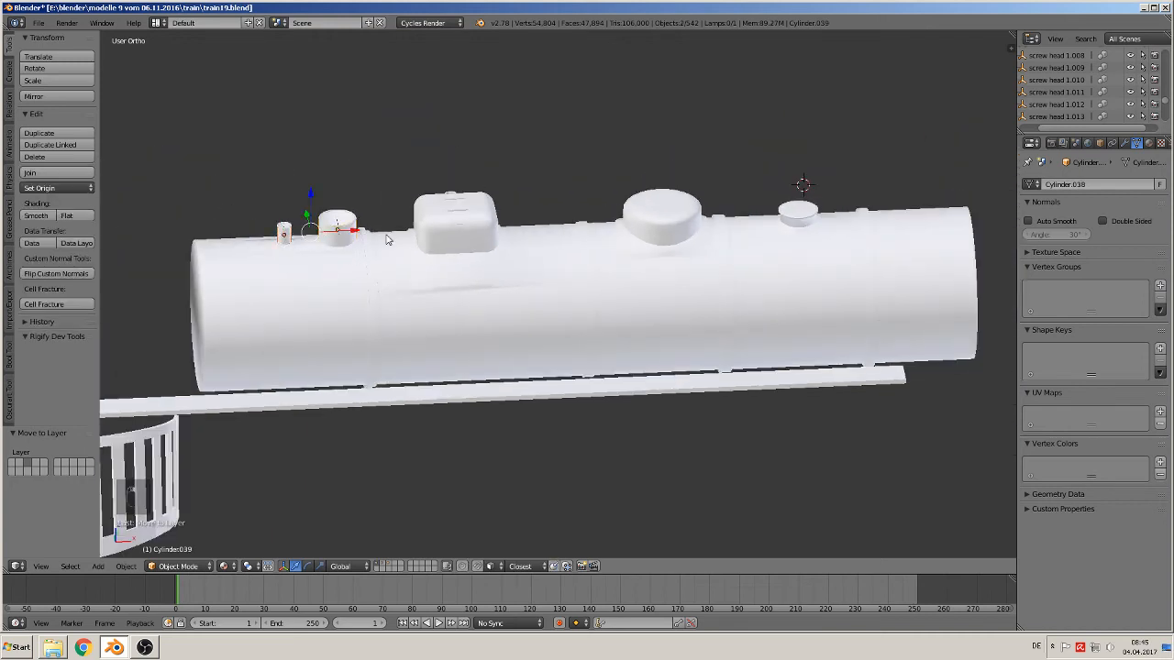
{"action": "left_click", "coordinate": [471, 238], "text": "shift"}
{"action": "left_click", "coordinate": [797, 224], "text": "shift"}
{"action": "left_click", "coordinate": [796, 226], "text": "shift"}
{"action": "left_click_drag", "start_coordinate": [511, 191], "coordinate": [516, 72]}
- Open the boiler mesh for vertex editing in the top view and allow hidden vertices to be selected
{"action": "left_click", "coordinate": [489, 279]}
{"action": "key", "text": "Tab"}
{"action": "scroll", "coordinate": [487, 275], "scroll_direction": "up", "scroll_amount": 5}
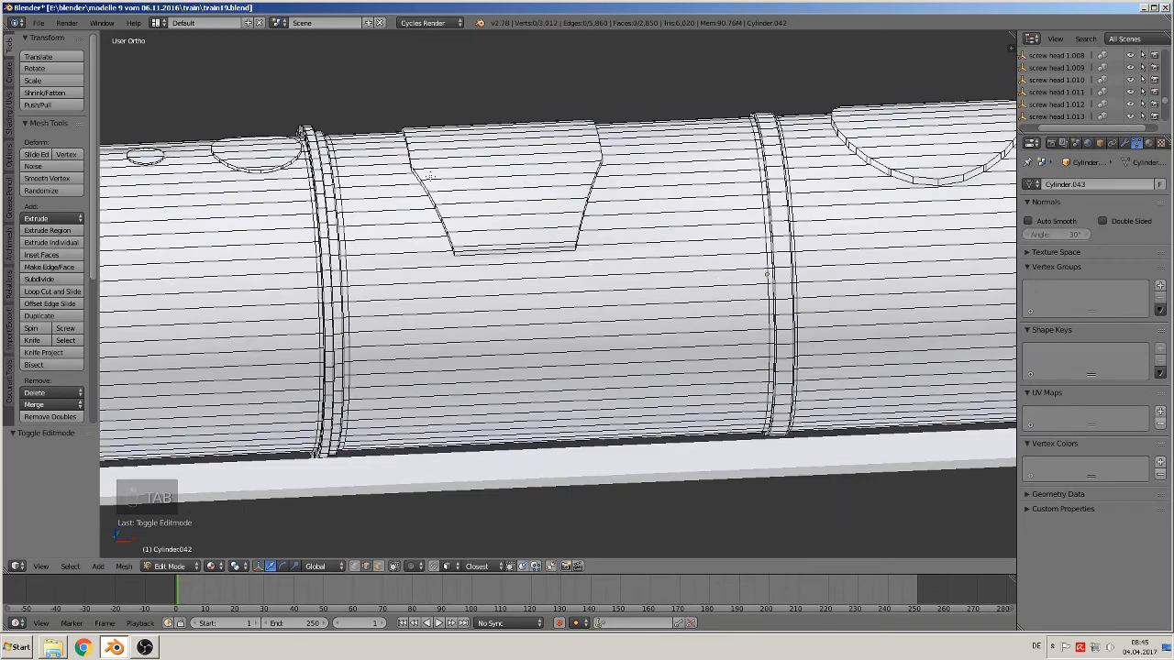
{"action": "middle_click_drag", "start_coordinate": [461, 281], "coordinate": [449, 358]}
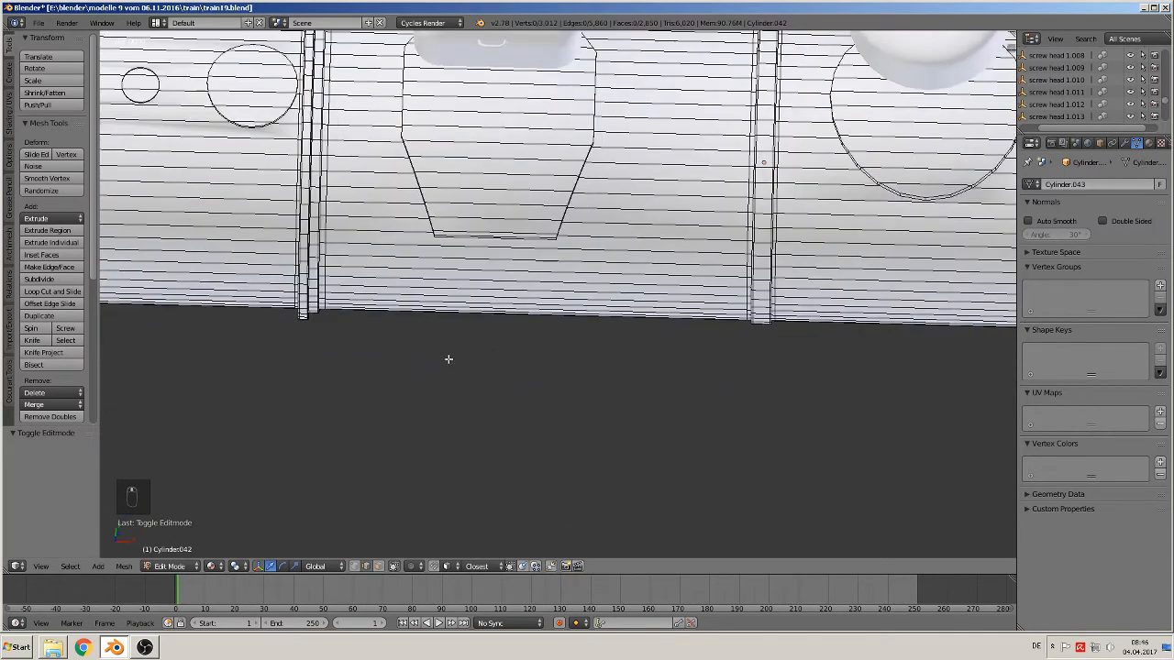
{"action": "scroll", "coordinate": [522, 306], "scroll_direction": "down", "scroll_amount": 3}
{"action": "scroll", "coordinate": [522, 305], "scroll_direction": "down", "scroll_amount": 2}
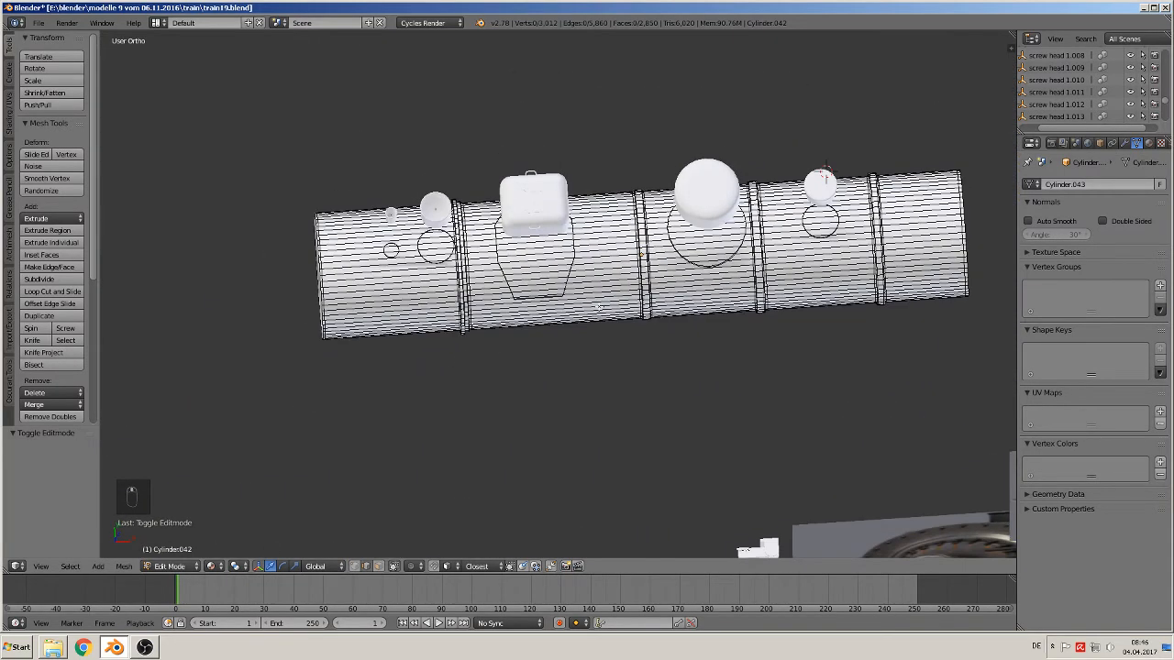
{"action": "key", "text": "KP_7"}
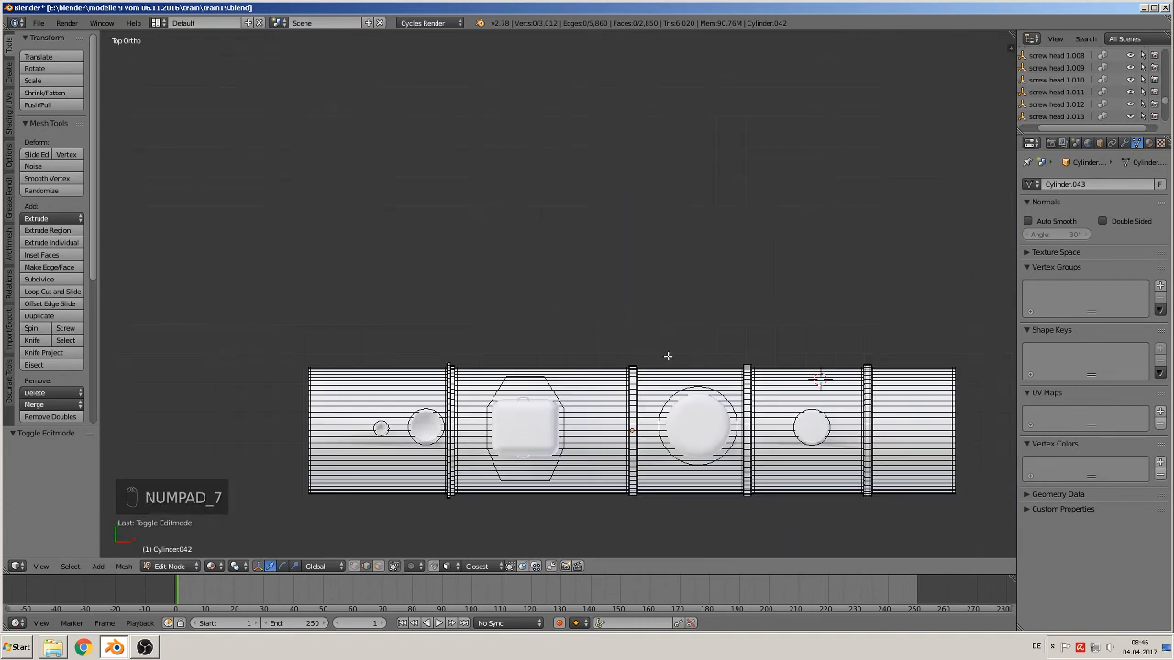
{"action": "middle_click_drag", "start_coordinate": [668, 356], "coordinate": [608, 207], "text": "shift"}
{"action": "scroll", "coordinate": [608, 208], "scroll_direction": "up", "scroll_amount": 4}
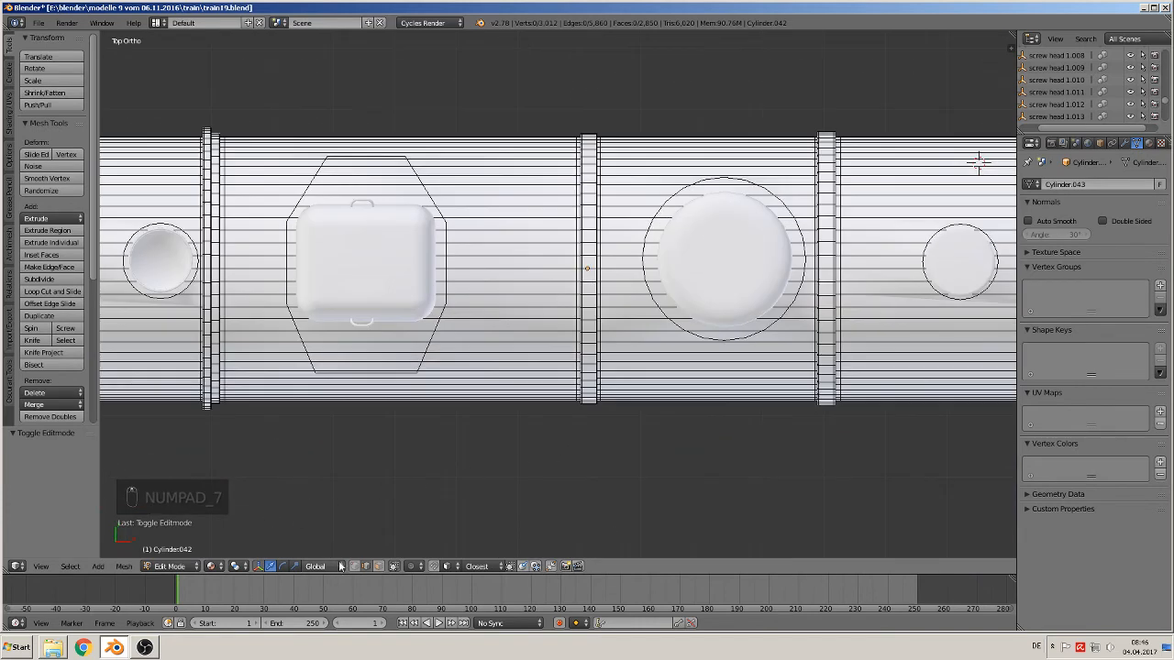
{"action": "left_click", "coordinate": [354, 567]}
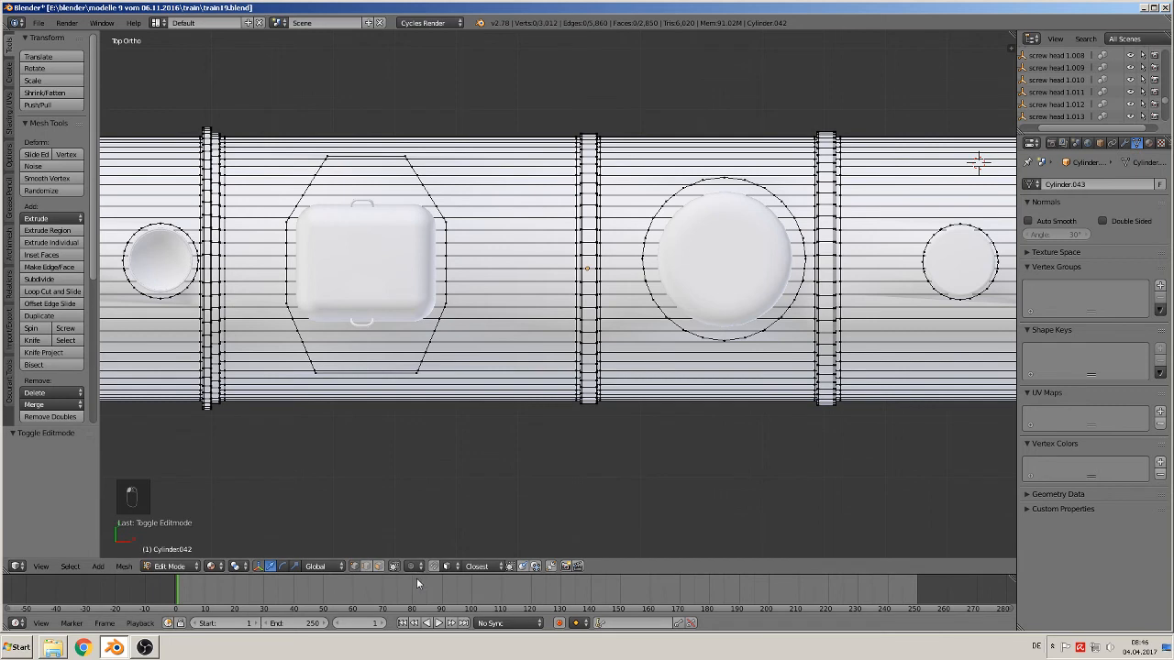
{"action": "left_click", "coordinate": [397, 567]}
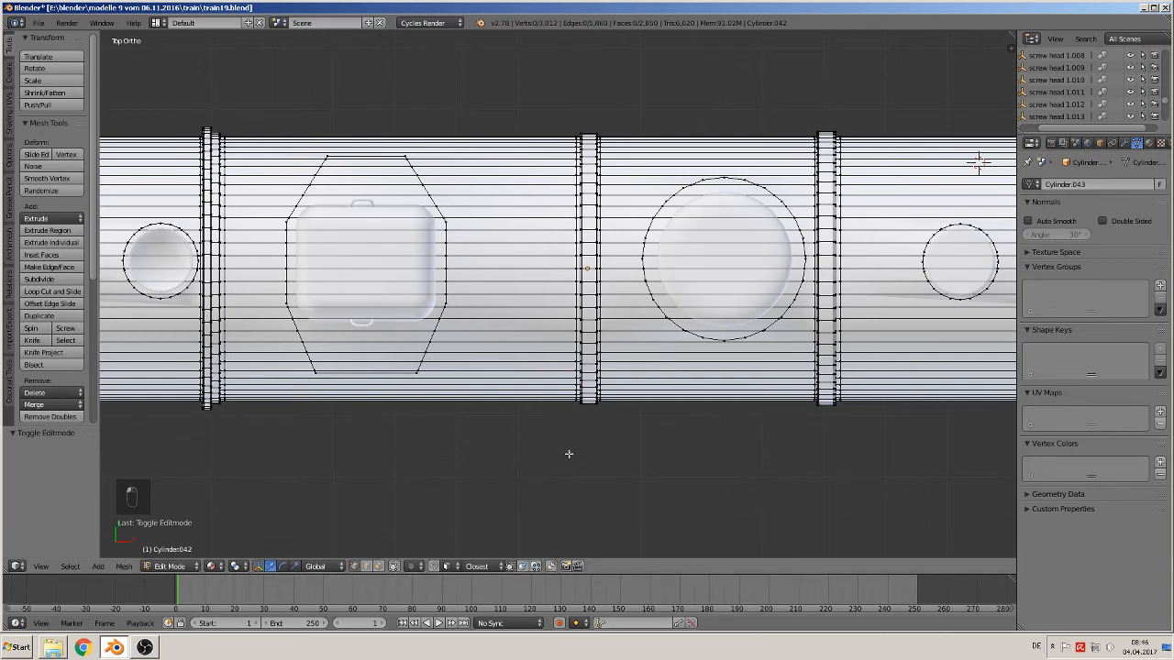
- Delete the vertices of the two raised boiler bands on either side of the large round dome
{"action": "key", "text": "b"}
{"action": "left_click_drag", "start_coordinate": [623, 445], "coordinate": [559, 59]}
{"action": "key", "text": "x"}
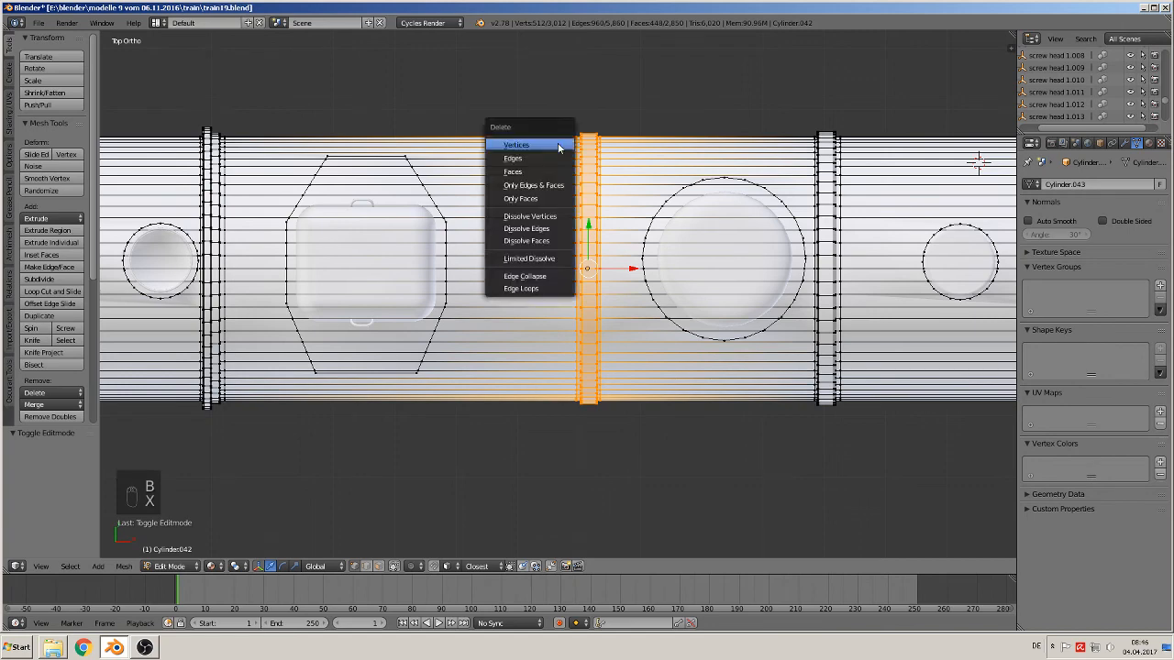
{"action": "left_click", "coordinate": [550, 145]}
{"action": "middle_click_drag", "start_coordinate": [769, 366], "coordinate": [422, 345], "text": "shift"}
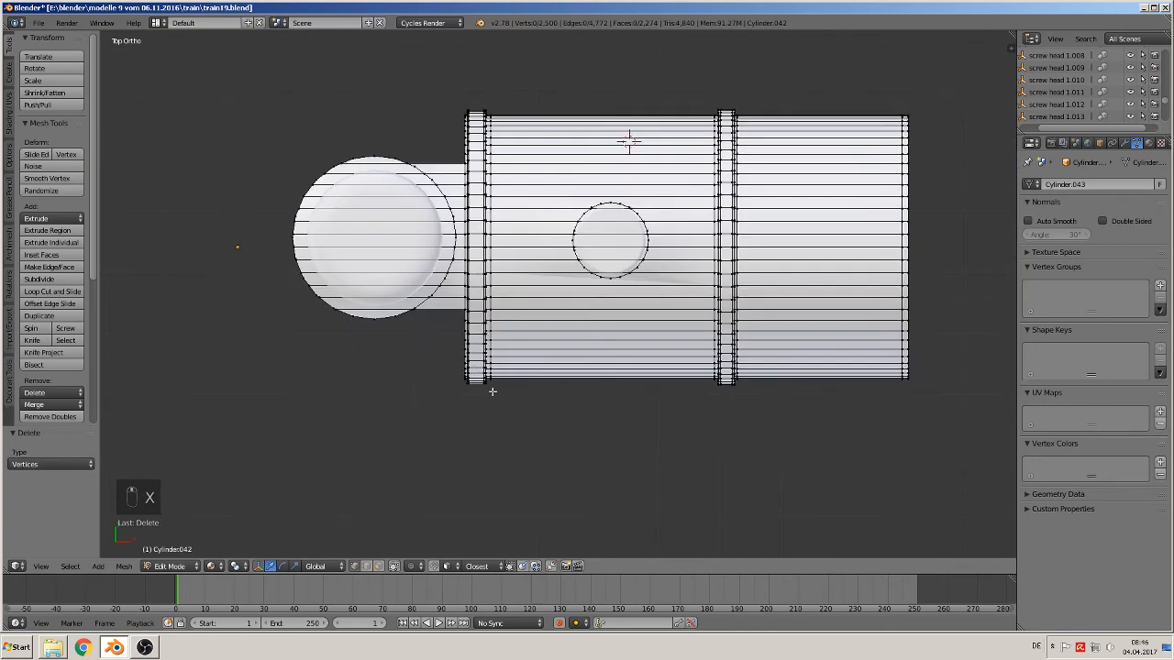
{"action": "key", "text": "b"}
{"action": "left_click_drag", "start_coordinate": [520, 394], "coordinate": [462, 94]}
{"action": "key", "text": "x"}
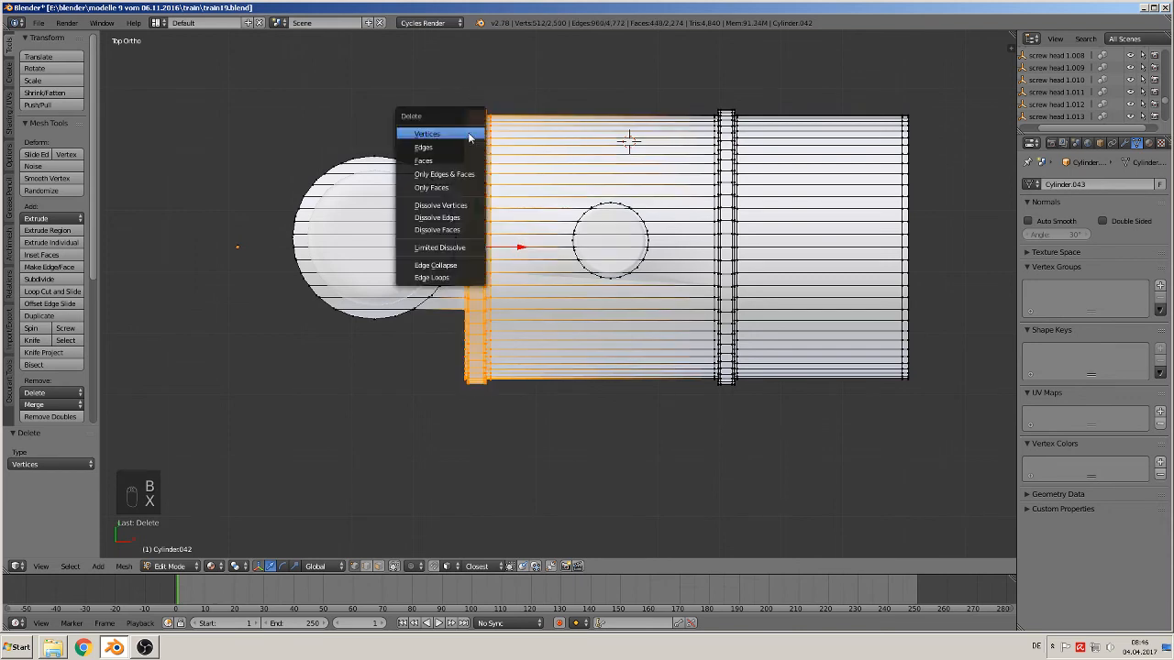
{"action": "left_click", "coordinate": [469, 133]}
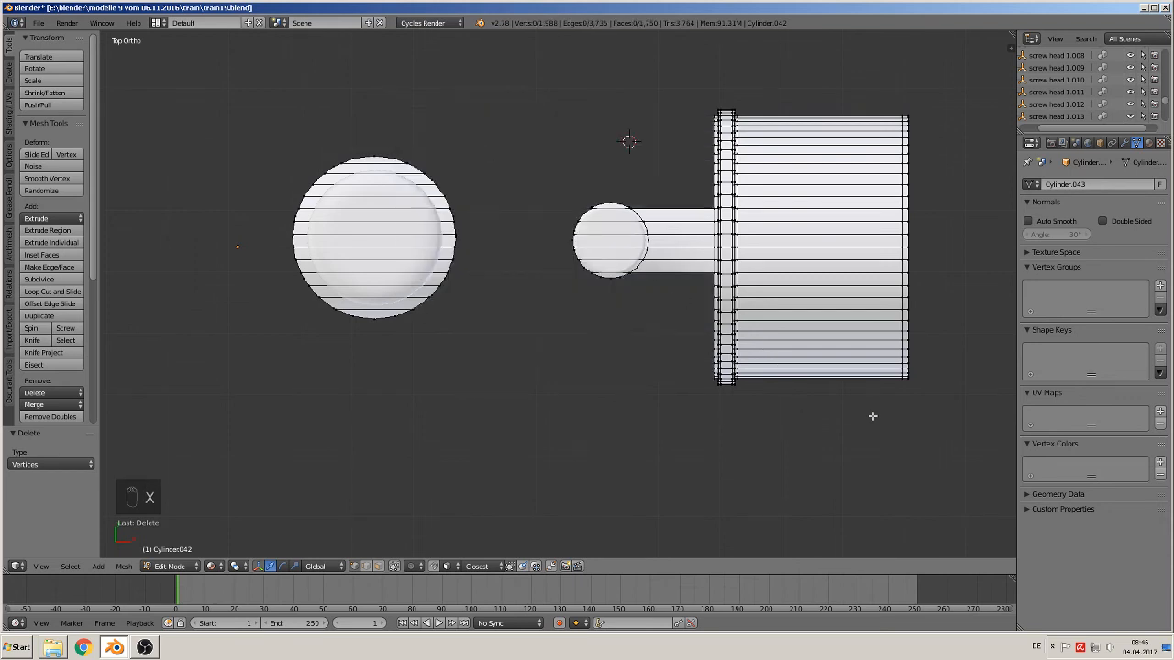
- Delete all vertices of the boiler's end section beyond the small round dome, including its raised band
{"action": "key", "text": "b"}
{"action": "left_click_drag", "start_coordinate": [939, 429], "coordinate": [695, 71]}
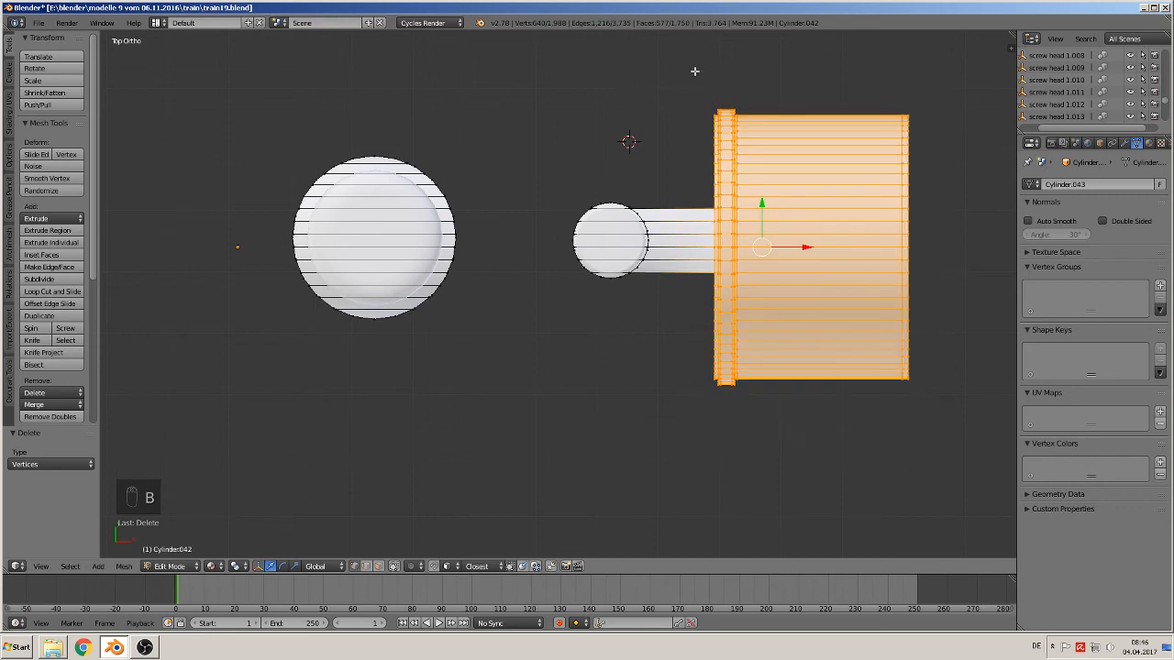
{"action": "key", "text": "x"}
{"action": "left_click", "coordinate": [695, 73]}
{"action": "scroll", "coordinate": [633, 183], "scroll_direction": "down", "scroll_amount": 3}
- Delete the vertices of the boiler's open end next to the smallest chimney
{"action": "middle_click_drag", "start_coordinate": [300, 254], "coordinate": [735, 246], "text": "shift"}
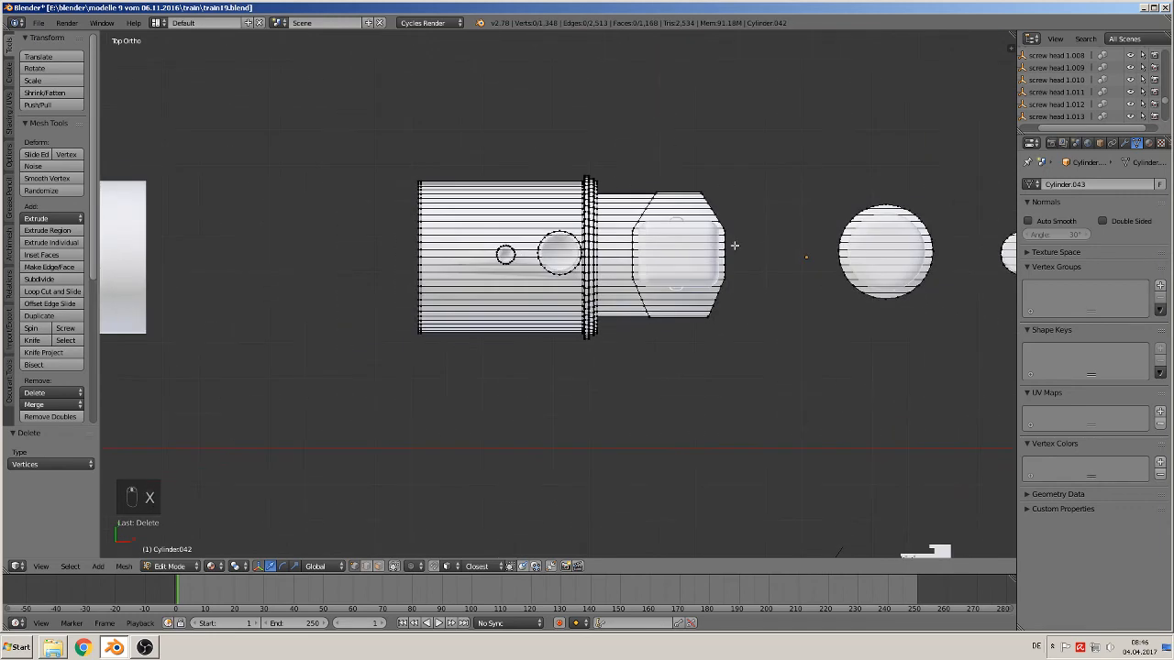
{"action": "scroll", "coordinate": [734, 246], "scroll_direction": "up", "scroll_amount": 4}
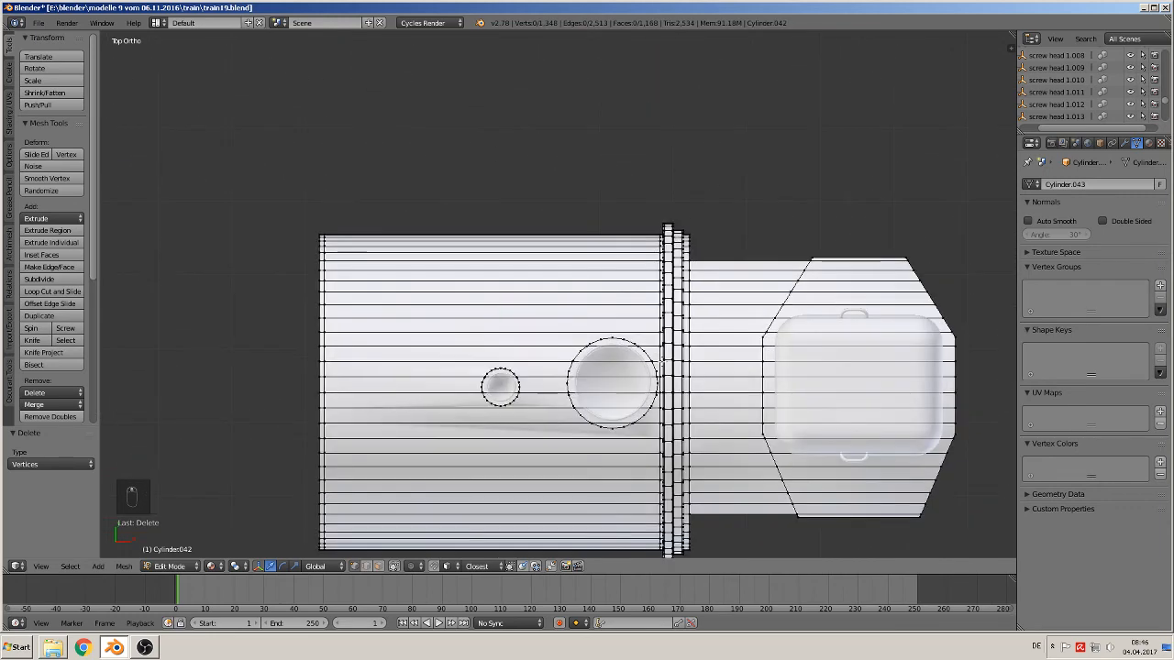
{"action": "middle_click_drag", "start_coordinate": [630, 375], "coordinate": [655, 241], "text": "shift"}
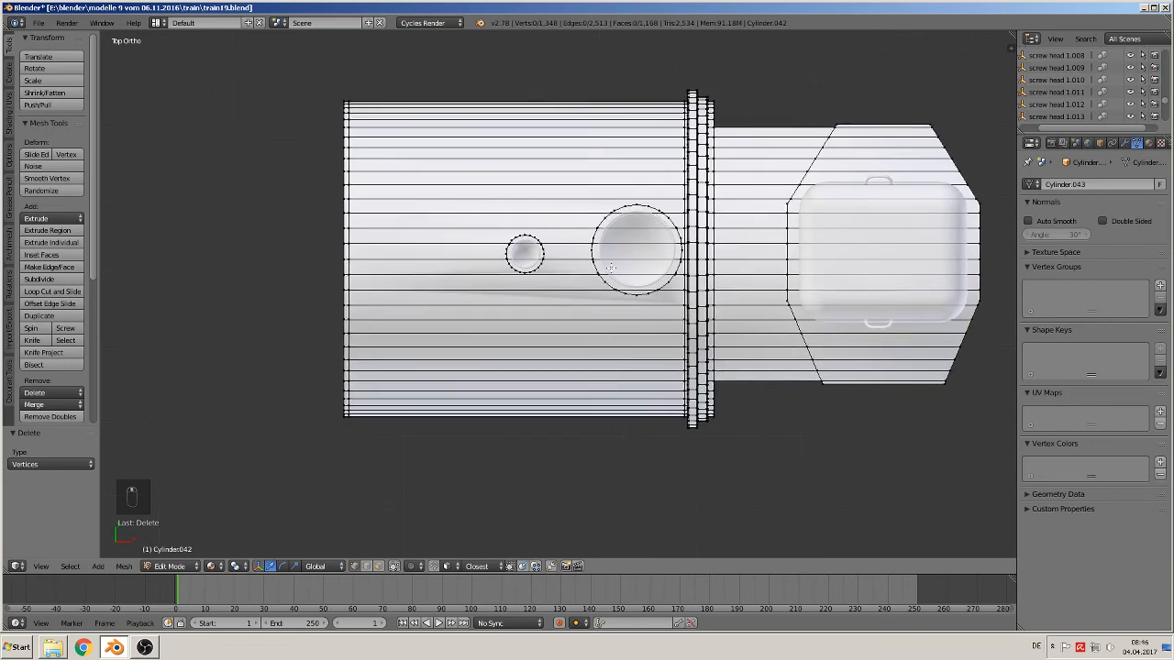
{"action": "key", "text": "b"}
{"action": "left_click_drag", "start_coordinate": [399, 435], "coordinate": [271, 83]}
{"action": "key", "text": "x"}
{"action": "left_click", "coordinate": [268, 84]}
- Delete the vertices of the raised double band between the larger chimney and the rectangular dome
{"action": "middle_click_drag", "start_coordinate": [729, 350], "coordinate": [634, 335], "text": "shift"}
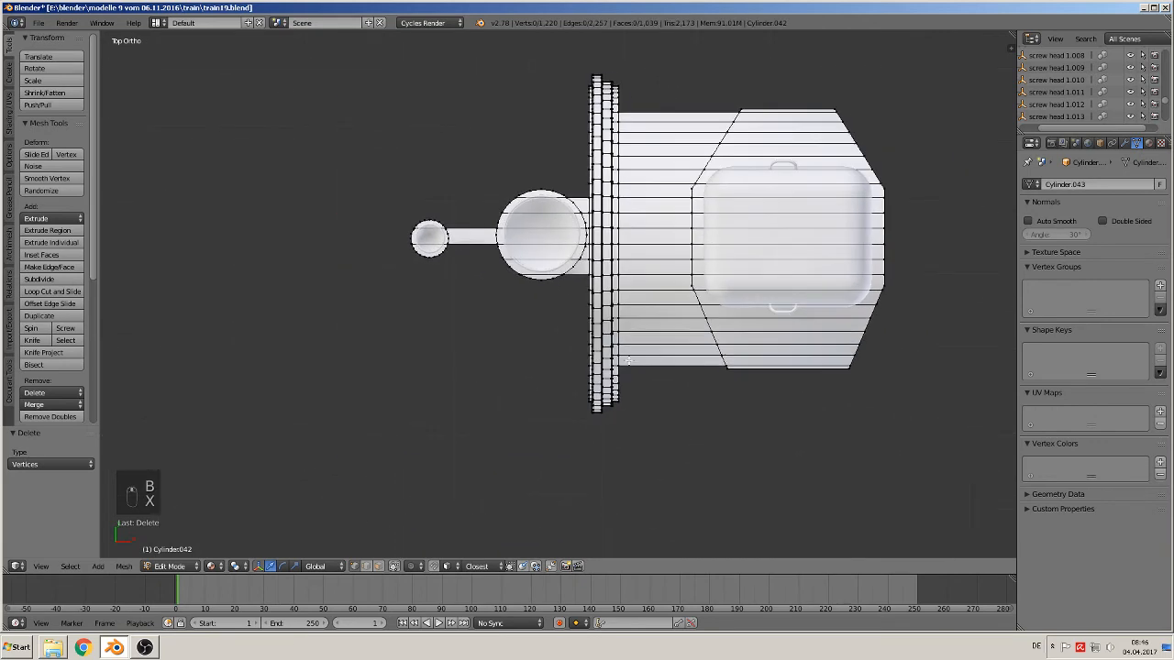
{"action": "scroll", "coordinate": [649, 402], "scroll_direction": "up", "scroll_amount": 2}
{"action": "middle_click_drag", "start_coordinate": [663, 414], "coordinate": [591, 473], "text": "shift"}
{"action": "key", "text": "b"}
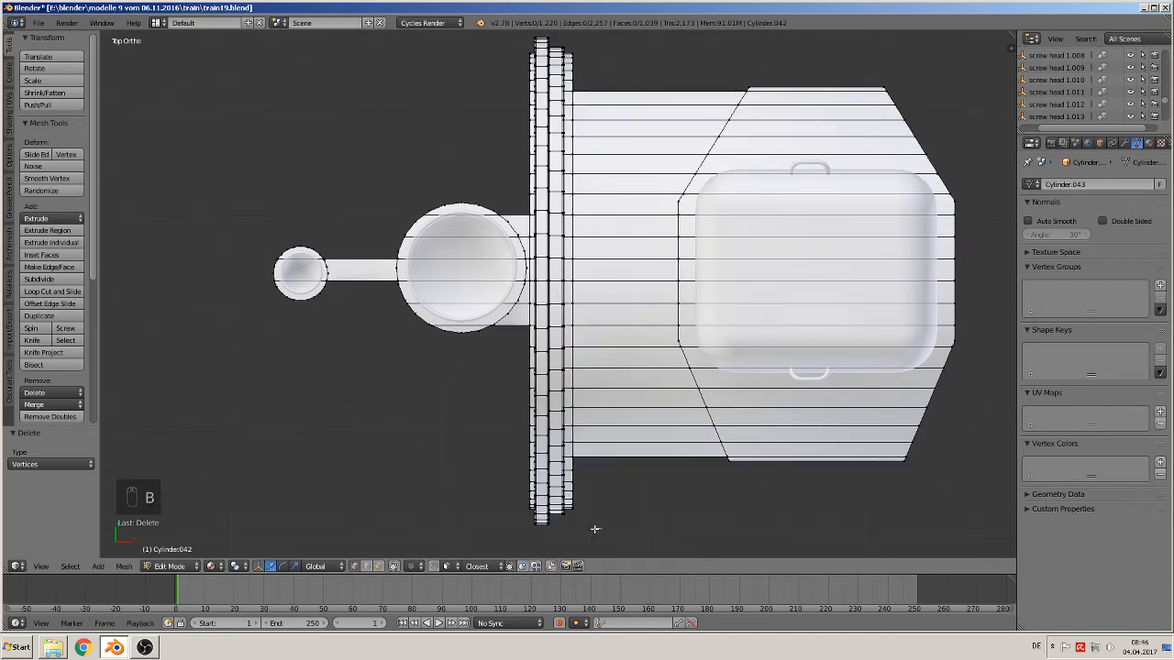
{"action": "mouse_move", "coordinate": [602, 528]}
{"action": "left_mouse_down"}
{"action": "mouse_move", "coordinate": [514, 123]}
{"action": "mouse_move", "coordinate": [528, 31]}
{"action": "left_mouse_up"}
{"action": "key", "text": "x"}
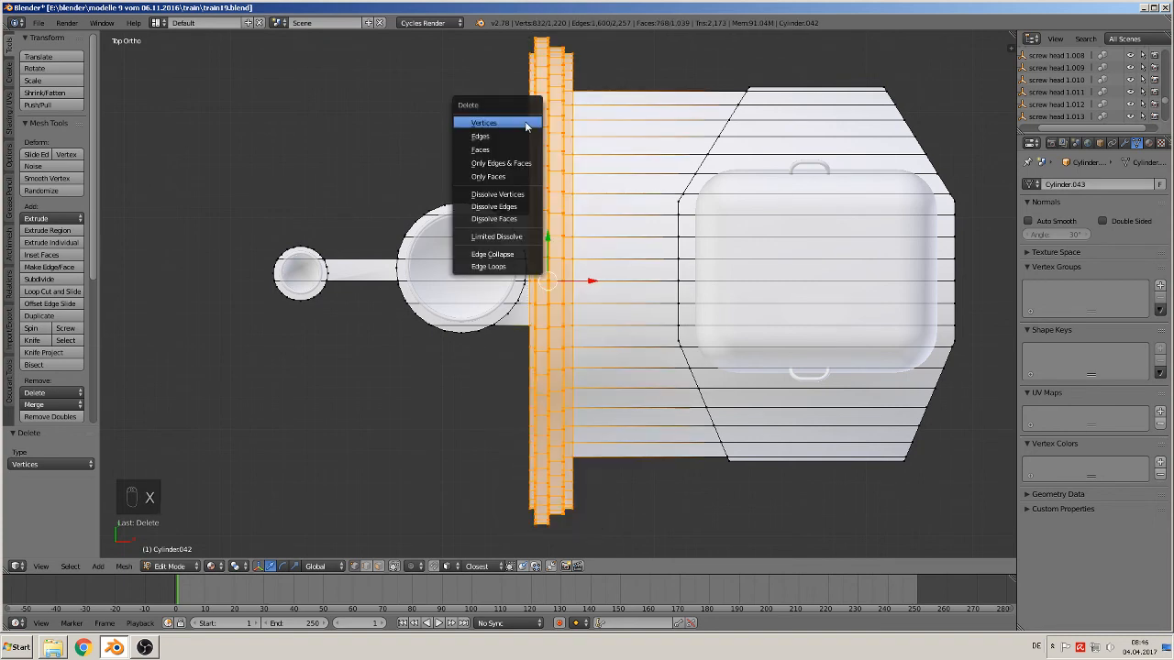
{"action": "left_click", "coordinate": [524, 120]}
- Delete the two edges linking the two chimney flanges so only separate flange pieces remain, and leave mesh editing
{"action": "right_click", "coordinate": [347, 257]}
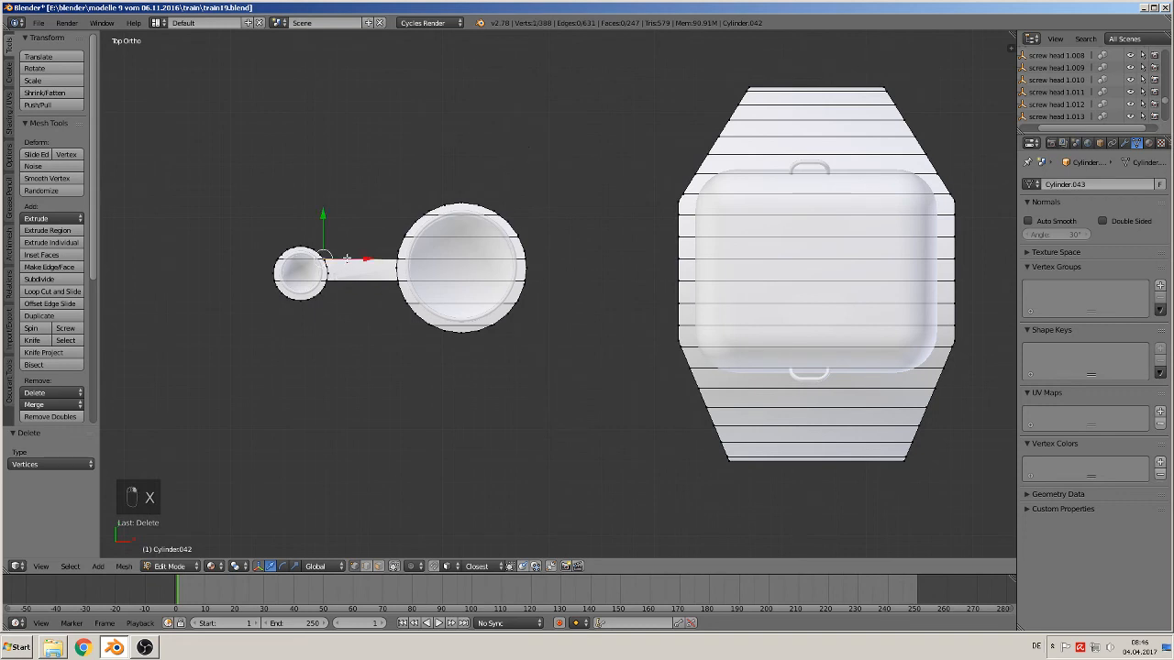
{"action": "left_click", "coordinate": [367, 567]}
{"action": "right_click", "coordinate": [366, 253]}
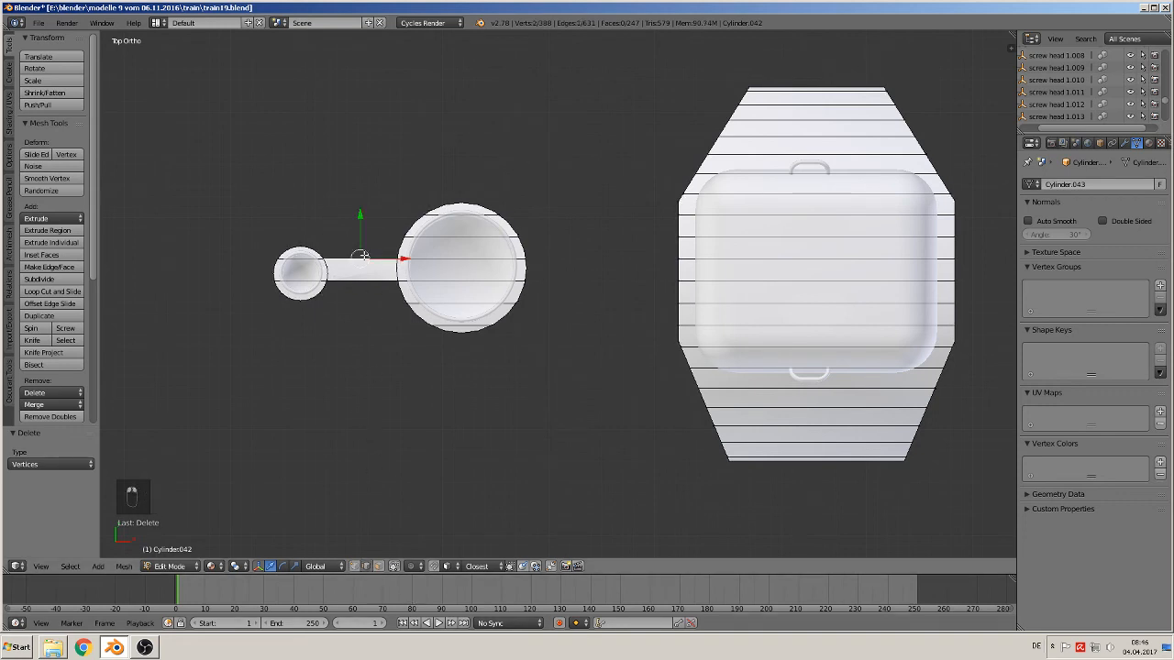
{"action": "right_click", "coordinate": [367, 282], "text": "shift"}
{"action": "key", "text": "x"}
{"action": "left_click", "coordinate": [363, 304]}
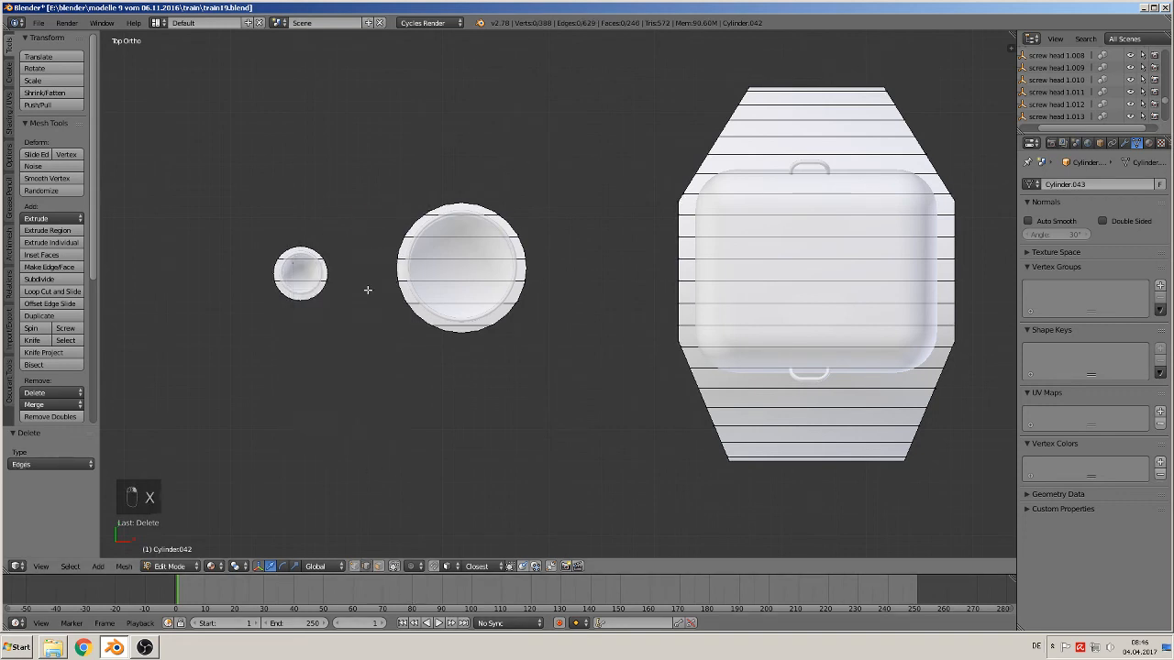
{"action": "middle_click_drag", "start_coordinate": [367, 282], "coordinate": [542, 368]}
{"action": "key", "text": "Tab"}
- Duplicate the flange pieces 0.887 upward along Z and move the copy to the third layer
{"action": "middle_click_drag", "start_coordinate": [466, 373], "coordinate": [903, 304]}
{"action": "scroll", "coordinate": [902, 312], "scroll_direction": "down", "scroll_amount": 2}
{"action": "middle_click_drag", "start_coordinate": [671, 328], "coordinate": [249, 301]}
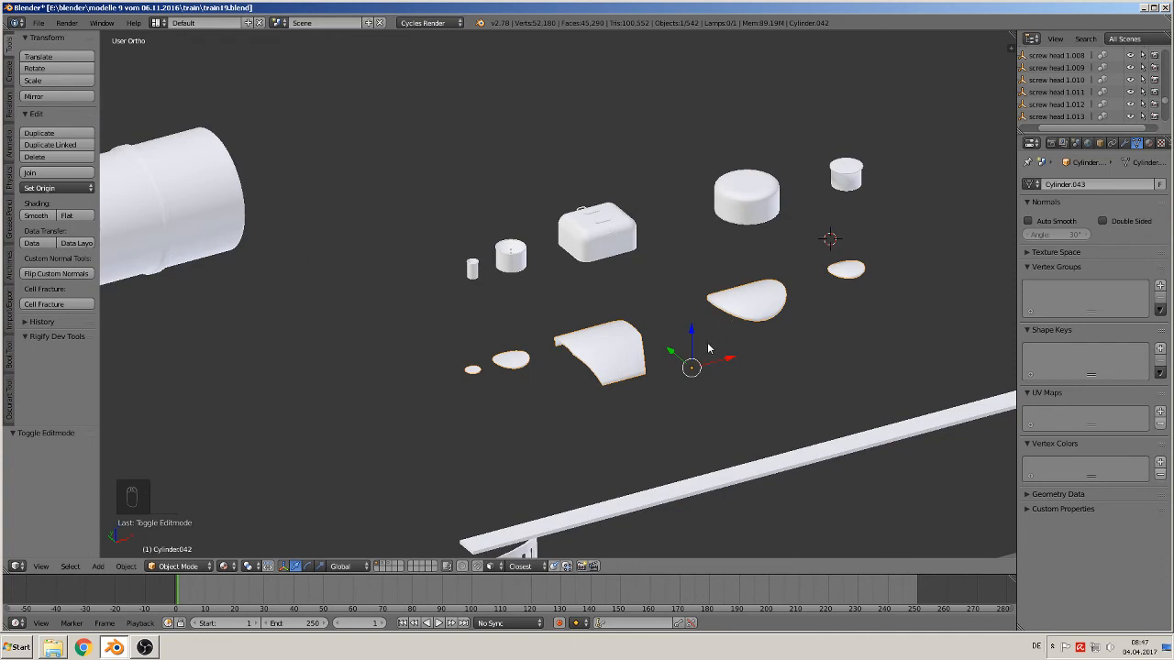
{"action": "key", "text": "shift+d"}
{"action": "key", "text": "z"}
{"action": "left_click", "coordinate": [709, 110]}
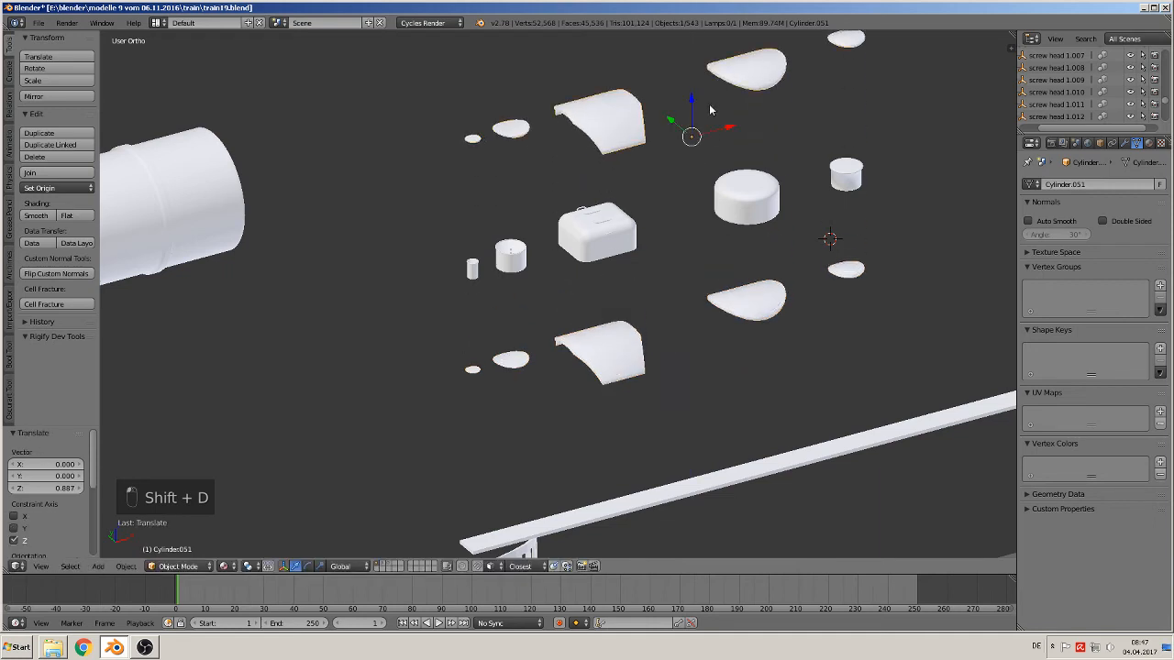
{"action": "key", "text": "m"}
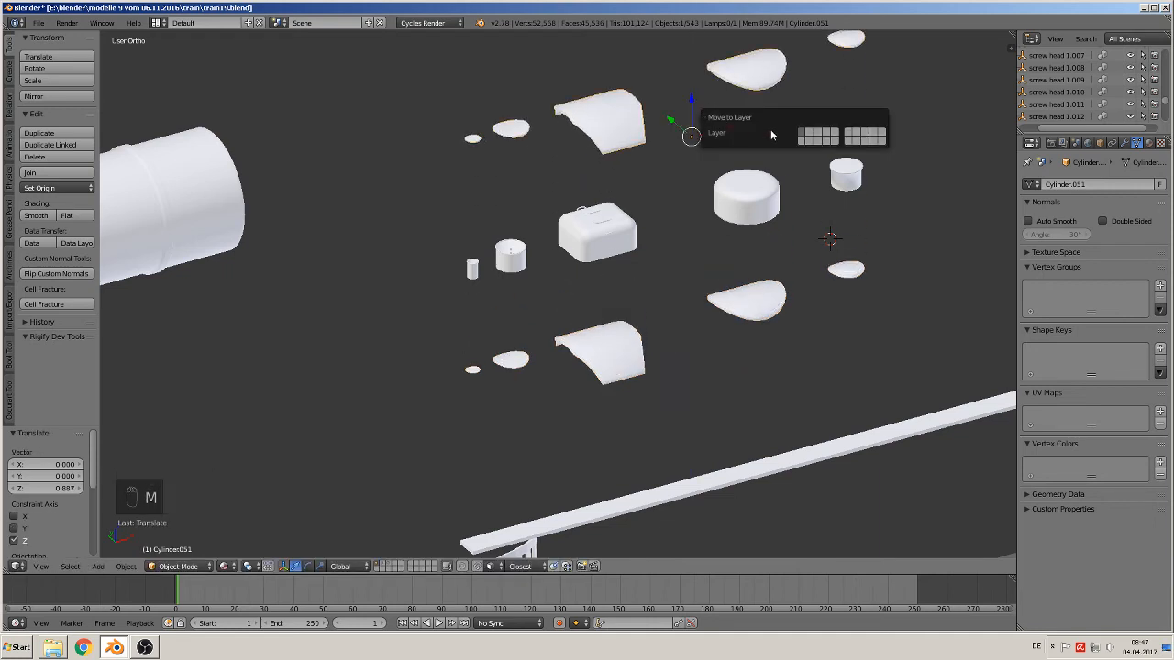
{"action": "left_click", "coordinate": [816, 135]}
- Move the spare boiler 2.887 along X in the top view so it lines up with the flange pieces
{"action": "scroll", "coordinate": [533, 220], "scroll_direction": "down", "scroll_amount": 3}
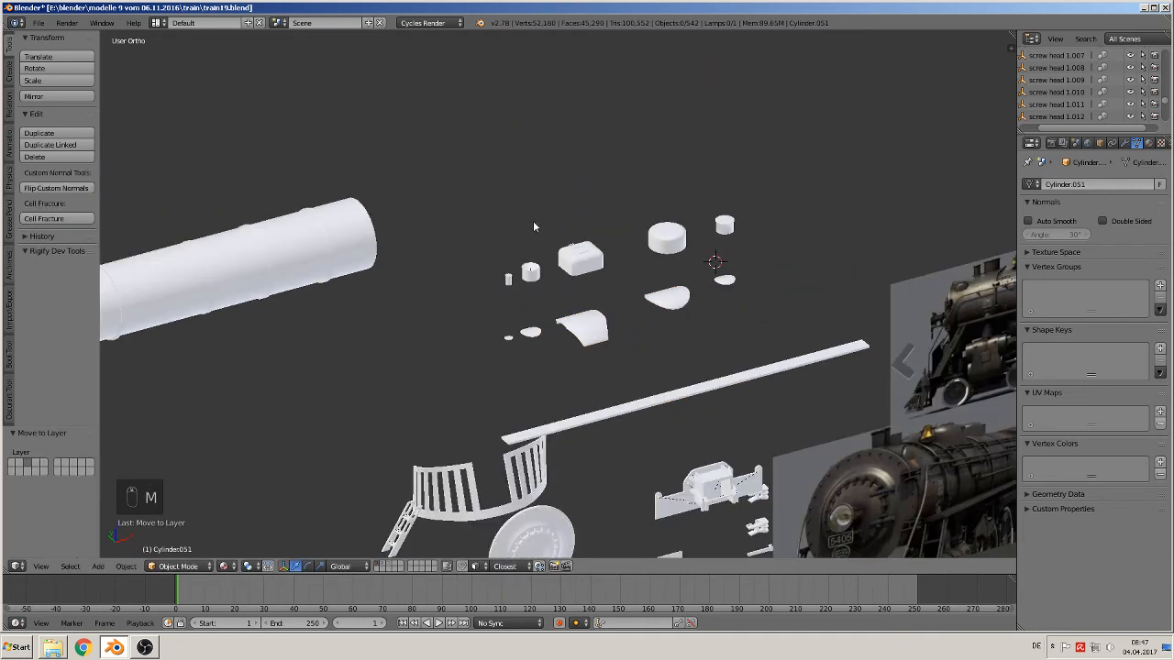
{"action": "right_click", "coordinate": [322, 255]}
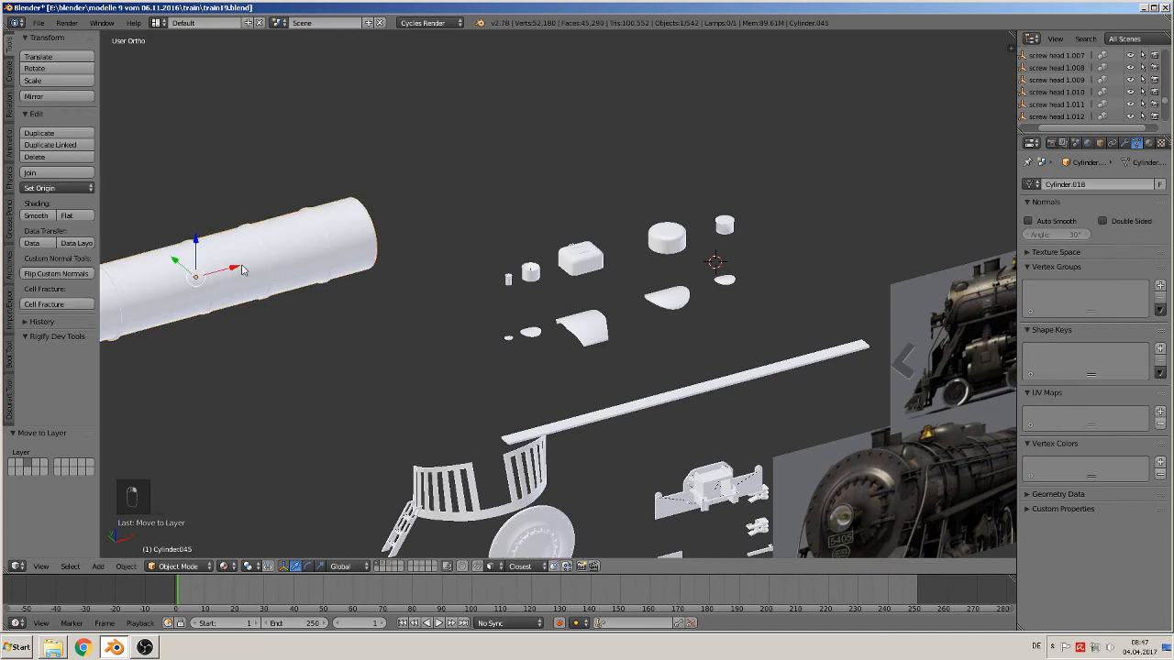
{"action": "key", "text": "KP_7"}
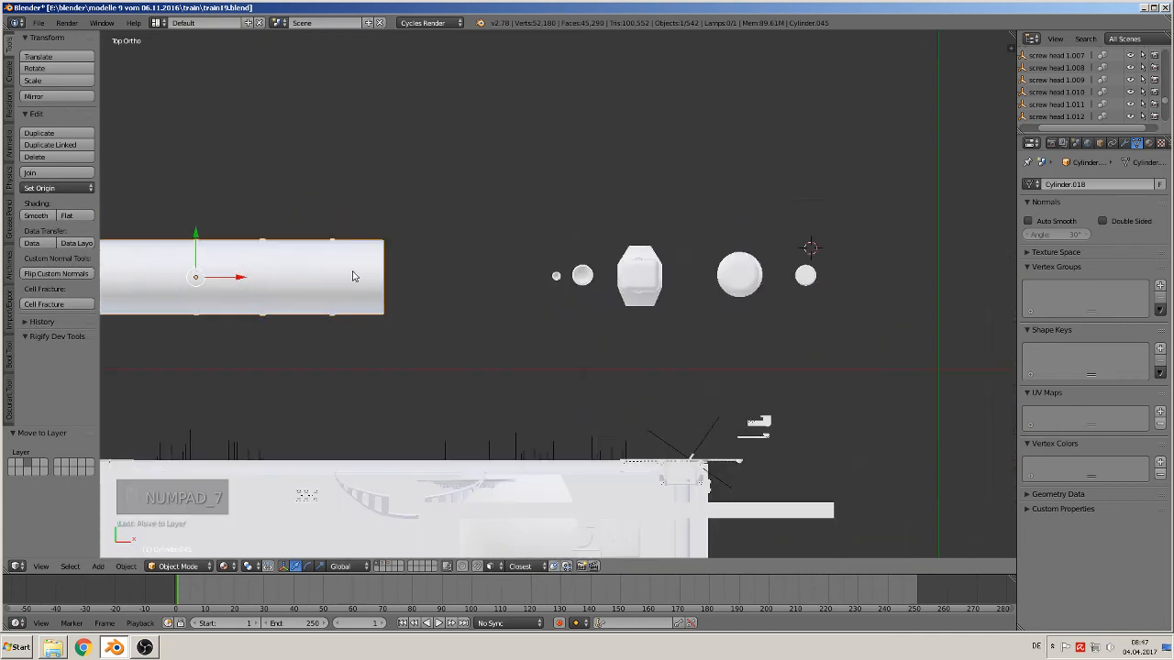
{"action": "key", "text": "g"}
{"action": "key", "text": "x"}
{"action": "left_click", "coordinate": [739, 297]}
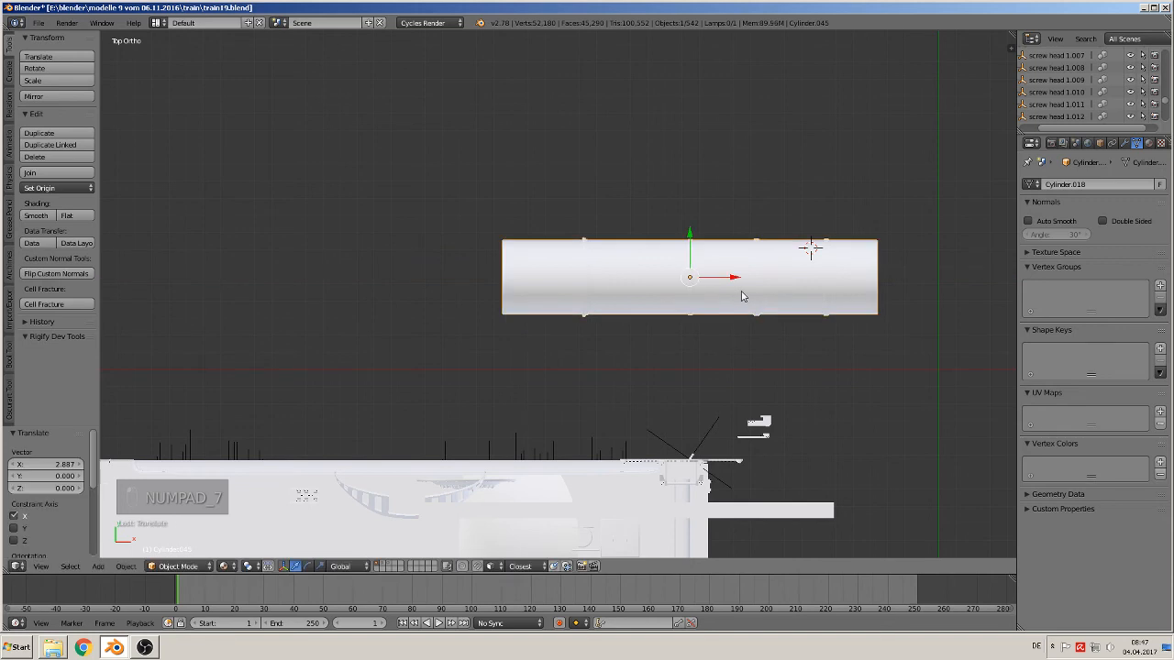
- Lower the spare boiler along Z by 1.158 and a further 0.018 so the flange pieces sit just above its surface
{"action": "key", "text": "KP_1"}
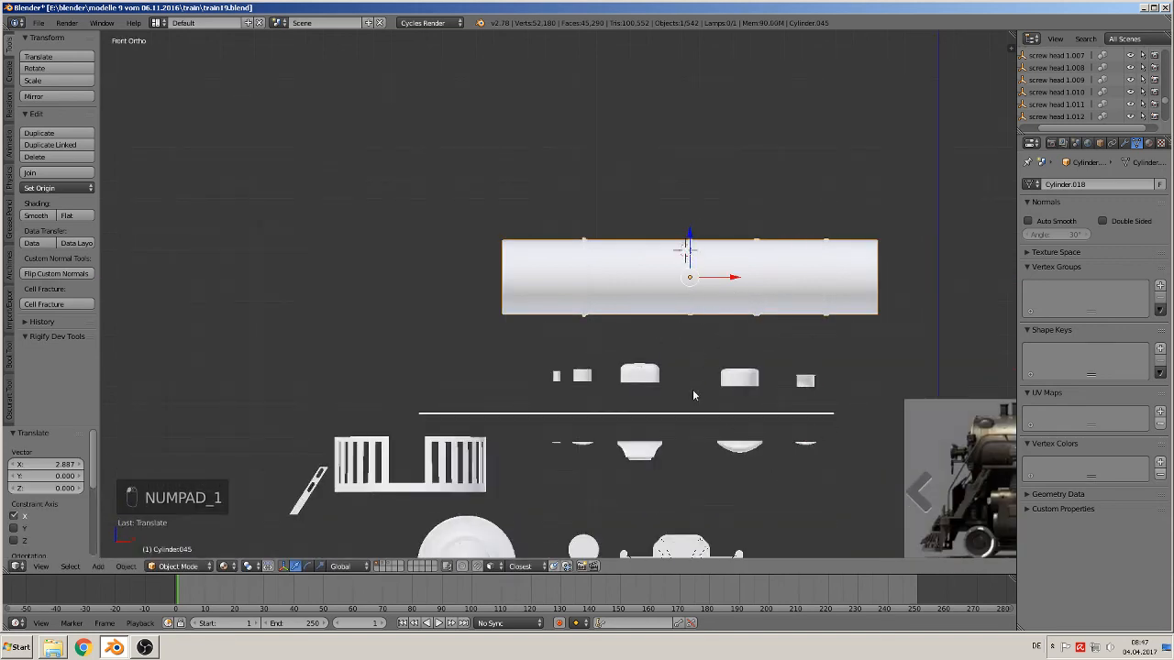
{"action": "key", "text": "g"}
{"action": "key", "text": "z"}
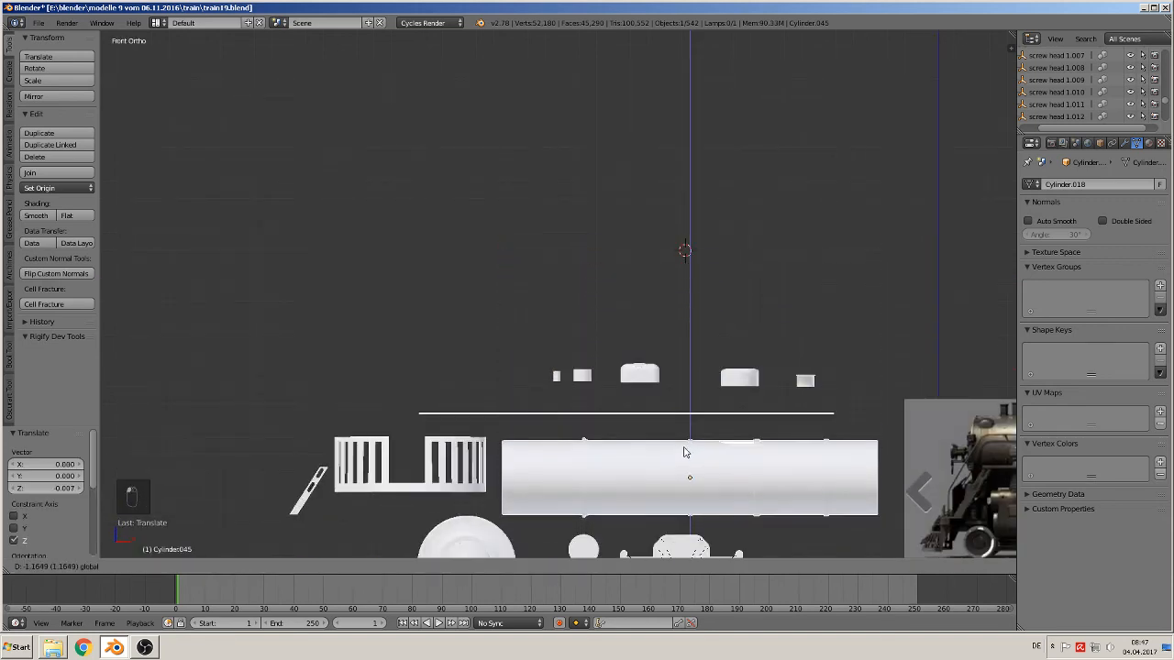
{"action": "left_click", "coordinate": [690, 450]}
{"action": "scroll", "coordinate": [690, 450], "scroll_direction": "up", "scroll_amount": 5}
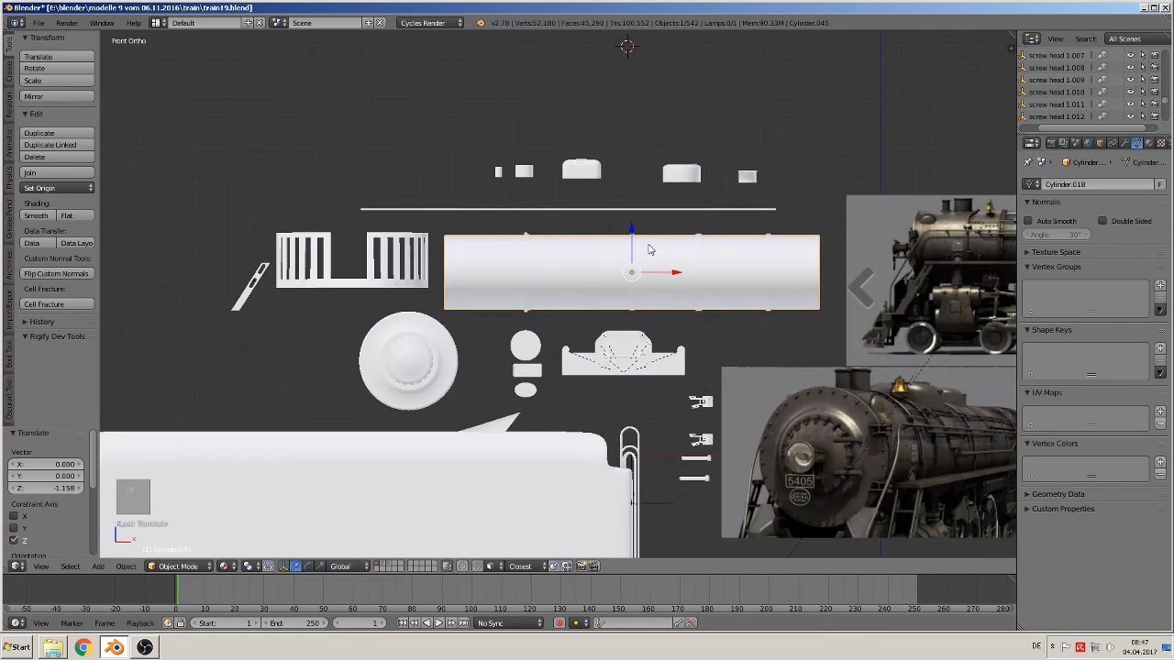
{"action": "key", "text": "g"}
{"action": "key", "text": "z"}
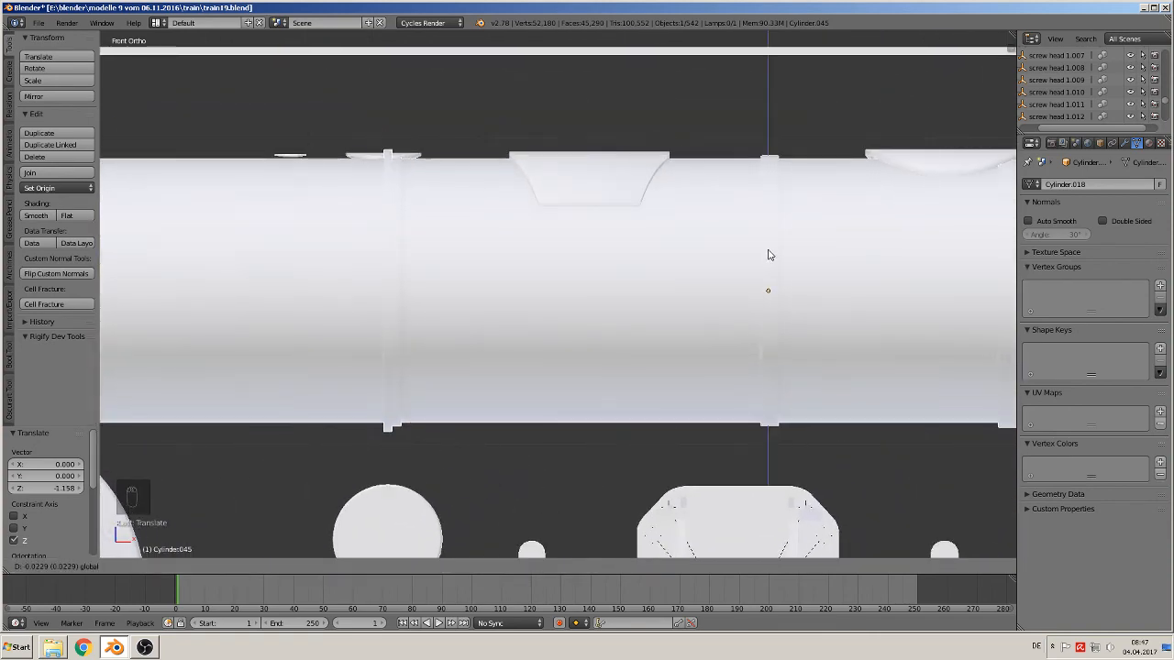
{"action": "left_click", "coordinate": [768, 249]}
{"action": "middle_click_drag", "start_coordinate": [768, 249], "coordinate": [612, 314]}
{"action": "scroll", "coordinate": [612, 315], "scroll_direction": "down", "scroll_amount": 3}
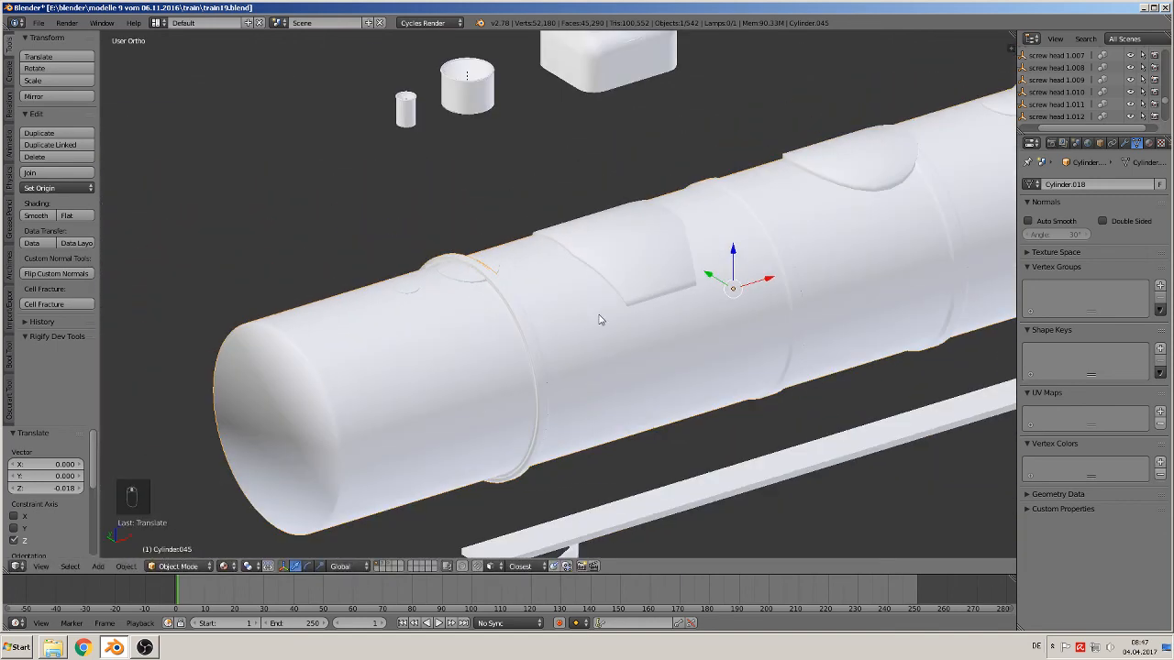
- Shift the spare boiler 0.069 along X beneath the flange pieces
{"action": "left_click_drag", "start_coordinate": [768, 281], "coordinate": [798, 272]}
{"action": "scroll", "coordinate": [639, 262], "scroll_direction": "down", "scroll_amount": 2}
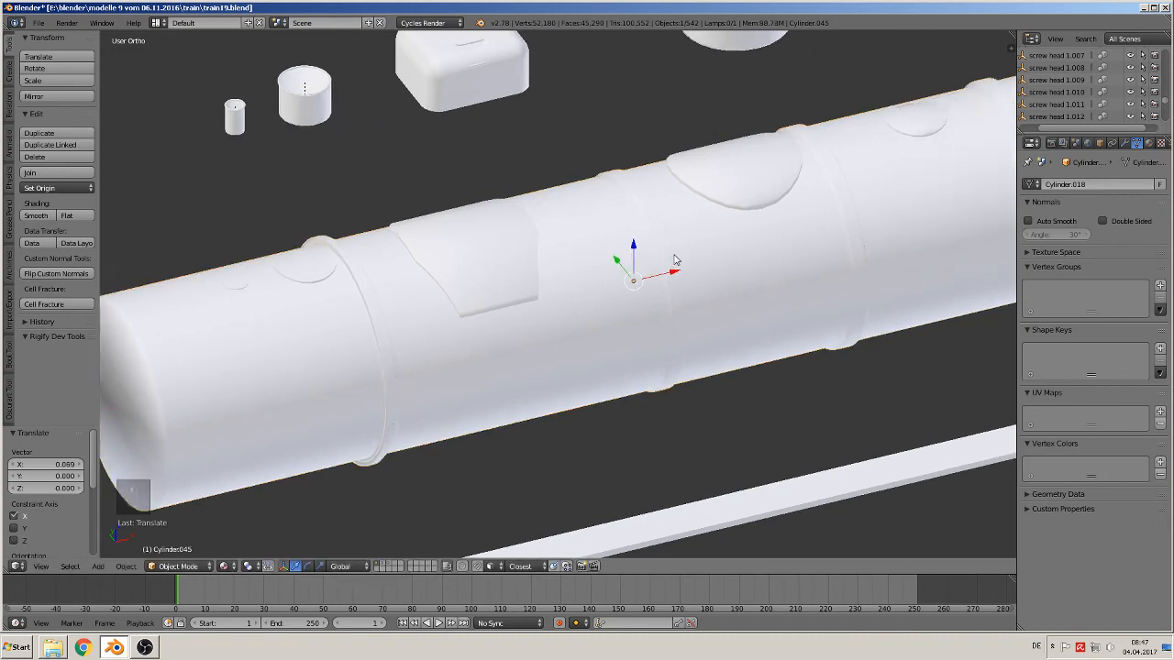
{"action": "scroll", "coordinate": [639, 263], "scroll_direction": "up", "scroll_amount": 1}
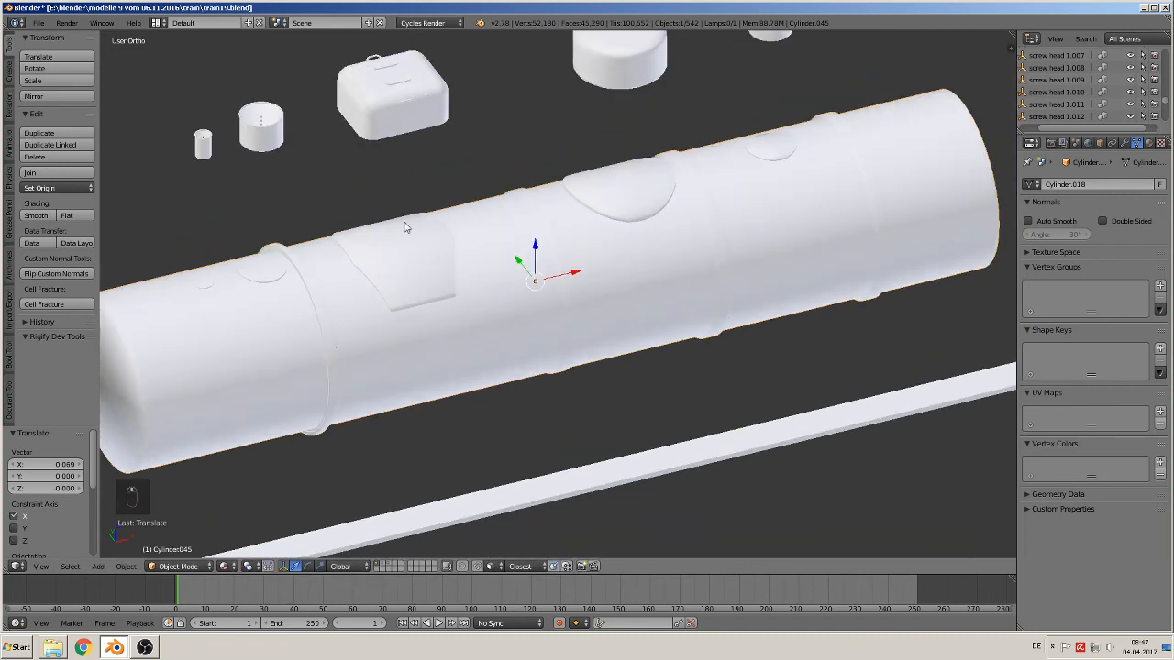
- Lower both chimneys and the three domes together by 0.371 along Z onto their flanges, and clear the selection
{"action": "right_click", "coordinate": [204, 152]}
{"action": "right_click", "coordinate": [272, 144], "text": "shift"}
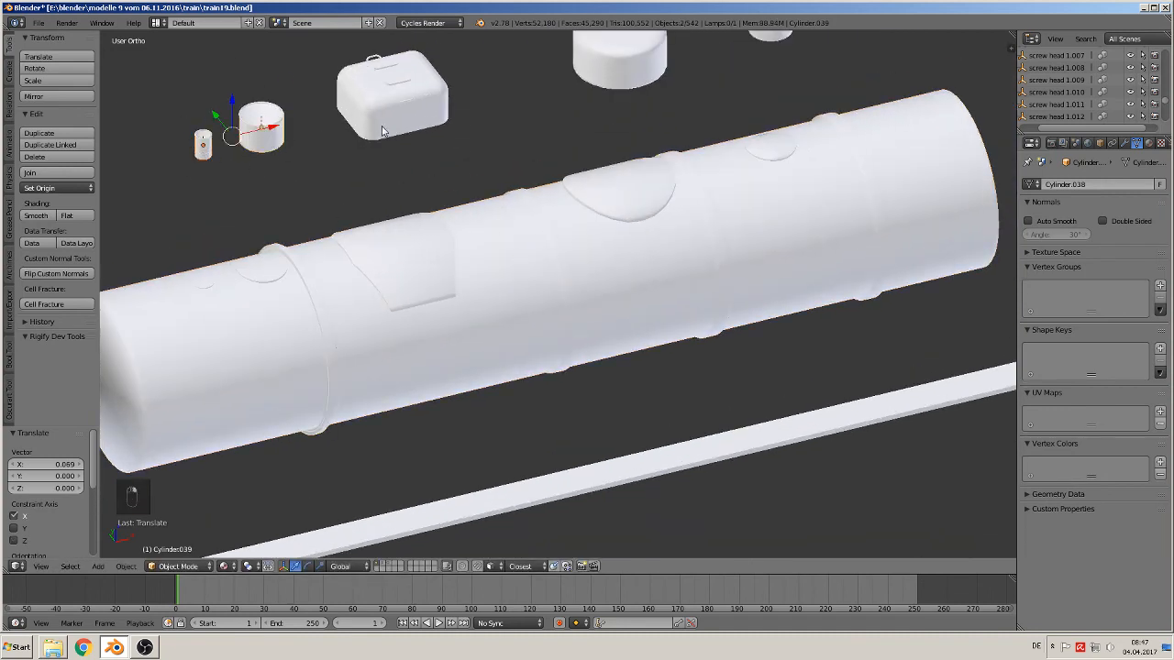
{"action": "right_click", "coordinate": [398, 125], "text": "shift"}
{"action": "right_click", "coordinate": [639, 83], "text": "shift"}
{"action": "right_click", "coordinate": [771, 40], "text": "shift"}
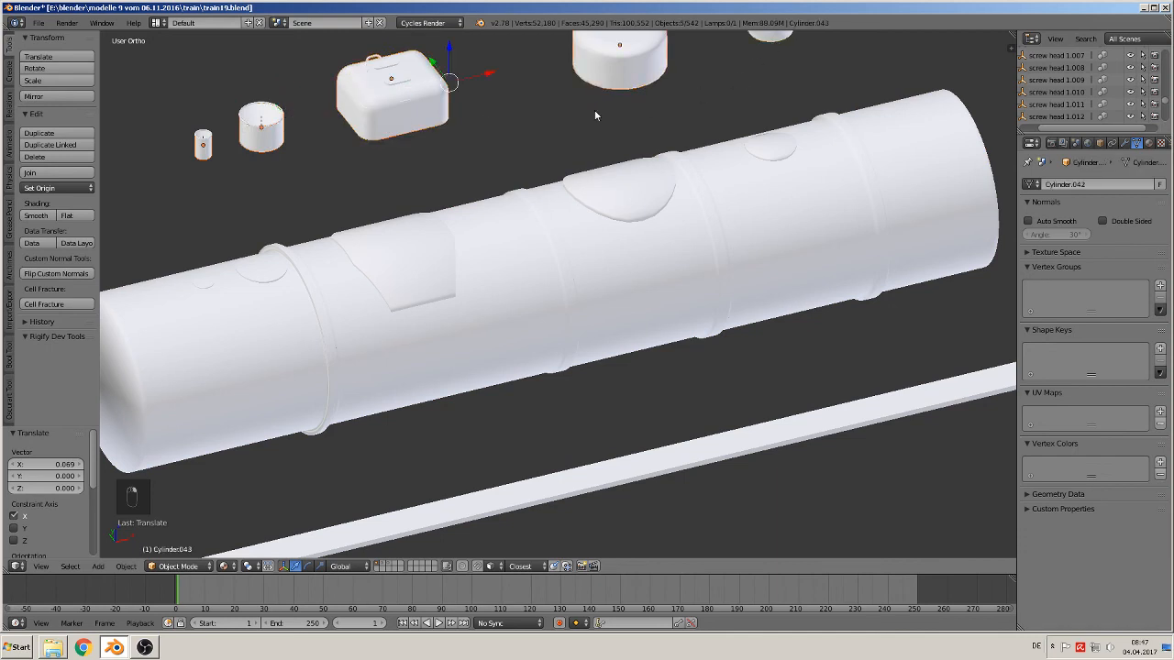
{"action": "left_click_drag", "start_coordinate": [449, 48], "coordinate": [452, 189]}
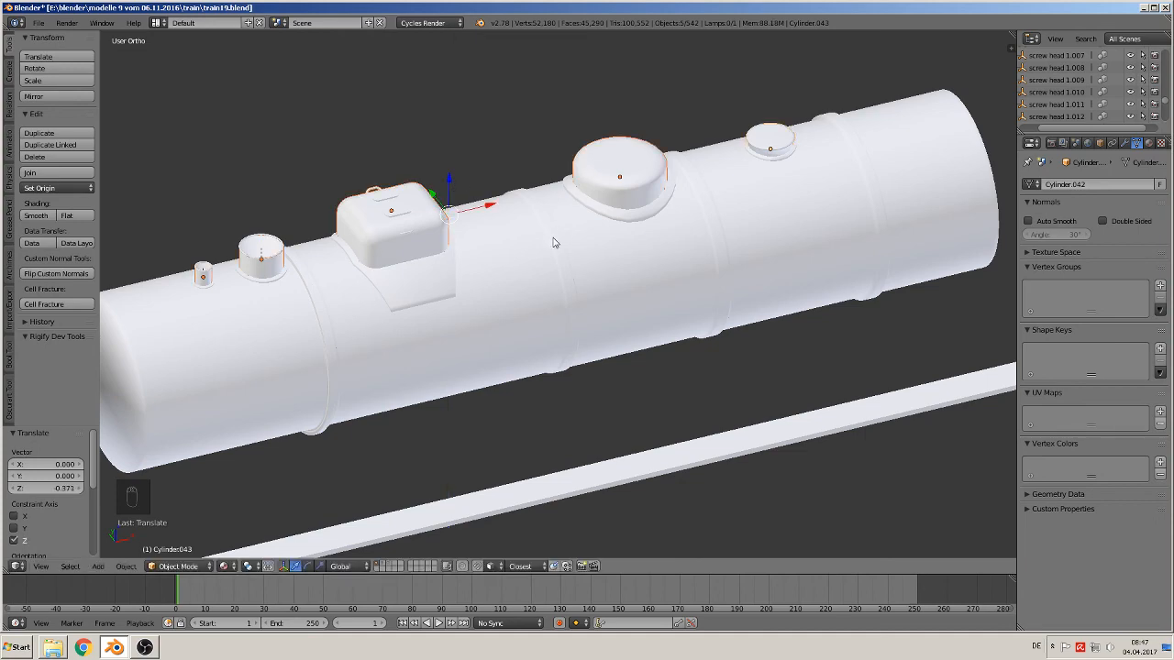
{"action": "key", "text": "a"}
- Open the boiler's mesh for editing and limit selection to visible geometry
{"action": "mouse_move", "coordinate": [556, 265]}
{"action": "middle_mouse_down"}
{"action": "mouse_move", "coordinate": [439, 250]}
{"action": "mouse_move", "coordinate": [550, 249]}
{"action": "middle_mouse_up"}
{"action": "scroll", "coordinate": [439, 250], "scroll_direction": "down", "scroll_amount": 2}
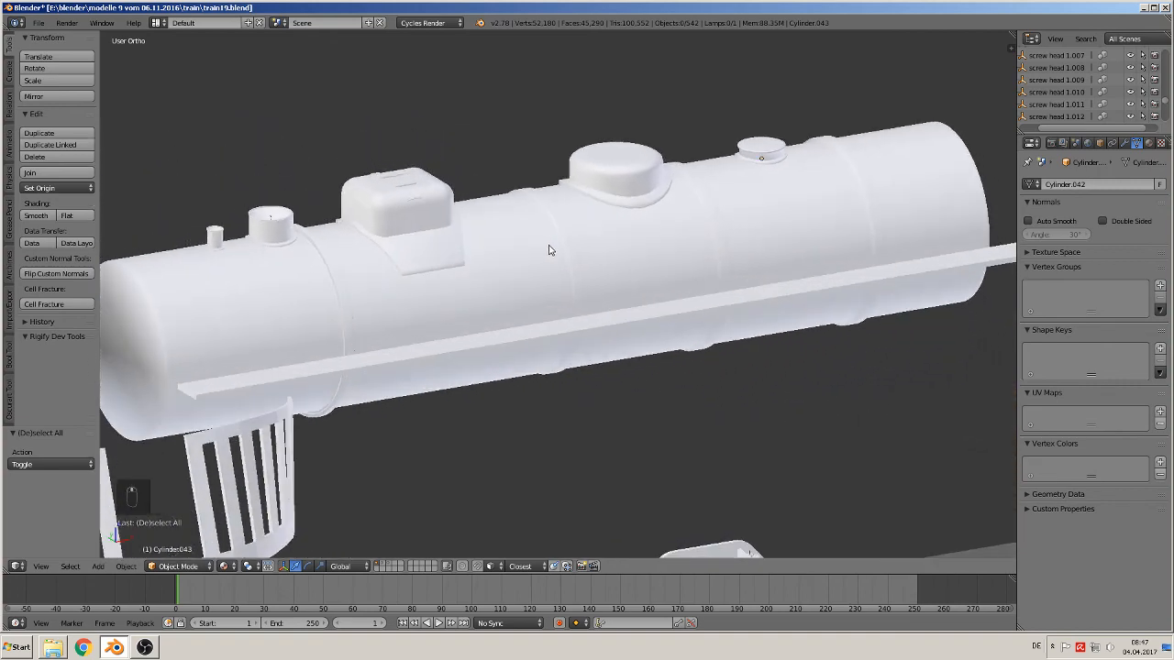
{"action": "scroll", "coordinate": [550, 249], "scroll_direction": "down", "scroll_amount": 2}
{"action": "scroll", "coordinate": [519, 319], "scroll_direction": "up", "scroll_amount": 2}
{"action": "scroll", "coordinate": [217, 215], "scroll_direction": "up", "scroll_amount": 2}
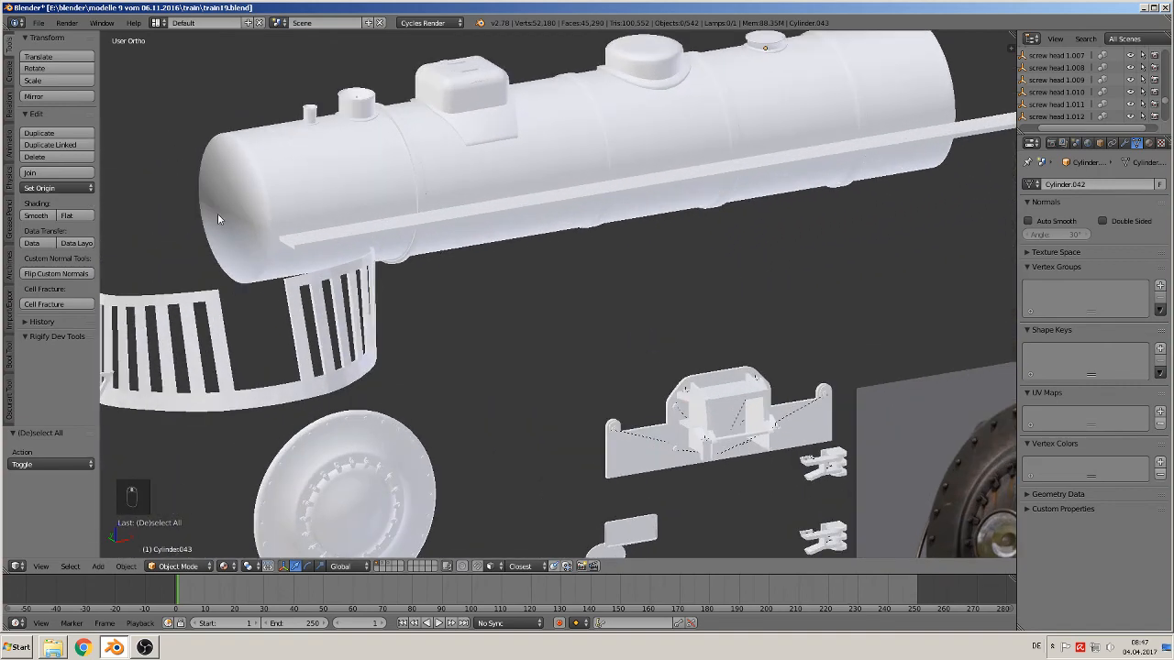
{"action": "middle_click_drag", "start_coordinate": [295, 212], "coordinate": [195, 230]}
{"action": "key", "text": "Tab"}
{"action": "key", "text": "Tab"}
{"action": "right_click", "coordinate": [879, 272]}
{"action": "key", "text": "Tab"}
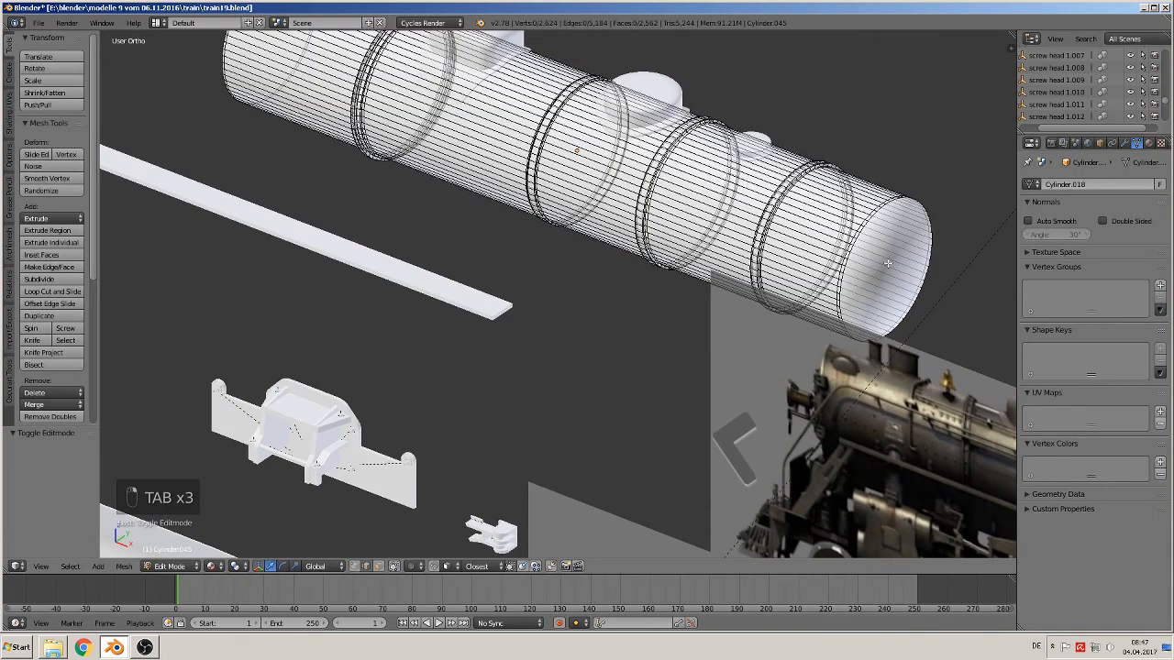
{"action": "left_click", "coordinate": [394, 566]}
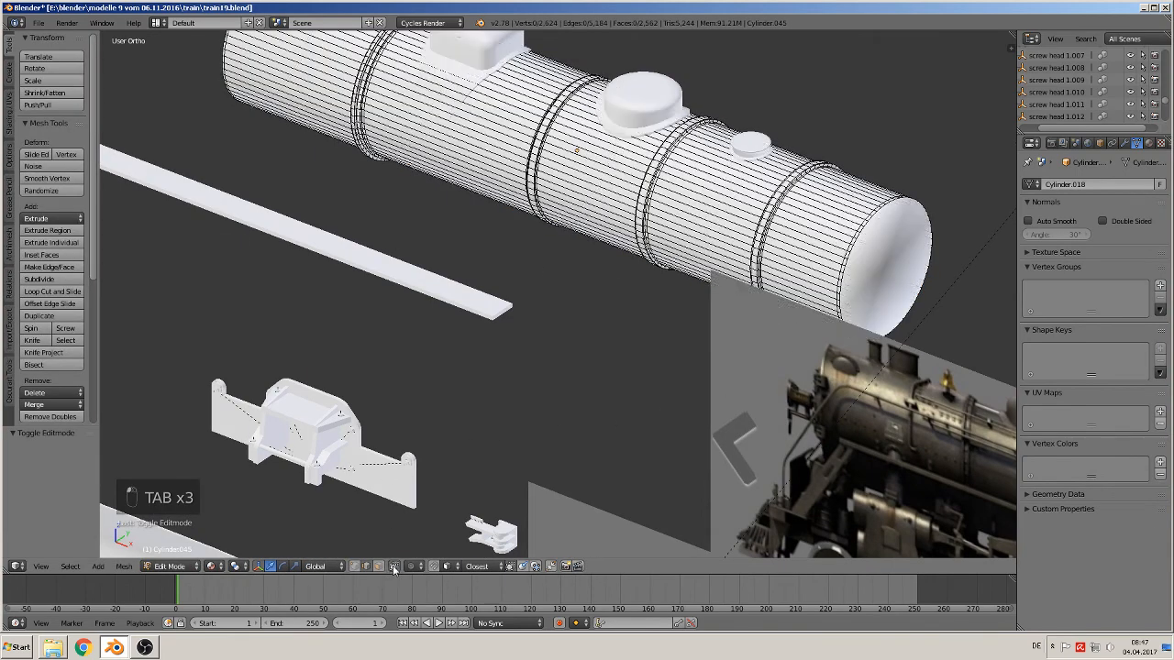
- Shade the end cap faces at both ends of the boiler flat, and leave mesh editing
{"action": "right_click", "coordinate": [892, 271]}
{"action": "middle_click_drag", "start_coordinate": [213, 389], "coordinate": [326, 389]}
{"action": "right_click", "coordinate": [308, 478], "text": "shift"}
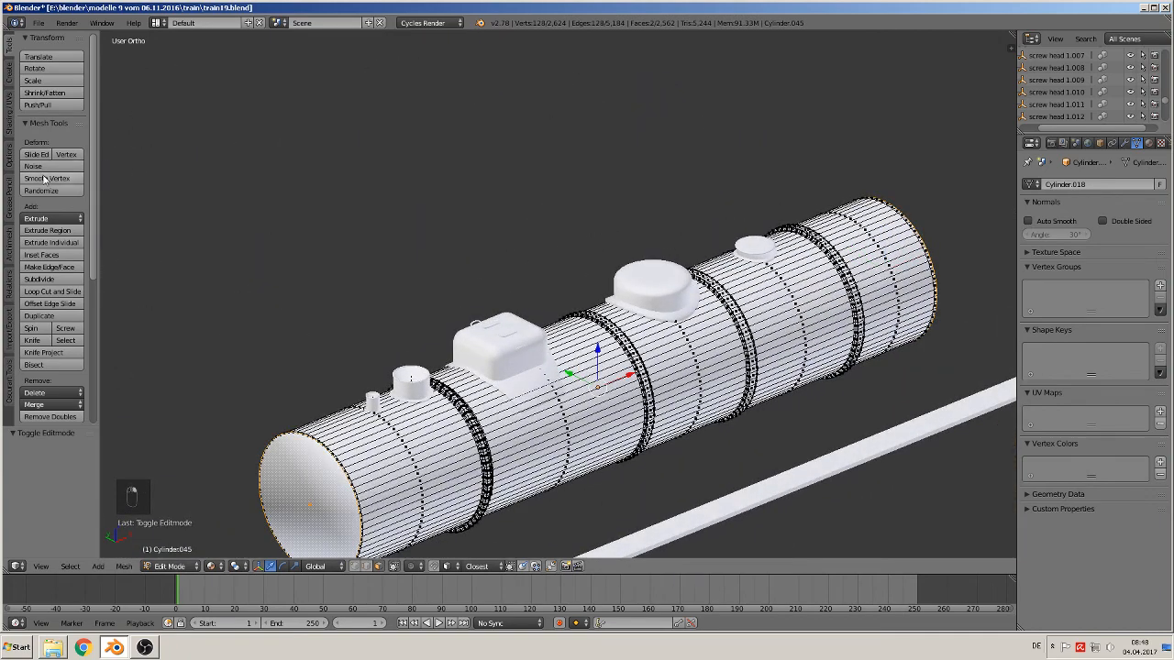
{"action": "left_click", "coordinate": [10, 112]}
{"action": "left_click", "coordinate": [84, 70]}
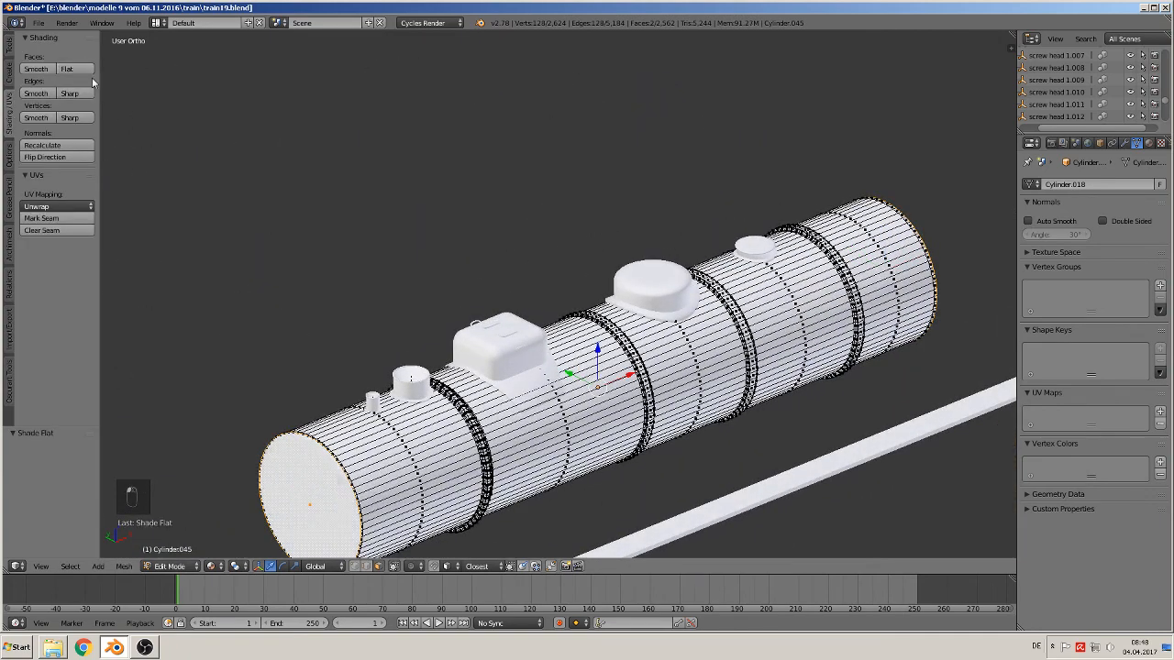
{"action": "key", "text": "Tab"}
- Join the flange pieces, the boiler, the three domes and both chimneys into one object
{"action": "scroll", "coordinate": [588, 351], "scroll_direction": "down", "scroll_amount": 4}
{"action": "mouse_move", "coordinate": [585, 353]}
{"action": "middle_mouse_down"}
{"action": "mouse_move", "coordinate": [557, 355]}
{"action": "mouse_move", "coordinate": [564, 343]}
{"action": "mouse_move", "coordinate": [542, 327]}
{"action": "middle_mouse_up"}
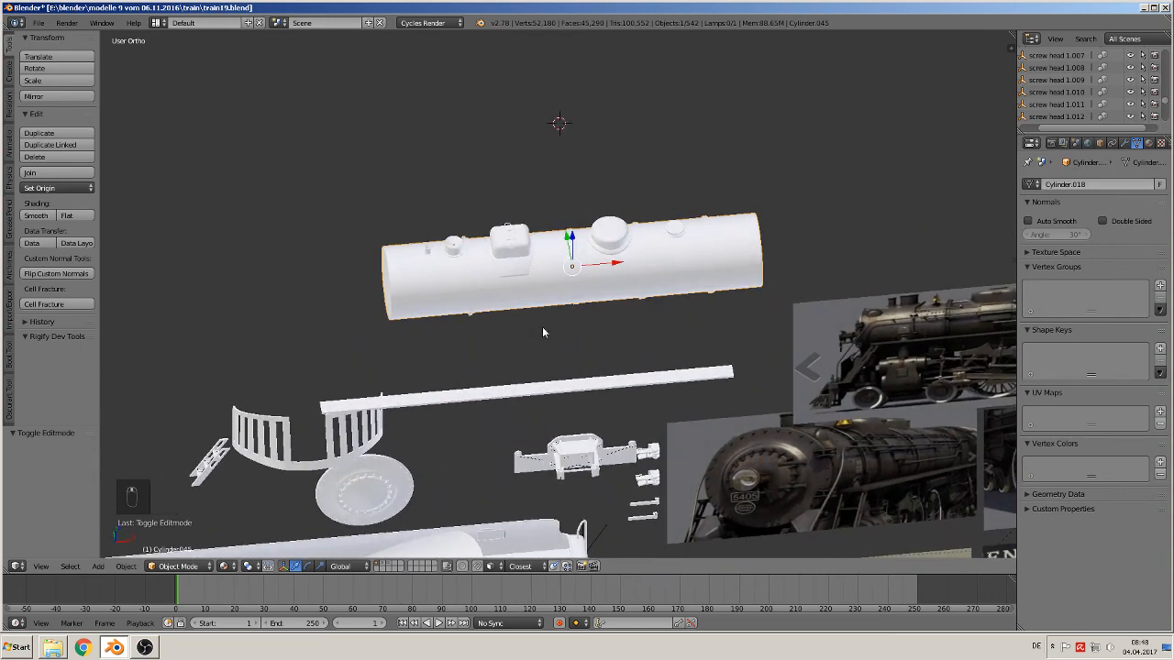
{"action": "scroll", "coordinate": [527, 319], "scroll_direction": "up", "scroll_amount": 2}
{"action": "scroll", "coordinate": [500, 291], "scroll_direction": "up", "scroll_amount": 3}
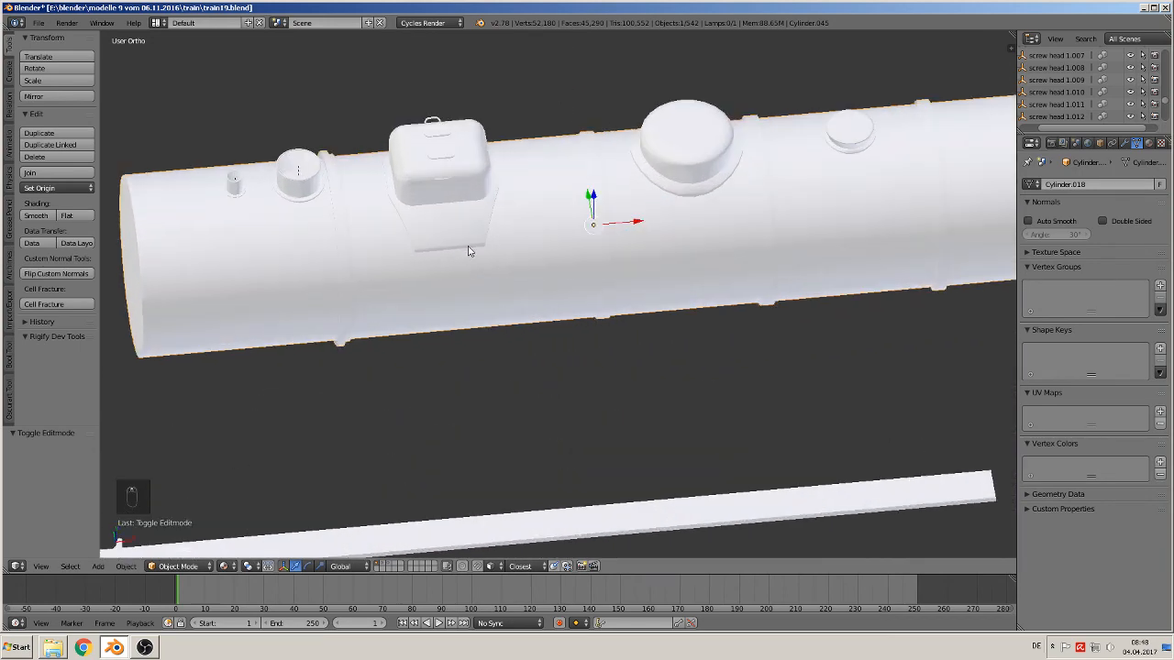
{"action": "right_click", "coordinate": [450, 230]}
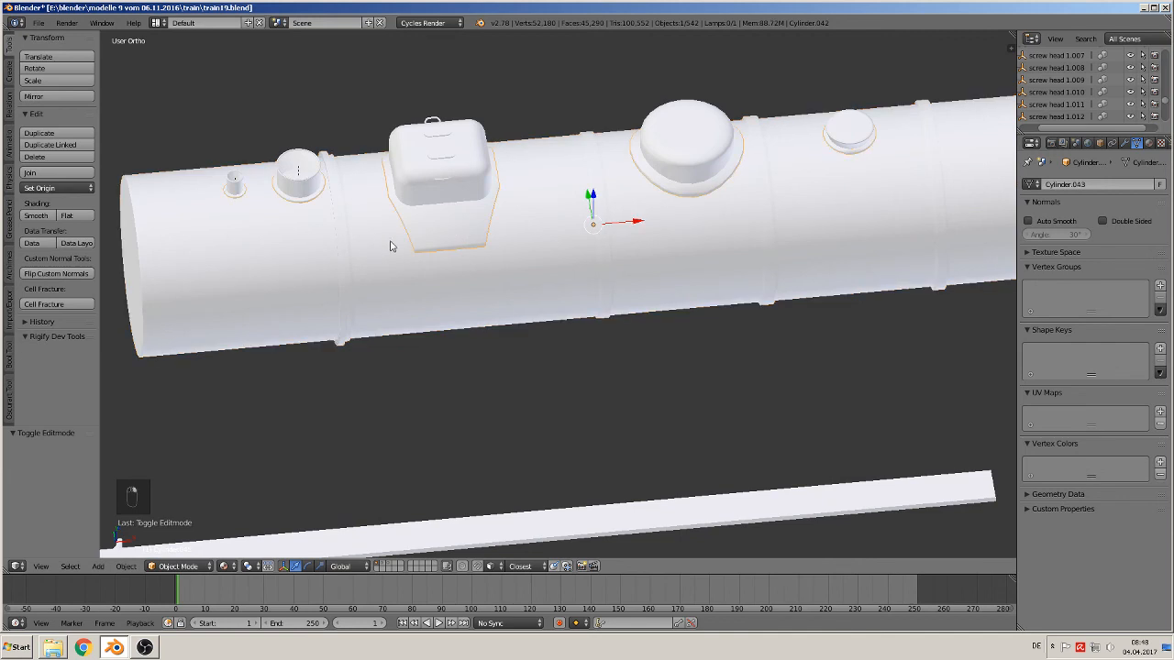
{"action": "right_click", "coordinate": [376, 266], "text": "shift"}
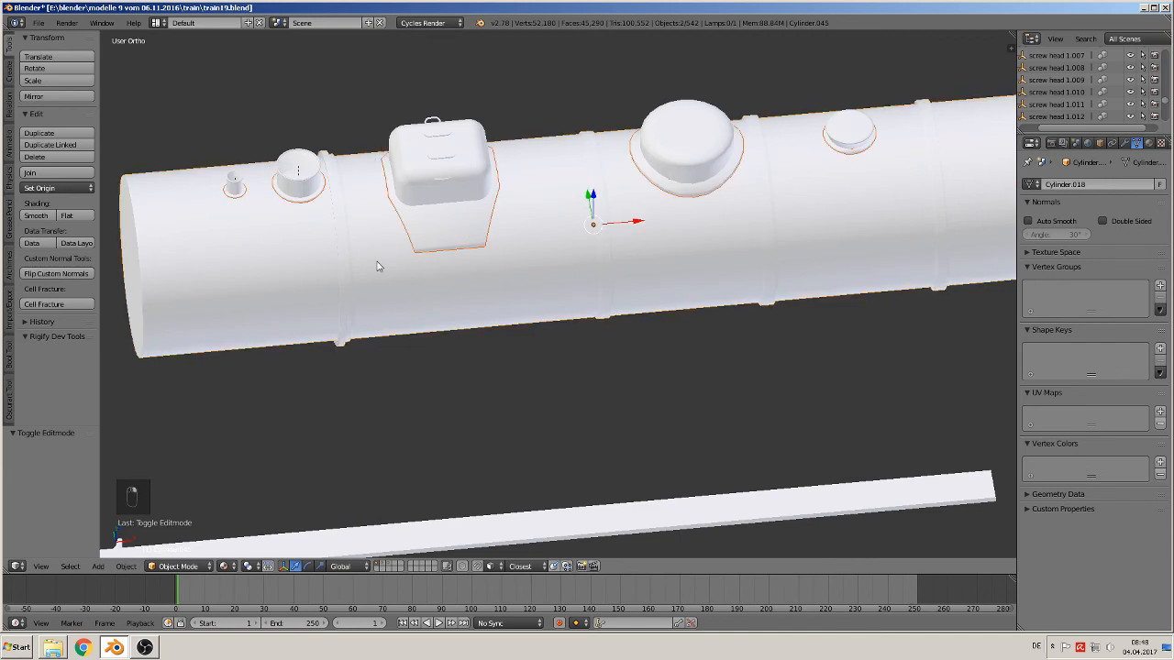
{"action": "right_click", "coordinate": [458, 186], "text": "shift"}
{"action": "right_click", "coordinate": [700, 150], "text": "shift"}
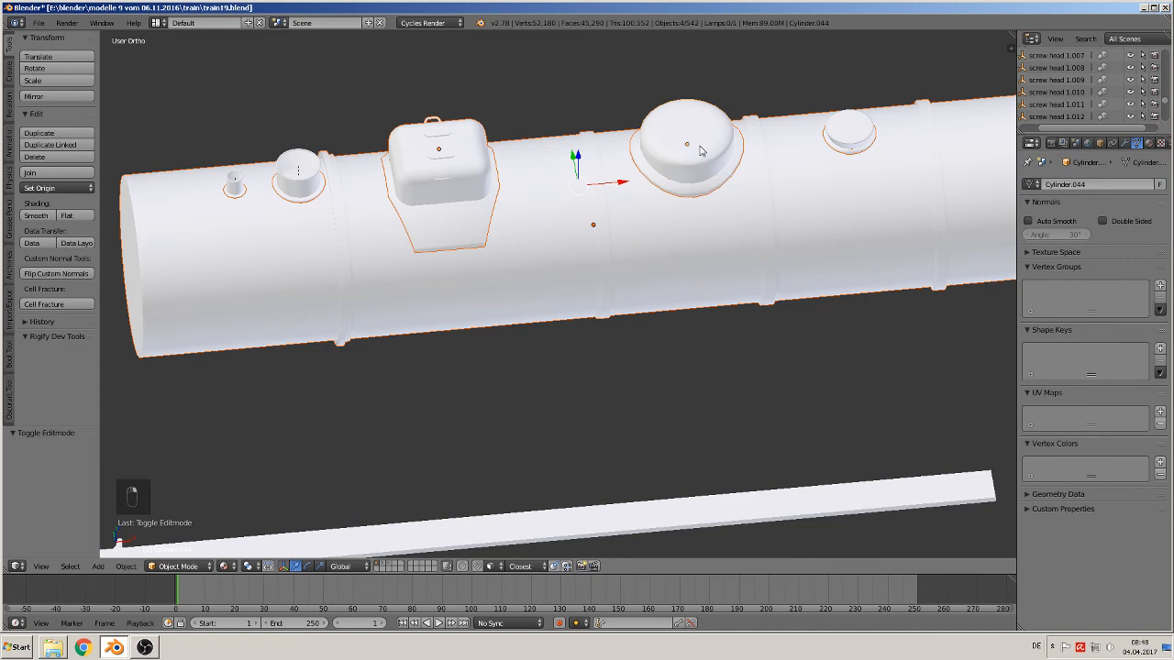
{"action": "right_click", "coordinate": [851, 144], "text": "shift"}
{"action": "right_click", "coordinate": [301, 192], "text": "shift"}
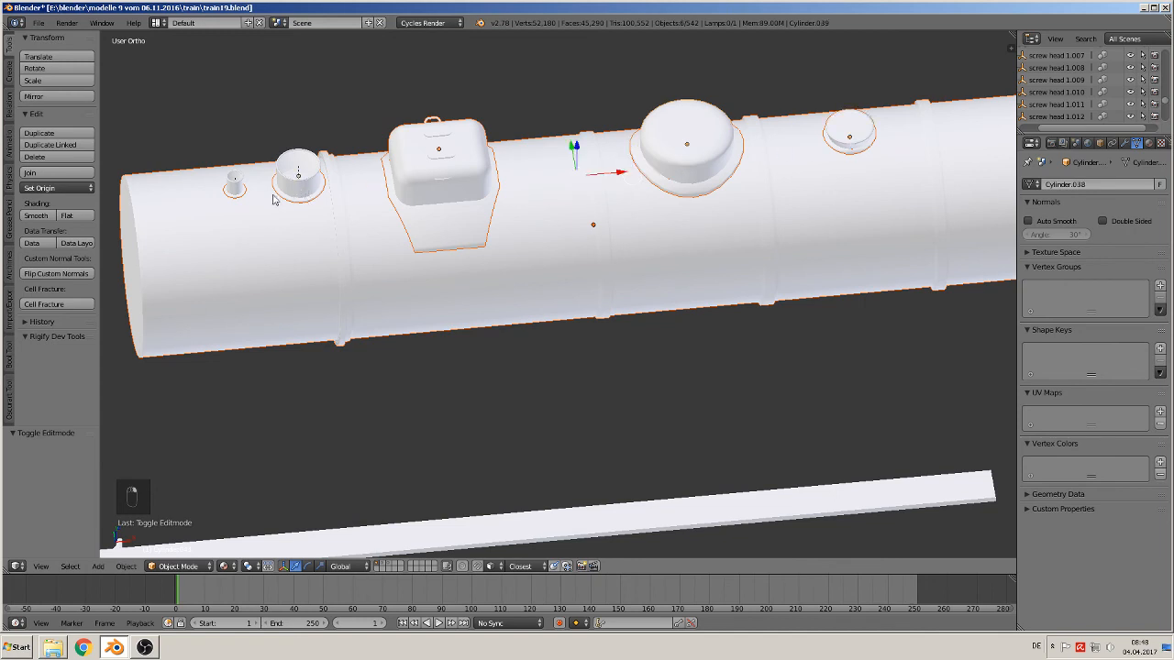
{"action": "right_click", "coordinate": [235, 189], "text": "shift"}
{"action": "left_click", "coordinate": [33, 173]}
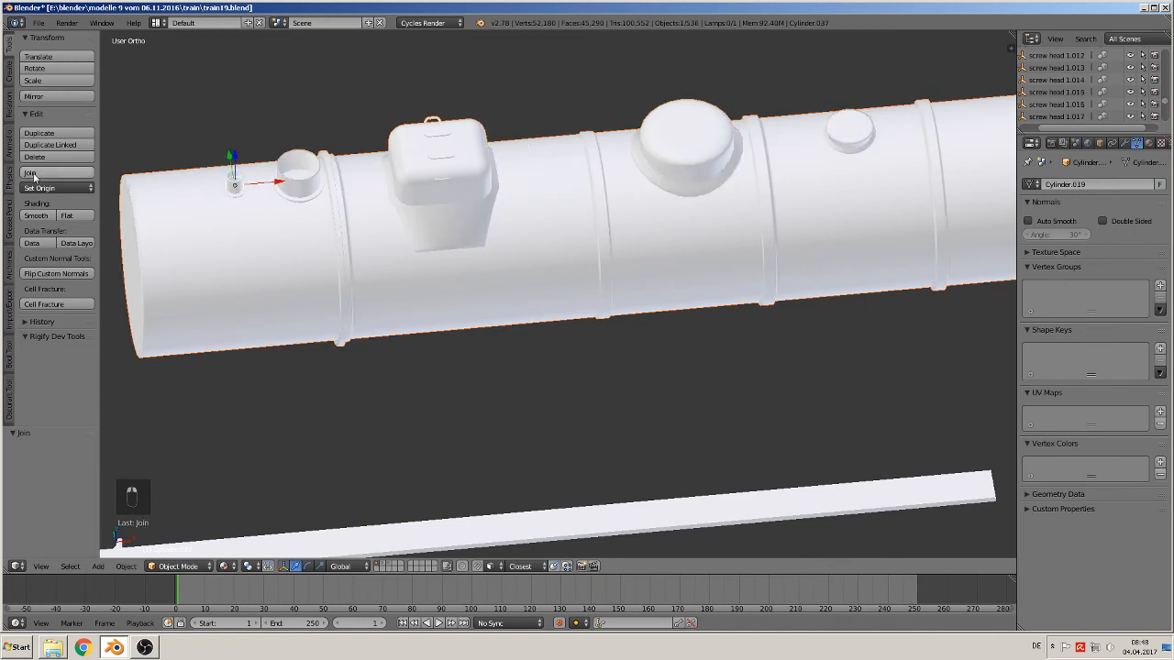
- Duplicate the small chimney's rim ring in the top view and move the copy 0.154 along X onto the large chimney
{"action": "scroll", "coordinate": [200, 212], "scroll_direction": "up", "scroll_amount": 2}
{"action": "middle_click_drag", "start_coordinate": [271, 235], "coordinate": [495, 321], "text": "shift"}
{"action": "scroll", "coordinate": [498, 296], "scroll_direction": "up", "scroll_amount": 3}
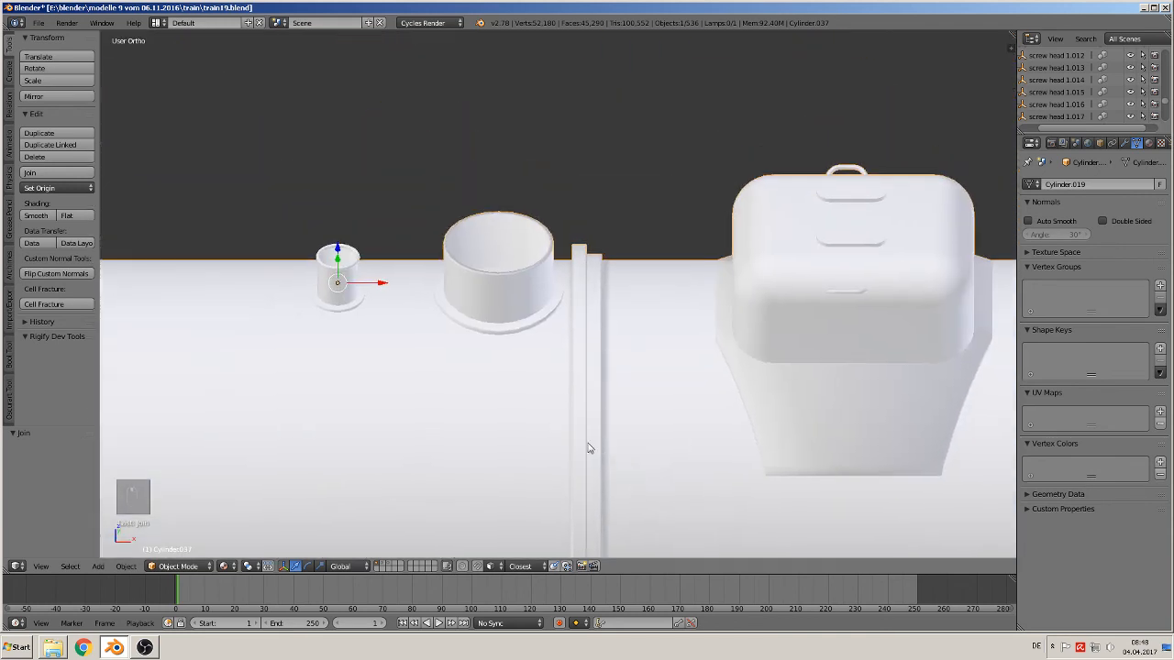
{"action": "scroll", "coordinate": [496, 325], "scroll_direction": "up", "scroll_amount": 2}
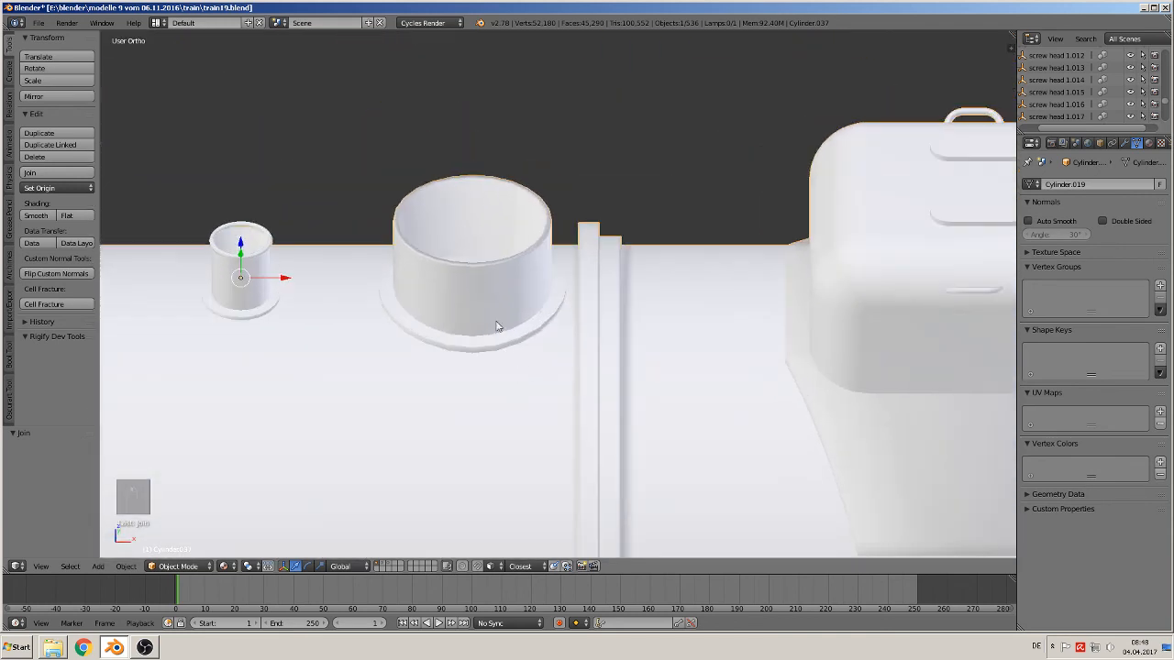
{"action": "right_click", "coordinate": [263, 252]}
{"action": "scroll", "coordinate": [332, 296], "scroll_direction": "down", "scroll_amount": 3}
{"action": "middle_click_drag", "start_coordinate": [332, 296], "coordinate": [364, 325]}
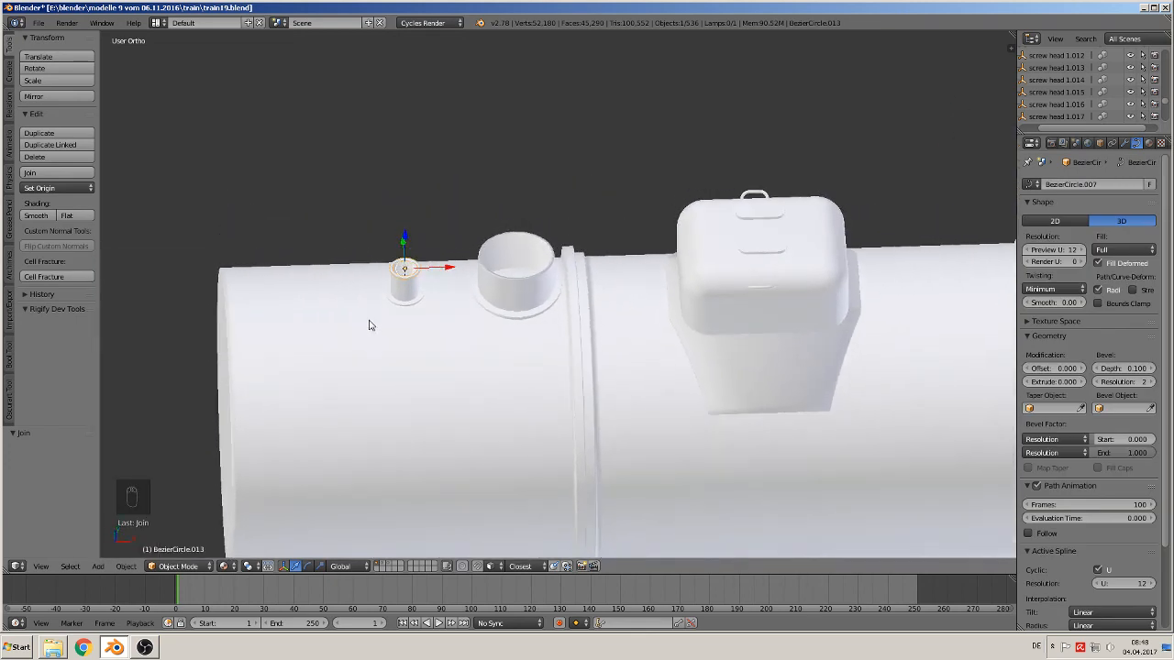
{"action": "key", "text": "KP_7"}
{"action": "scroll", "coordinate": [418, 316], "scroll_direction": "up", "scroll_amount": 3}
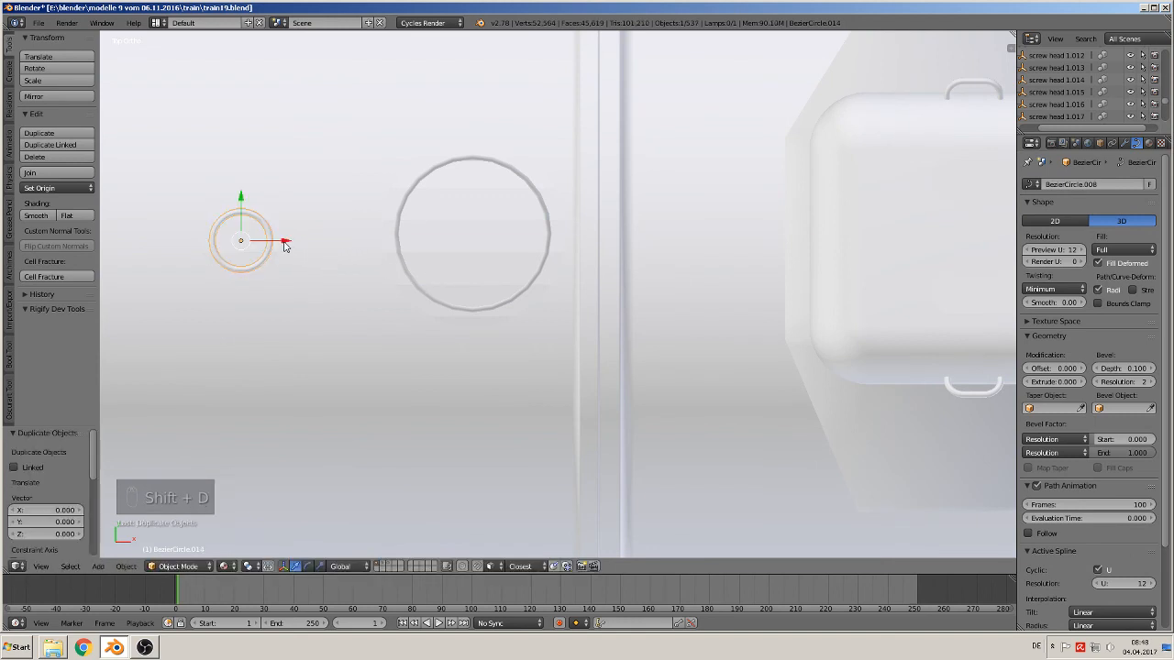
{"action": "key", "text": "shift+d"}
{"action": "key", "text": "x"}
{"action": "left_click", "coordinate": [519, 249]}
- Scale the copied ring by 2.354, shift it 0.004 along Y and -0.003 along X, and enlarge it by a further 1.107
{"action": "key", "text": "s"}
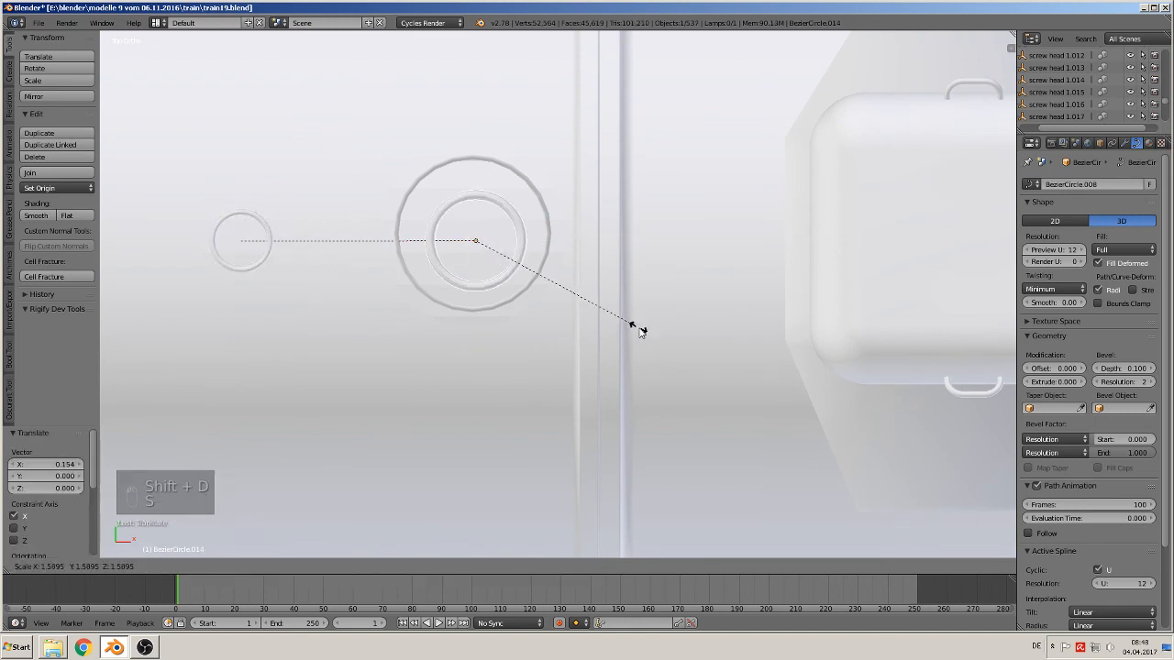
{"action": "left_click", "coordinate": [709, 379]}
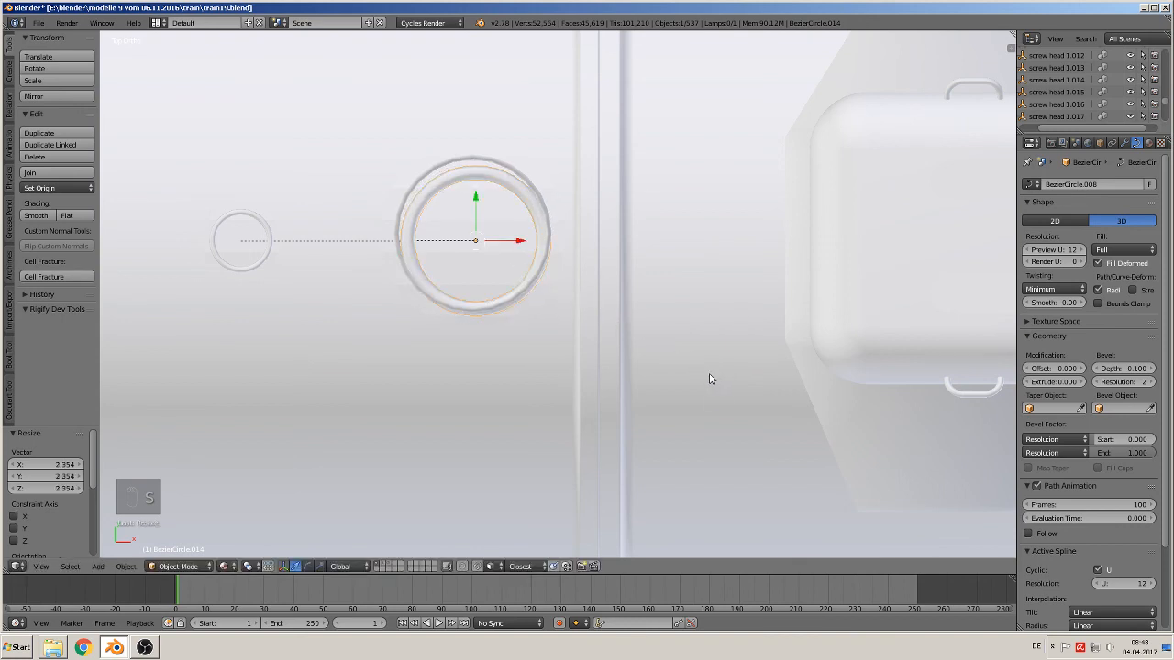
{"action": "left_click_drag", "start_coordinate": [475, 208], "coordinate": [474, 201]}
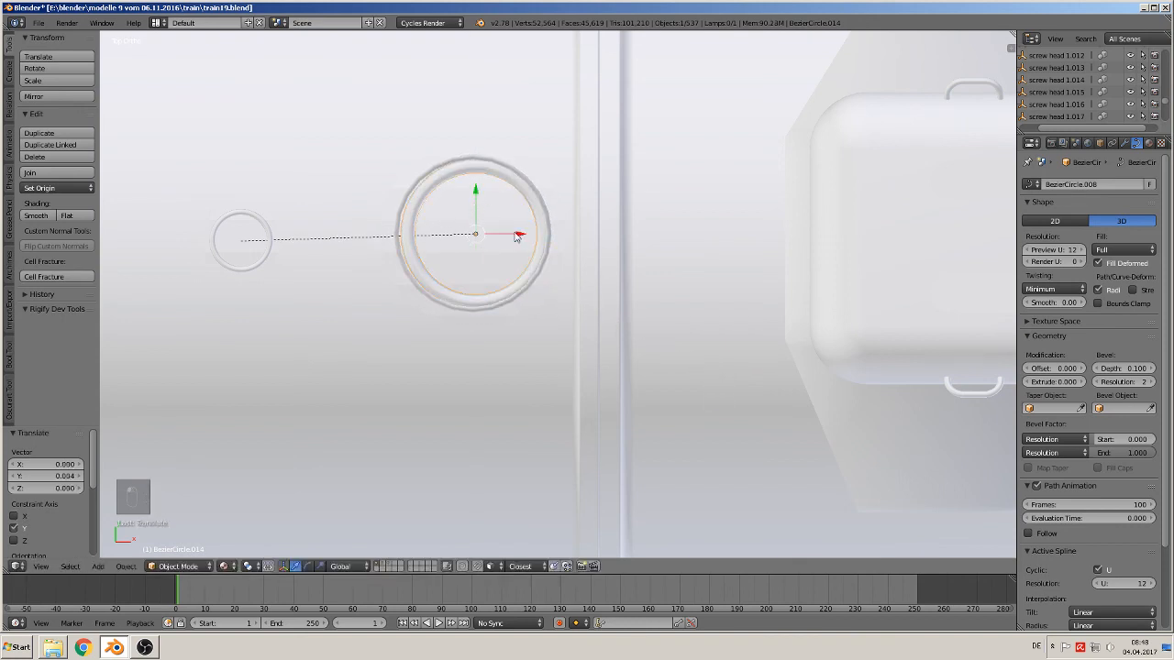
{"action": "left_click_drag", "start_coordinate": [516, 236], "coordinate": [510, 237]}
{"action": "key", "text": "s"}
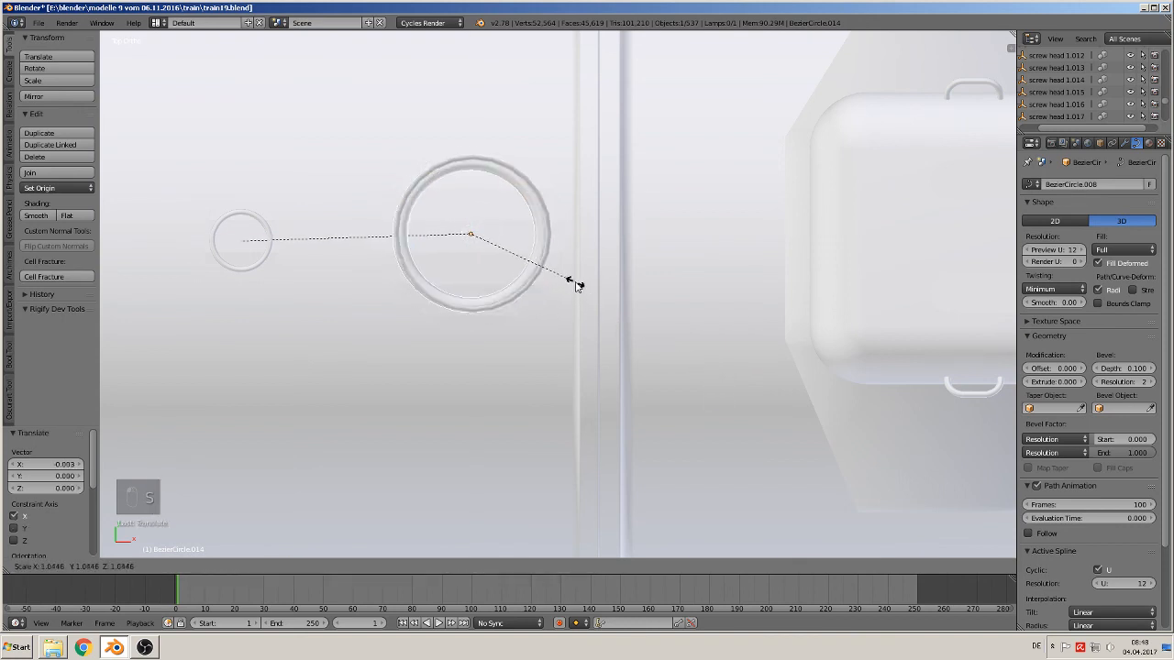
{"action": "left_click", "coordinate": [584, 287]}
- Raise the ring 0.011 along Z to the large chimney's rim, nudge it about 0.002 along X, and deselect it
{"action": "middle_click_drag", "start_coordinate": [584, 287], "coordinate": [564, 162]}
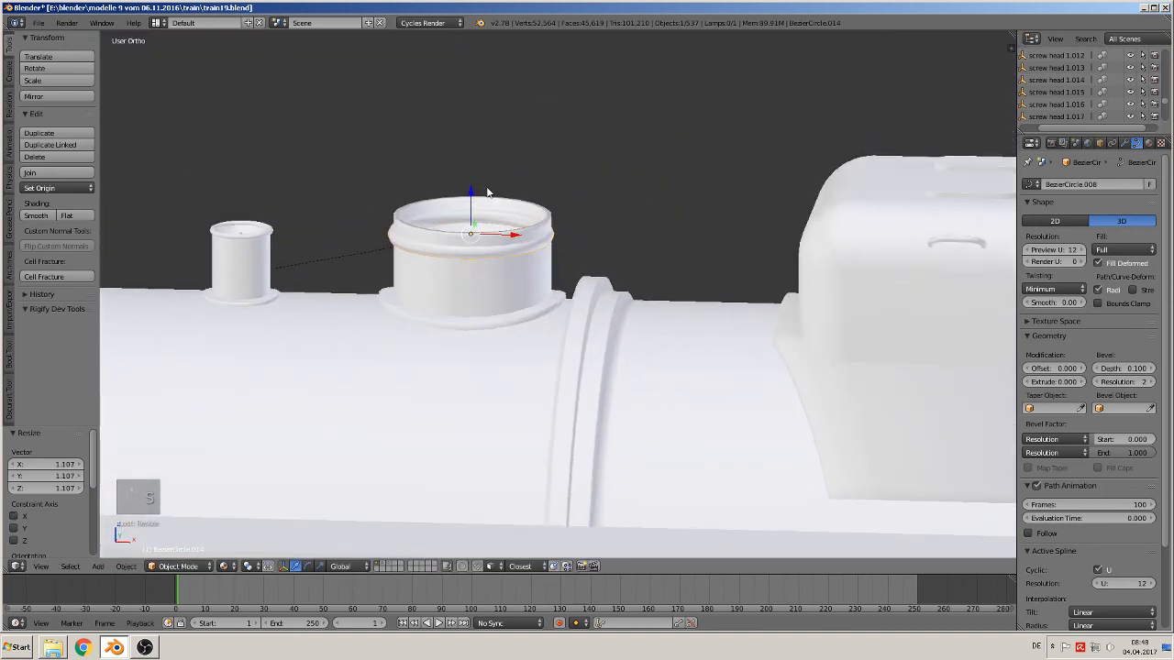
{"action": "key", "text": "g"}
{"action": "key", "text": "z"}
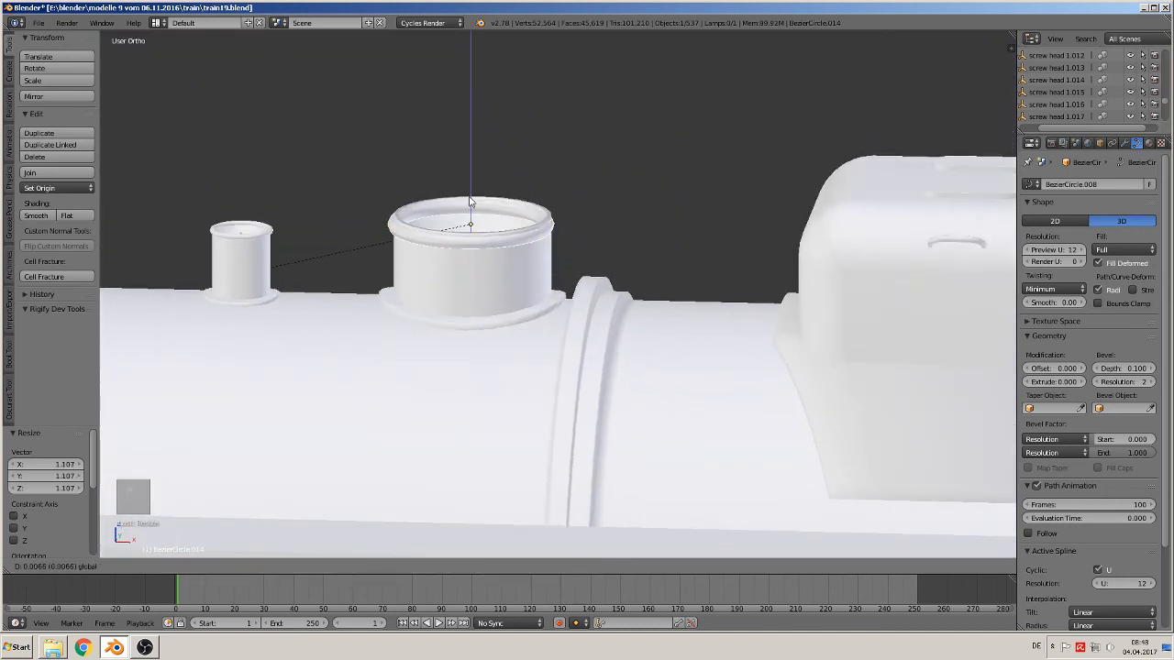
{"action": "left_click", "coordinate": [471, 197]}
{"action": "key", "text": "g"}
{"action": "key", "text": "x"}
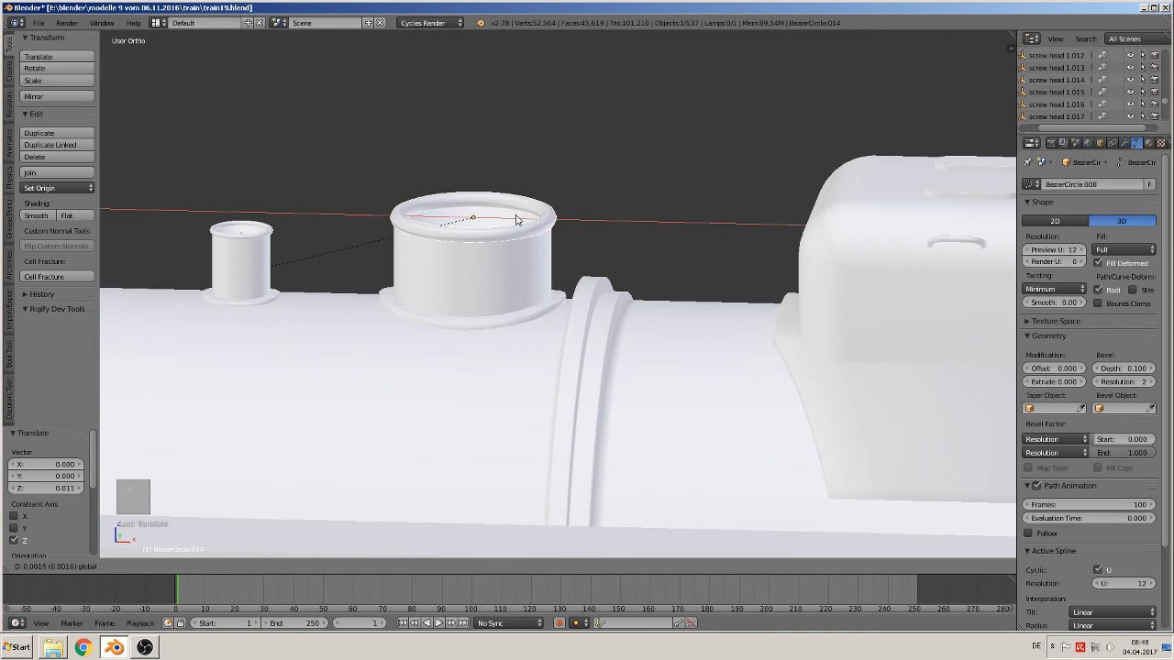
{"action": "left_click", "coordinate": [517, 220]}
{"action": "key", "text": "a"}
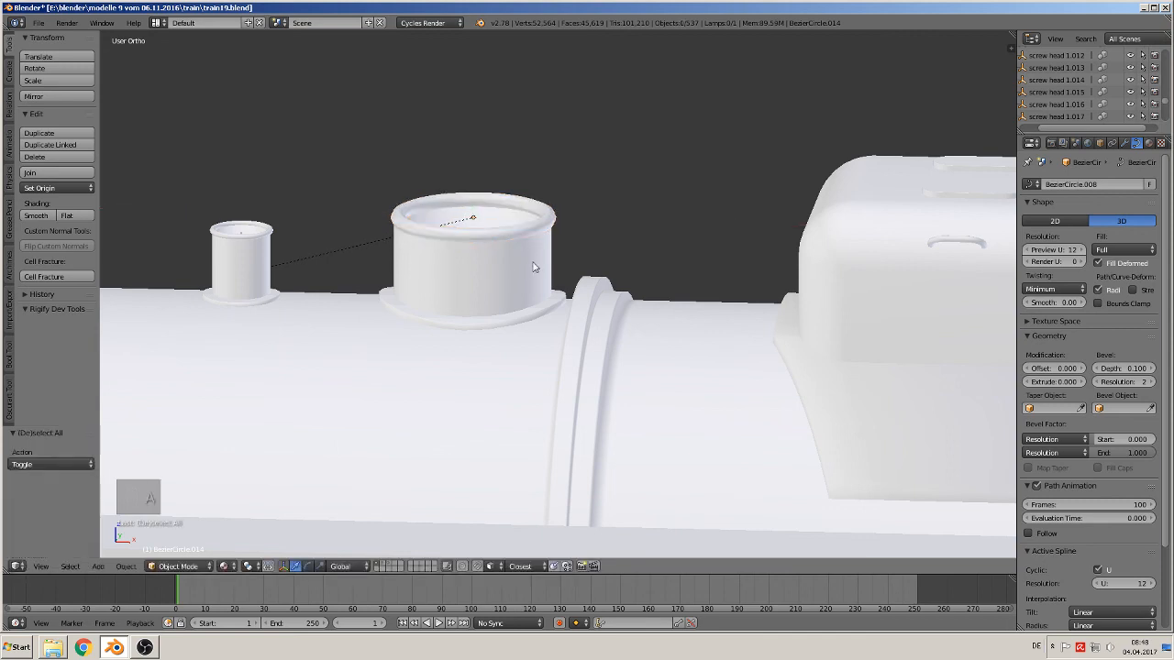
{"action": "key", "text": "Tab"}
{"action": "key", "text": "Tab"}
{"action": "middle_click_drag", "start_coordinate": [549, 277], "coordinate": [515, 270]}
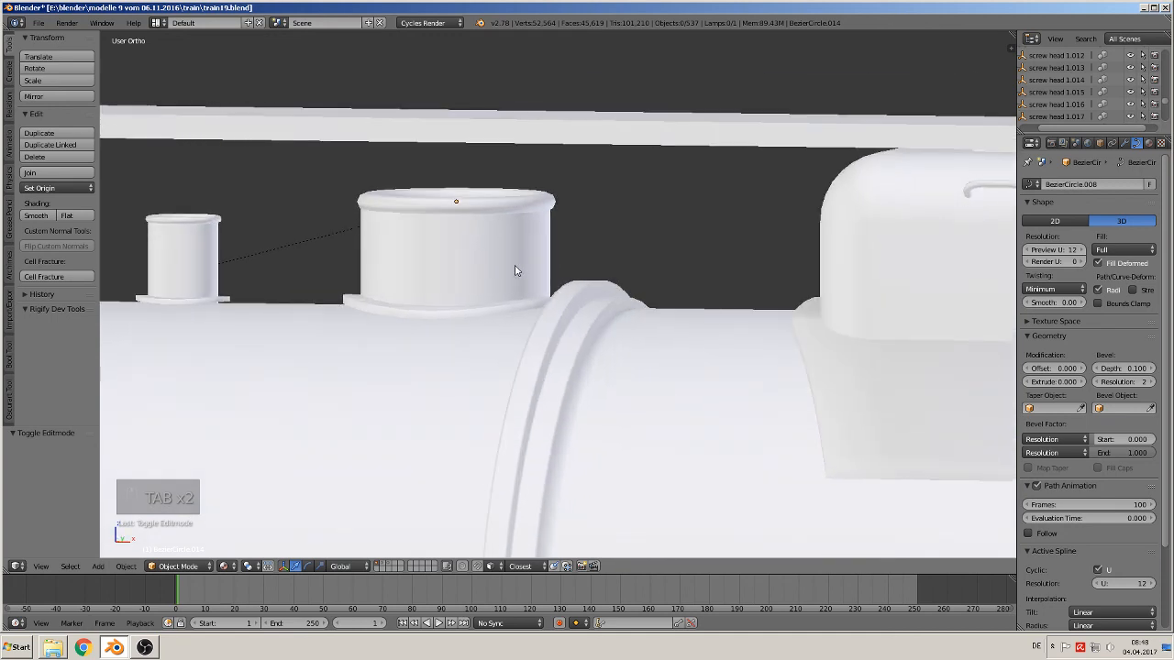
{"action": "scroll", "coordinate": [515, 271], "scroll_direction": "down", "scroll_amount": 8}
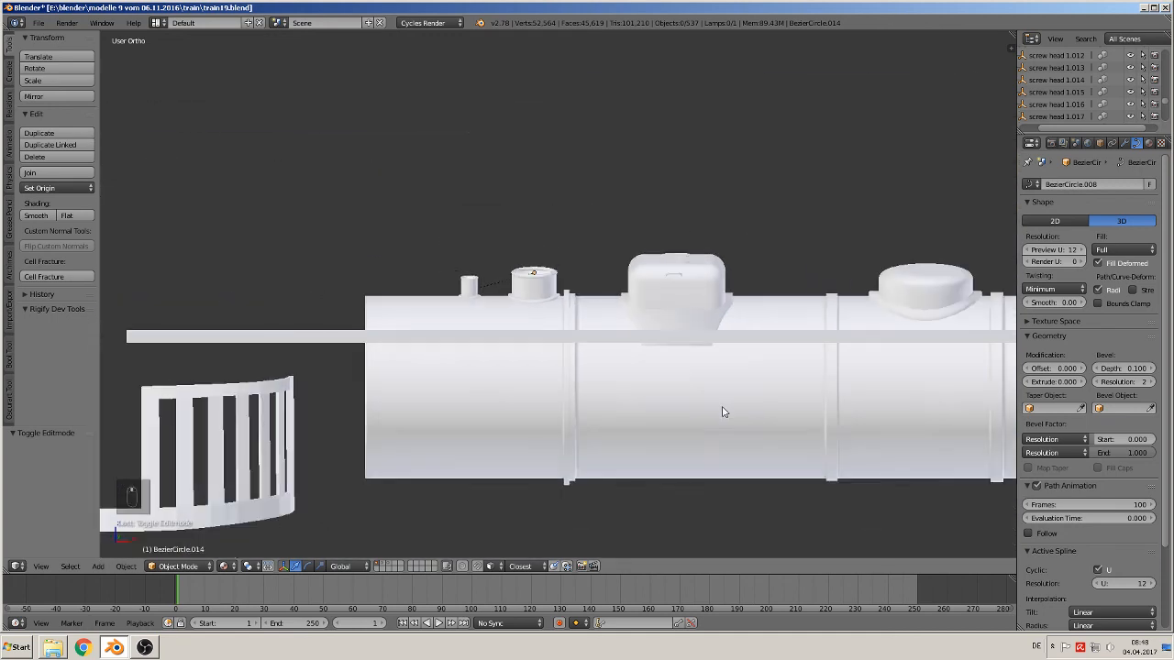
{"action": "scroll", "coordinate": [722, 411], "scroll_direction": "down", "scroll_amount": 4}
{"action": "middle_click_drag", "start_coordinate": [696, 393], "coordinate": [624, 389], "text": "shift"}
{"action": "right_click", "coordinate": [616, 359]}
{"action": "key", "text": "g"}
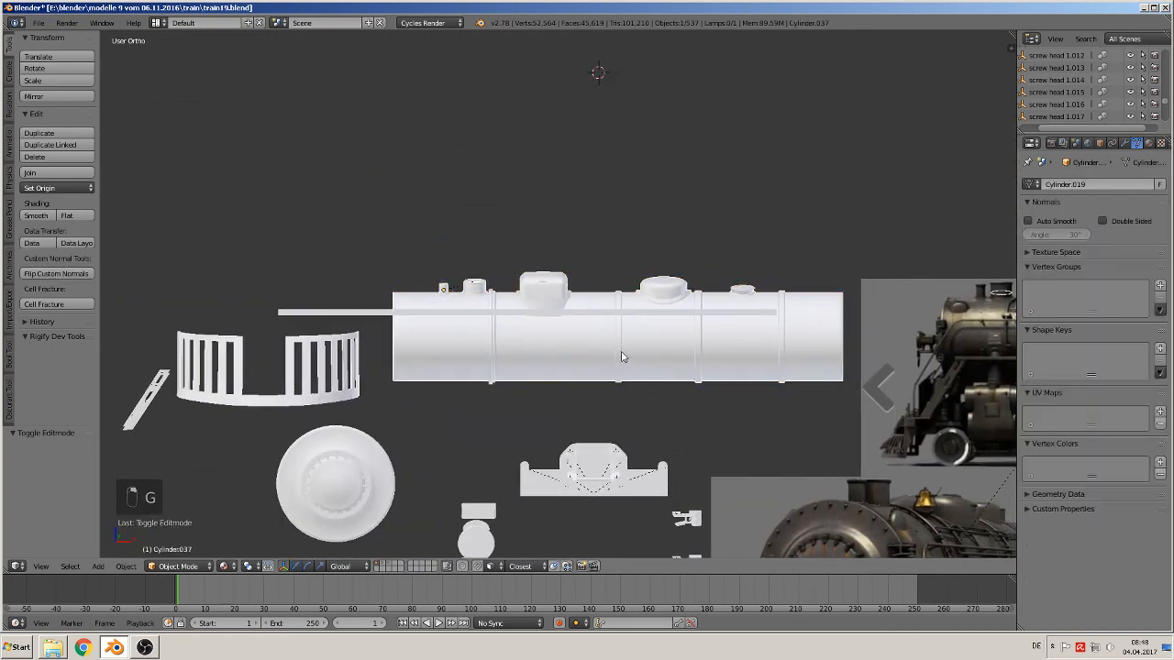
{"action": "right_click", "coordinate": [568, 255]}
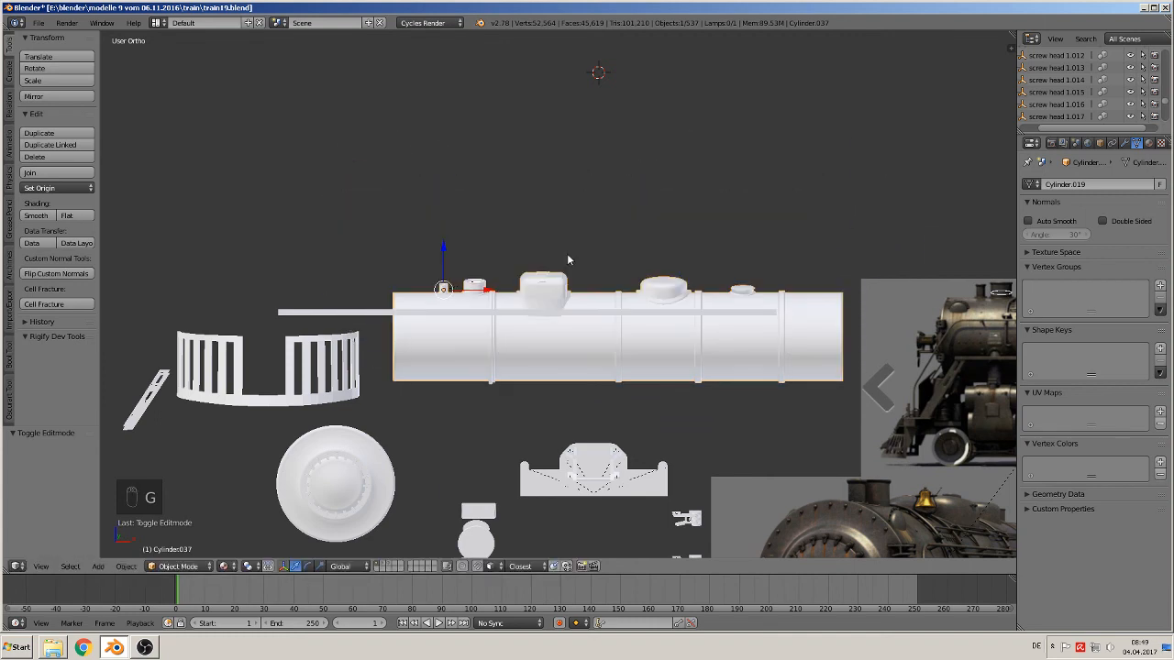
{"action": "middle_click_drag", "start_coordinate": [227, 135], "coordinate": [99, 73]}
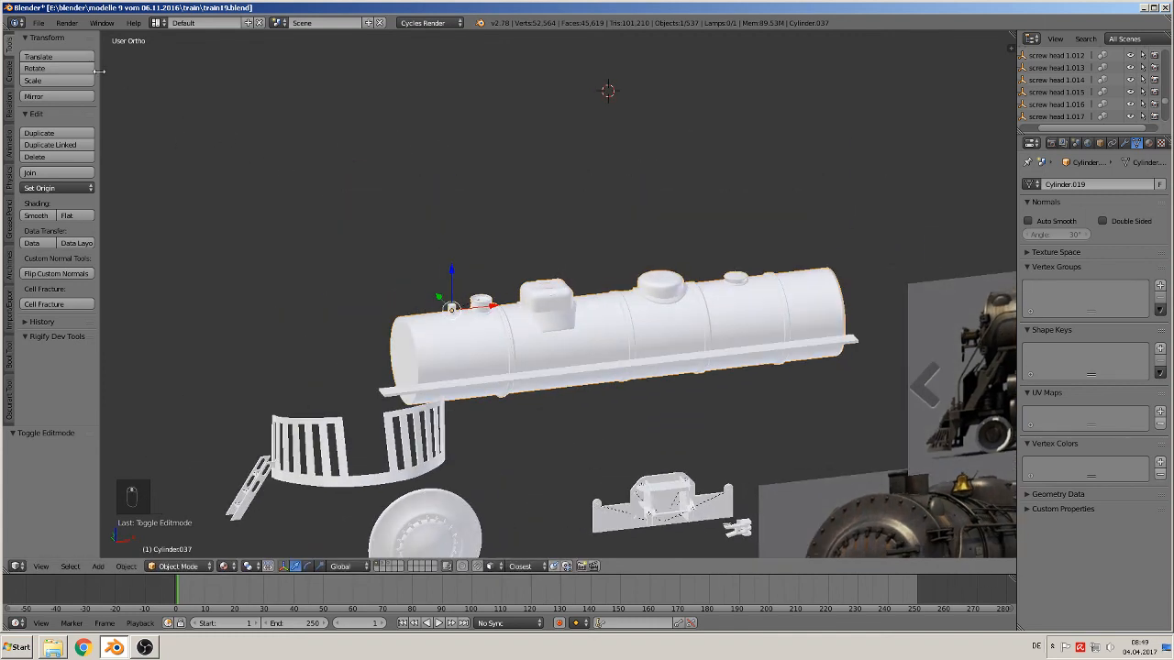
- Save the train file and add an Edge Split modifier to the joined boiler object
{"action": "left_click", "coordinate": [41, 24]}
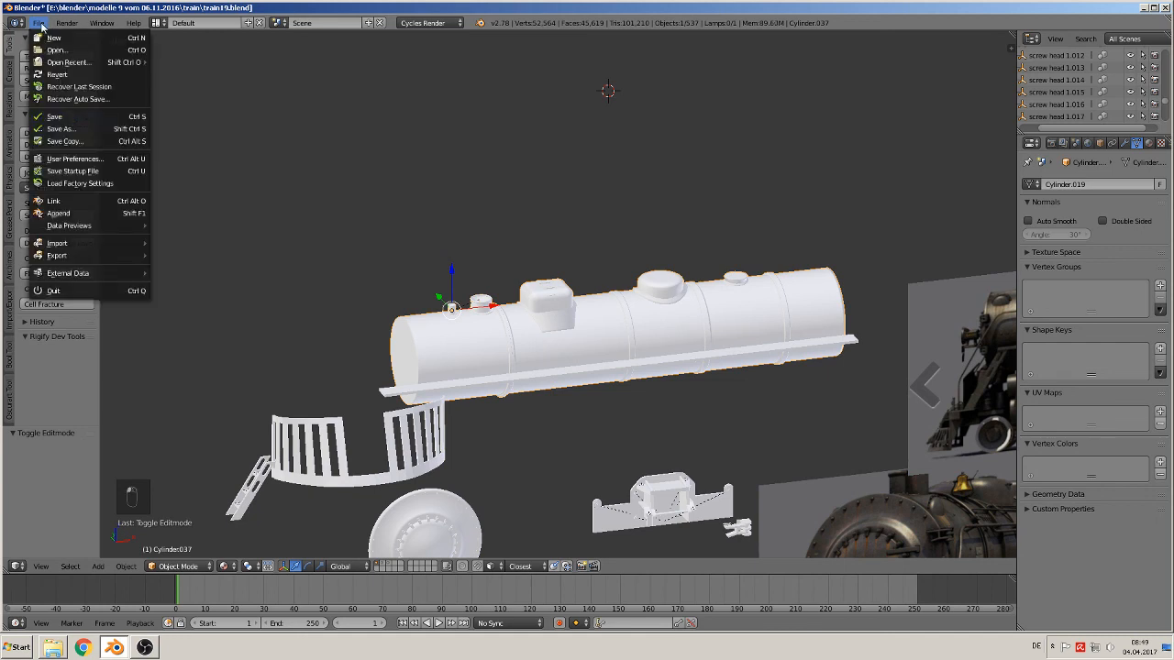
{"action": "scroll", "coordinate": [568, 318], "scroll_direction": "up", "scroll_amount": 2}
{"action": "middle_click_drag", "start_coordinate": [568, 318], "coordinate": [550, 354]}
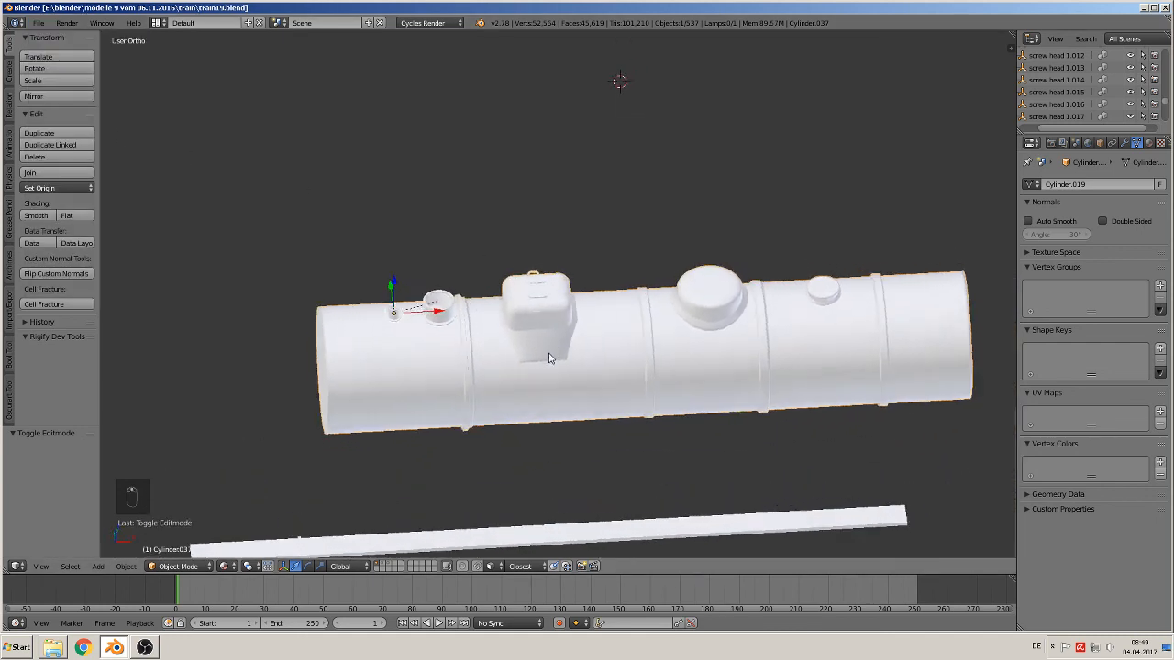
{"action": "scroll", "coordinate": [549, 357], "scroll_direction": "up", "scroll_amount": 3}
{"action": "middle_click_drag", "start_coordinate": [542, 398], "coordinate": [498, 381]}
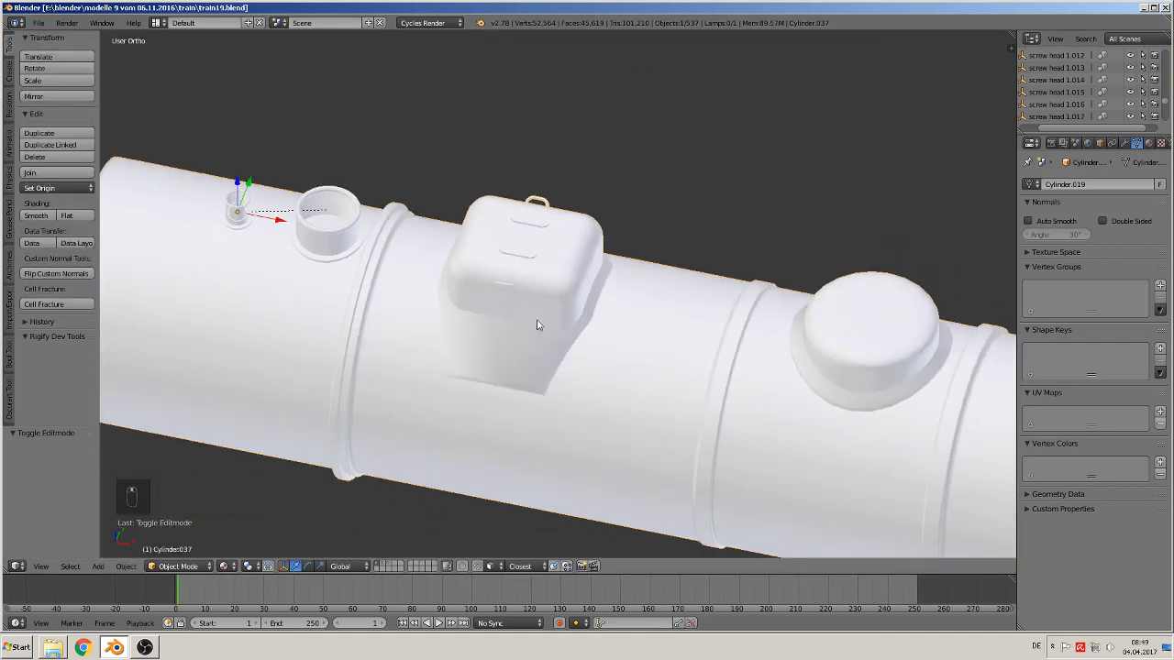
{"action": "scroll", "coordinate": [537, 356], "scroll_direction": "up", "scroll_amount": 1}
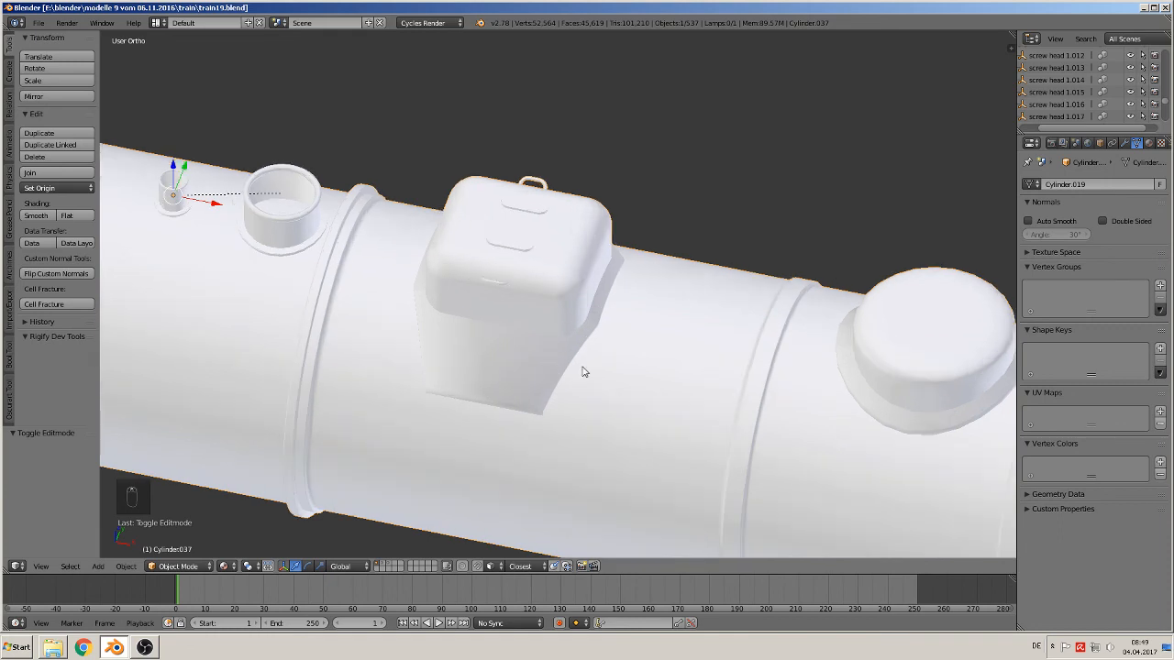
{"action": "middle_click_drag", "start_coordinate": [657, 375], "coordinate": [537, 325], "text": "shift"}
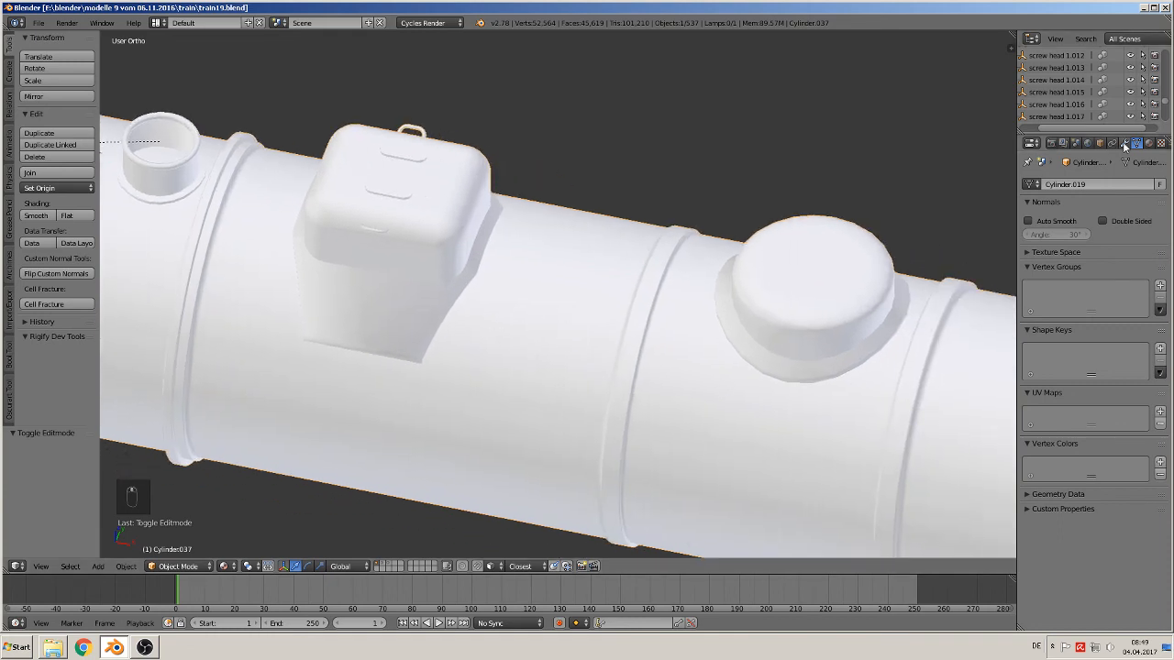
{"action": "left_click", "coordinate": [1123, 144]}
{"action": "left_click", "coordinate": [1042, 186]}
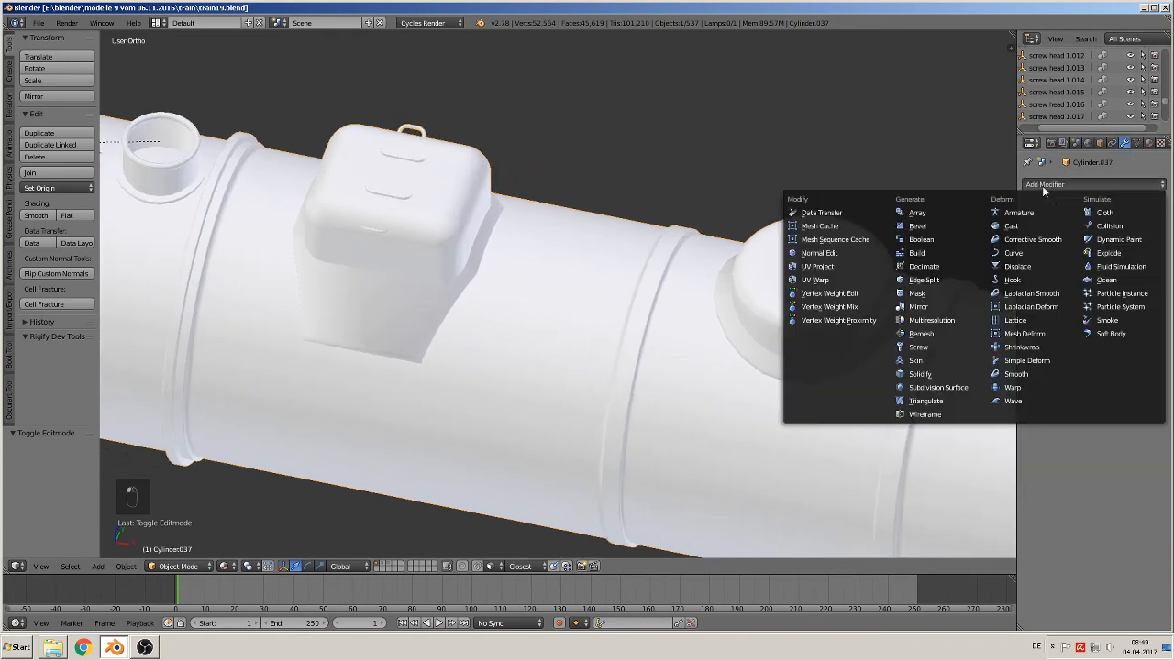
{"action": "left_click", "coordinate": [969, 283]}
- Shift the large chimney's rim ring about -0.001 along X and deselect everything
{"action": "scroll", "coordinate": [376, 285], "scroll_direction": "down", "scroll_amount": 3}
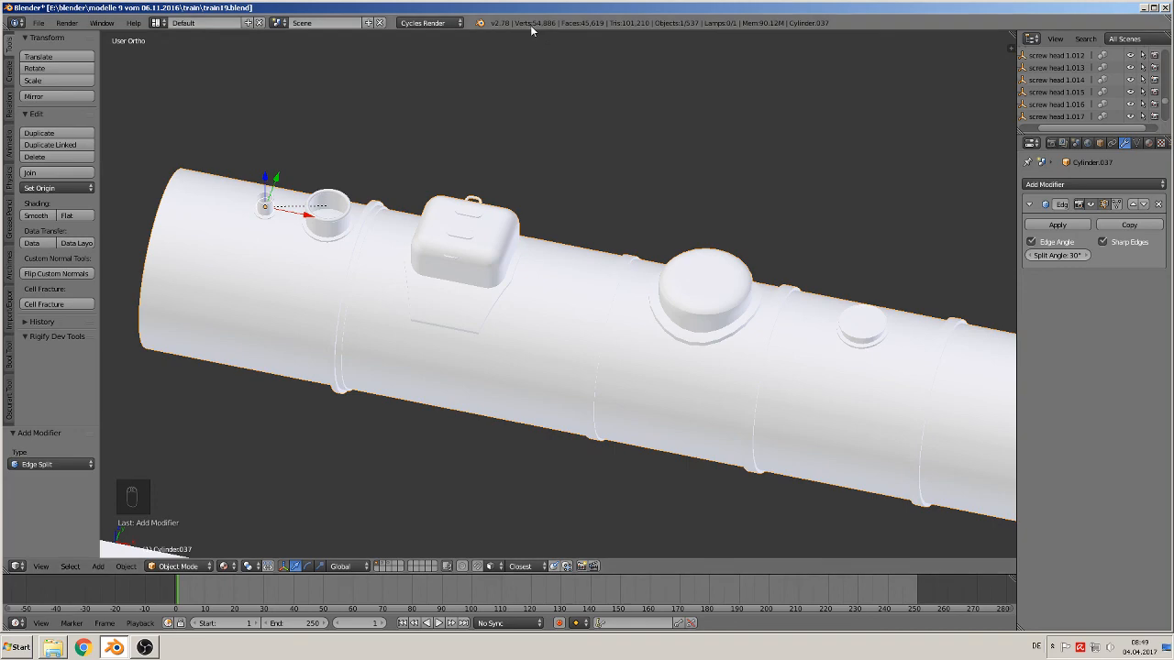
{"action": "middle_click_drag", "start_coordinate": [515, 313], "coordinate": [525, 265]}
{"action": "scroll", "coordinate": [548, 274], "scroll_direction": "down", "scroll_amount": 2}
{"action": "scroll", "coordinate": [385, 243], "scroll_direction": "up", "scroll_amount": 4}
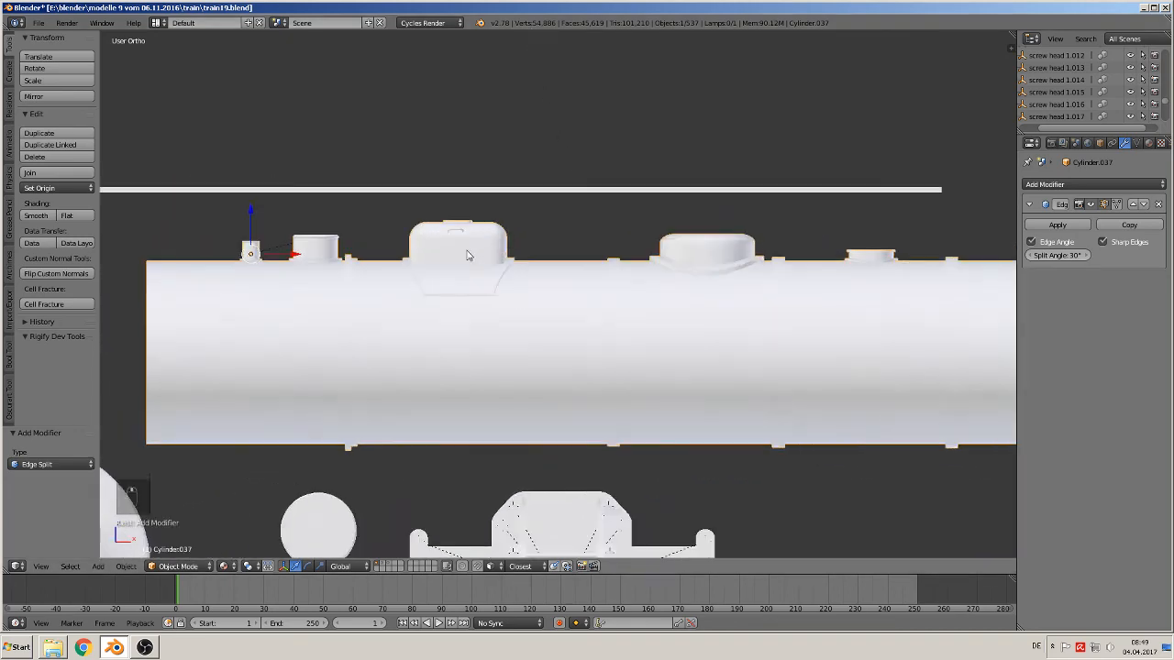
{"action": "right_click", "coordinate": [225, 218]}
{"action": "key", "text": "g"}
{"action": "key", "text": "x"}
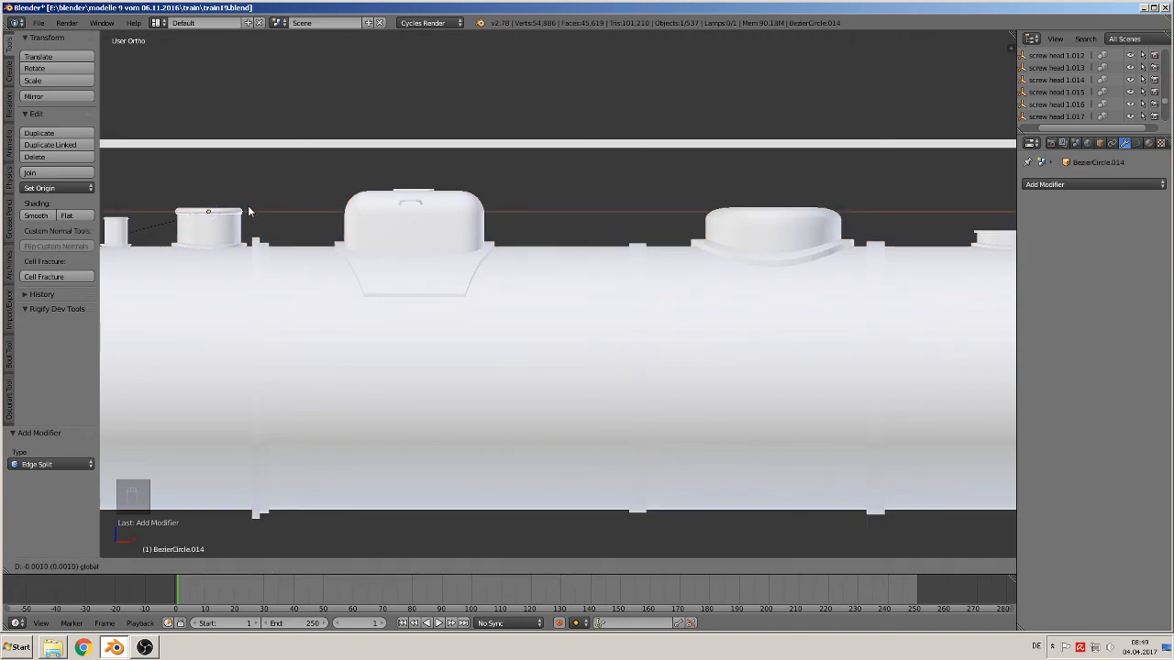
{"action": "left_click", "coordinate": [248, 206]}
{"action": "scroll", "coordinate": [334, 270], "scroll_direction": "down", "scroll_amount": 3}
{"action": "scroll", "coordinate": [568, 343], "scroll_direction": "down", "scroll_amount": 6}
{"action": "key", "text": "a"}
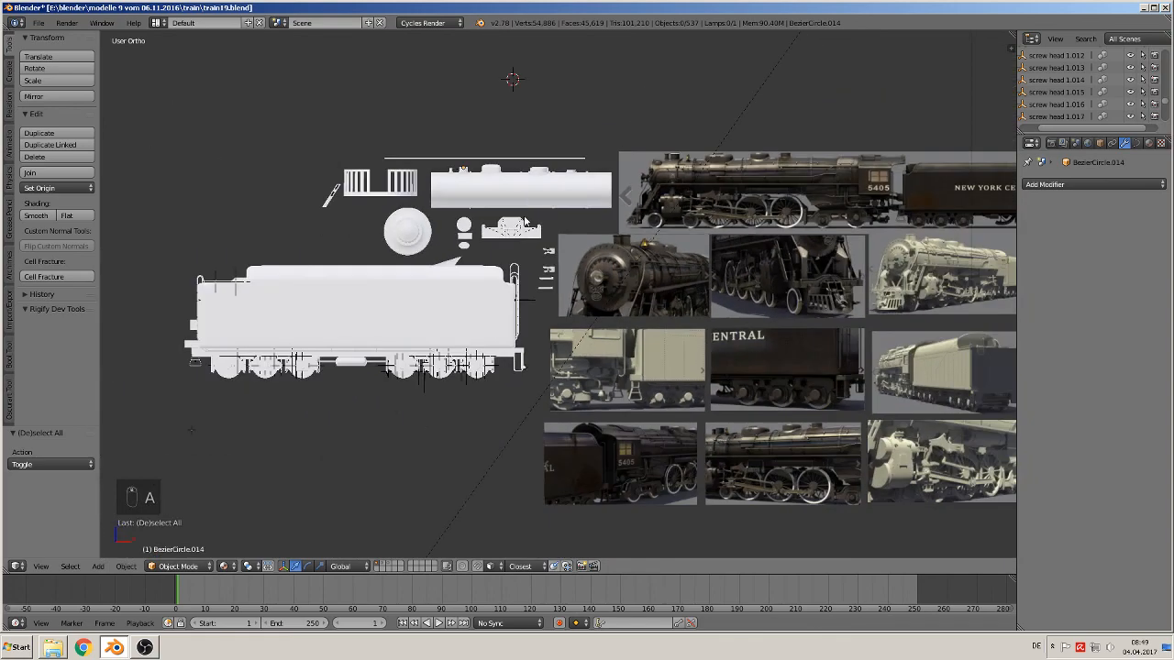
{"action": "scroll", "coordinate": [676, 207], "scroll_direction": "up", "scroll_amount": 4}
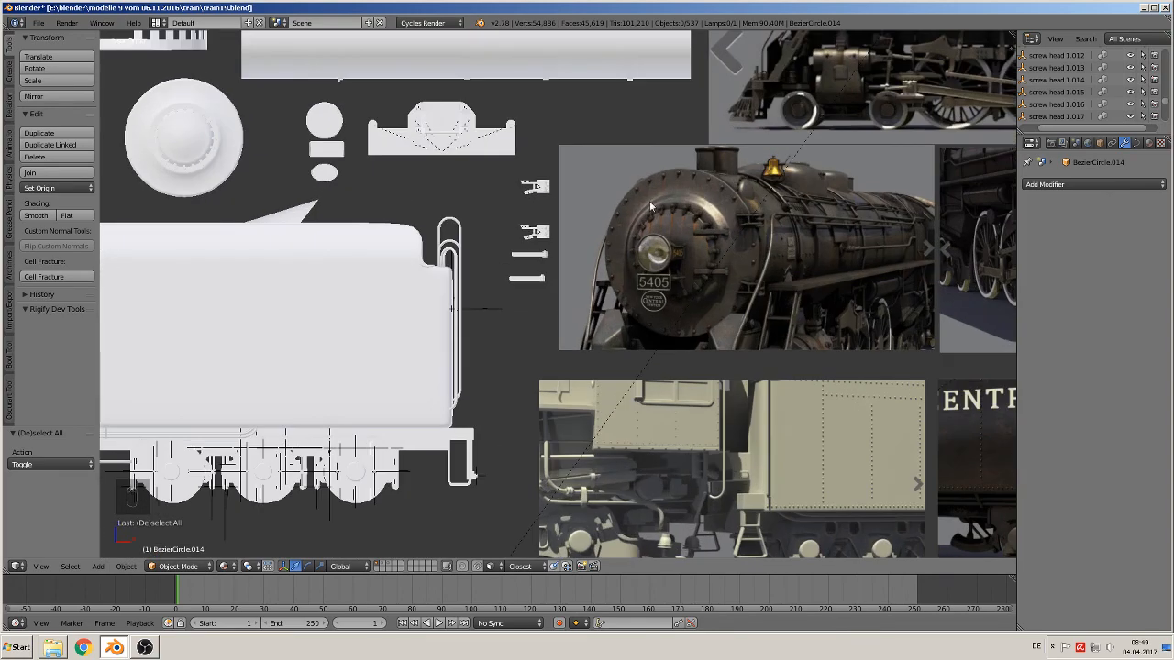
{"action": "middle_click_drag", "start_coordinate": [649, 201], "coordinate": [470, 300]}
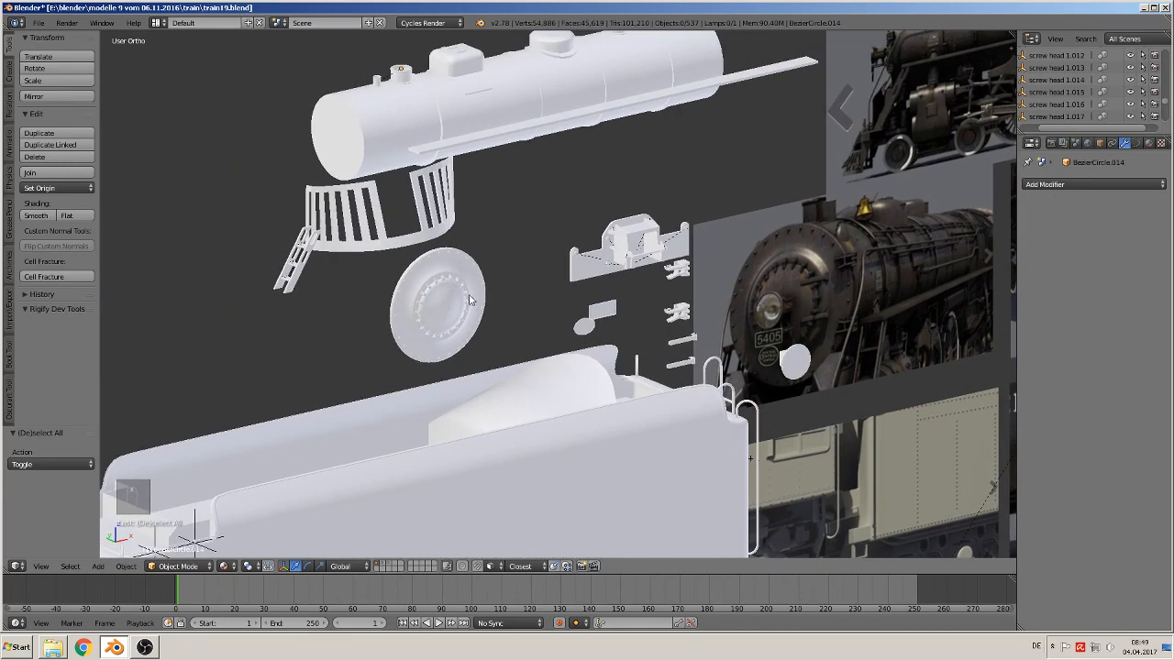
{"action": "scroll", "coordinate": [457, 293], "scroll_direction": "down", "scroll_amount": 4}
{"action": "scroll", "coordinate": [431, 288], "scroll_direction": "up", "scroll_amount": 3}
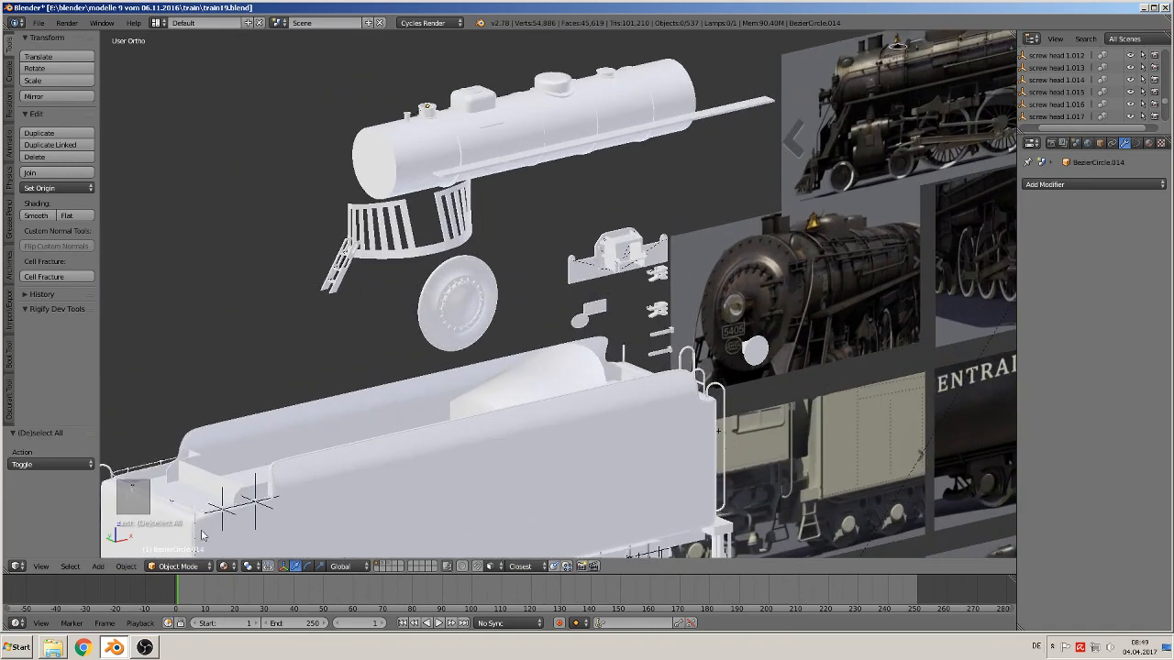